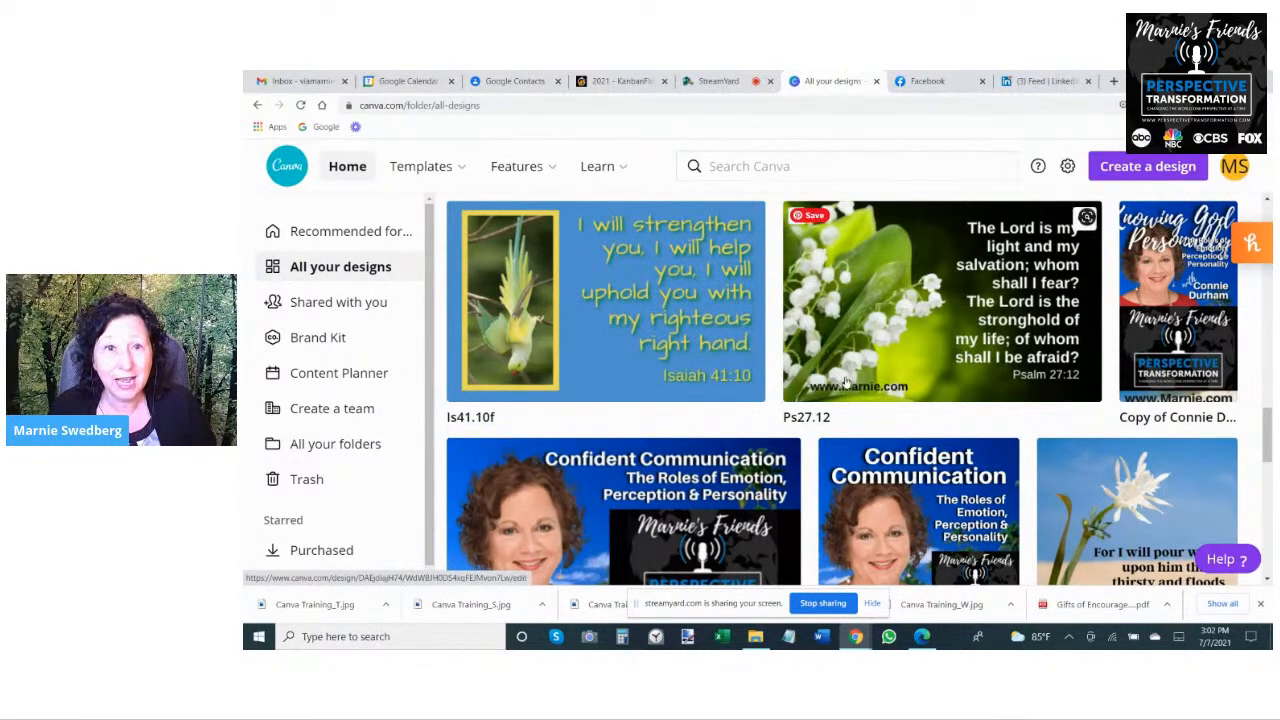
- Create a new blank design with the custom size 1500 x 1500 px
{"action": "scroll", "coordinate": [845, 380], "scroll_direction": "up", "scroll_amount": 10}
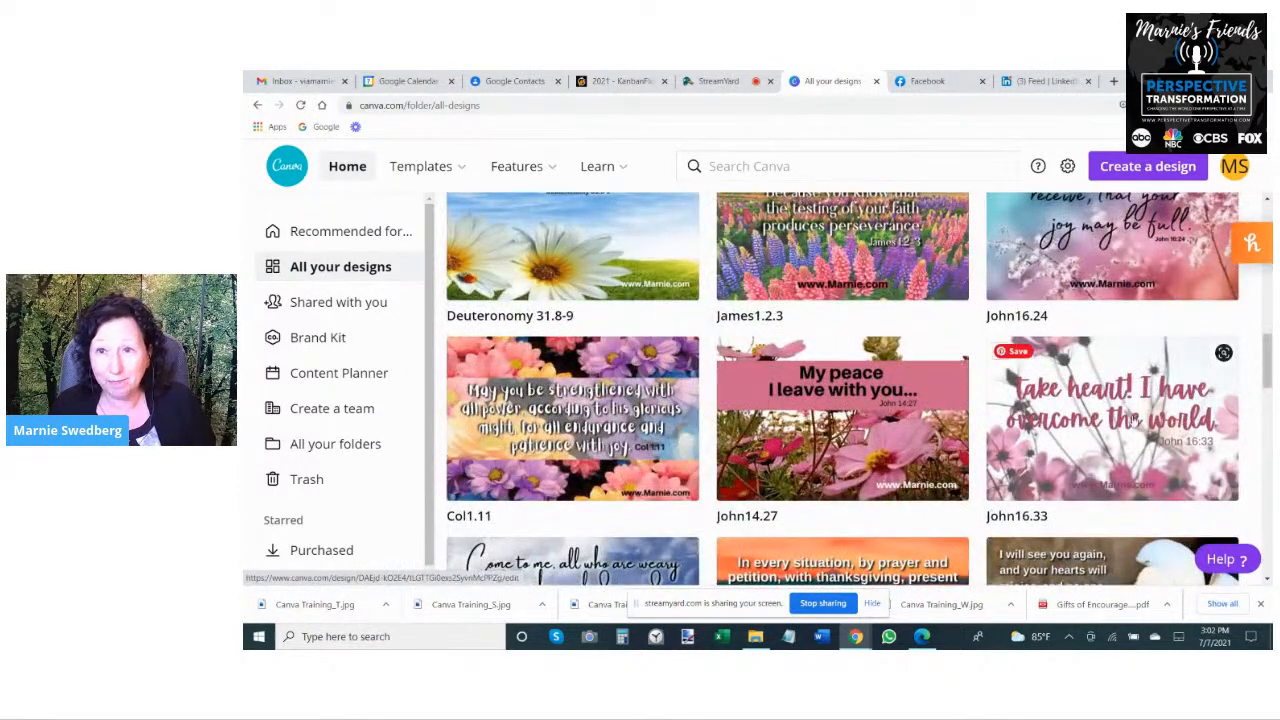
{"action": "scroll", "coordinate": [1130, 420], "scroll_direction": "up", "scroll_amount": 3}
{"action": "scroll", "coordinate": [818, 398], "scroll_direction": "up", "scroll_amount": 2}
{"action": "scroll", "coordinate": [818, 398], "scroll_direction": "up", "scroll_amount": 6}
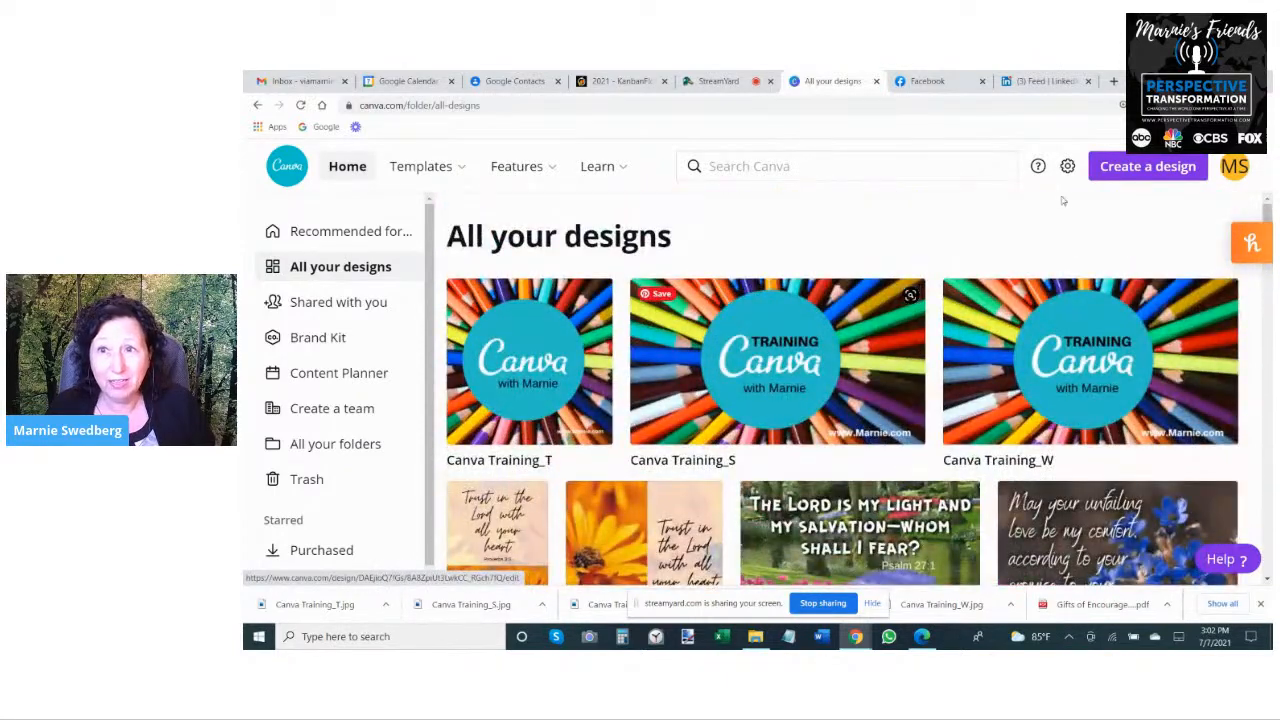
{"action": "left_click", "coordinate": [1132, 167]}
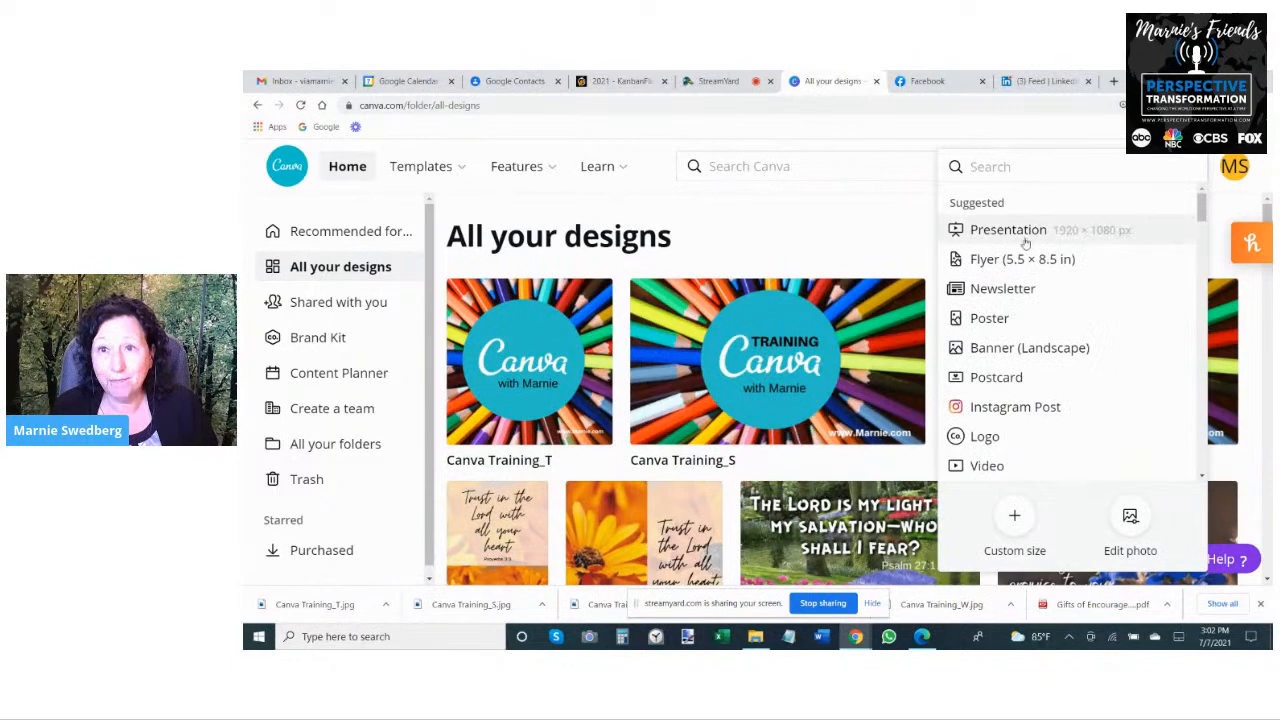
{"action": "left_click", "coordinate": [1014, 515]}
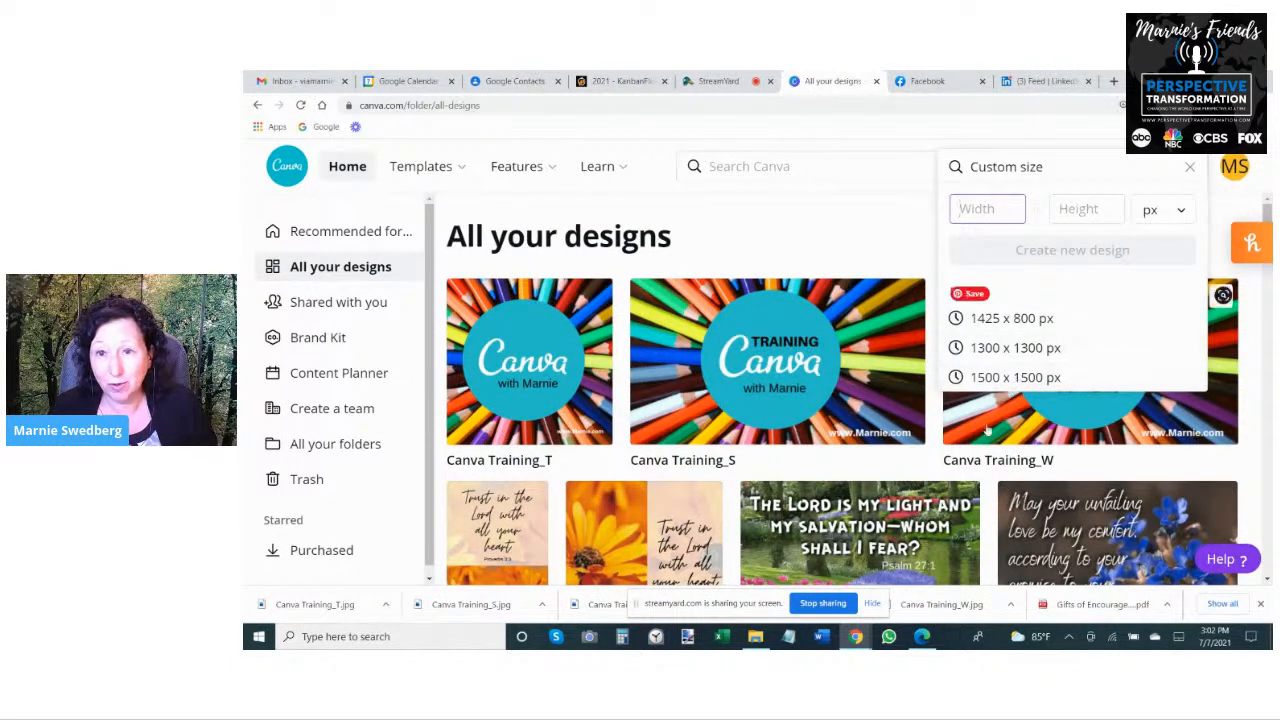
{"action": "left_click", "coordinate": [1010, 377]}
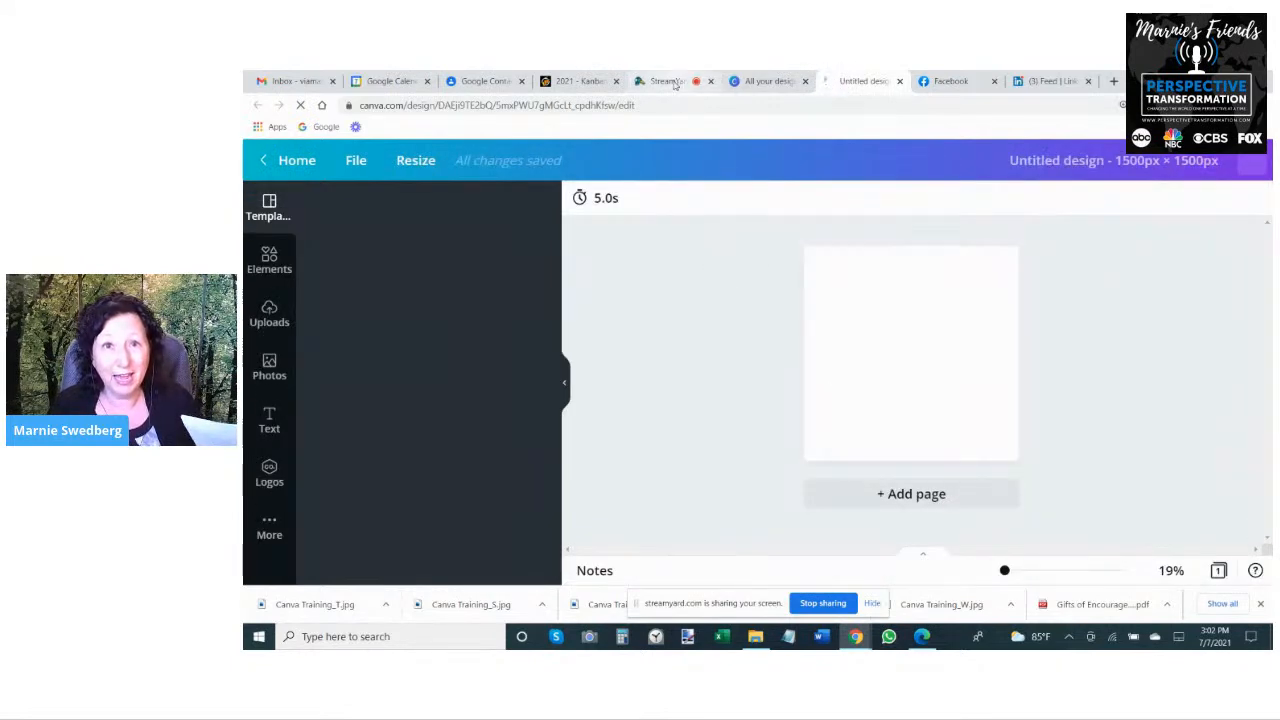
- Name the new design Jermiah29.11_S
{"action": "left_click", "coordinate": [818, 604]}
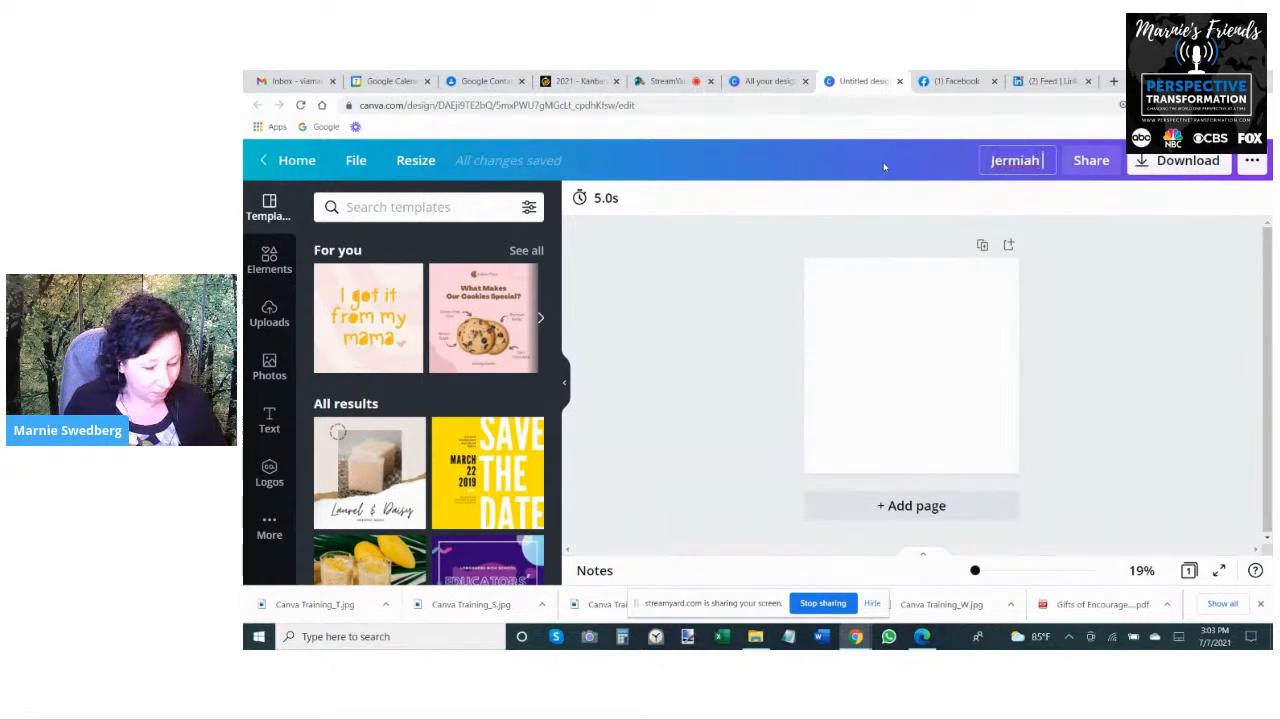
{"action": "type", "text": ".1"}
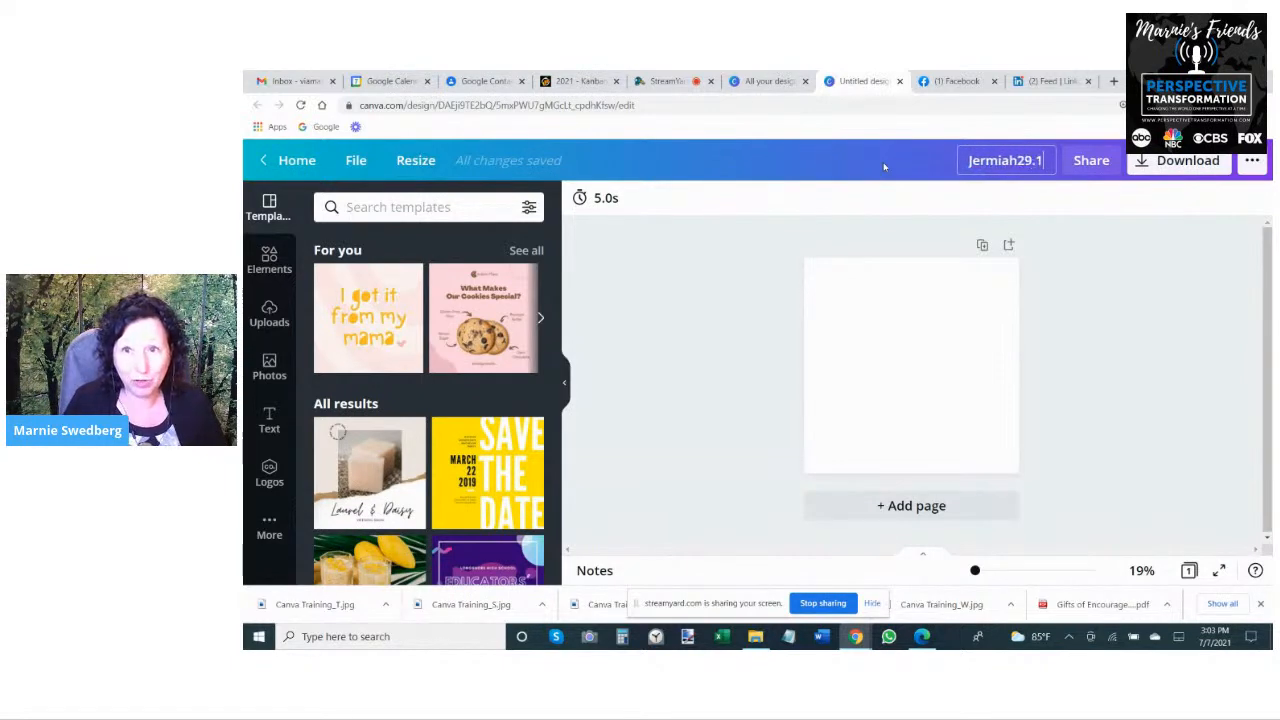
{"action": "type", "text": "1_S"}
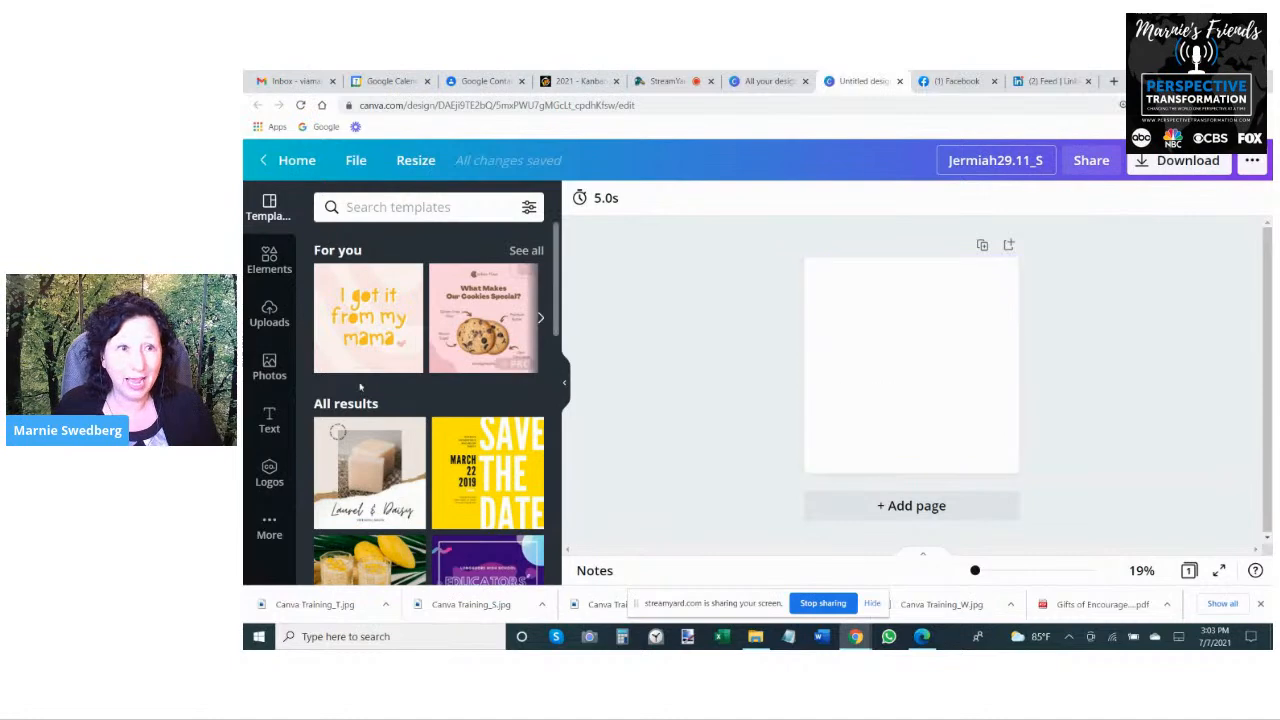
- Add a subheading reading "I have plans to give you a hope and a future" and place it on the page's right half
{"action": "left_click", "coordinate": [270, 414]}
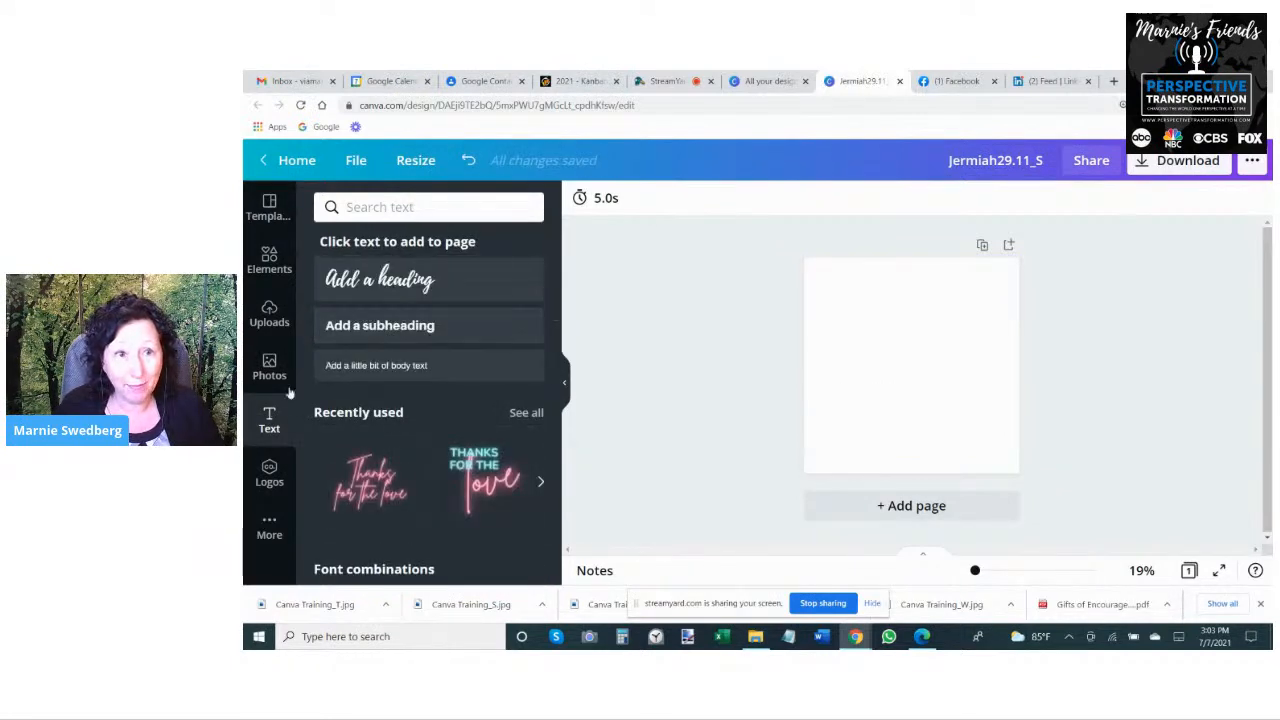
{"action": "left_click_drag", "start_coordinate": [662, 287], "coordinate": [782, 330]}
{"action": "left_click", "coordinate": [863, 372]}
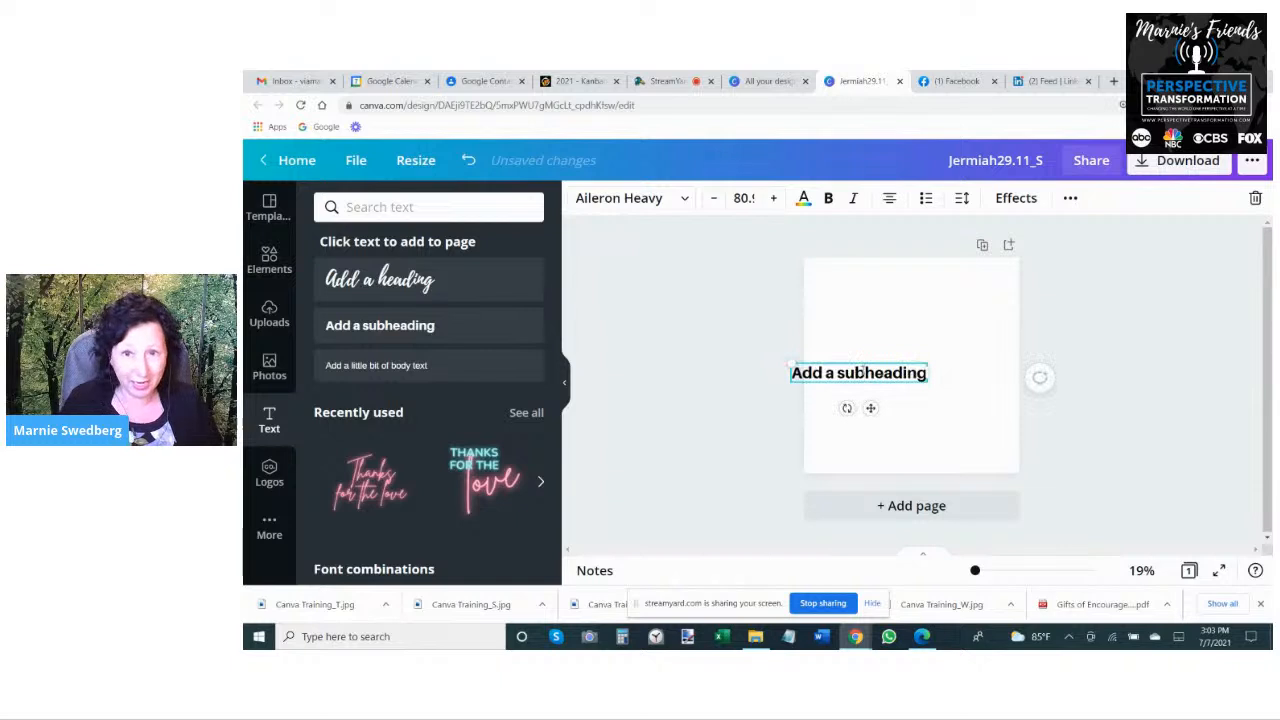
{"action": "key", "text": "BackSpace"}
{"action": "key", "text": "BackSpace"}
{"action": "key", "text": "BackSpace"}
{"action": "key", "text": "BackSpace"}
{"action": "key", "text": "BackSpace"}
{"action": "key", "text": "BackSpace"}
{"action": "key", "text": "BackSpace"}
{"action": "key", "text": "BackSpace"}
{"action": "key", "text": "BackSpace"}
{"action": "key", "text": "BackSpace"}
{"action": "key", "text": "BackSpace"}
{"action": "key", "text": "BackSpace"}
{"action": "key", "text": "BackSpace"}
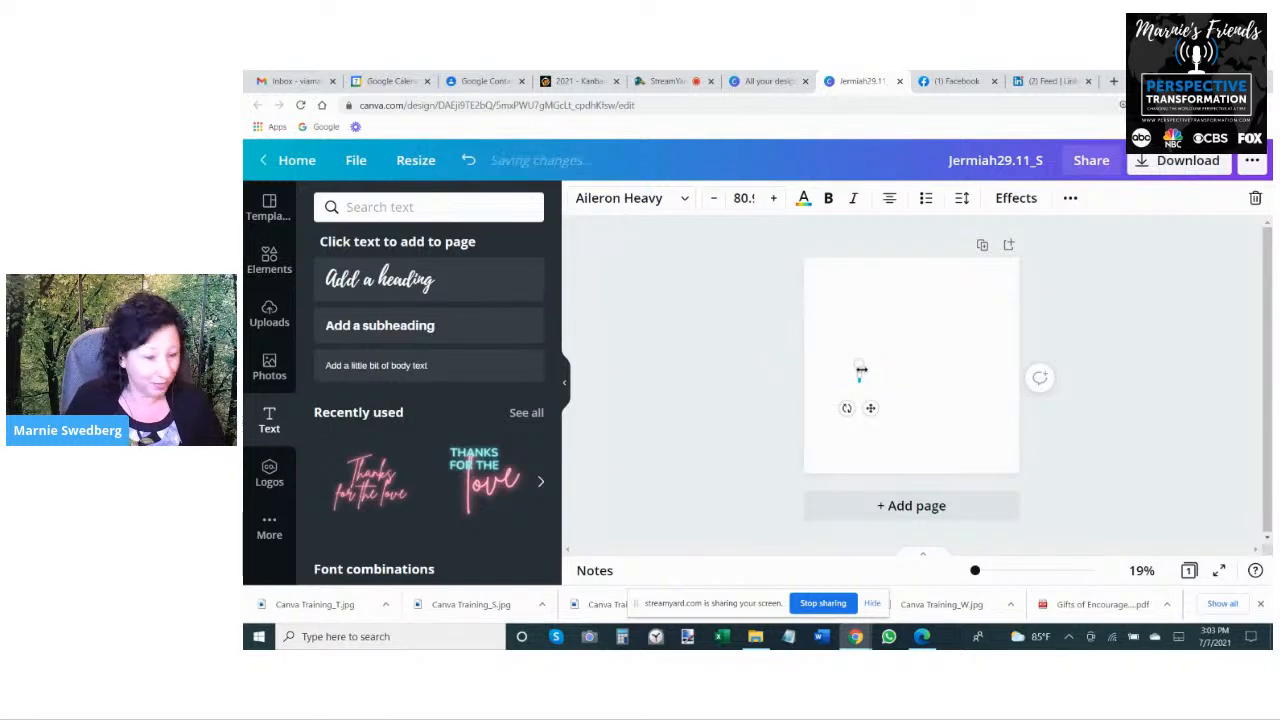
{"action": "type", "text": "I have plans to give you a"}
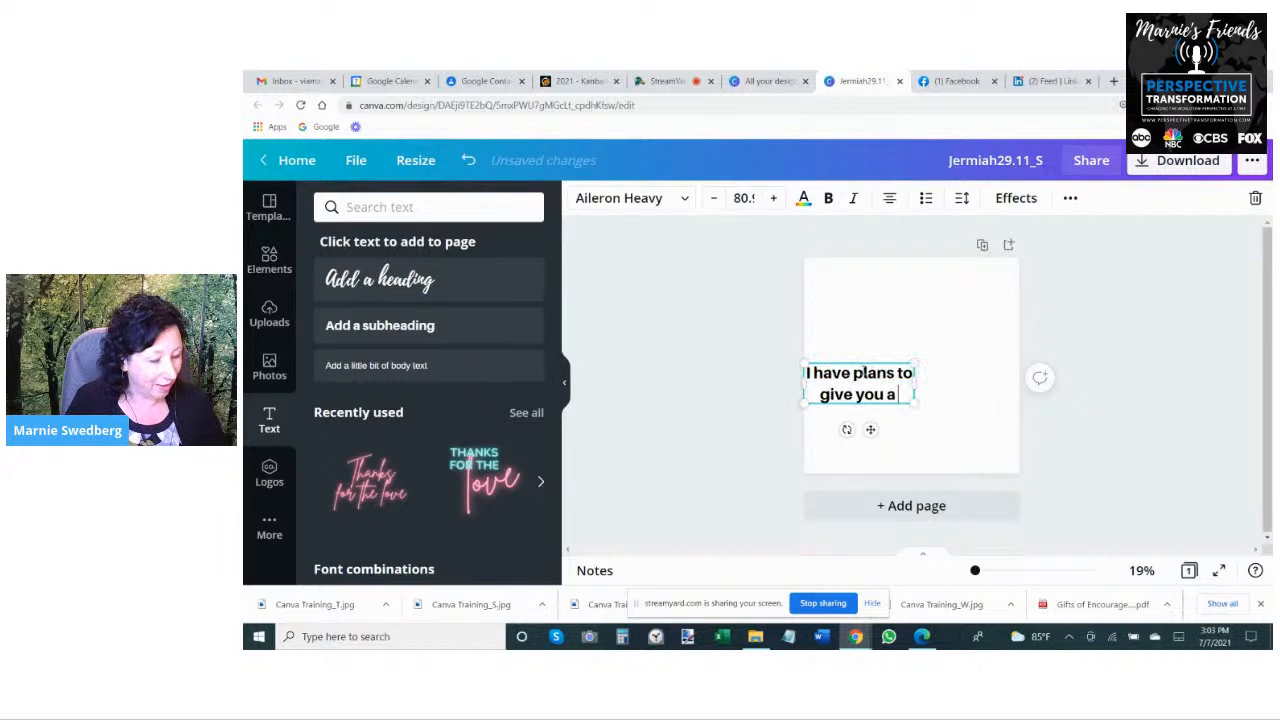
{"action": "type", "text": " hope and a future"}
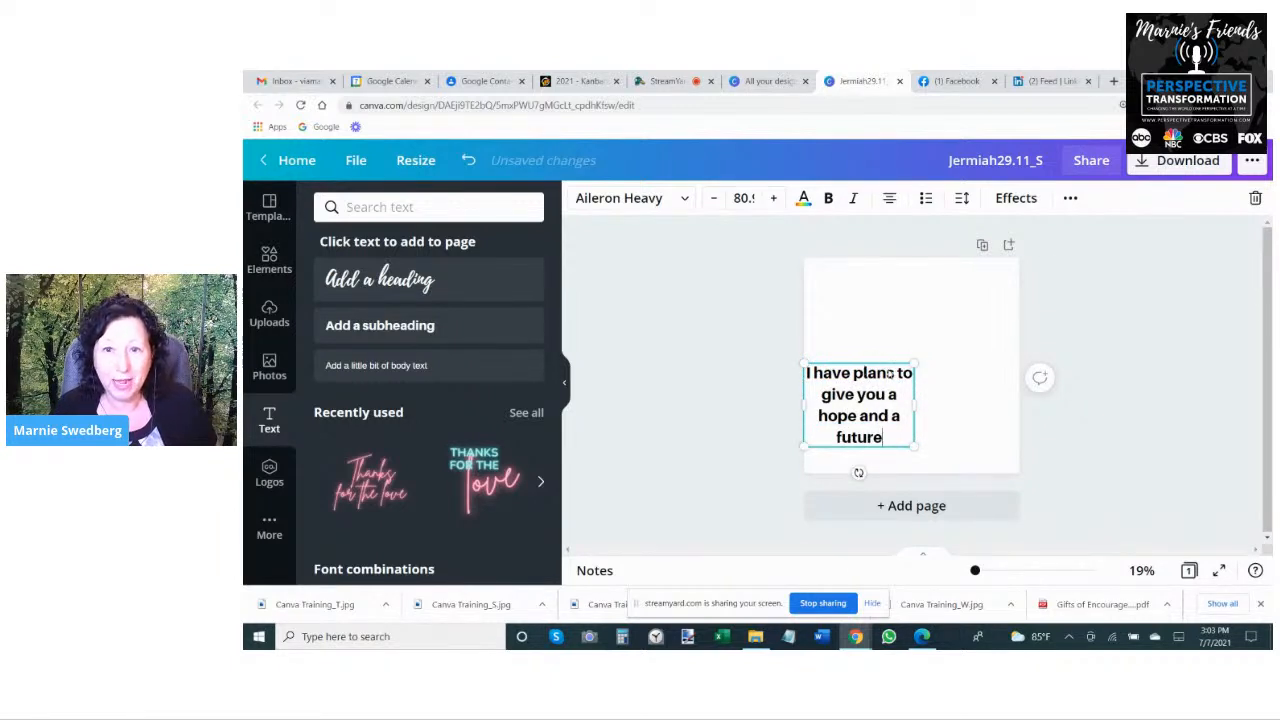
{"action": "left_click", "coordinate": [934, 386]}
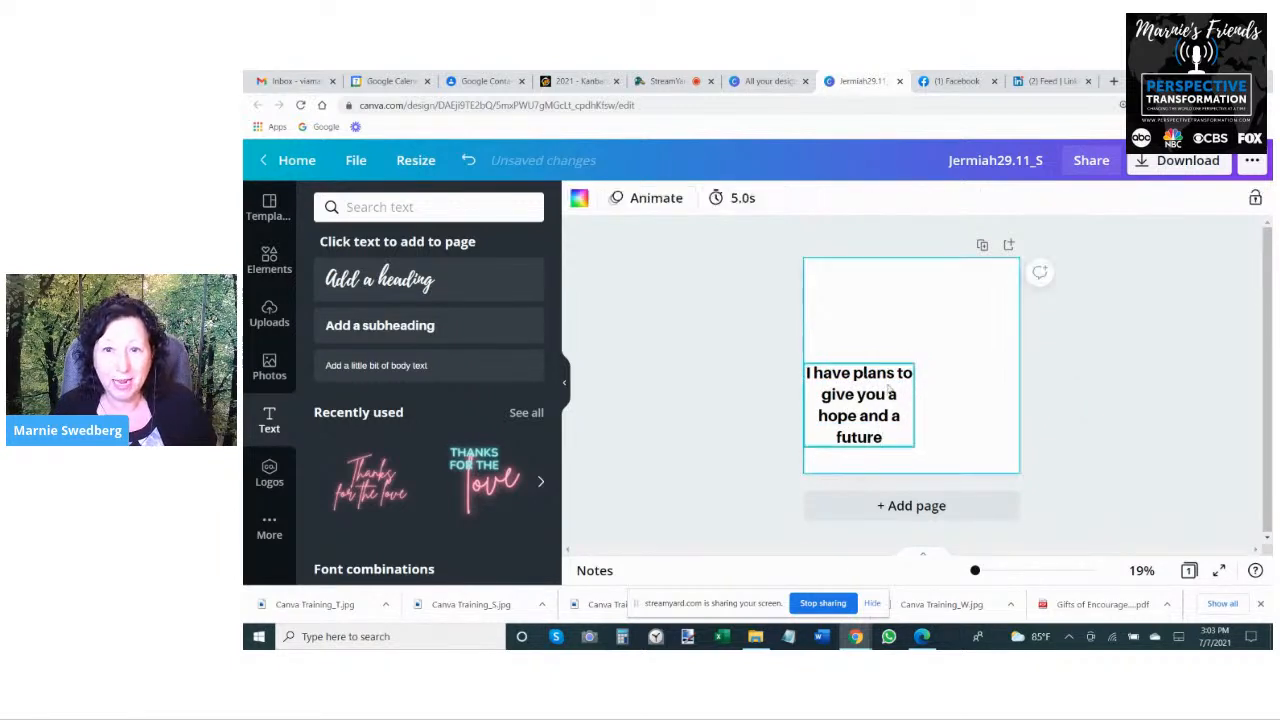
{"action": "left_click_drag", "start_coordinate": [862, 402], "coordinate": [954, 363]}
{"action": "left_click", "coordinate": [864, 318]}
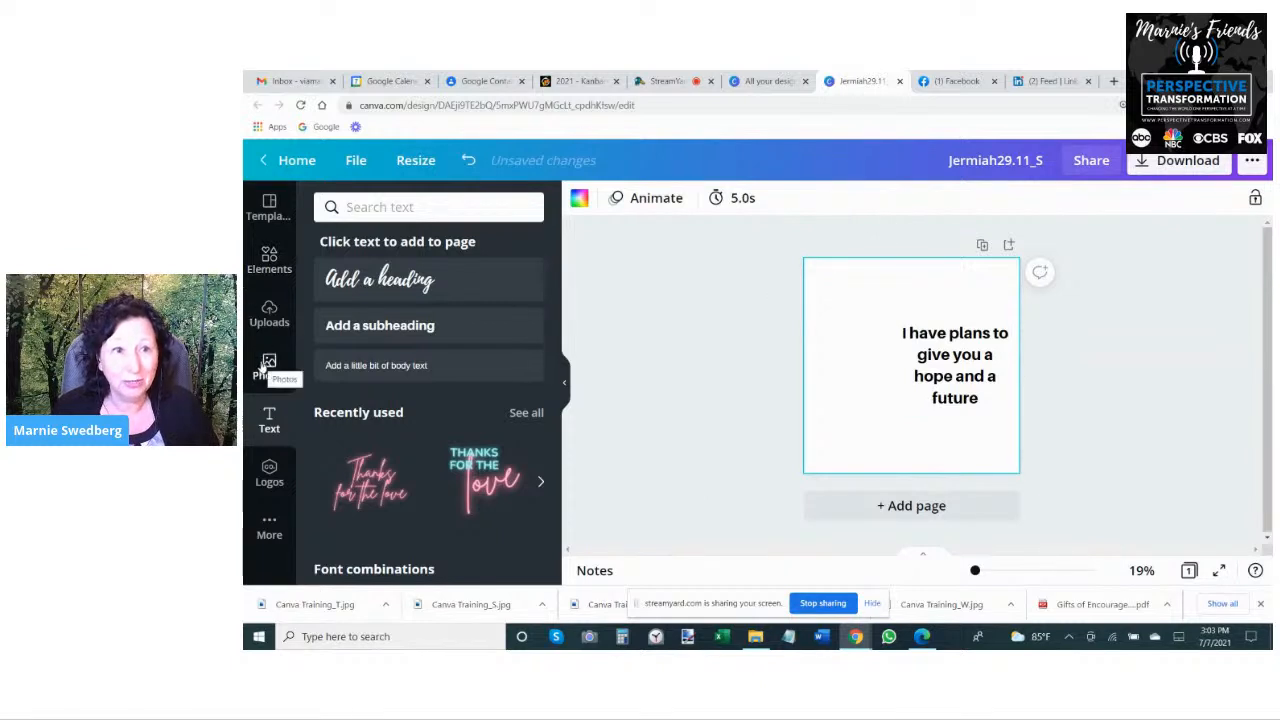
- Look through the recently used photos for a possible background image
{"action": "left_click", "coordinate": [270, 262]}
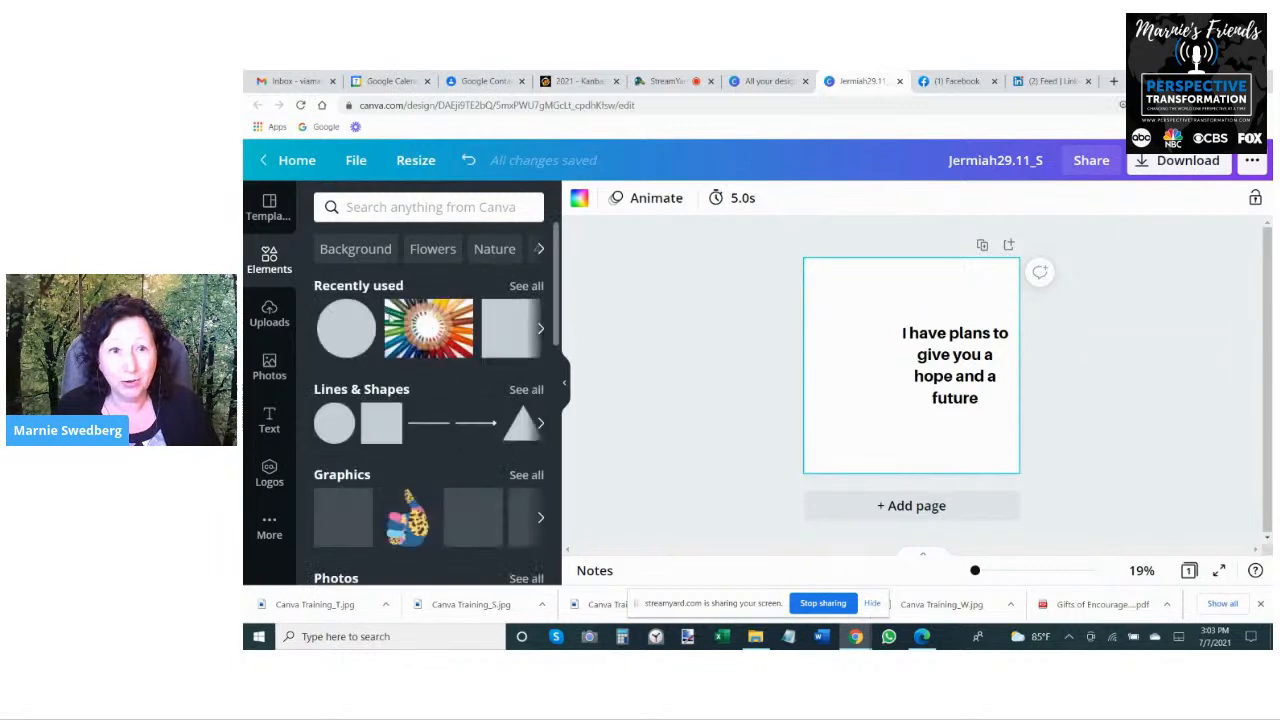
{"action": "left_click", "coordinate": [262, 372]}
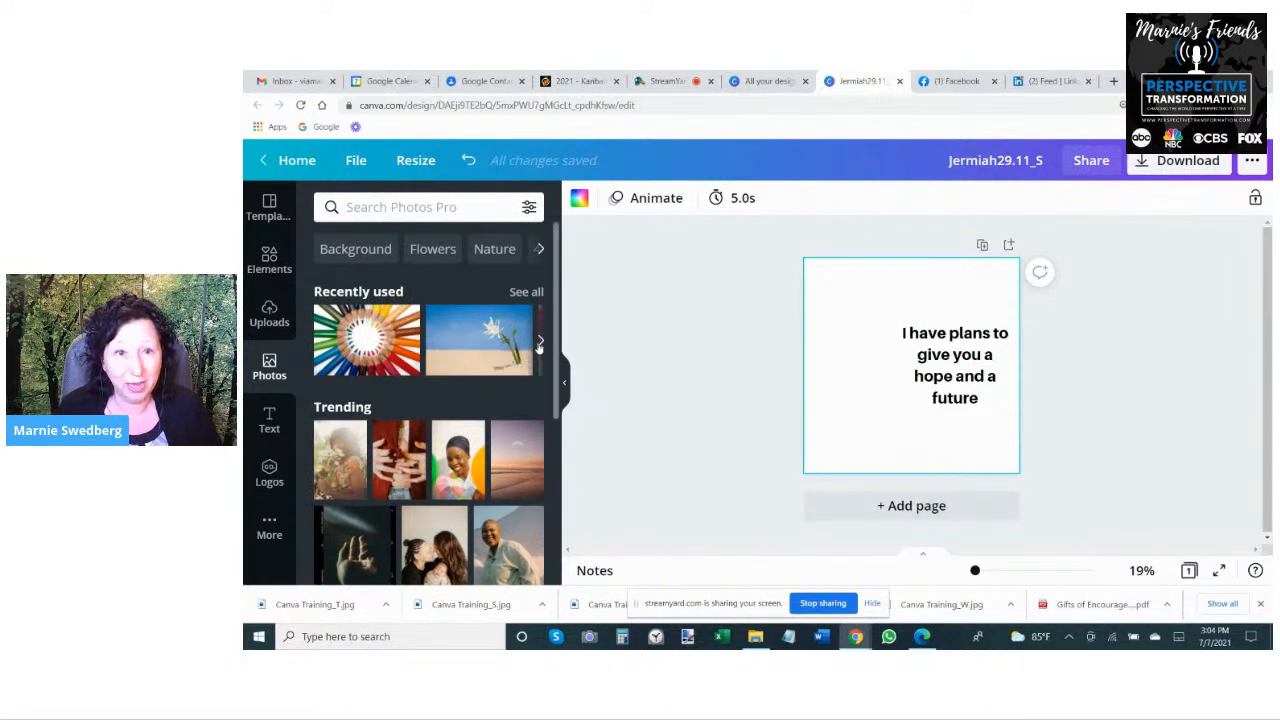
{"action": "left_click", "coordinate": [540, 342]}
{"action": "left_click", "coordinate": [540, 342]}
{"action": "left_click", "coordinate": [540, 342]}
{"action": "left_click", "coordinate": [540, 342]}
{"action": "left_click", "coordinate": [540, 342]}
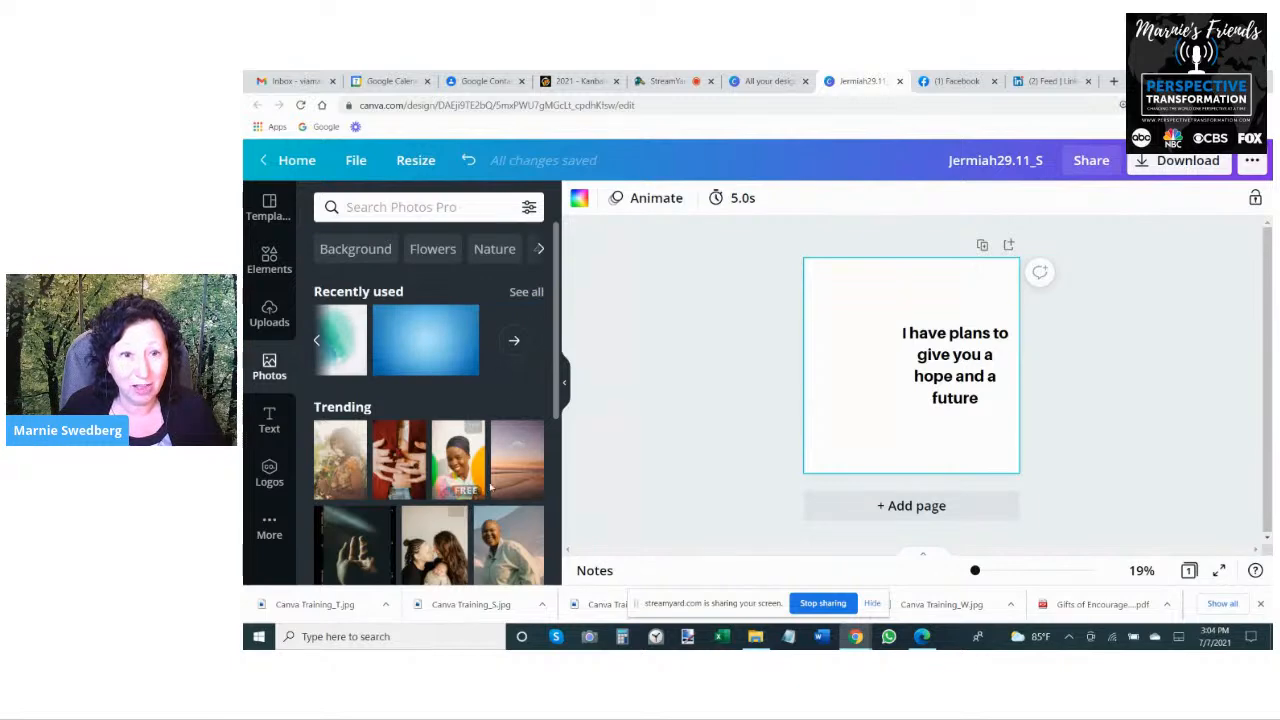
- Search the photo library for "hope", then refine the search to "hope flower"
{"action": "left_click", "coordinate": [409, 214]}
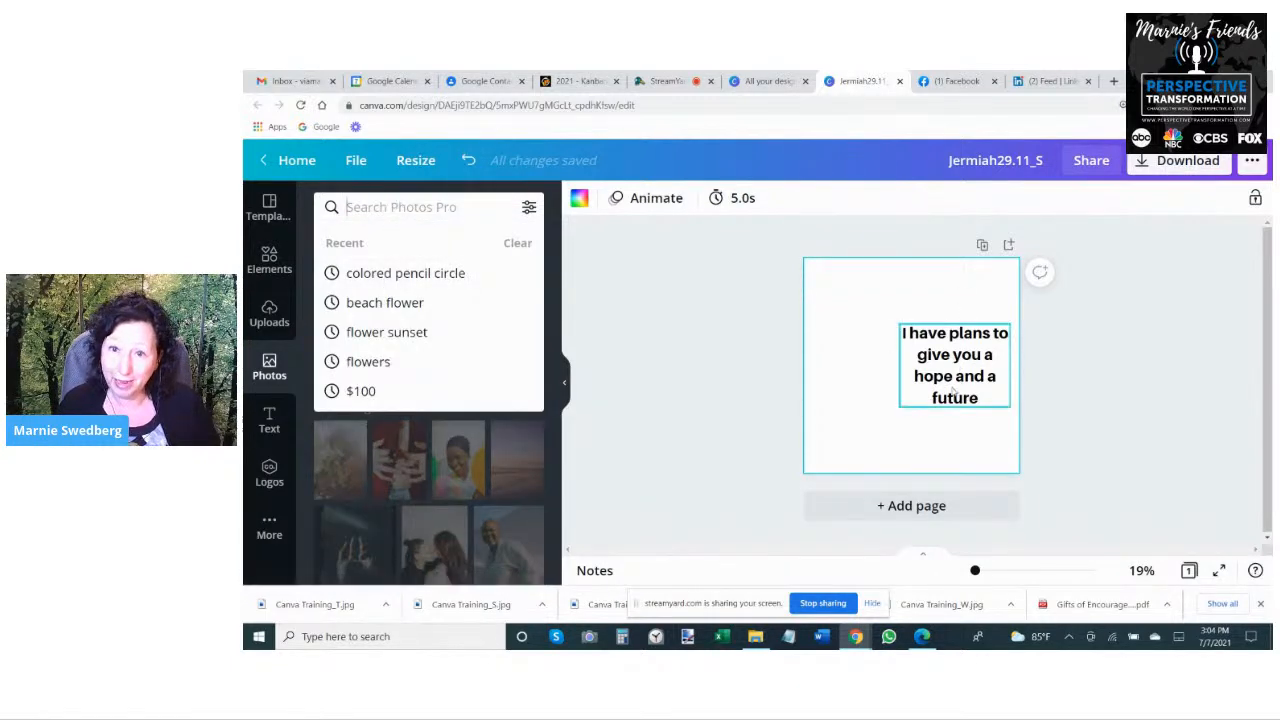
{"action": "type", "text": "hope"}
{"action": "key", "text": "Return"}
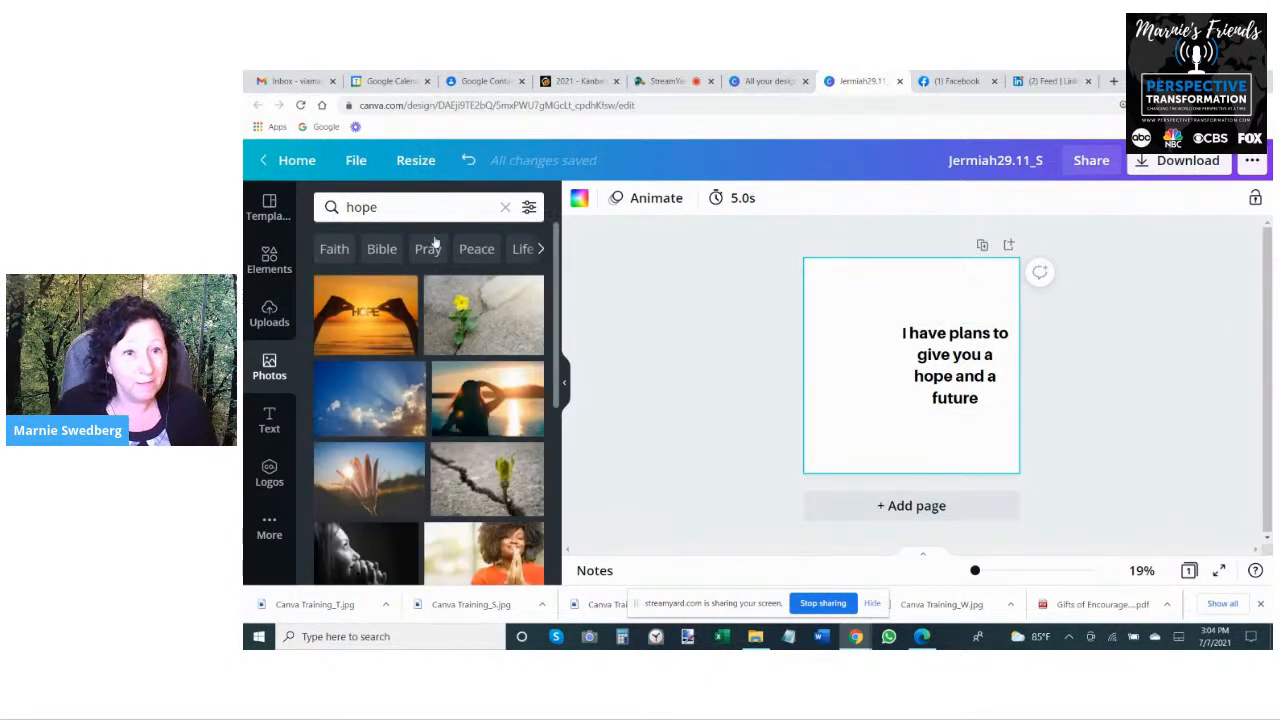
{"action": "left_click", "coordinate": [415, 212]}
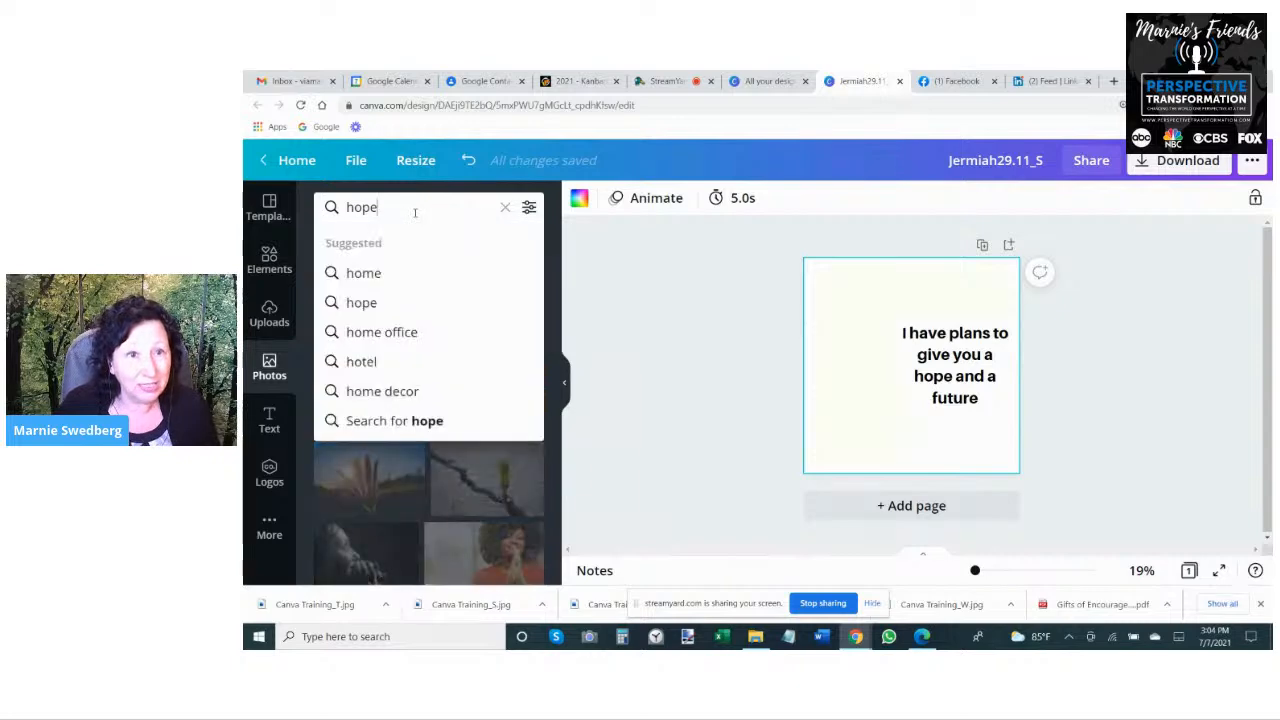
{"action": "type", "text": "flower"}
{"action": "key", "text": "Return"}
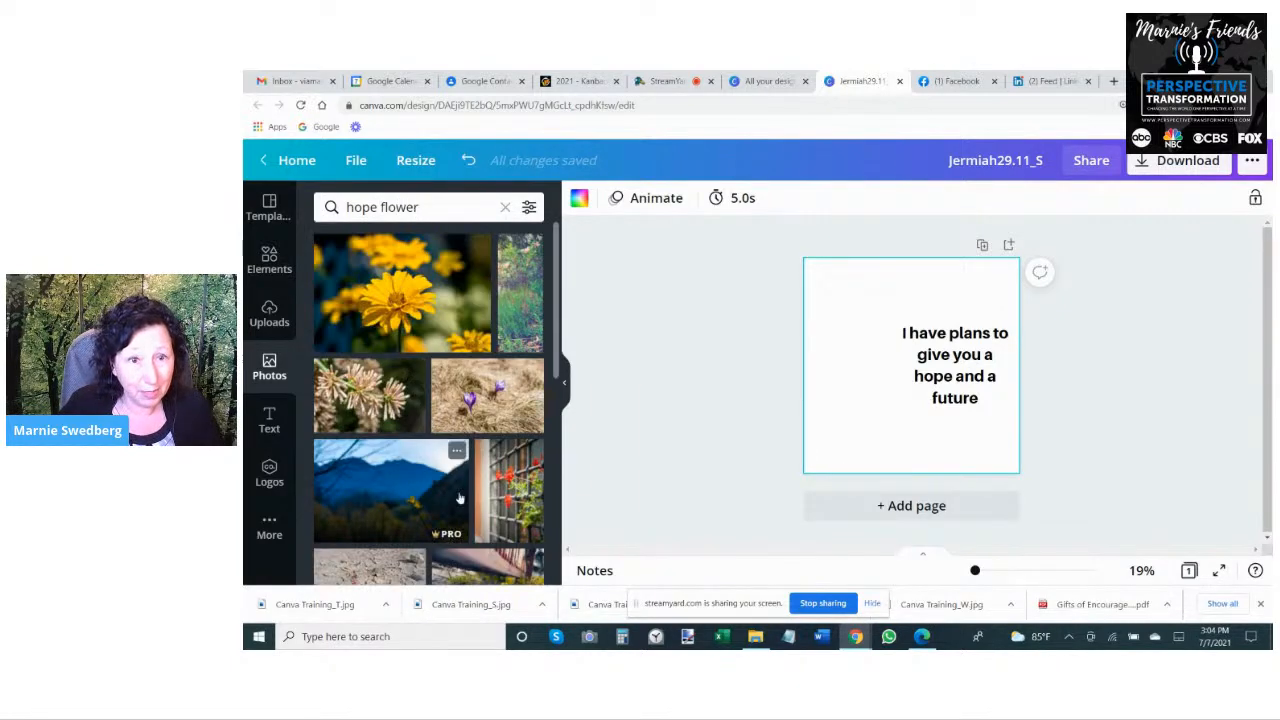
- Insert the photo of red flowers on a lattice and fit it at reduced size into the page's upper-left corner
{"action": "left_click", "coordinate": [517, 490]}
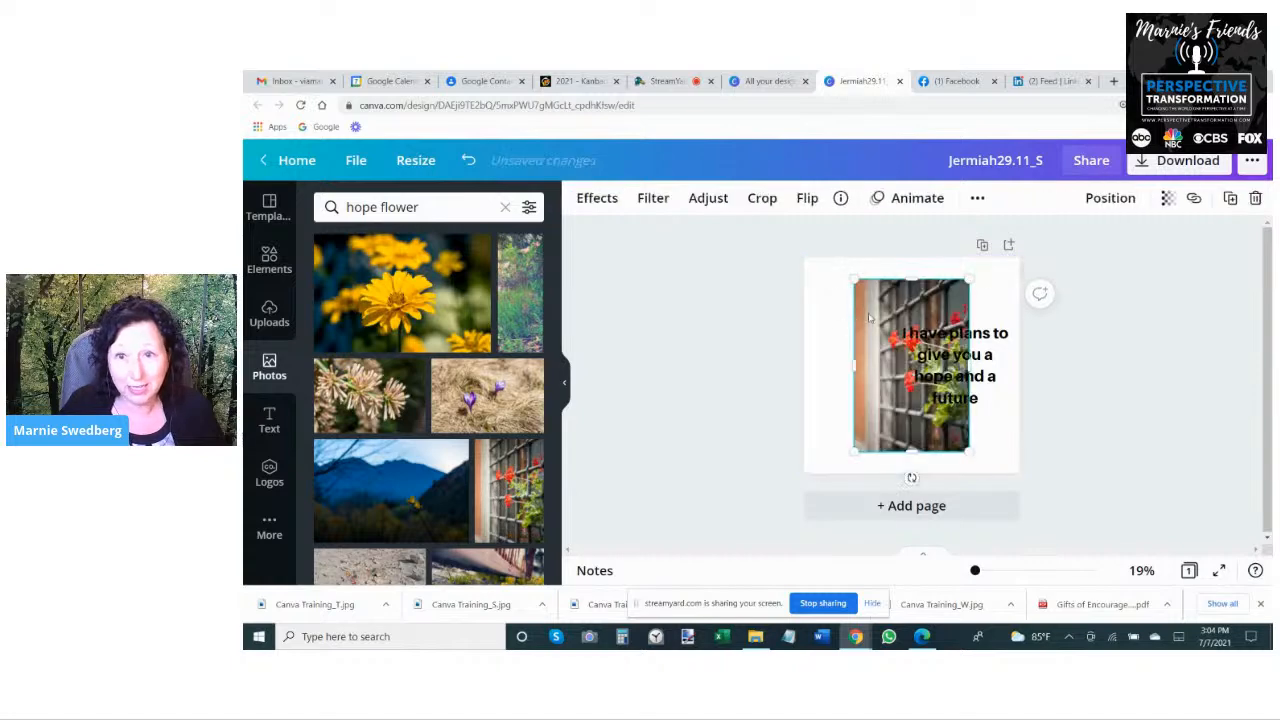
{"action": "left_click_drag", "start_coordinate": [857, 280], "coordinate": [790, 216]}
{"action": "left_click_drag", "start_coordinate": [967, 454], "coordinate": [944, 412]}
{"action": "left_click_drag", "start_coordinate": [947, 295], "coordinate": [916, 316]}
- Try twice to fill the whole page with the enlarged flower photo, undoing each attempt
{"action": "left_click_drag", "start_coordinate": [910, 412], "coordinate": [1067, 635]}
{"action": "left_click", "coordinate": [1112, 446]}
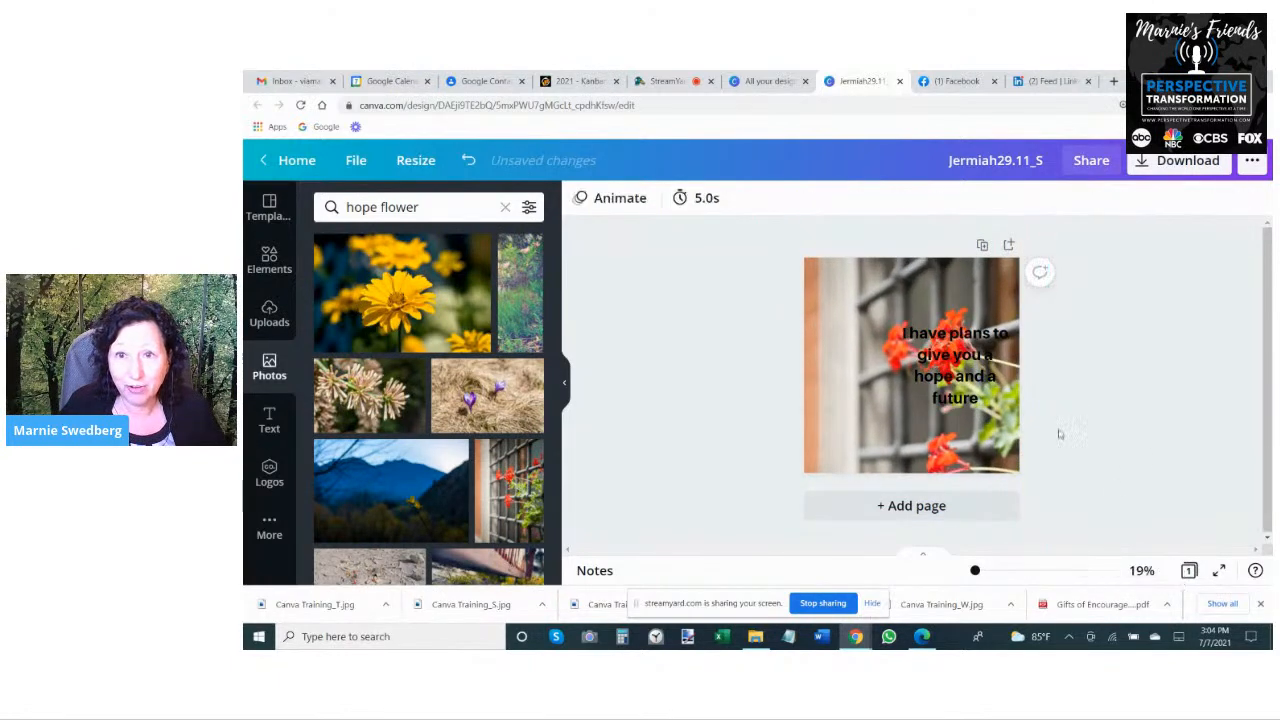
{"action": "left_click", "coordinate": [920, 406]}
{"action": "left_click", "coordinate": [842, 436]}
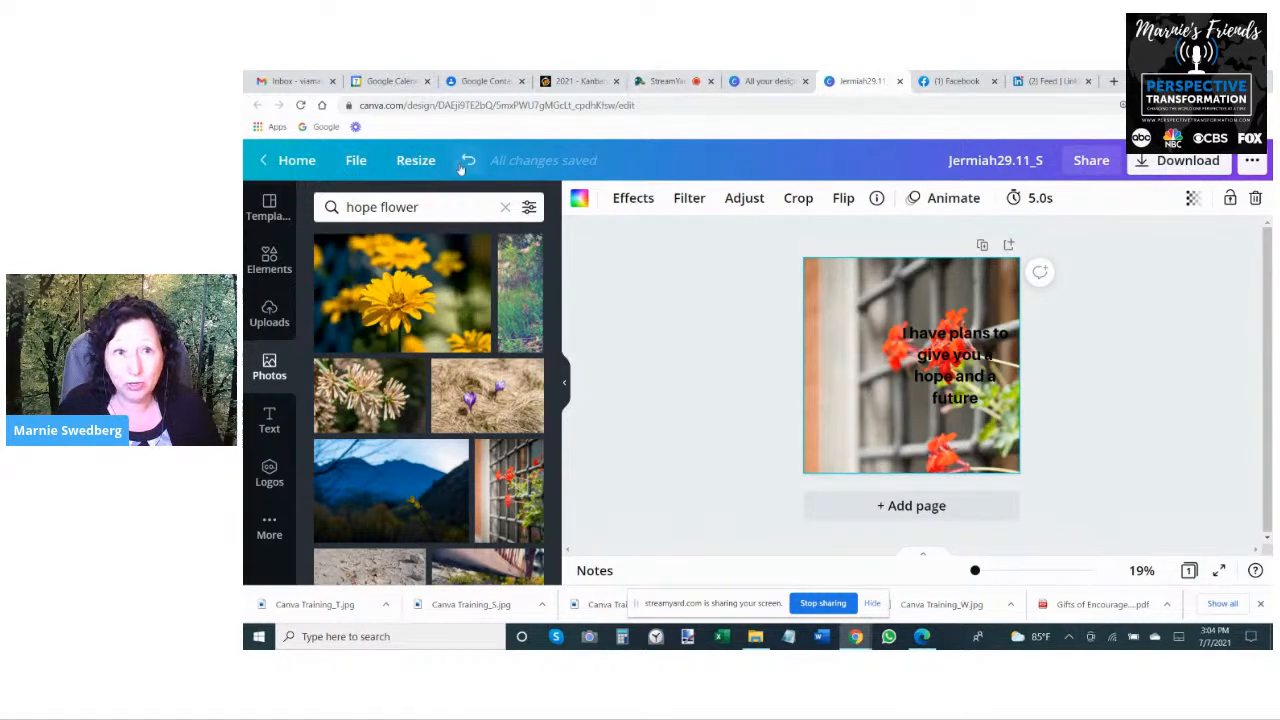
{"action": "left_click", "coordinate": [466, 161]}
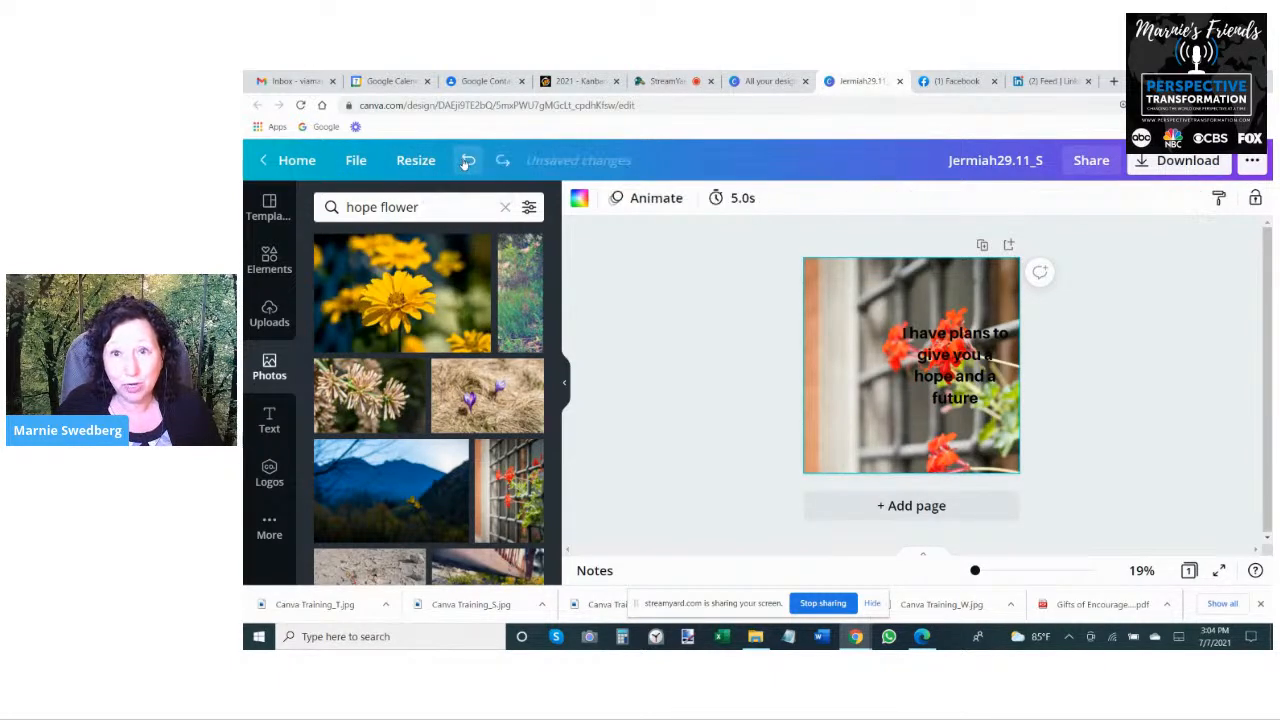
{"action": "left_click", "coordinate": [466, 161]}
{"action": "left_click", "coordinate": [822, 338]}
{"action": "left_click_drag", "start_coordinate": [822, 338], "coordinate": [828, 338]}
{"action": "left_click_drag", "start_coordinate": [886, 394], "coordinate": [1028, 624]}
{"action": "left_click", "coordinate": [975, 463]}
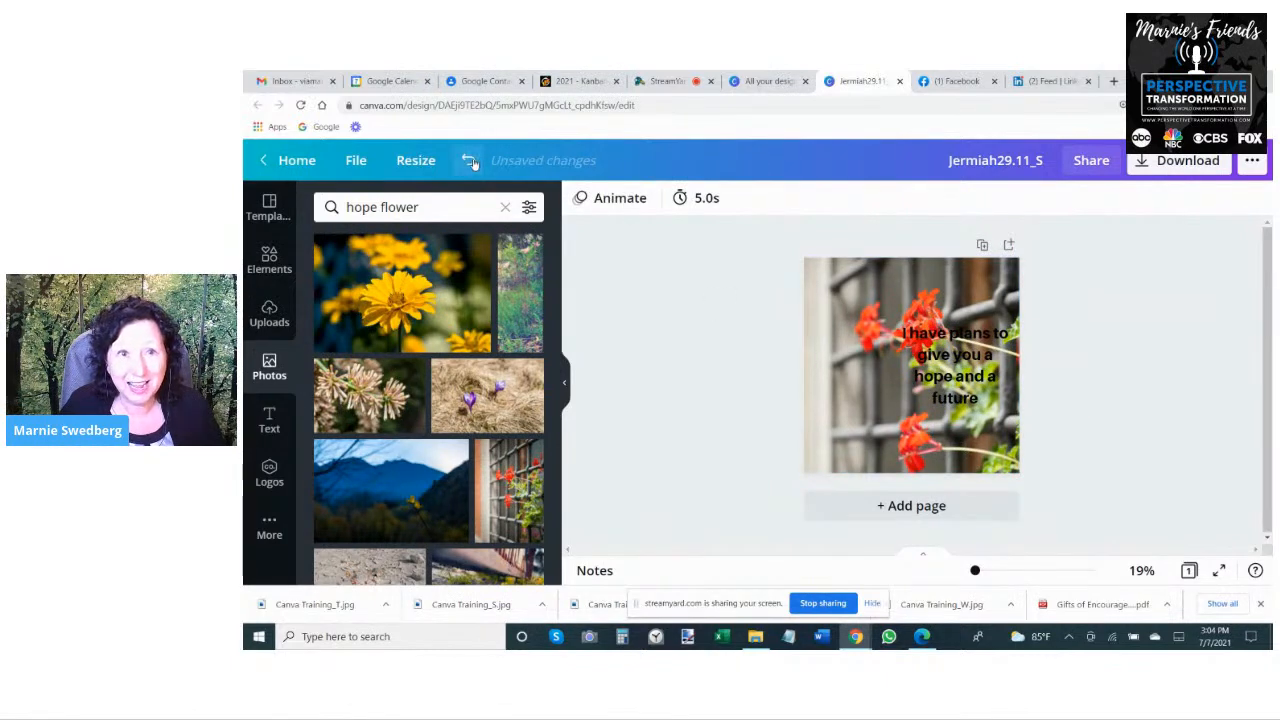
{"action": "left_click", "coordinate": [469, 160]}
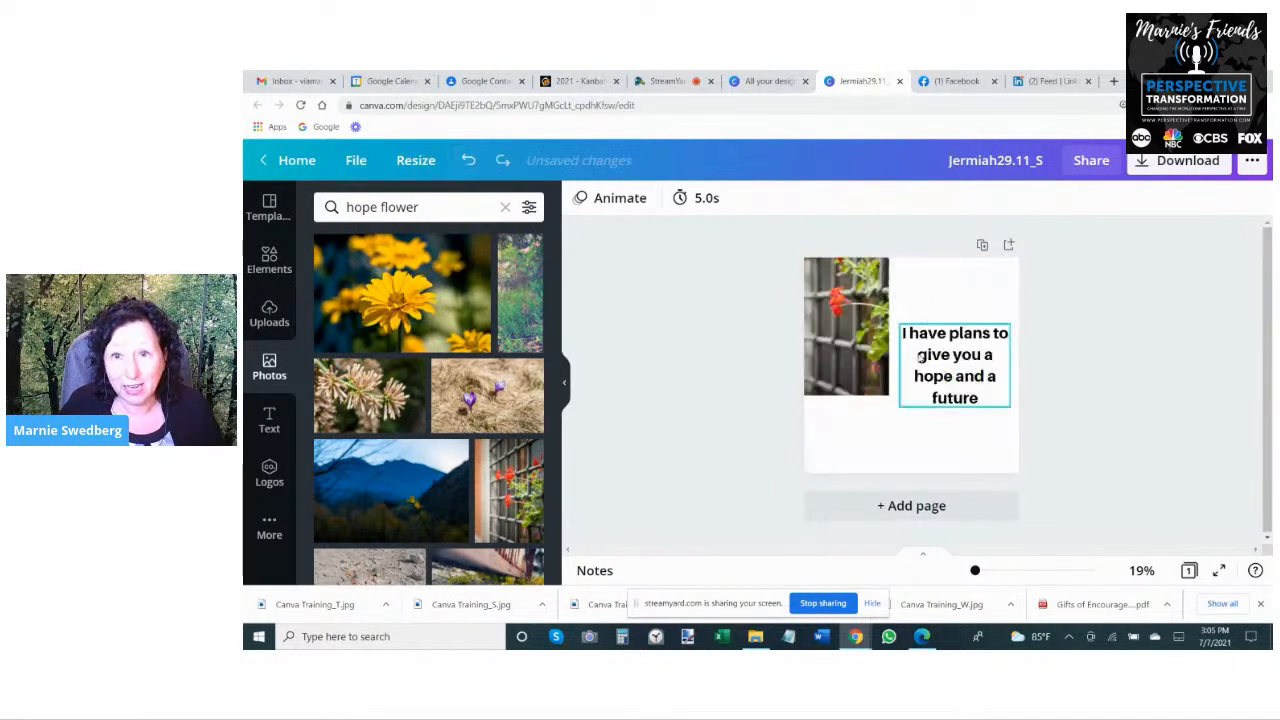
- Enlarge and reposition the flower photo, then extend its left edge so it covers the whole page
{"action": "left_click", "coordinate": [877, 370]}
{"action": "left_click_drag", "start_coordinate": [888, 393], "coordinate": [944, 498]}
{"action": "left_click_drag", "start_coordinate": [862, 368], "coordinate": [920, 358]}
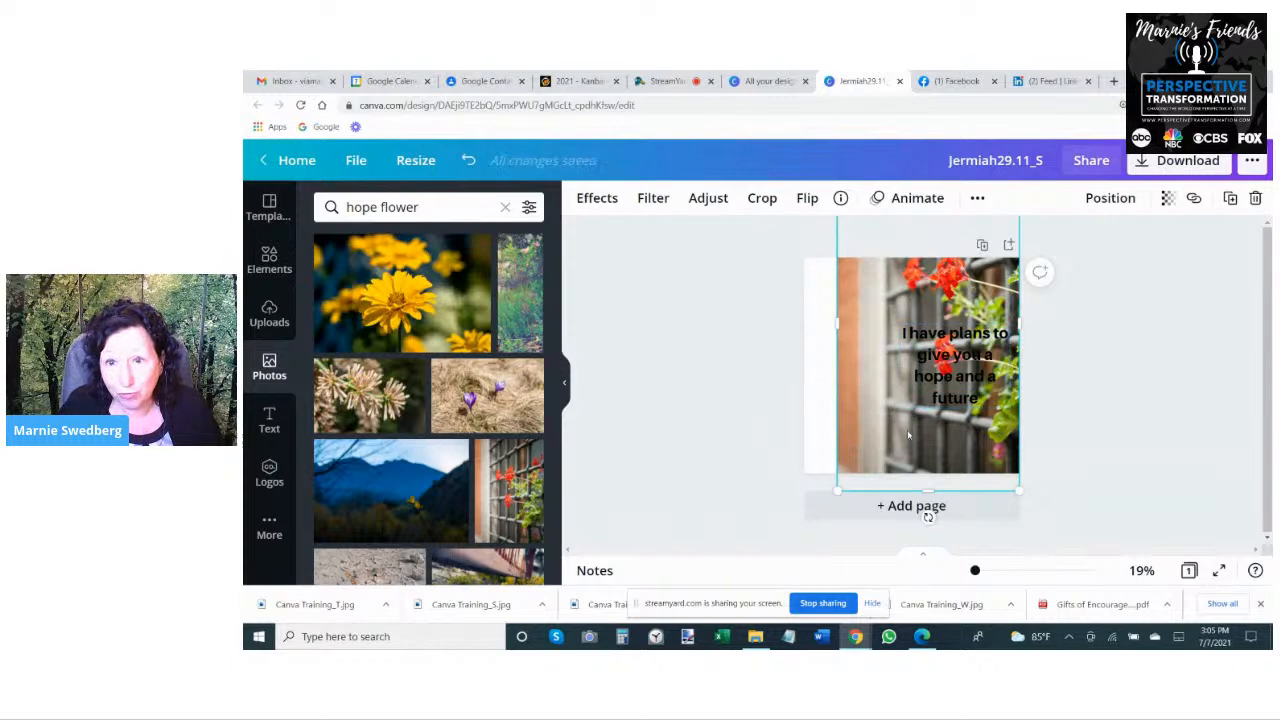
{"action": "left_click_drag", "start_coordinate": [873, 400], "coordinate": [897, 469]}
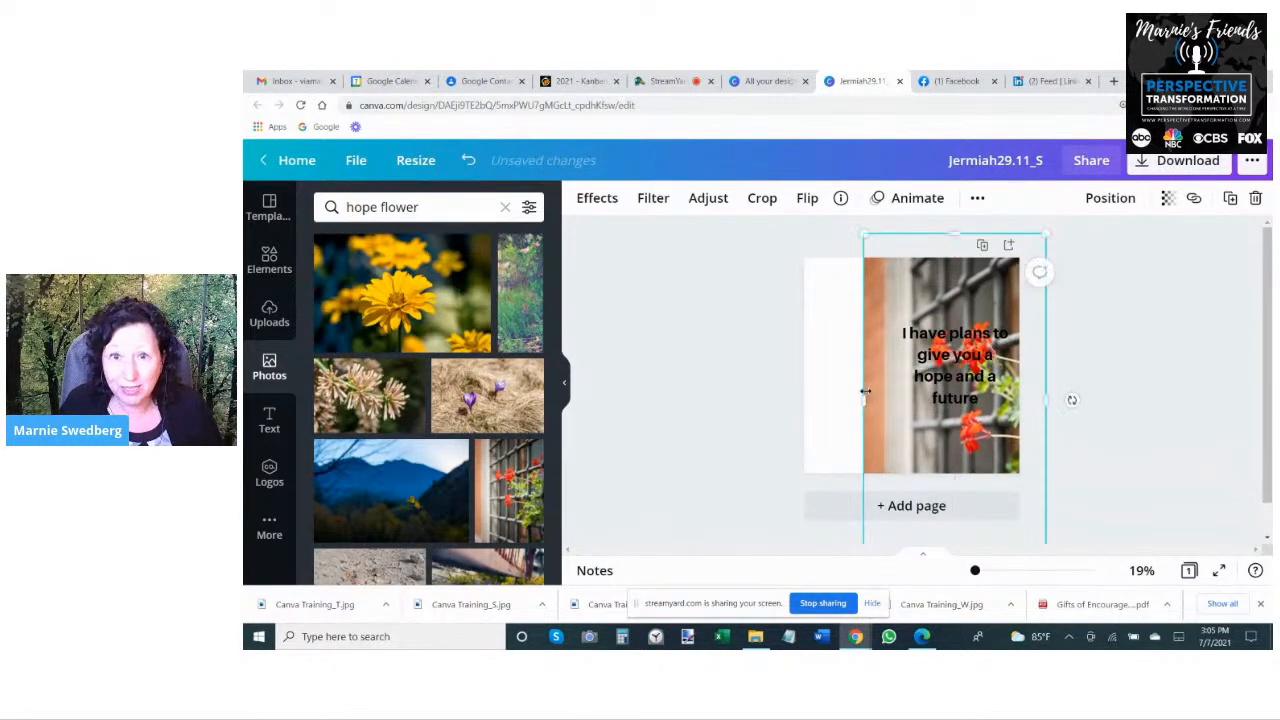
{"action": "left_click_drag", "start_coordinate": [858, 400], "coordinate": [806, 400]}
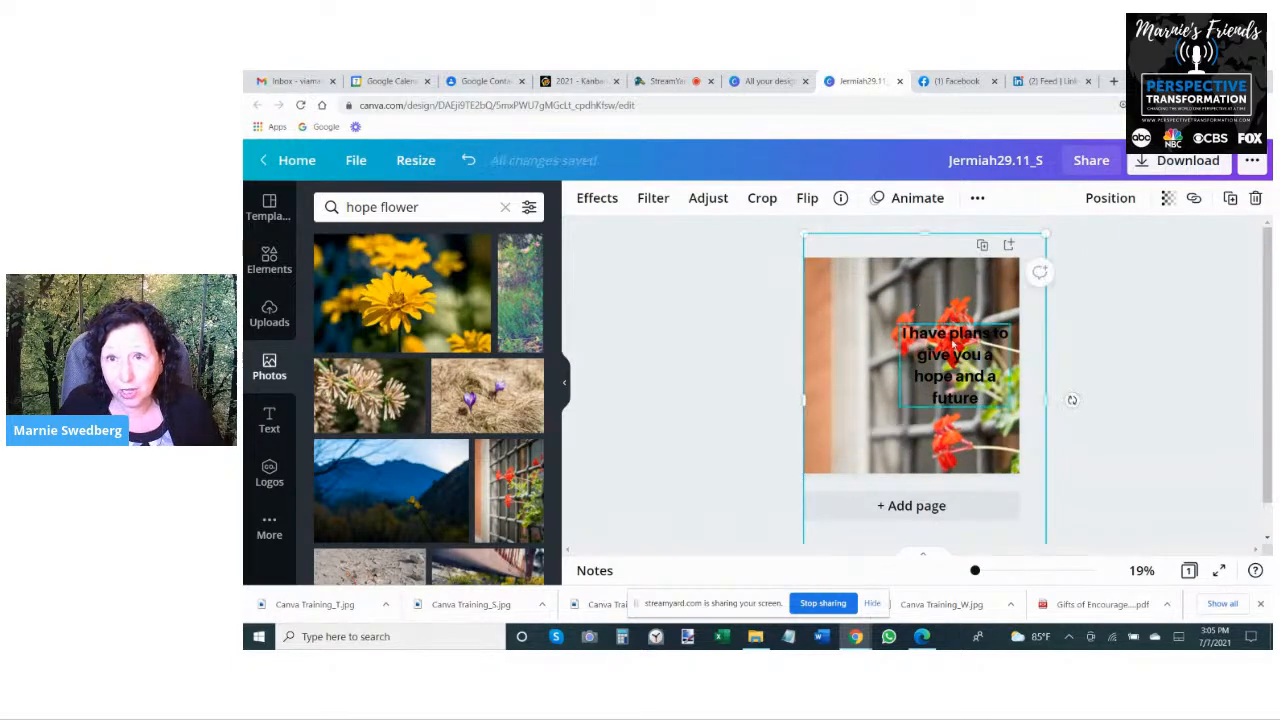
- Move the verse text to the upper left of the page and left-align it
{"action": "left_click", "coordinate": [922, 370]}
{"action": "left_click_drag", "start_coordinate": [923, 370], "coordinate": [843, 320]}
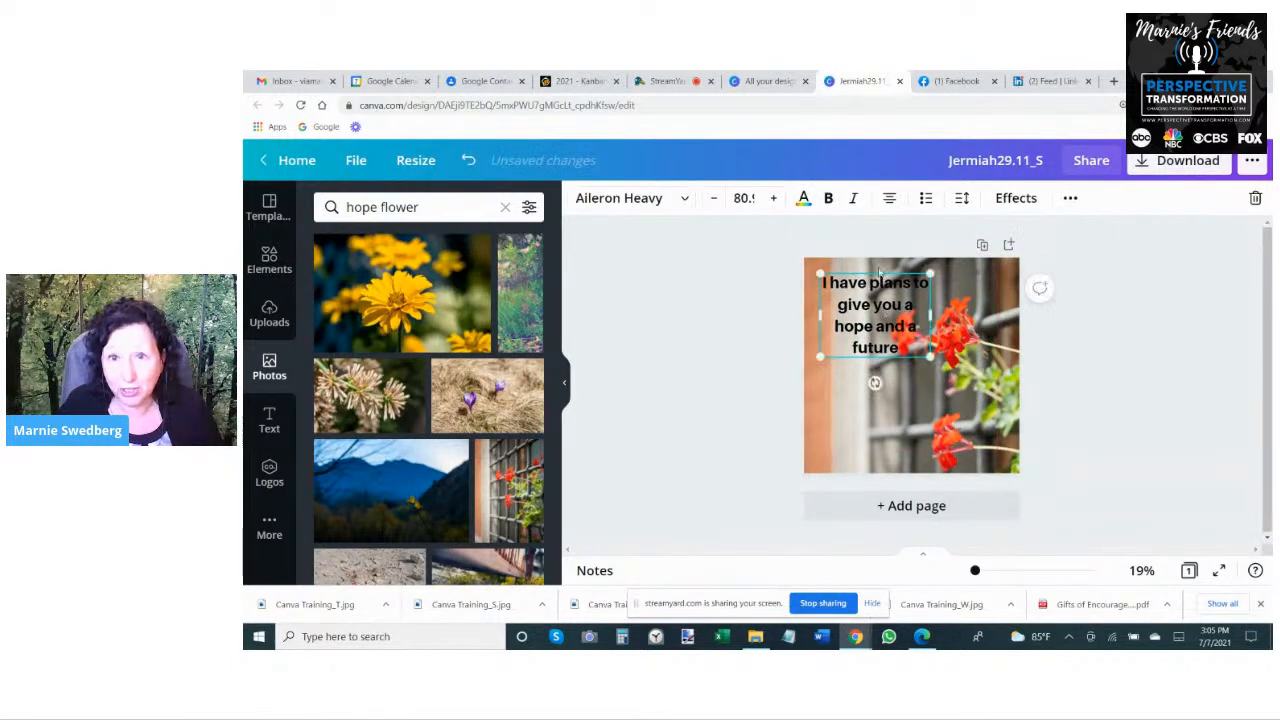
{"action": "left_click", "coordinate": [889, 199]}
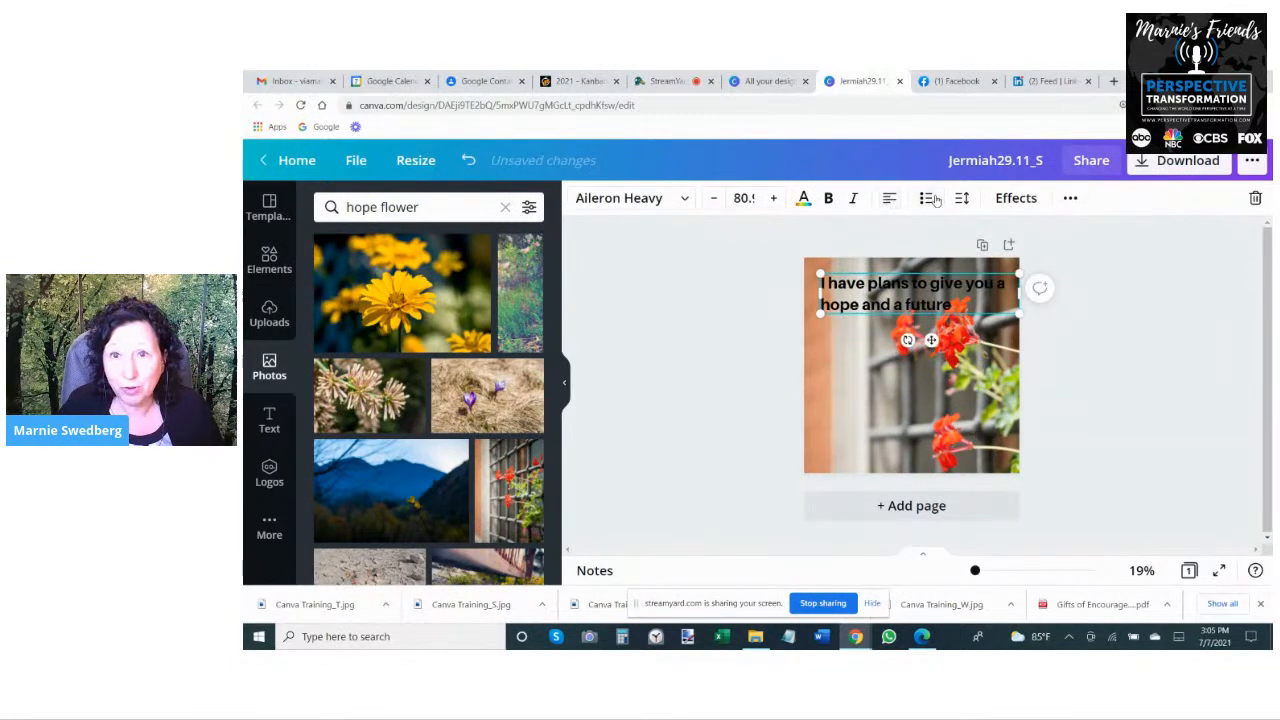
- Reduce the verse text's line spacing to 1.05
{"action": "left_click", "coordinate": [962, 199]}
{"action": "left_click_drag", "start_coordinate": [1109, 284], "coordinate": [1096, 280]}
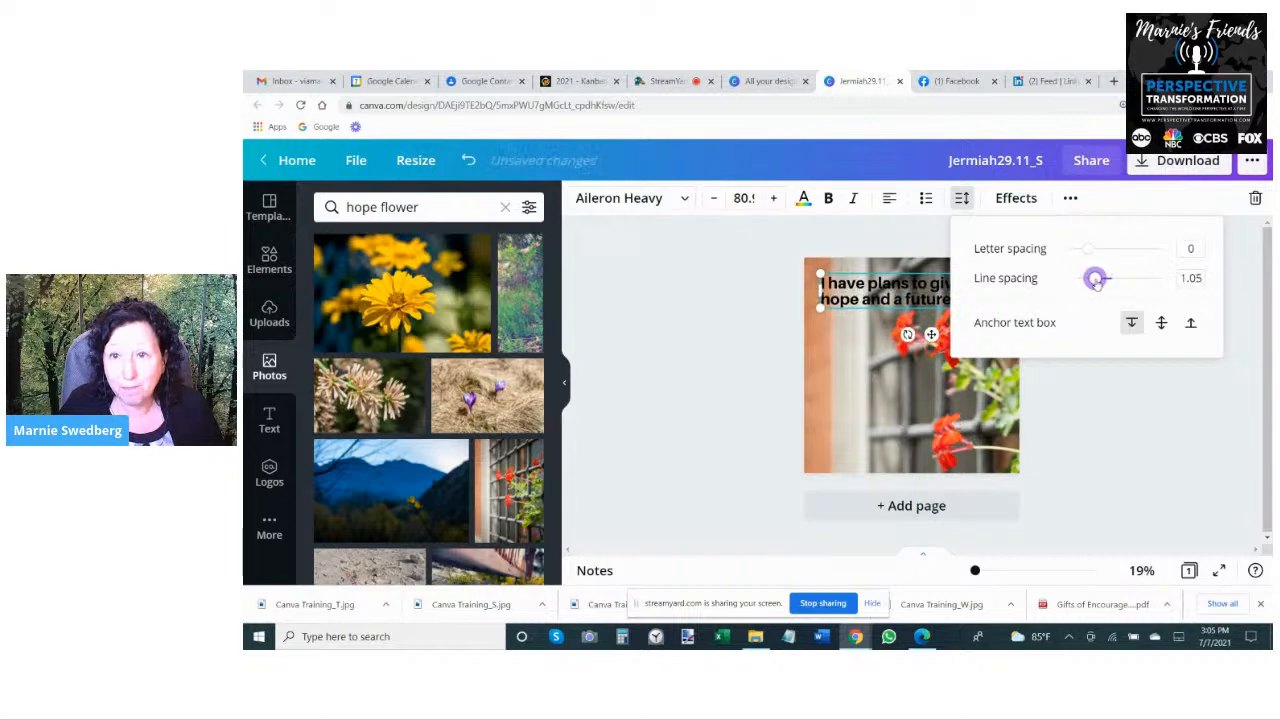
{"action": "left_click", "coordinate": [1113, 435]}
- Narrow the verse text box into a column along the page's left side and enlarge the text to size 109
{"action": "left_click", "coordinate": [893, 265]}
{"action": "left_click", "coordinate": [1014, 297]}
{"action": "left_click_drag", "start_coordinate": [1016, 291], "coordinate": [868, 295]}
{"action": "left_click_drag", "start_coordinate": [869, 404], "coordinate": [900, 447]}
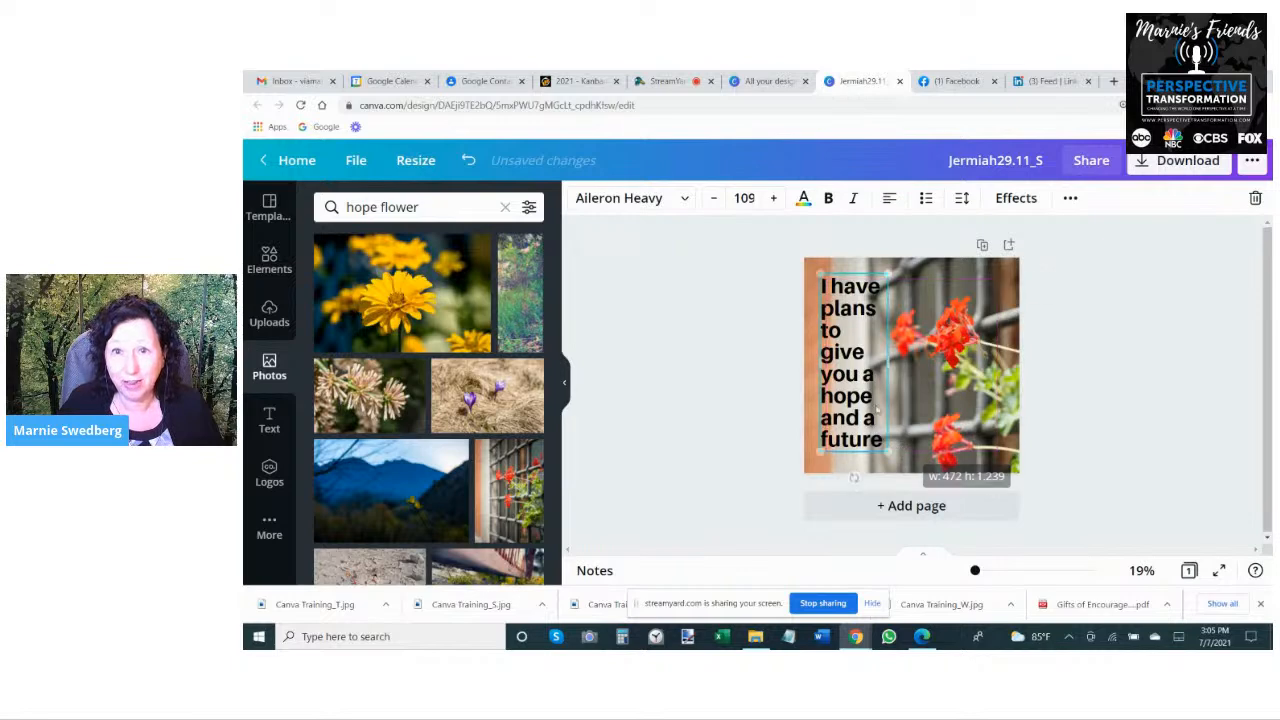
- Enclose the verse in quotation marks with a period after "future", and widen its text box so the closing quote fits on the last line
{"action": "left_click_drag", "start_coordinate": [895, 361], "coordinate": [843, 337]}
{"action": "left_click", "coordinate": [738, 319]}
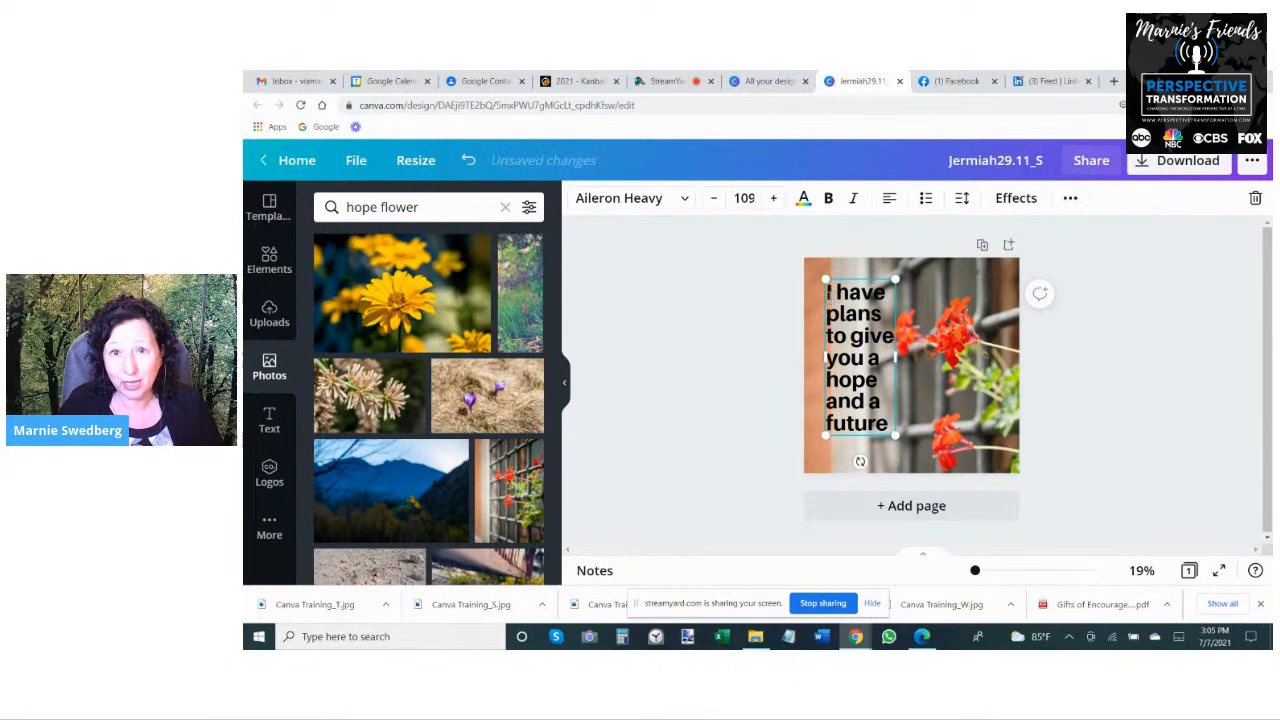
{"action": "key", "text": "BackSpace"}
{"action": "type", "text": "\"I"}
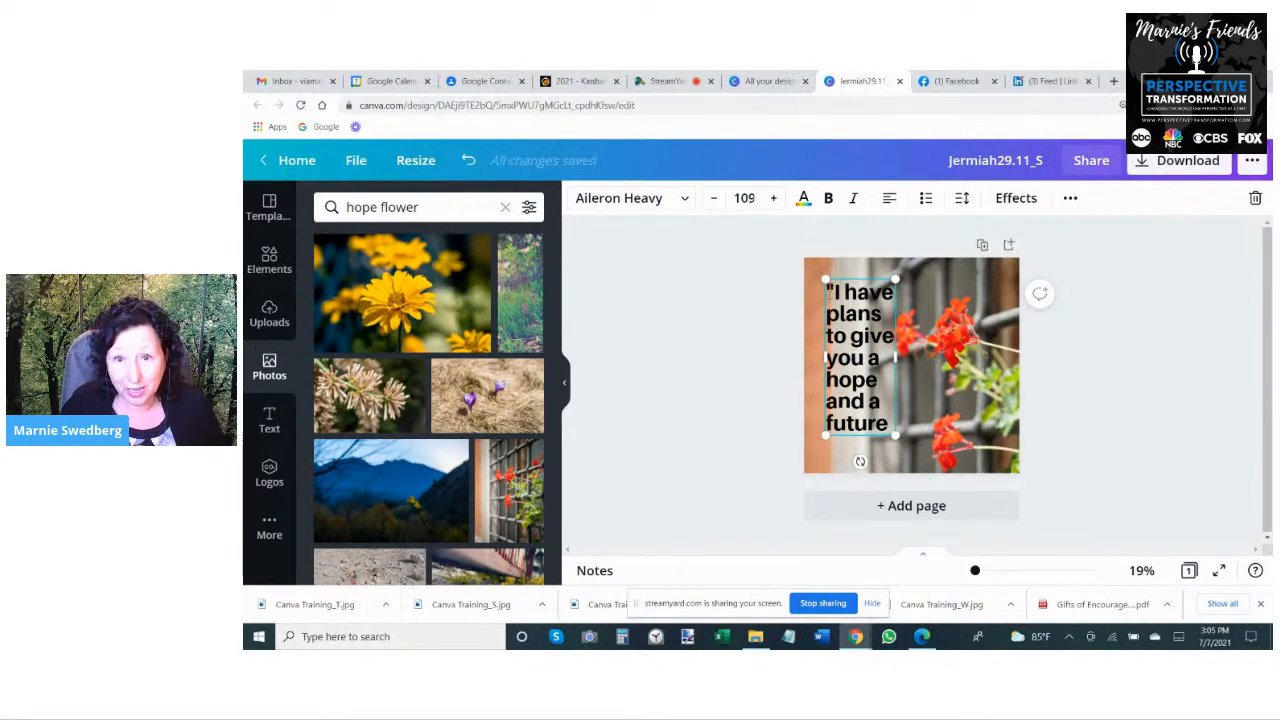
{"action": "type", "text": ".\""}
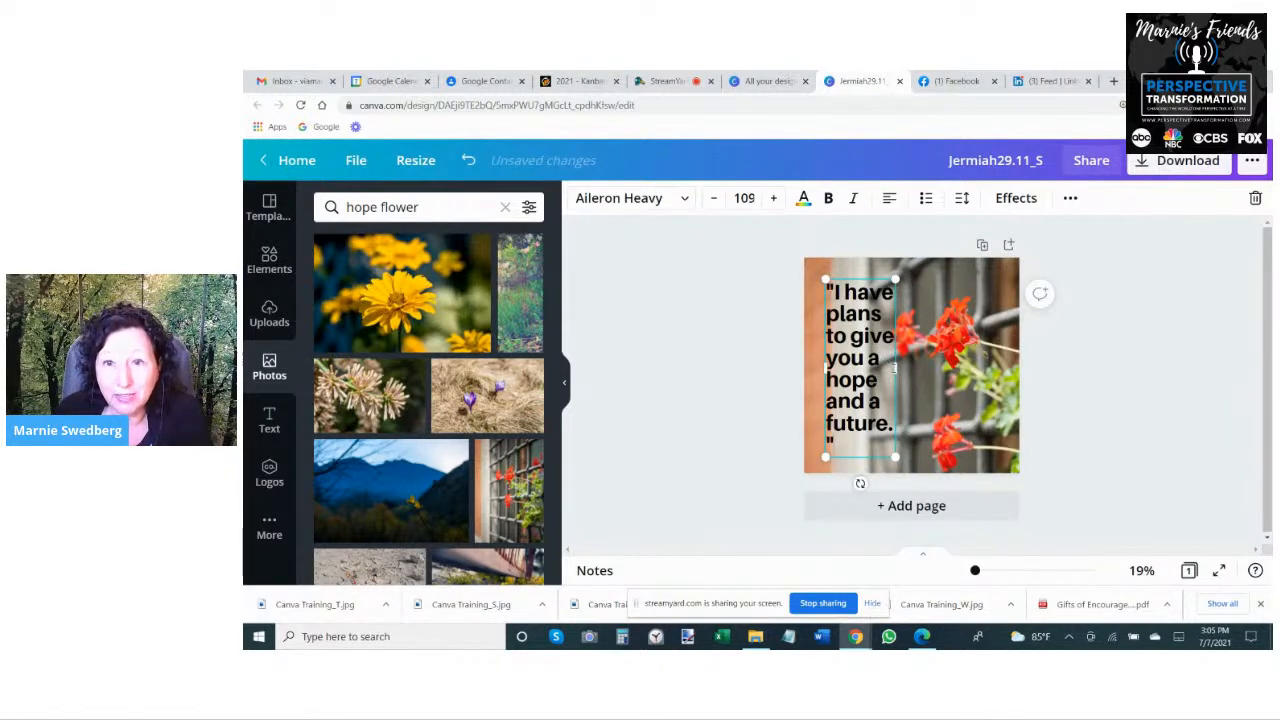
{"action": "left_click_drag", "start_coordinate": [896, 367], "coordinate": [903, 366]}
{"action": "left_click", "coordinate": [757, 372]}
{"action": "left_click", "coordinate": [866, 326]}
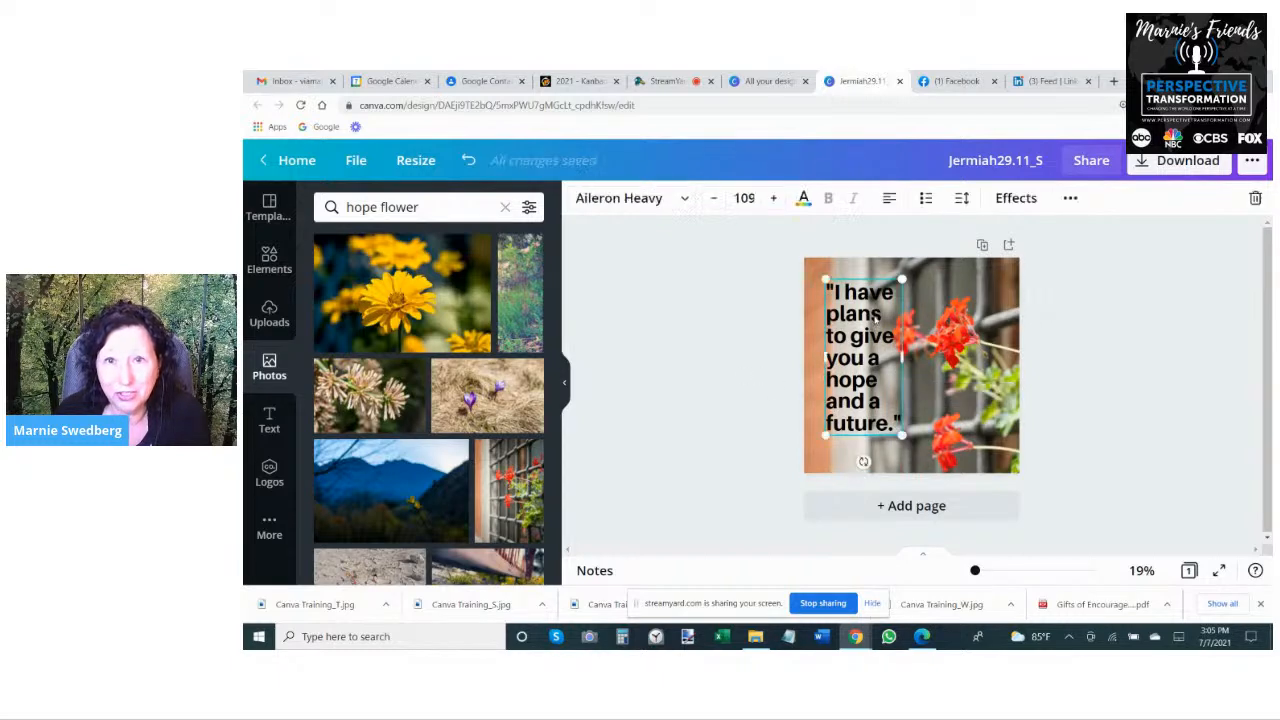
- Check the live viewer comments in StreamYard and return to the Jermiah29.11_S design in Canva
{"action": "left_click", "coordinate": [630, 198]}
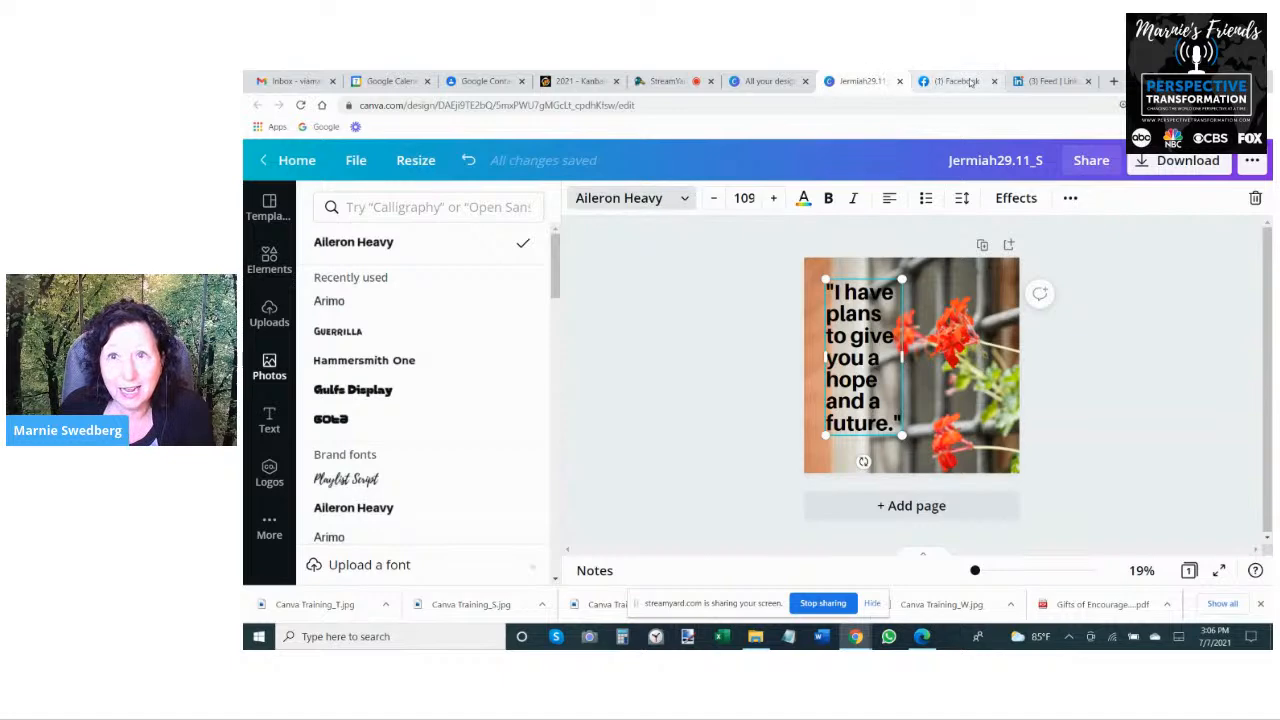
{"action": "left_click", "coordinate": [663, 82]}
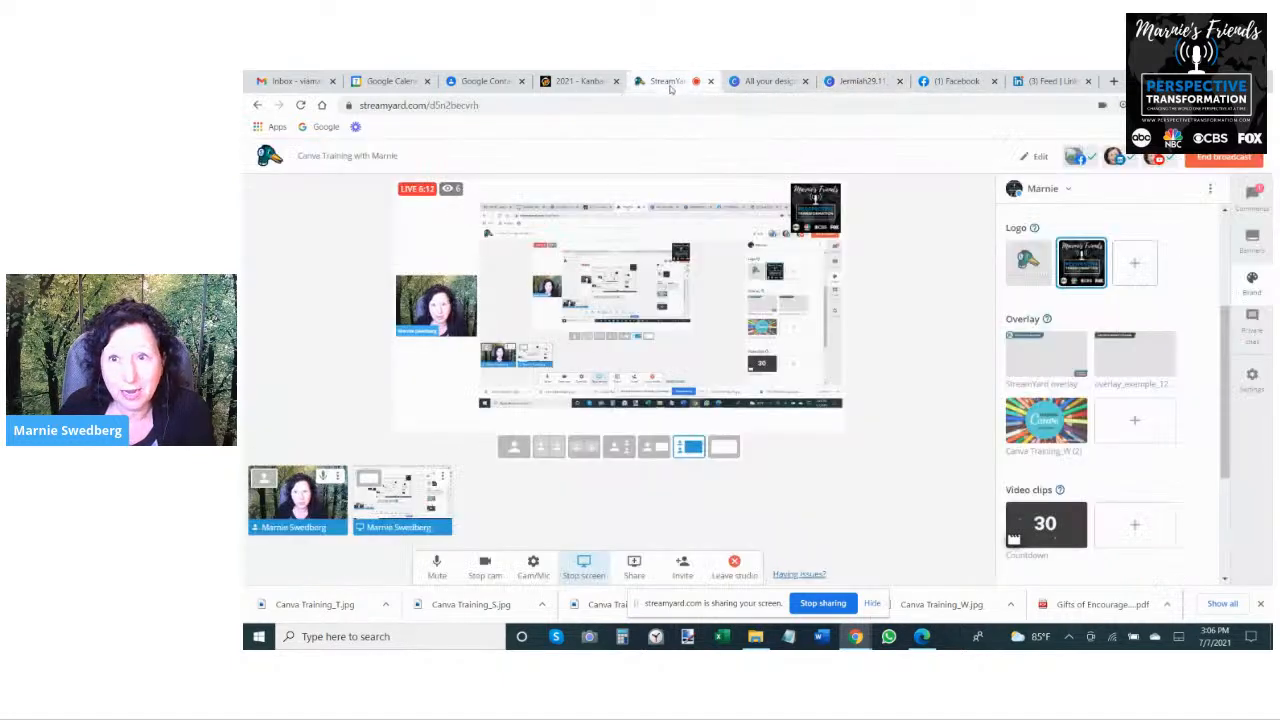
{"action": "left_click", "coordinate": [1250, 203]}
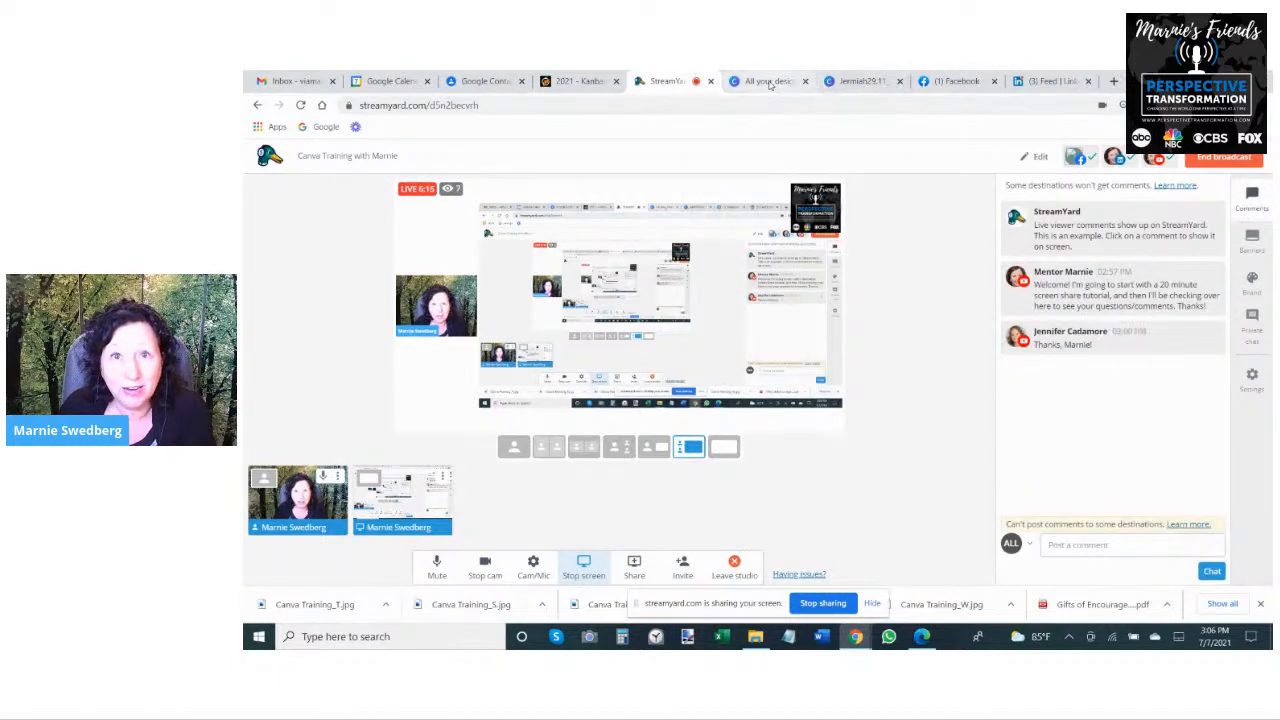
{"action": "left_click", "coordinate": [846, 82]}
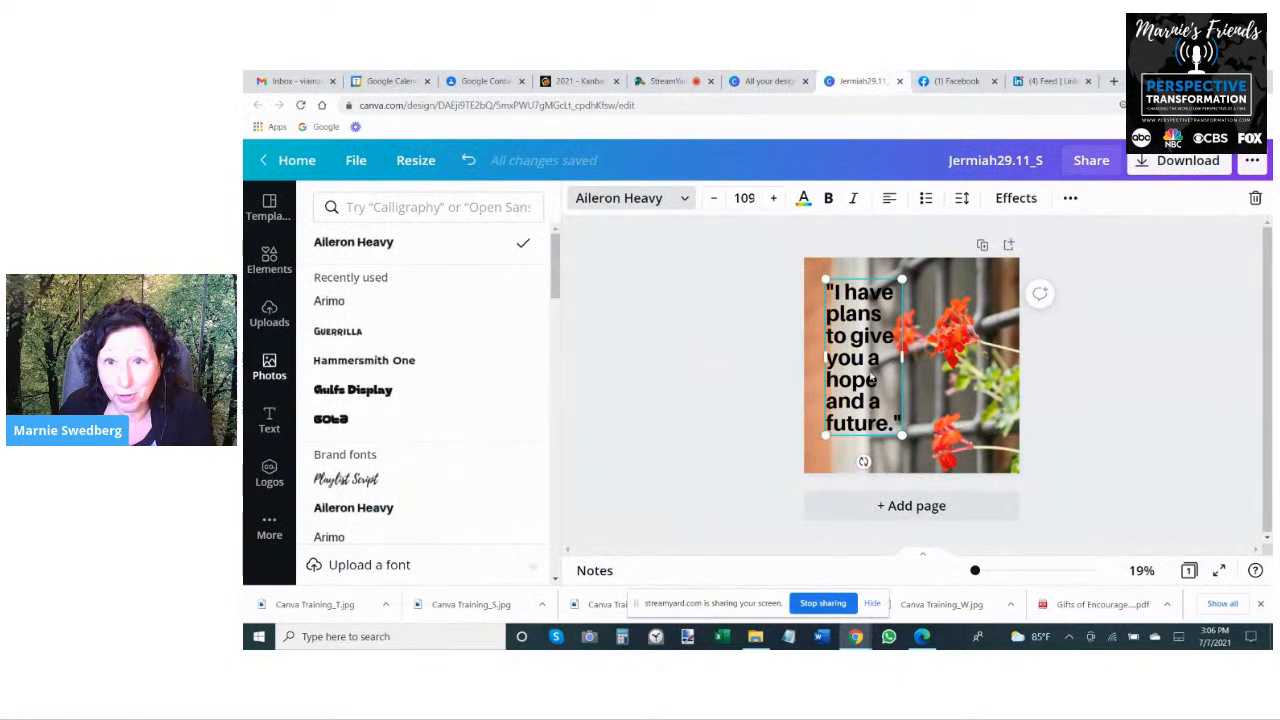
{"action": "left_click", "coordinate": [844, 359]}
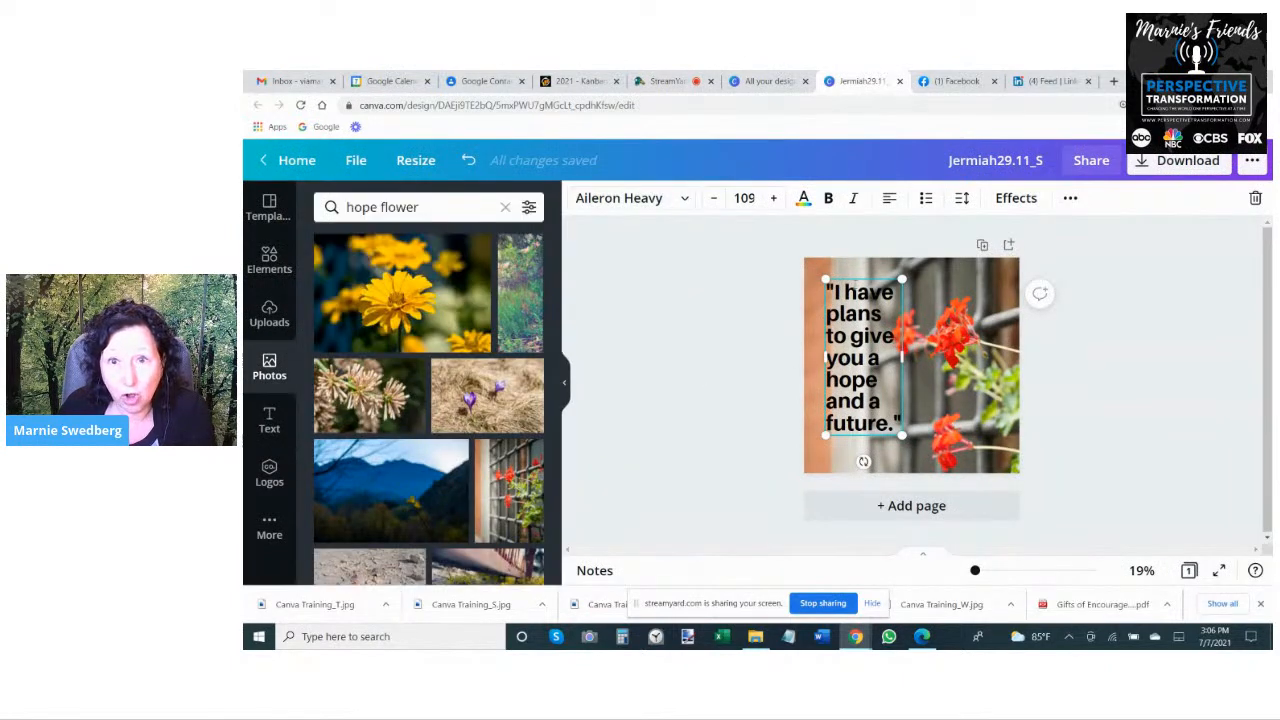
- Change the verse text's font to Guerrilla and enlarge the text to size 140
{"action": "left_click", "coordinate": [630, 198]}
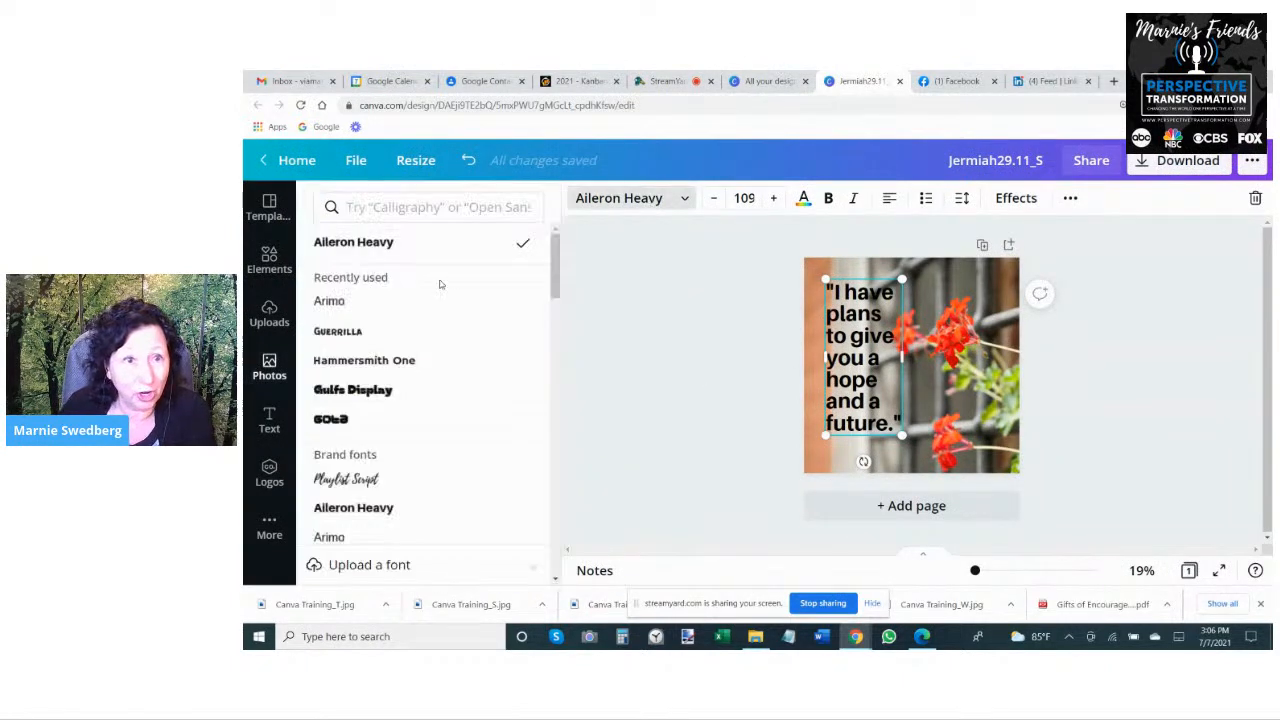
{"action": "left_click", "coordinate": [331, 334]}
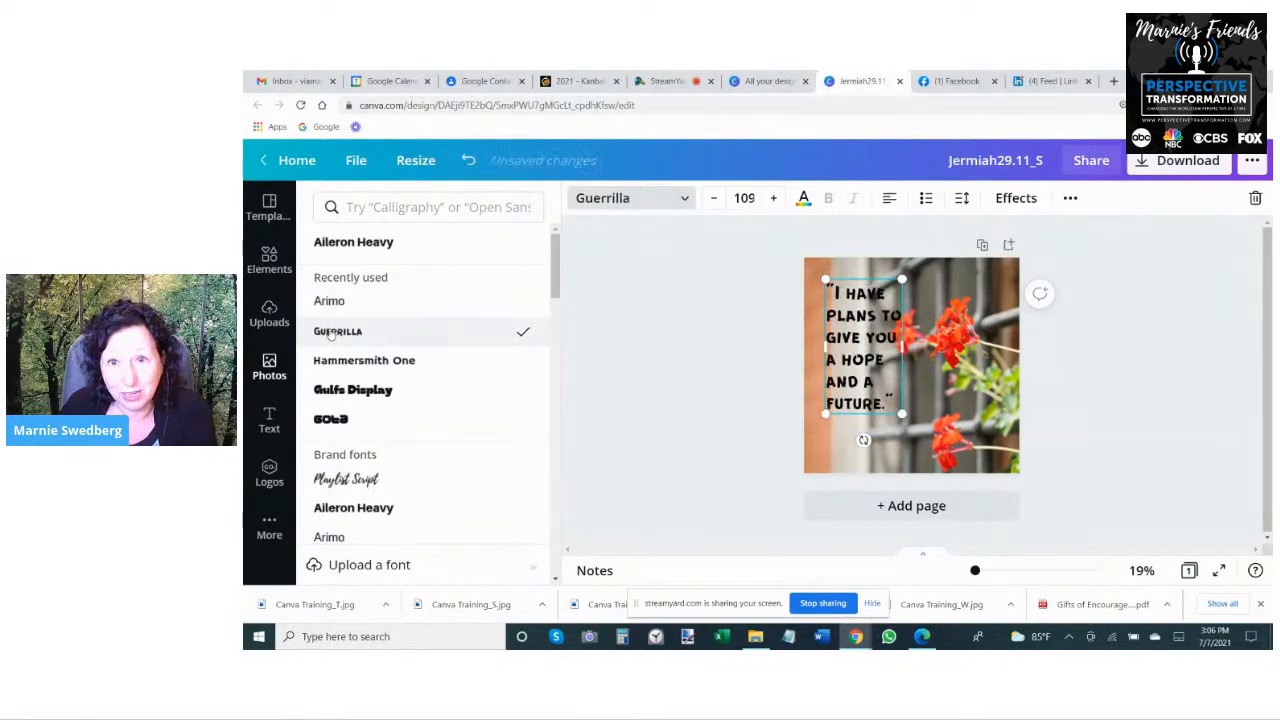
{"action": "left_click_drag", "start_coordinate": [902, 412], "coordinate": [924, 452]}
{"action": "left_click", "coordinate": [930, 359]}
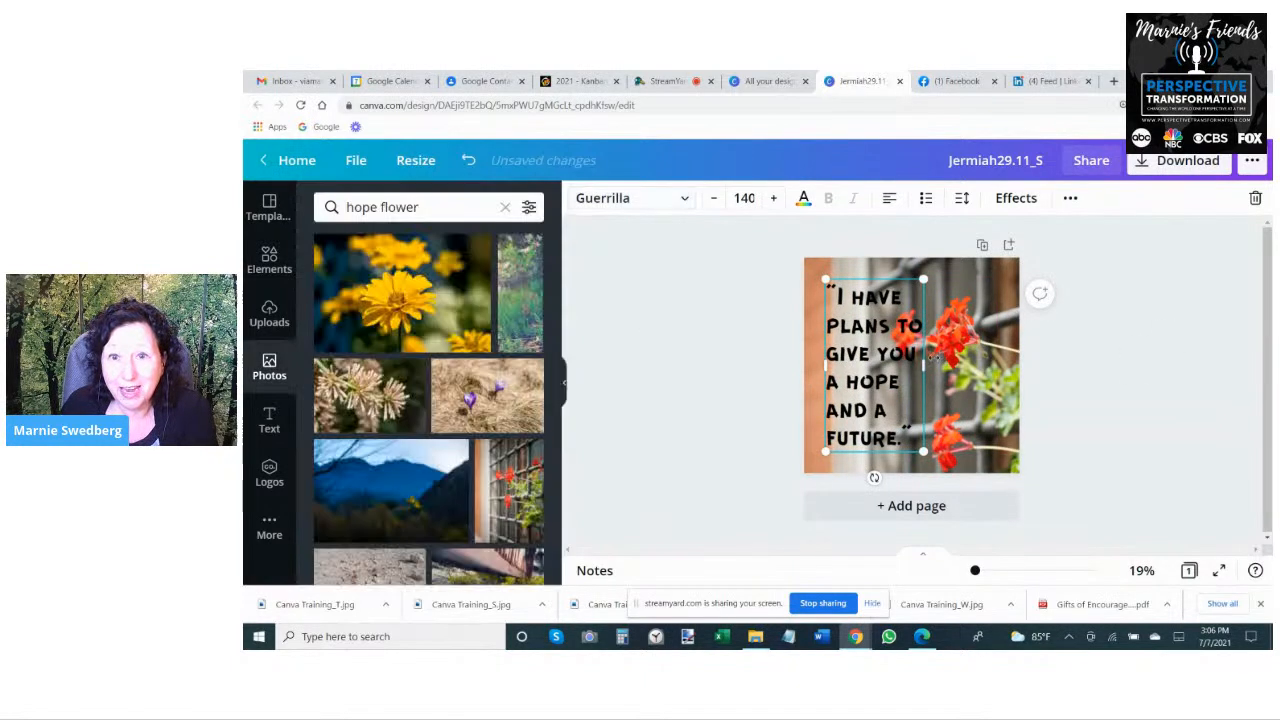
{"action": "left_click", "coordinate": [748, 344]}
{"action": "left_click", "coordinate": [904, 354]}
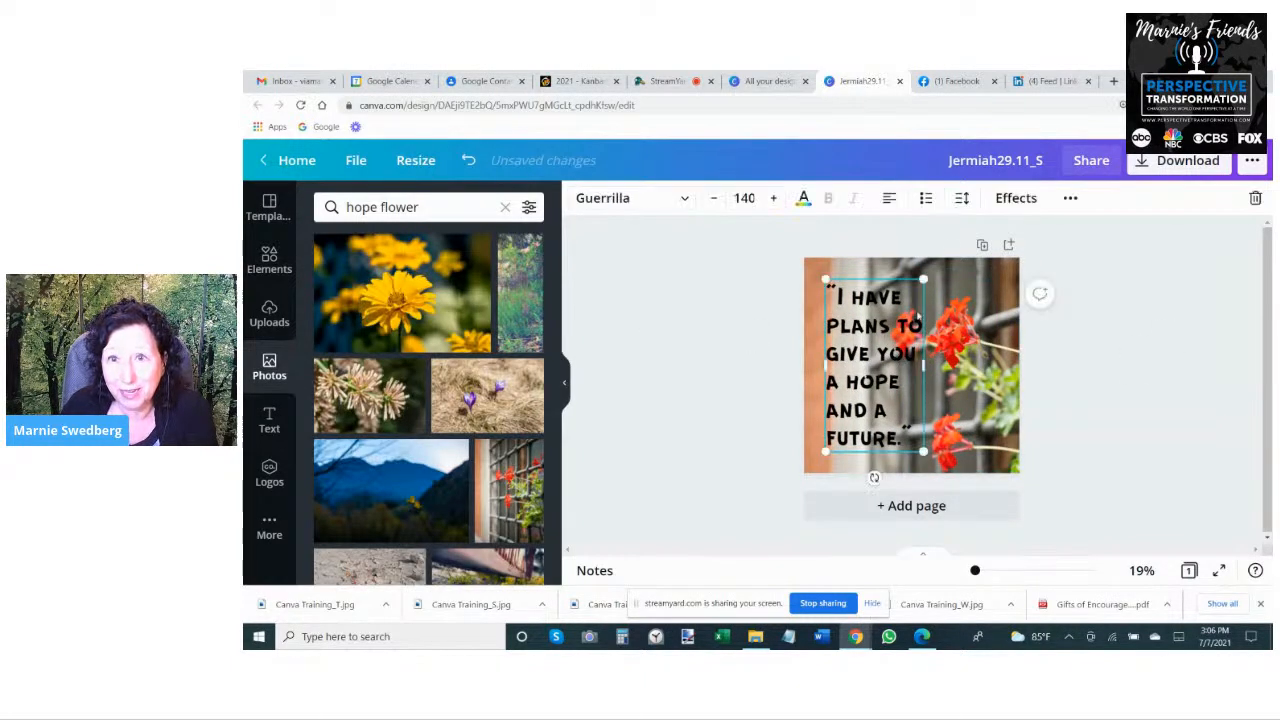
- Set the verse text's letter spacing to 7 and line spacing to 0.82, and move it closer to the page's upper-left corner
{"action": "left_click", "coordinate": [961, 198]}
{"action": "mouse_move", "coordinate": [1092, 254]}
{"action": "left_mouse_down"}
{"action": "mouse_move", "coordinate": [1110, 252]}
{"action": "mouse_move", "coordinate": [1090, 254]}
{"action": "mouse_move", "coordinate": [1086, 278]}
{"action": "left_mouse_up"}
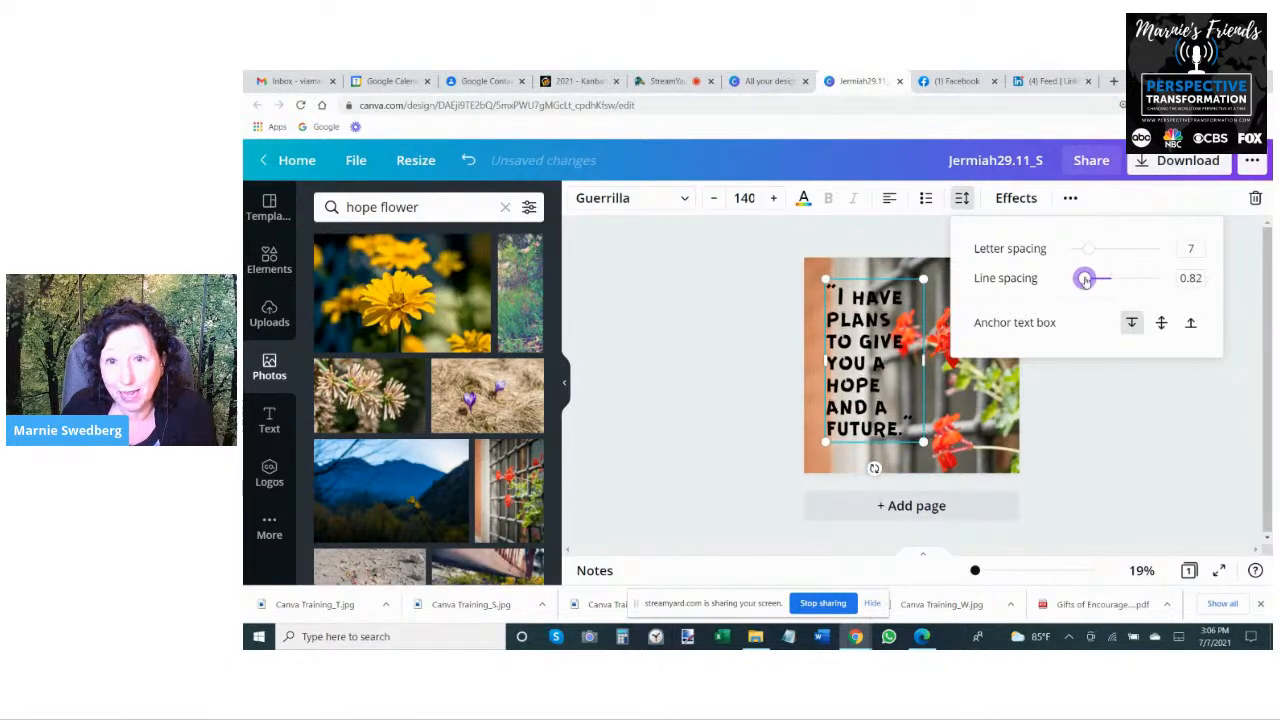
{"action": "left_click", "coordinate": [1137, 405]}
{"action": "left_click_drag", "start_coordinate": [879, 357], "coordinate": [875, 345]}
{"action": "left_click", "coordinate": [763, 311]}
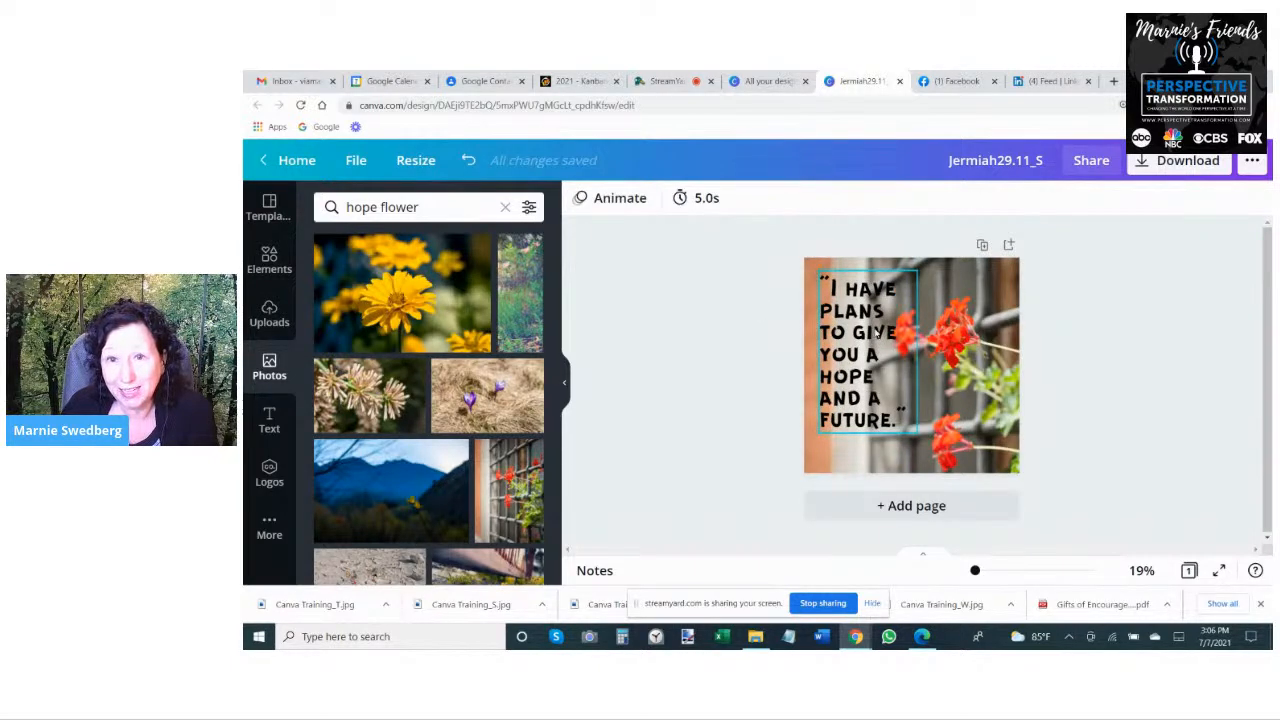
- Replace the words "I have" at the start of the verse with an ellipsis "..."
{"action": "left_click", "coordinate": [842, 292]}
{"action": "double_click", "coordinate": [836, 291]}
{"action": "key", "text": "Delete"}
{"action": "key", "text": "Delete"}
{"action": "key", "text": "Delete"}
{"action": "key", "text": "Delete"}
{"action": "key", "text": "Delete"}
{"action": "key", "text": "Delete"}
{"action": "key", "text": "Delete"}
{"action": "key", "text": "Delete"}
{"action": "type", "text": "...PLANS"}
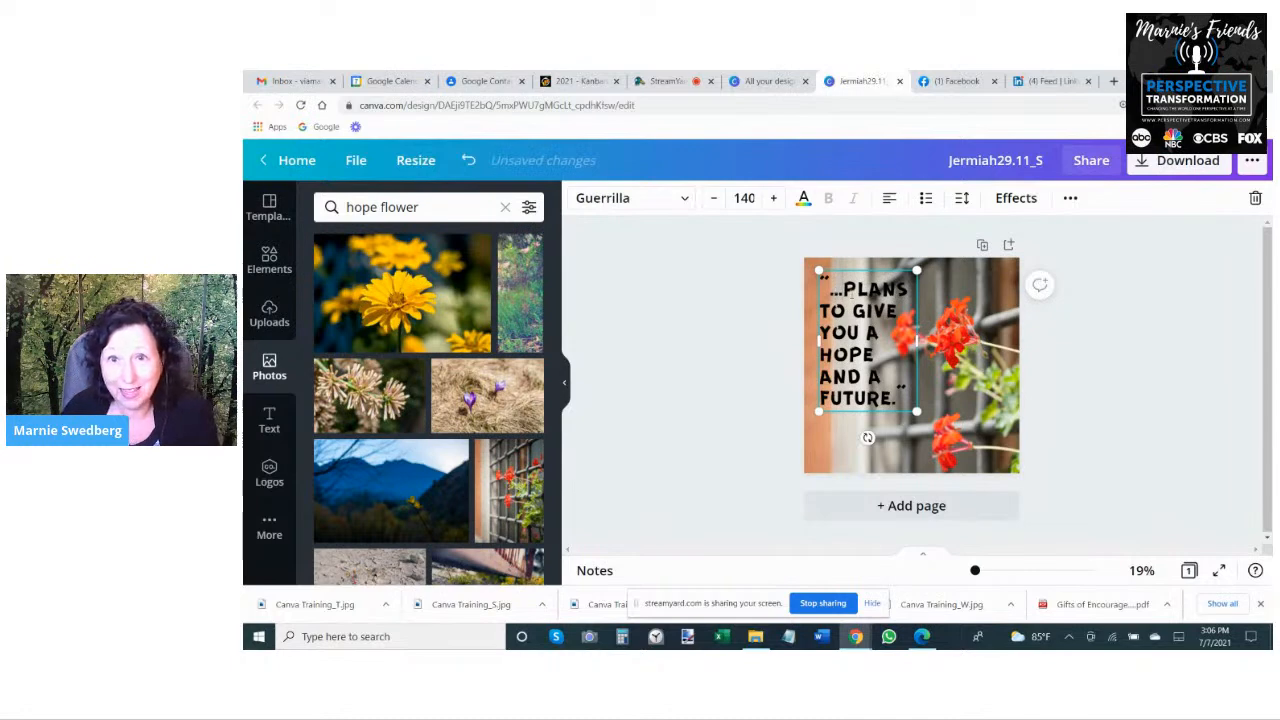
{"action": "left_click", "coordinate": [700, 340]}
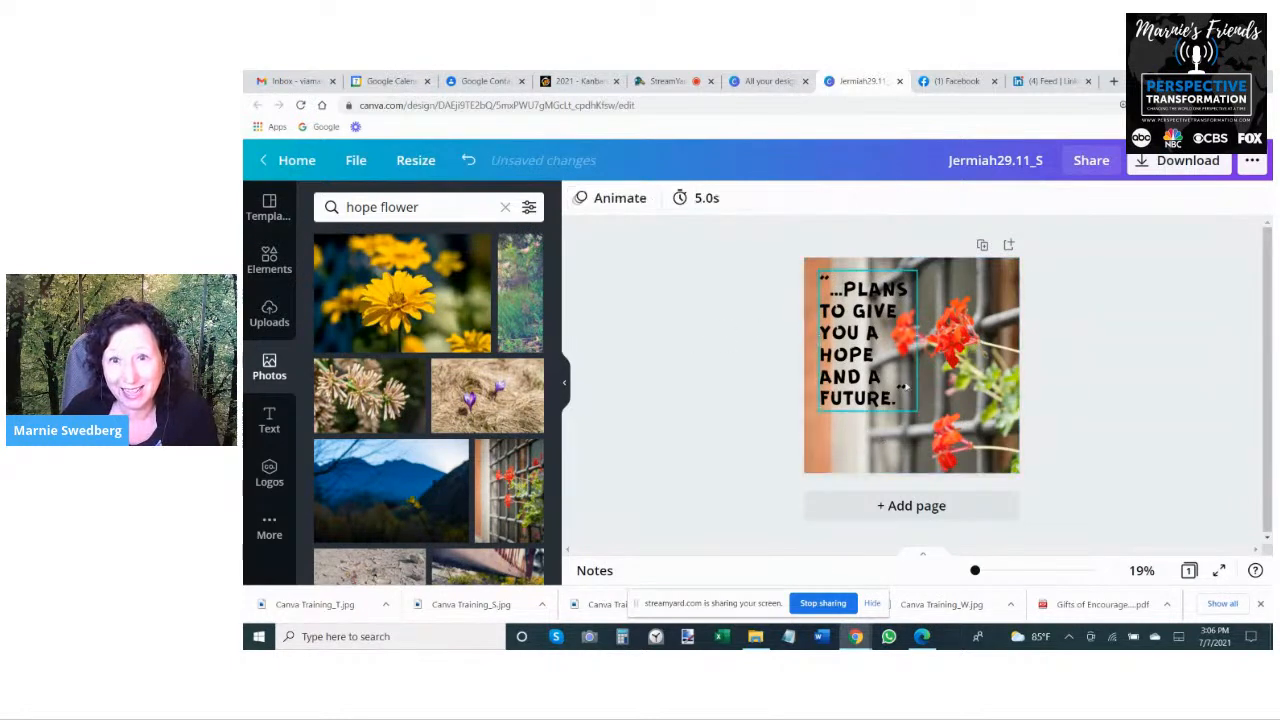
- Remove the closing and opening quotation marks from the verse text, keeping the period after "future"
{"action": "left_click", "coordinate": [908, 390]}
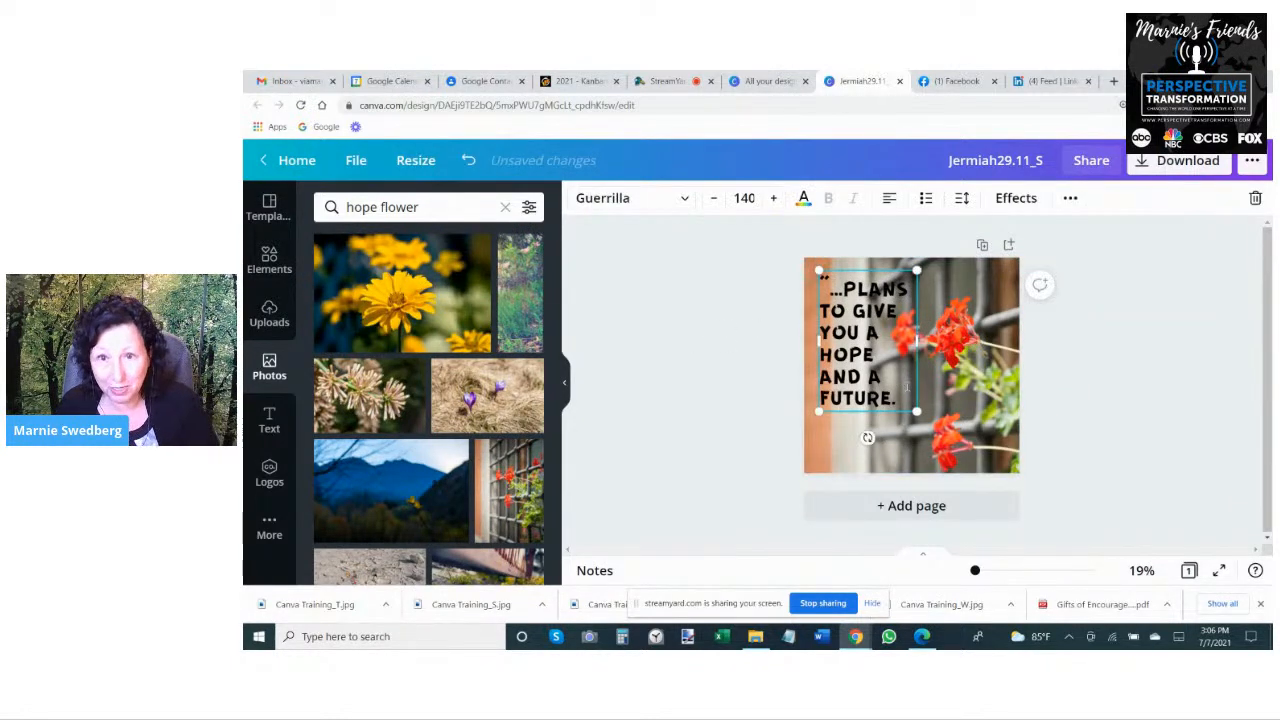
{"action": "type", "text": "."}
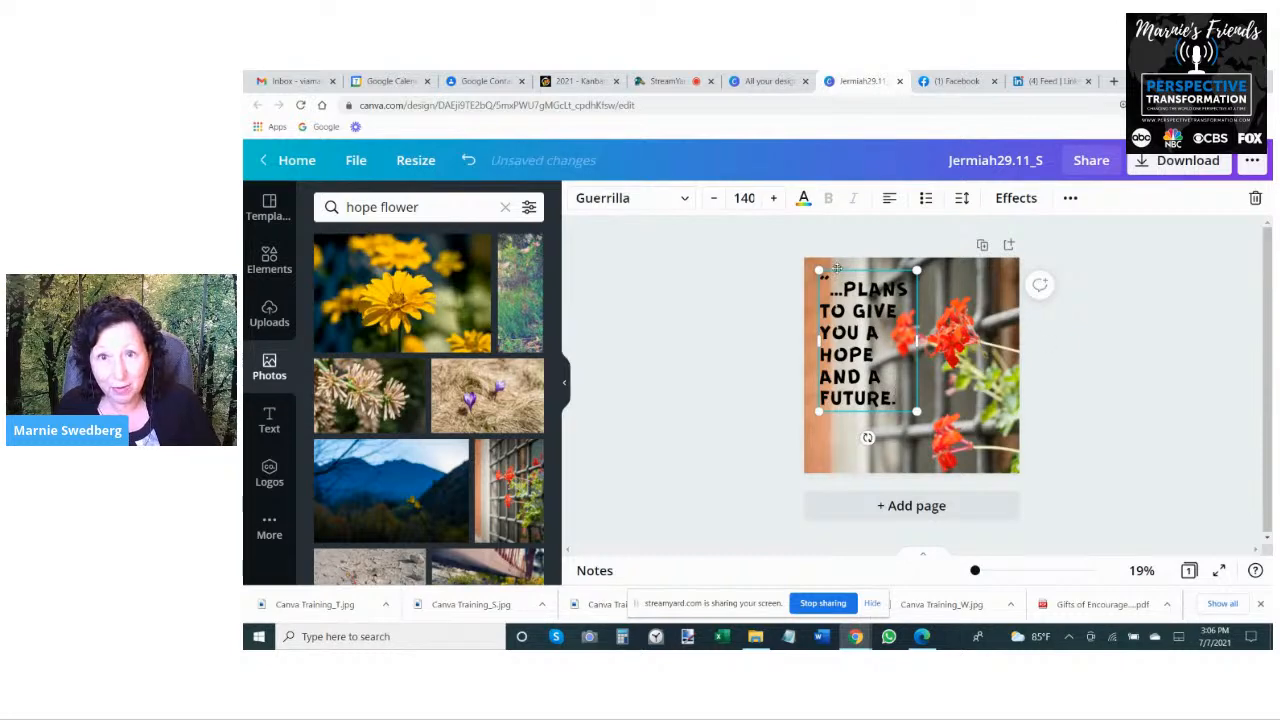
{"action": "key", "text": "BackSpace"}
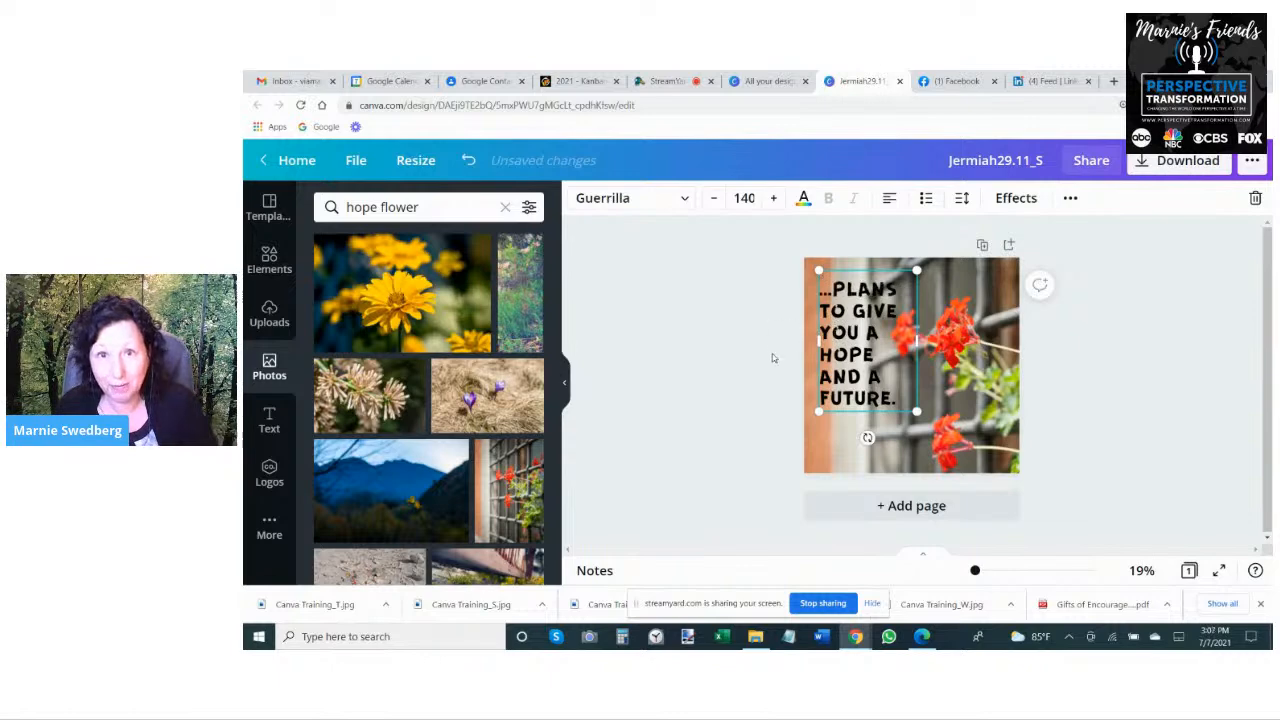
{"action": "left_click", "coordinate": [796, 430]}
{"action": "left_click", "coordinate": [903, 361]}
{"action": "left_click", "coordinate": [639, 361]}
- Apply a Shadow effect to the verse text with offset, blur and transparency each set to 100
{"action": "left_click", "coordinate": [842, 316]}
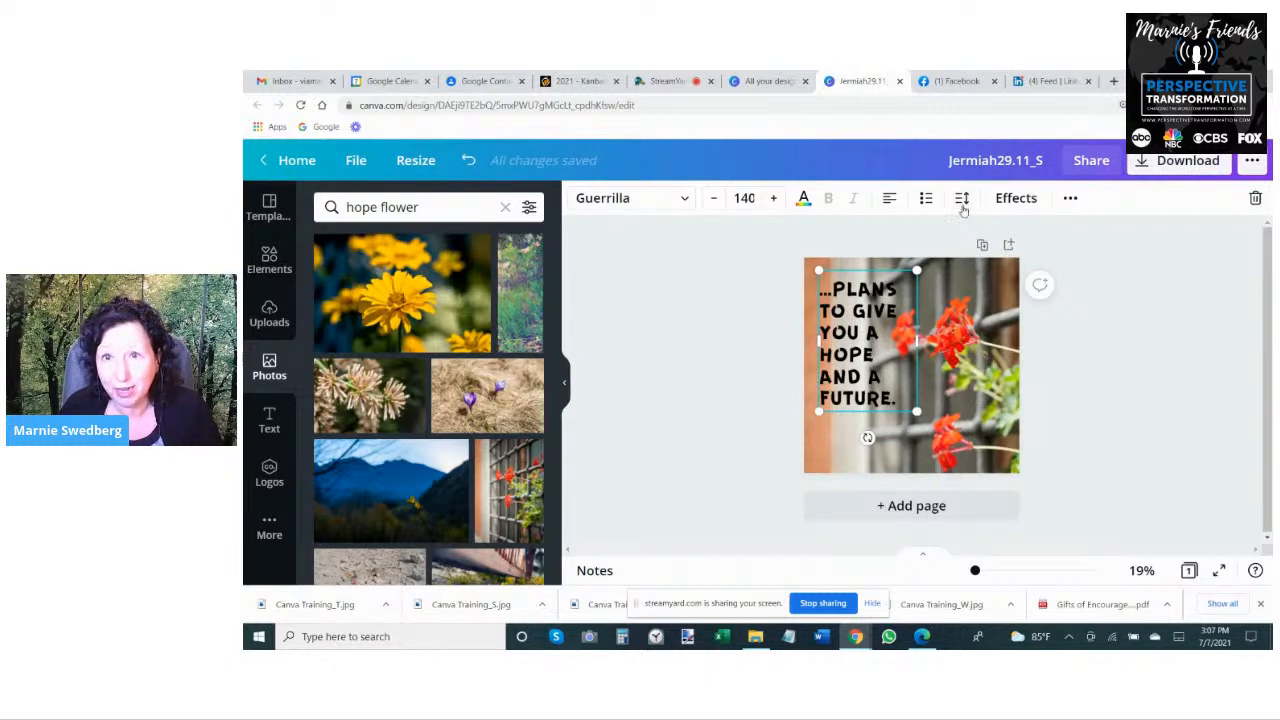
{"action": "left_click", "coordinate": [1008, 200]}
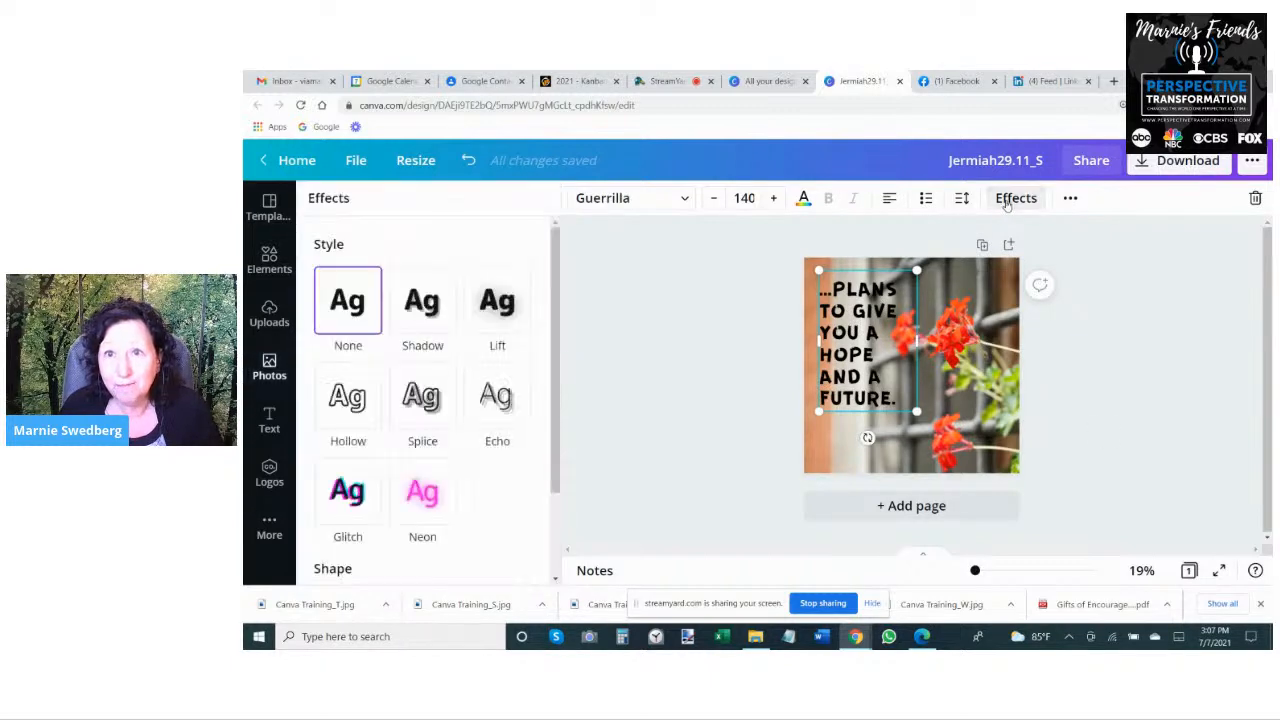
{"action": "left_click", "coordinate": [421, 313]}
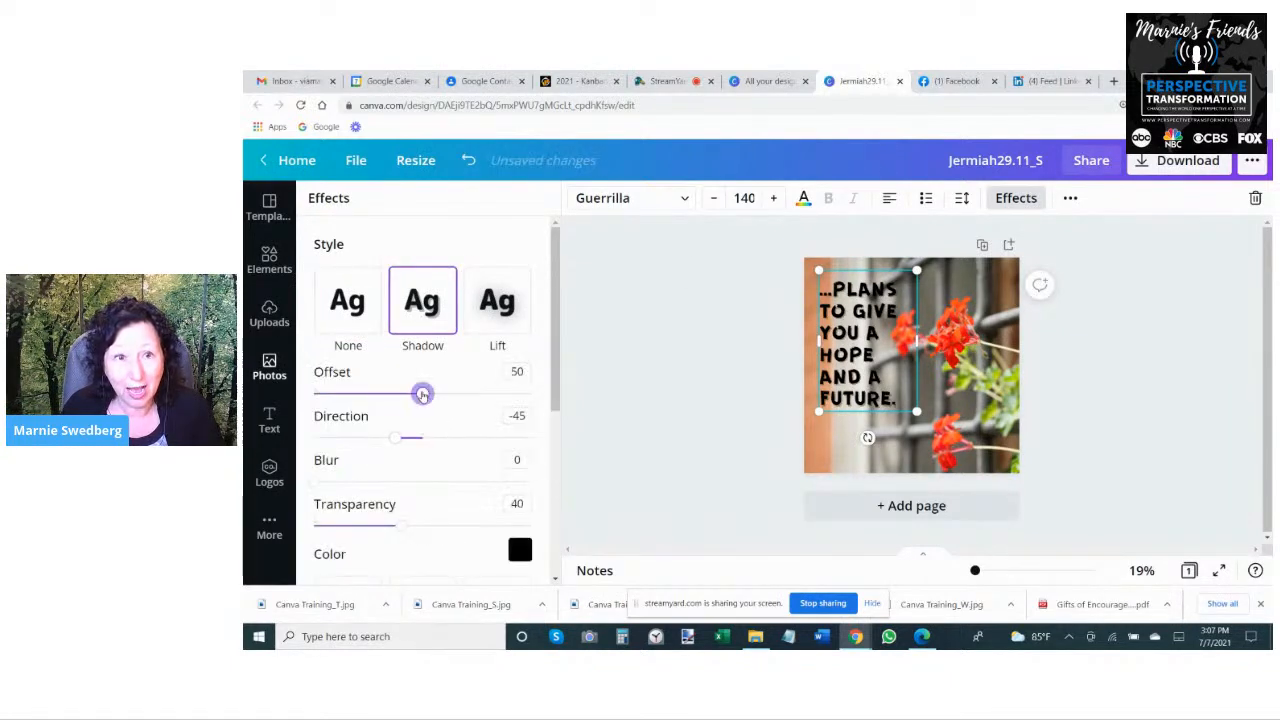
{"action": "left_click_drag", "start_coordinate": [423, 394], "coordinate": [531, 394]}
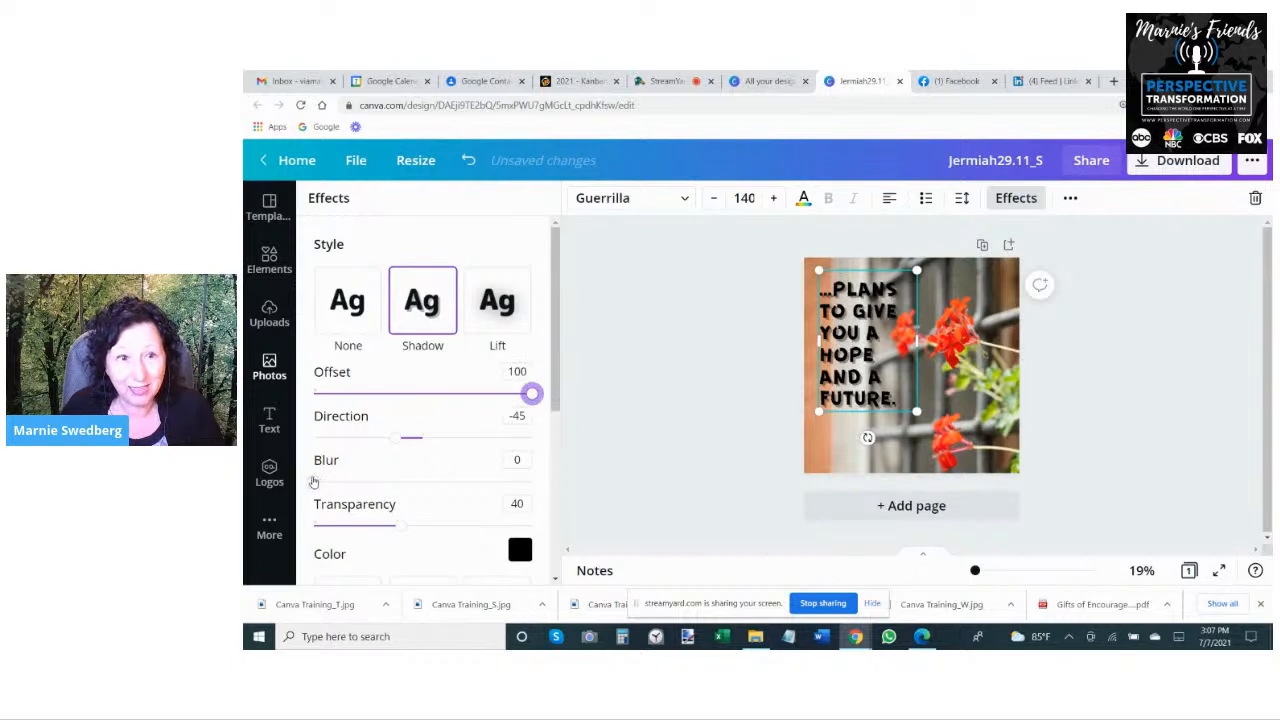
{"action": "left_click_drag", "start_coordinate": [314, 482], "coordinate": [531, 482]}
{"action": "left_click_drag", "start_coordinate": [398, 526], "coordinate": [531, 526]}
- Try white for the verse text's shadow, then set the shadow color to light gray
{"action": "left_click", "coordinate": [520, 550]}
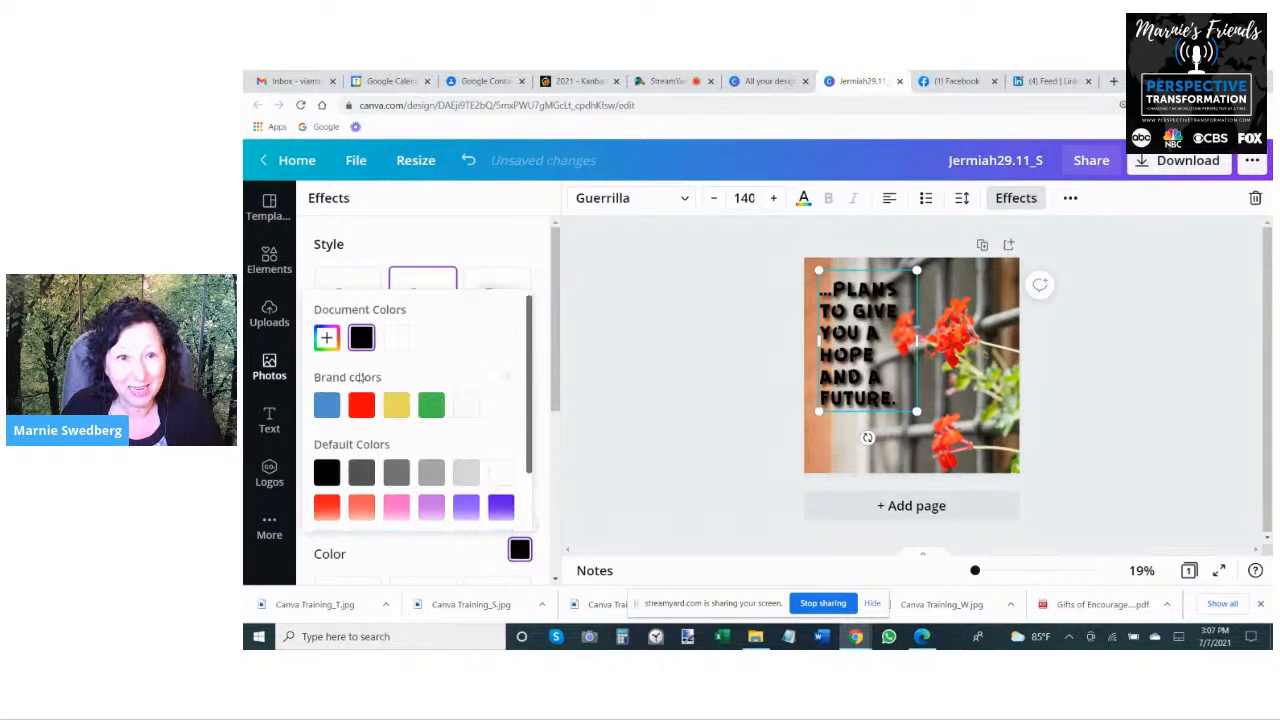
{"action": "left_click", "coordinate": [396, 337]}
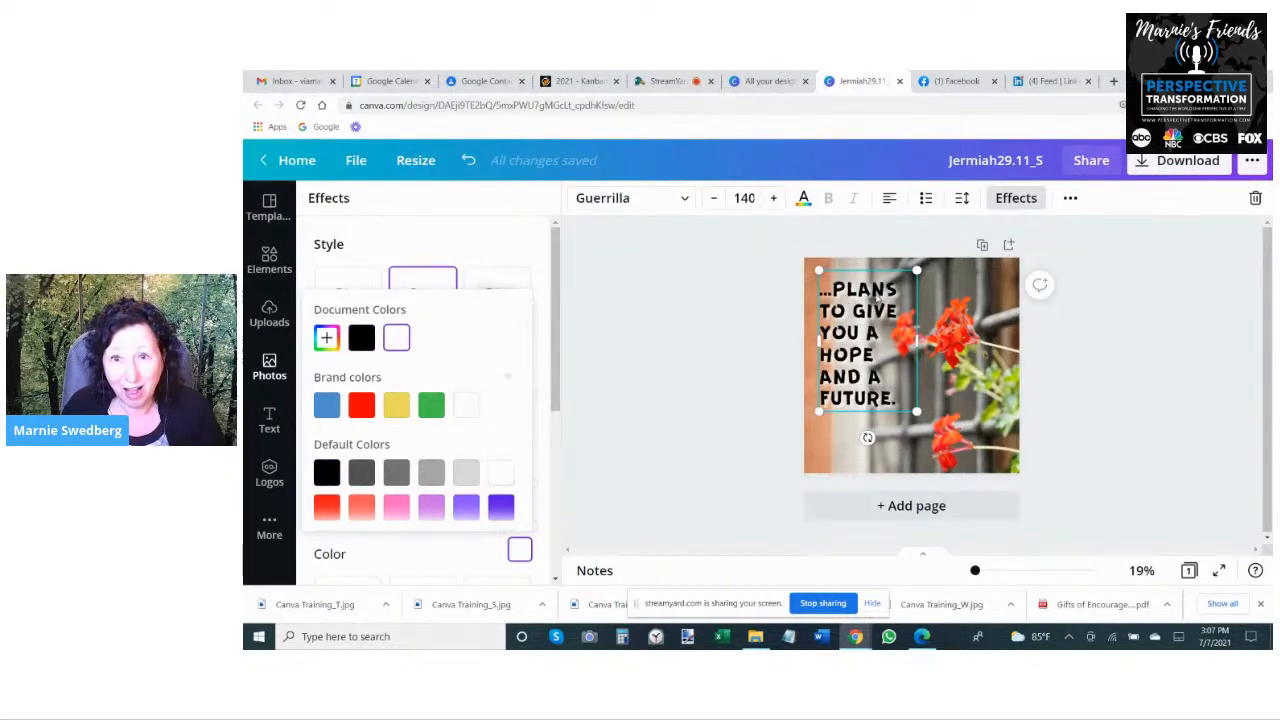
{"action": "left_click", "coordinate": [466, 472]}
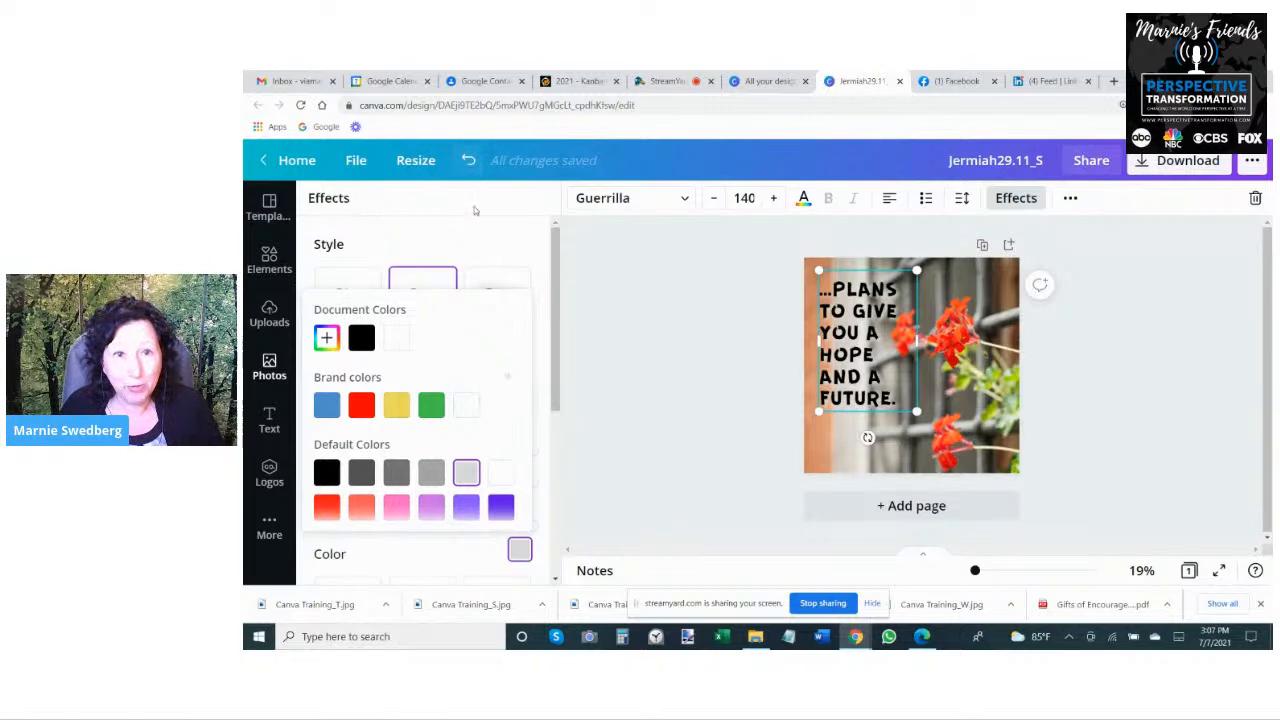
{"action": "left_click", "coordinate": [491, 250]}
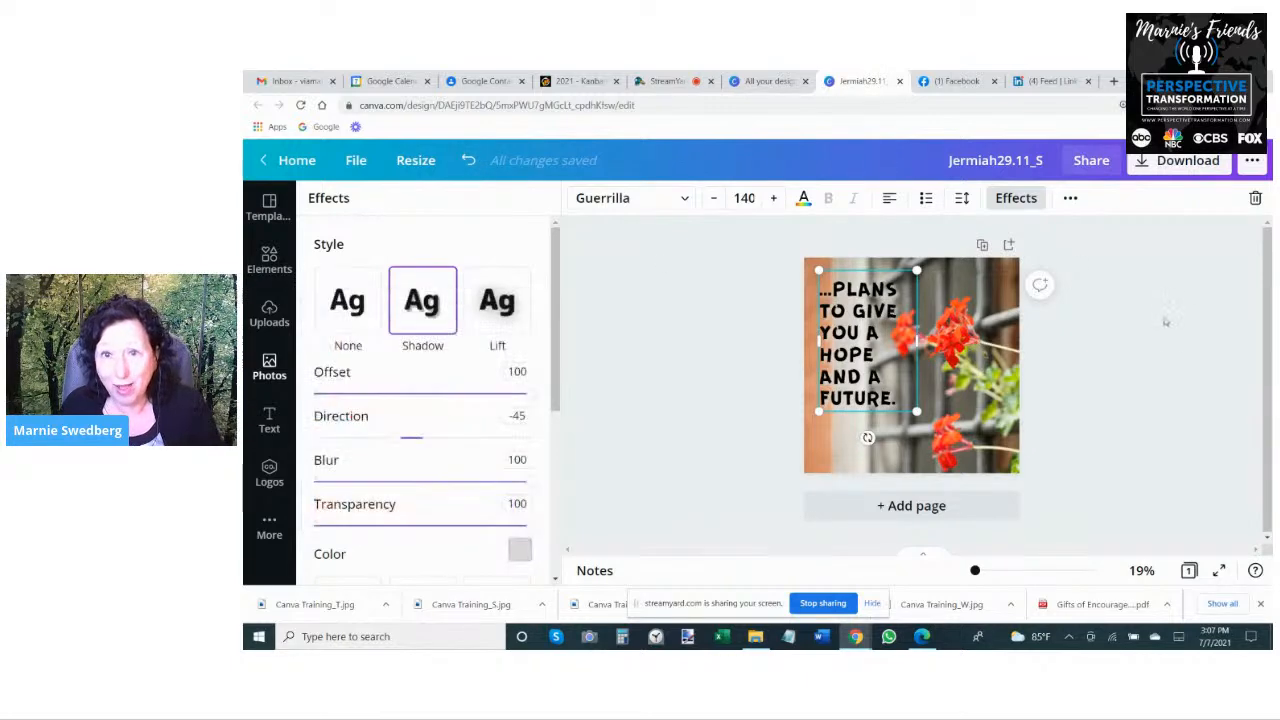
{"action": "left_click", "coordinate": [1165, 321]}
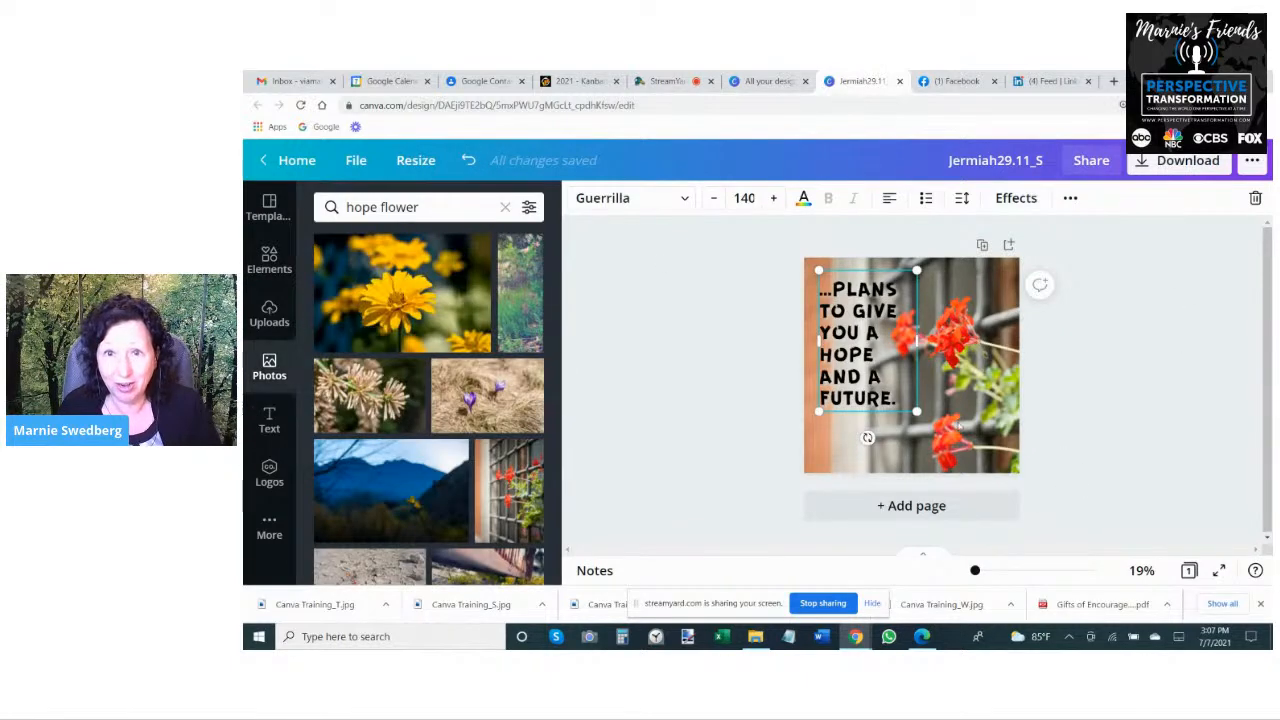
- Duplicate the verse text and align the copy exactly over the original
{"action": "left_click", "coordinate": [833, 253]}
{"action": "left_click", "coordinate": [845, 315]}
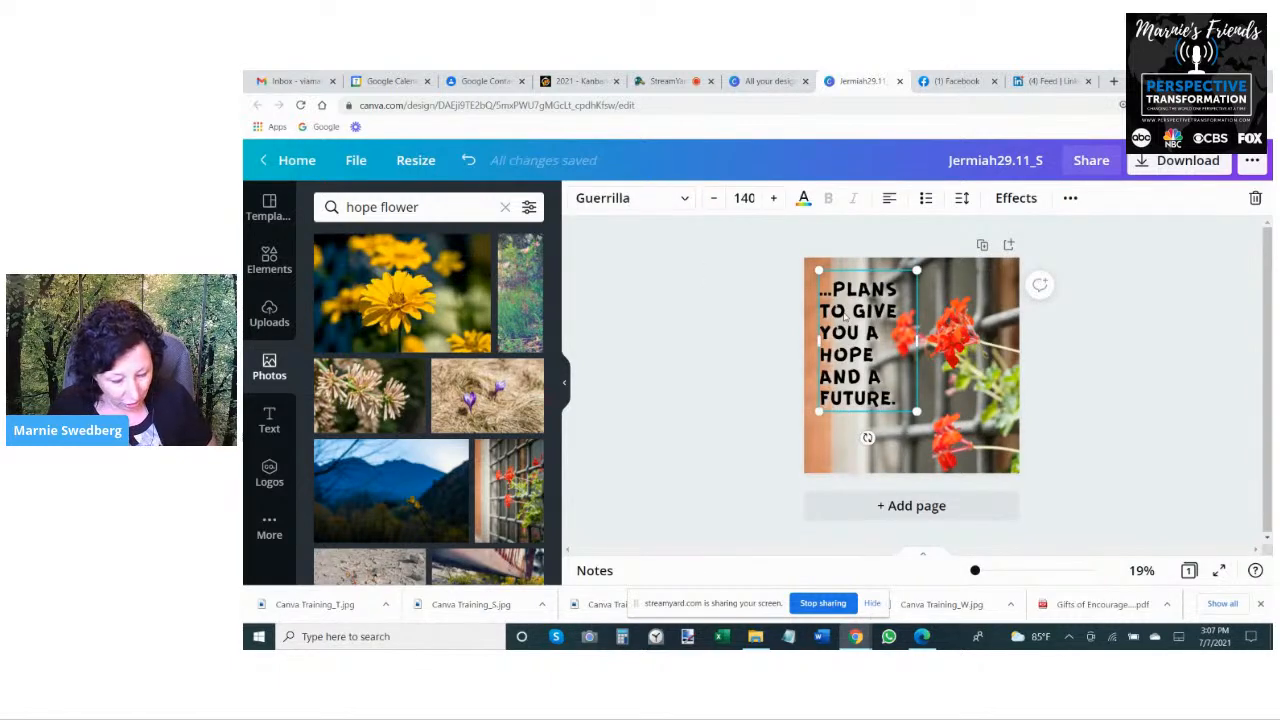
{"action": "key", "text": "ctrl+v"}
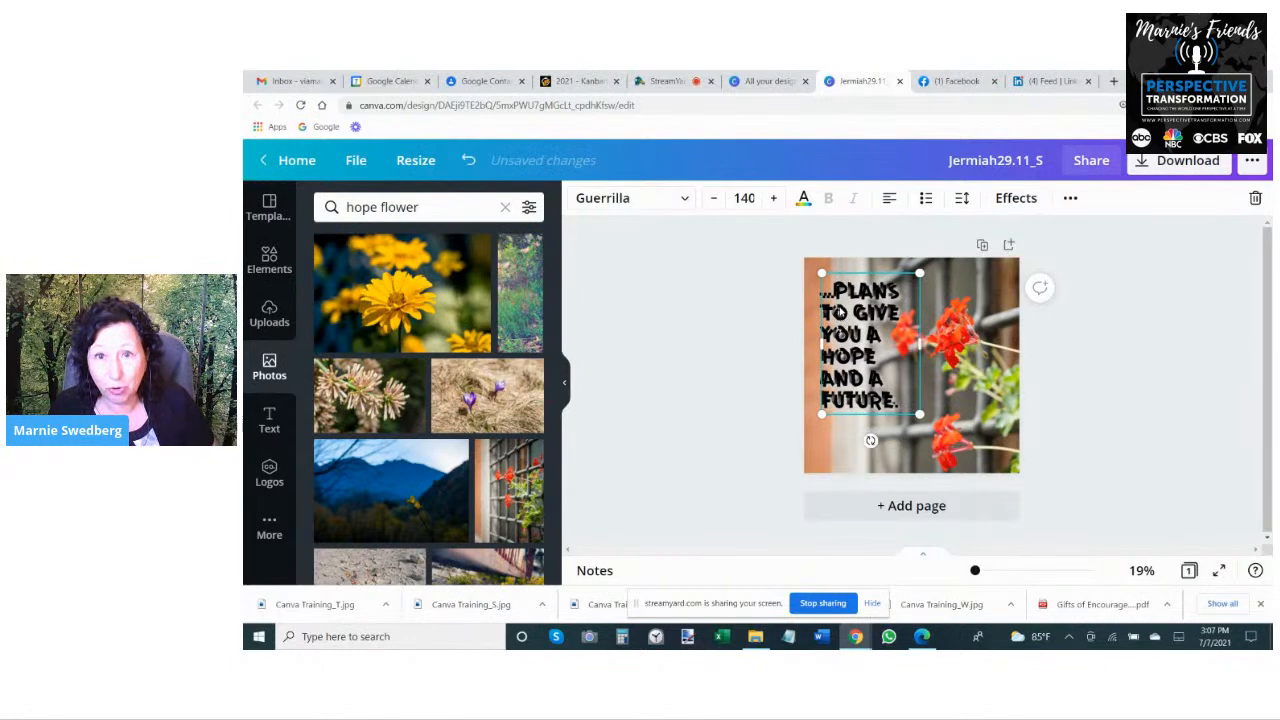
{"action": "left_click_drag", "start_coordinate": [840, 312], "coordinate": [838, 299]}
- Set the shadow direction of the duplicated verse text to 93
{"action": "left_click", "coordinate": [1016, 197]}
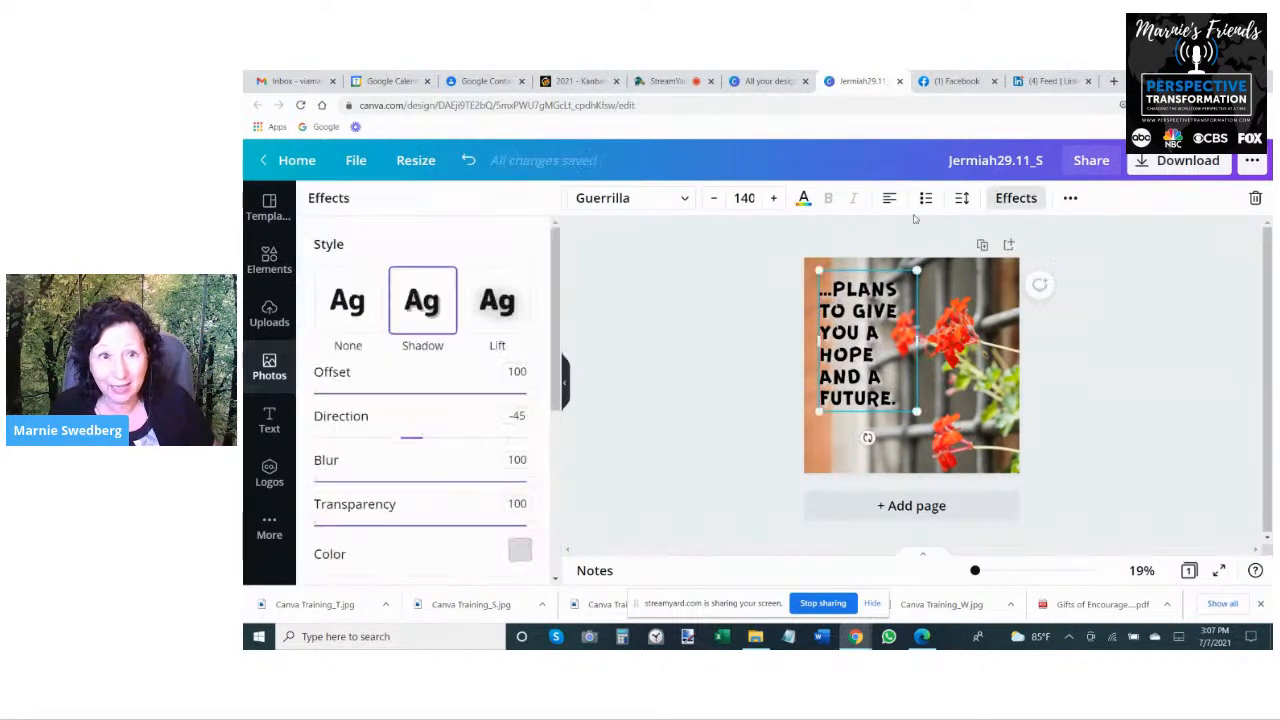
{"action": "left_click_drag", "start_coordinate": [396, 440], "coordinate": [478, 437]}
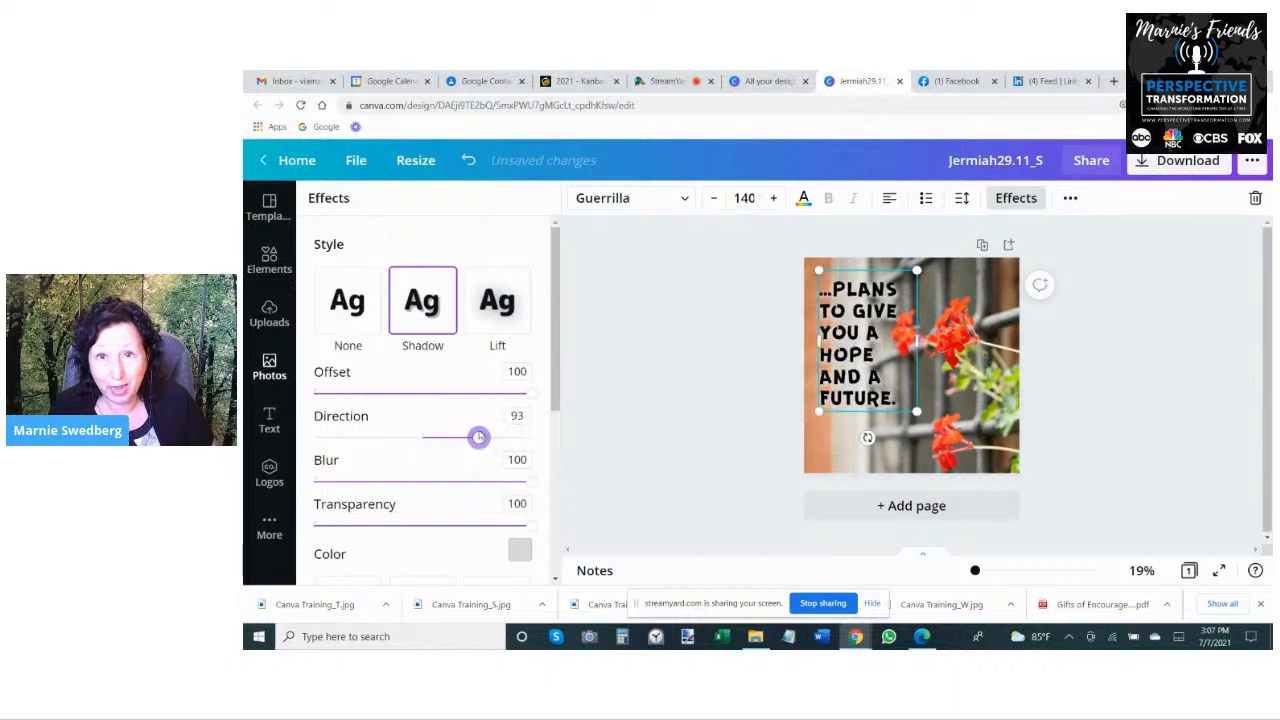
{"action": "left_click", "coordinate": [700, 329]}
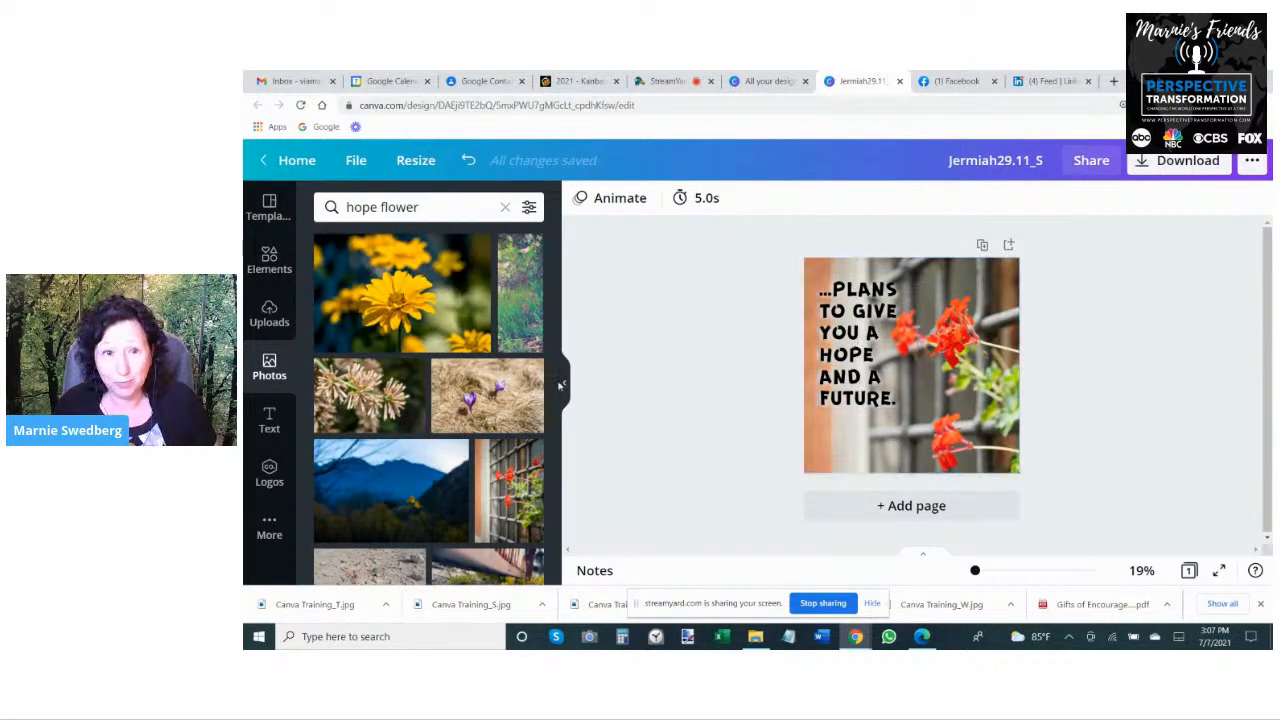
- Add a body text box to the photo reading "Jeremiah 29:11"
{"action": "left_click", "coordinate": [269, 420]}
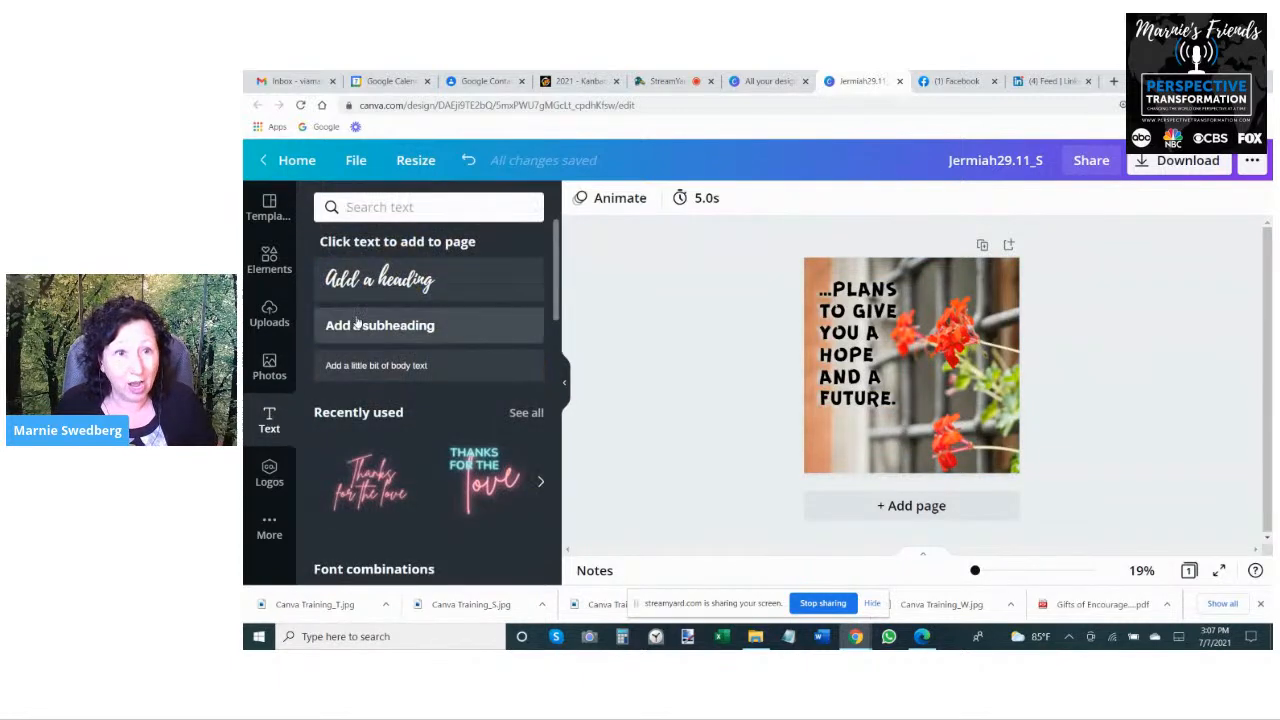
{"action": "left_click", "coordinate": [366, 368]}
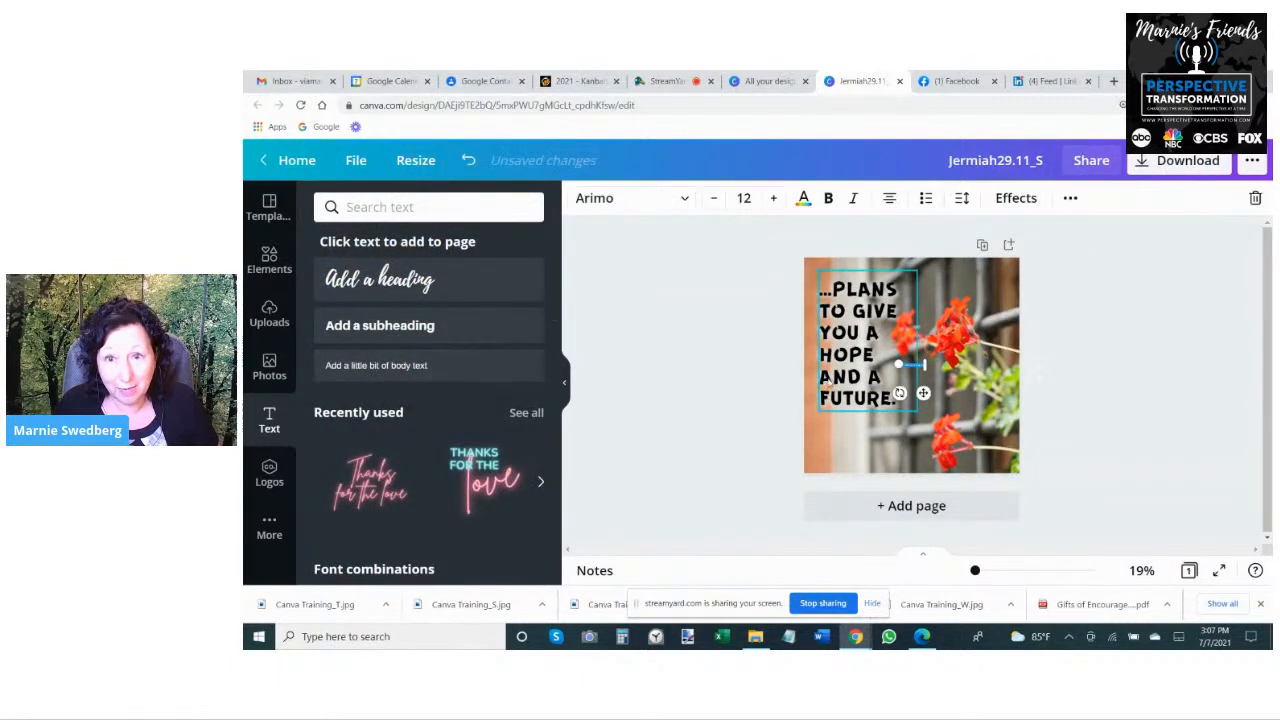
{"action": "left_click_drag", "start_coordinate": [898, 362], "coordinate": [803, 334]}
{"action": "left_click", "coordinate": [903, 363]}
{"action": "key", "text": "BackSpace"}
{"action": "key", "text": "BackSpace"}
{"action": "key", "text": "BackSpace"}
{"action": "key", "text": "BackSpace"}
{"action": "key", "text": "BackSpace"}
{"action": "key", "text": "BackSpace"}
{"action": "key", "text": "BackSpace"}
{"action": "key", "text": "BackSpace"}
{"action": "key", "text": "BackSpace"}
{"action": "key", "text": "BackSpace"}
{"action": "key", "text": "BackSpace"}
{"action": "key", "text": "BackSpace"}
{"action": "key", "text": "BackSpace"}
{"action": "key", "text": "BackSpace"}
{"action": "key", "text": "BackSpace"}
{"action": "key", "text": "BackSpace"}
{"action": "key", "text": "BackSpace"}
{"action": "key", "text": "BackSpace"}
{"action": "key", "text": "BackSpace"}
{"action": "key", "text": "BackSpace"}
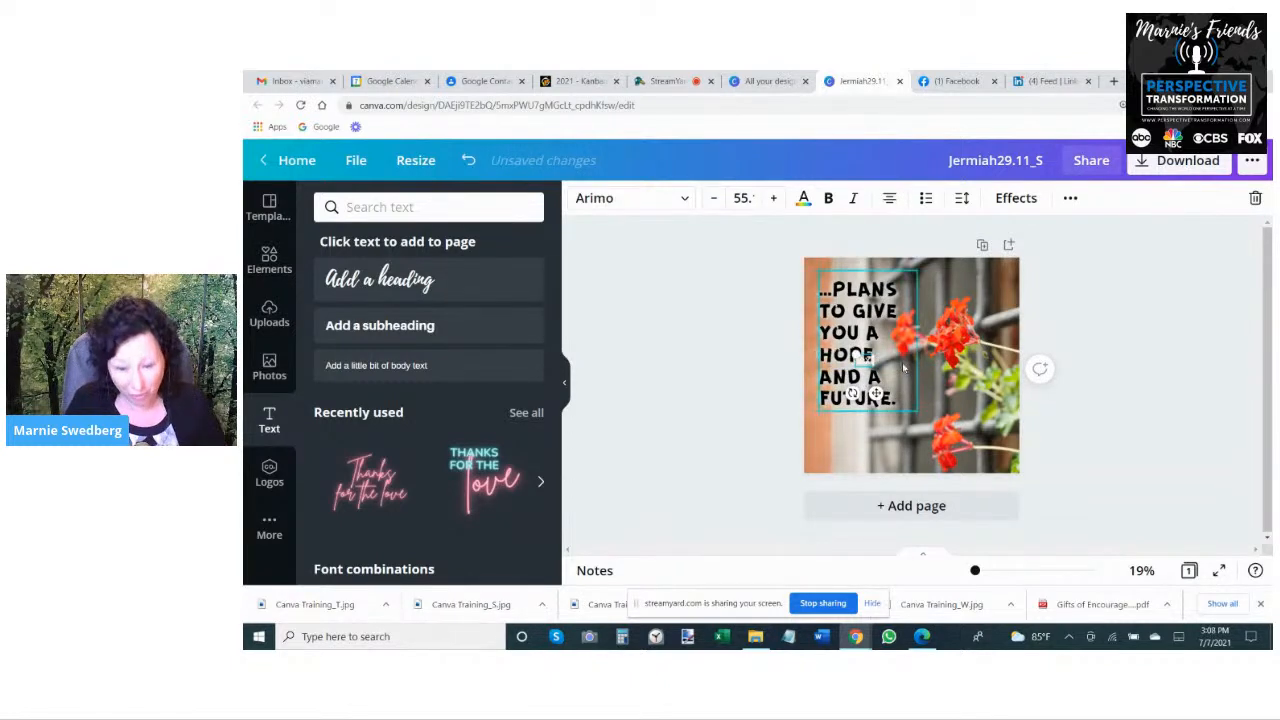
{"action": "type", "text": "Jeremia"}
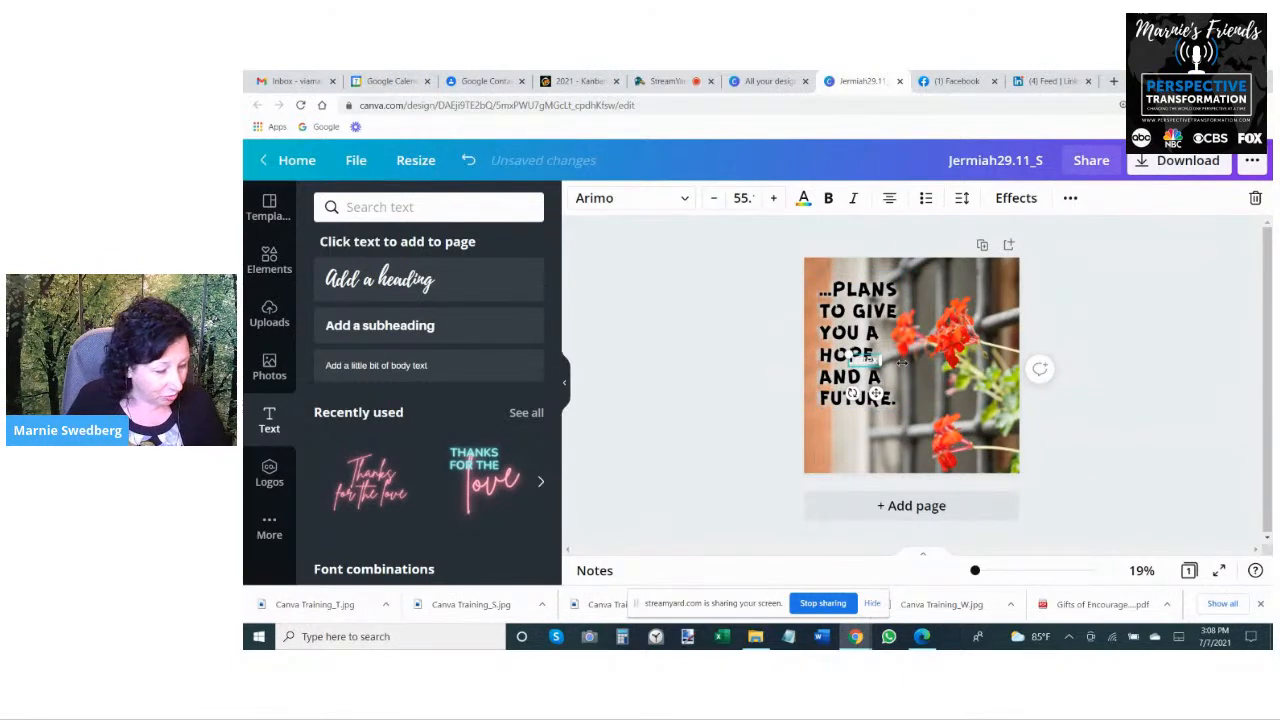
{"action": "type", "text": "ah 29"}
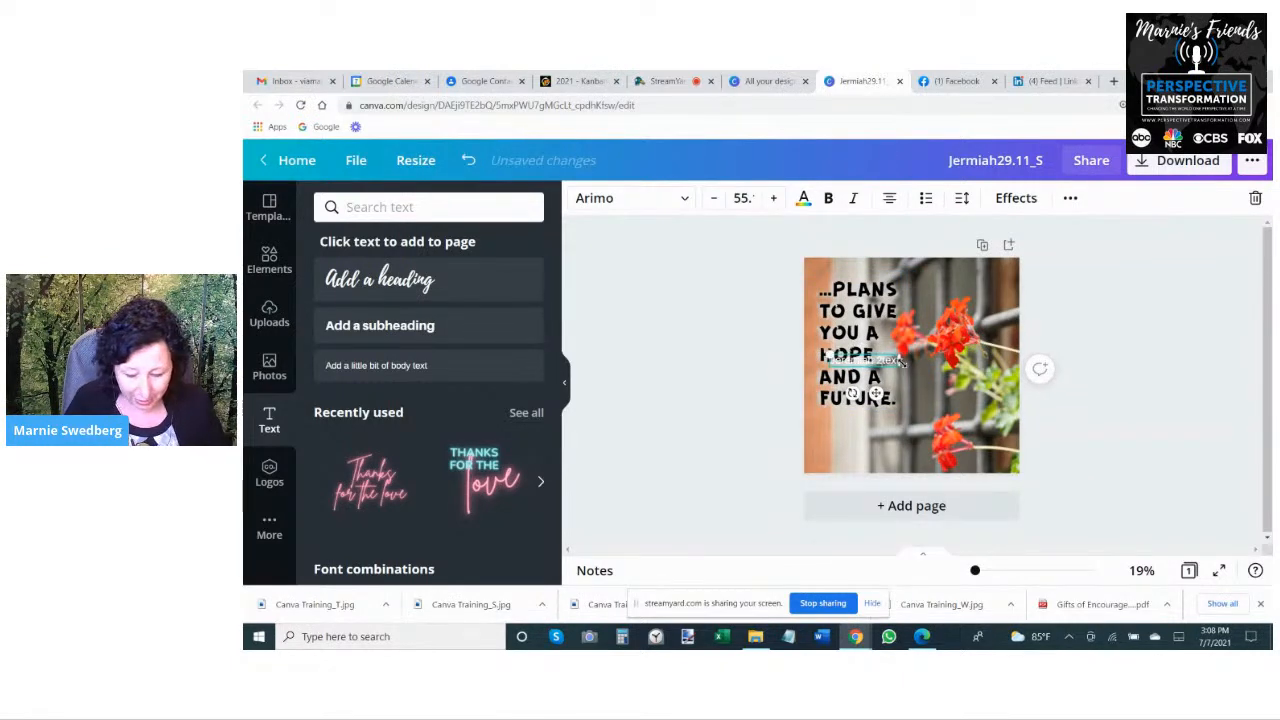
{"action": "type", "text": ".11"}
{"action": "key", "text": "Delete"}
{"action": "key", "text": "Delete"}
{"action": "key", "text": "Delete"}
{"action": "key", "text": "Delete"}
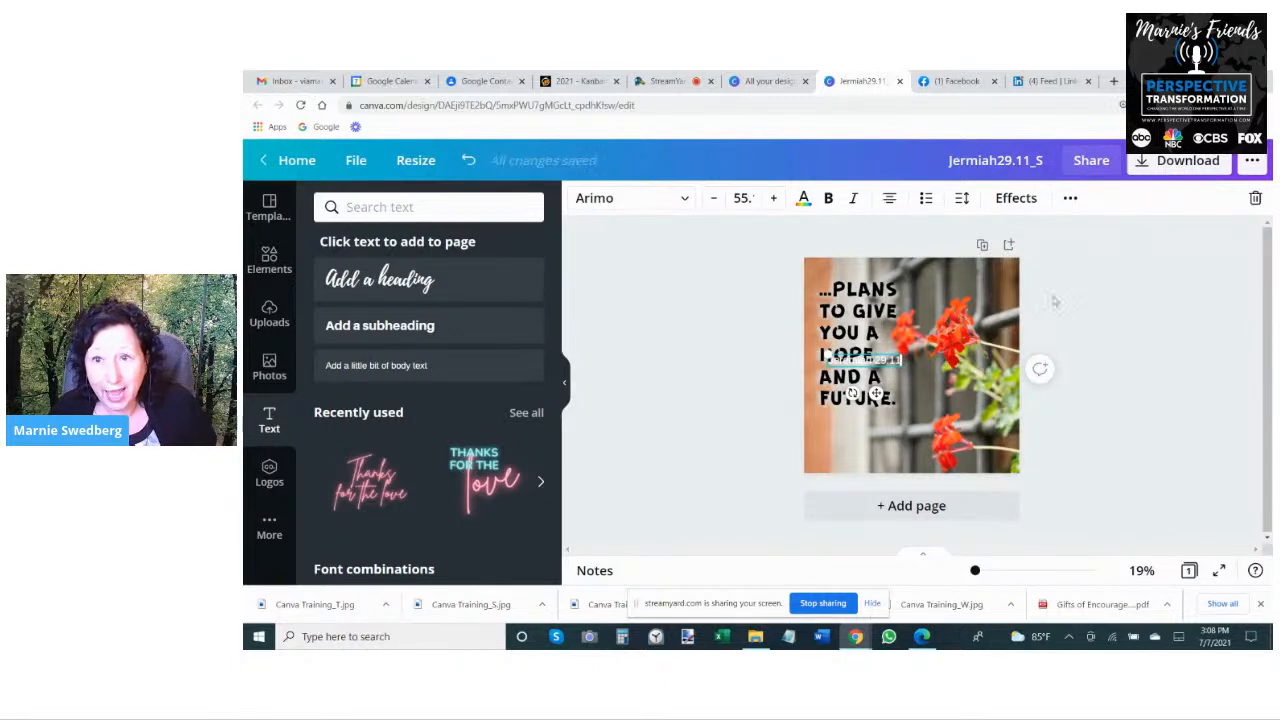
{"action": "left_click", "coordinate": [1050, 318]}
- Place the verse reference directly beneath the verse text and enlarge it to about size 60, matching the verse's width
{"action": "left_click_drag", "start_coordinate": [880, 361], "coordinate": [871, 418]}
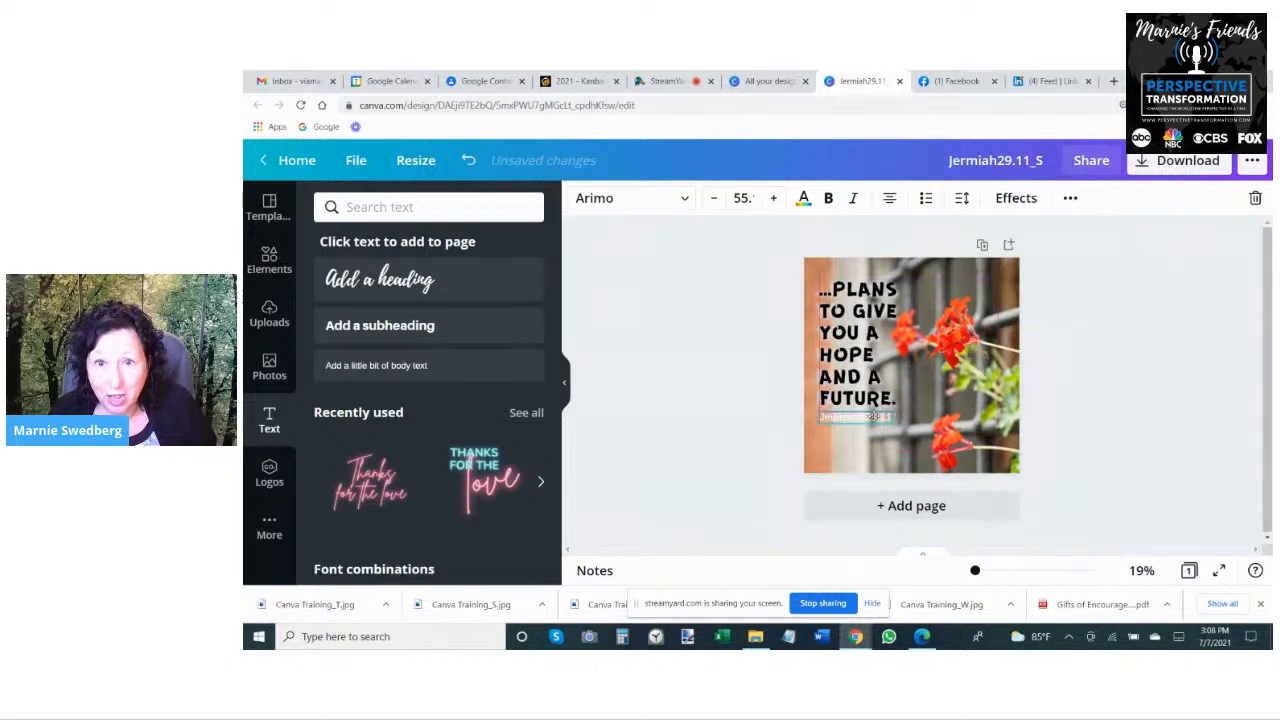
{"action": "left_click_drag", "start_coordinate": [868, 451], "coordinate": [875, 451]}
{"action": "left_click_drag", "start_coordinate": [827, 413], "coordinate": [820, 411]}
{"action": "left_click", "coordinate": [766, 405]}
- Try the light and dark gray photo colors on the verse reference, then color it black
{"action": "left_click", "coordinate": [858, 424]}
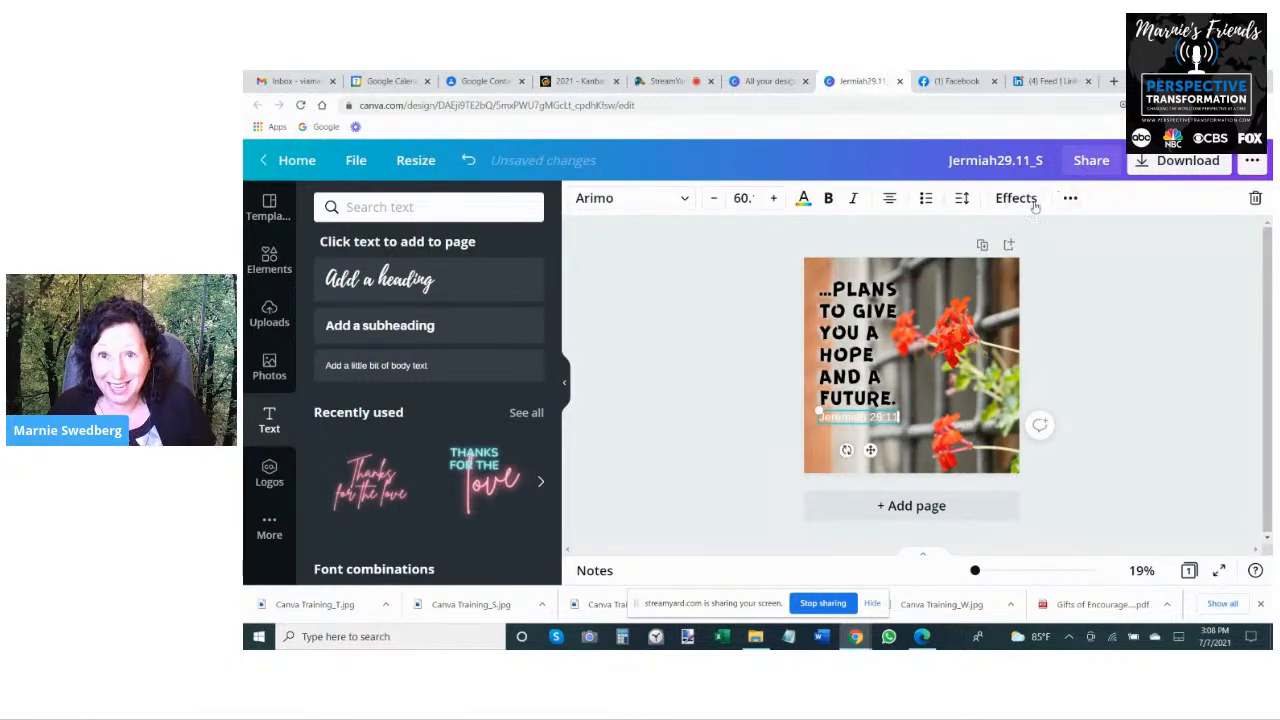
{"action": "left_click", "coordinate": [803, 199]}
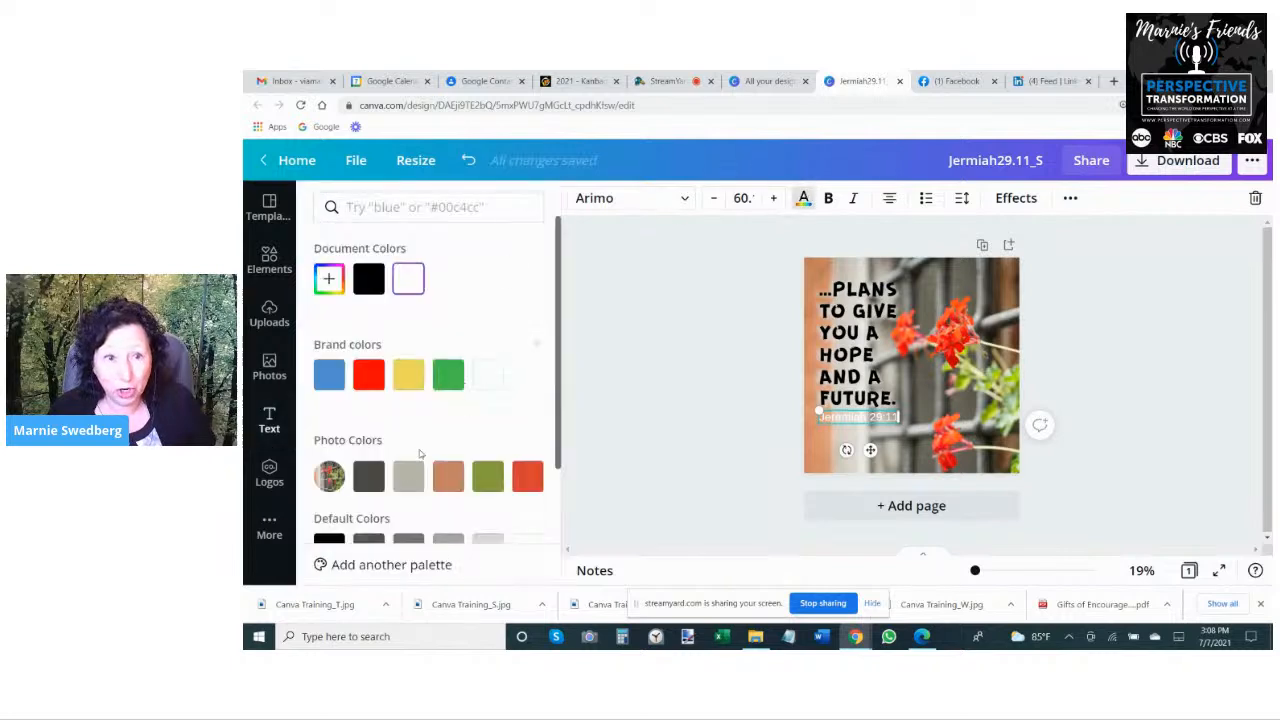
{"action": "left_click", "coordinate": [409, 477]}
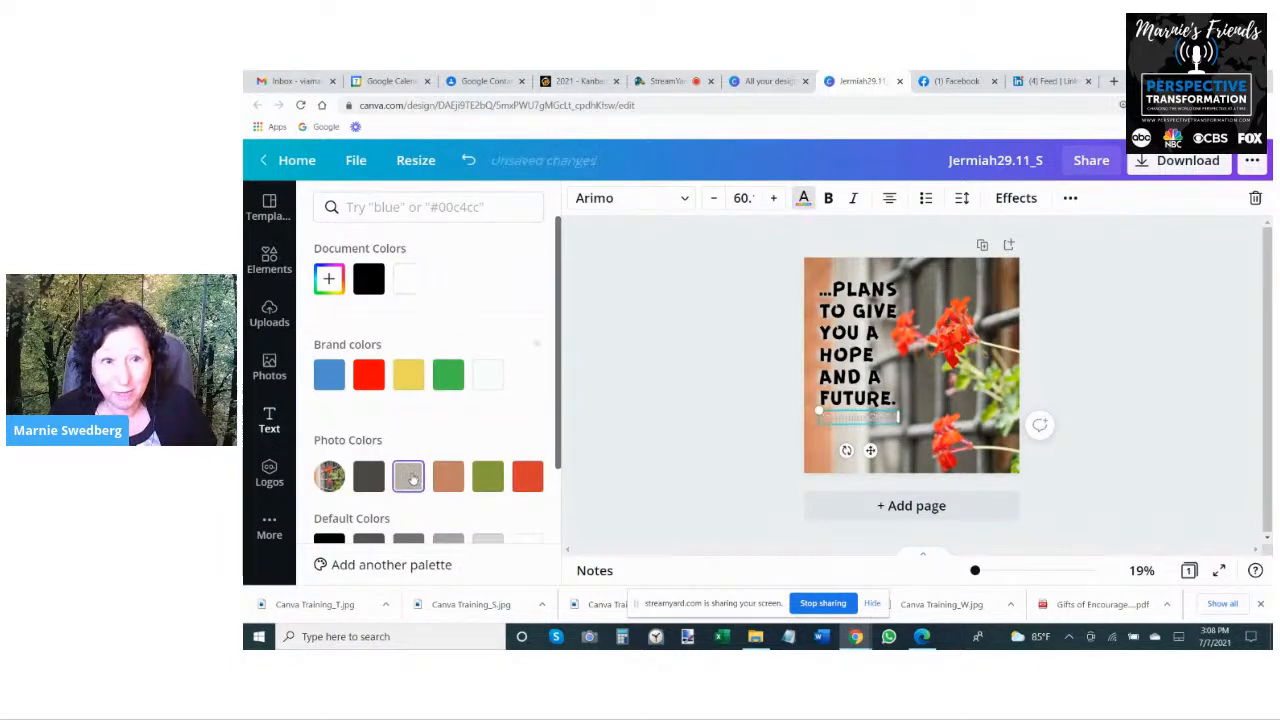
{"action": "left_click", "coordinate": [368, 476]}
{"action": "left_click", "coordinate": [360, 284]}
{"action": "left_click", "coordinate": [1152, 322]}
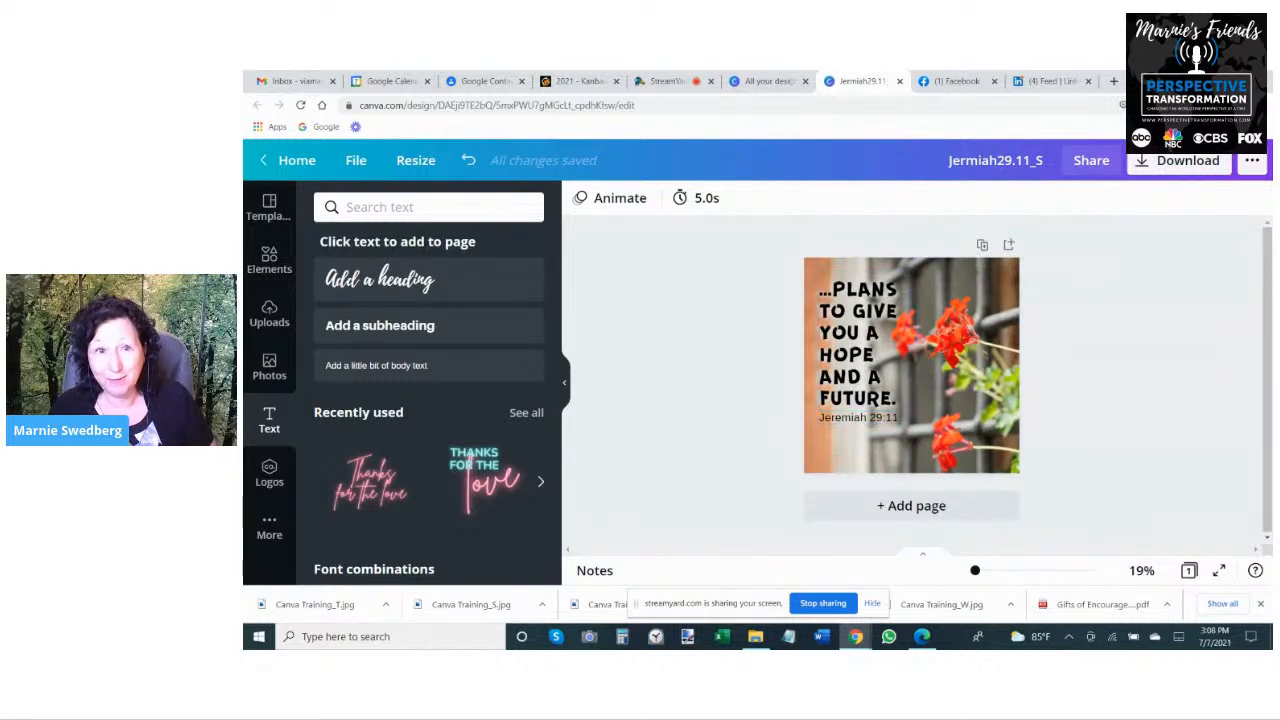
{"action": "left_click", "coordinate": [457, 323]}
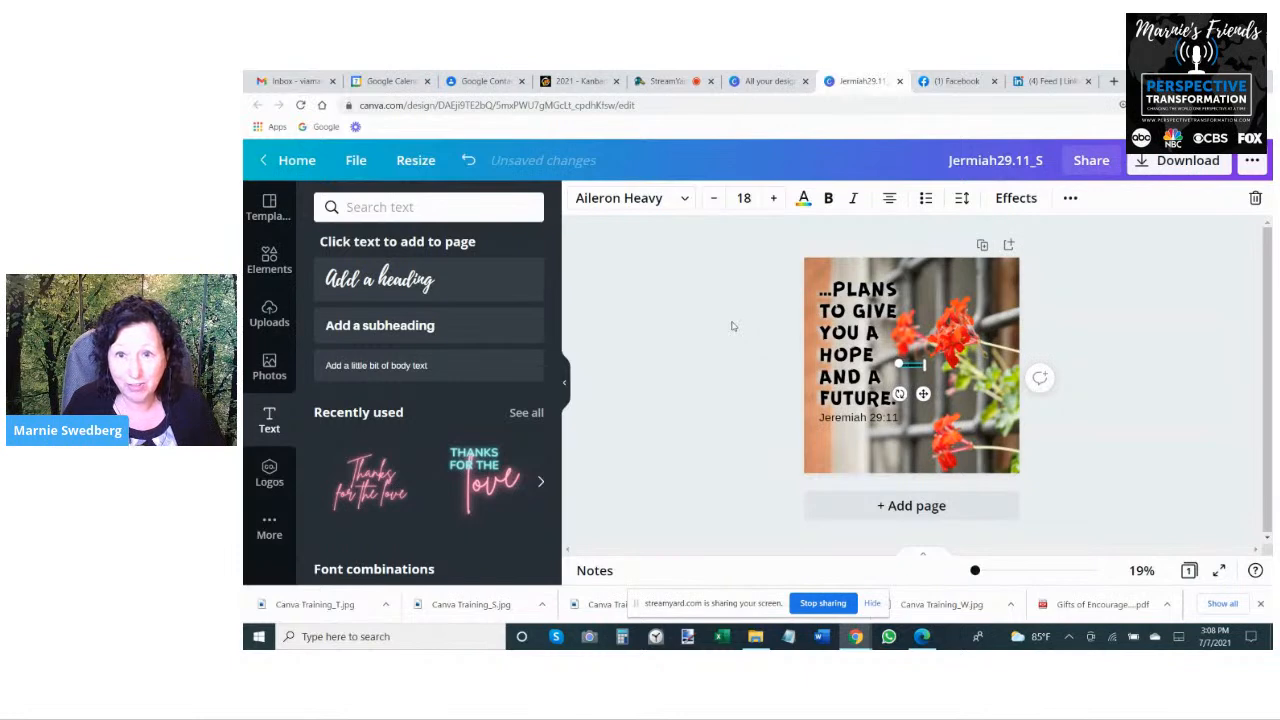
{"action": "left_click_drag", "start_coordinate": [884, 359], "coordinate": [928, 458]}
{"action": "left_click", "coordinate": [785, 368]}
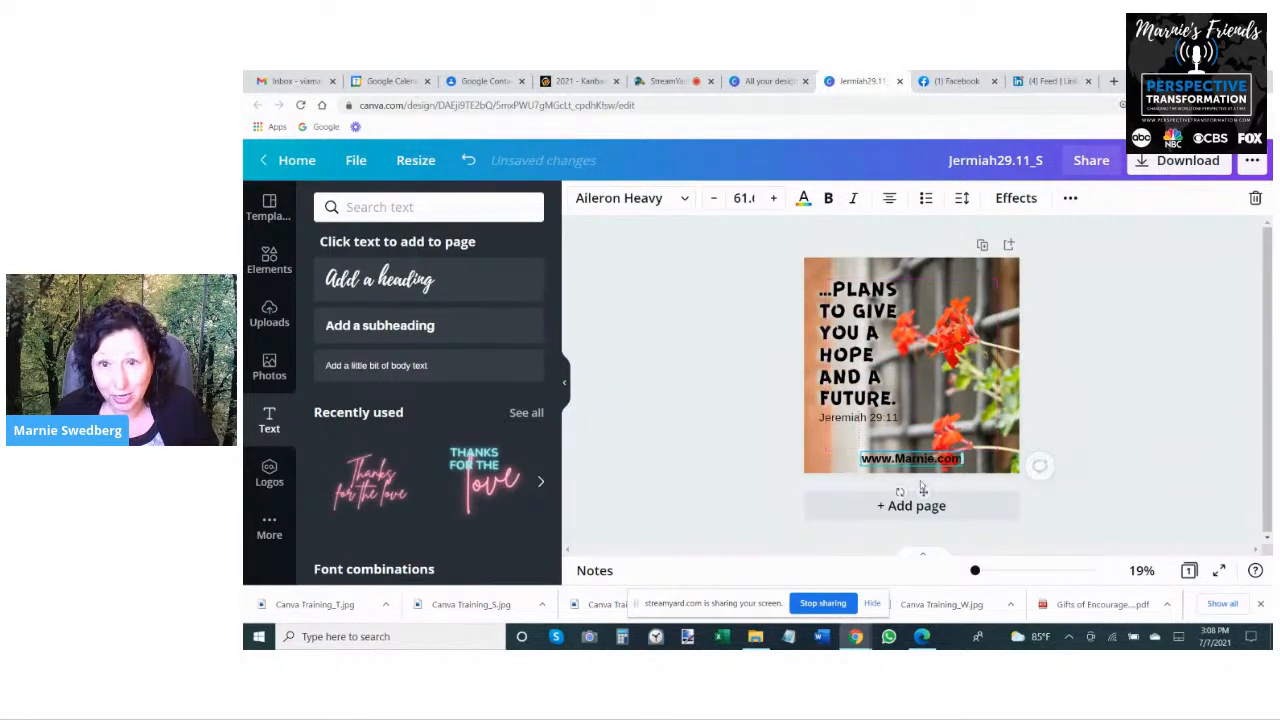
{"action": "left_click", "coordinate": [804, 198]}
{"action": "left_click", "coordinate": [408, 279]}
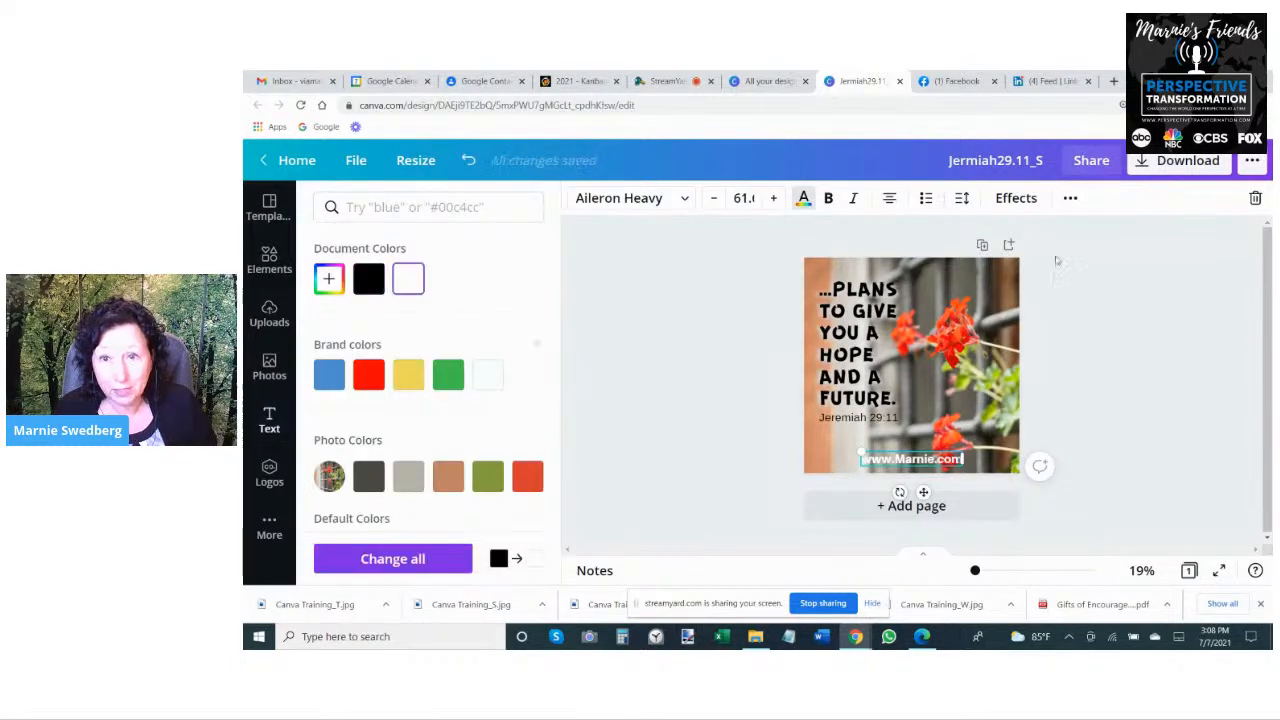
- Apply a Shadow effect to the website text with offset, blur and transparency each set to 100
{"action": "left_click", "coordinate": [1016, 198]}
{"action": "left_click", "coordinate": [420, 310]}
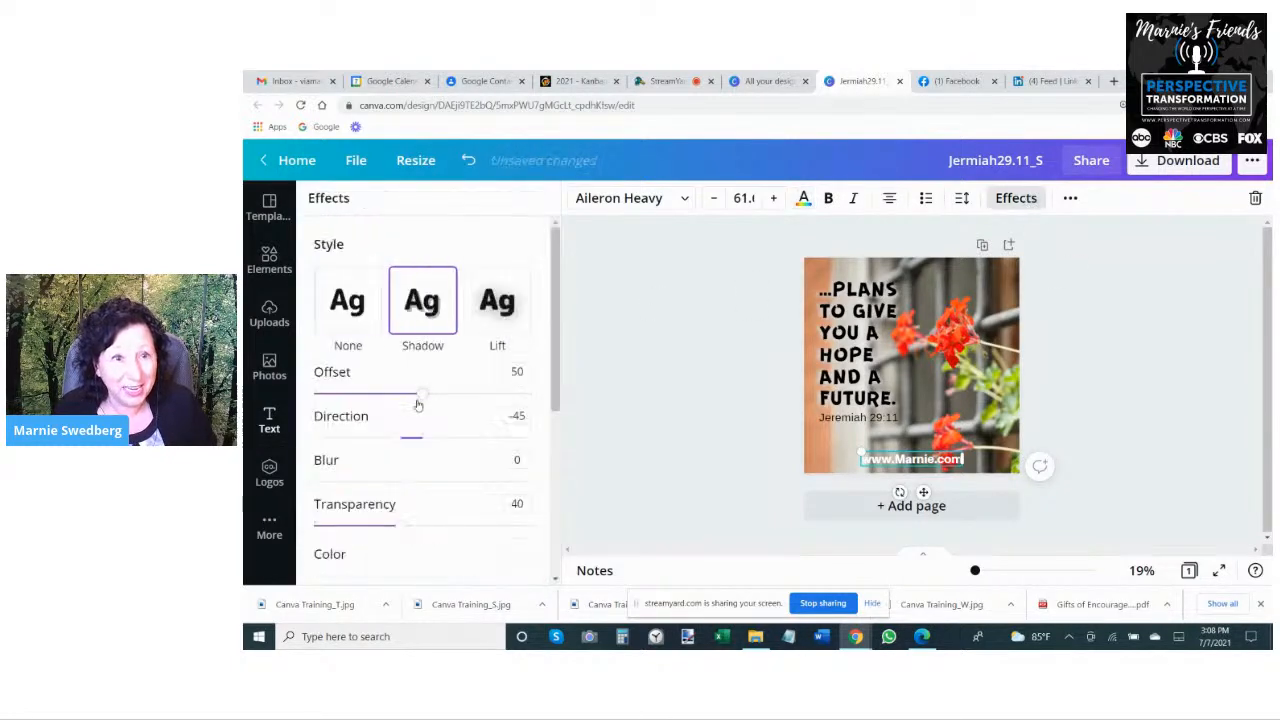
{"action": "left_click_drag", "start_coordinate": [422, 396], "coordinate": [531, 398]}
{"action": "left_click_drag", "start_coordinate": [315, 482], "coordinate": [533, 482]}
{"action": "left_click_drag", "start_coordinate": [400, 527], "coordinate": [531, 524]}
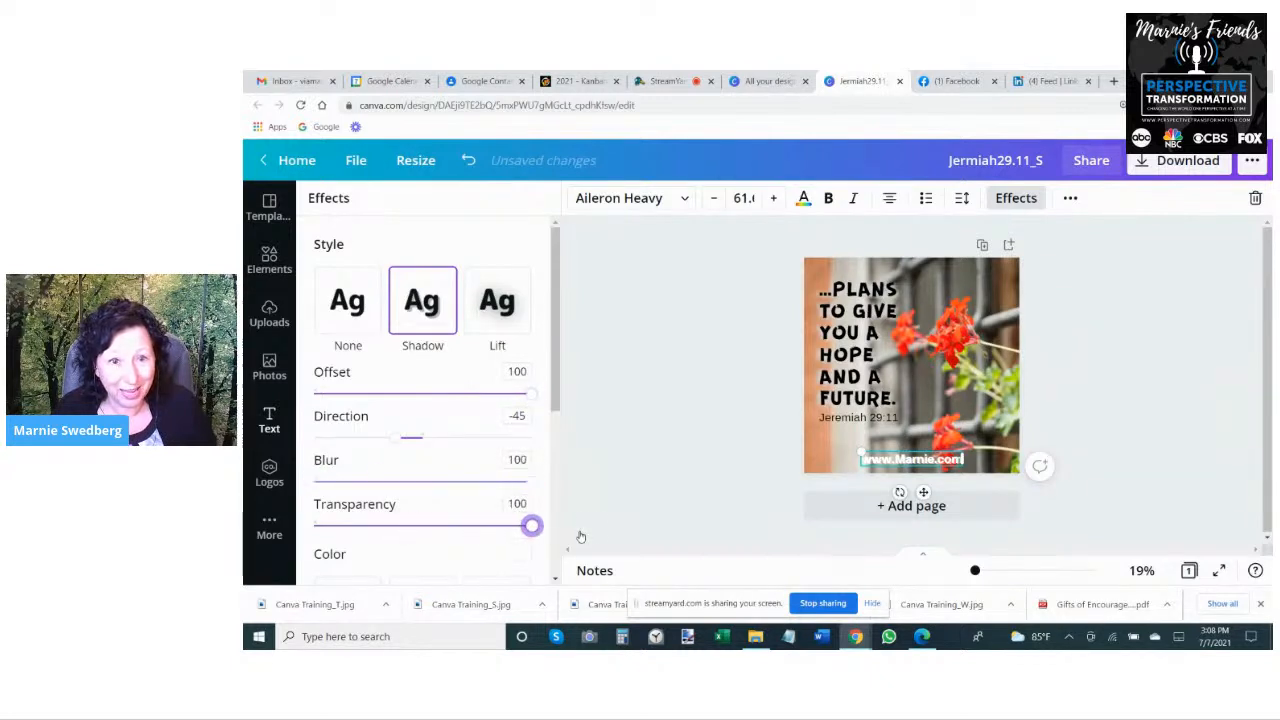
- Try black and a lighter gray for the website text's shadow, then set the shadow color to medium gray
{"action": "left_click", "coordinate": [519, 549]}
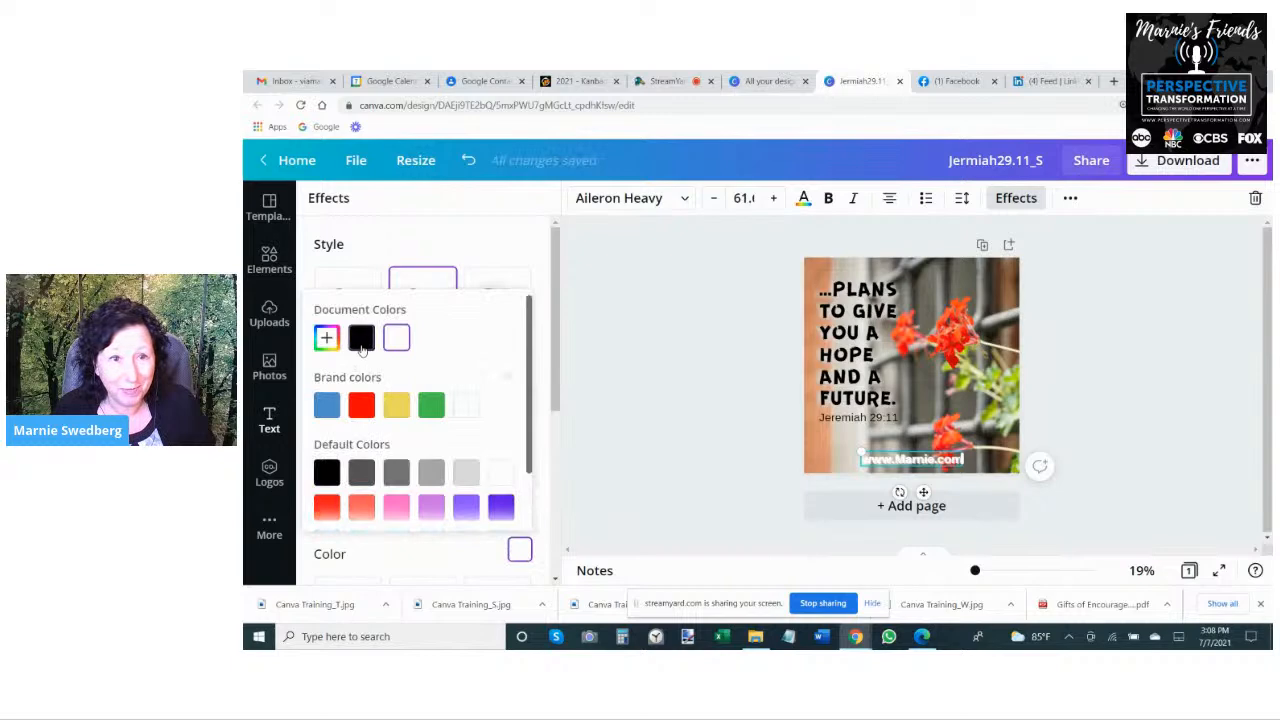
{"action": "left_click", "coordinate": [361, 341]}
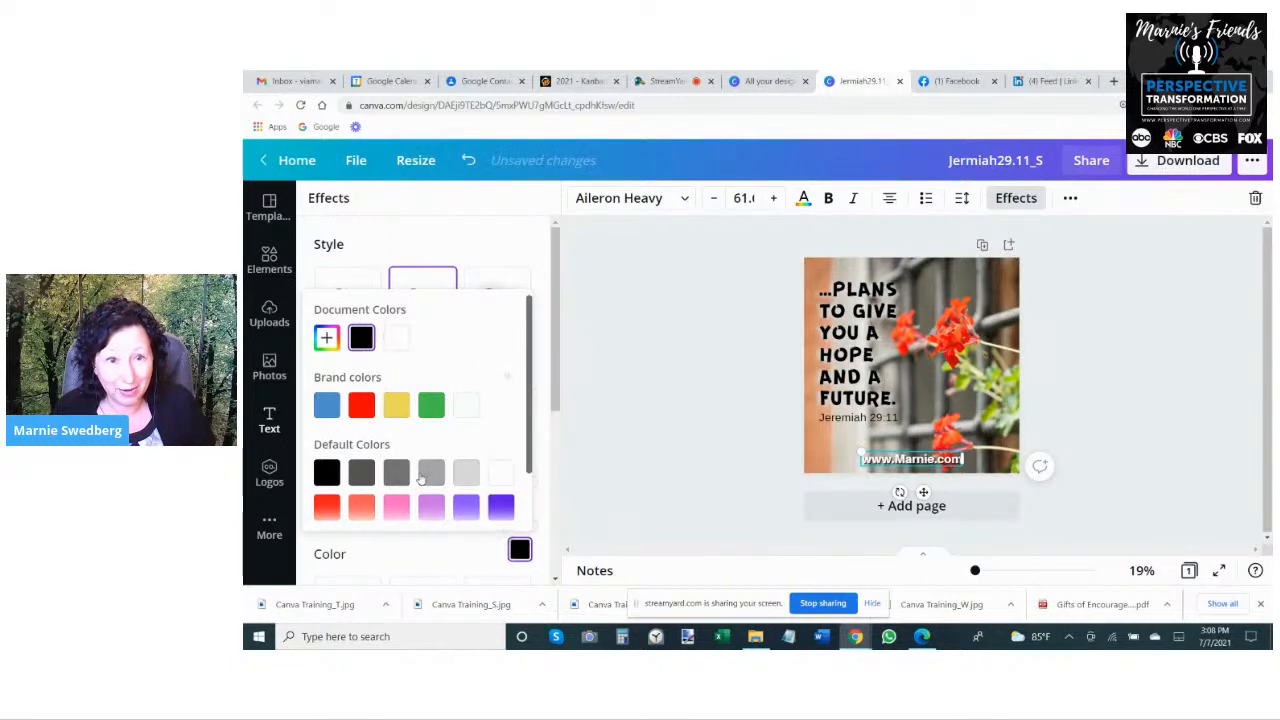
{"action": "left_click", "coordinate": [430, 474]}
{"action": "left_click", "coordinate": [405, 468]}
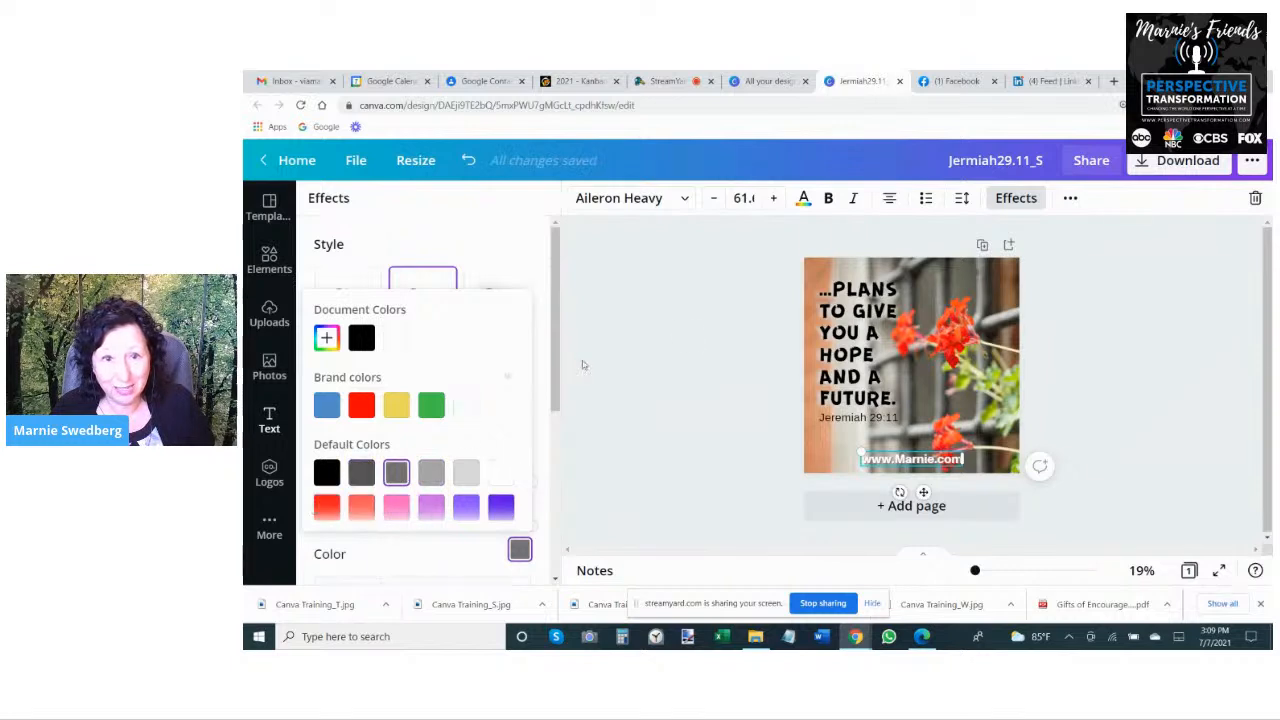
{"action": "left_click", "coordinate": [730, 447]}
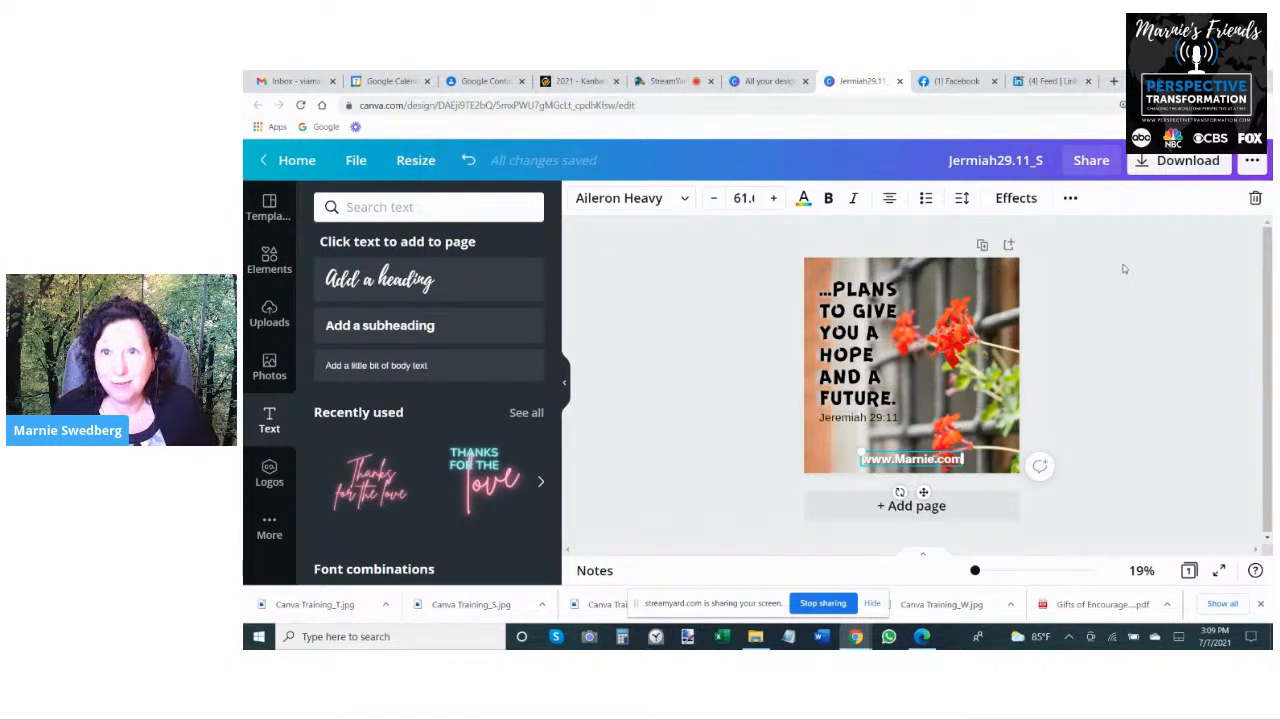
- Save the design and download it as a JPG at quality 100, then return to the editor
{"action": "left_click", "coordinate": [355, 160]}
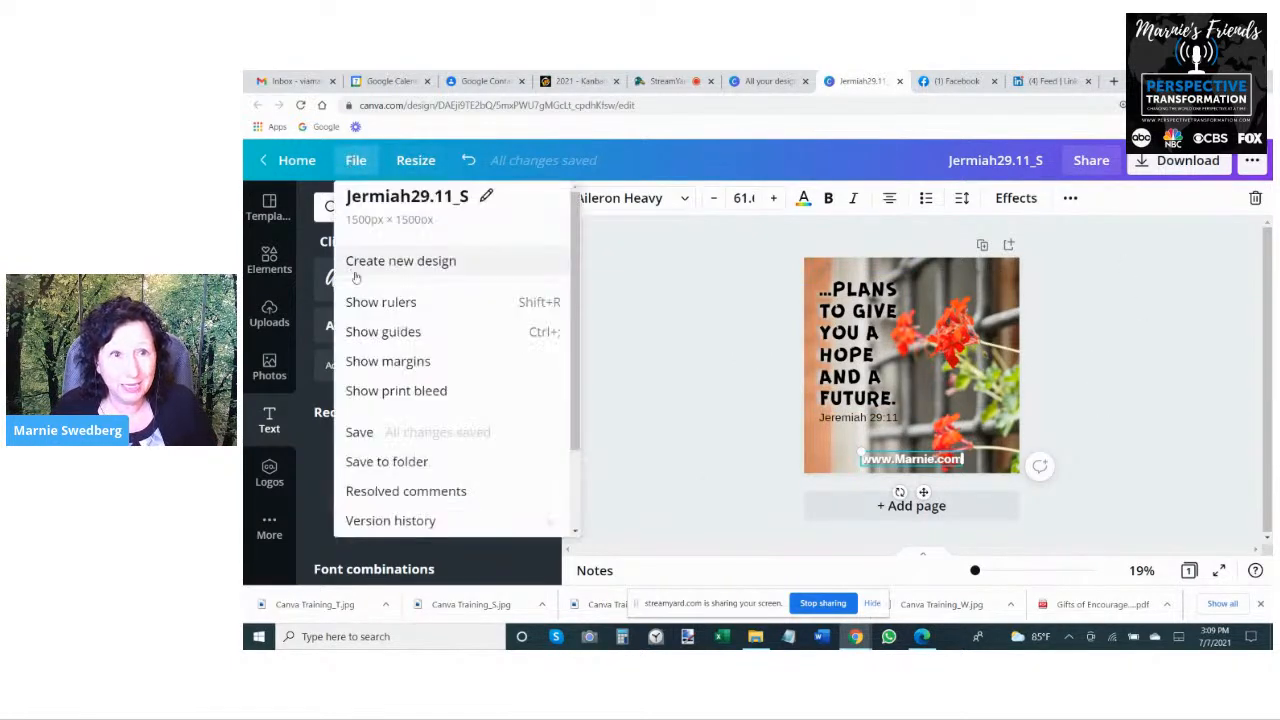
{"action": "left_click", "coordinate": [360, 432]}
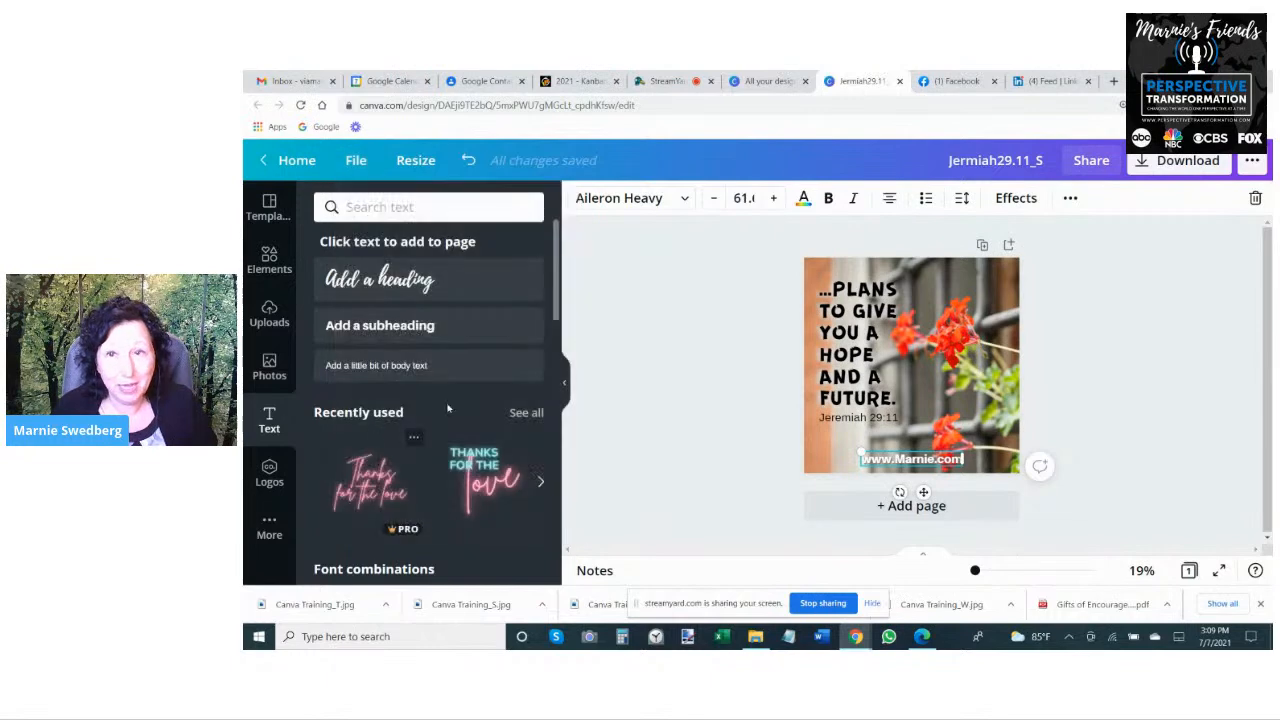
{"action": "left_click", "coordinate": [1166, 165]}
{"action": "left_click", "coordinate": [1135, 268]}
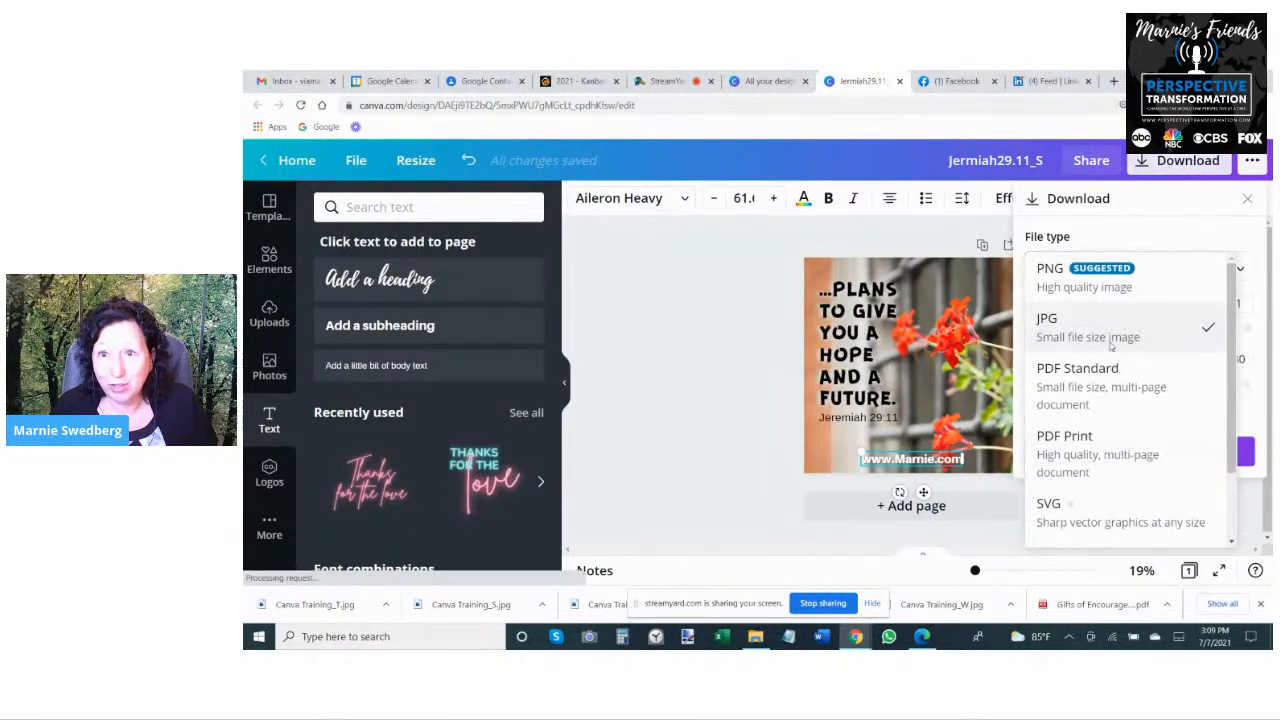
{"action": "left_click", "coordinate": [1080, 330]}
{"action": "left_click_drag", "start_coordinate": [1189, 360], "coordinate": [1210, 360]}
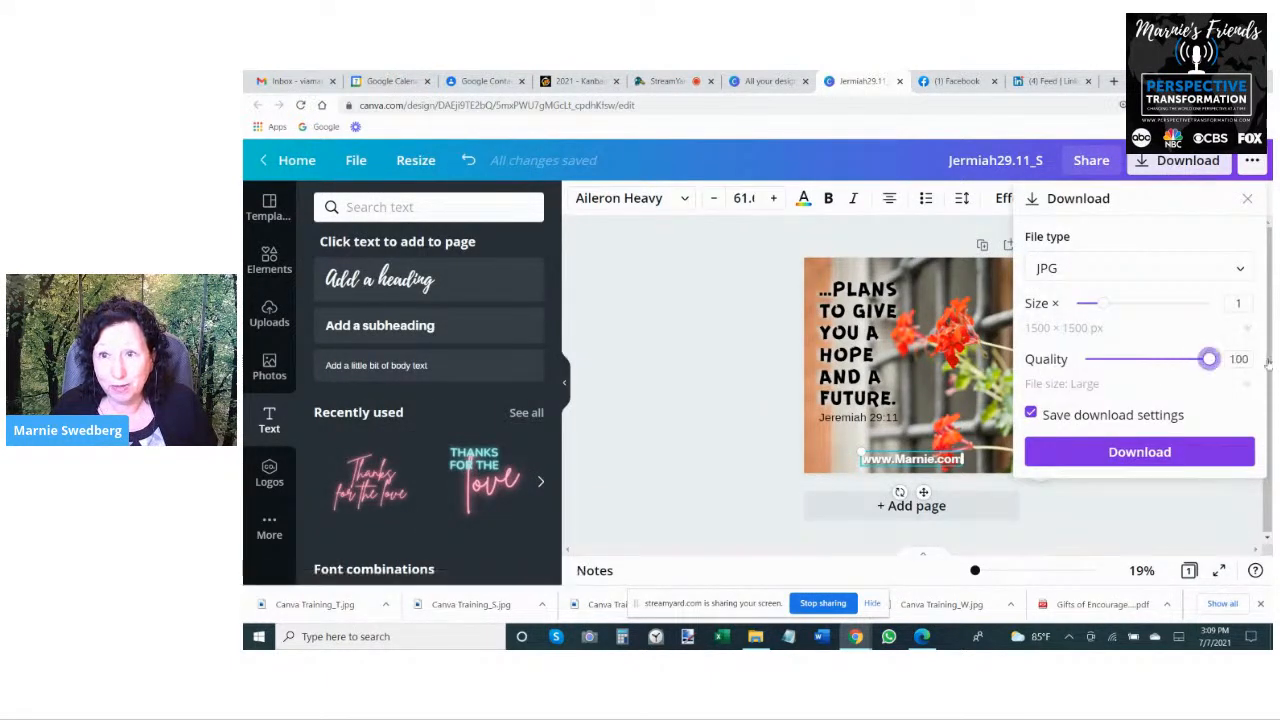
{"action": "left_click", "coordinate": [1150, 450]}
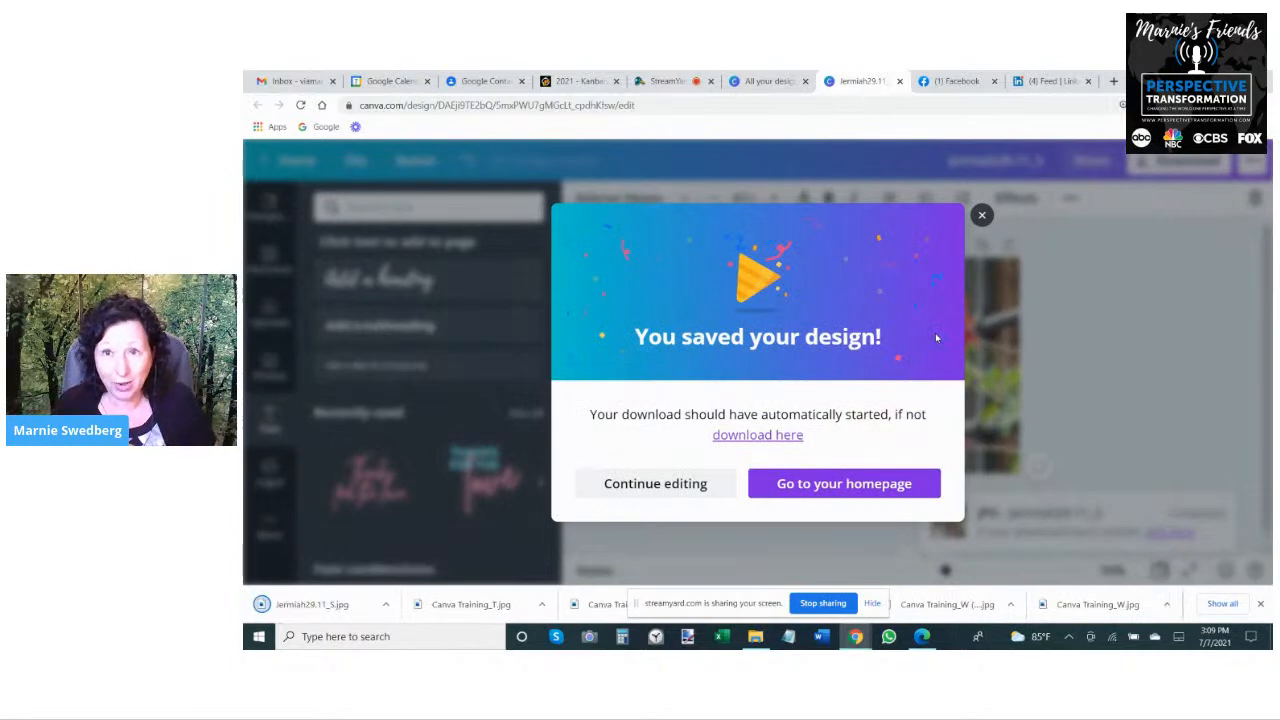
{"action": "left_click", "coordinate": [981, 215]}
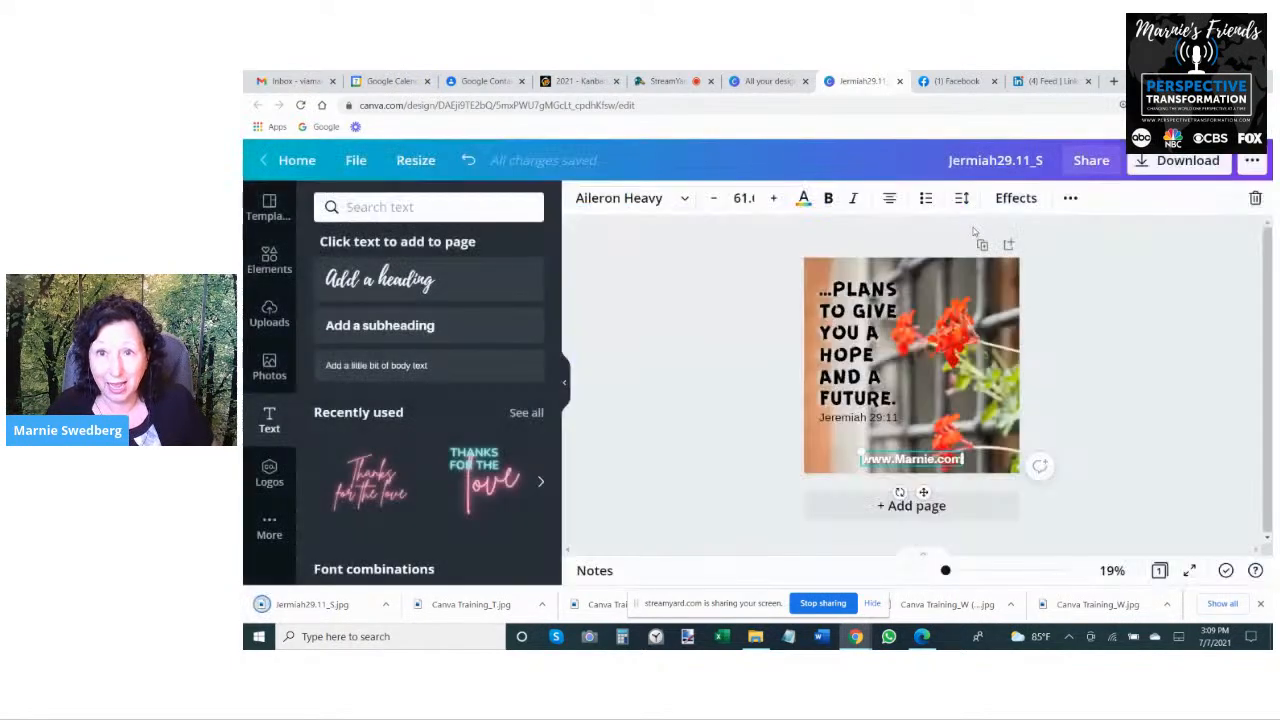
- Create a resized copy of the design at a custom size of 2300 x 1500 px
{"action": "left_click", "coordinate": [411, 162]}
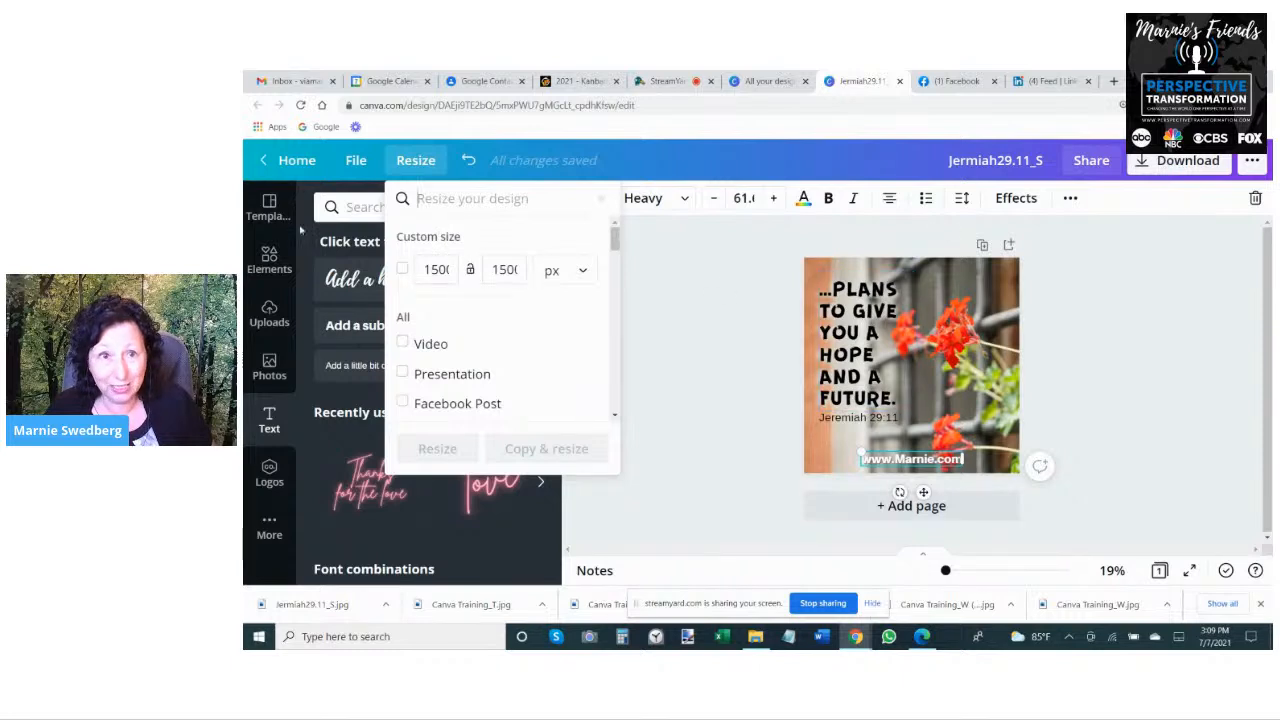
{"action": "left_click_drag", "start_coordinate": [423, 270], "coordinate": [431, 270]}
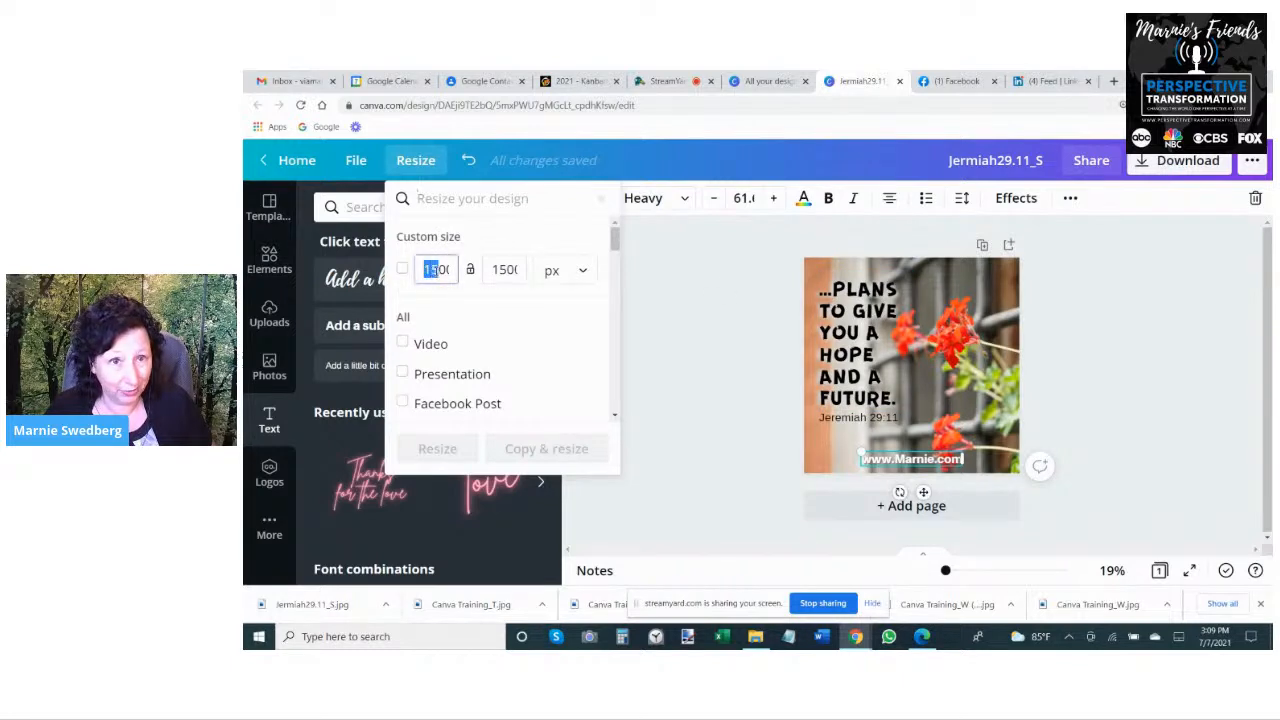
{"action": "type", "text": "23"}
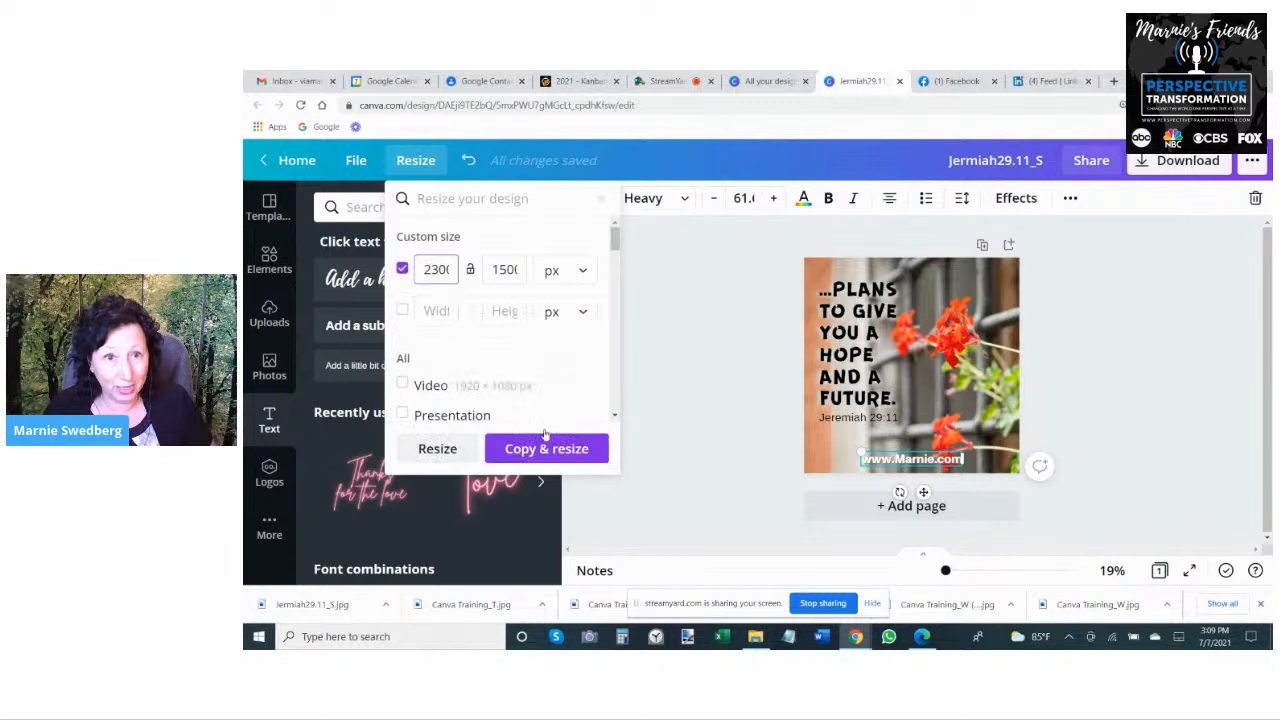
{"action": "left_click", "coordinate": [550, 448]}
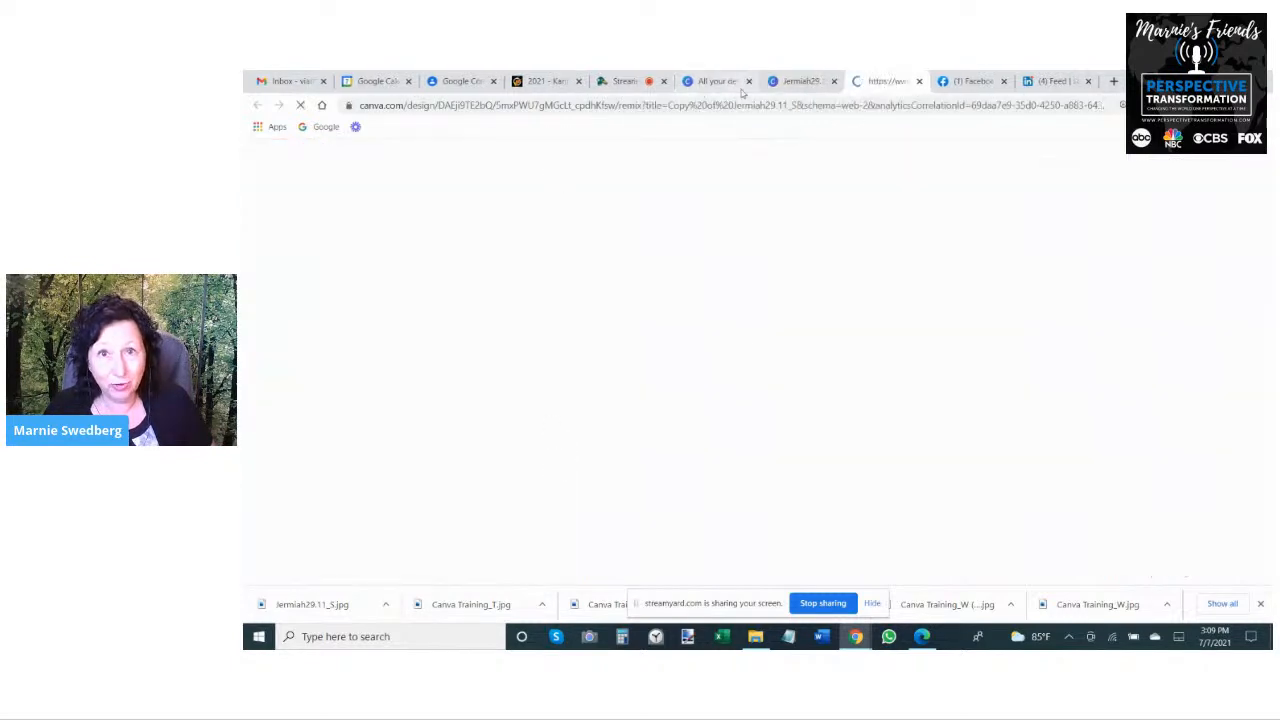
- Switch back to the original square Jermiah29.11_S design
{"action": "left_click", "coordinate": [790, 81]}
{"action": "left_click", "coordinate": [420, 162]}
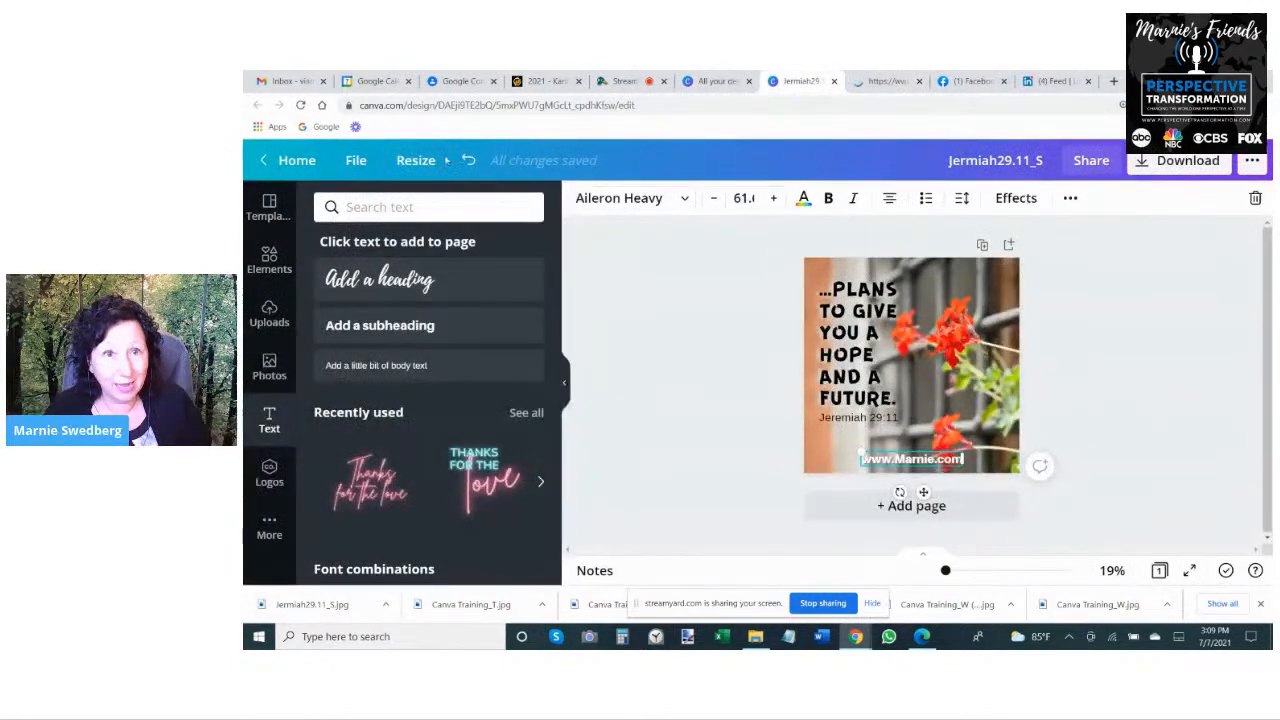
{"action": "left_click", "coordinate": [415, 160]}
{"action": "left_click", "coordinate": [493, 269]}
{"action": "double_click", "coordinate": [493, 269]}
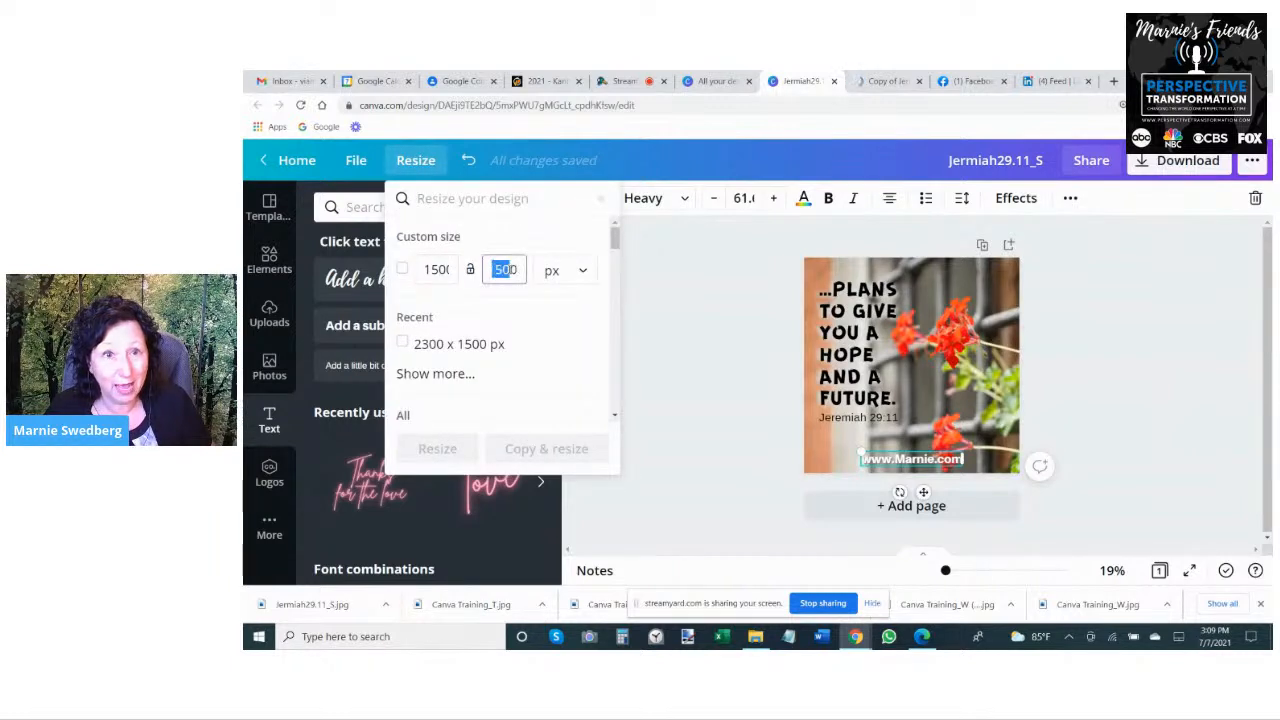
{"action": "left_click", "coordinate": [503, 270]}
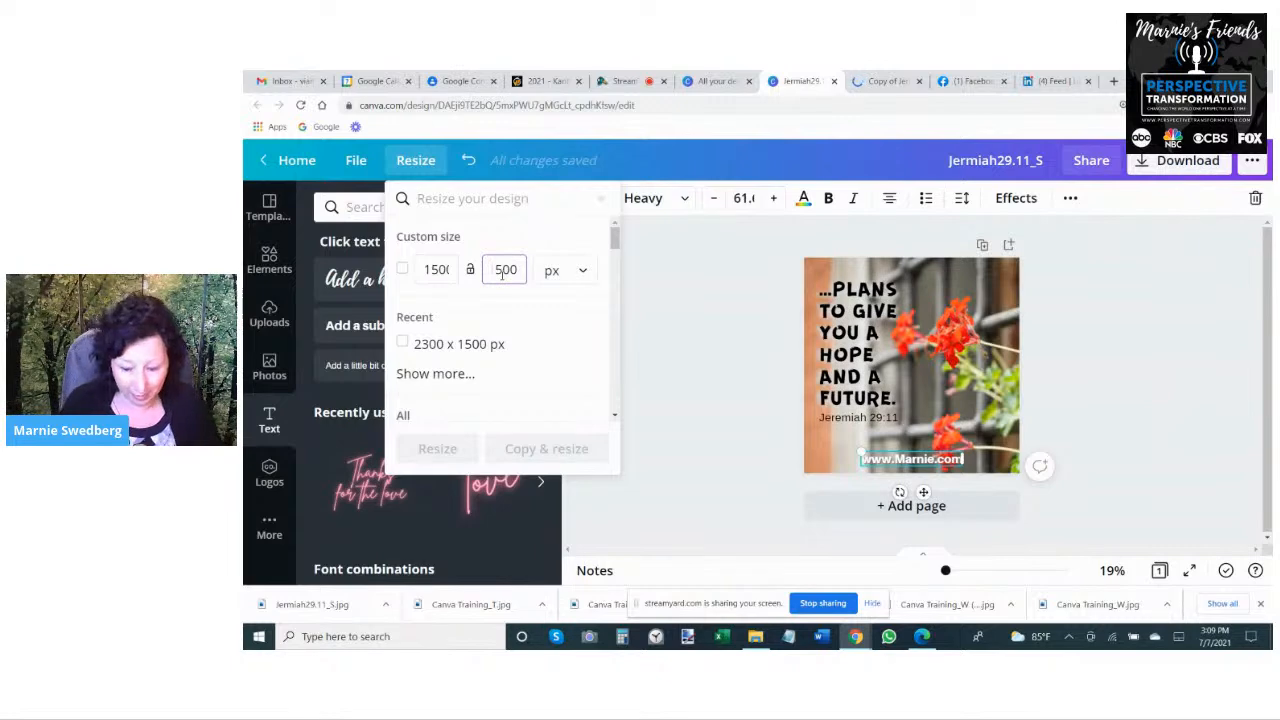
{"action": "key", "text": "BackSpace"}
{"action": "key", "text": "BackSpace"}
{"action": "key", "text": "BackSpace"}
{"action": "key", "text": "BackSpace"}
{"action": "type", "text": "23"}
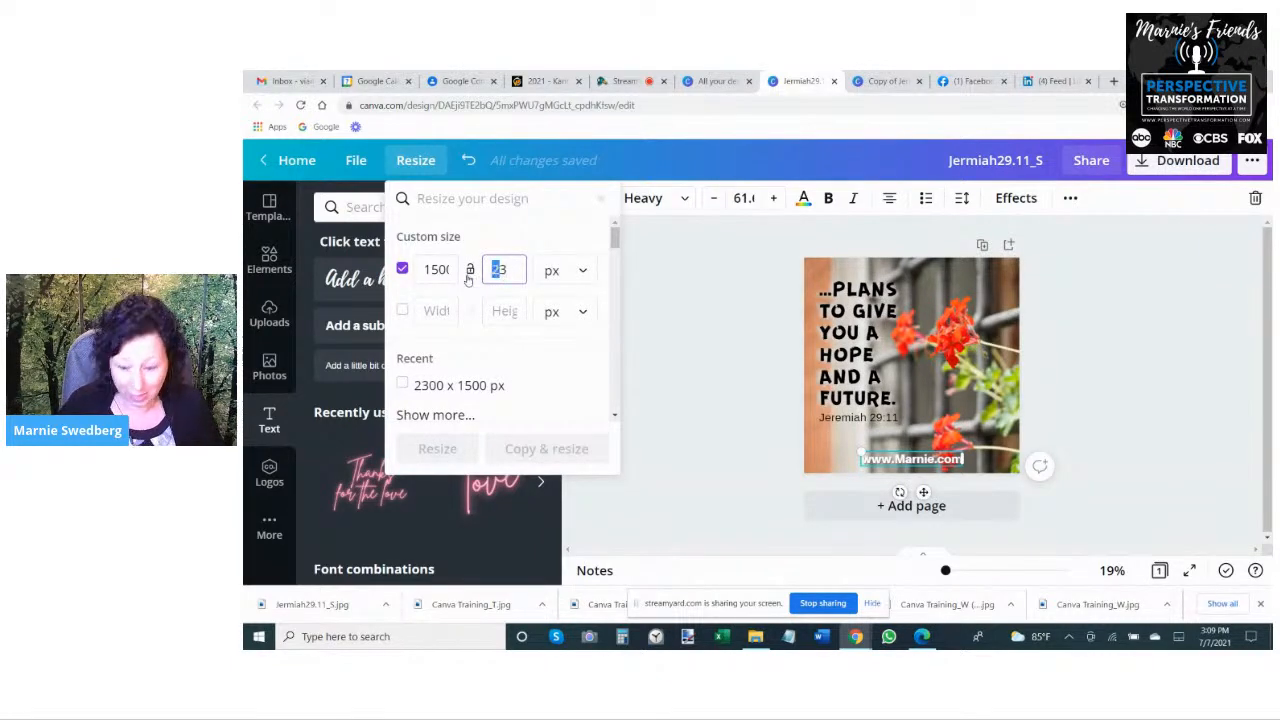
{"action": "key", "text": "BackSpace"}
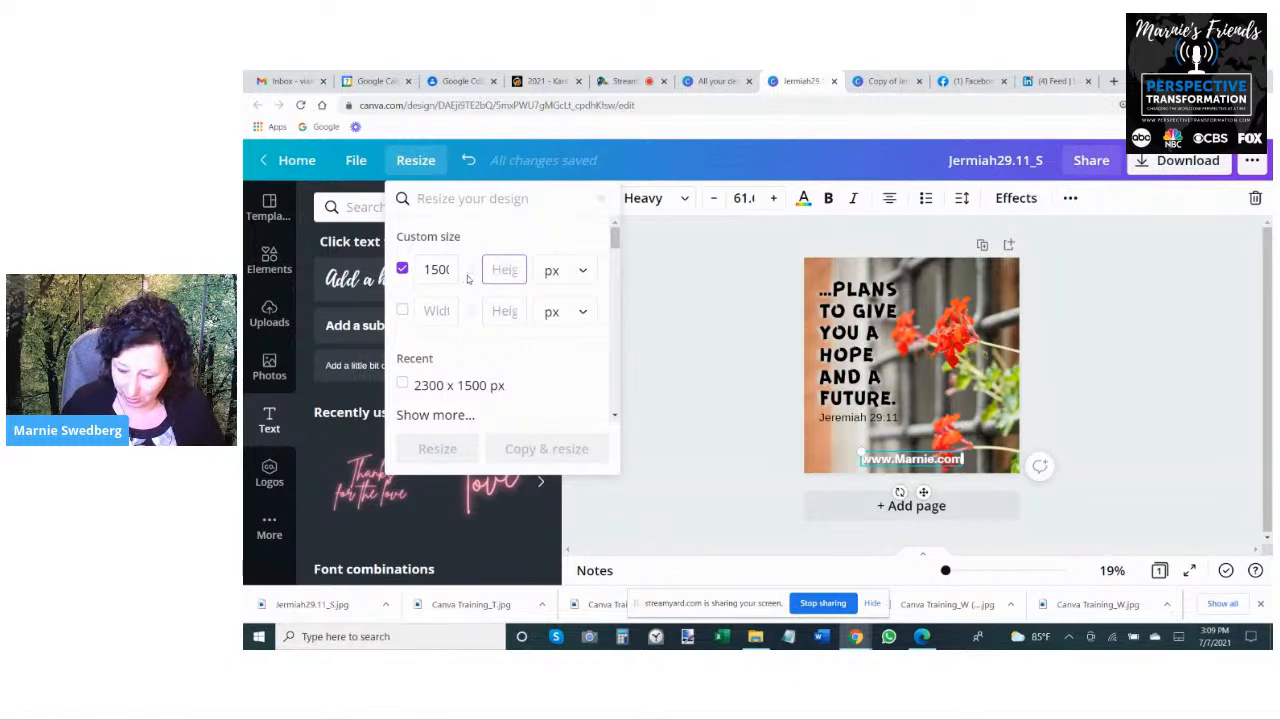
{"action": "scroll", "coordinate": [467, 279], "scroll_direction": "down", "scroll_amount": 2}
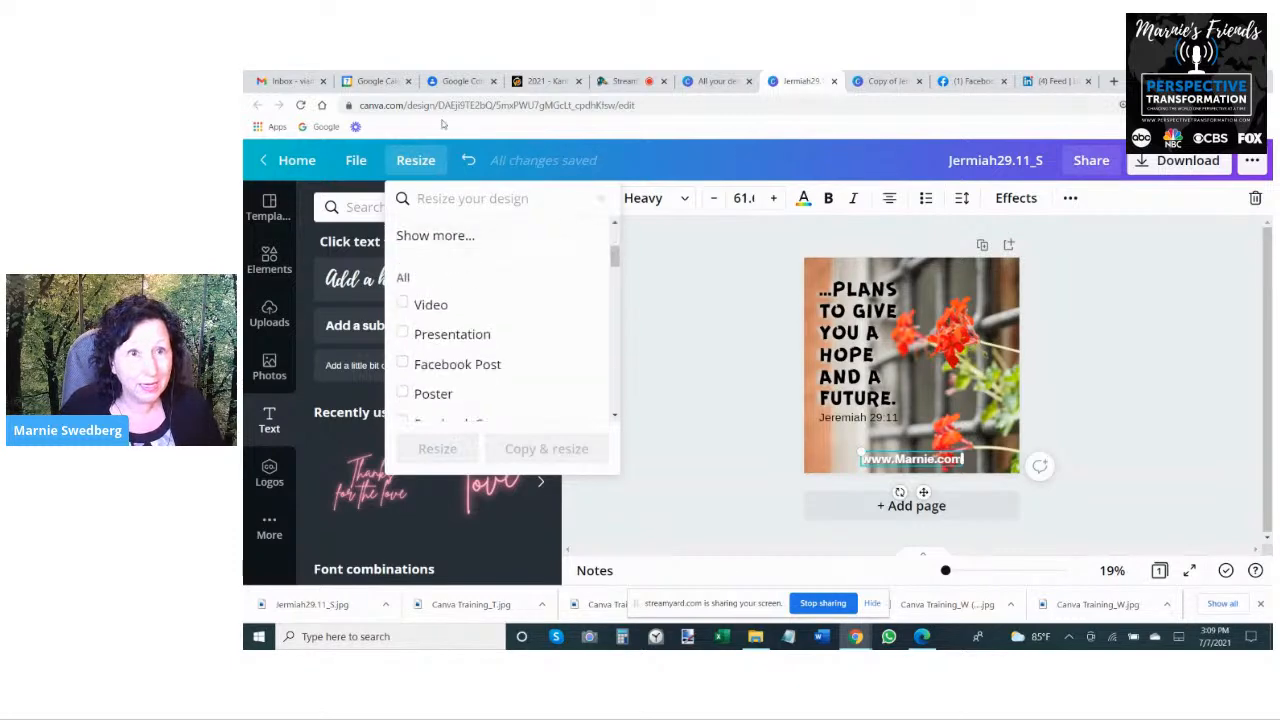
{"action": "left_click", "coordinate": [430, 165]}
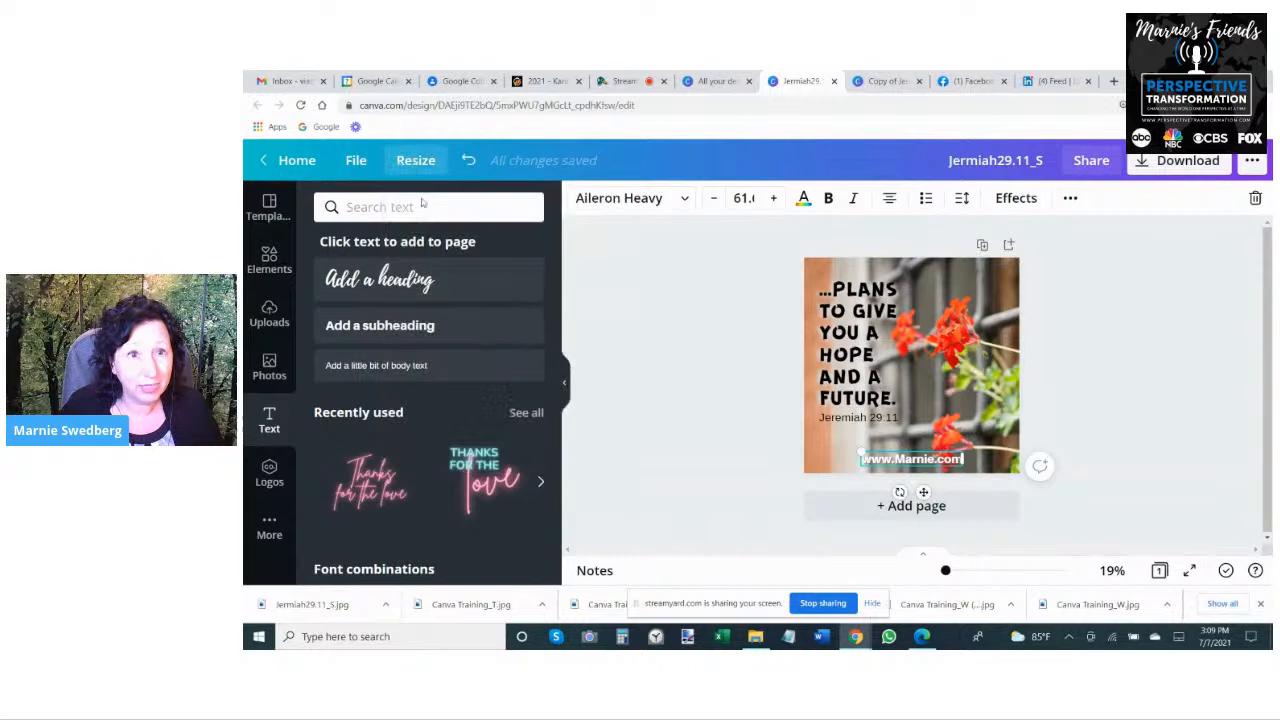
- Create a resized copy of the square design at a custom size of 1500 x 2300 px
{"action": "left_click", "coordinate": [412, 163]}
{"action": "left_click", "coordinate": [493, 270]}
{"action": "type", "text": "2300"}
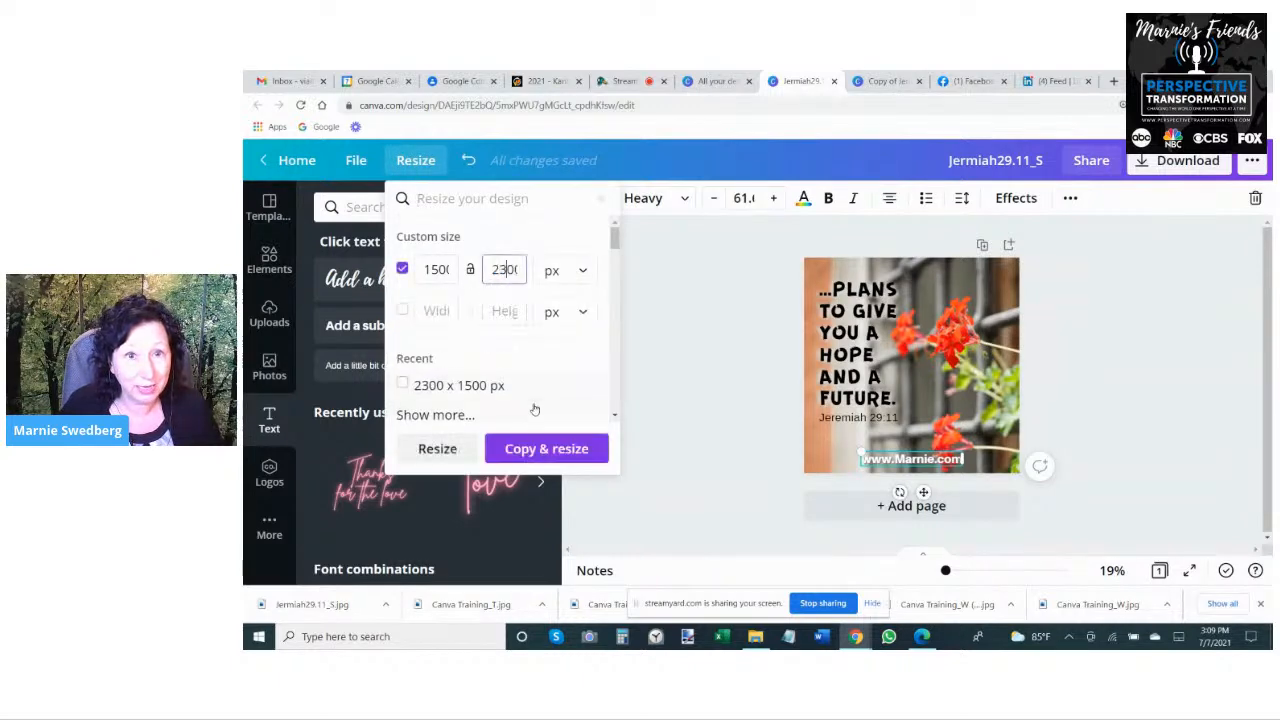
{"action": "left_click", "coordinate": [541, 449]}
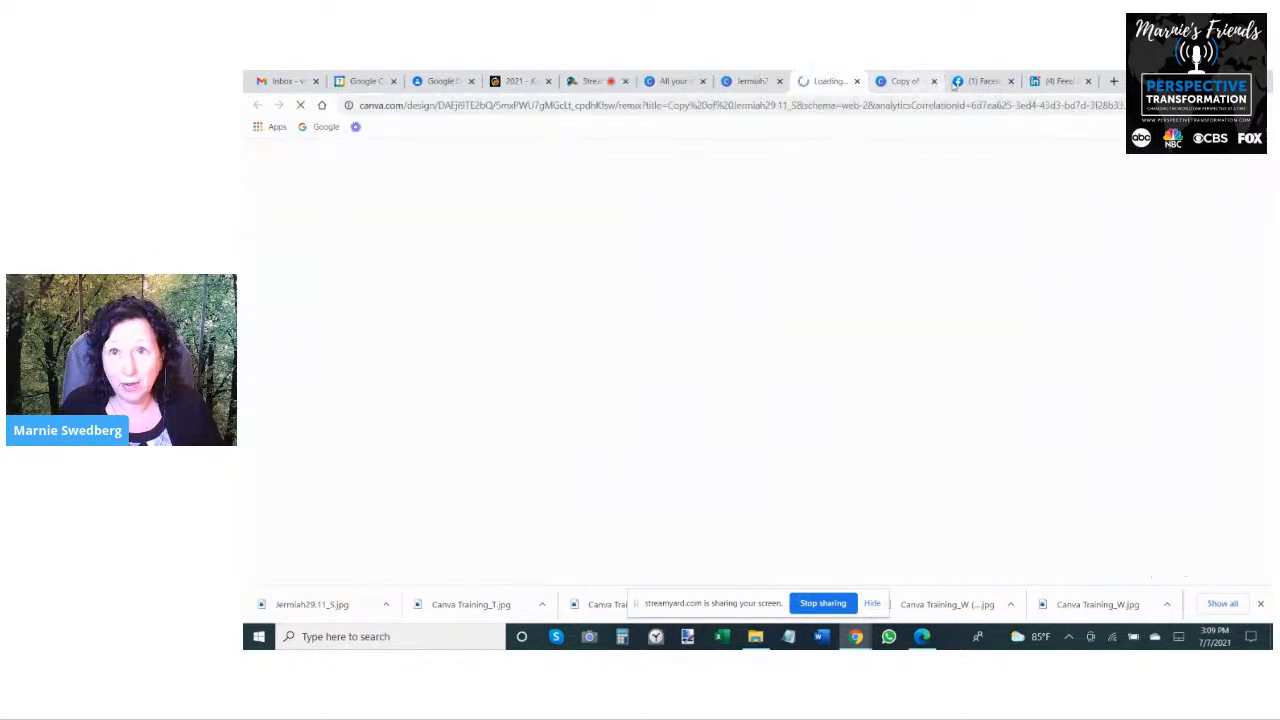
- Switch to the wide copy and move the verse text close to the page's left edge
{"action": "left_click", "coordinate": [893, 82]}
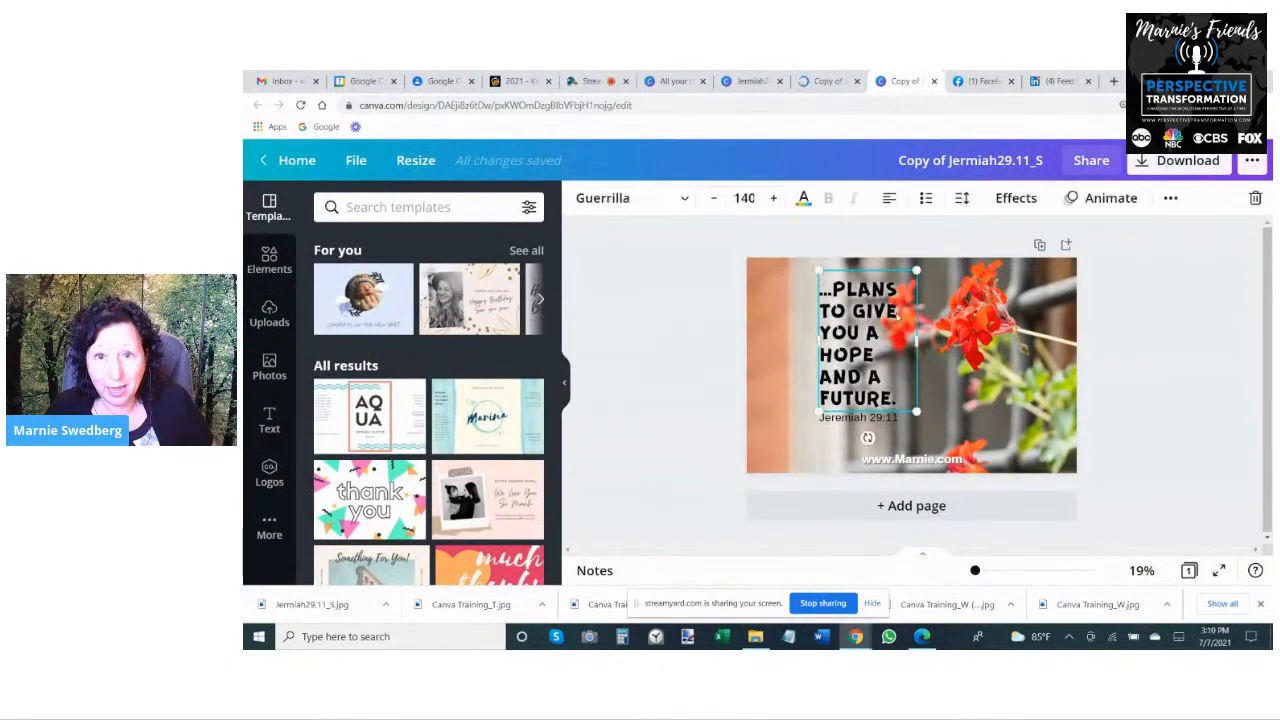
{"action": "left_click_drag", "start_coordinate": [860, 318], "coordinate": [806, 312]}
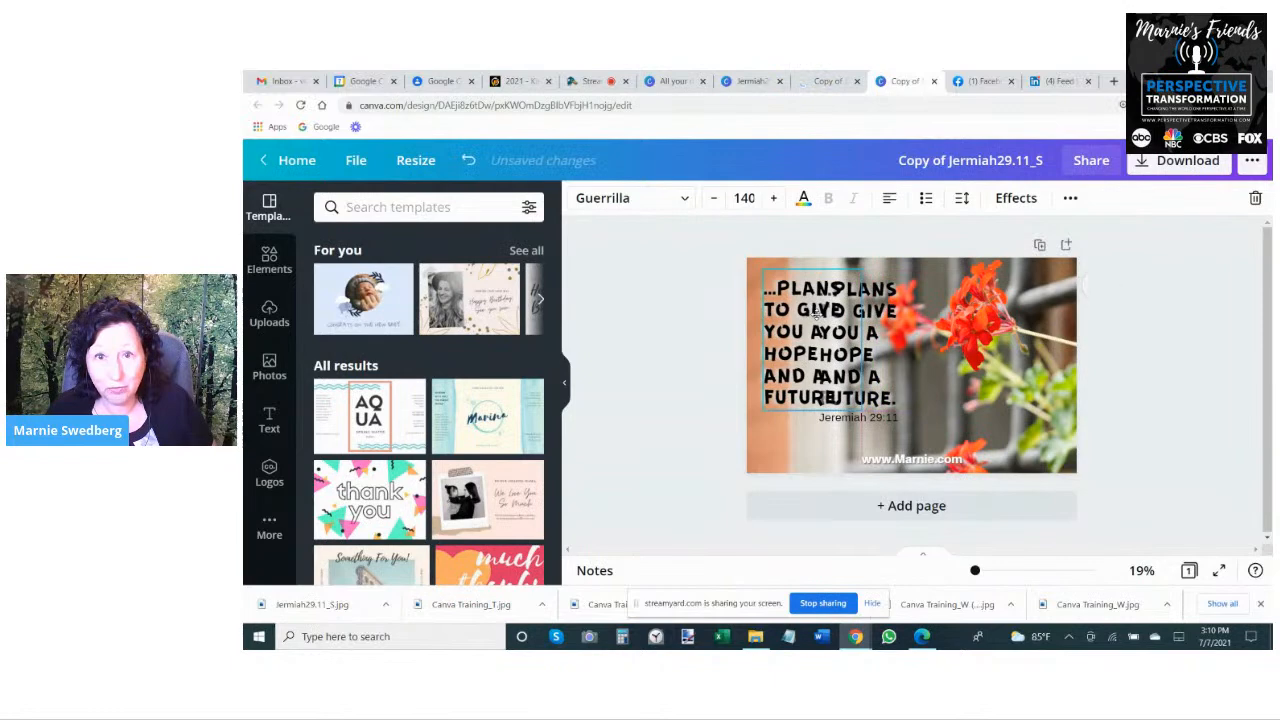
{"action": "left_click", "coordinate": [915, 298]}
{"action": "key", "text": "Delete"}
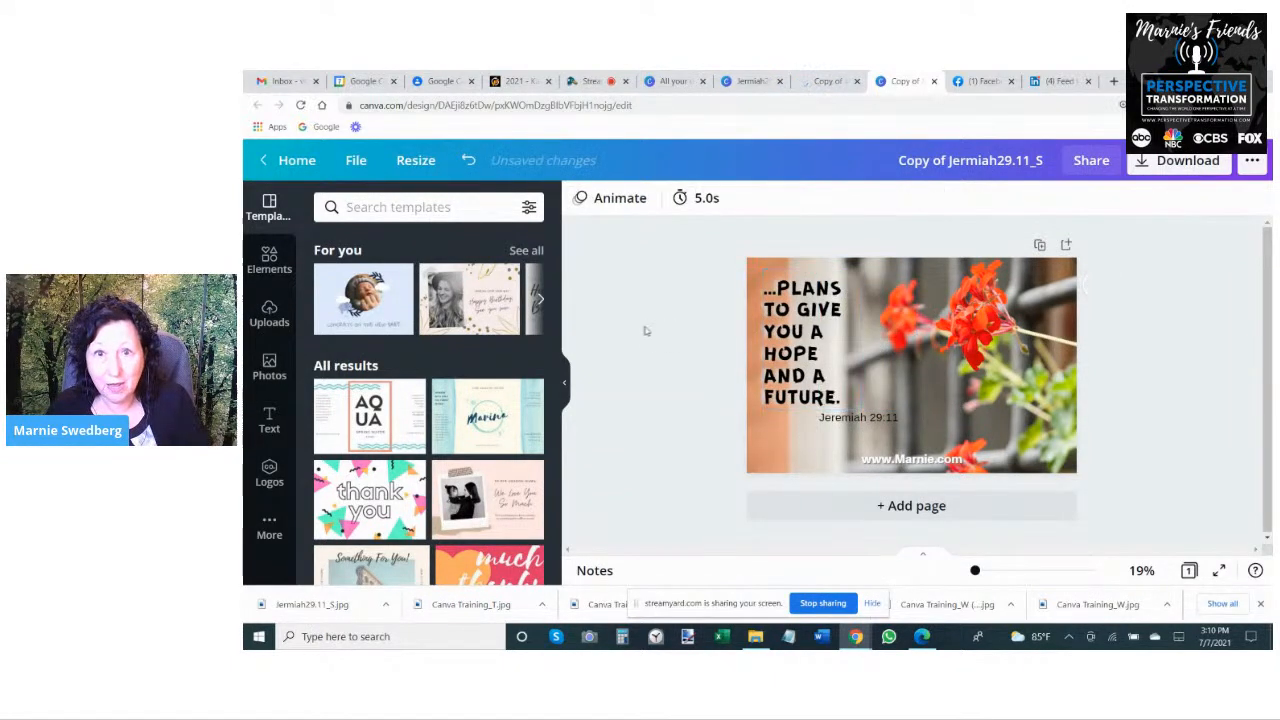
- Move the Jeremiah 29:11 reference out of the way to the right and enlarge the verse text to size 173
{"action": "left_click_drag", "start_coordinate": [878, 418], "coordinate": [995, 418]}
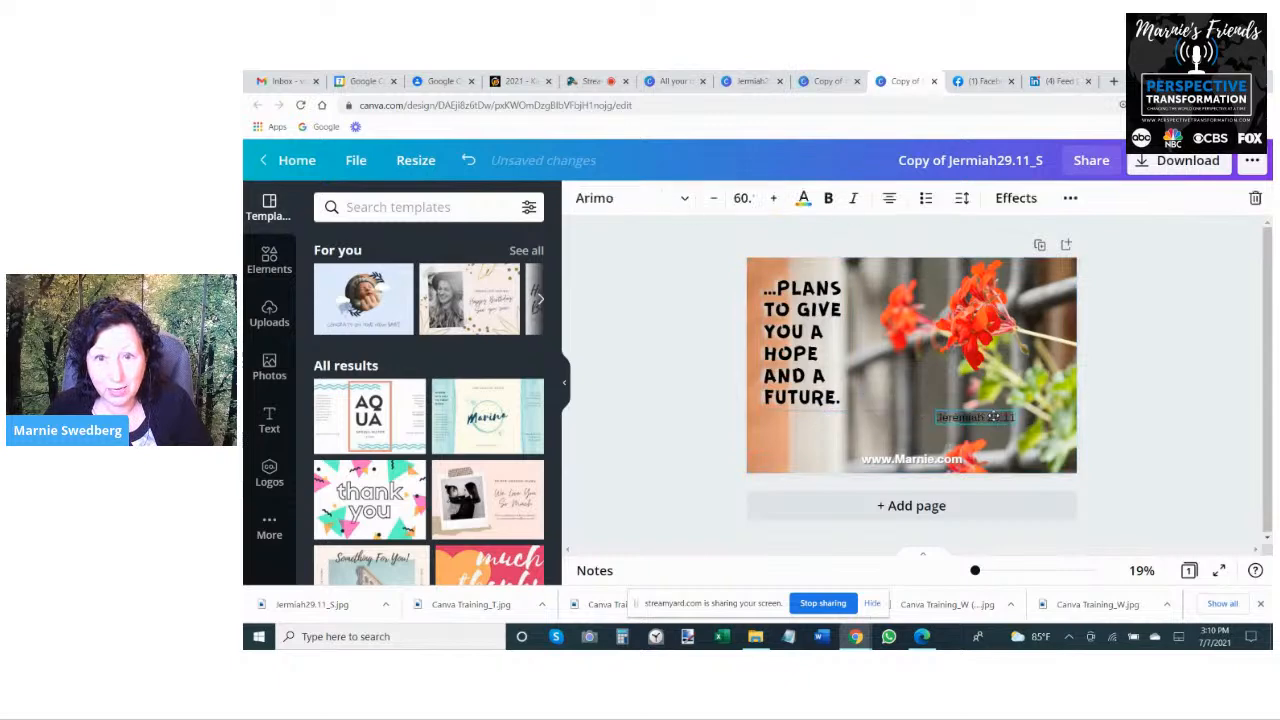
{"action": "left_click", "coordinate": [842, 352]}
{"action": "left_click_drag", "start_coordinate": [864, 337], "coordinate": [905, 405]}
{"action": "left_click", "coordinate": [660, 360]}
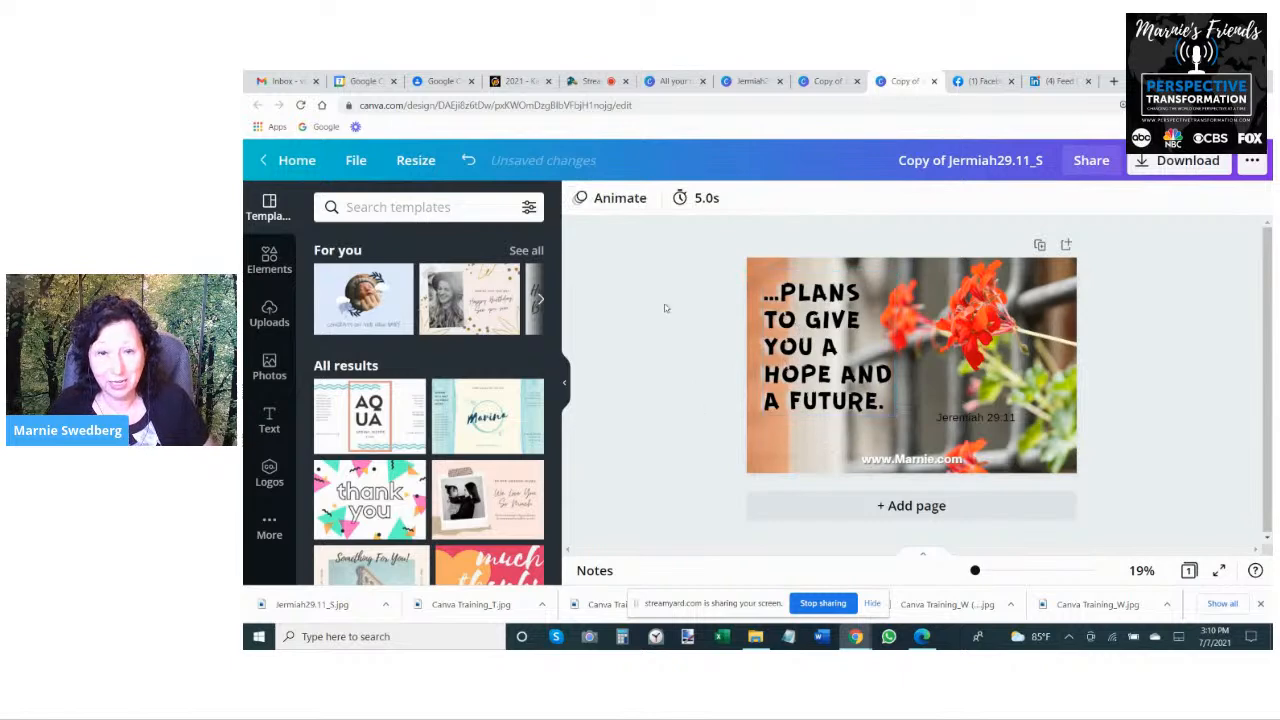
- Adjust the direction of the verse text's Shadow effect in the wide design
{"action": "left_click", "coordinate": [787, 318]}
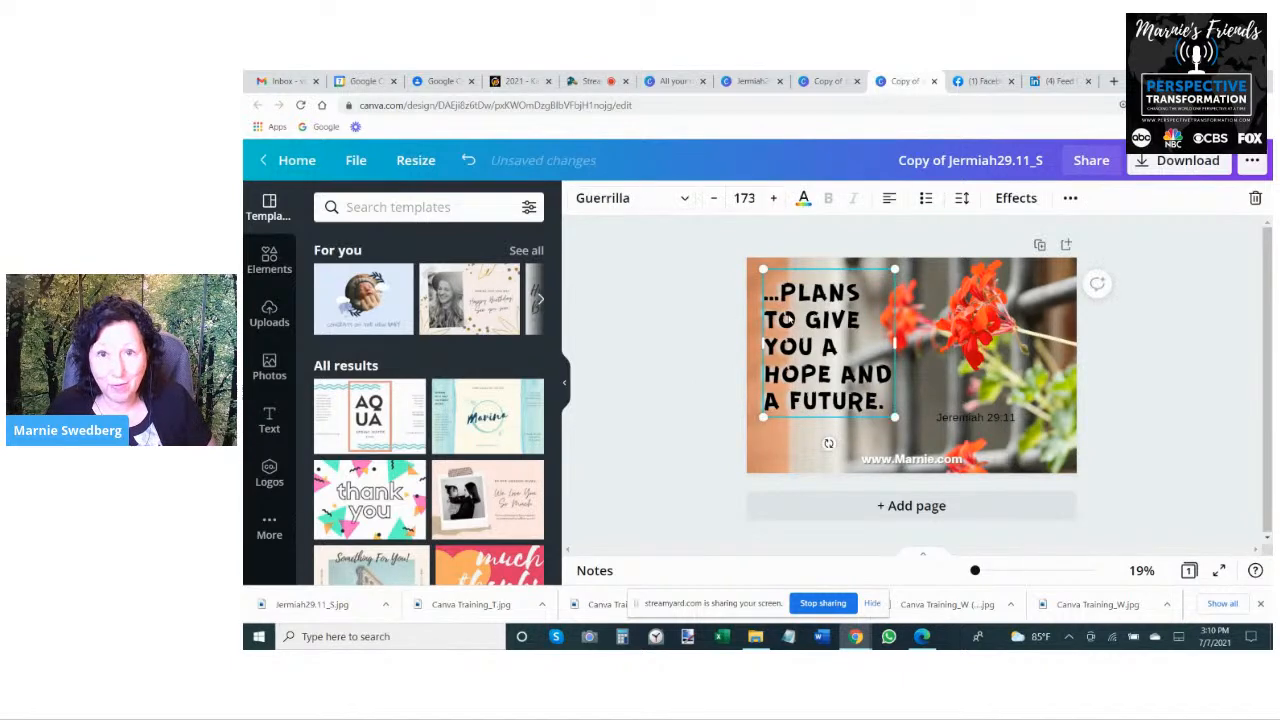
{"action": "left_click_drag", "start_coordinate": [787, 318], "coordinate": [790, 318]}
{"action": "left_click", "coordinate": [1016, 198]}
{"action": "left_click_drag", "start_coordinate": [481, 441], "coordinate": [401, 437]}
{"action": "left_click", "coordinate": [695, 329]}
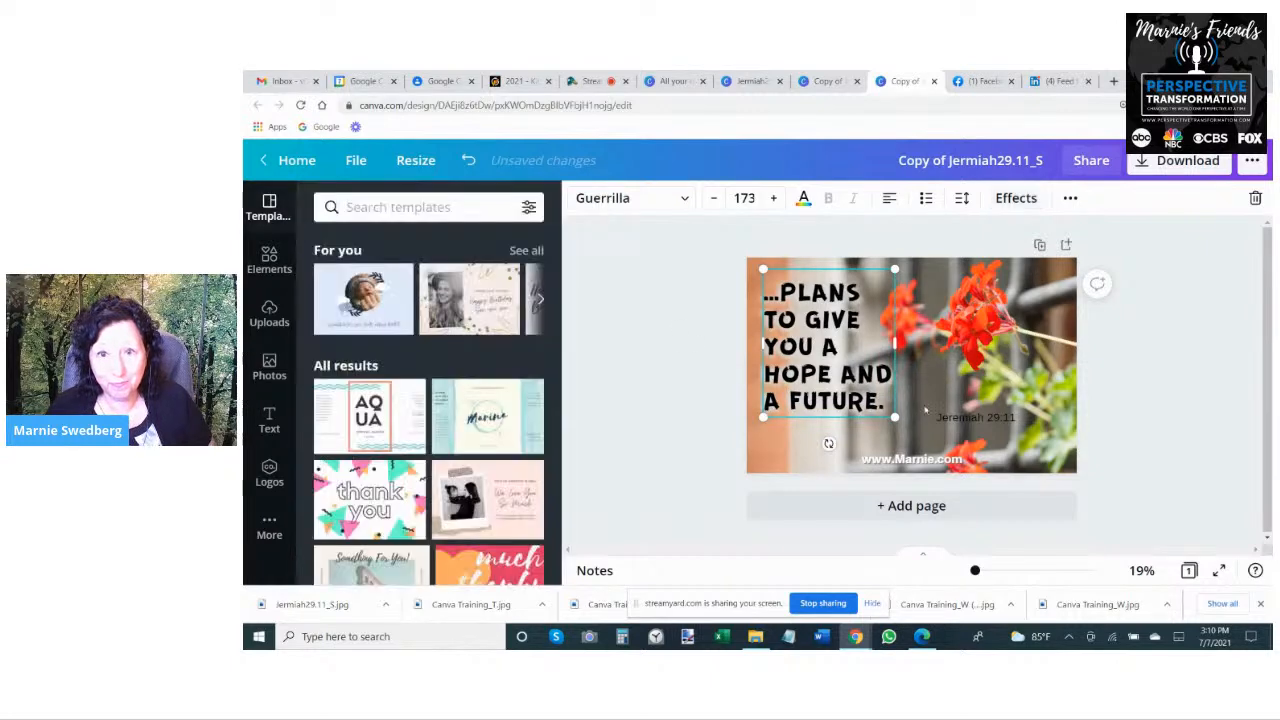
- Place the Jeremiah 29:11 reference directly beneath the end of the verse's last line
{"action": "left_click_drag", "start_coordinate": [955, 410], "coordinate": [824, 417]}
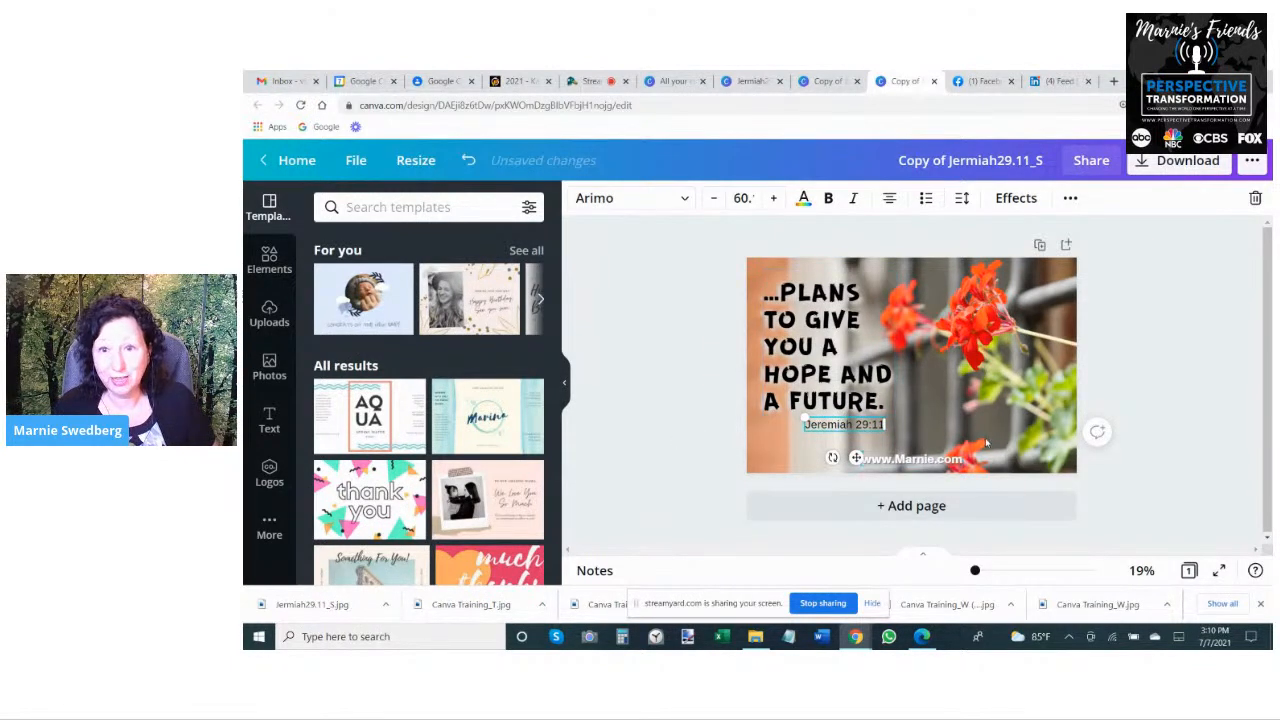
{"action": "left_click", "coordinate": [936, 461]}
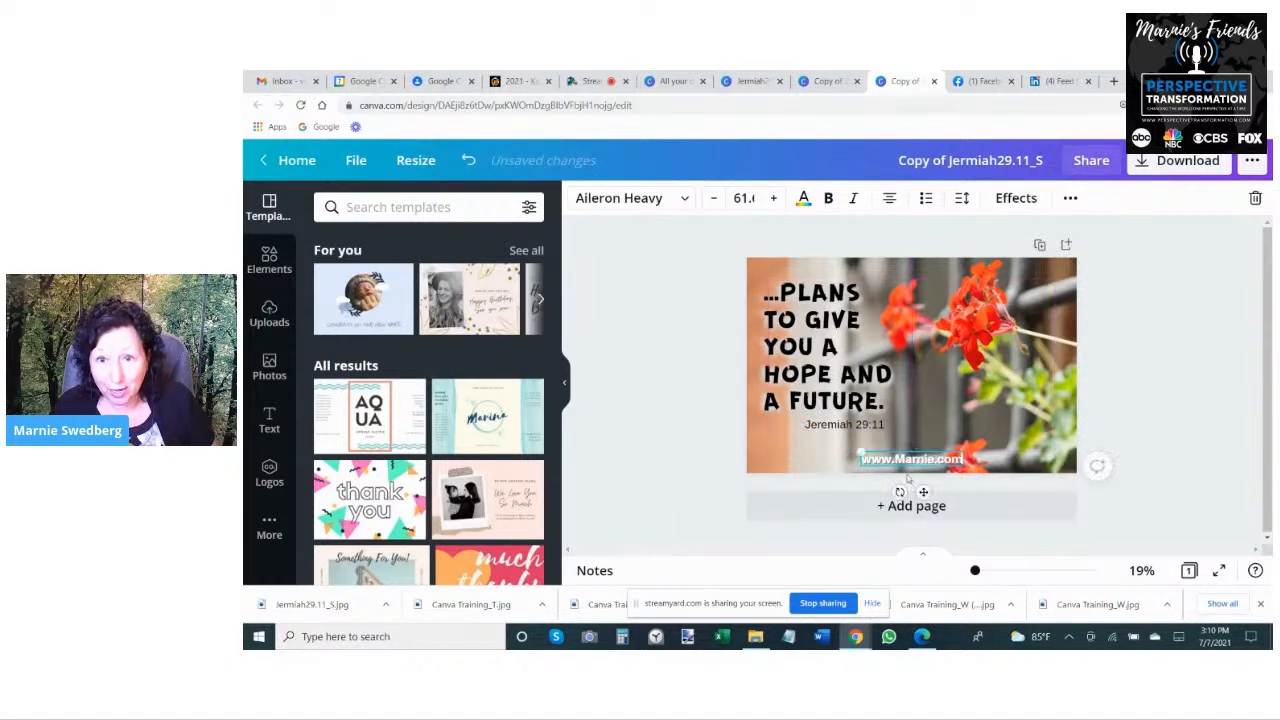
{"action": "left_click_drag", "start_coordinate": [908, 464], "coordinate": [909, 460]}
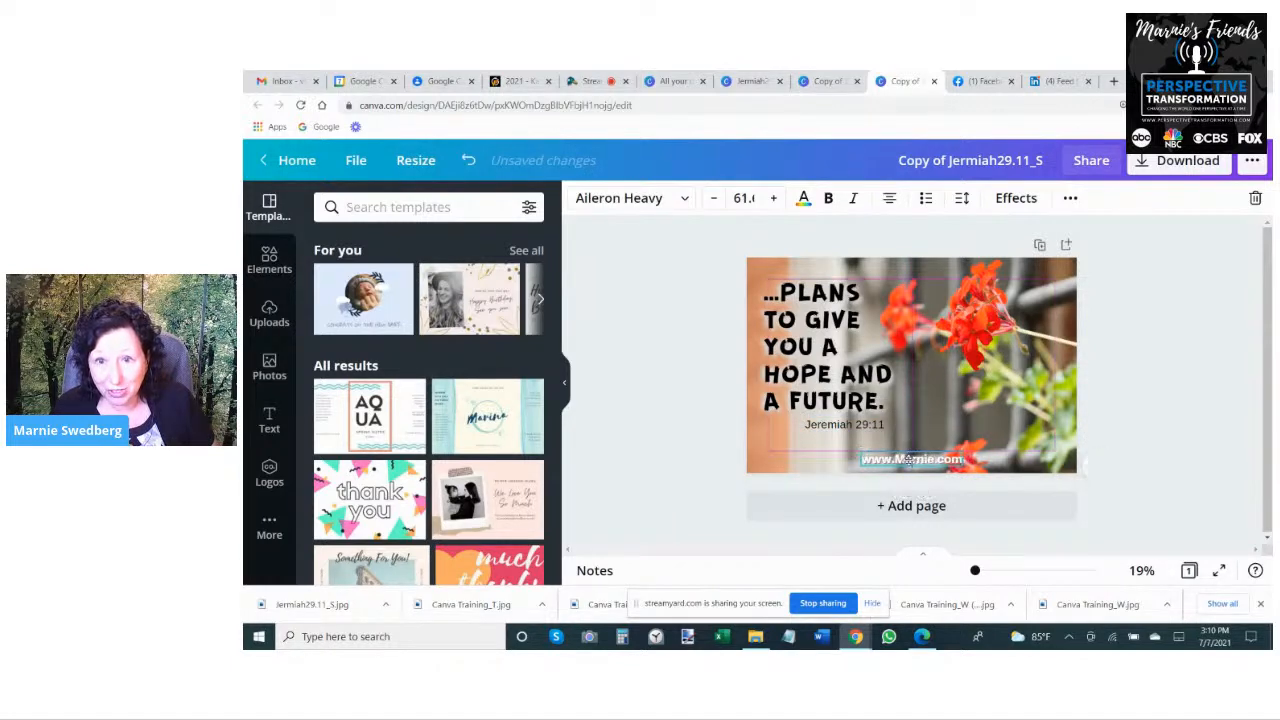
{"action": "left_click", "coordinate": [791, 320]}
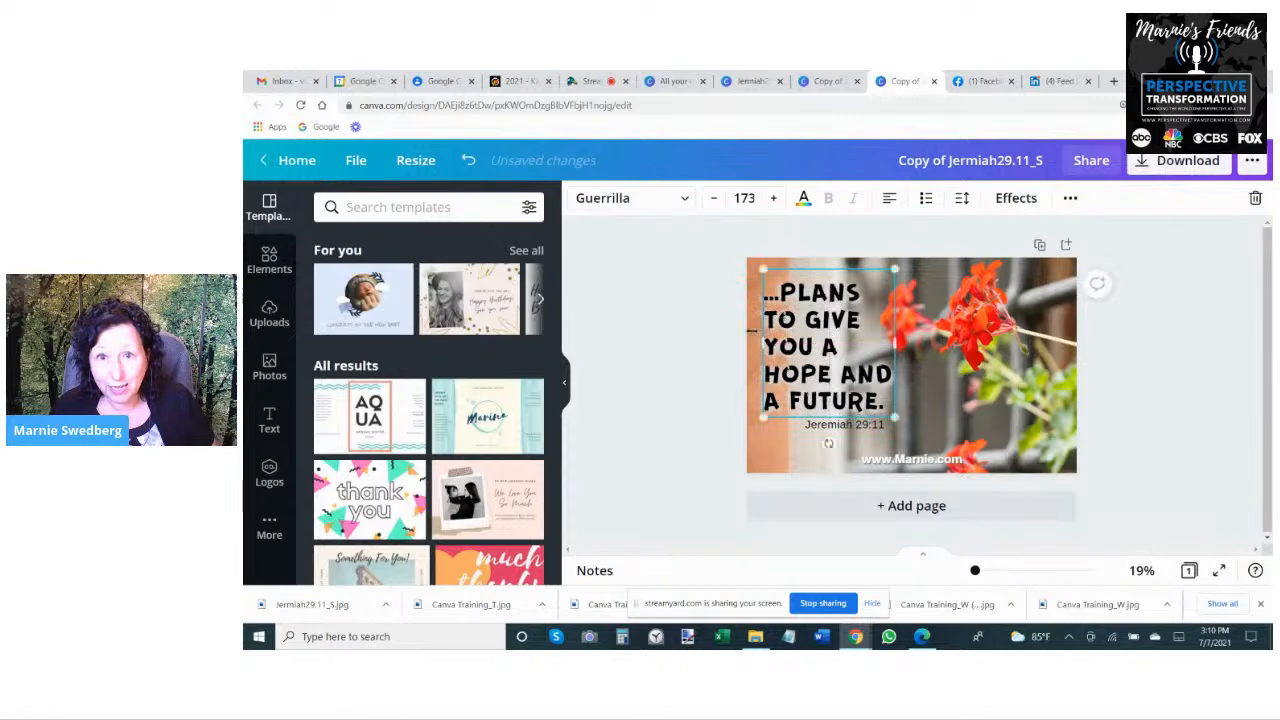
{"action": "left_click", "coordinate": [1098, 286]}
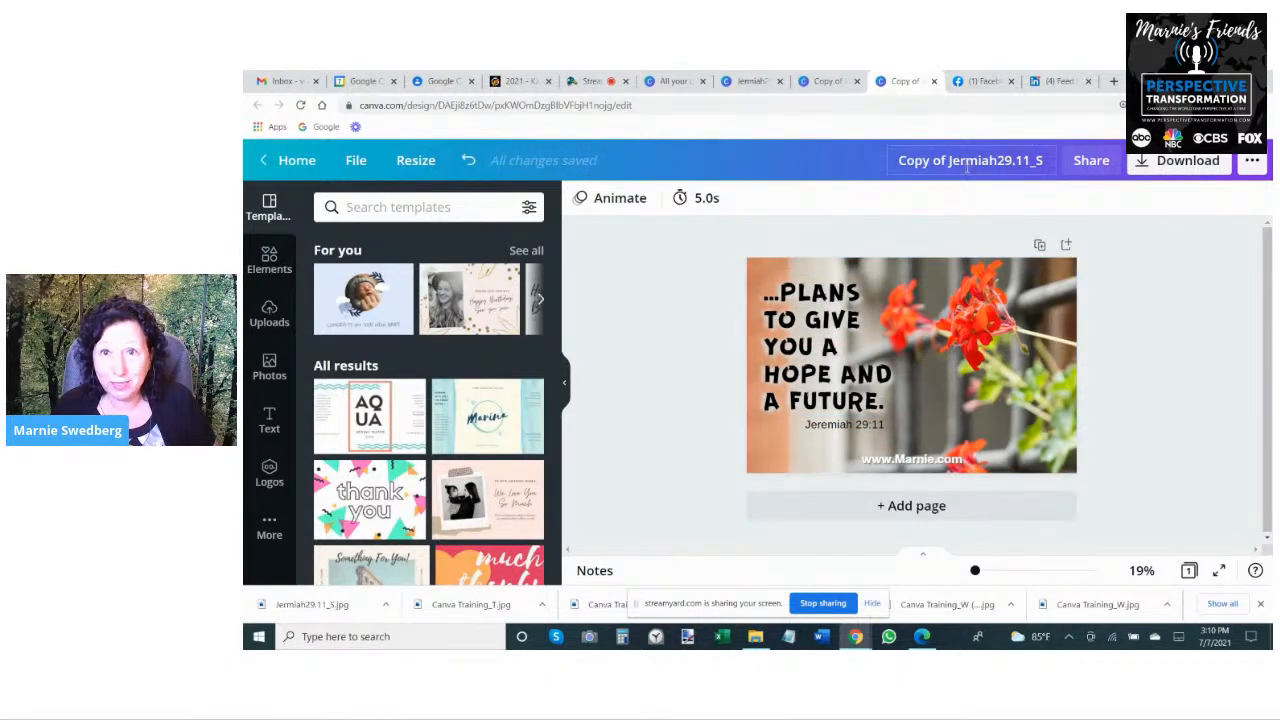
- Rename the wide design as Jermiah29.11_W and save it
{"action": "left_click", "coordinate": [889, 160]}
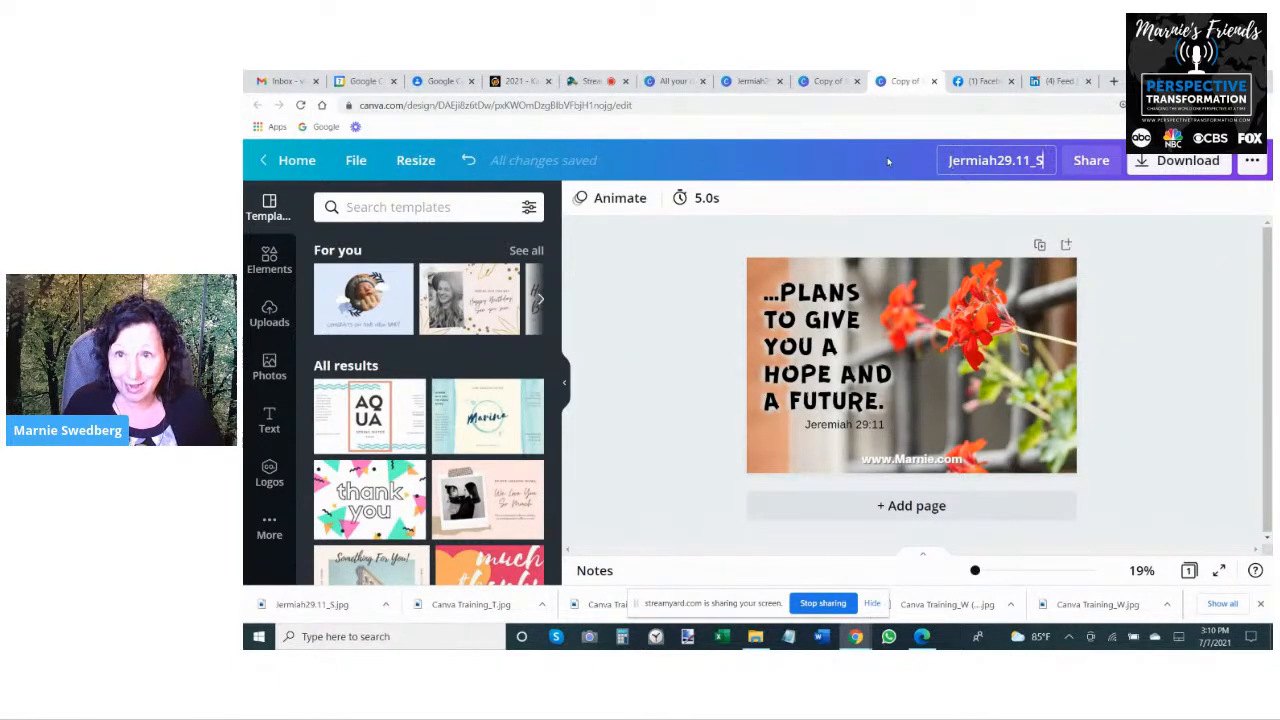
{"action": "type", "text": "W"}
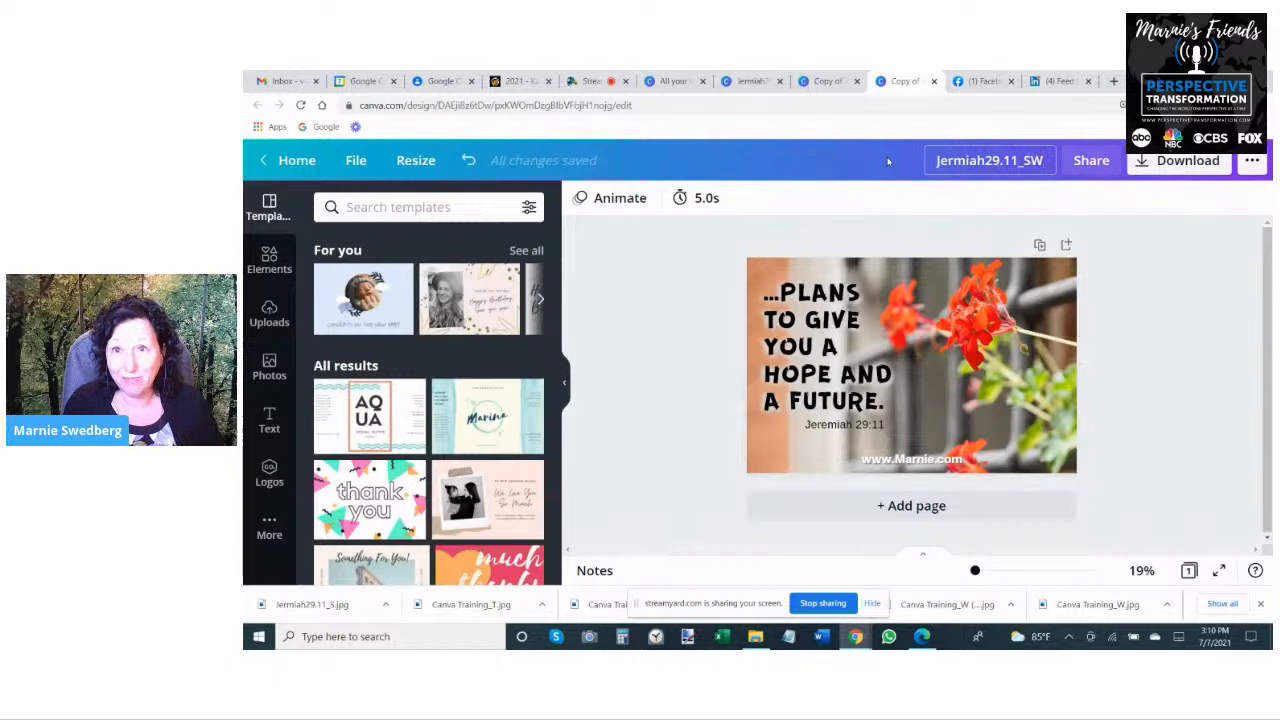
{"action": "key", "text": "BackSpace"}
{"action": "key", "text": "BackSpace"}
{"action": "type", "text": "W"}
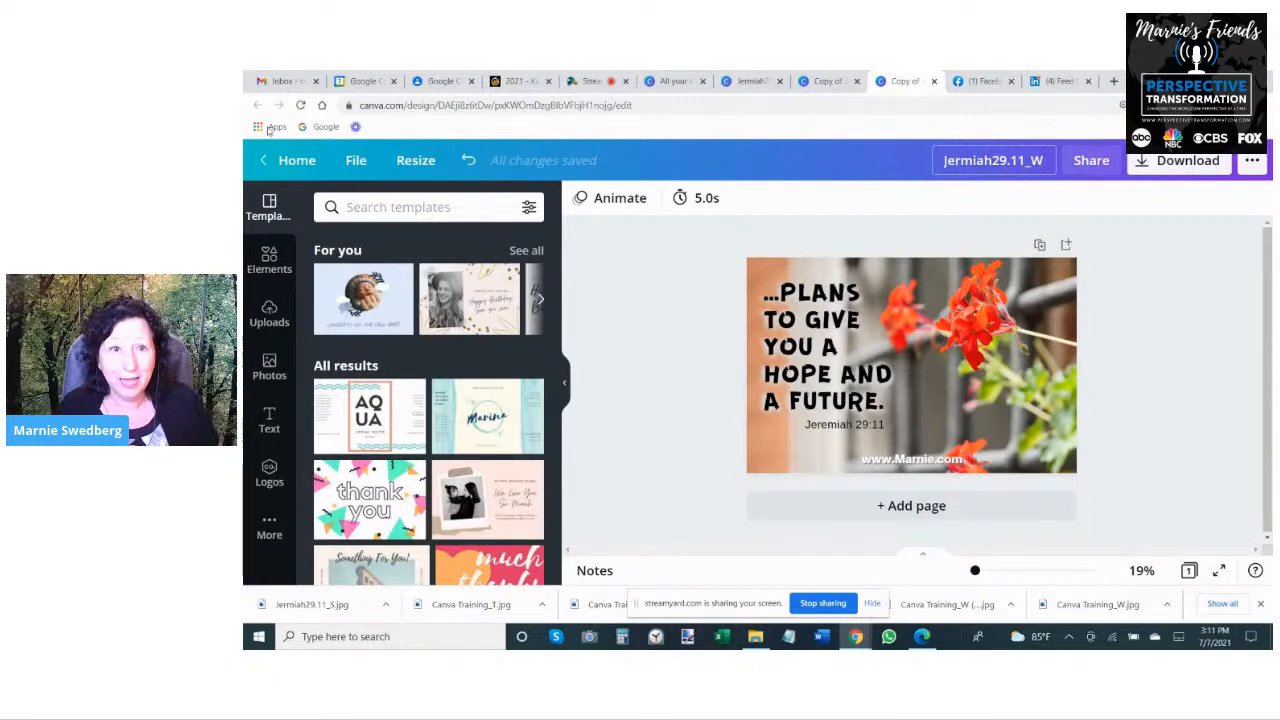
{"action": "left_click", "coordinate": [356, 160]}
{"action": "left_click", "coordinate": [423, 437]}
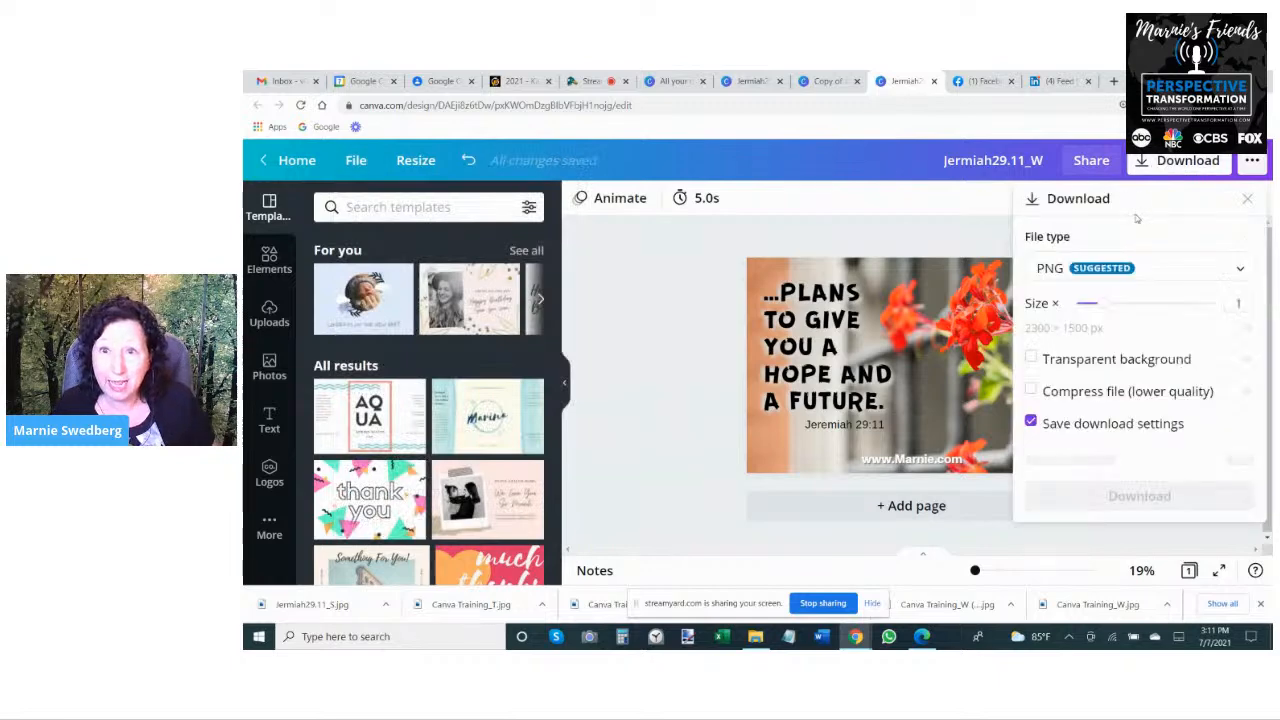
- Download the wide design as a JPG at quality 100
{"action": "left_click", "coordinate": [1183, 160]}
{"action": "left_click", "coordinate": [1110, 274]}
{"action": "left_click", "coordinate": [1110, 295]}
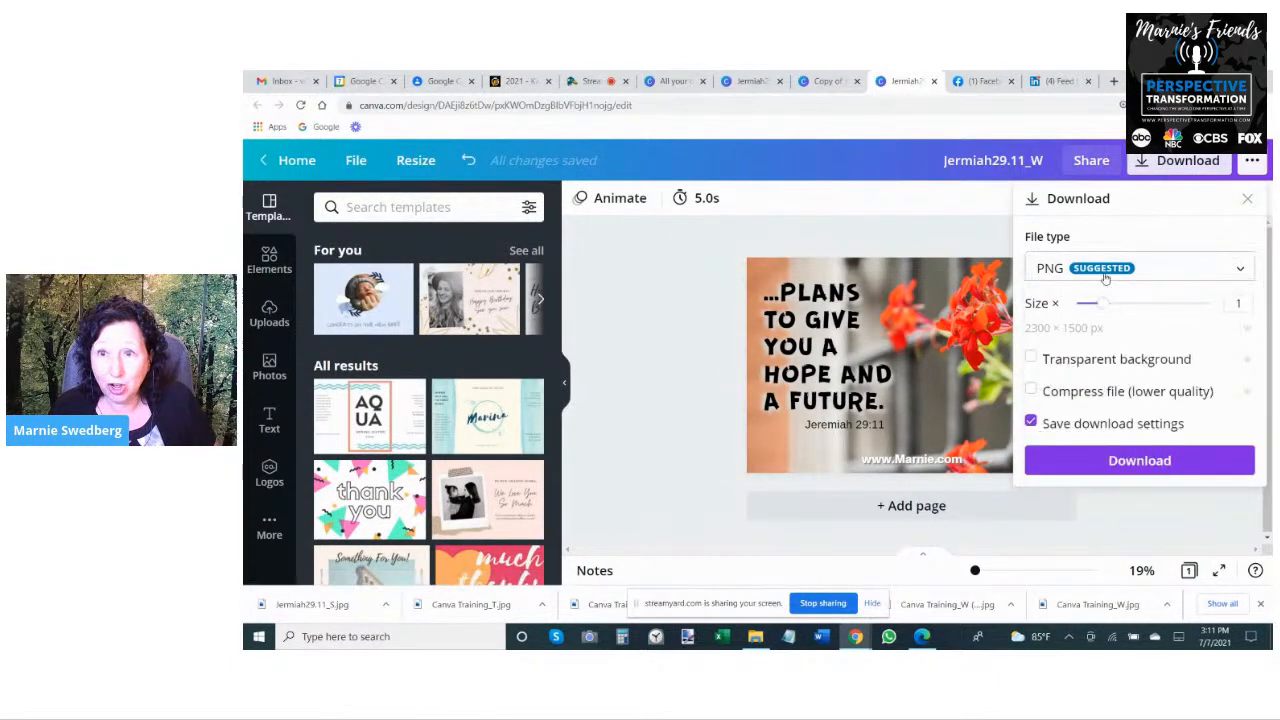
{"action": "left_click", "coordinate": [1108, 278]}
{"action": "left_click", "coordinate": [1101, 318]}
{"action": "left_click_drag", "start_coordinate": [1186, 362], "coordinate": [1209, 359]}
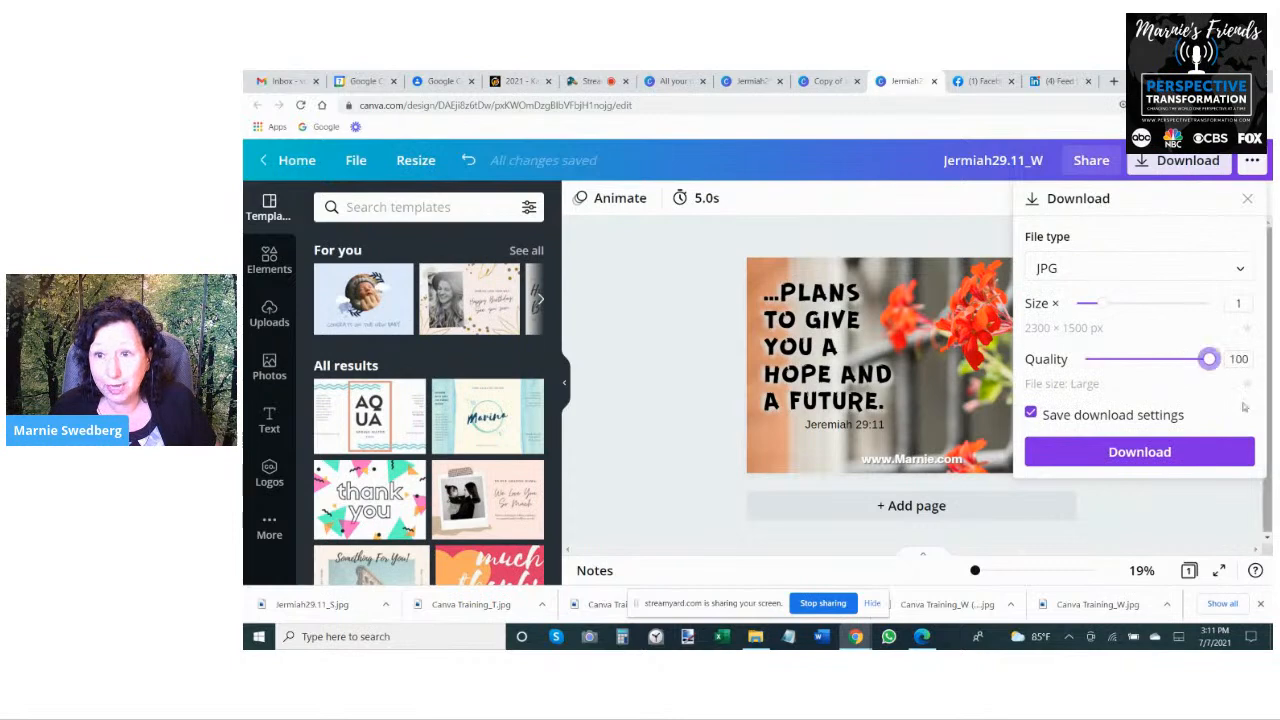
{"action": "left_click", "coordinate": [1139, 452]}
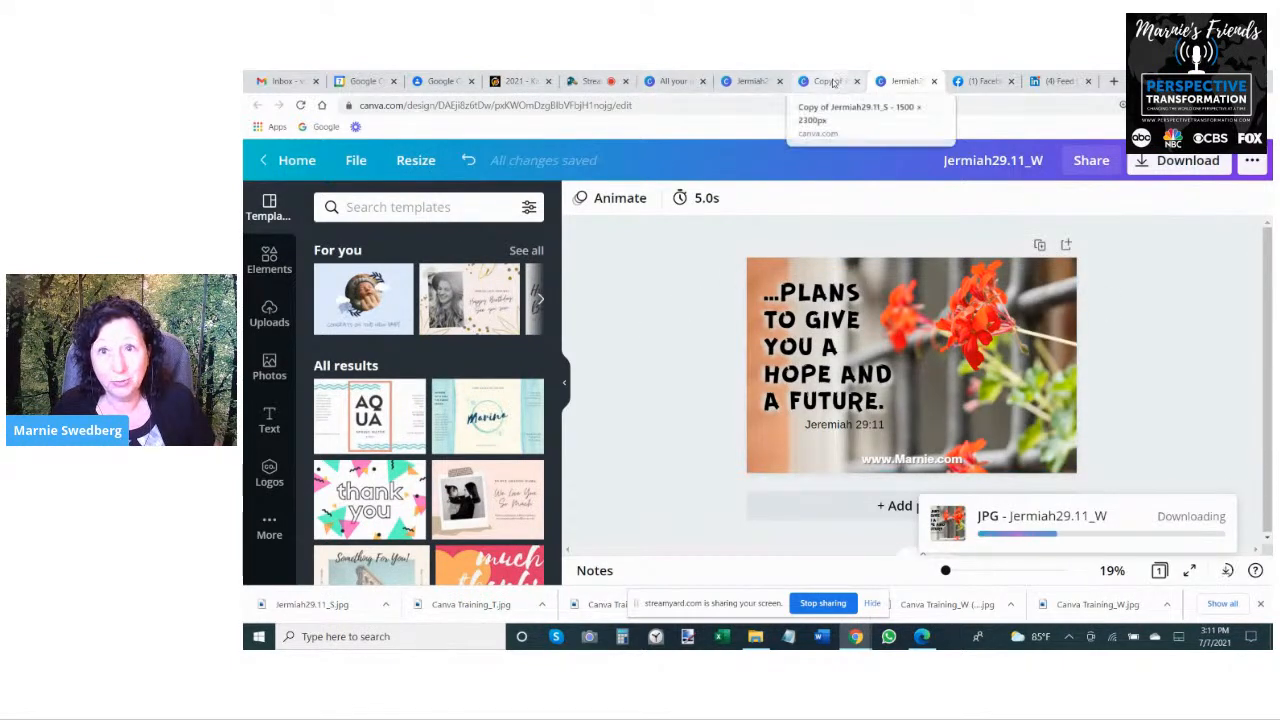
- Switch to the 1500 x 2300 px copy and rename it as Jermiah29.11_T
{"action": "left_click", "coordinate": [752, 81]}
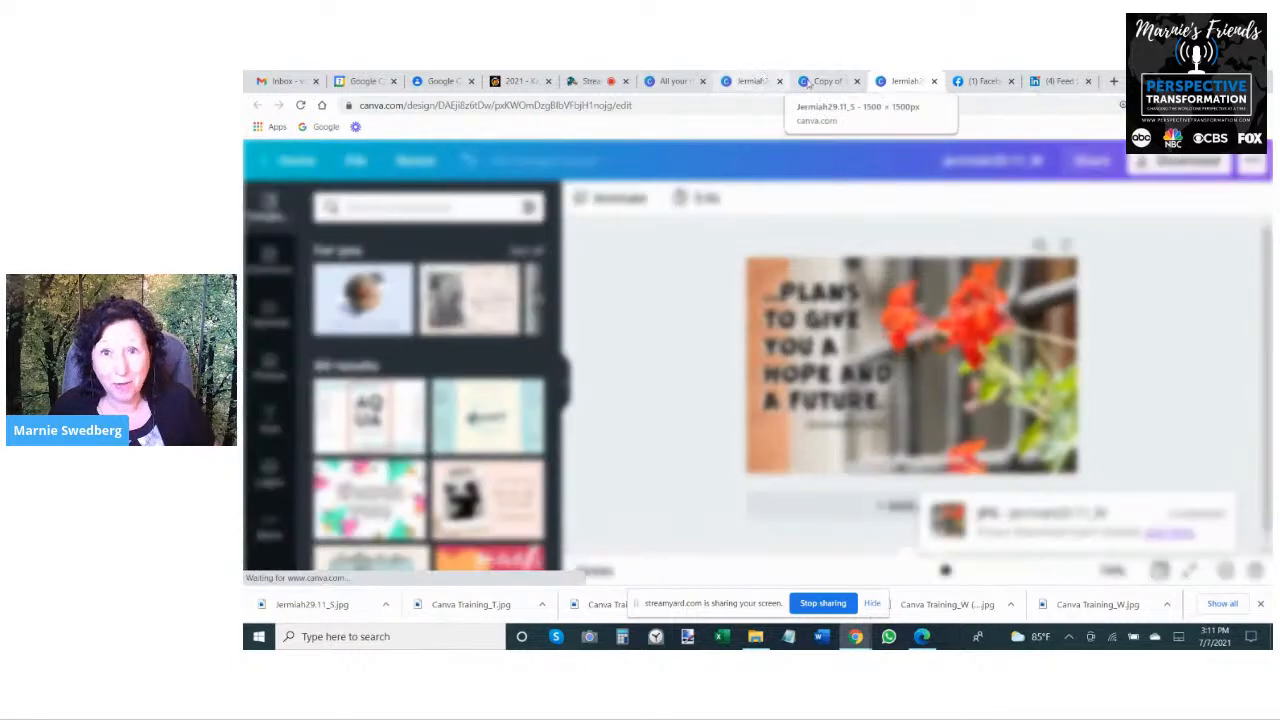
{"action": "left_click", "coordinate": [826, 81]}
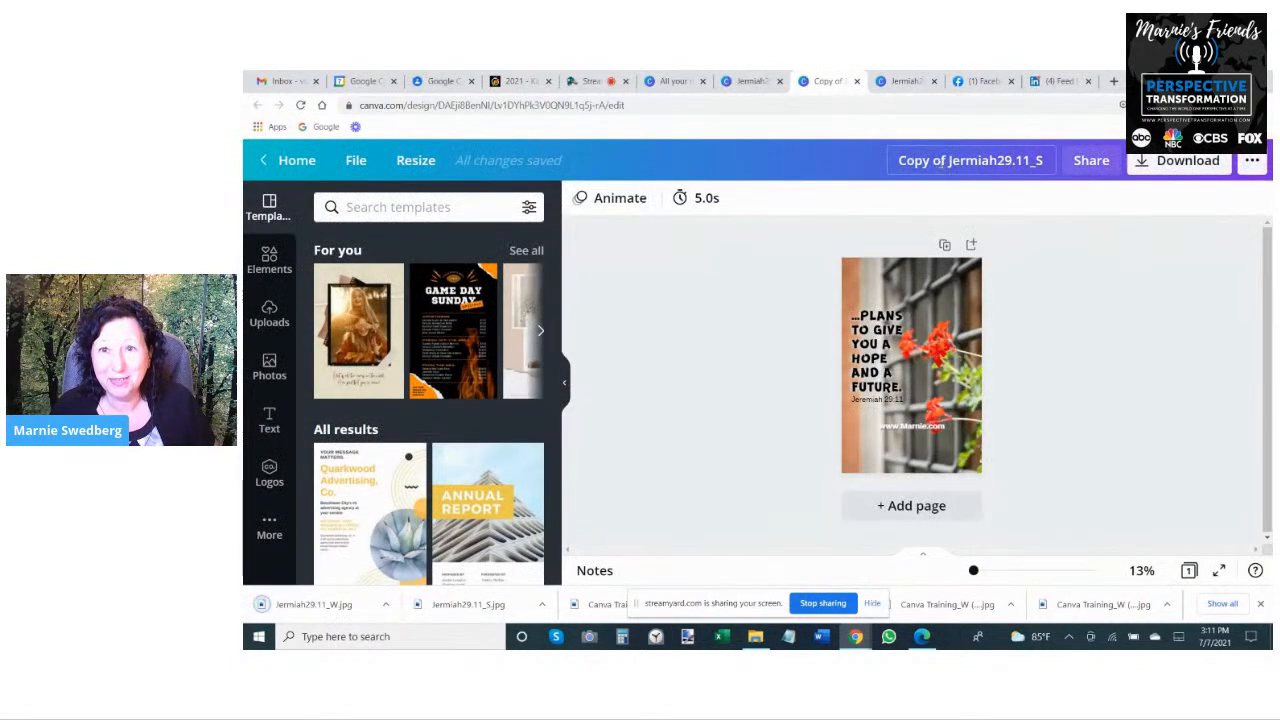
{"action": "key", "text": "BackSpace"}
{"action": "key", "text": "BackSpace"}
{"action": "type", "text": "T"}
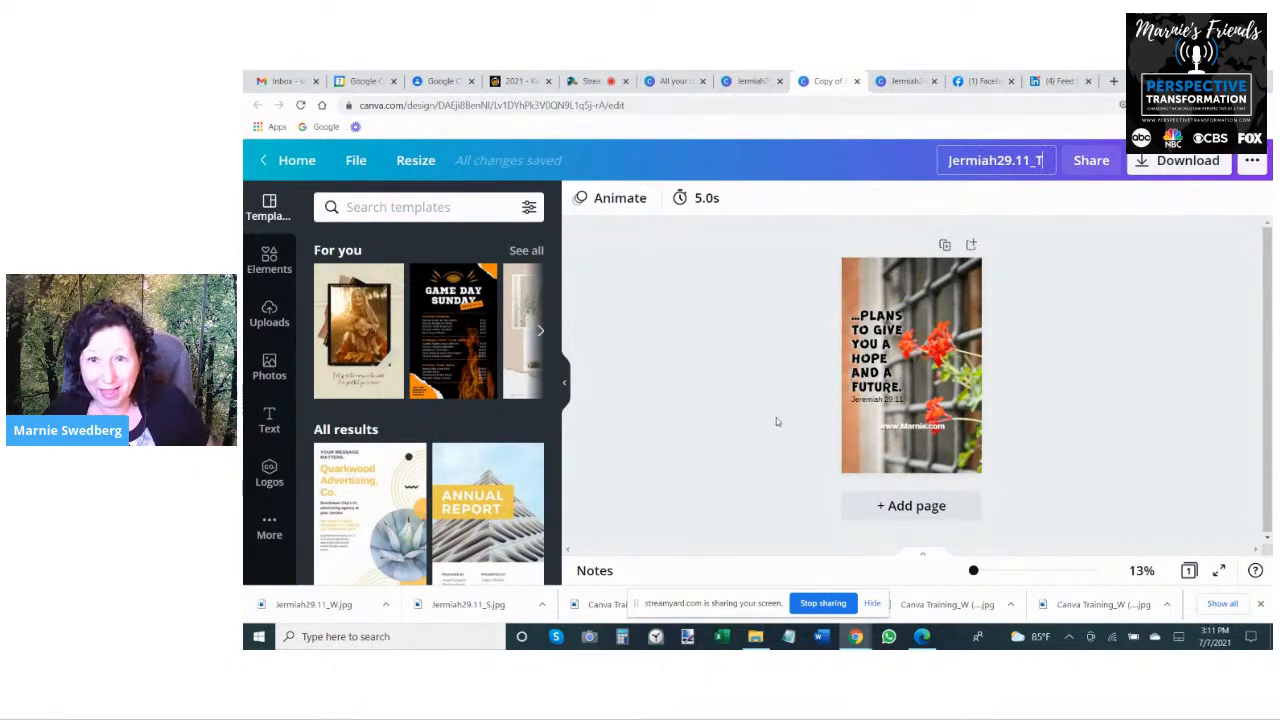
- Move the website text to the tall page's bottom edge and place the verse at the top, widened to wrap onto three lines
{"action": "left_click_drag", "start_coordinate": [916, 465], "coordinate": [916, 462]}
{"action": "left_click", "coordinate": [884, 340]}
{"action": "left_click_drag", "start_coordinate": [884, 335], "coordinate": [969, 316]}
{"action": "key", "text": "Delete"}
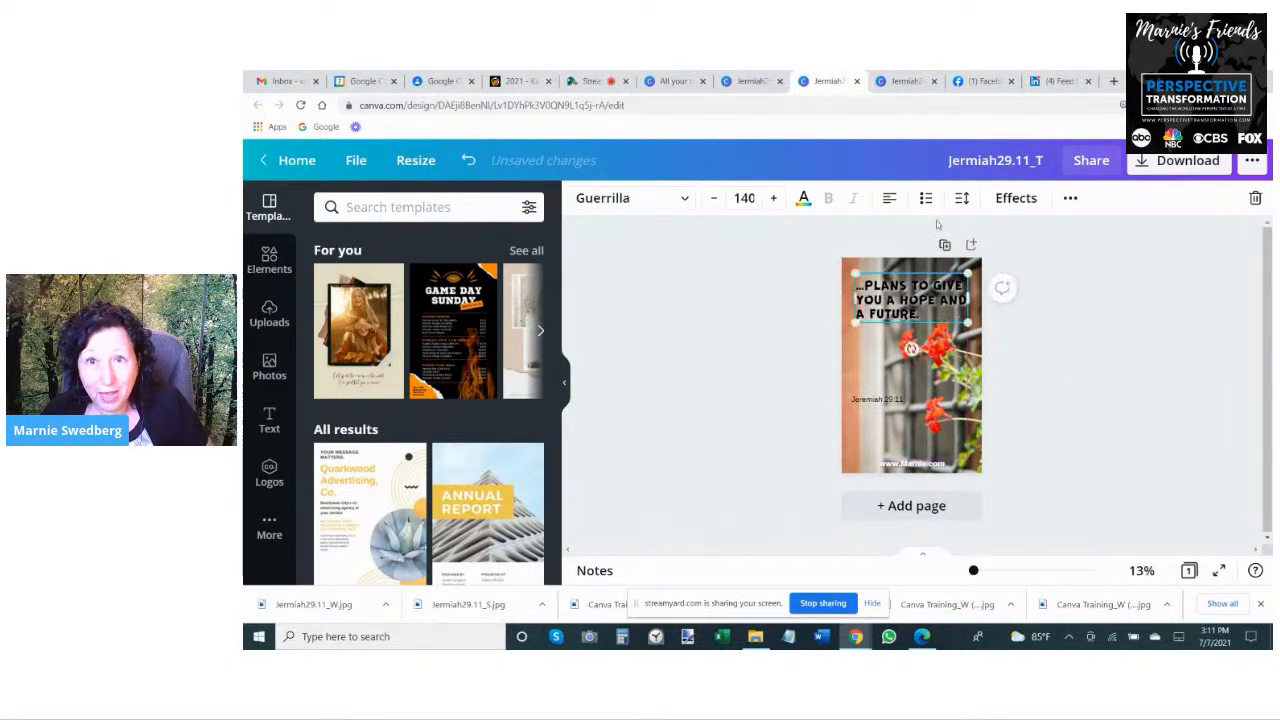
- Center-align the verse text and nudge its box slightly left at the top of the tall page
{"action": "left_click", "coordinate": [888, 199]}
{"action": "left_click", "coordinate": [1169, 366]}
{"action": "left_click_drag", "start_coordinate": [918, 301], "coordinate": [914, 300]}
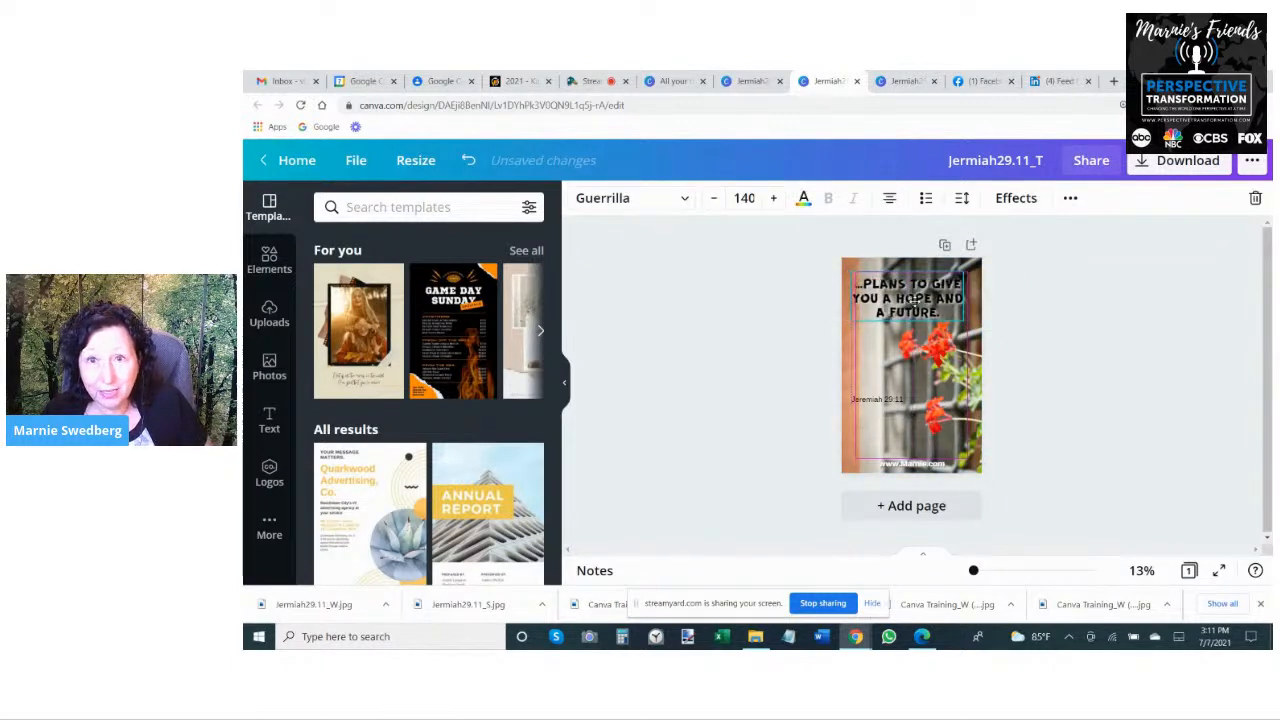
- Recolor the tall page's verse text white with a black shadow and shift its box slightly right
{"action": "left_click", "coordinate": [803, 198]}
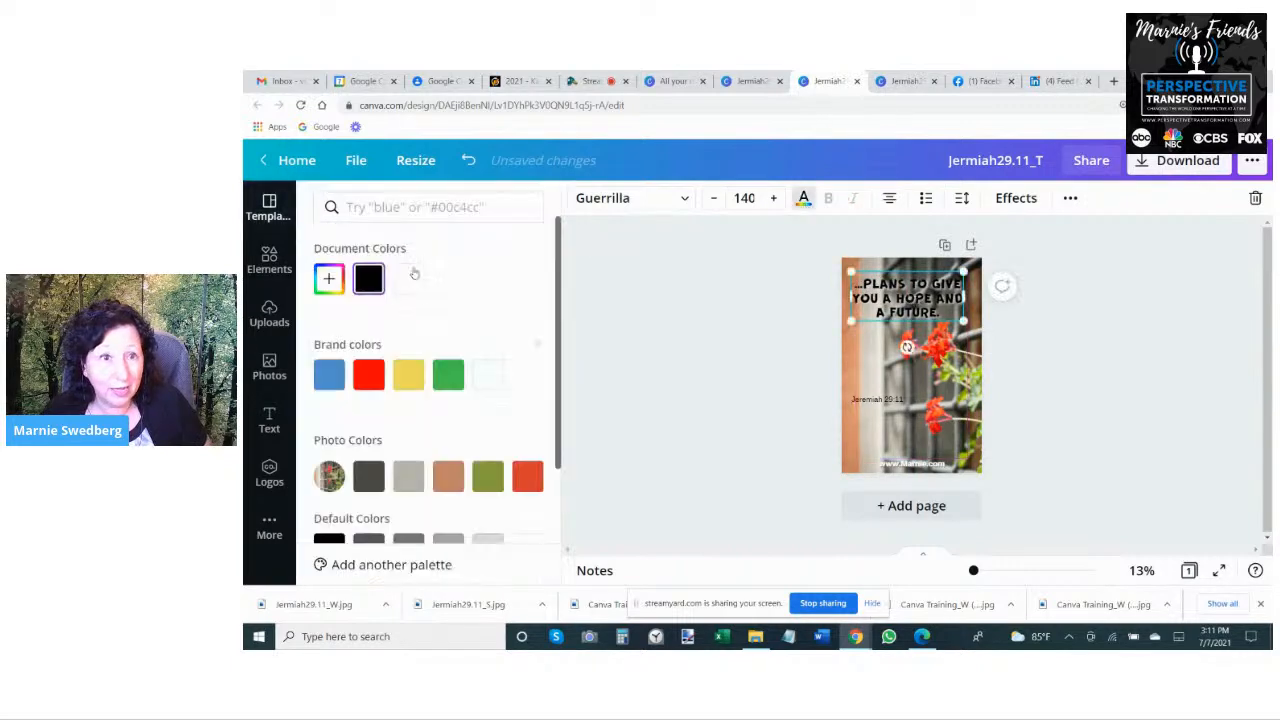
{"action": "left_click", "coordinate": [406, 280]}
{"action": "left_click", "coordinate": [1016, 198]}
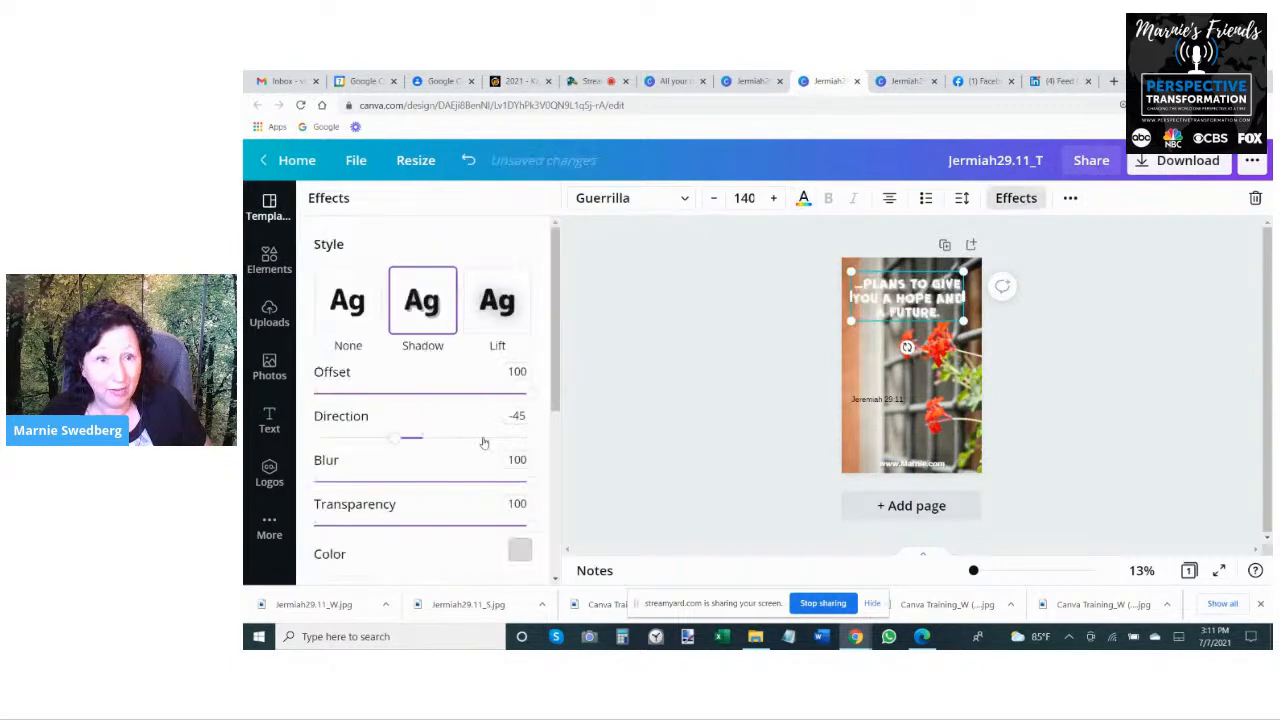
{"action": "left_click", "coordinate": [519, 550]}
{"action": "left_click", "coordinate": [361, 338]}
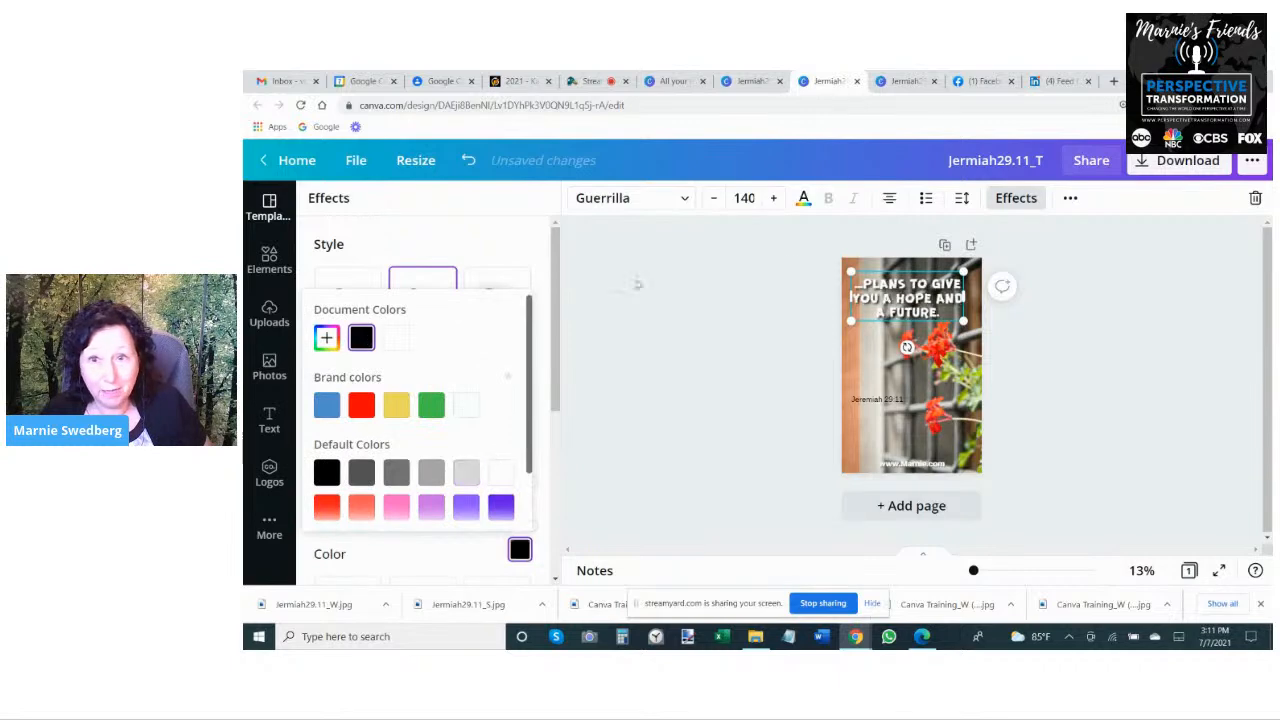
{"action": "left_click", "coordinate": [1048, 371]}
{"action": "left_click_drag", "start_coordinate": [870, 293], "coordinate": [926, 291]}
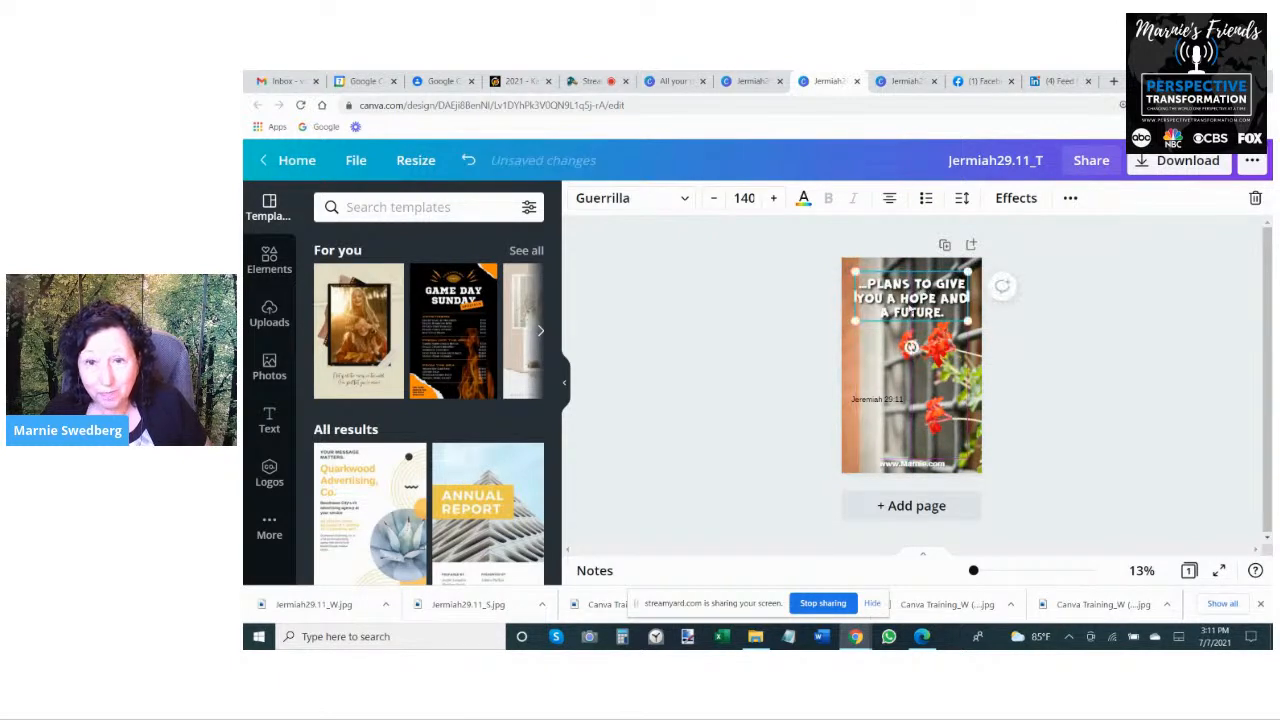
- Place the Jeremiah 29:11 reference centered just below the verse and color it white
{"action": "left_click_drag", "start_coordinate": [887, 399], "coordinate": [951, 326]}
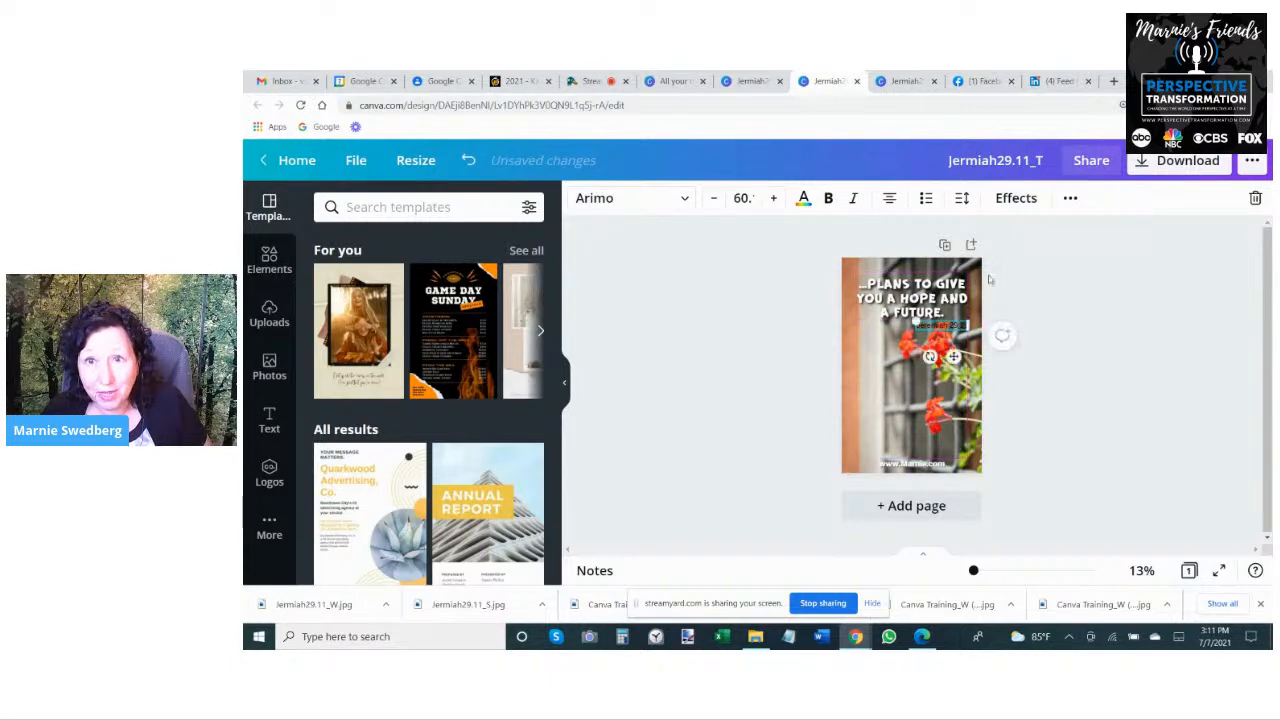
{"action": "left_click", "coordinate": [803, 198]}
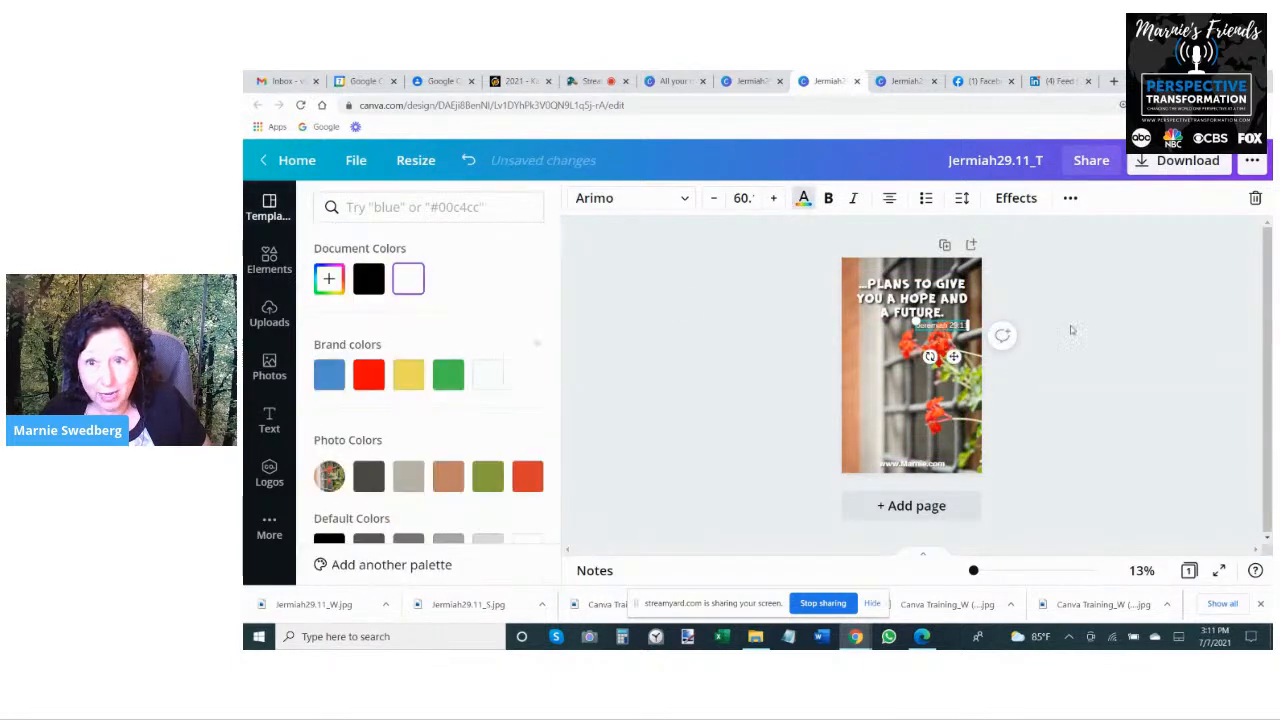
{"action": "left_click", "coordinate": [1107, 332]}
{"action": "left_click_drag", "start_coordinate": [940, 329], "coordinate": [910, 328]}
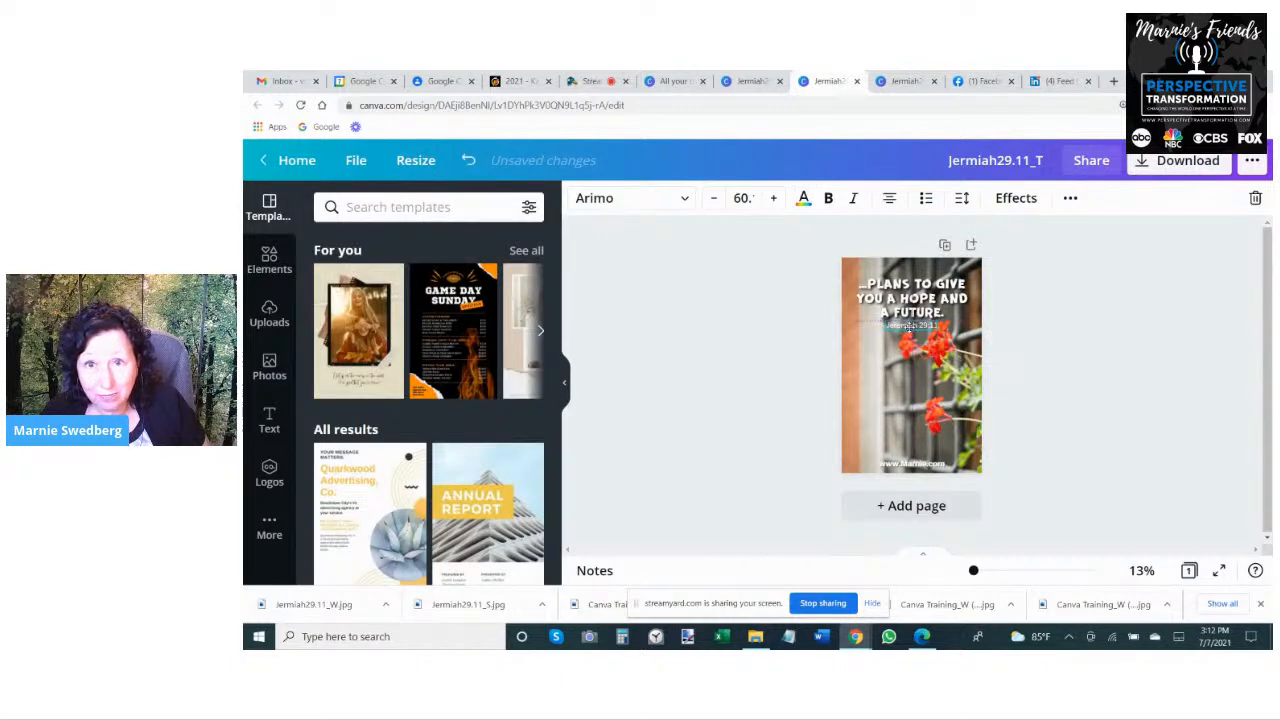
{"action": "left_click", "coordinate": [1006, 345]}
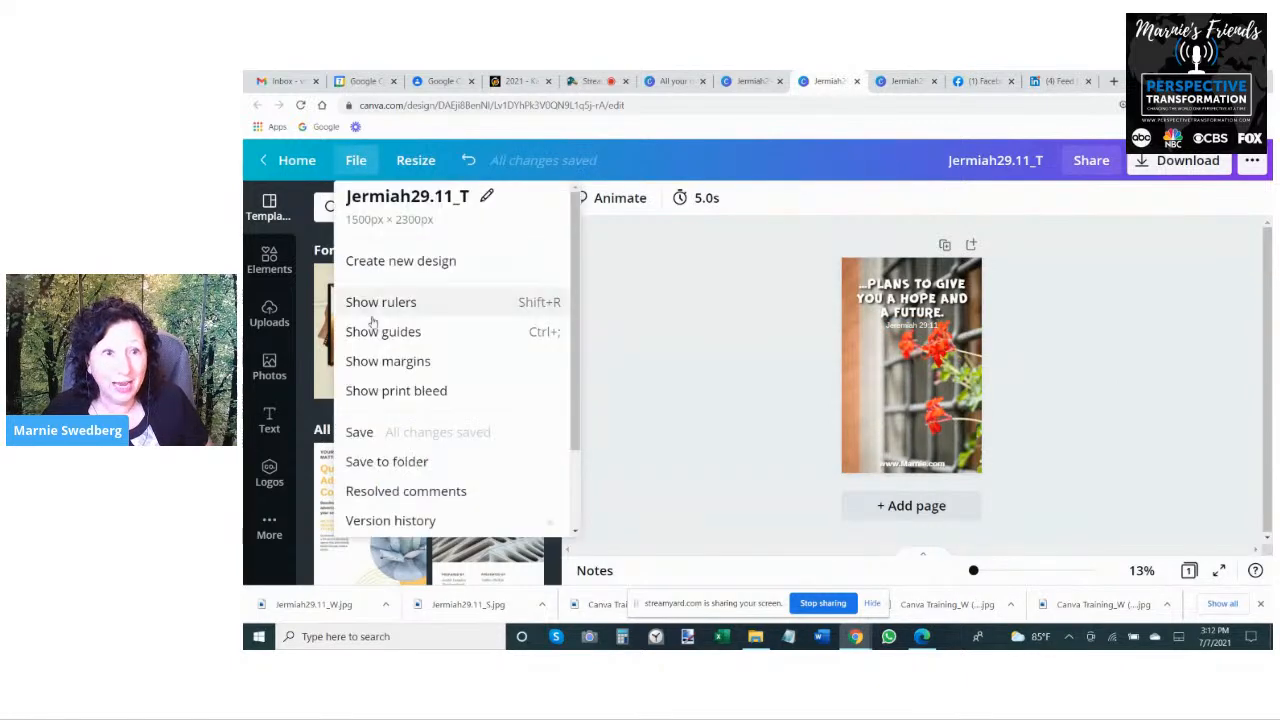
- Save the tall design and download it as a JPG with raised quality
{"action": "left_click", "coordinate": [401, 433]}
{"action": "left_click", "coordinate": [1163, 165]}
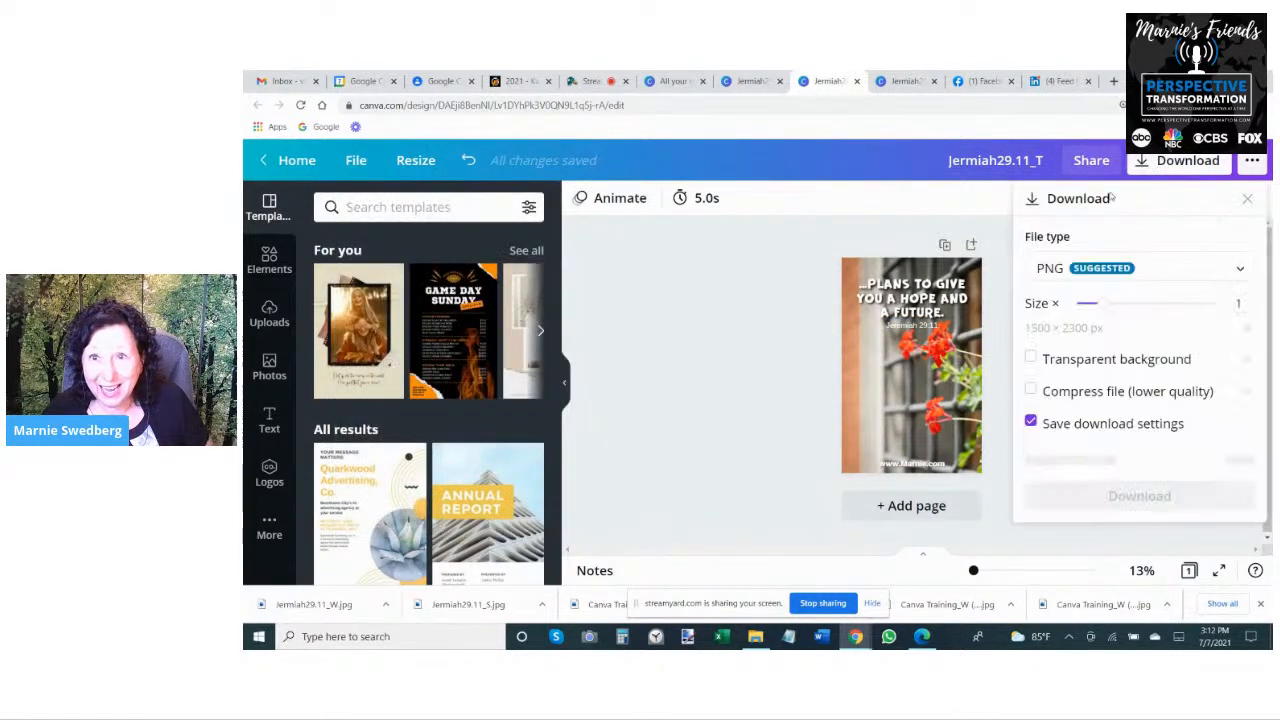
{"action": "left_click", "coordinate": [1130, 268]}
{"action": "left_click", "coordinate": [1089, 320]}
{"action": "left_click_drag", "start_coordinate": [1190, 369], "coordinate": [1210, 362]}
{"action": "left_click", "coordinate": [1201, 450]}
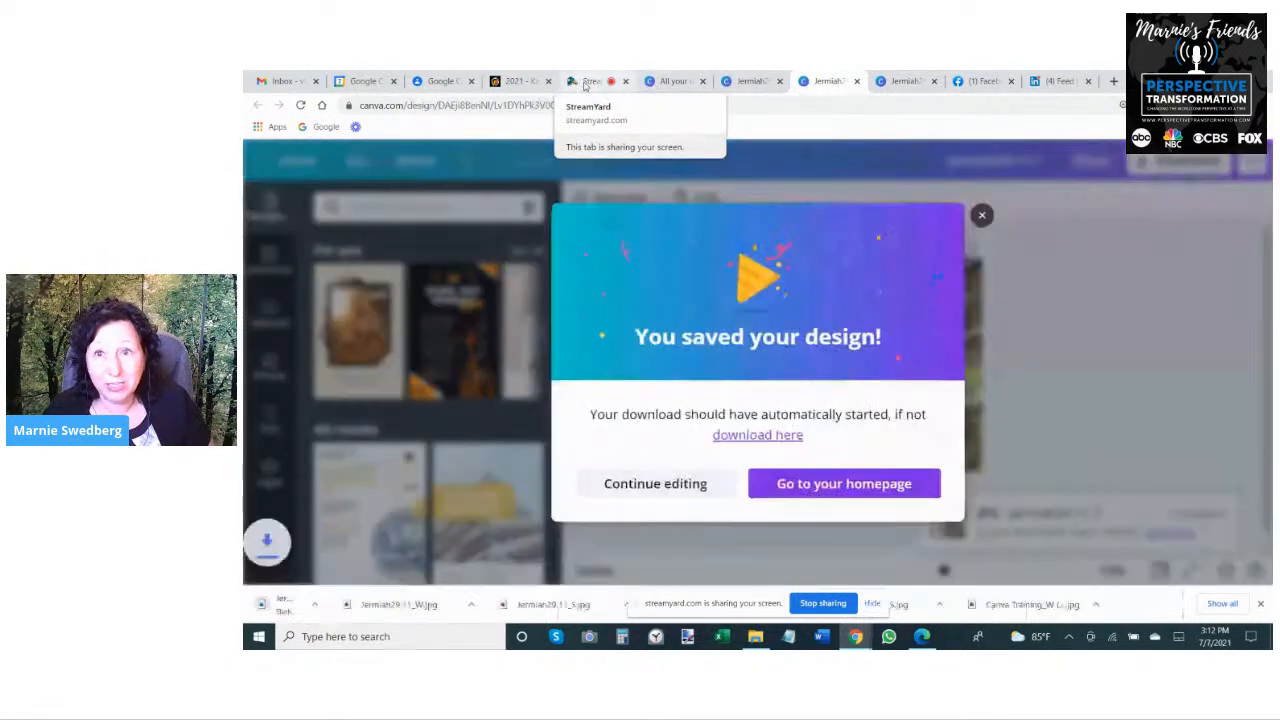
{"action": "left_click", "coordinate": [586, 84]}
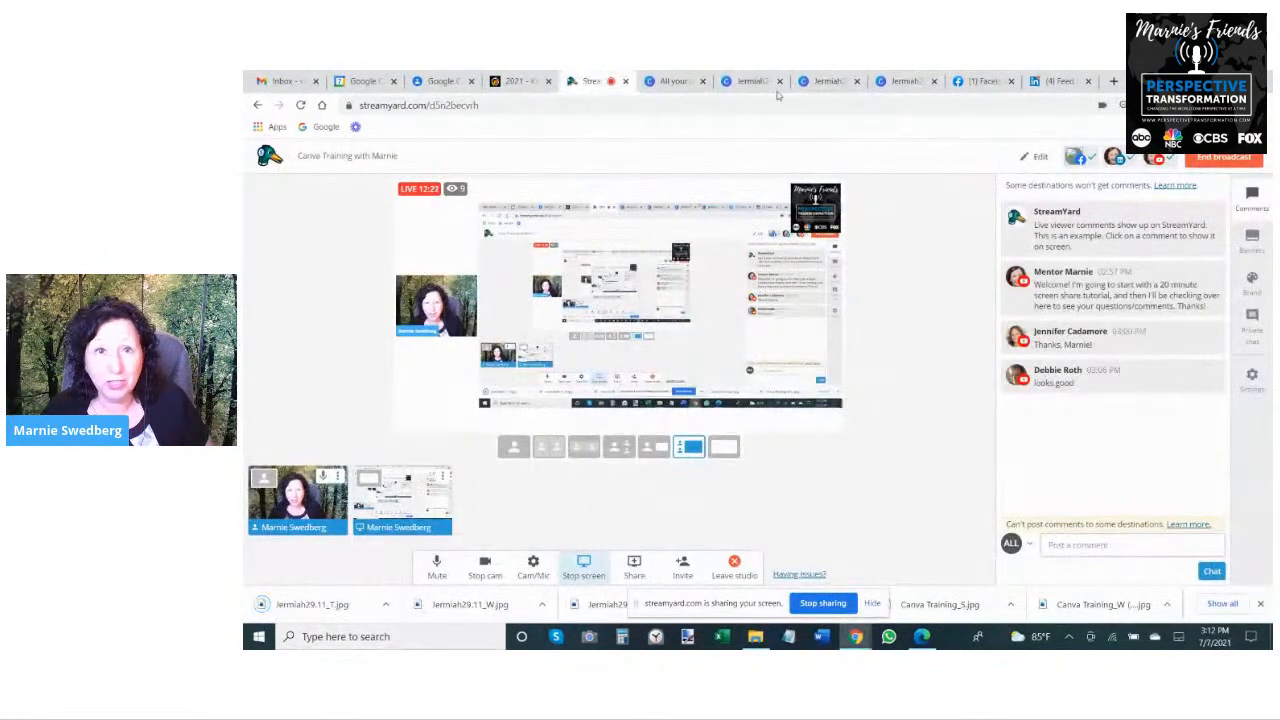
{"action": "left_click", "coordinate": [675, 83]}
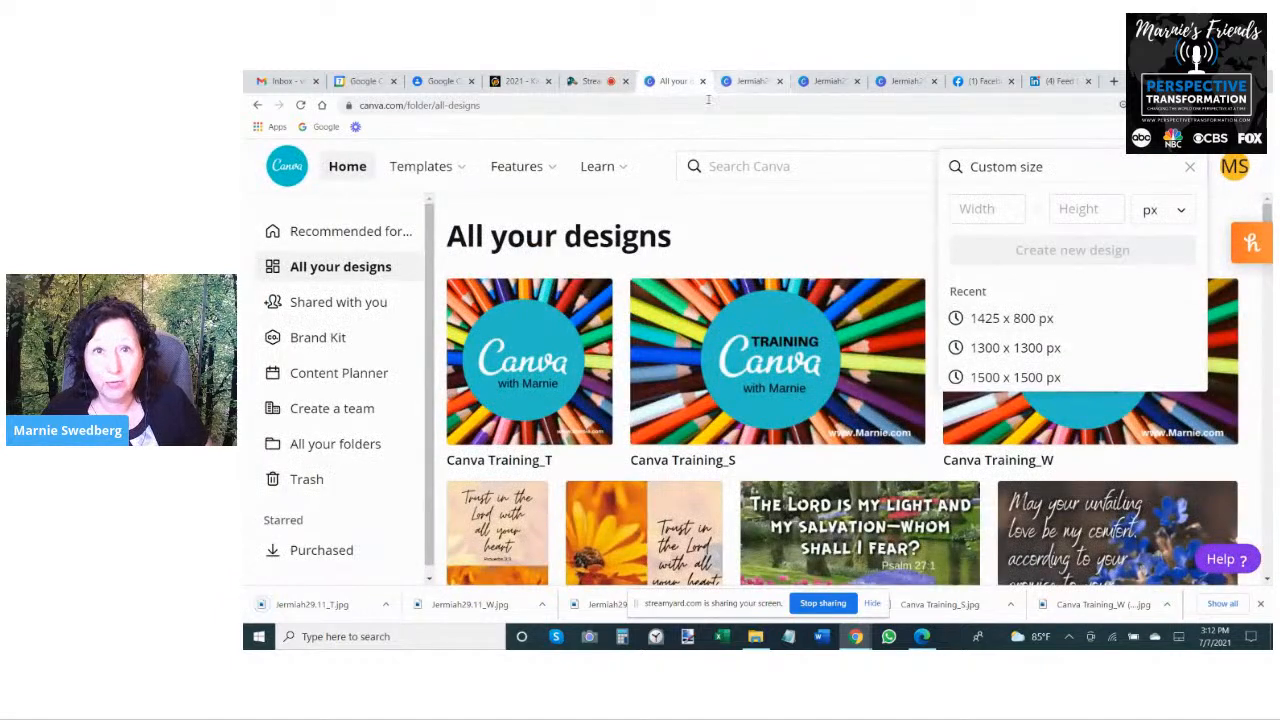
{"action": "left_click", "coordinate": [743, 84]}
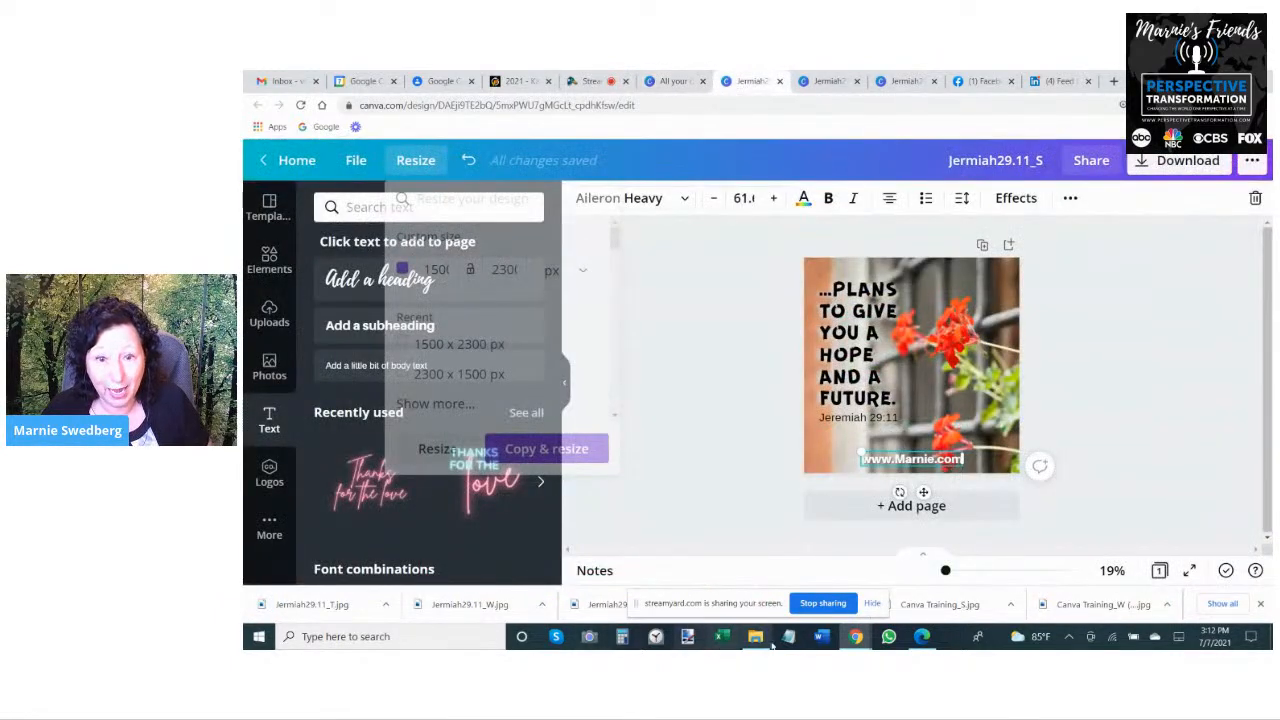
- Switch to File Explorer and expand the Social Sharing folder with its Ready and Recently Used subfolders in the folder tree
{"action": "left_click", "coordinate": [756, 637]}
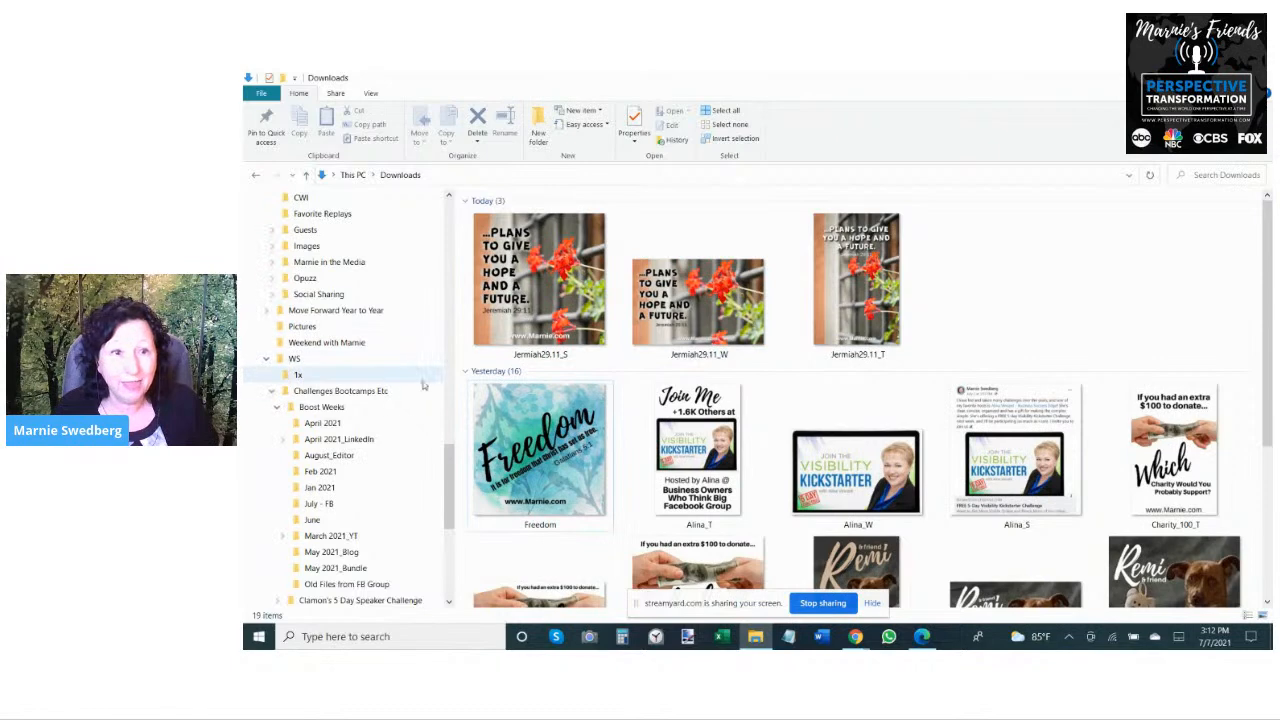
{"action": "left_click_drag", "start_coordinate": [452, 465], "coordinate": [448, 400]}
{"action": "scroll", "coordinate": [300, 252], "scroll_direction": "down", "scroll_amount": 4}
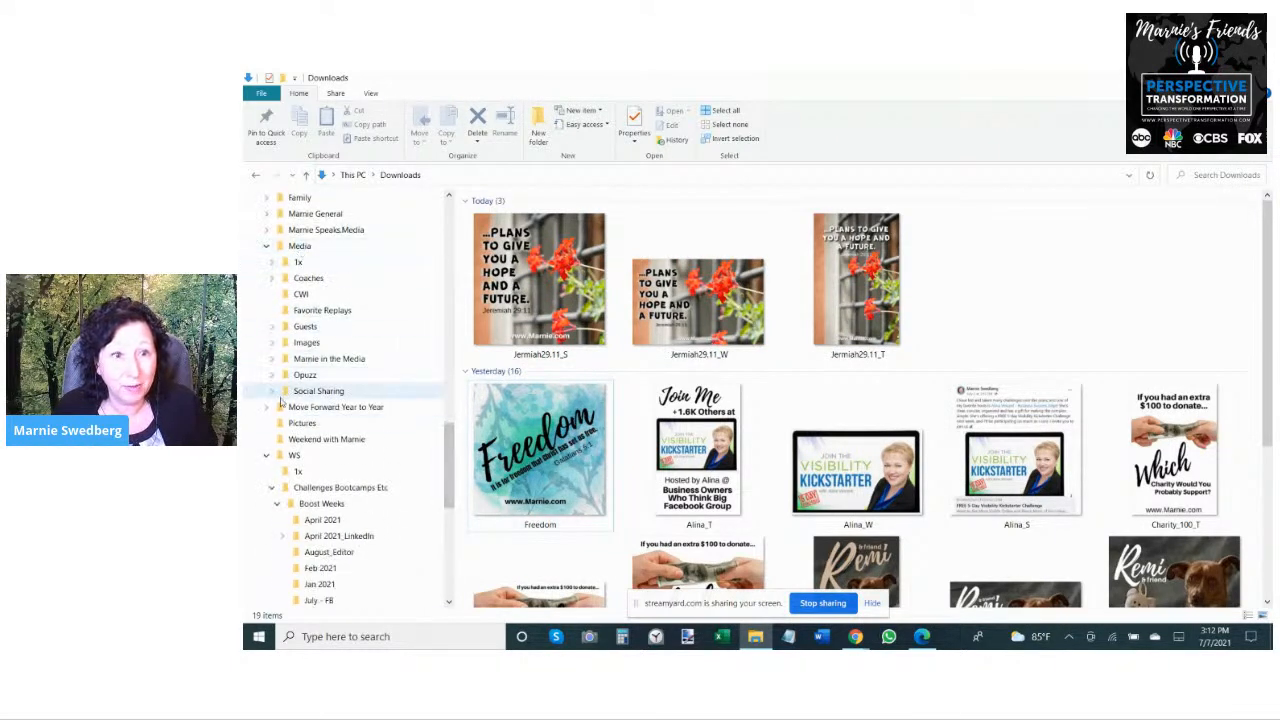
{"action": "left_click", "coordinate": [272, 394]}
{"action": "scroll", "coordinate": [312, 430], "scroll_direction": "down", "scroll_amount": 3}
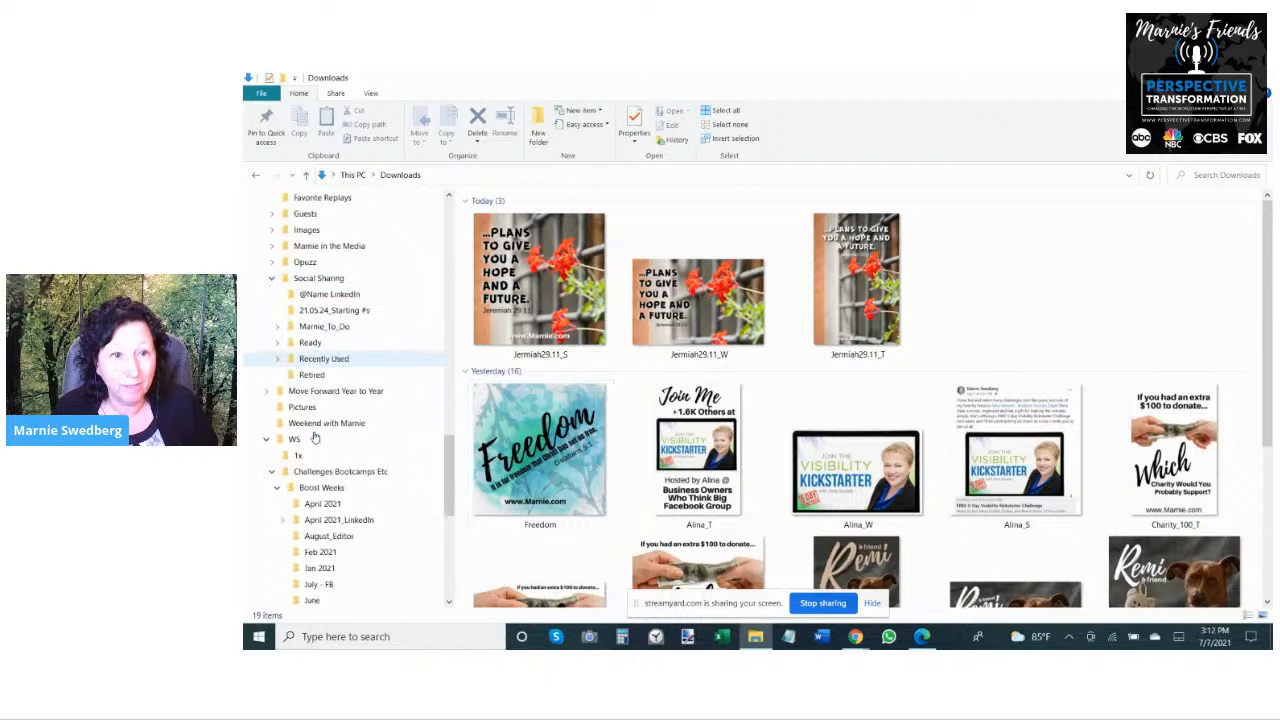
{"action": "scroll", "coordinate": [312, 427], "scroll_direction": "down", "scroll_amount": 1}
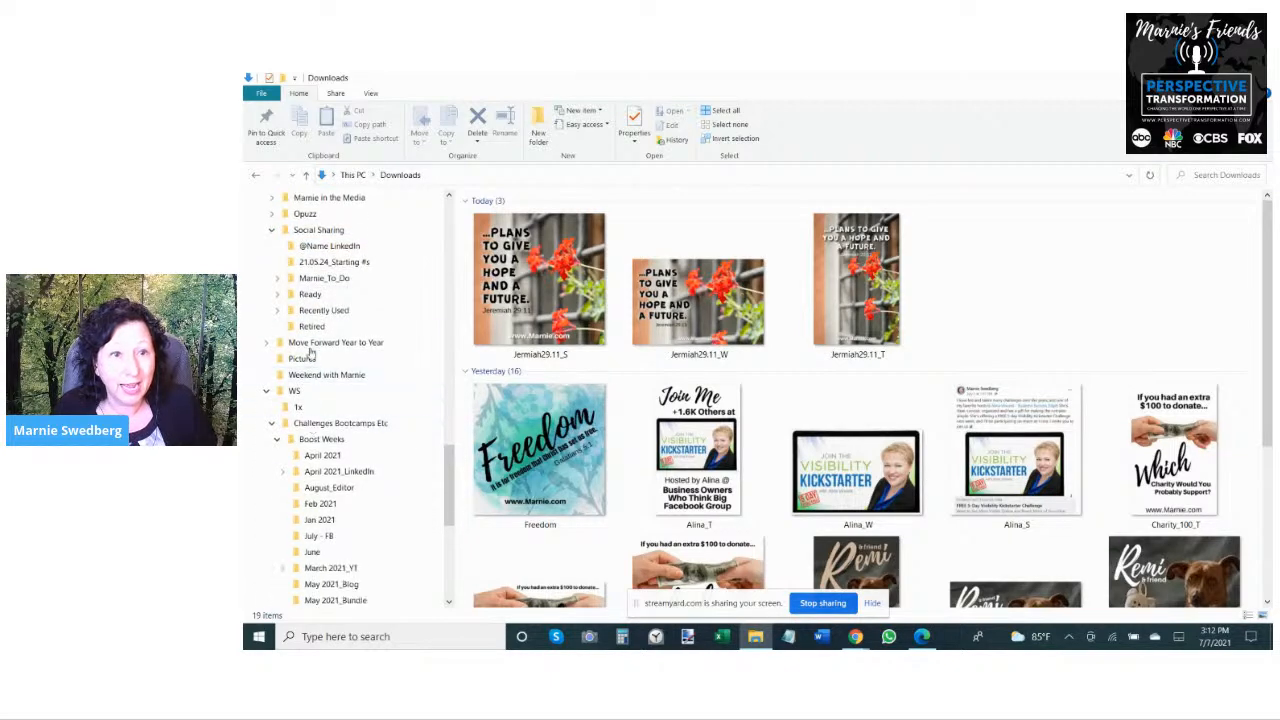
{"action": "left_click", "coordinate": [276, 295]}
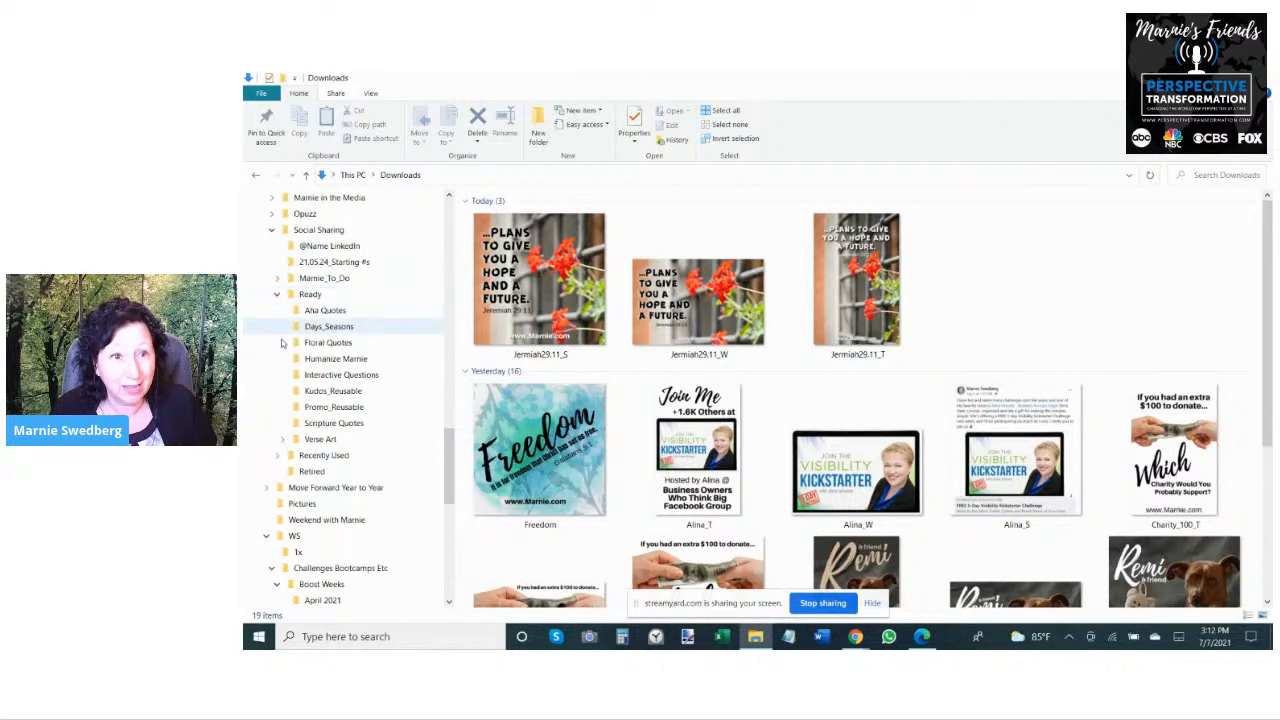
{"action": "left_click", "coordinate": [282, 456]}
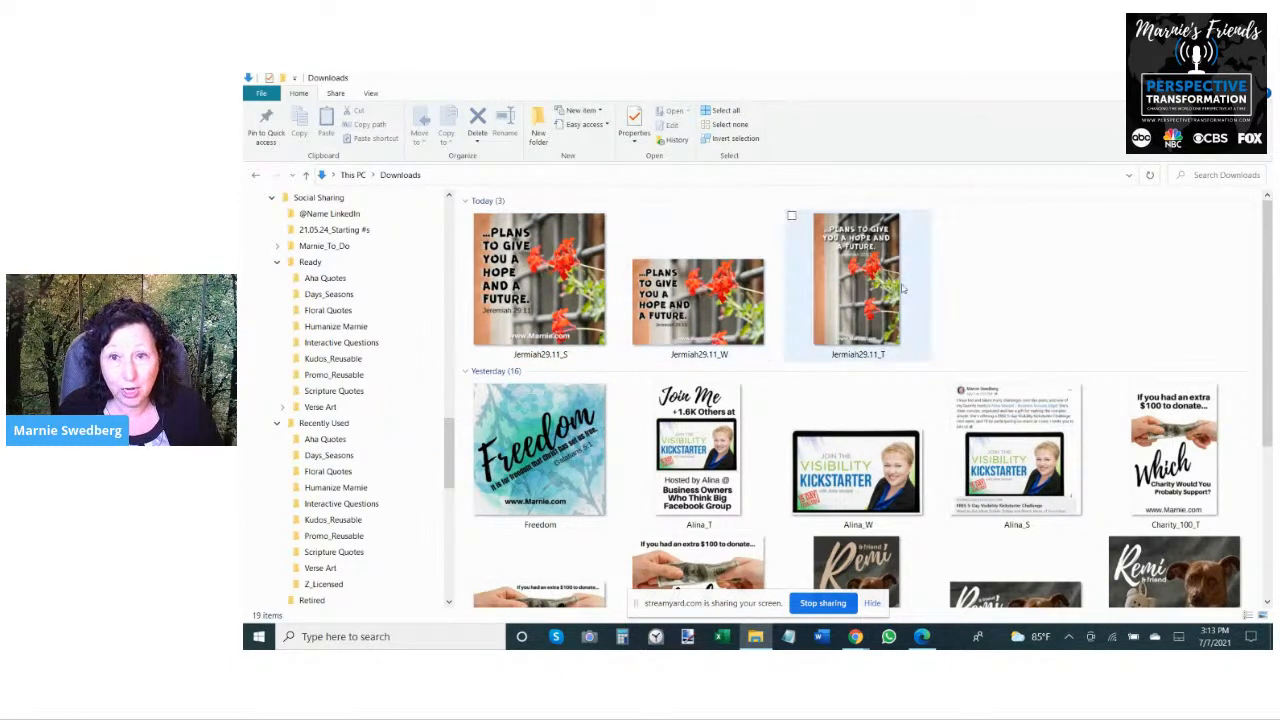
- Move the three Jermiah29.11 graphics (S, W and T) from Downloads into Ready's Floral Quotes folder
{"action": "left_click_drag", "start_coordinate": [961, 287], "coordinate": [484, 269]}
{"action": "left_click", "coordinate": [958, 275]}
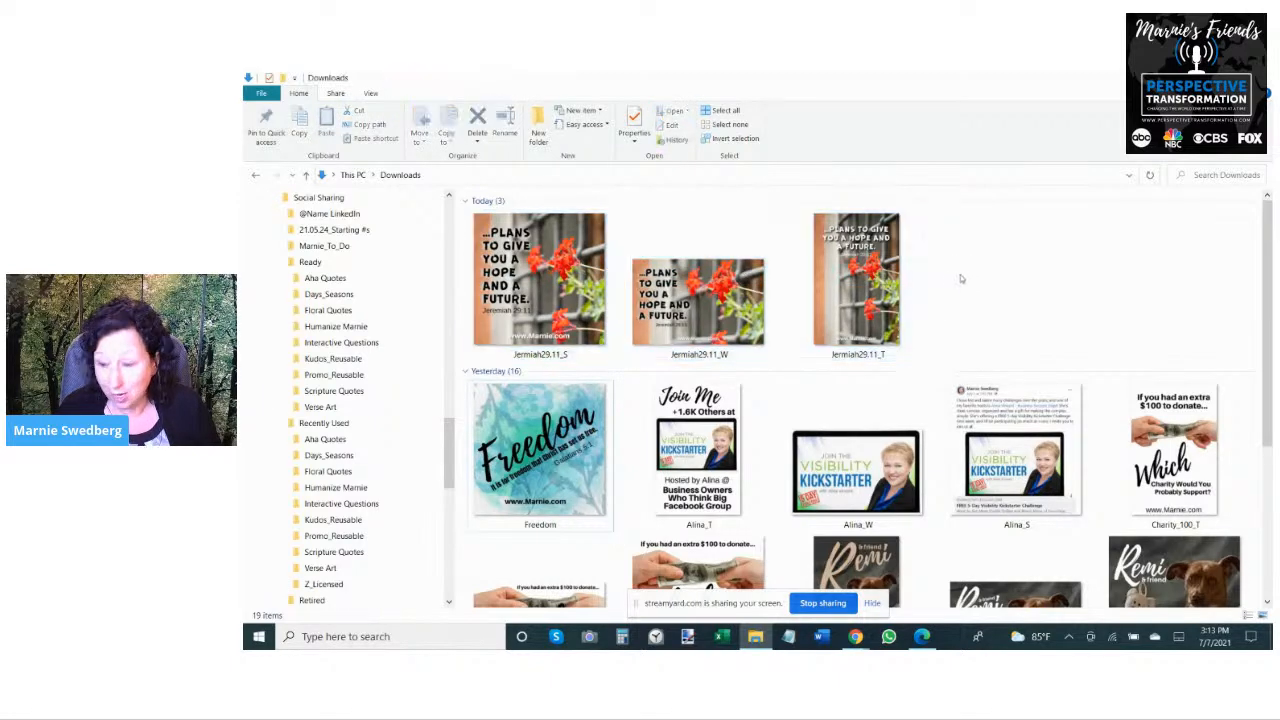
{"action": "left_click_drag", "start_coordinate": [936, 281], "coordinate": [484, 270]}
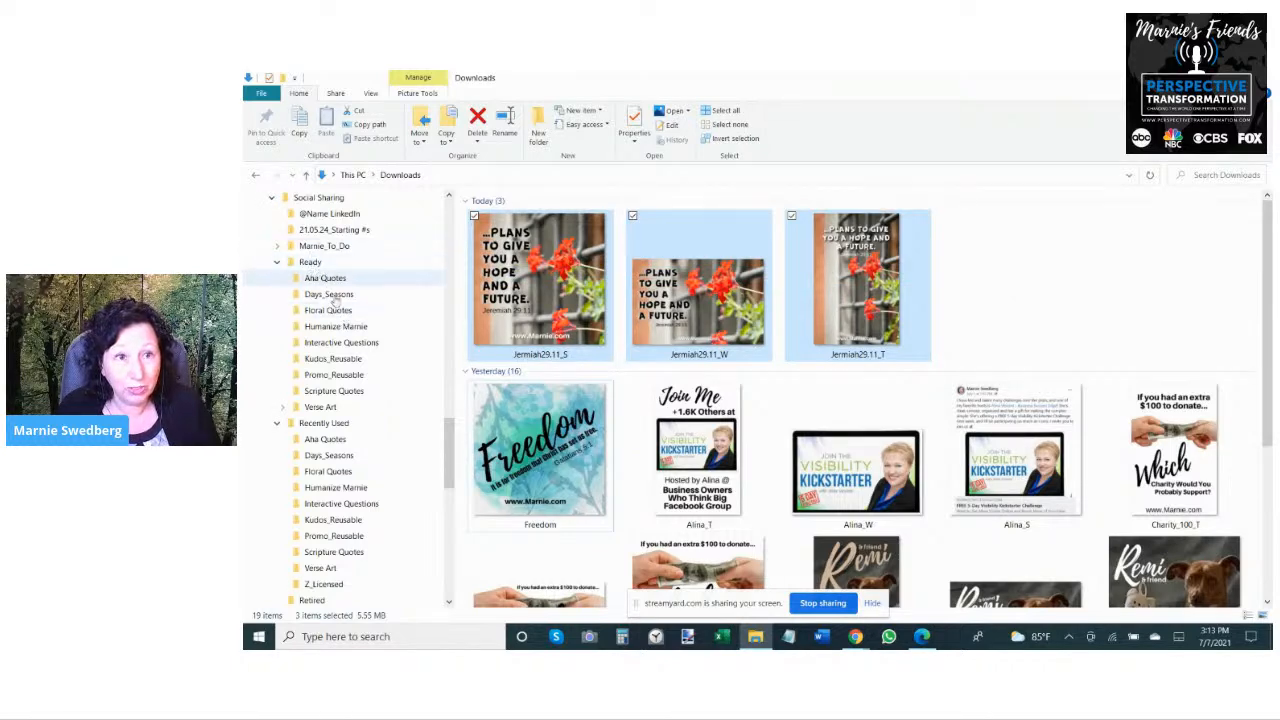
{"action": "left_click_drag", "start_coordinate": [523, 280], "coordinate": [402, 309]}
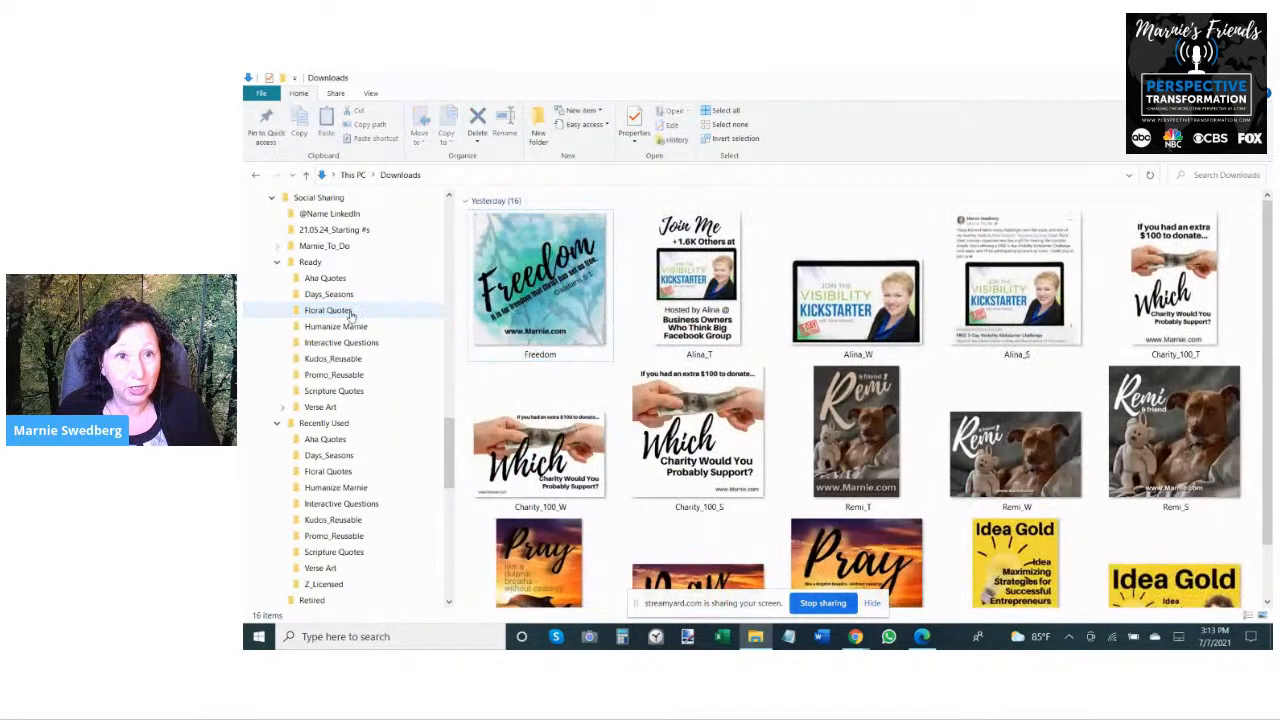
- Look through the graphics in the Floral Quotes folders under Ready and under Recently Used
{"action": "left_click", "coordinate": [348, 311]}
{"action": "scroll", "coordinate": [880, 315], "scroll_direction": "down", "scroll_amount": 3}
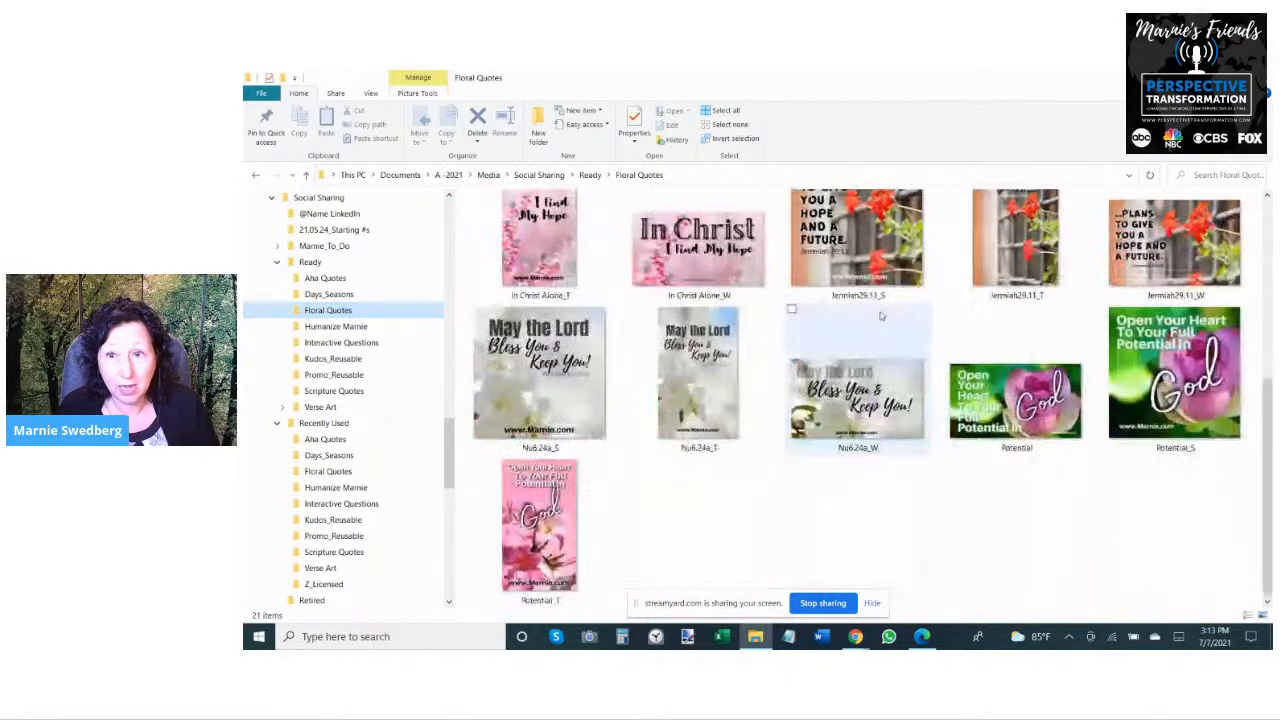
{"action": "scroll", "coordinate": [880, 315], "scroll_direction": "up", "scroll_amount": 3}
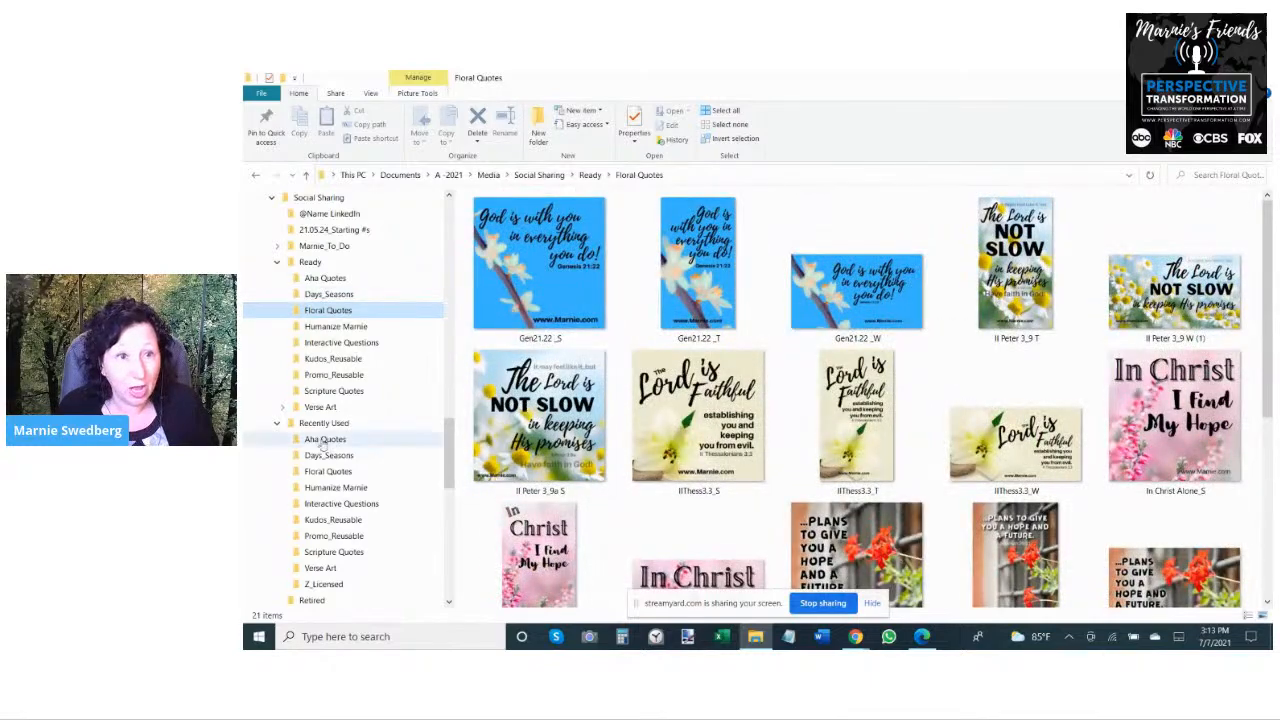
{"action": "left_click", "coordinate": [328, 471]}
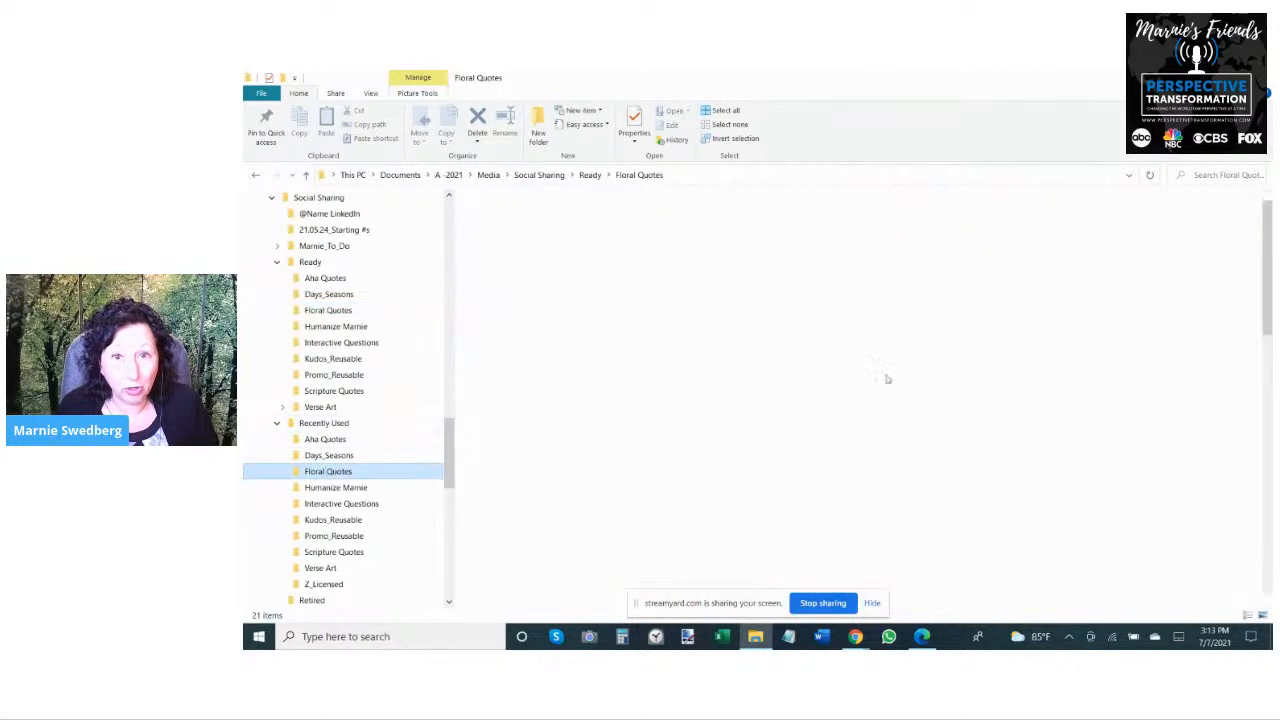
{"action": "scroll", "coordinate": [858, 375], "scroll_direction": "down", "scroll_amount": 3}
{"action": "scroll", "coordinate": [858, 375], "scroll_direction": "down", "scroll_amount": 2}
{"action": "scroll", "coordinate": [858, 375], "scroll_direction": "up", "scroll_amount": 6}
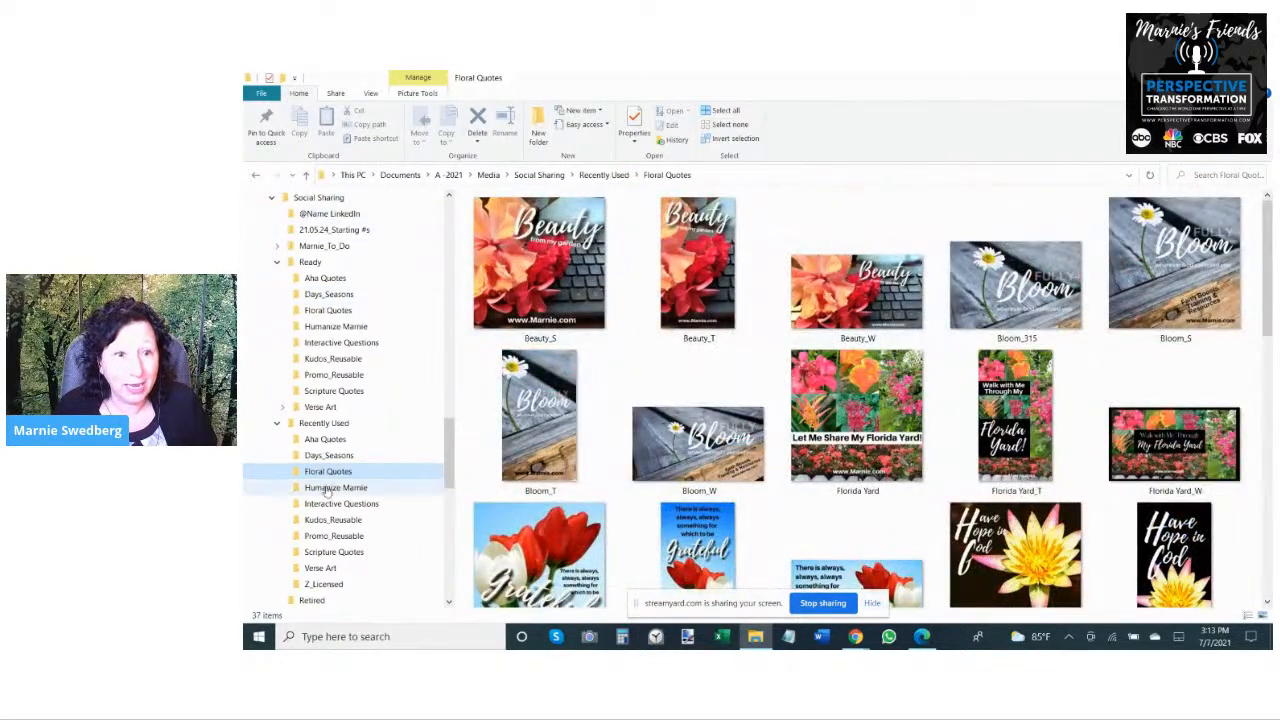
- Return to Downloads and move the three Visibility Kickstarter graphics into Ready's Kudos_Reusable folder
{"action": "scroll", "coordinate": [342, 490], "scroll_direction": "down", "scroll_amount": 3}
{"action": "scroll", "coordinate": [342, 503], "scroll_direction": "down", "scroll_amount": 8}
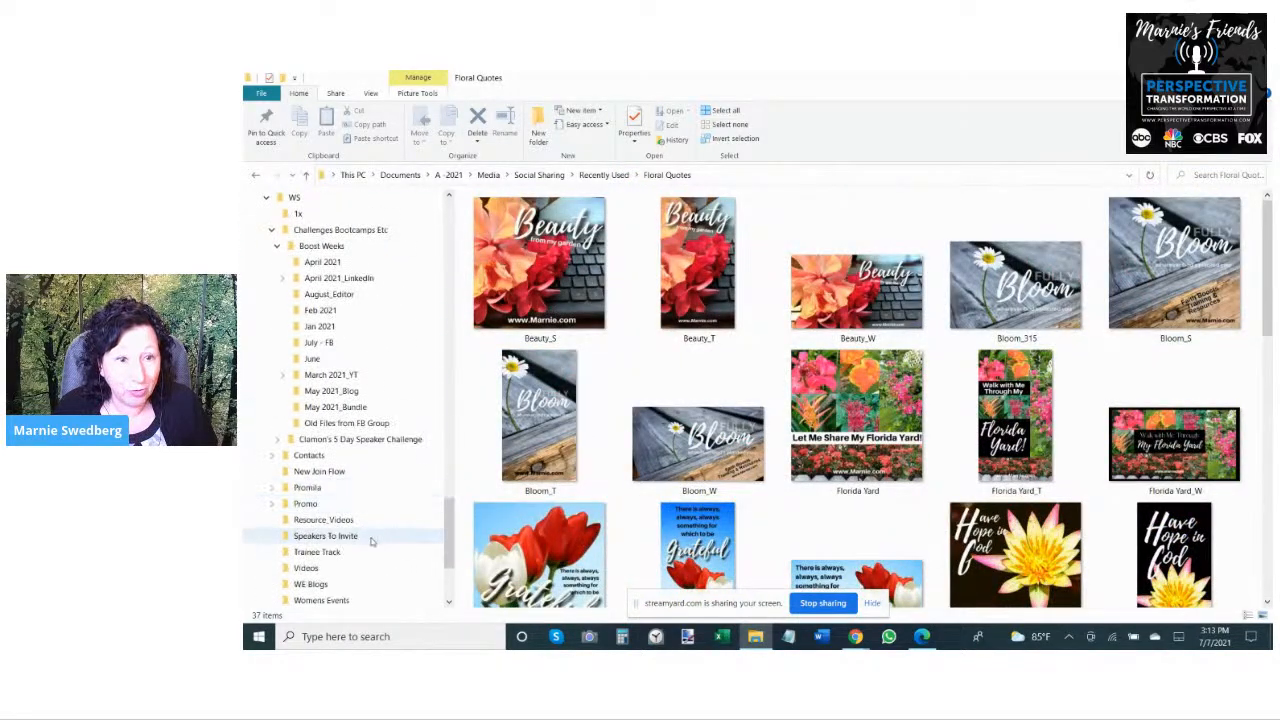
{"action": "left_click", "coordinate": [298, 584]}
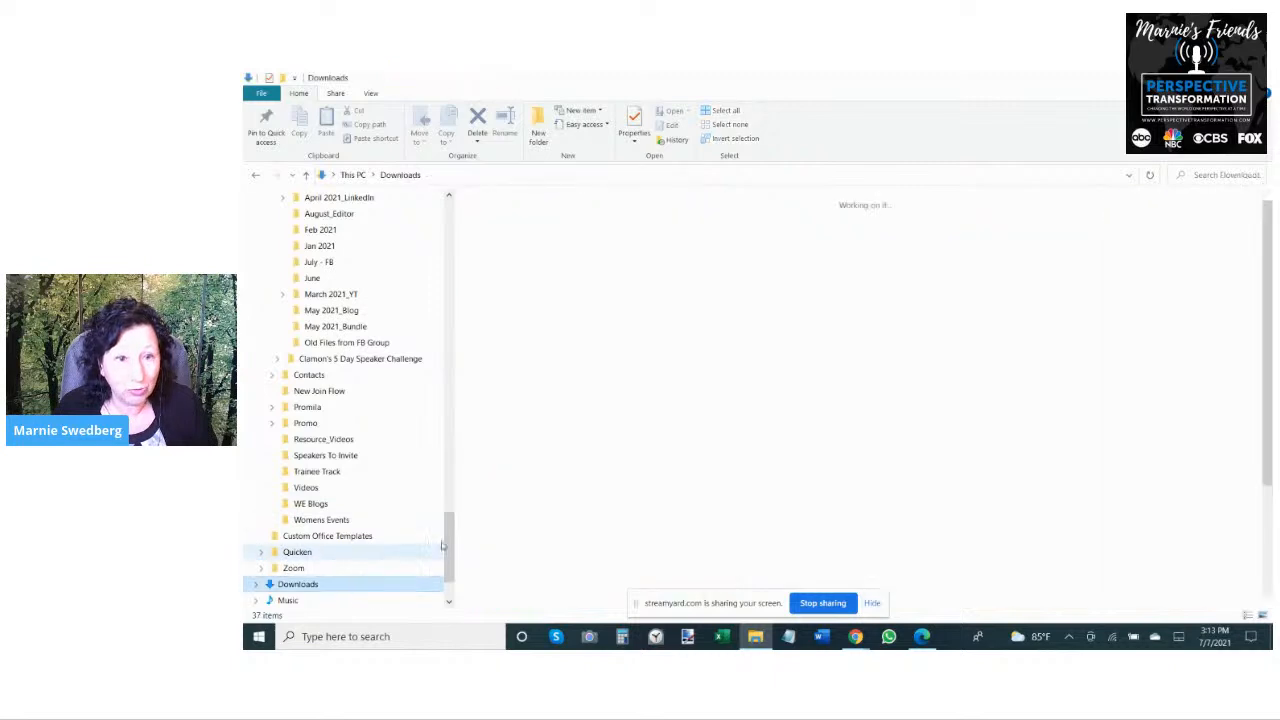
{"action": "scroll", "coordinate": [420, 420], "scroll_direction": "up", "scroll_amount": 10}
{"action": "scroll", "coordinate": [350, 400], "scroll_direction": "down", "scroll_amount": 2}
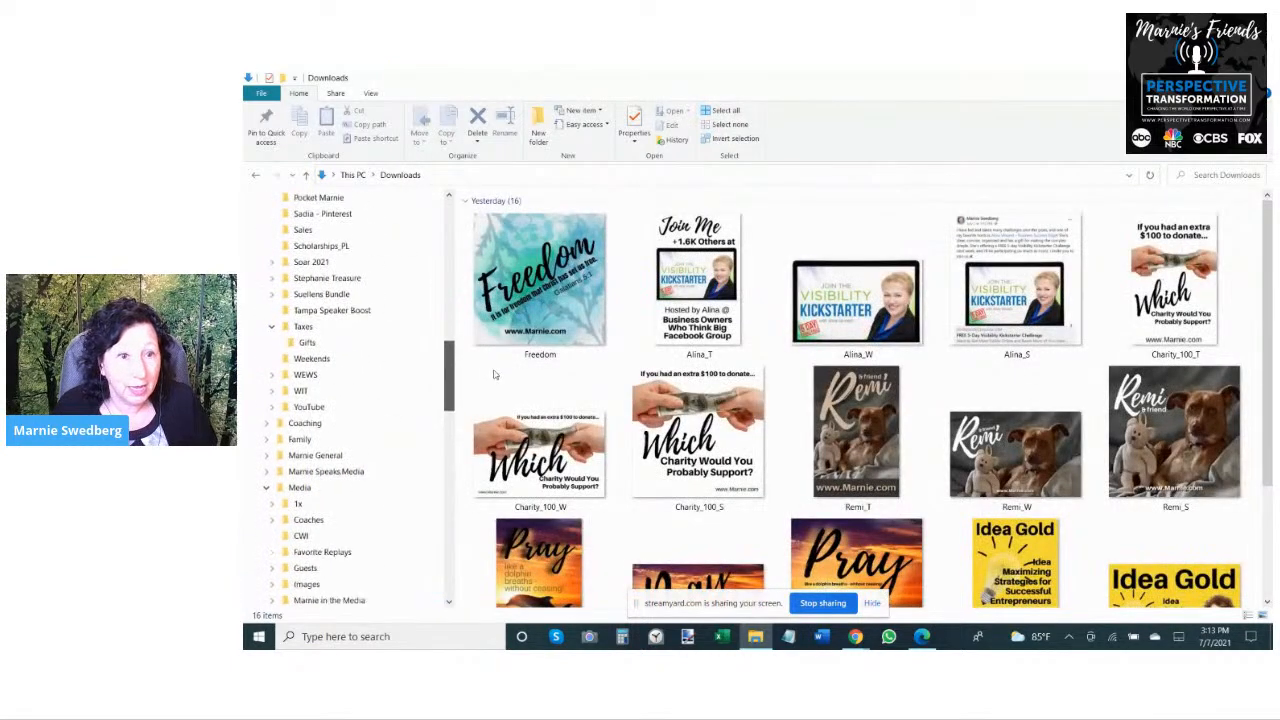
{"action": "left_click_drag", "start_coordinate": [495, 364], "coordinate": [497, 450]}
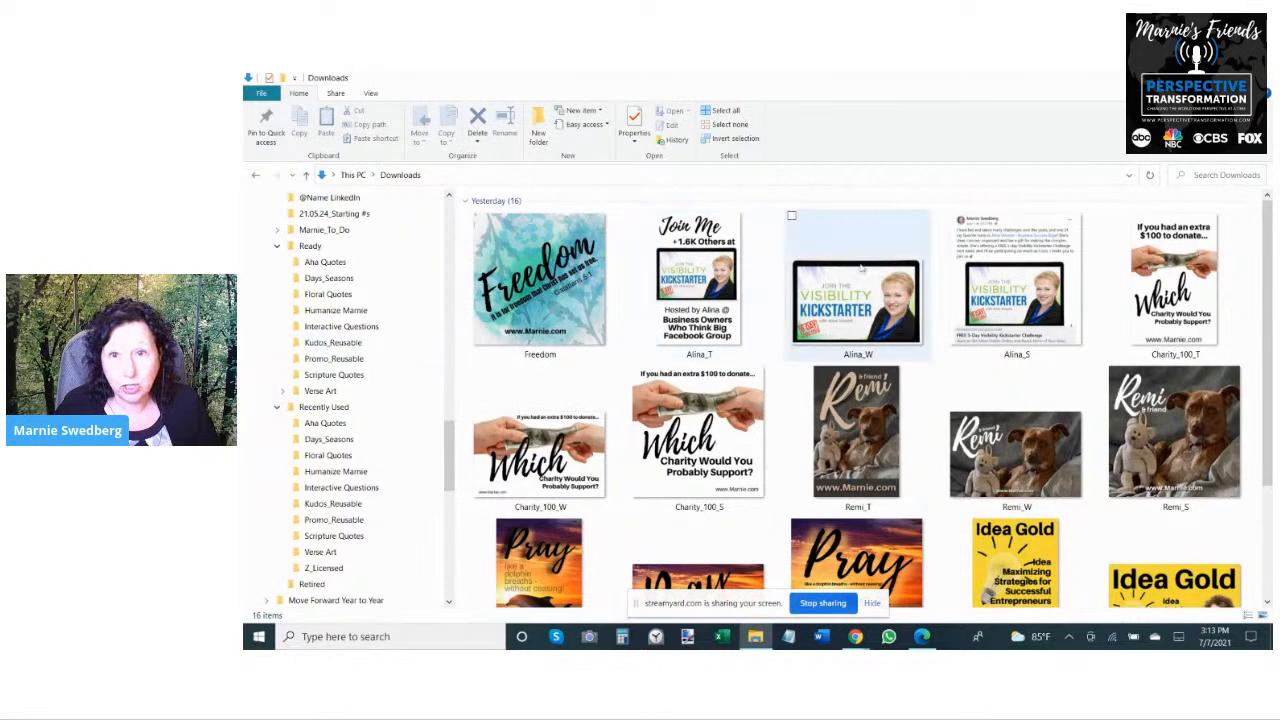
{"action": "left_click_drag", "start_coordinate": [1081, 270], "coordinate": [398, 348]}
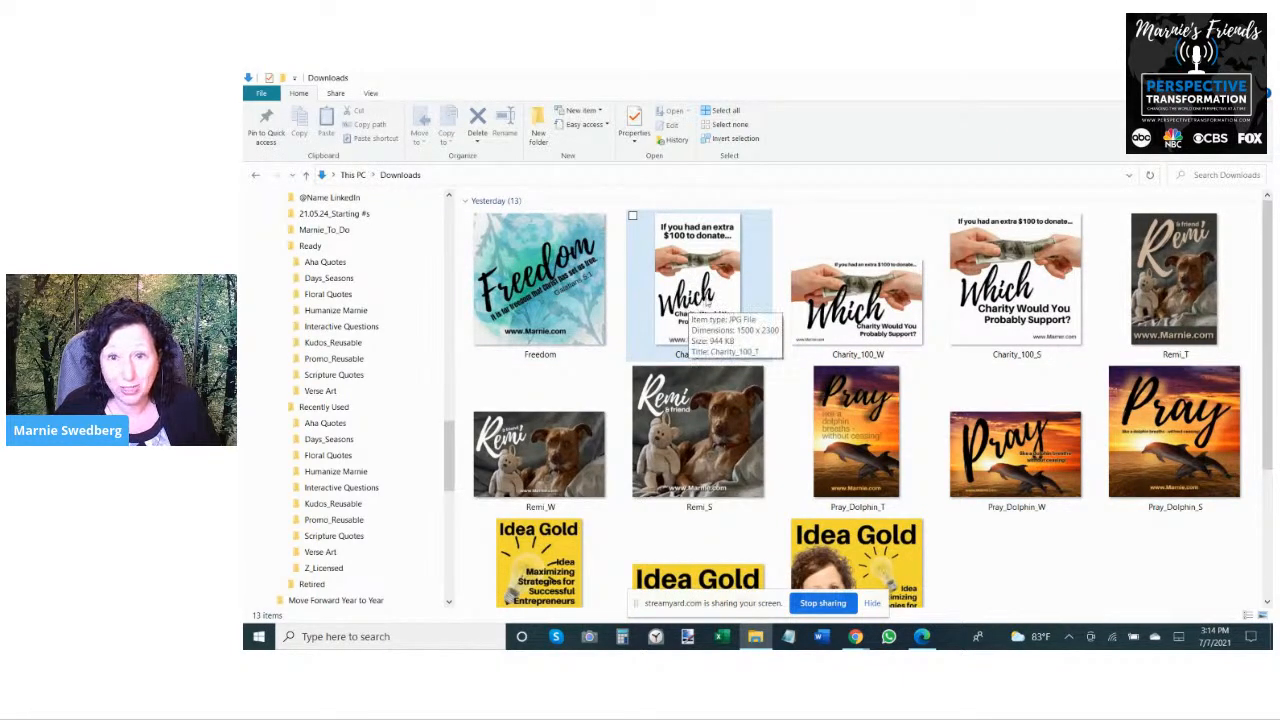
- Move the three Charity_100 graphics into Ready's Interactive Questions folder and the three Remi graphics into its Humanize folder
{"action": "left_click_drag", "start_coordinate": [1093, 284], "coordinate": [680, 277]}
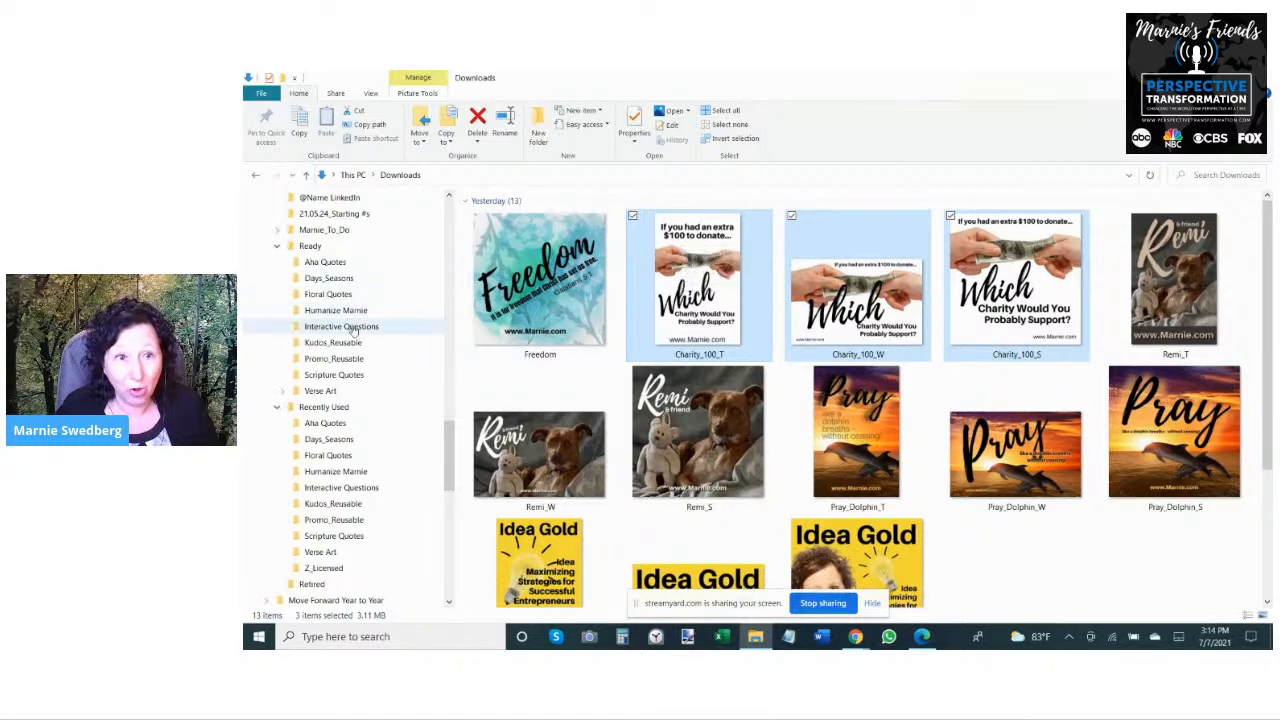
{"action": "left_click_drag", "start_coordinate": [732, 288], "coordinate": [409, 324]}
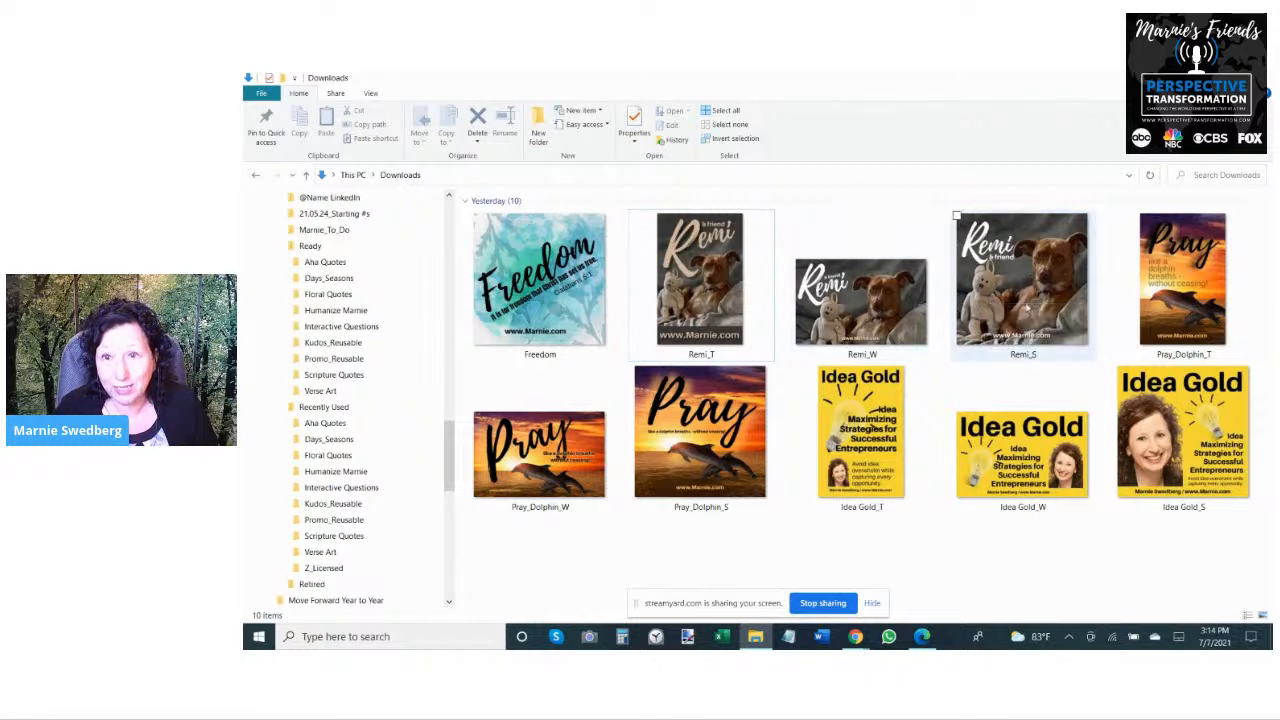
{"action": "left_click_drag", "start_coordinate": [1103, 263], "coordinate": [688, 232]}
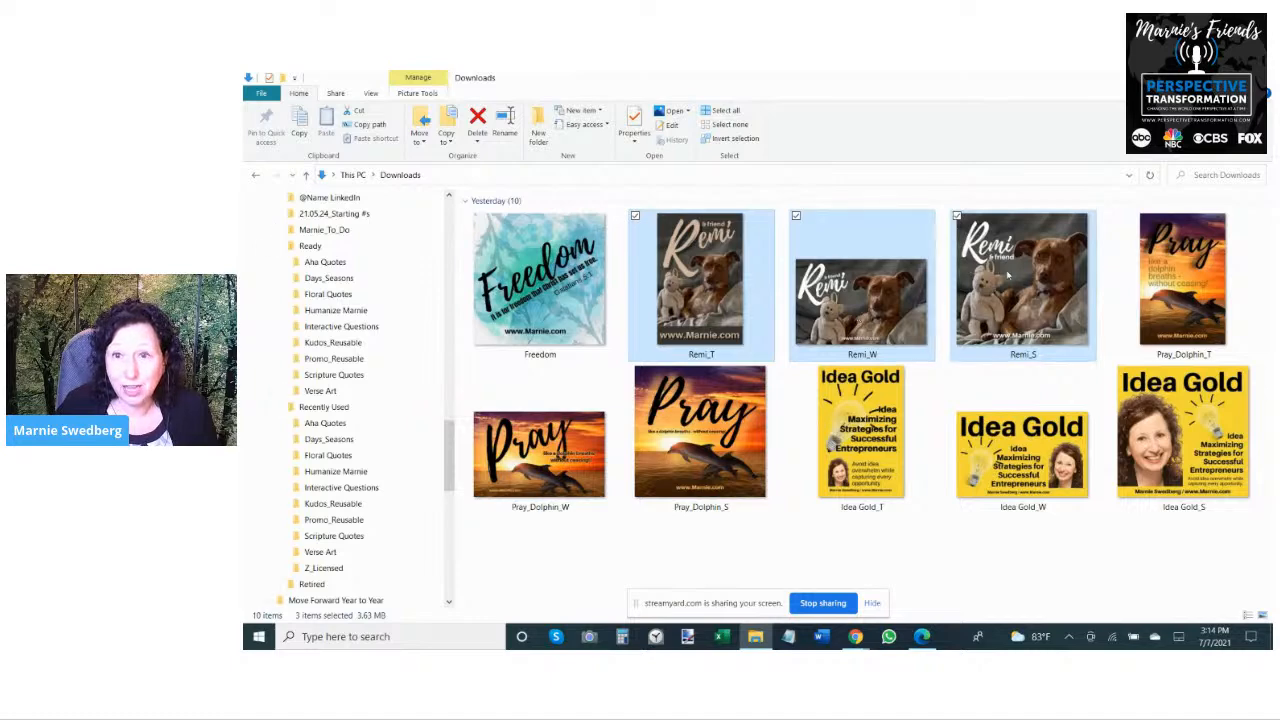
{"action": "left_click_drag", "start_coordinate": [698, 280], "coordinate": [410, 318]}
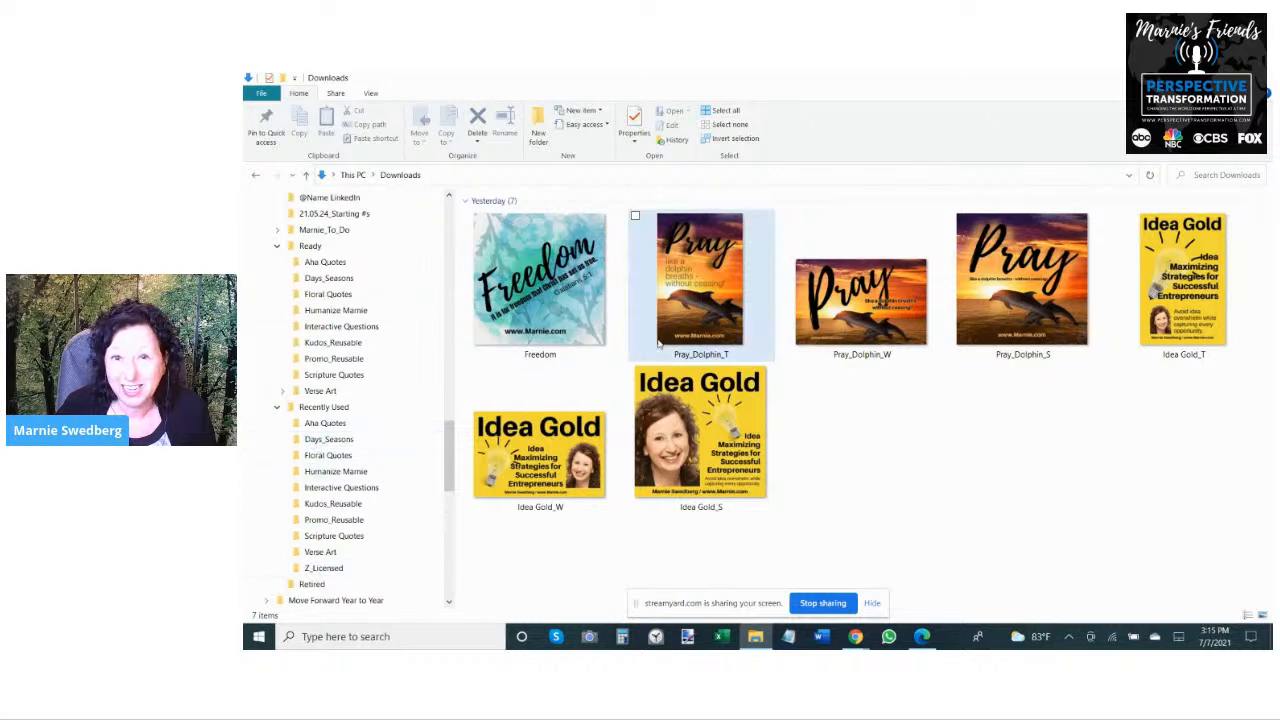
- Move the three Pray_Dolphin graphics into Ready's Aha Quotes folder and the three Idea Gold graphics into its Promo_Reusable folder
{"action": "left_click_drag", "start_coordinate": [1099, 273], "coordinate": [688, 270]}
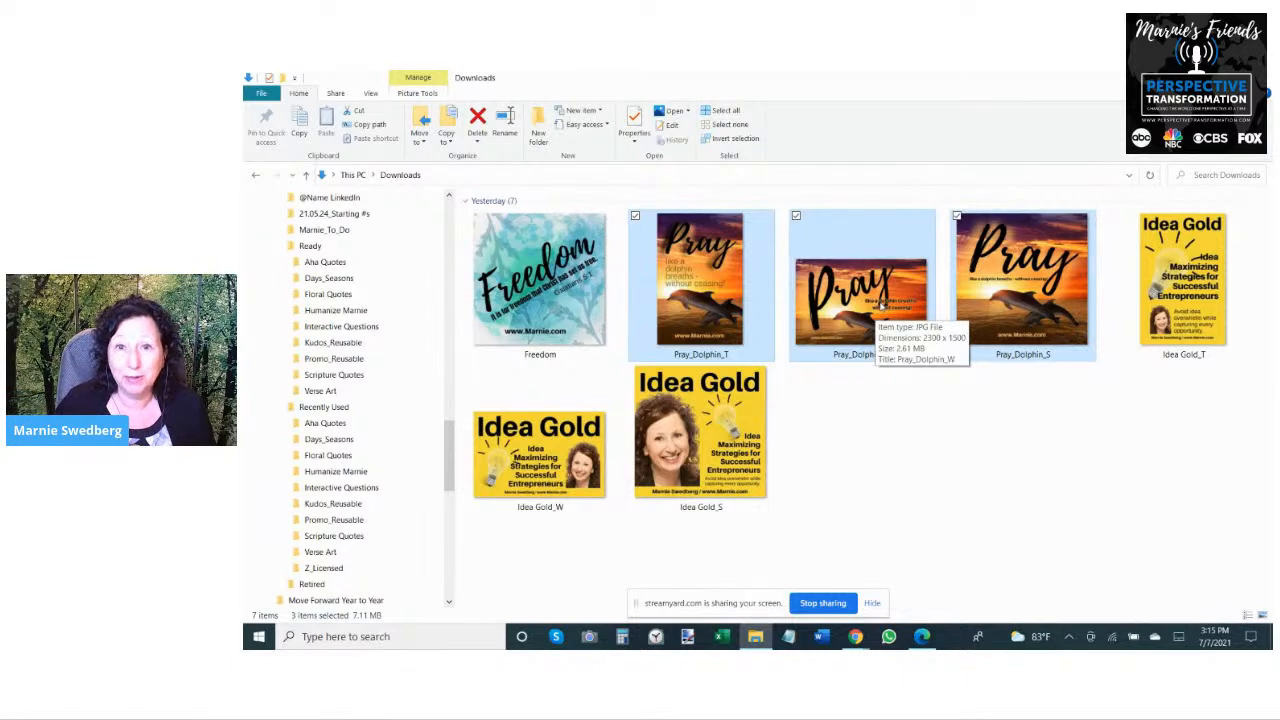
{"action": "left_click_drag", "start_coordinate": [712, 271], "coordinate": [392, 280]}
{"action": "left_click_drag", "start_coordinate": [385, 265], "coordinate": [386, 263]}
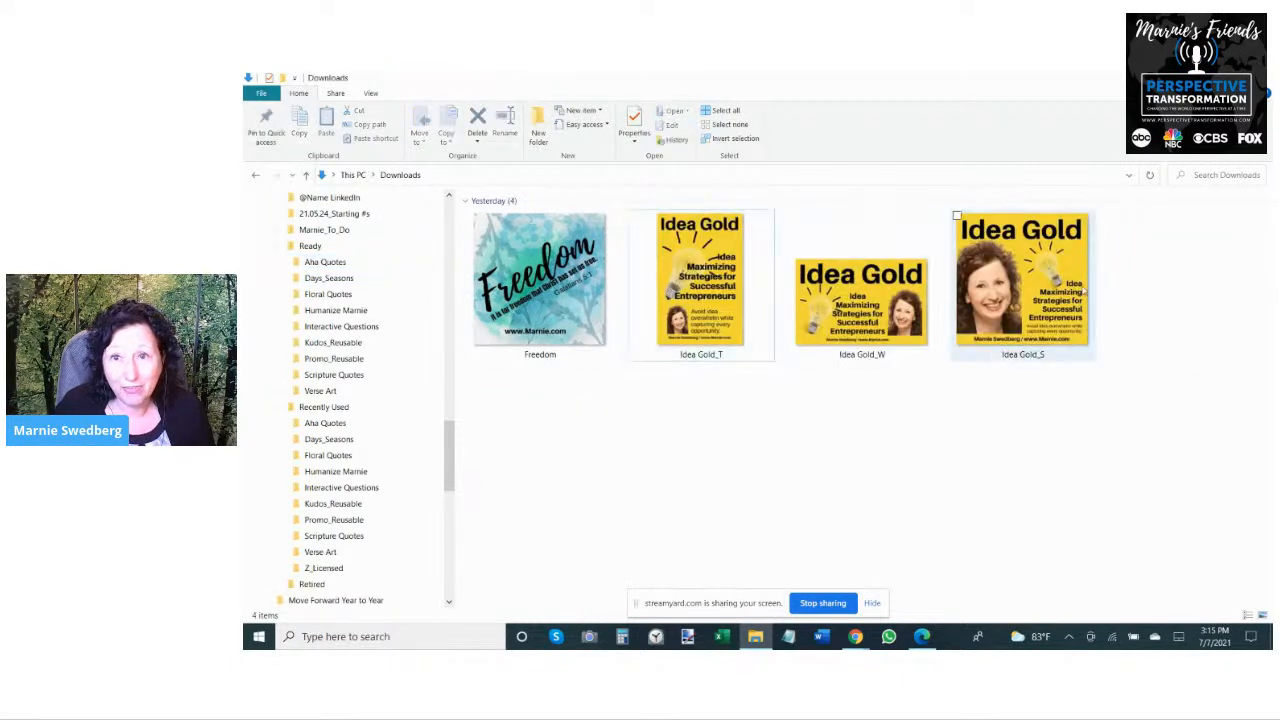
{"action": "left_click_drag", "start_coordinate": [1142, 303], "coordinate": [715, 307]}
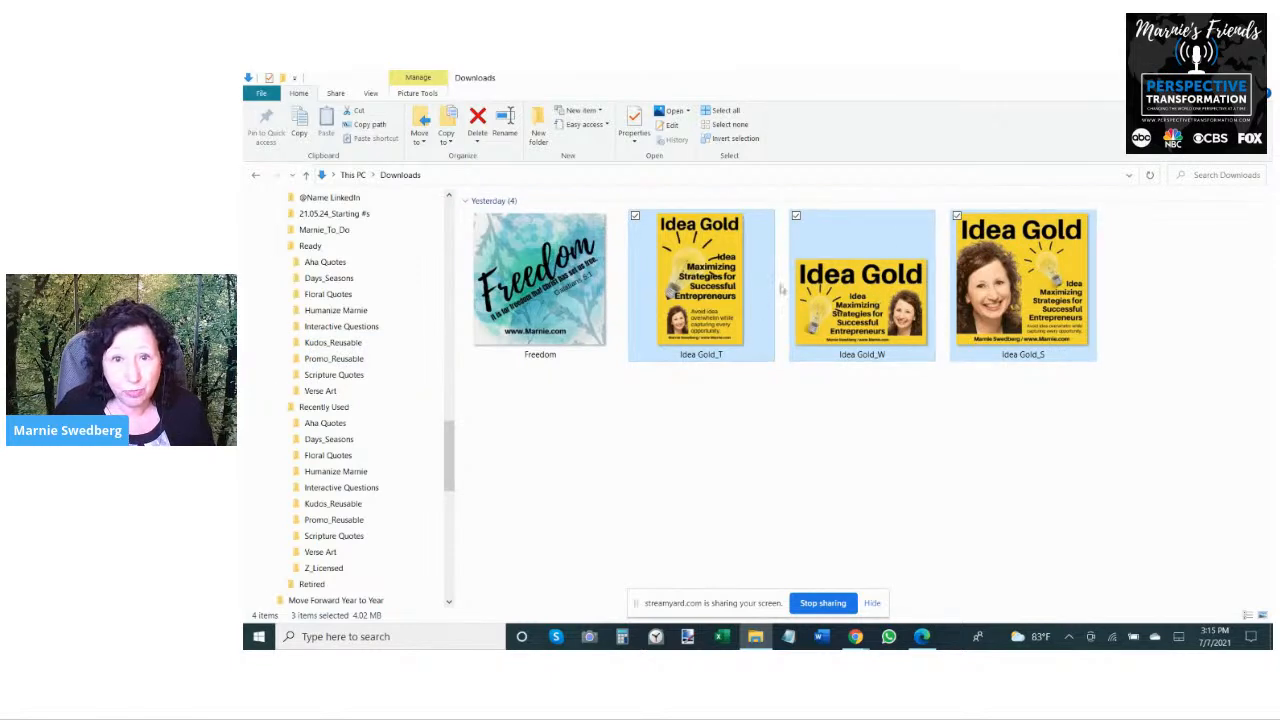
{"action": "left_click_drag", "start_coordinate": [835, 277], "coordinate": [398, 359]}
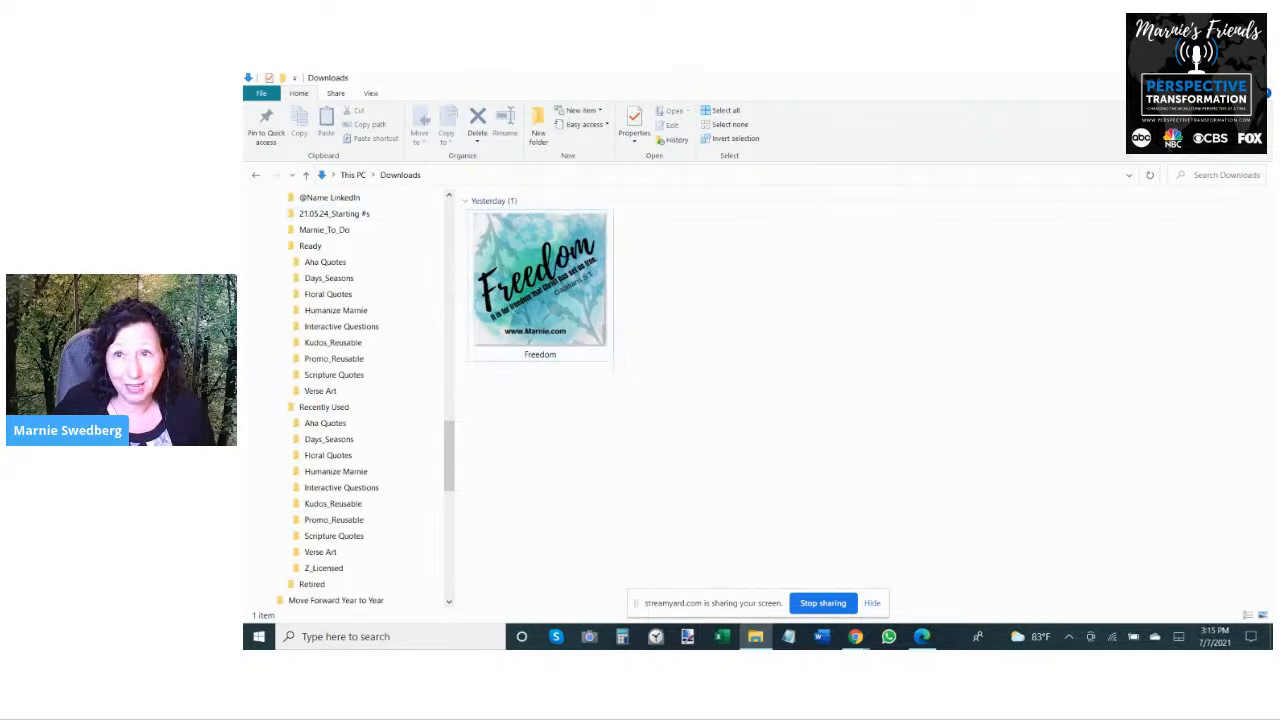
- Switch to Canva in the browser and close the three open Jermiah29.11 designs
{"action": "left_click", "coordinate": [1196, 78]}
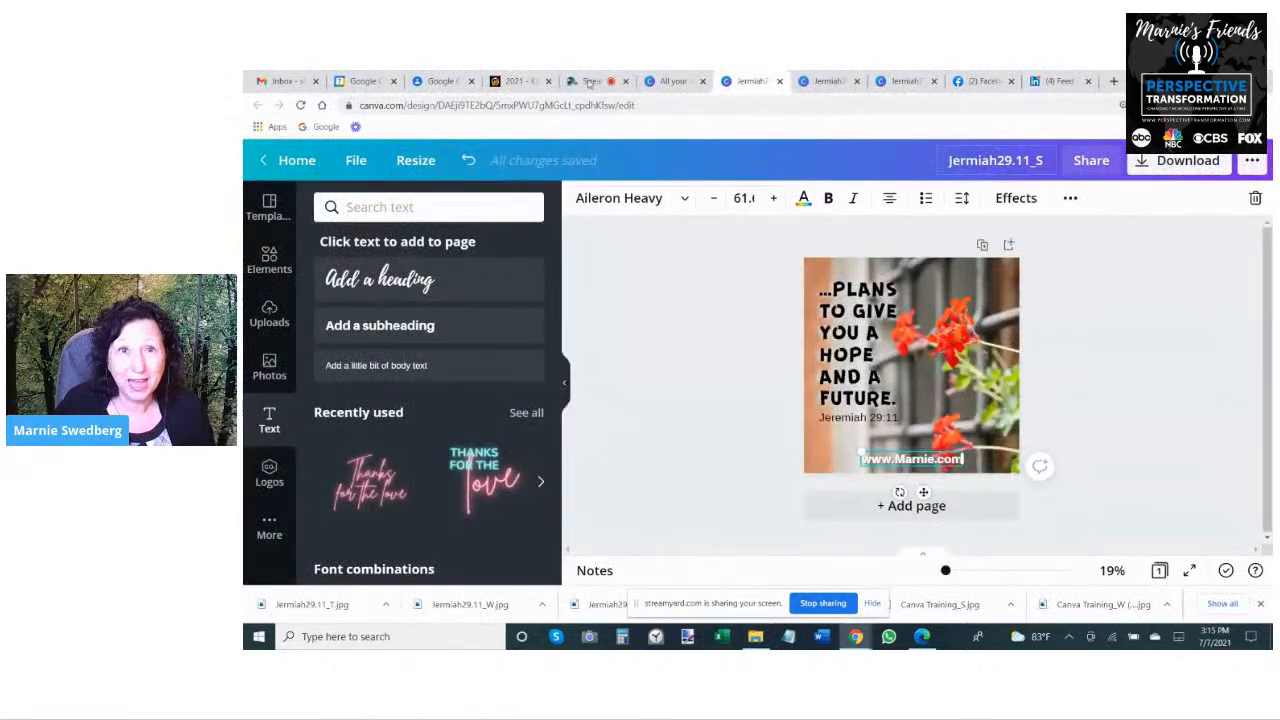
{"action": "left_click", "coordinate": [779, 81]}
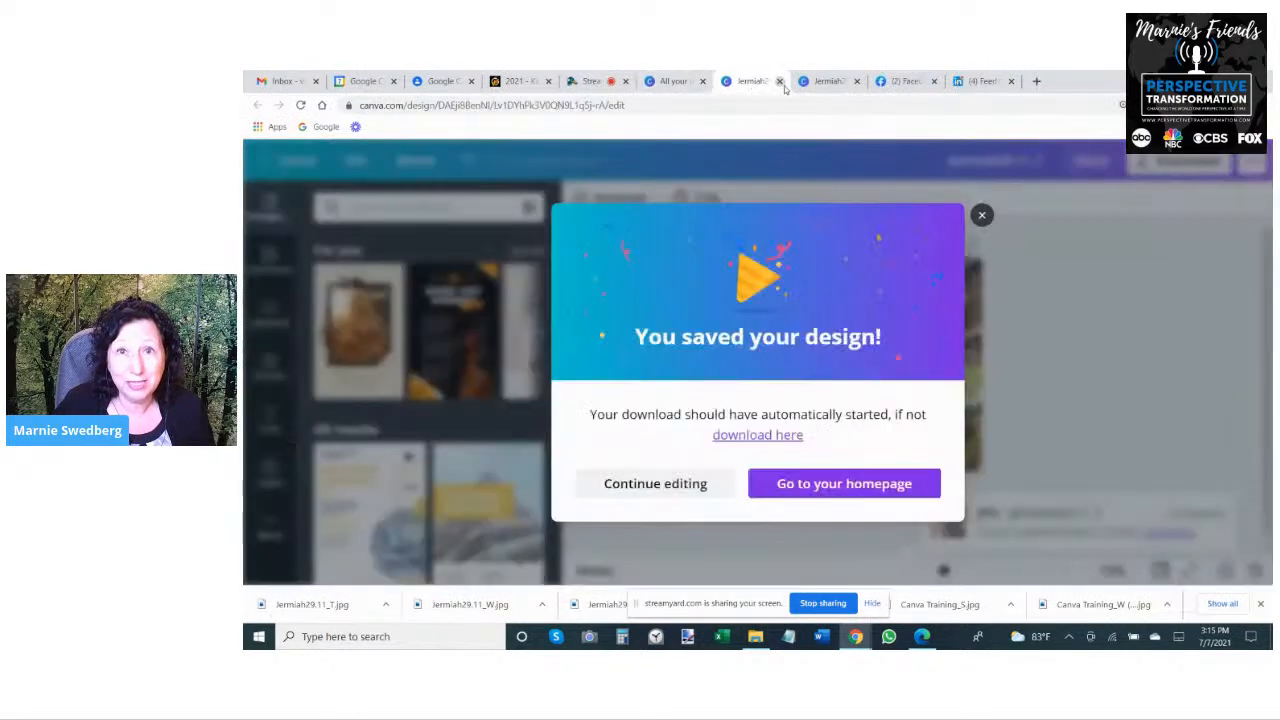
{"action": "left_click", "coordinate": [780, 82]}
{"action": "left_click", "coordinate": [780, 81]}
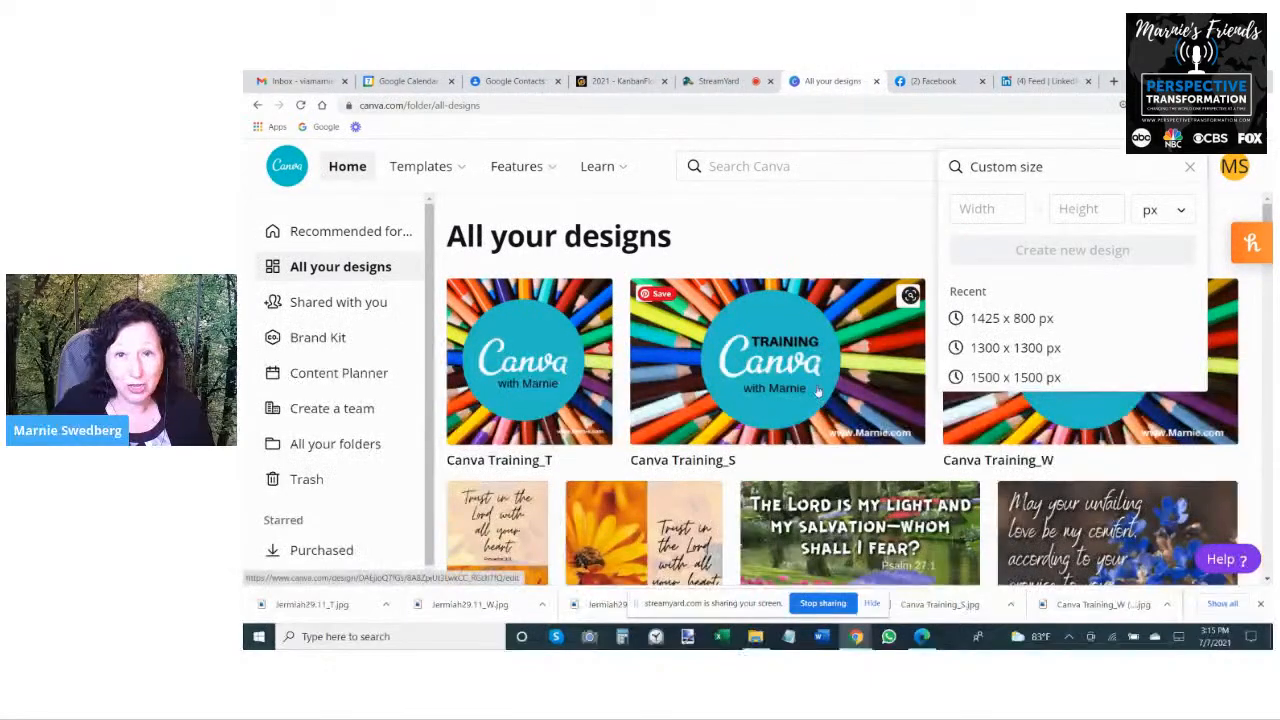
- Find the Freedom design among all the designs in Canva and open it for editing
{"action": "scroll", "coordinate": [866, 343], "scroll_direction": "down", "scroll_amount": 5}
{"action": "scroll", "coordinate": [866, 343], "scroll_direction": "down", "scroll_amount": 10}
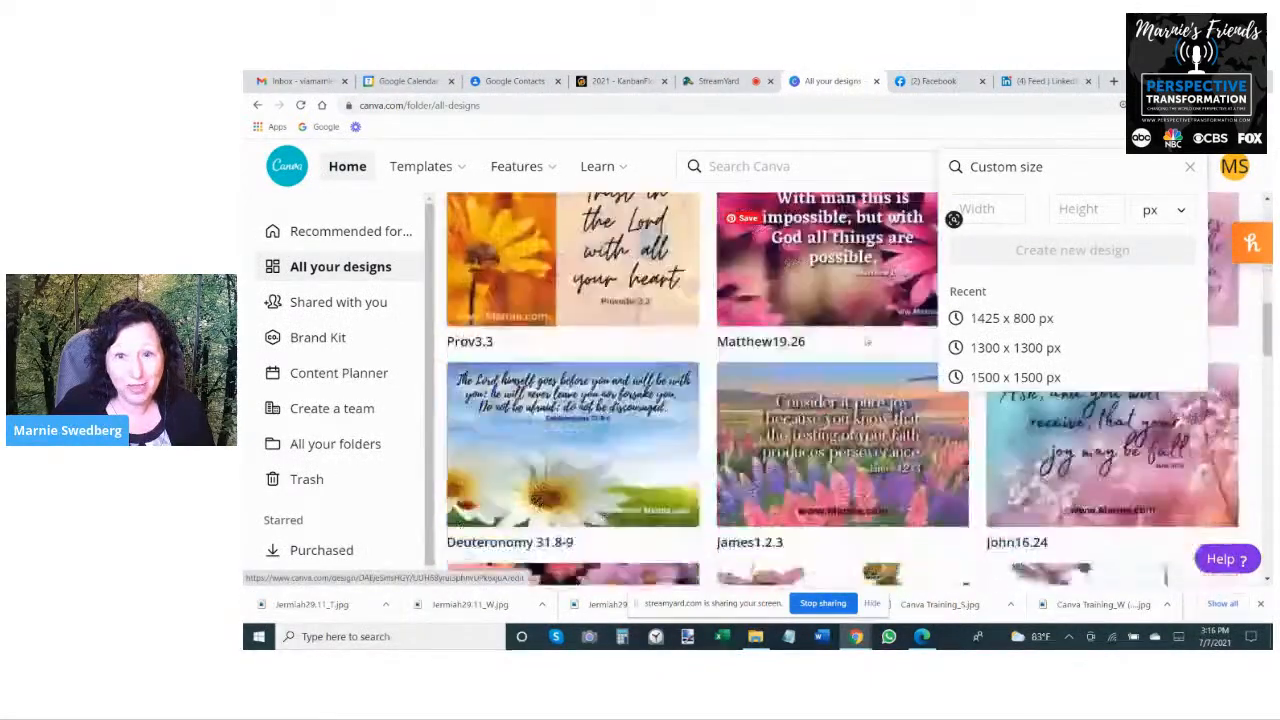
{"action": "scroll", "coordinate": [535, 300], "scroll_direction": "down", "scroll_amount": 10}
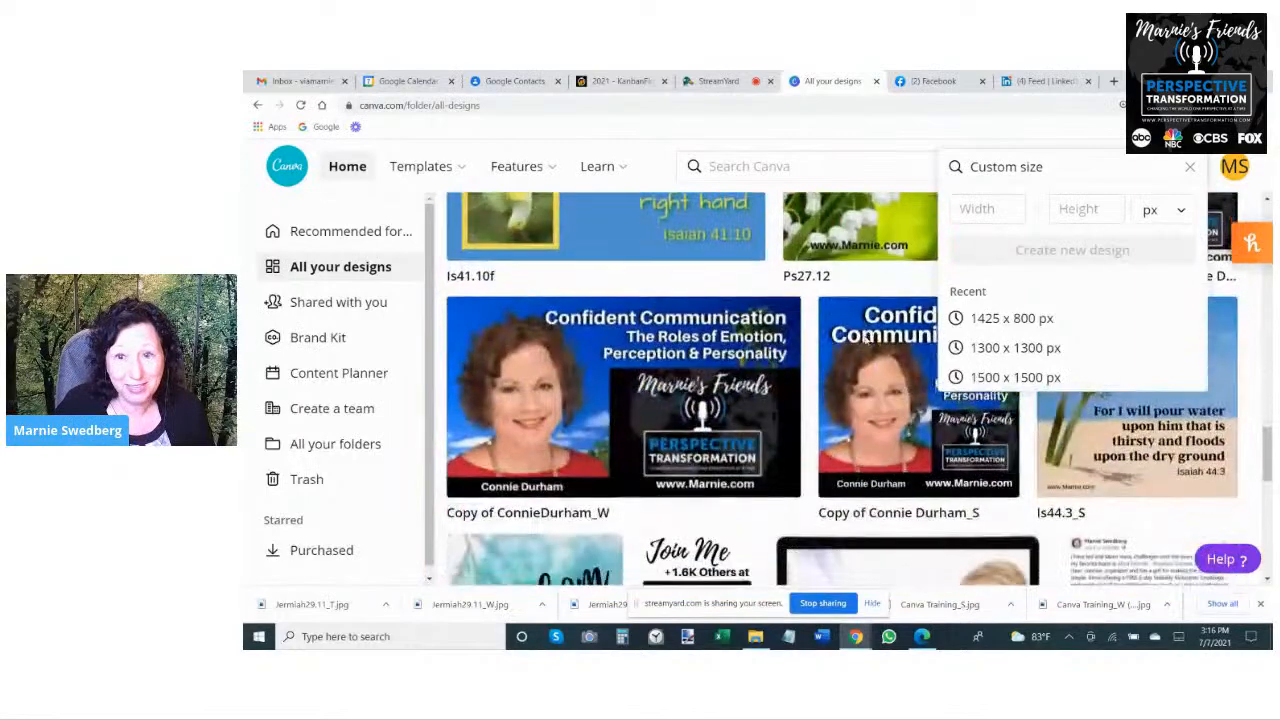
{"action": "left_click", "coordinate": [833, 225]}
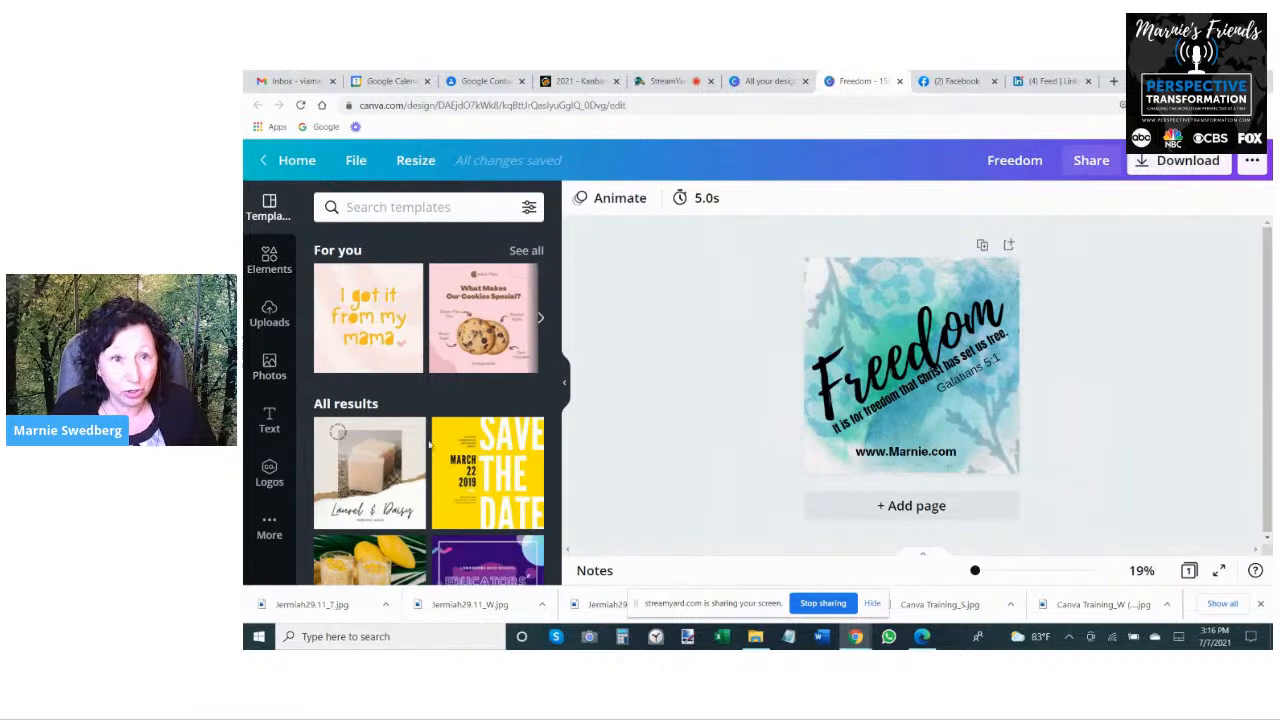
{"action": "scroll", "coordinate": [410, 480], "scroll_direction": "down", "scroll_amount": 5}
{"action": "scroll", "coordinate": [410, 480], "scroll_direction": "down", "scroll_amount": 1}
{"action": "scroll", "coordinate": [410, 480], "scroll_direction": "up", "scroll_amount": 6}
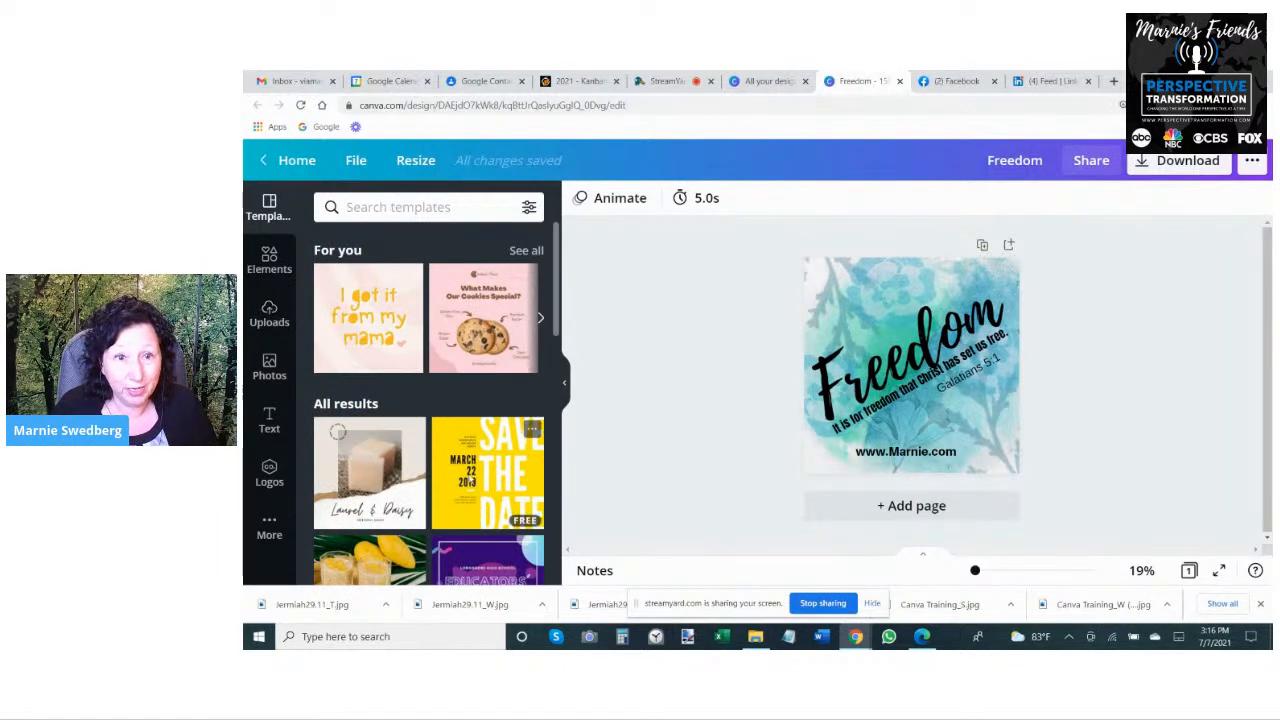
{"action": "left_click", "coordinate": [470, 472]}
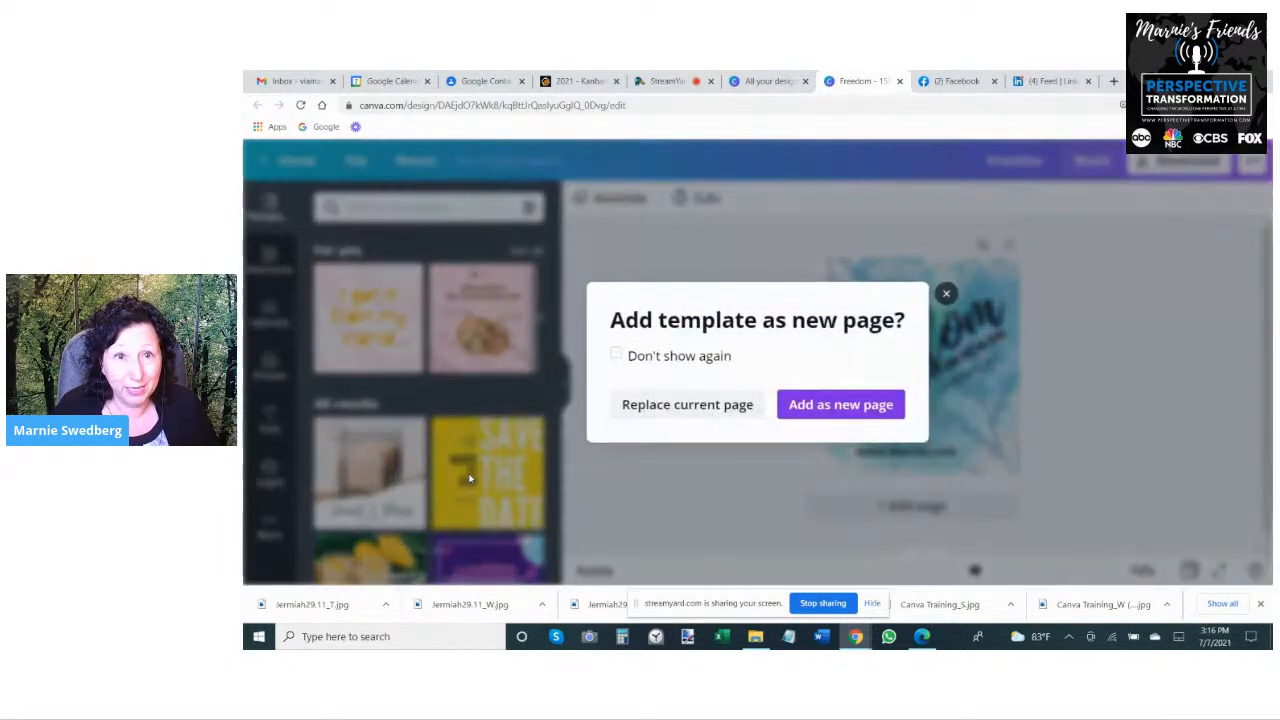
{"action": "left_click", "coordinate": [946, 293]}
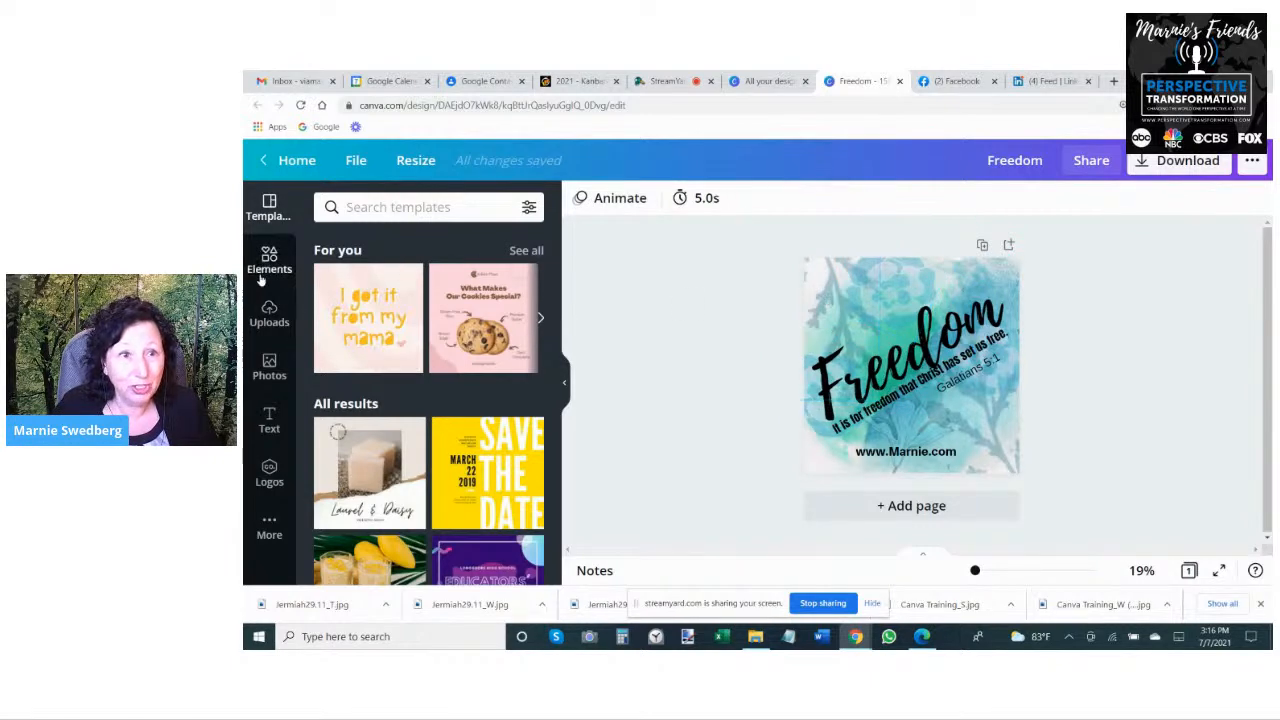
- Search the Canva elements for "blue" and narrow the results to graphics
{"action": "left_click", "coordinate": [262, 278]}
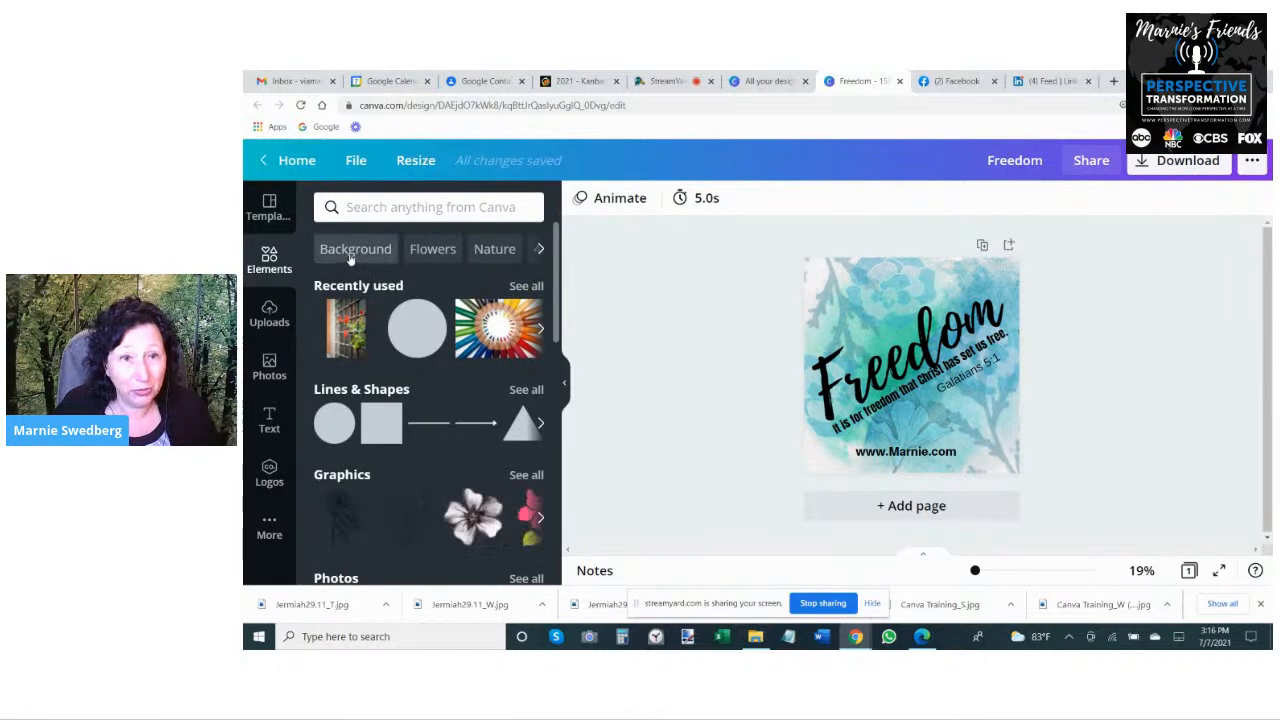
{"action": "left_click", "coordinate": [367, 209]}
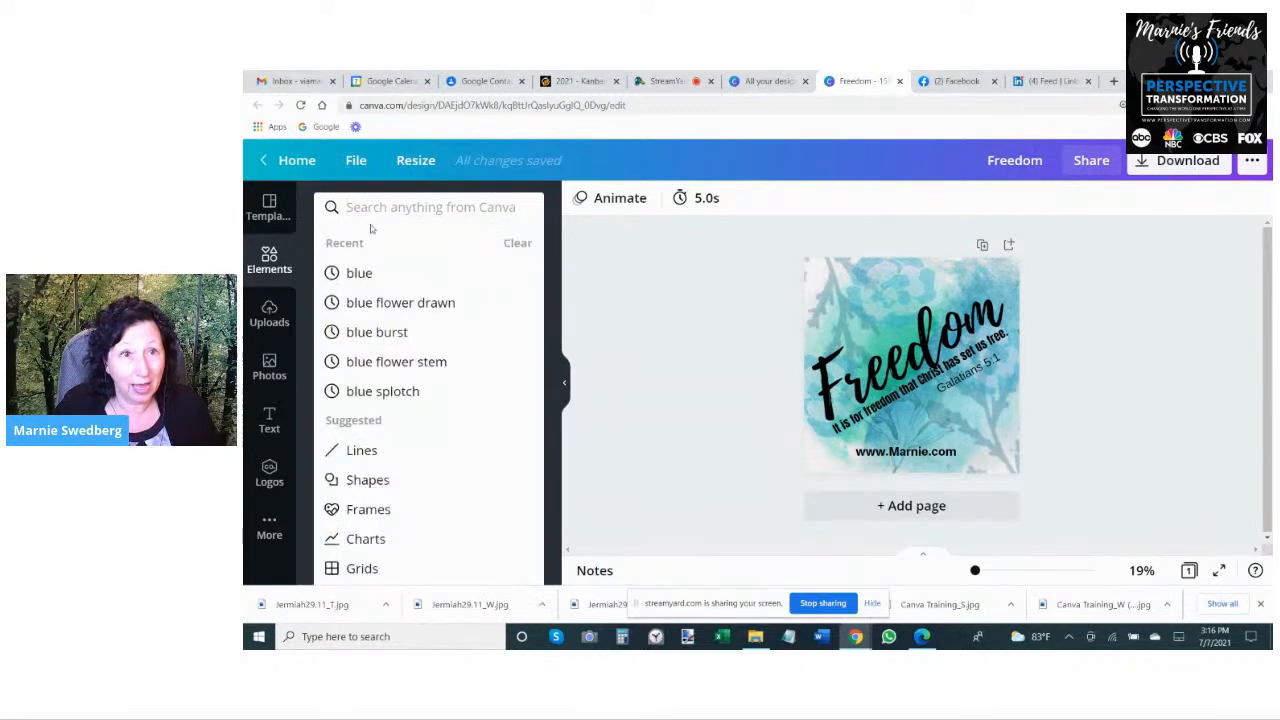
{"action": "type", "text": "blue"}
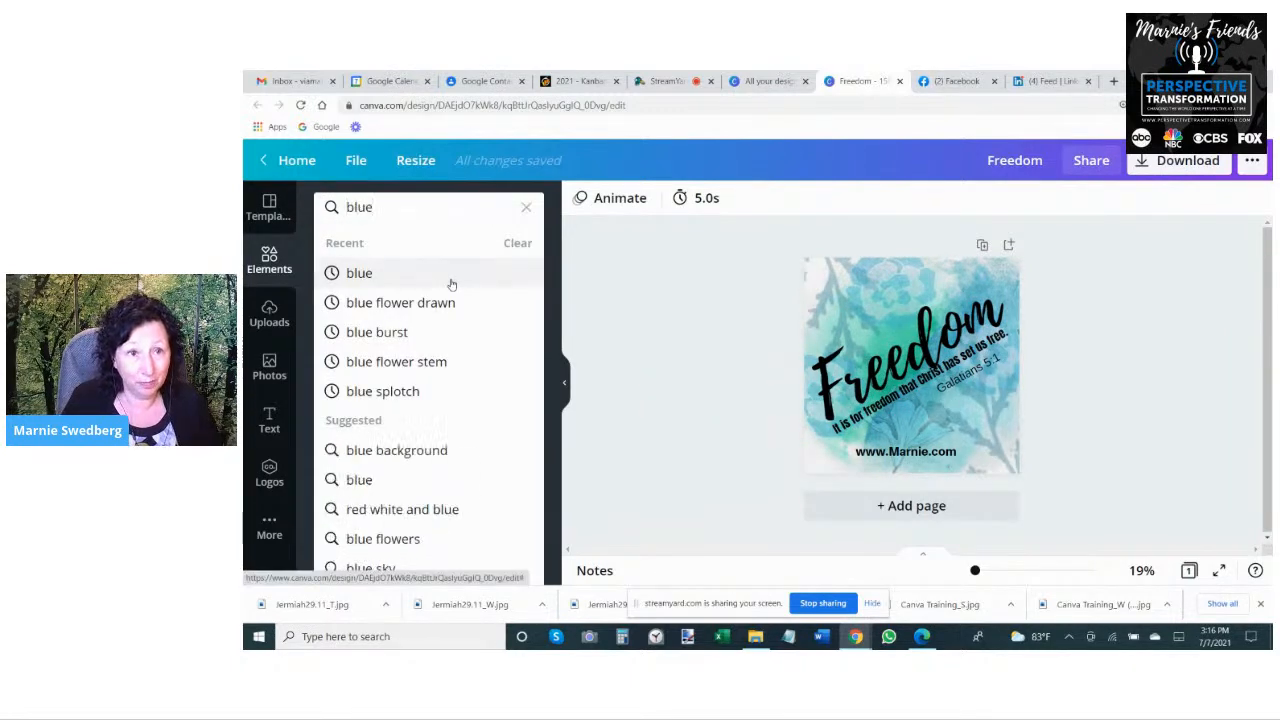
{"action": "key", "text": "Return"}
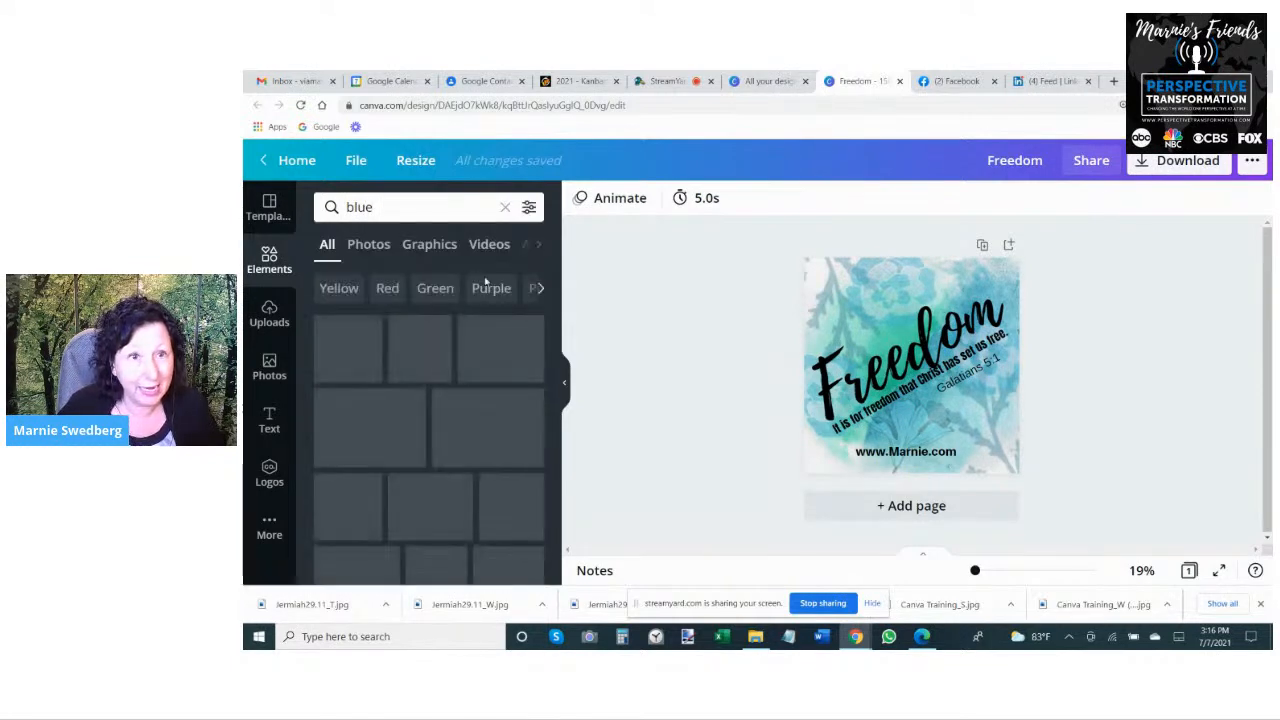
{"action": "left_click", "coordinate": [434, 243]}
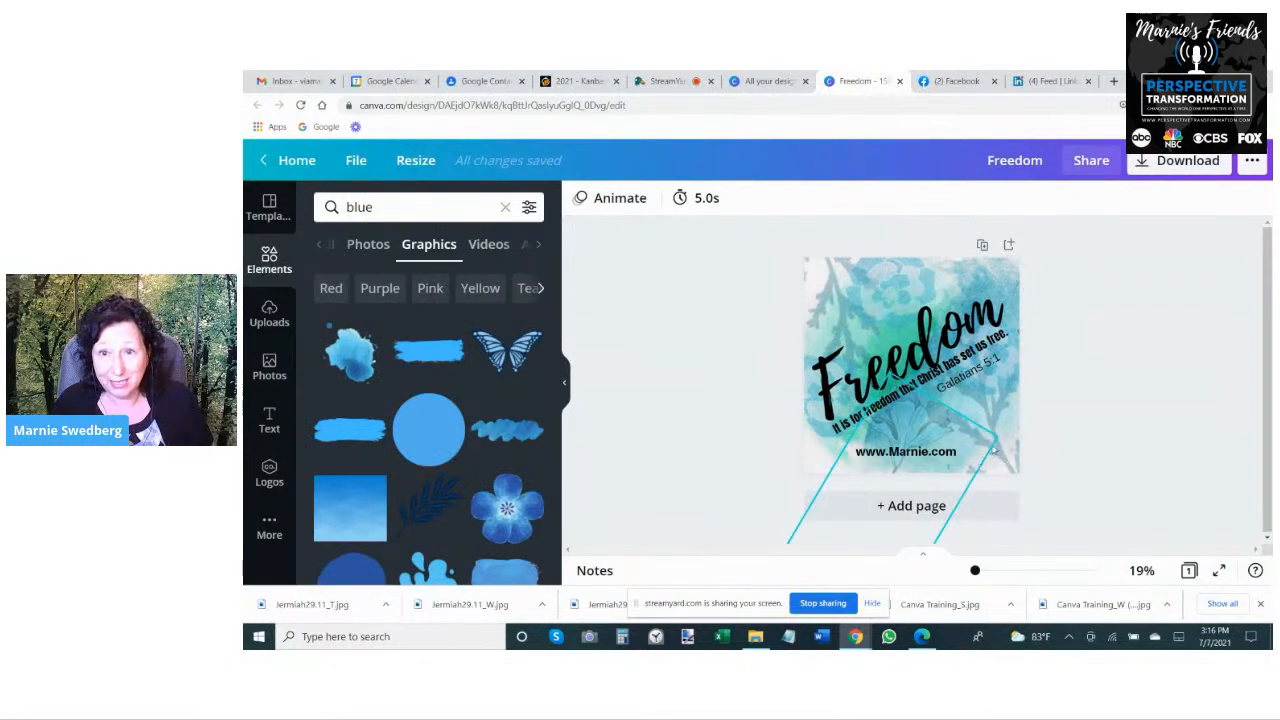
- Nudge the tilted flower graphic behind the web address slightly and rename the square design Freedom_S
{"action": "left_click_drag", "start_coordinate": [925, 422], "coordinate": [922, 434]}
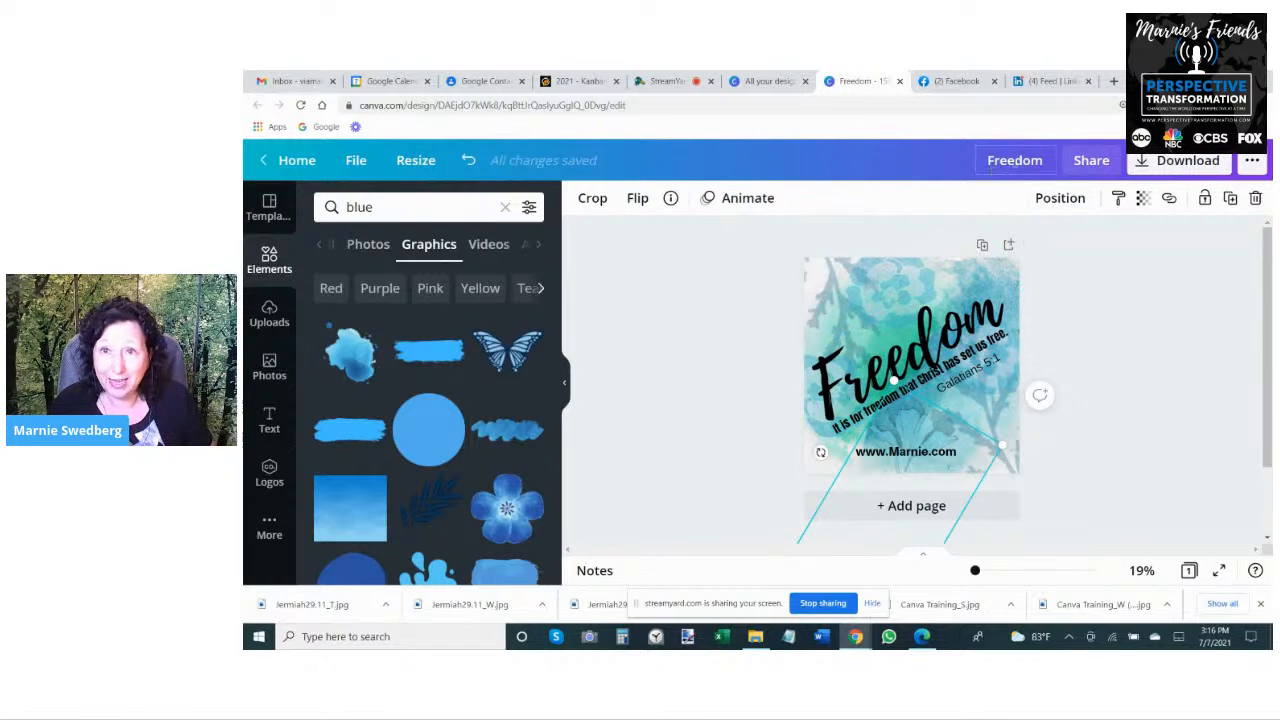
{"action": "type", "text": "_S"}
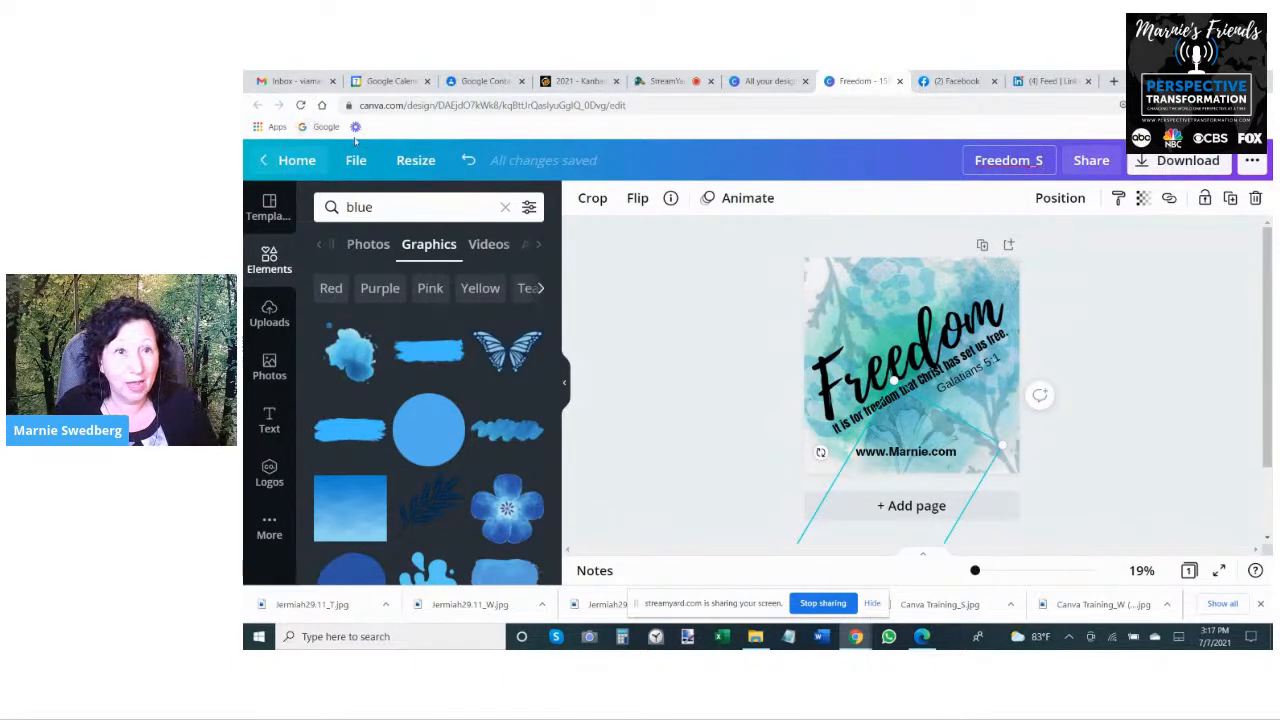
{"action": "left_click", "coordinate": [356, 160]}
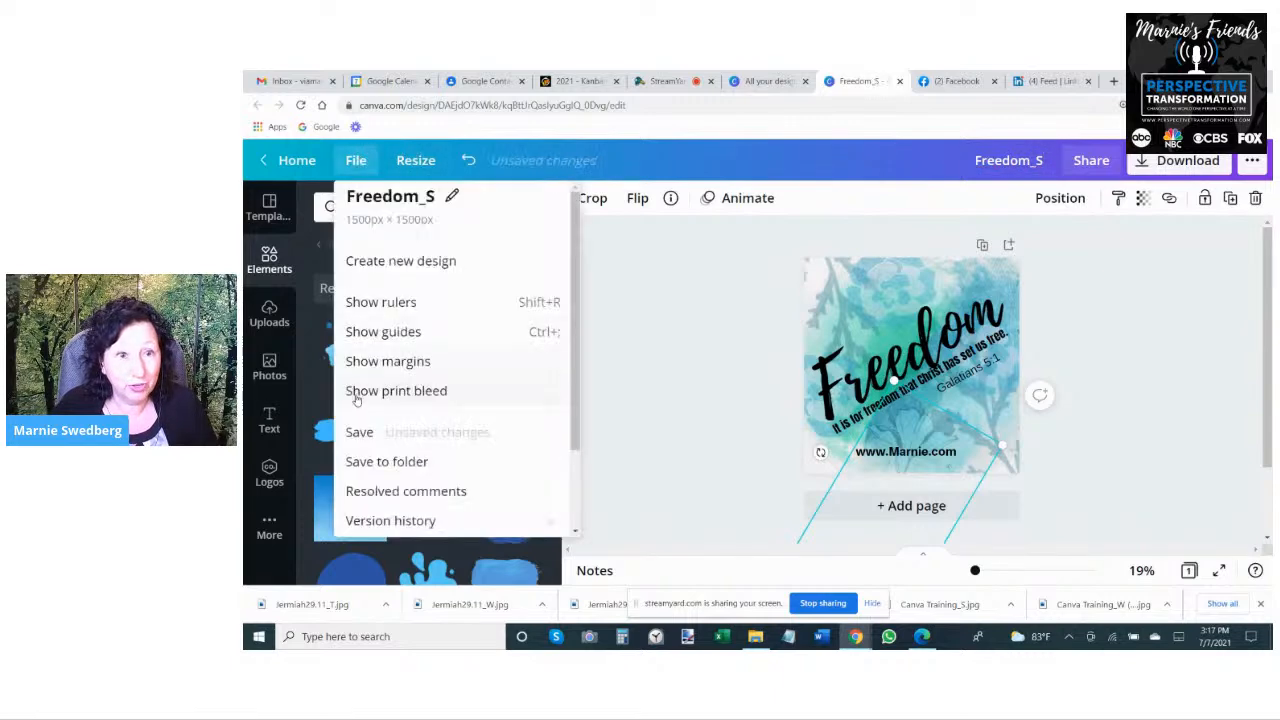
{"action": "left_click", "coordinate": [450, 133]}
- Create a wide resized copy of Freedom_S at 2300 x 1500 px
{"action": "left_click", "coordinate": [416, 160]}
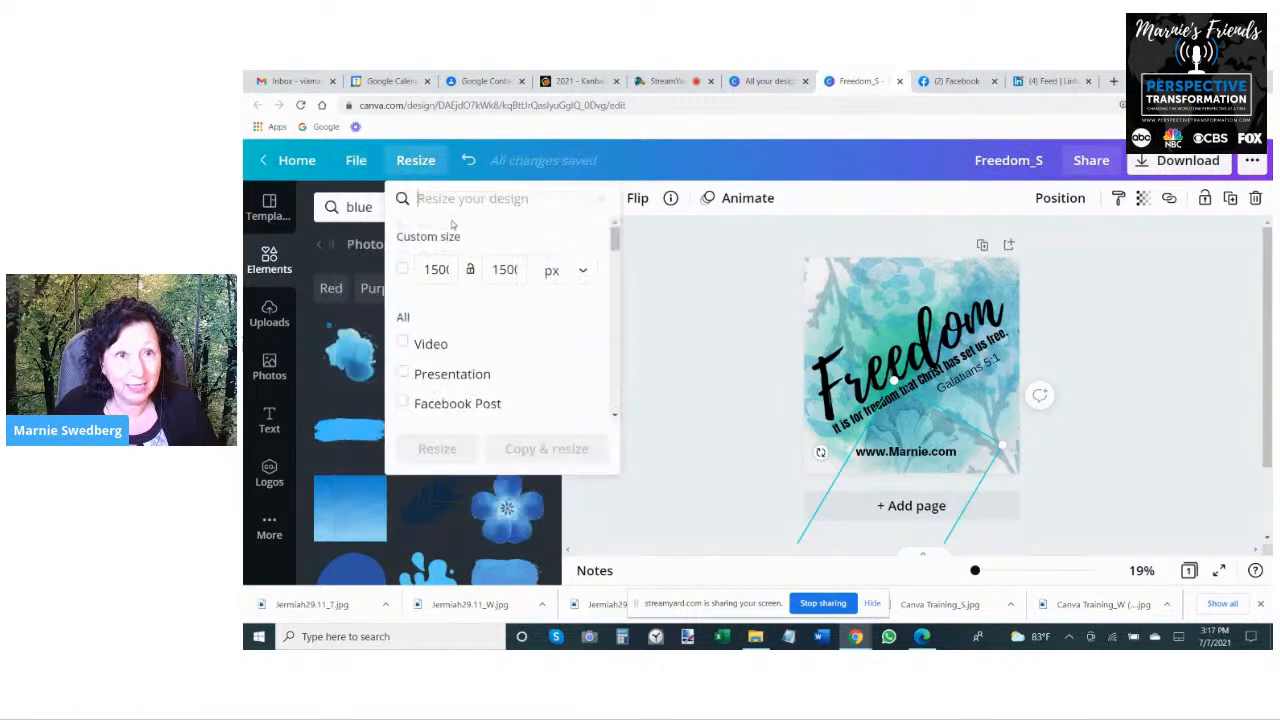
{"action": "type", "text": "2300"}
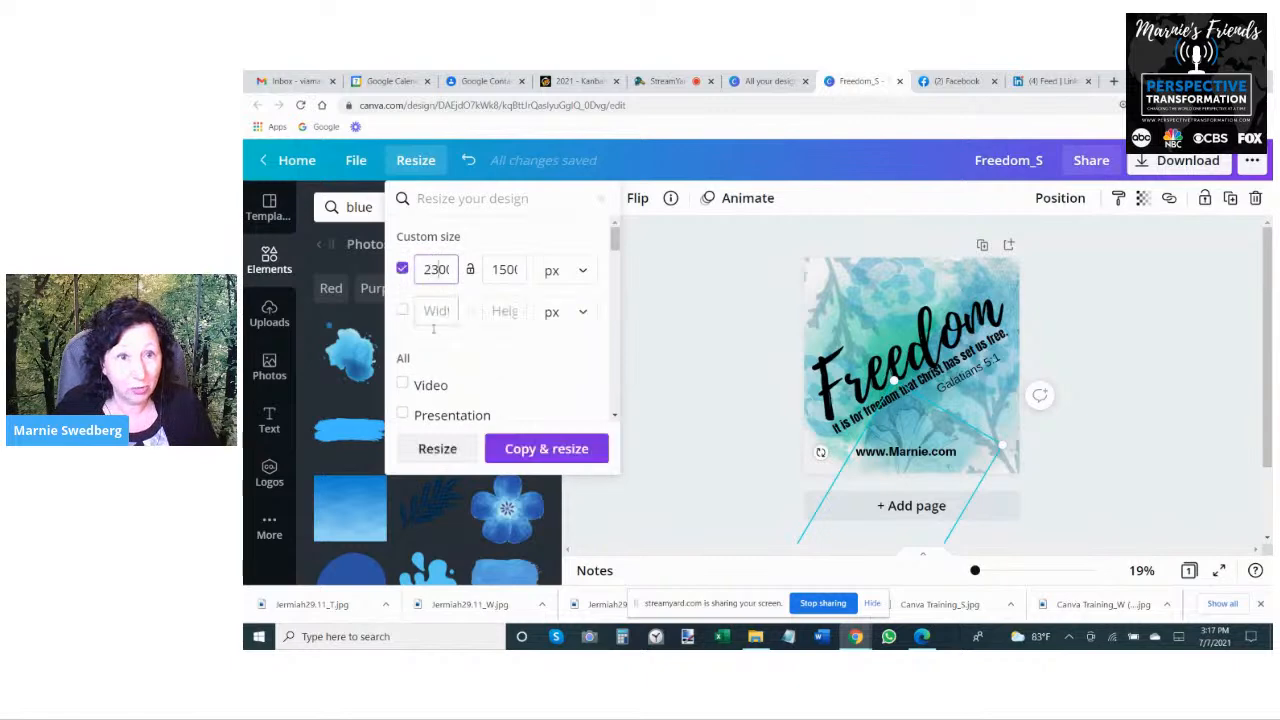
{"action": "left_click", "coordinate": [543, 449]}
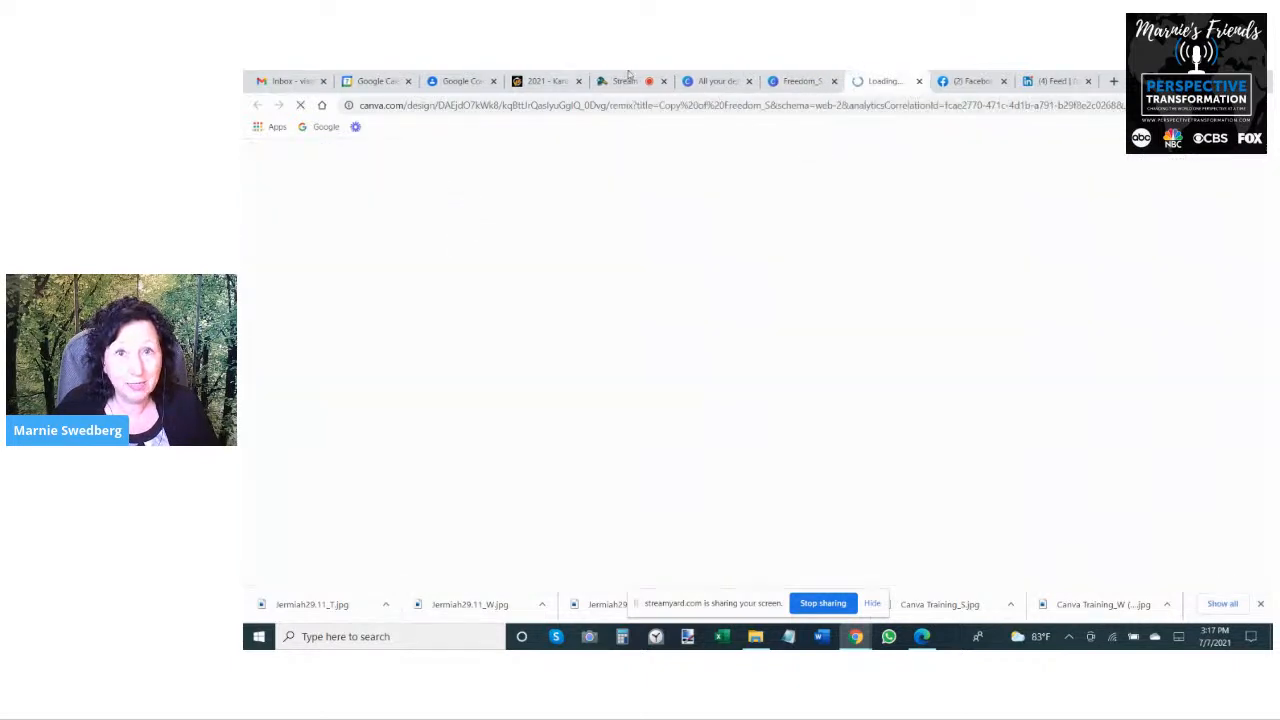
- Return to the square Freedom_S design and create a tall resized copy at 1500 x 2300 px only
{"action": "left_click", "coordinate": [812, 80]}
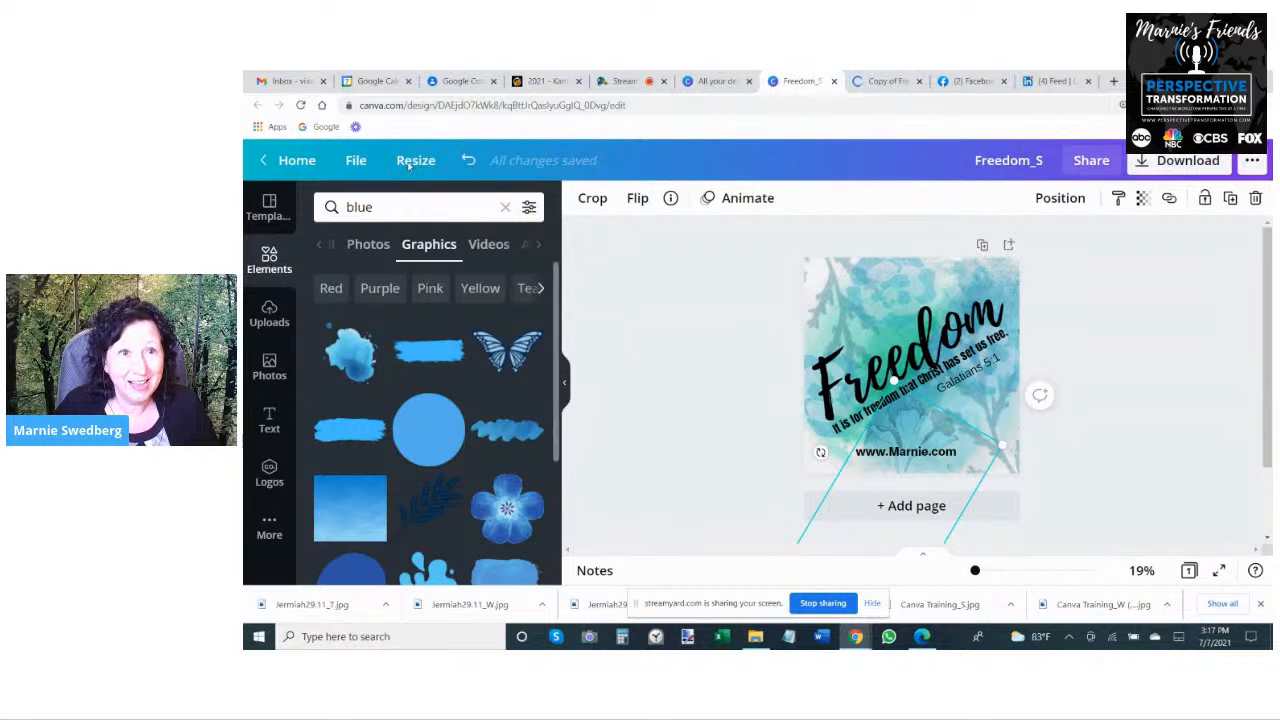
{"action": "left_click", "coordinate": [412, 164]}
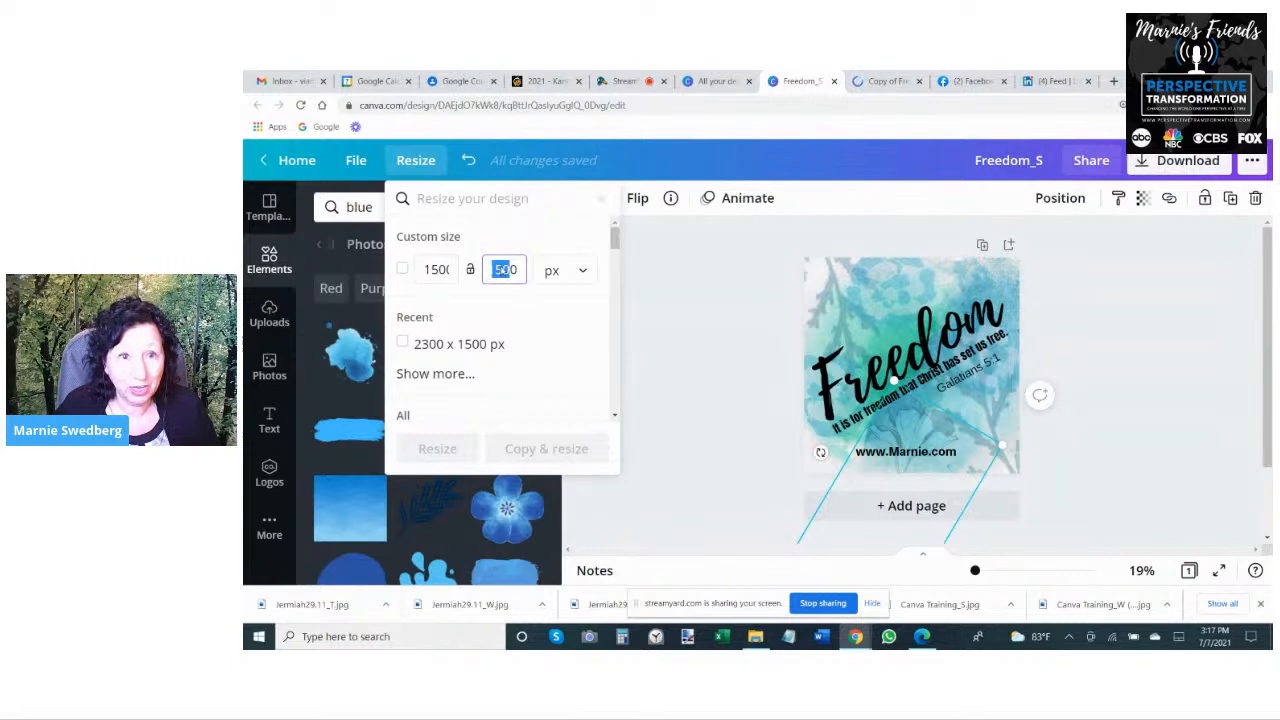
{"action": "left_click", "coordinate": [505, 344]}
{"action": "left_click", "coordinate": [498, 269]}
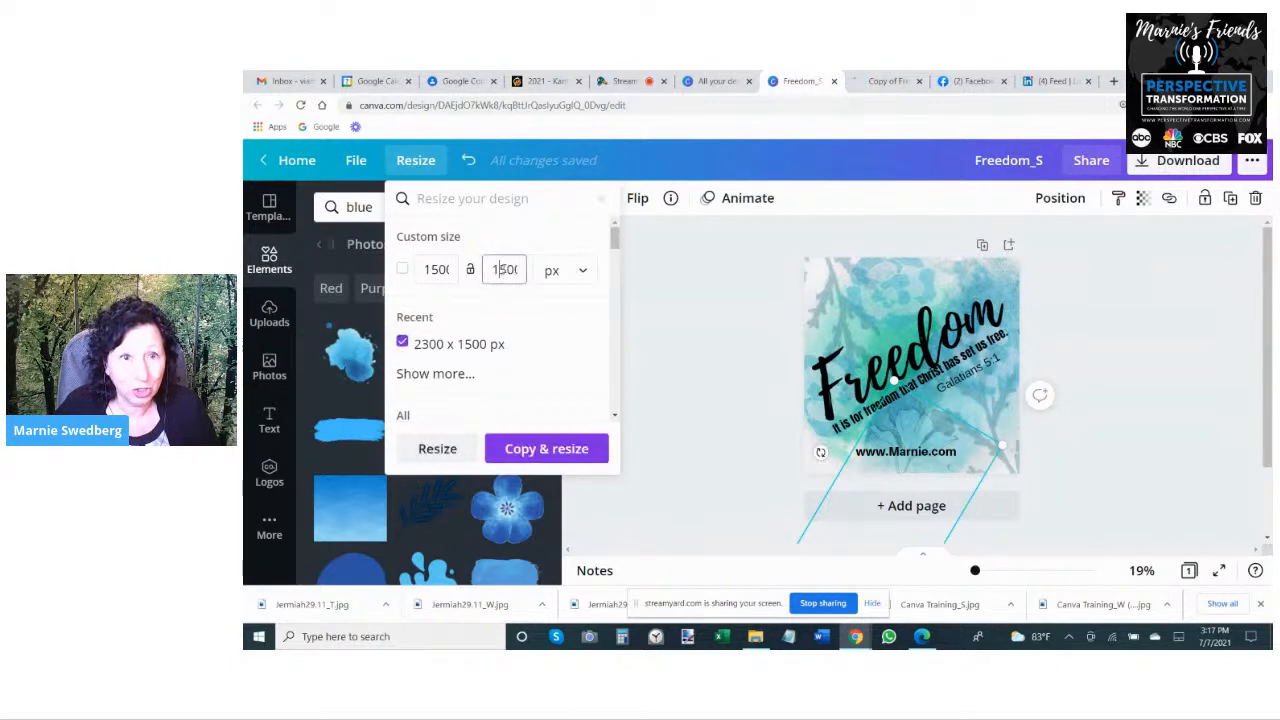
{"action": "type", "text": "2300"}
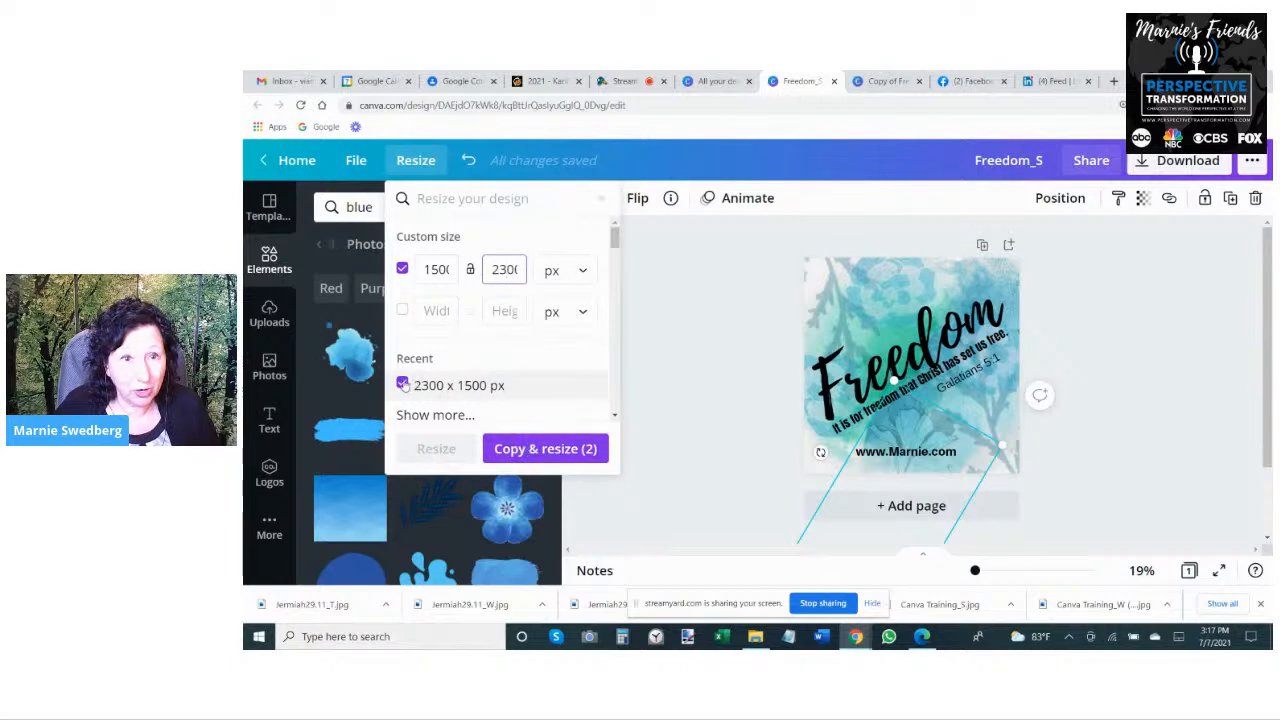
{"action": "left_click", "coordinate": [403, 384]}
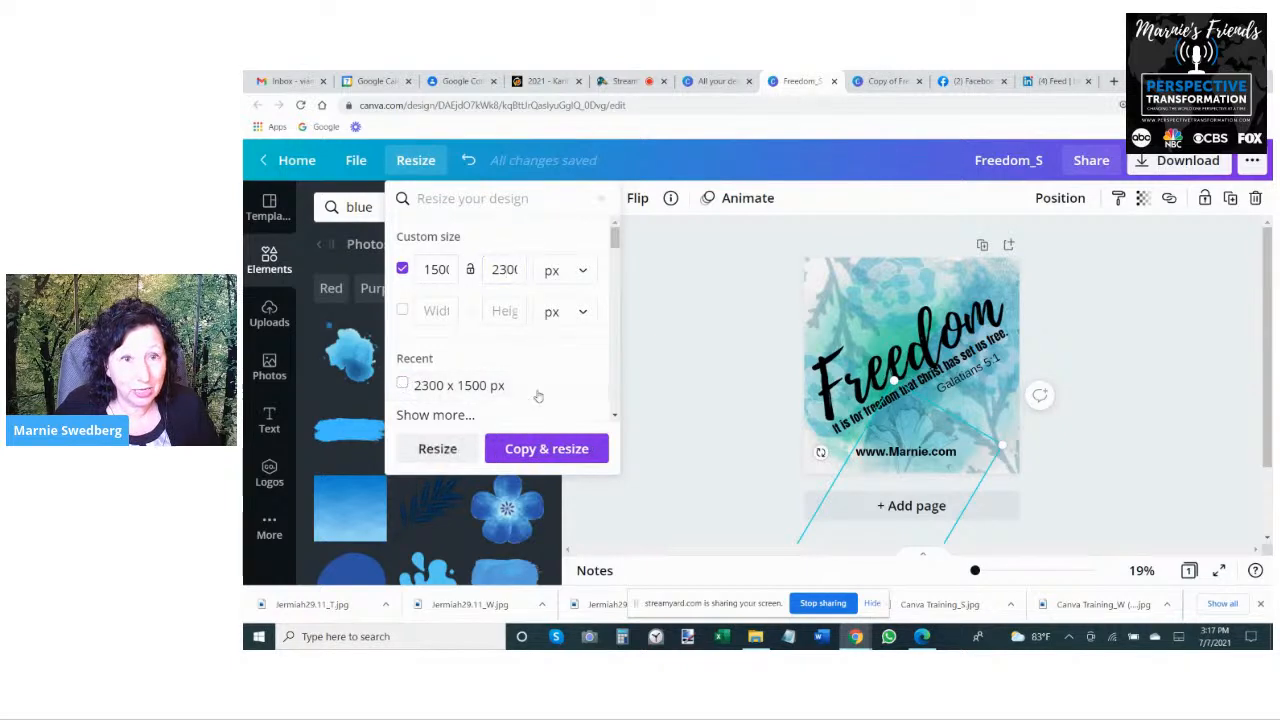
{"action": "left_click", "coordinate": [546, 448]}
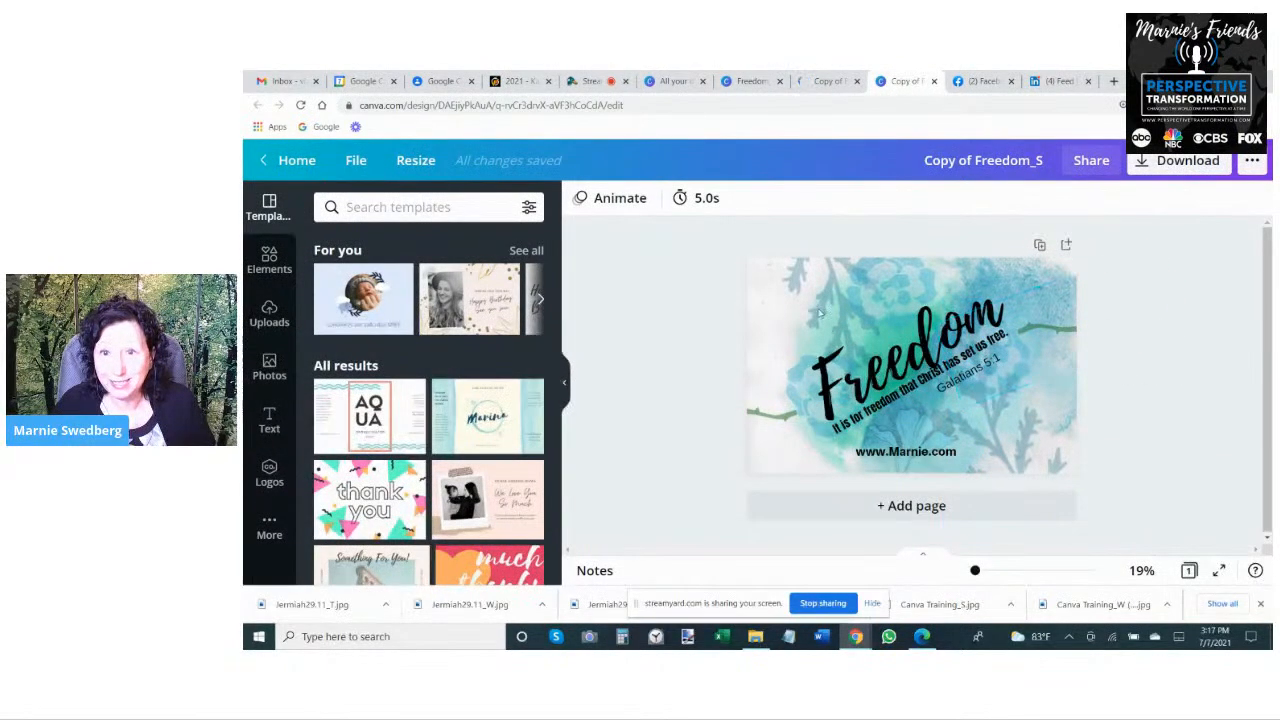
- In the wide copy, place the Freedom heading level near the page's upper edge and straighten the verse line below it
{"action": "left_click", "coordinate": [746, 86]}
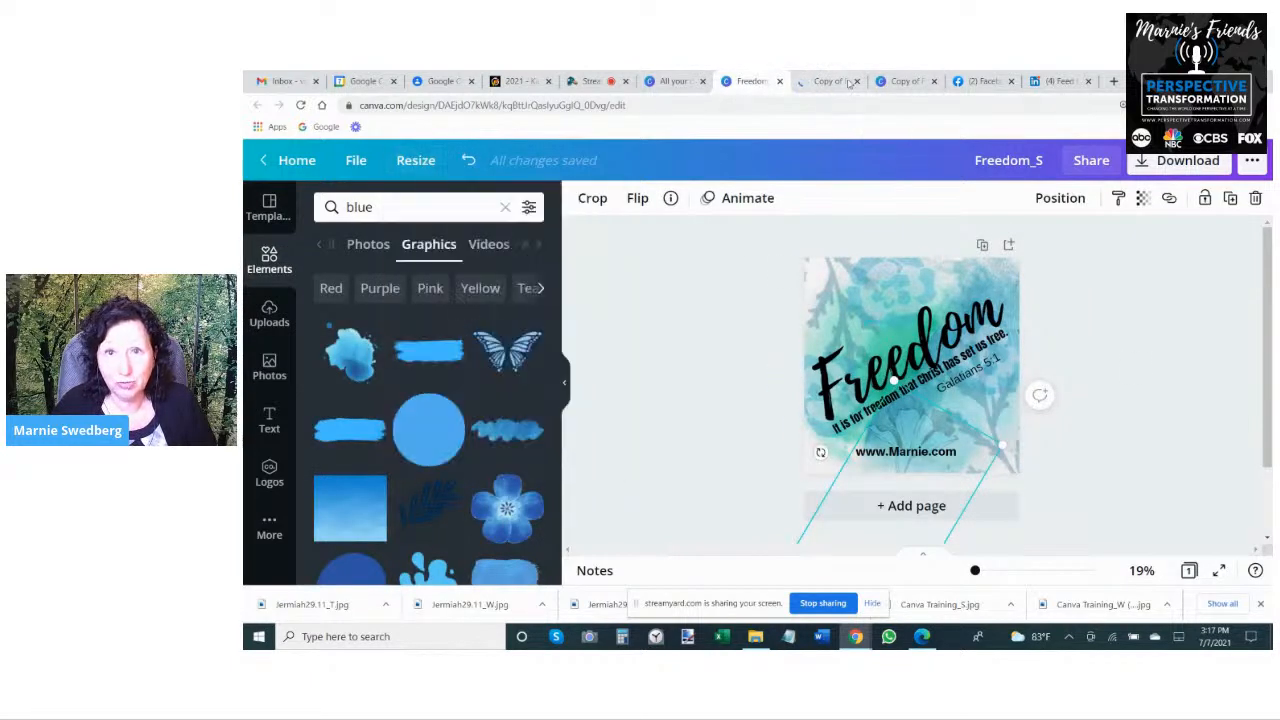
{"action": "left_click", "coordinate": [890, 81]}
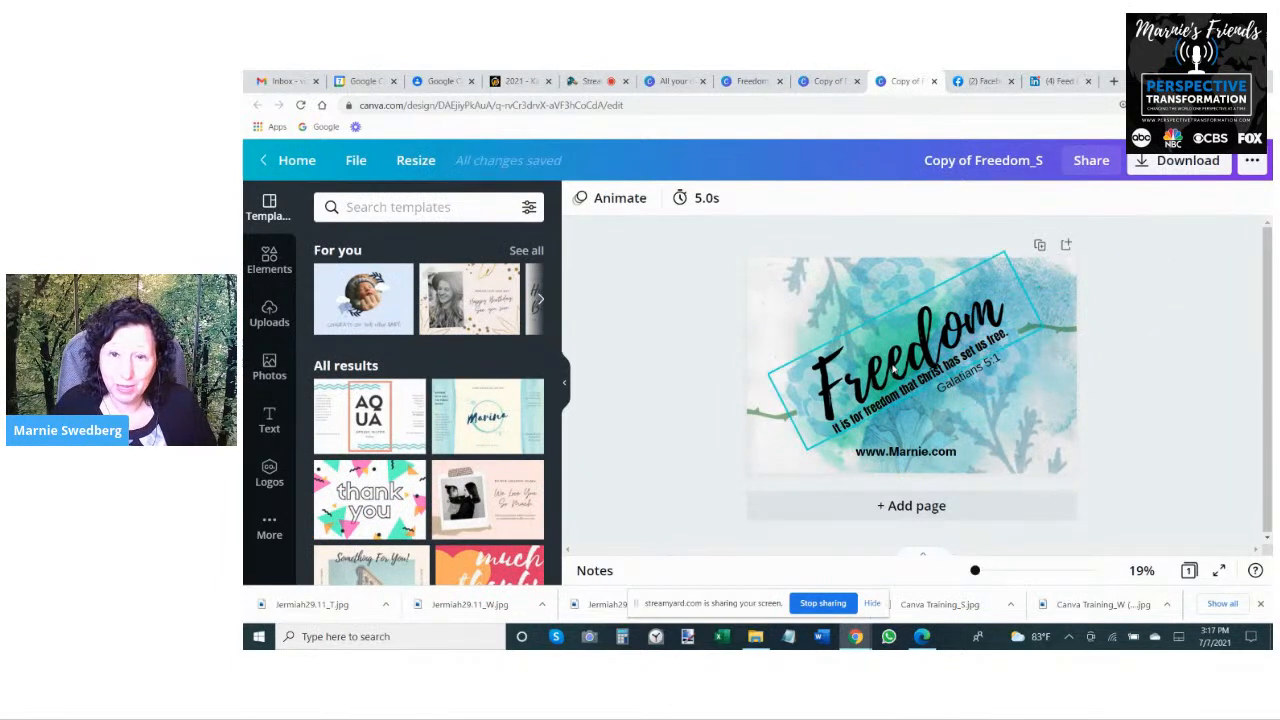
{"action": "left_click", "coordinate": [896, 370]}
{"action": "left_click_drag", "start_coordinate": [937, 412], "coordinate": [908, 414]}
{"action": "left_click", "coordinate": [926, 416]}
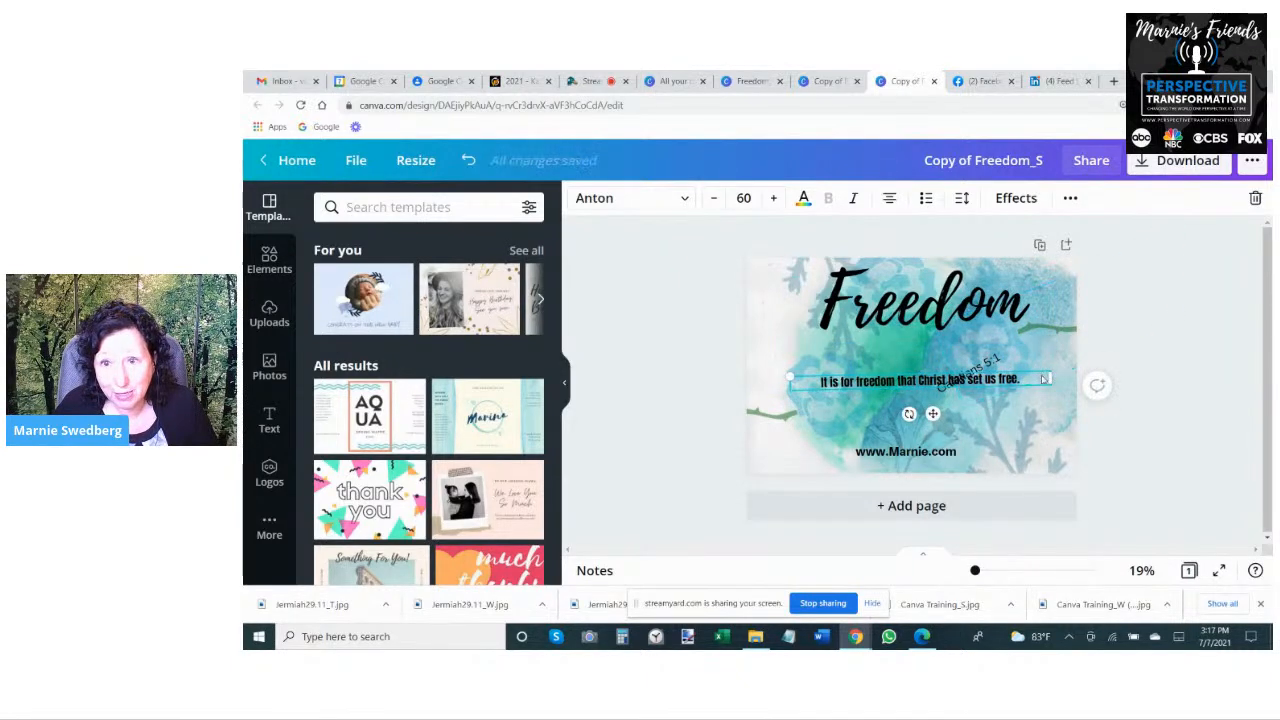
- Enlarge the verse line to a font size of about 79 and move the Galatians 5:1 reference to the page's lower-right corner
{"action": "left_click_drag", "start_coordinate": [1052, 378], "coordinate": [1004, 375]}
{"action": "left_click_drag", "start_coordinate": [785, 373], "coordinate": [724, 378]}
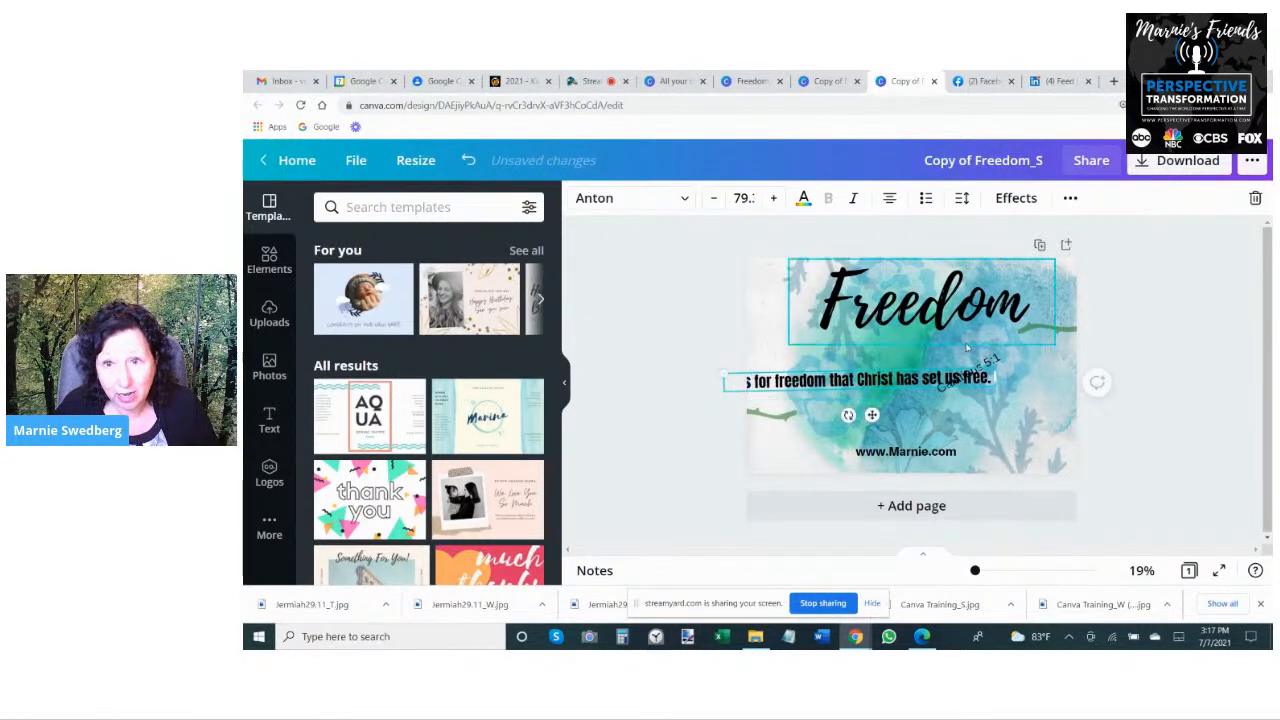
{"action": "left_click", "coordinate": [1029, 367]}
{"action": "left_click_drag", "start_coordinate": [988, 367], "coordinate": [1056, 441]}
- Lower the Freedom heading slightly and position the verse line directly beneath it on the wide design
{"action": "left_click", "coordinate": [912, 320]}
{"action": "left_click_drag", "start_coordinate": [912, 318], "coordinate": [919, 404]}
{"action": "mouse_move", "coordinate": [975, 571]}
{"action": "left_mouse_down"}
{"action": "mouse_move", "coordinate": [998, 572]}
{"action": "mouse_move", "coordinate": [977, 570]}
{"action": "left_mouse_up"}
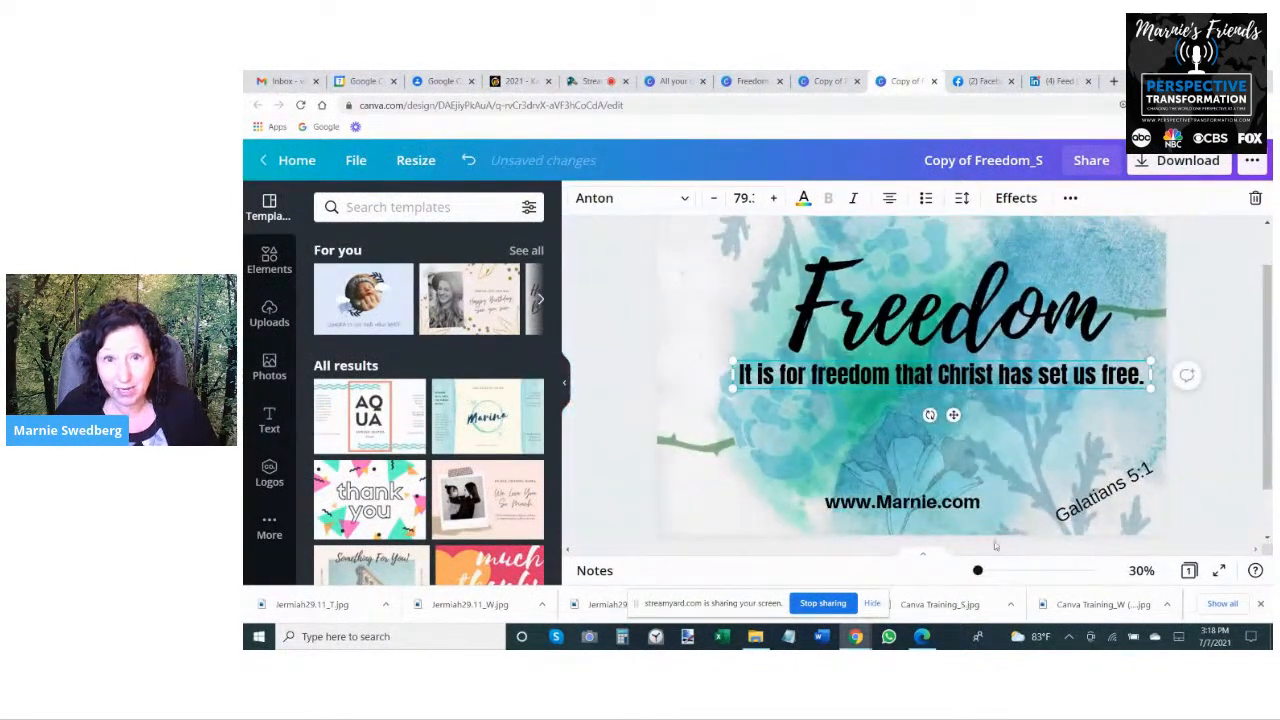
- Shift the verse line and Freedom heading slightly left, and place the Galatians 5:1 reference horizontally beneath the verse's right end
{"action": "left_click_drag", "start_coordinate": [900, 376], "coordinate": [862, 374]}
{"action": "left_click_drag", "start_coordinate": [910, 320], "coordinate": [877, 320]}
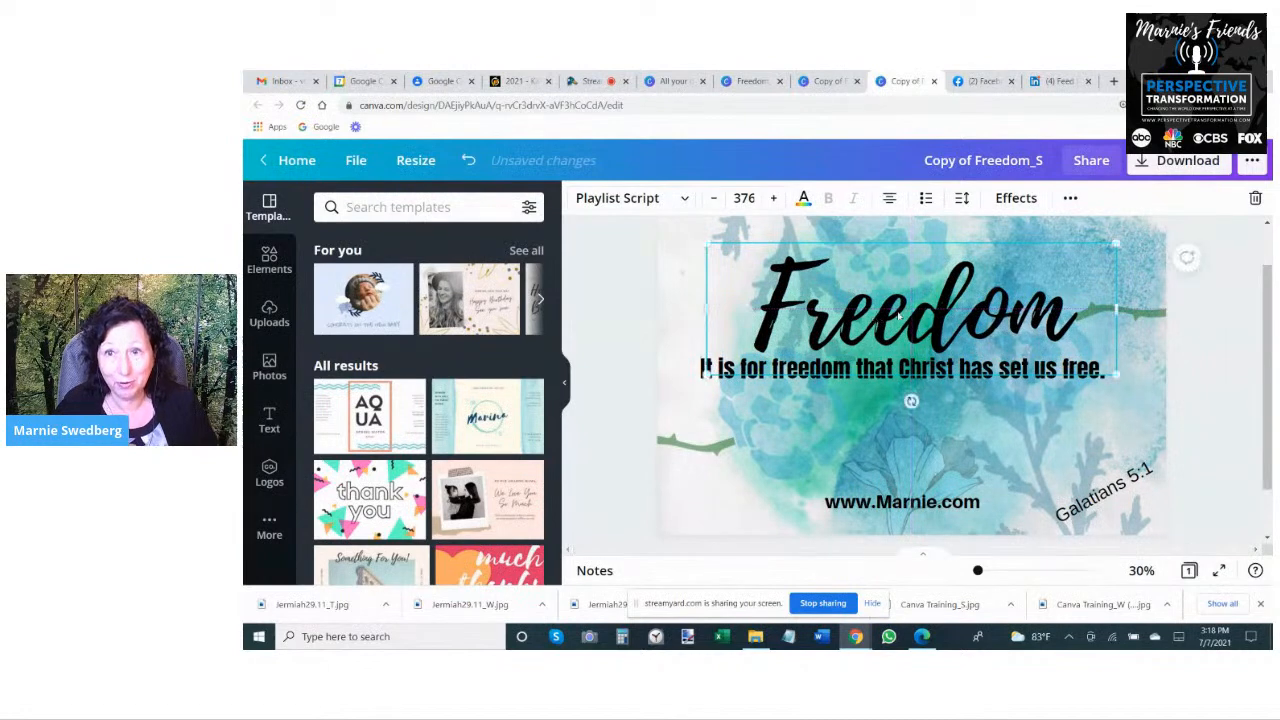
{"action": "left_click", "coordinate": [1102, 495]}
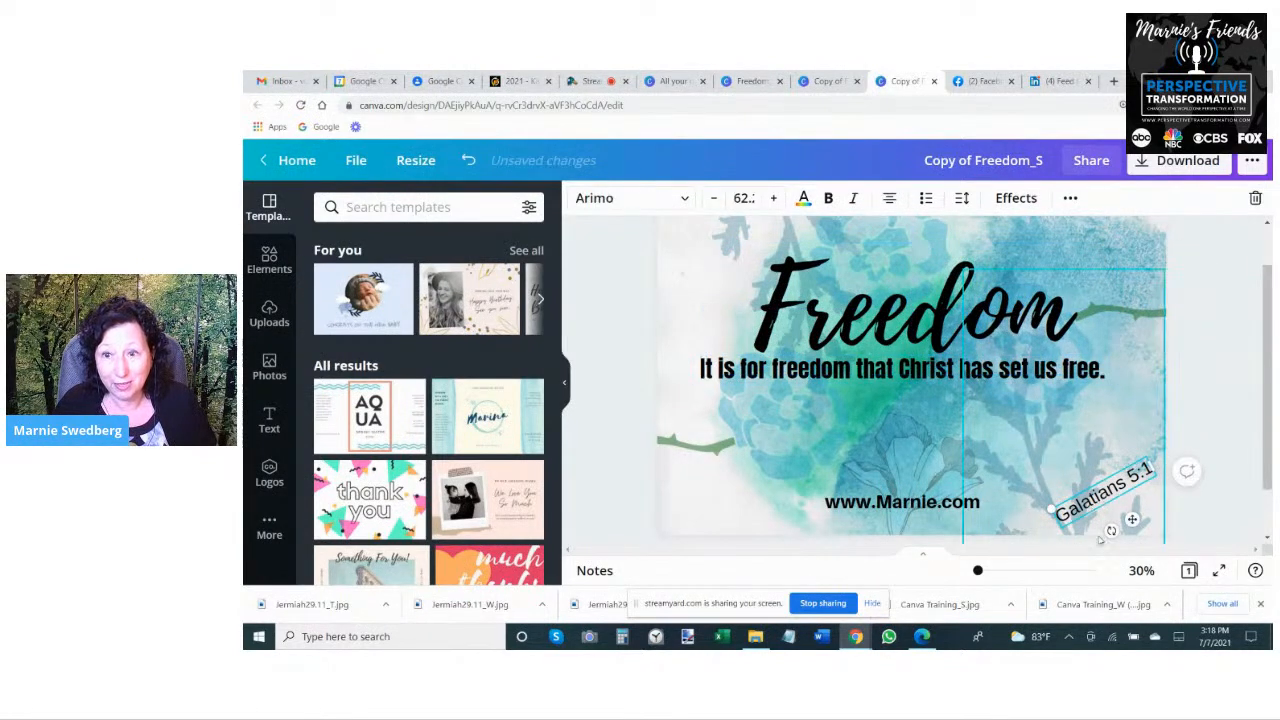
{"action": "left_click_drag", "start_coordinate": [1111, 530], "coordinate": [1044, 397]}
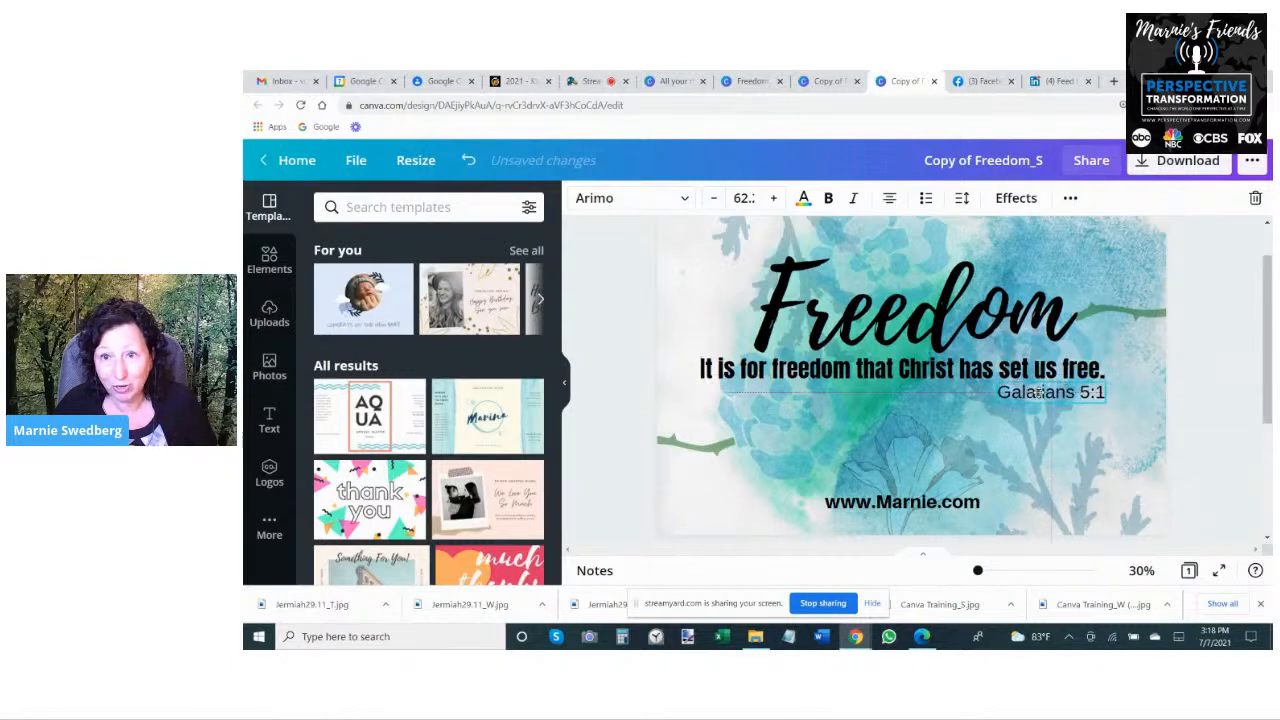
- Set the pale blue flower's transparency to 53 and position it partly off the page's right edge beside the Freedom heading
{"action": "left_click_drag", "start_coordinate": [1135, 315], "coordinate": [858, 363]}
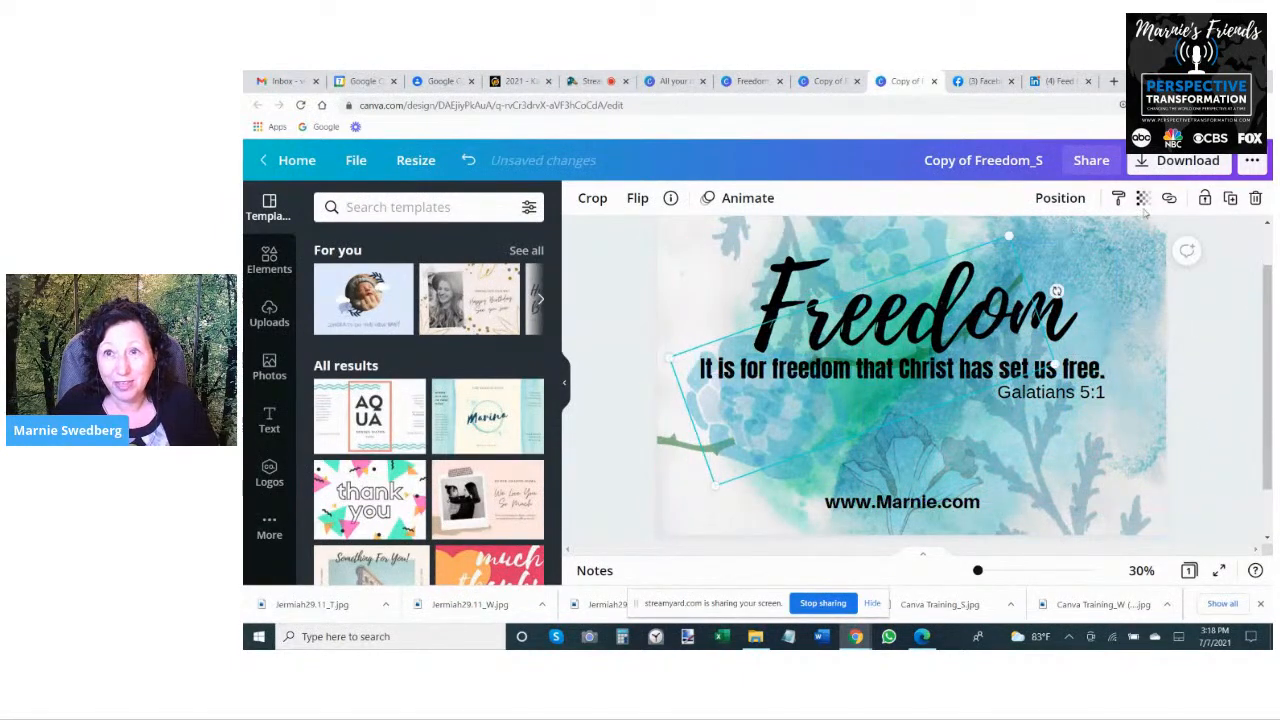
{"action": "left_click", "coordinate": [1143, 198]}
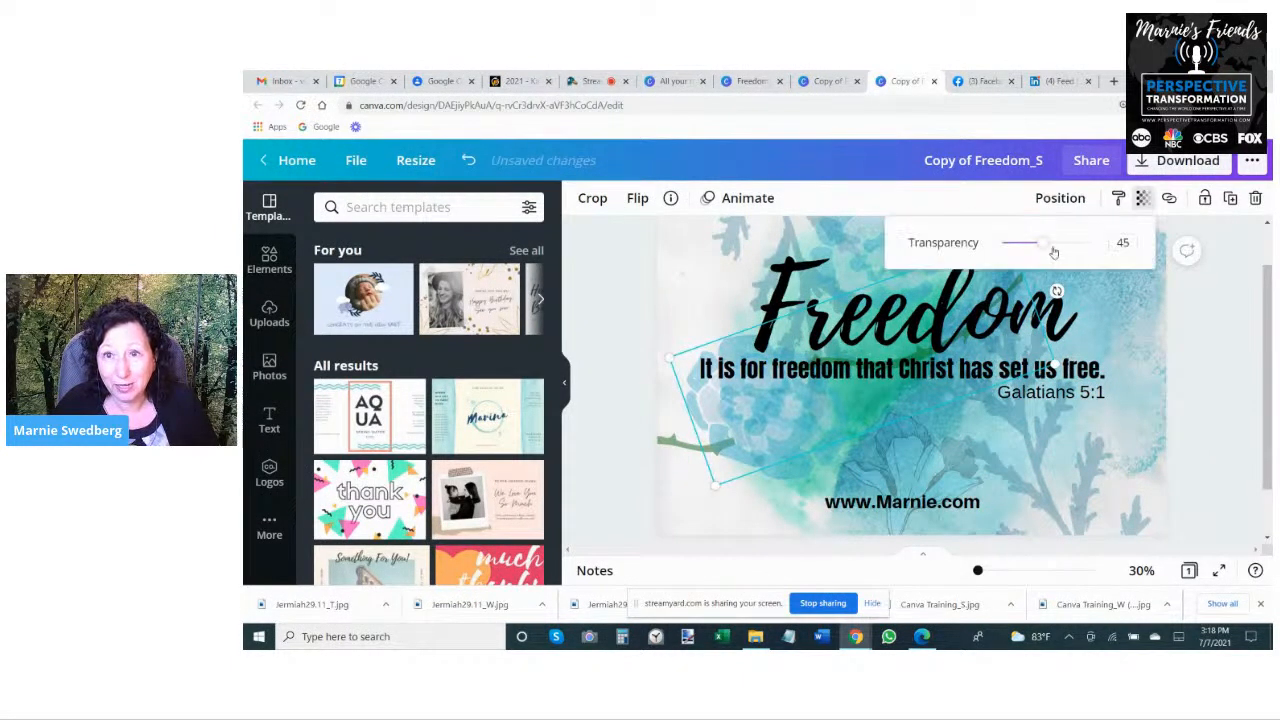
{"action": "mouse_move", "coordinate": [1040, 245]}
{"action": "left_mouse_down"}
{"action": "mouse_move", "coordinate": [1093, 244]}
{"action": "mouse_move", "coordinate": [1056, 247]}
{"action": "left_mouse_up"}
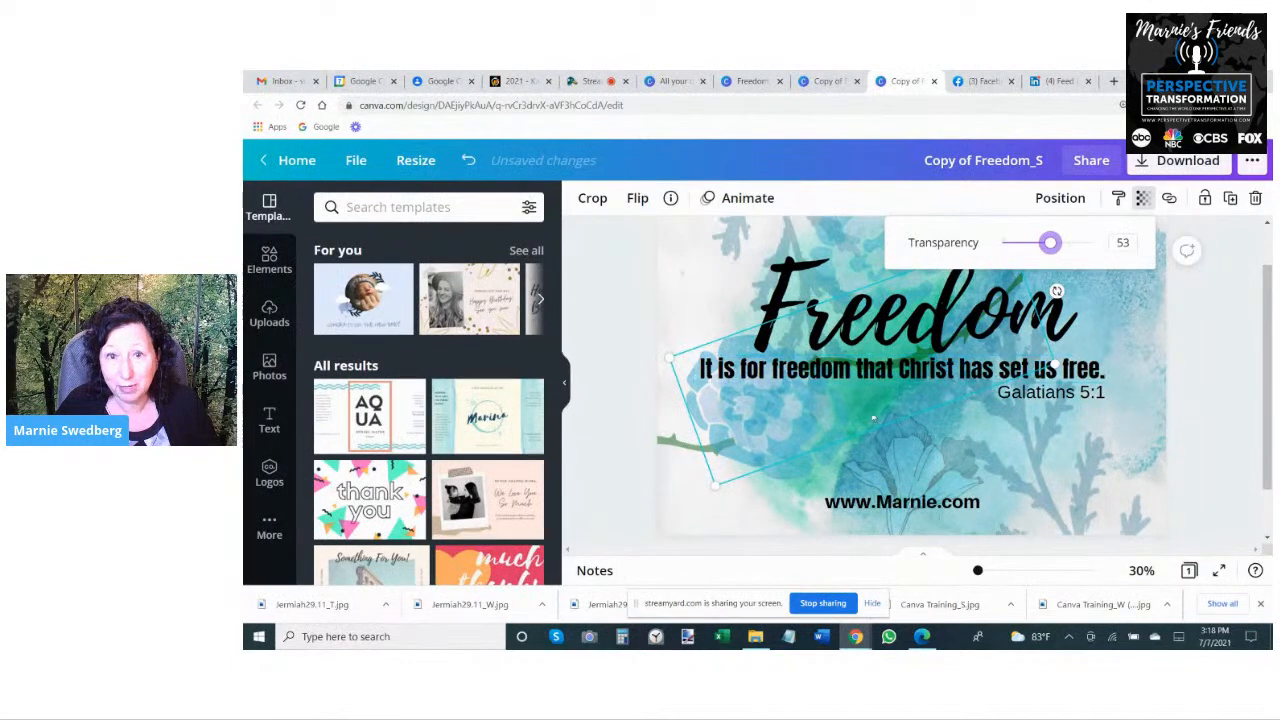
{"action": "left_click_drag", "start_coordinate": [788, 433], "coordinate": [1106, 348]}
{"action": "left_click_drag", "start_coordinate": [1164, 314], "coordinate": [1168, 341]}
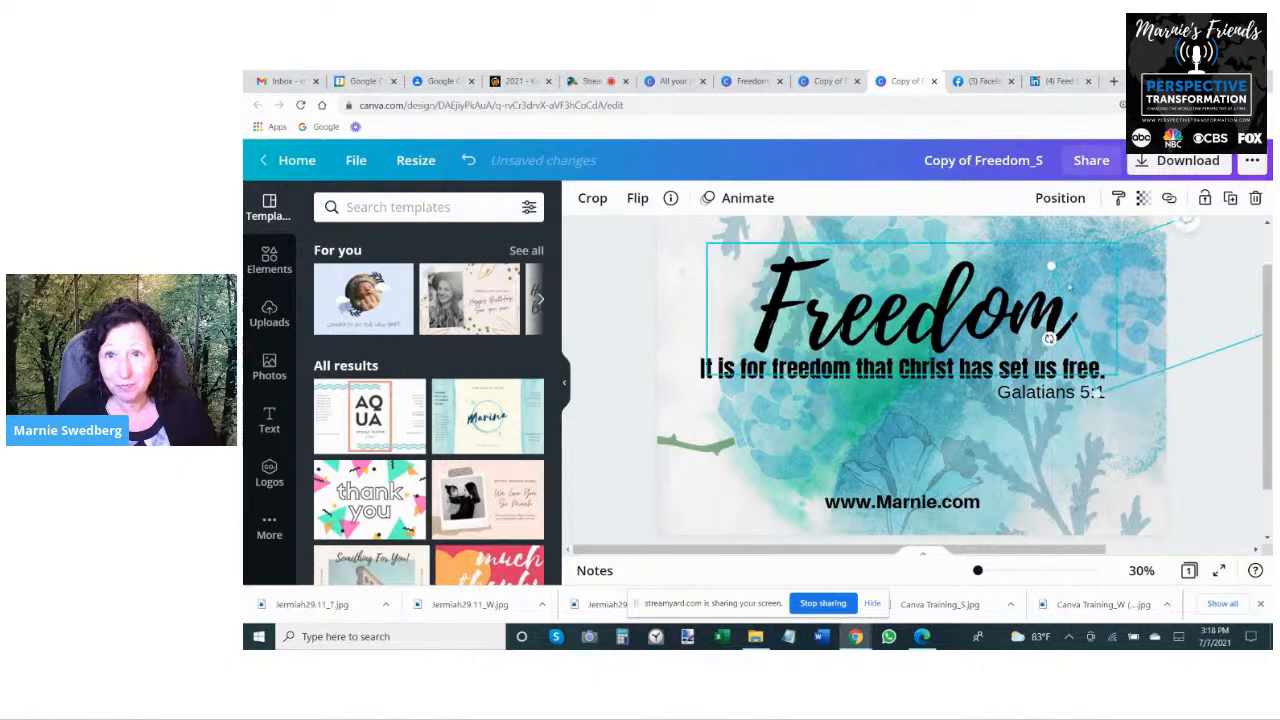
{"action": "left_click", "coordinate": [1050, 243]}
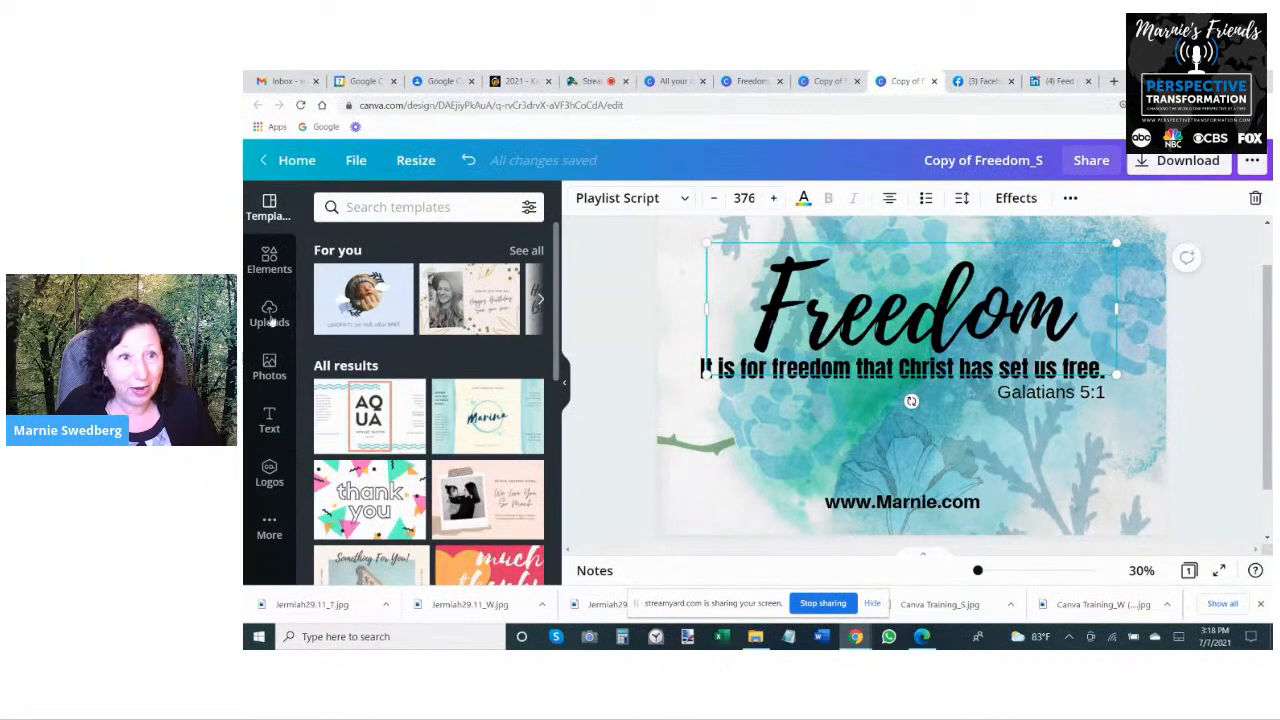
- Add the recently used blue-green watercolor background image to the wide design
{"action": "left_click", "coordinate": [269, 260]}
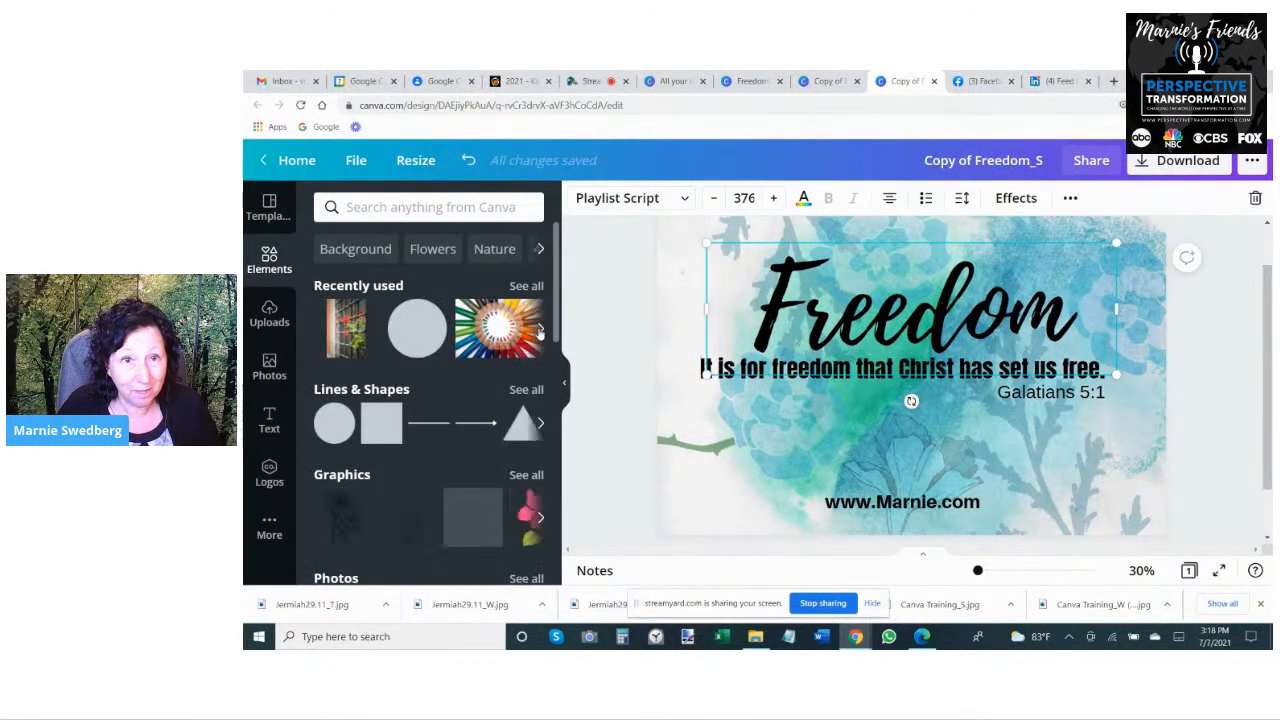
{"action": "left_click", "coordinate": [540, 330]}
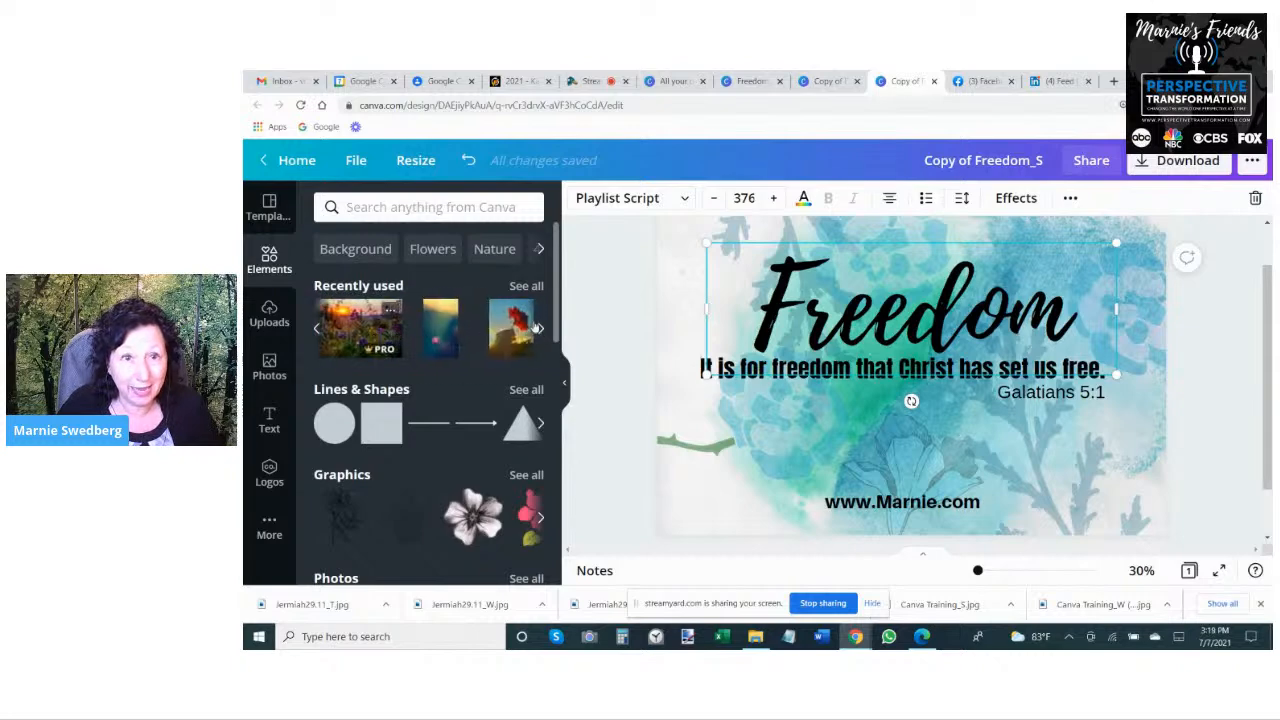
{"action": "left_click", "coordinate": [541, 330]}
{"action": "left_click", "coordinate": [541, 330]}
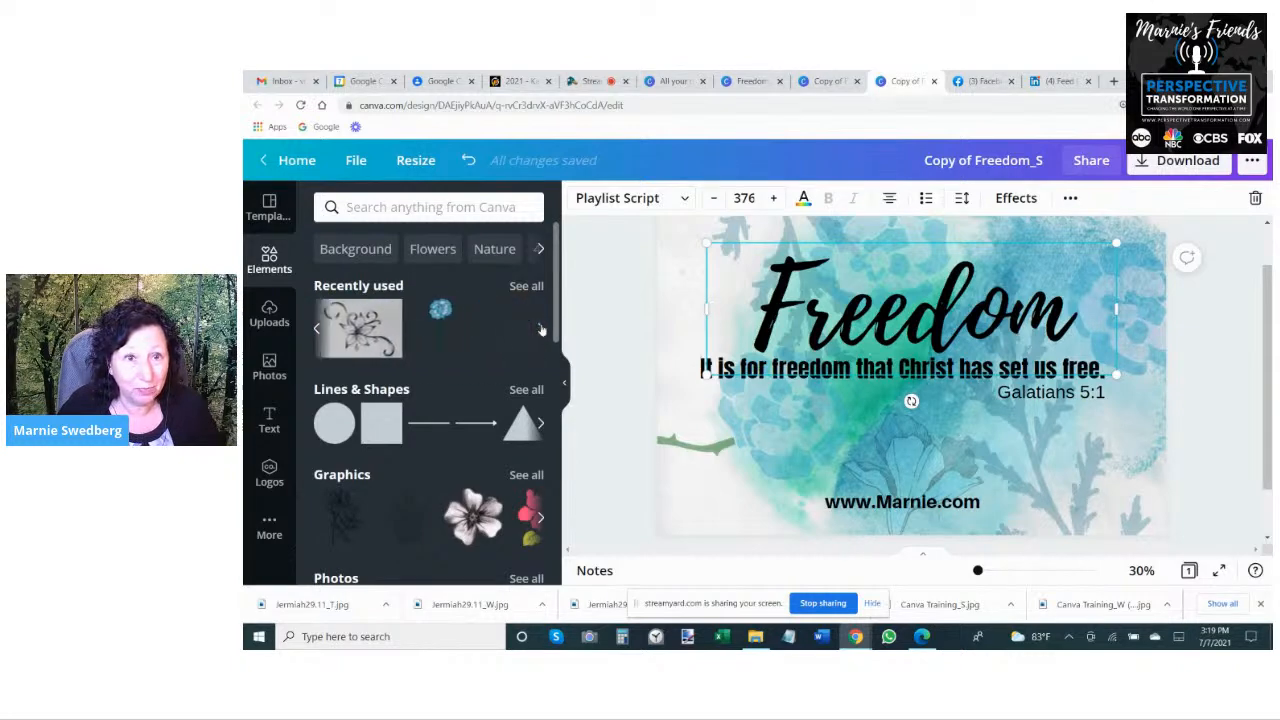
{"action": "left_click", "coordinate": [541, 330]}
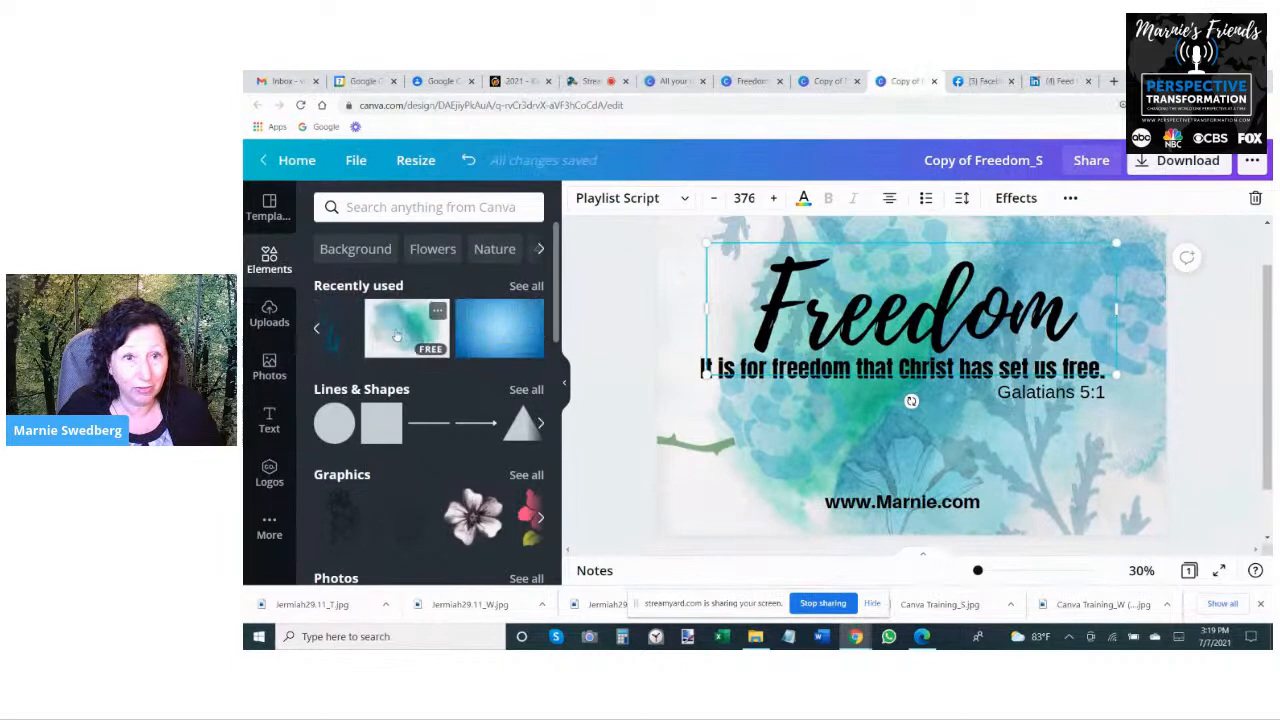
{"action": "left_click", "coordinate": [397, 335]}
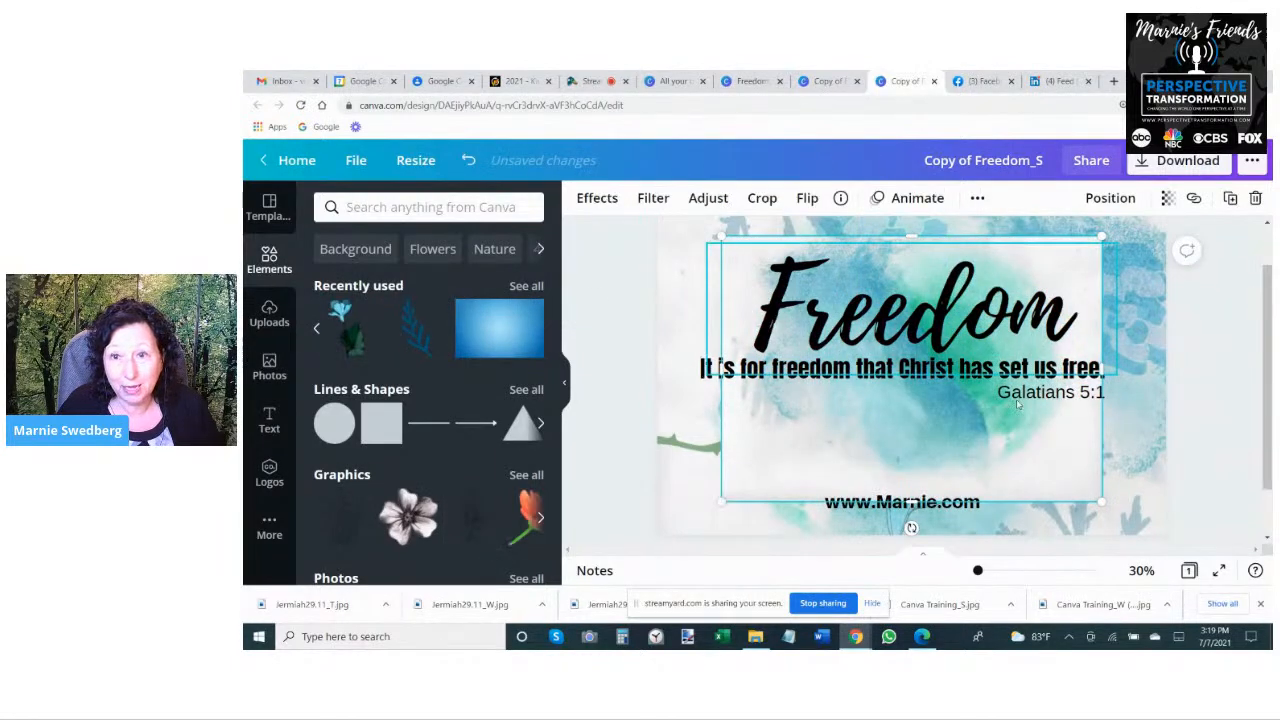
- Enlarge the new watercolor image to cover the whole page and send it to the back
{"action": "left_click_drag", "start_coordinate": [722, 500], "coordinate": [543, 551]}
{"action": "left_click_drag", "start_coordinate": [1103, 236], "coordinate": [1165, 190]}
{"action": "left_click_drag", "start_coordinate": [1240, 148], "coordinate": [1246, 146]}
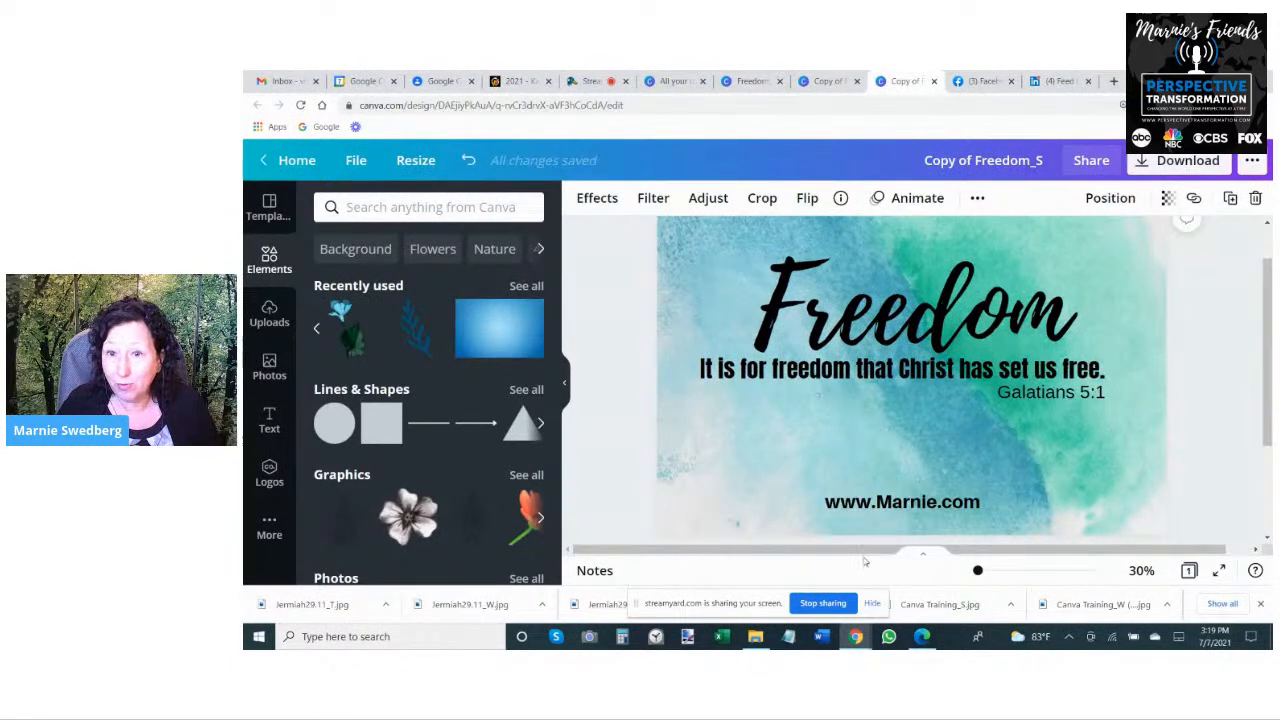
{"action": "left_click", "coordinate": [1112, 199]}
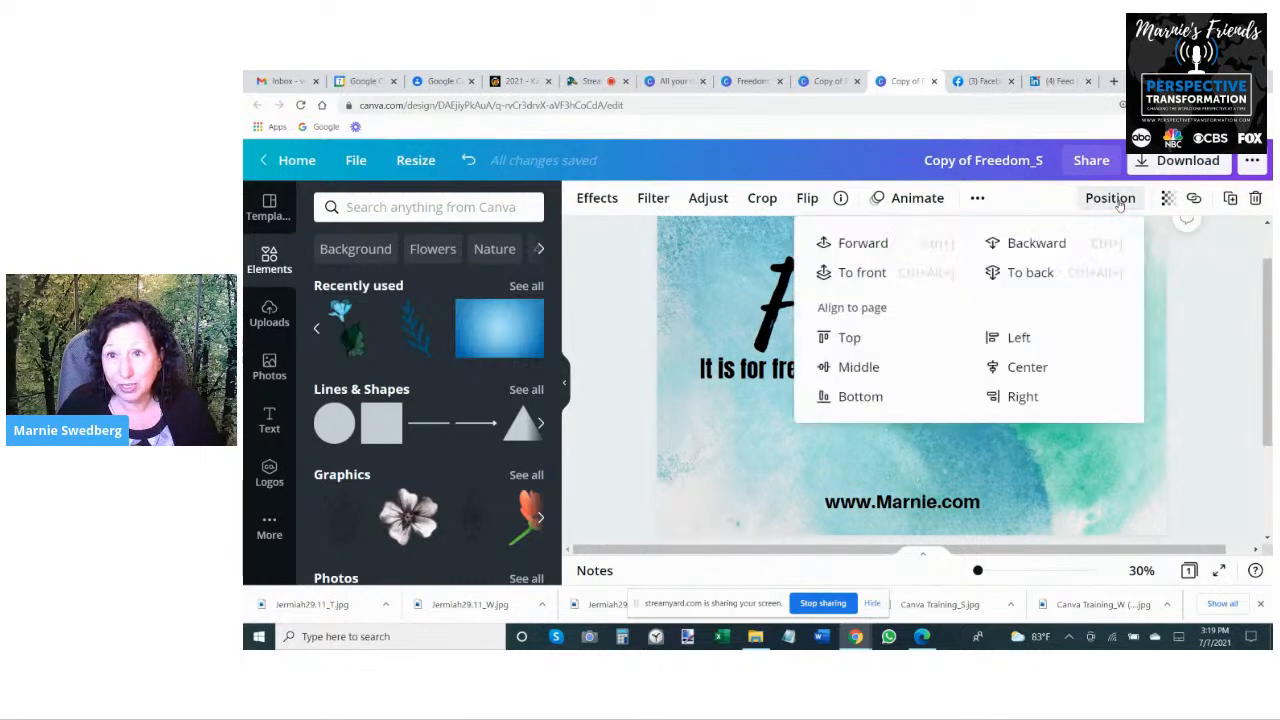
{"action": "left_click", "coordinate": [1030, 274]}
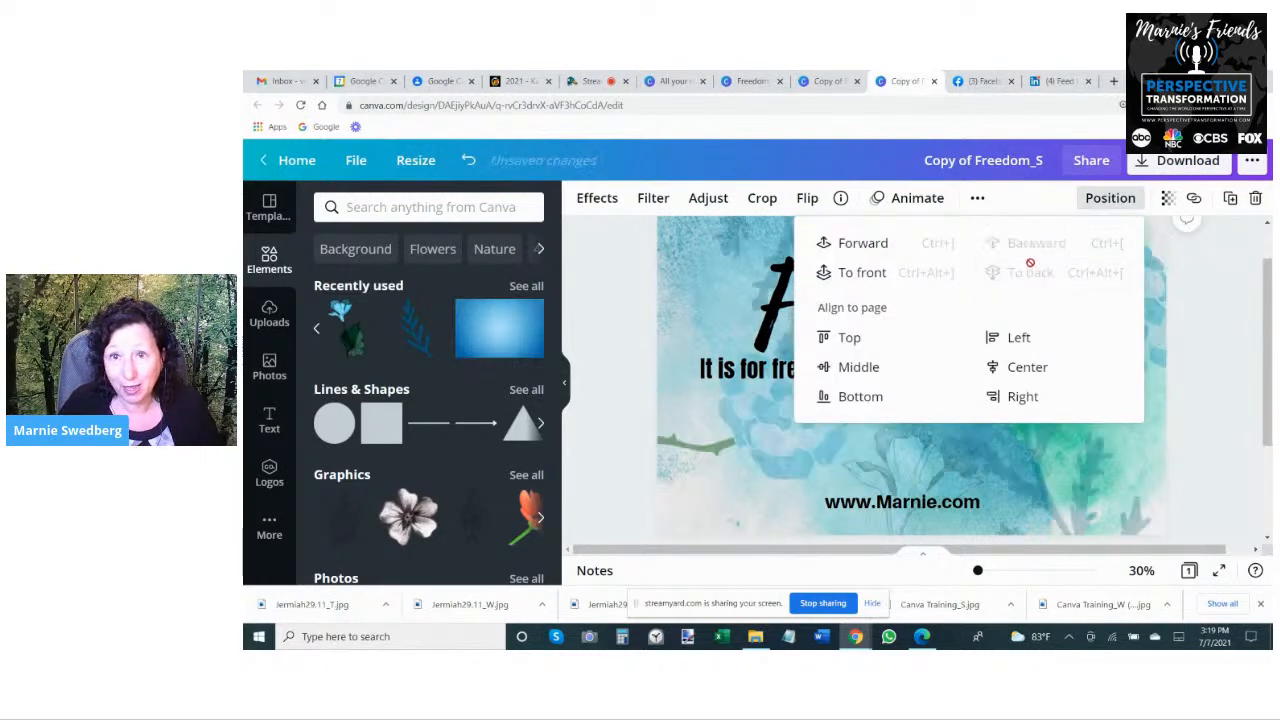
{"action": "left_click", "coordinate": [1190, 256]}
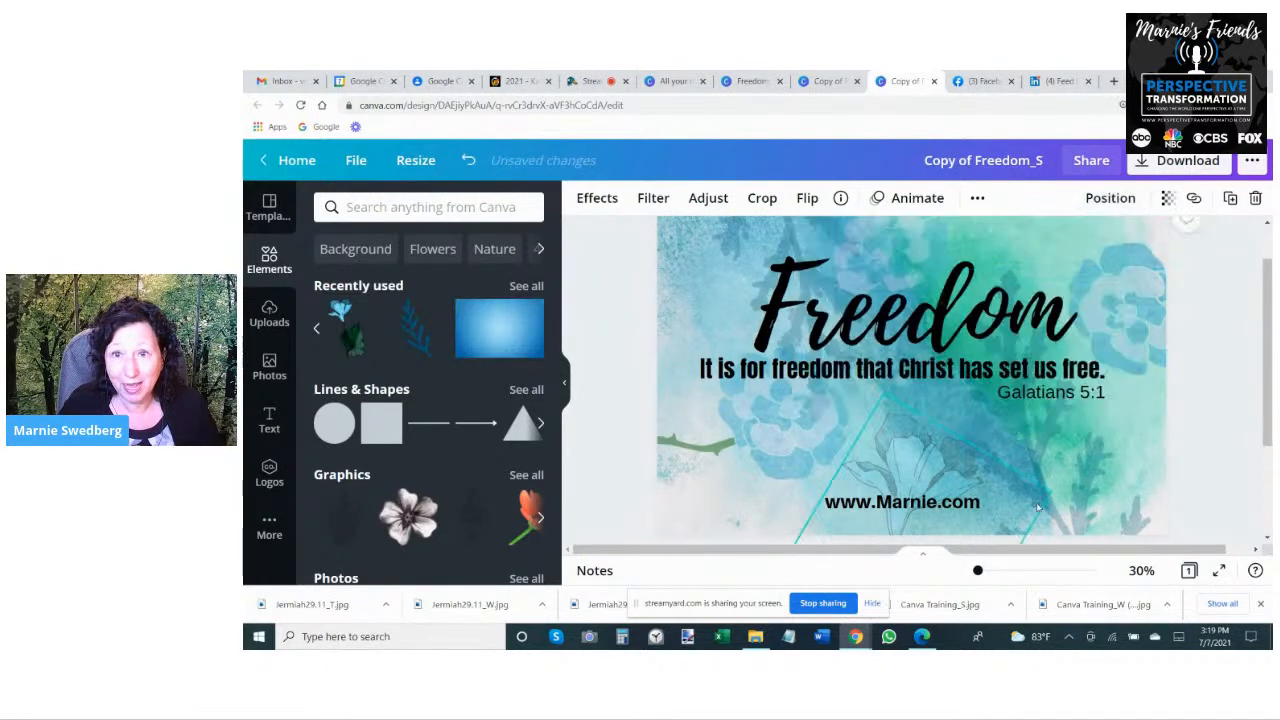
- Move the blue flower into the page's lower-left corner, and place and rotate the leafy branch at the upper-left corner
{"action": "left_click", "coordinate": [771, 439]}
{"action": "left_click_drag", "start_coordinate": [771, 439], "coordinate": [700, 486]}
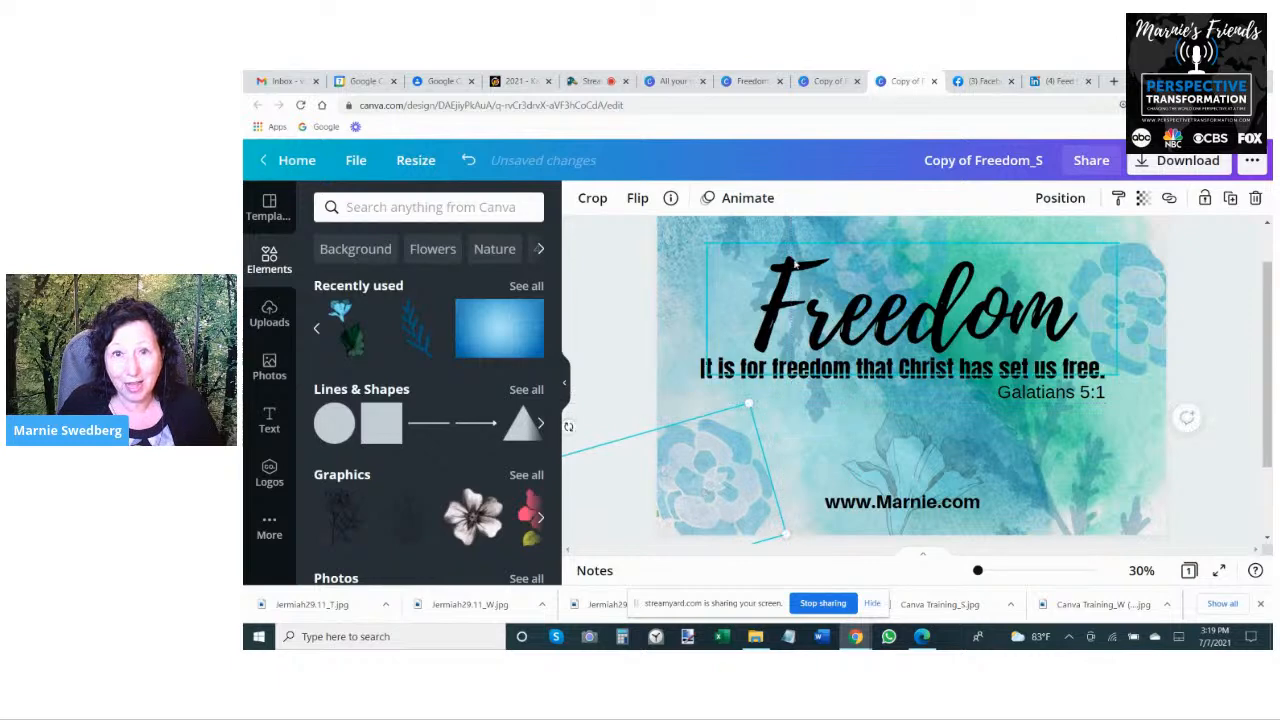
{"action": "left_click", "coordinate": [781, 225]}
{"action": "left_click_drag", "start_coordinate": [781, 225], "coordinate": [726, 266]}
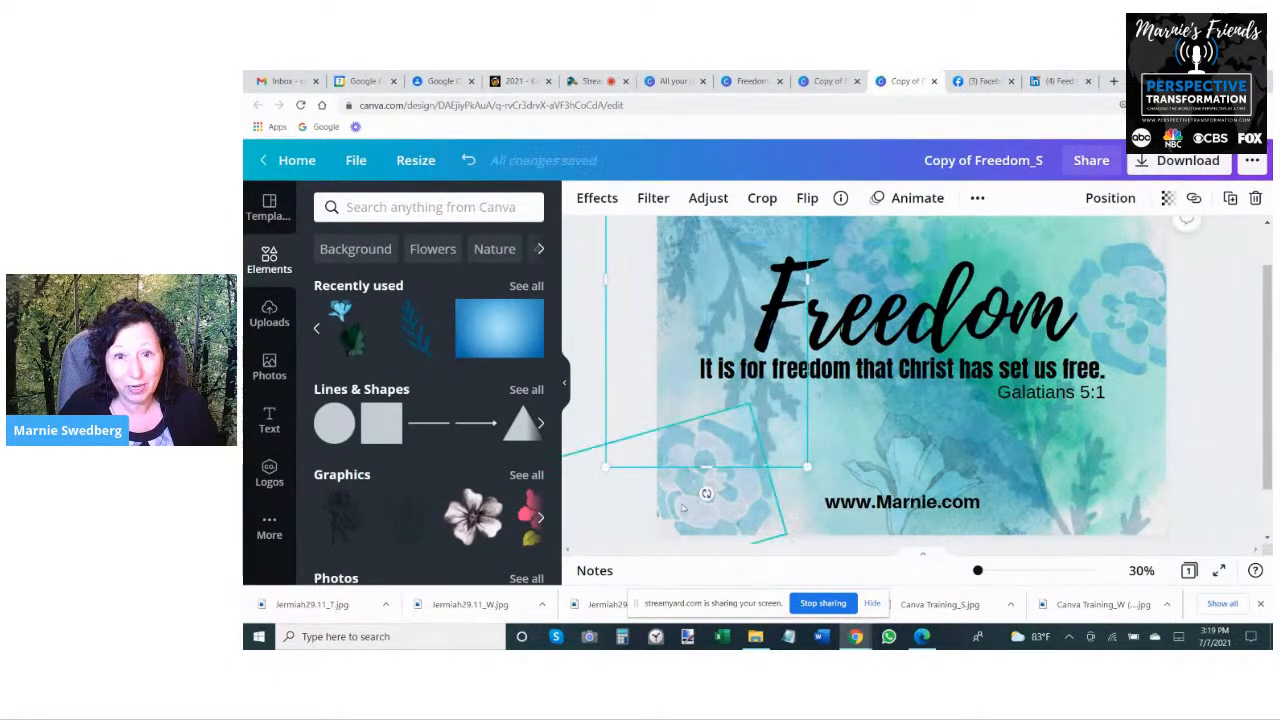
{"action": "left_click_drag", "start_coordinate": [708, 494], "coordinate": [798, 454]}
- Rearrange the text block slightly lower and to the right, with the Freedom heading above the verse line and Galatians 5:1 beneath its end
{"action": "left_click_drag", "start_coordinate": [713, 277], "coordinate": [732, 259]}
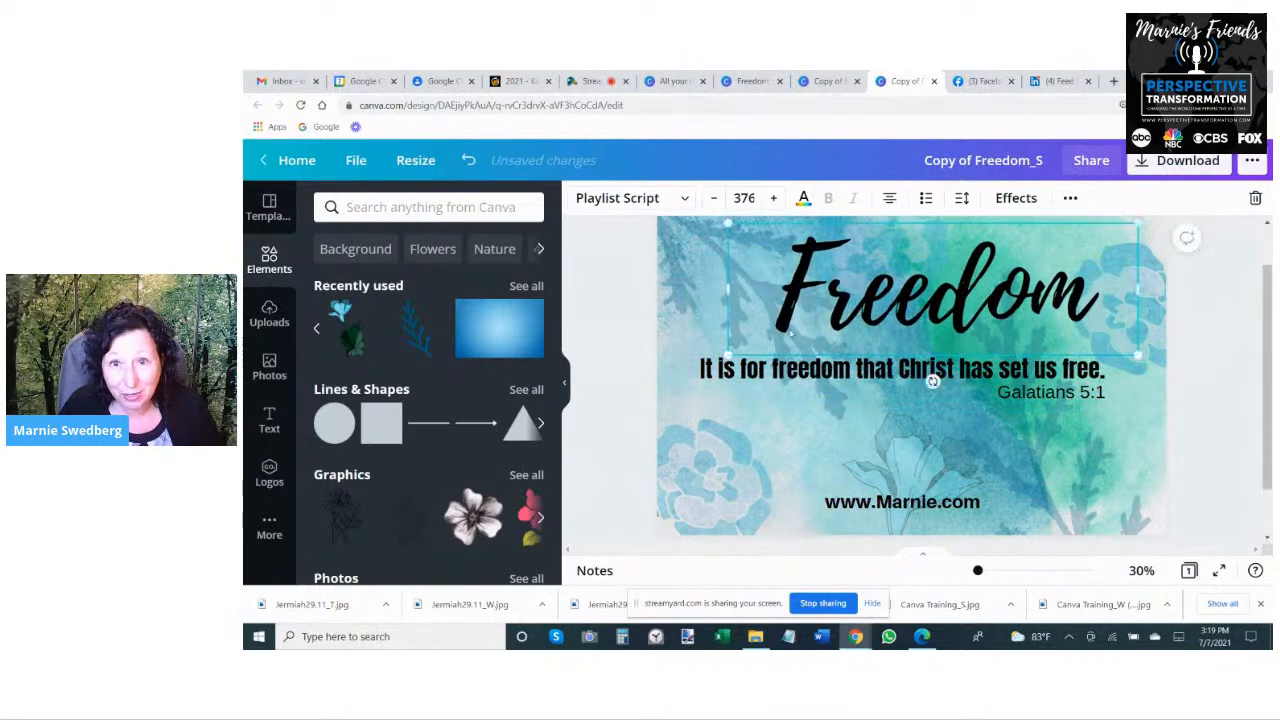
{"action": "left_click_drag", "start_coordinate": [1005, 386], "coordinate": [1005, 414]}
{"action": "left_click_drag", "start_coordinate": [946, 380], "coordinate": [948, 396]}
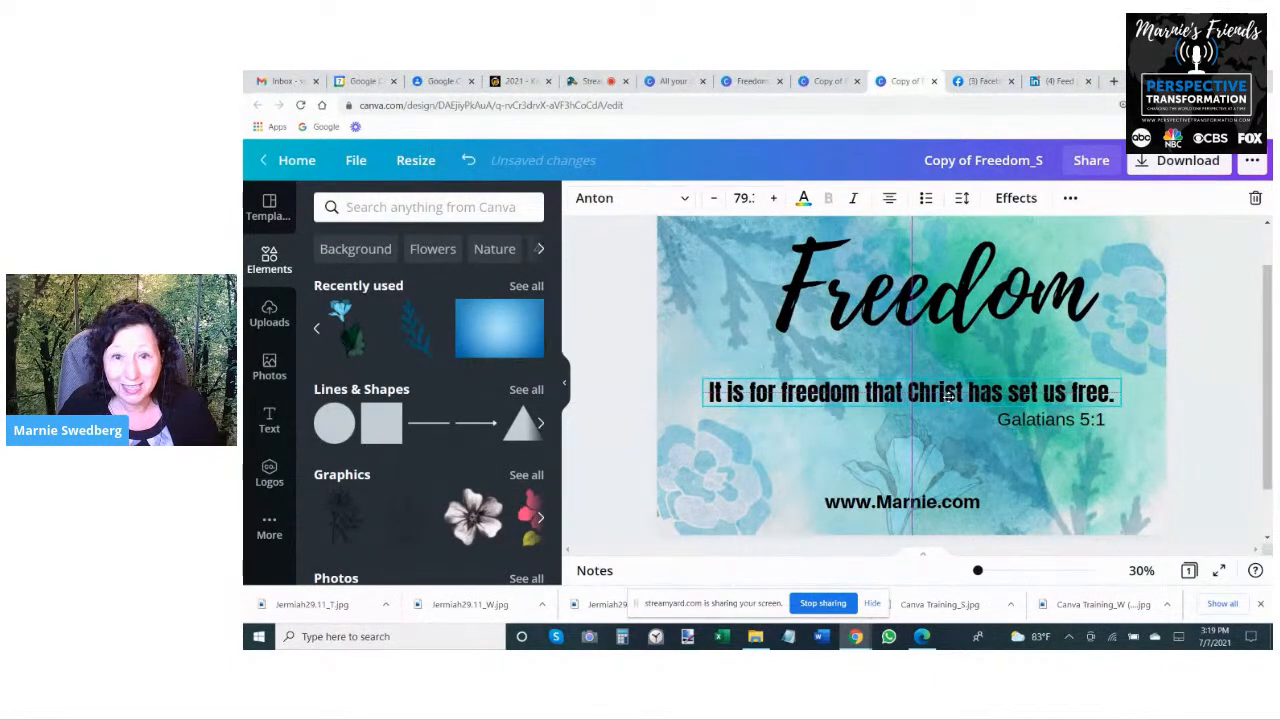
{"action": "left_click_drag", "start_coordinate": [1067, 419], "coordinate": [1080, 416]}
{"action": "left_click_drag", "start_coordinate": [956, 297], "coordinate": [943, 333]}
{"action": "left_click_drag", "start_coordinate": [932, 396], "coordinate": [935, 393]}
{"action": "left_click", "coordinate": [1027, 420]}
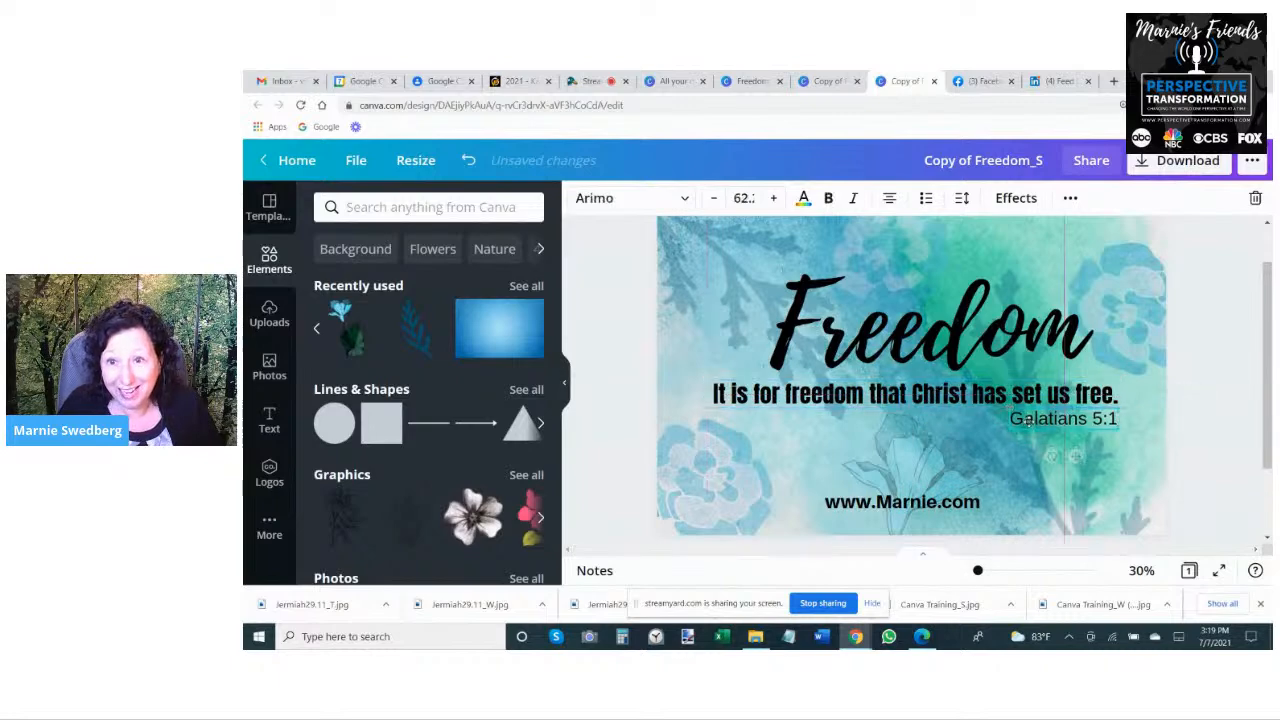
- Enlarge the outlined flower behind the website address and set its transparency to 25
{"action": "left_click", "coordinate": [890, 471]}
{"action": "left_click_drag", "start_coordinate": [963, 458], "coordinate": [958, 520]}
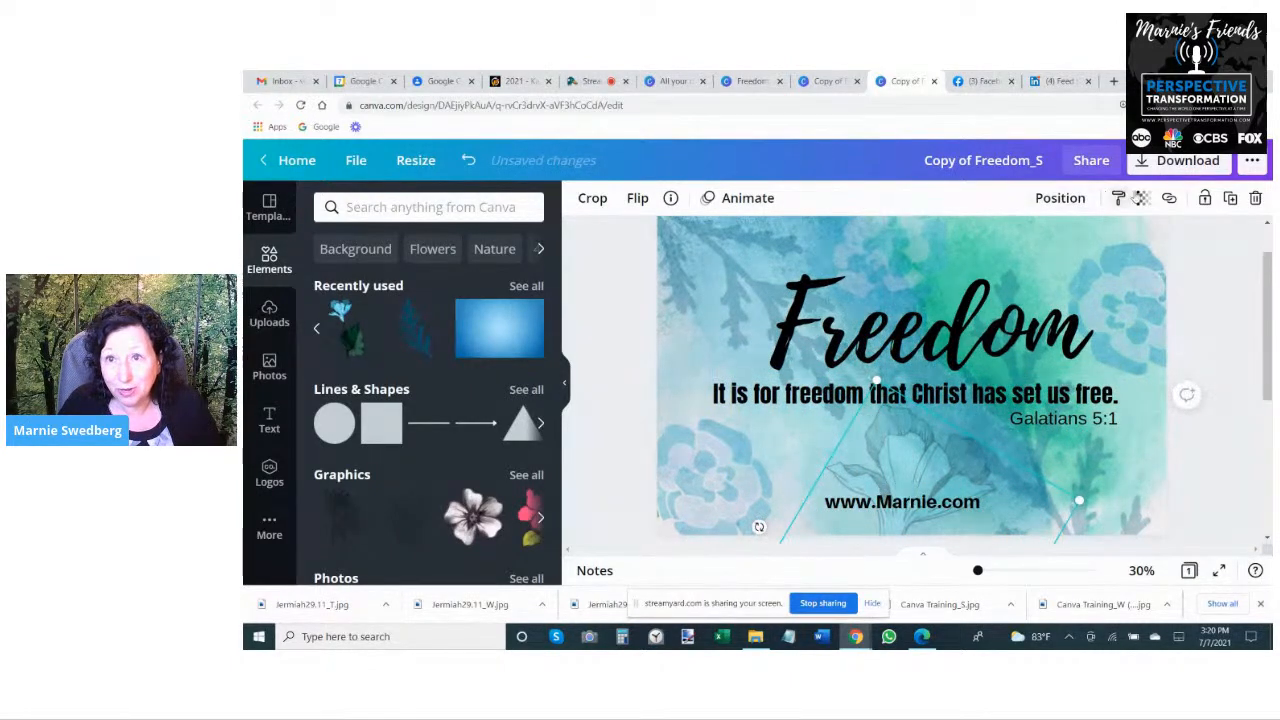
{"action": "left_click", "coordinate": [1143, 198]}
{"action": "left_click_drag", "start_coordinate": [1030, 243], "coordinate": [1115, 235]}
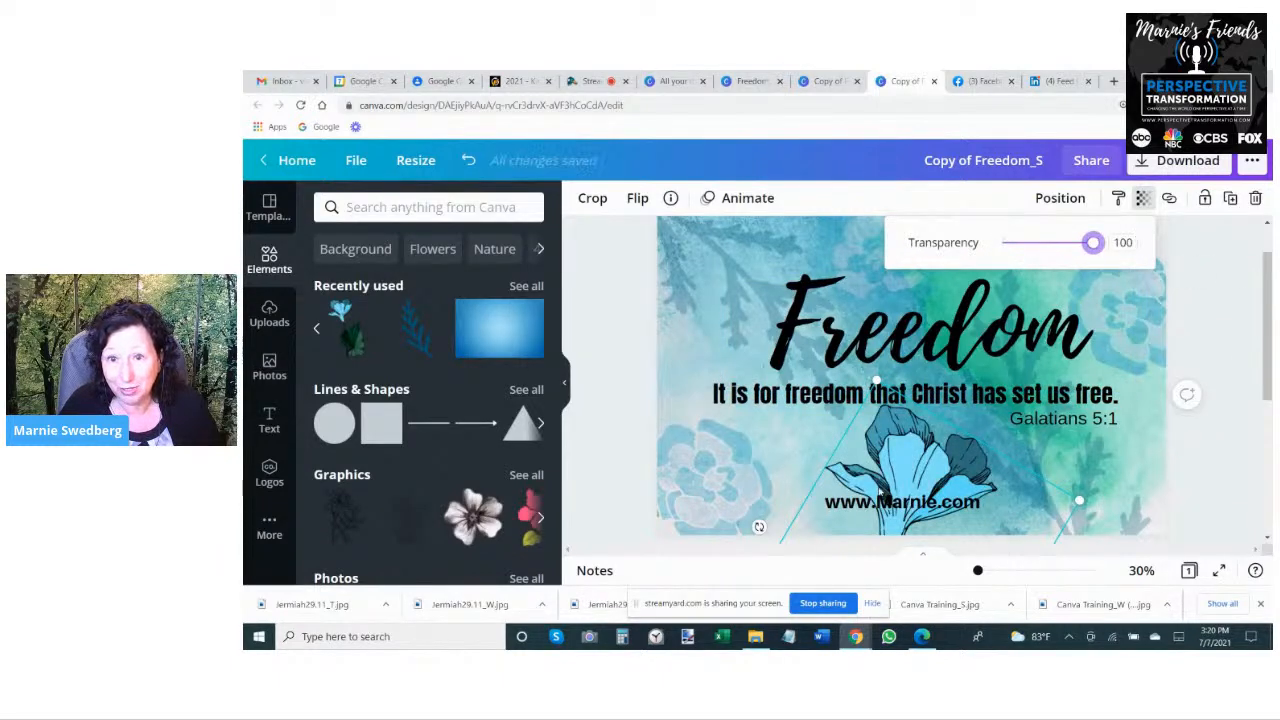
{"action": "left_click_drag", "start_coordinate": [1092, 243], "coordinate": [1021, 243]}
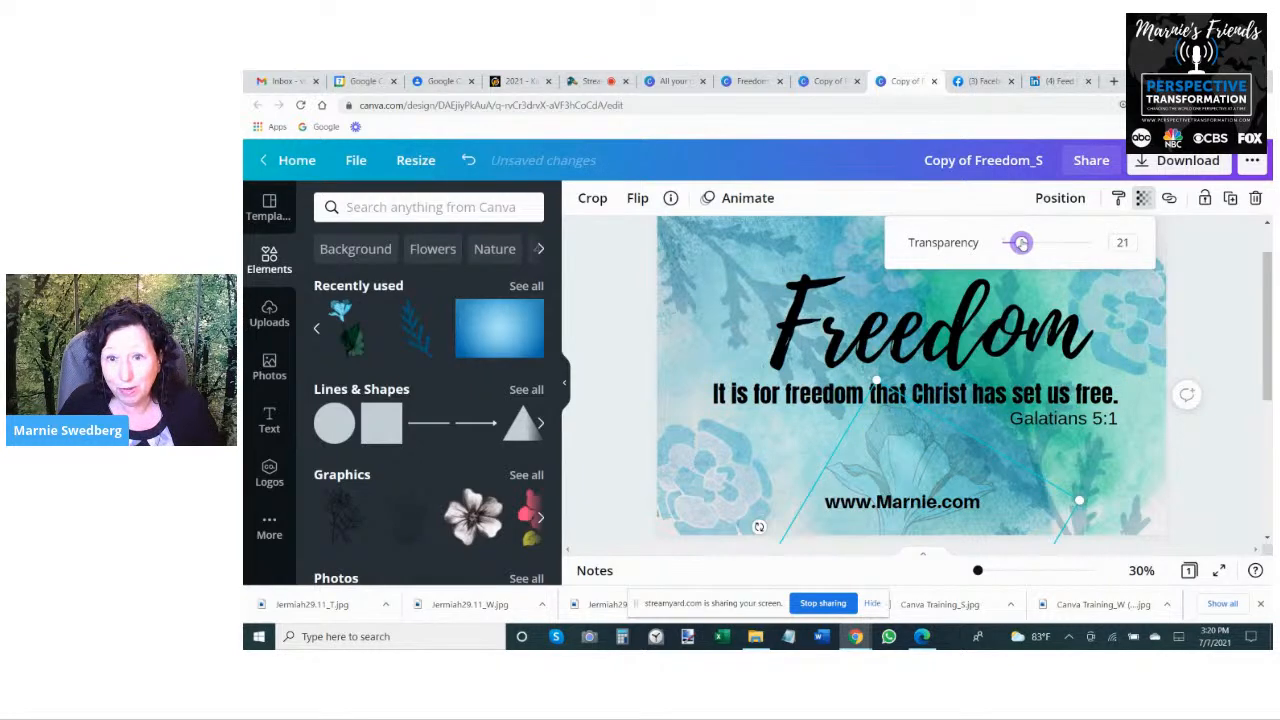
{"action": "left_click", "coordinate": [1231, 435]}
- Adjust the transparency of the flower at the page's right edge, enlarge it and move it into the upper-right corner
{"action": "left_click_drag", "start_coordinate": [894, 235], "coordinate": [1115, 213]}
{"action": "left_click", "coordinate": [1143, 198]}
{"action": "left_click_drag", "start_coordinate": [1047, 243], "coordinate": [1037, 243]}
{"action": "left_click", "coordinate": [1256, 448]}
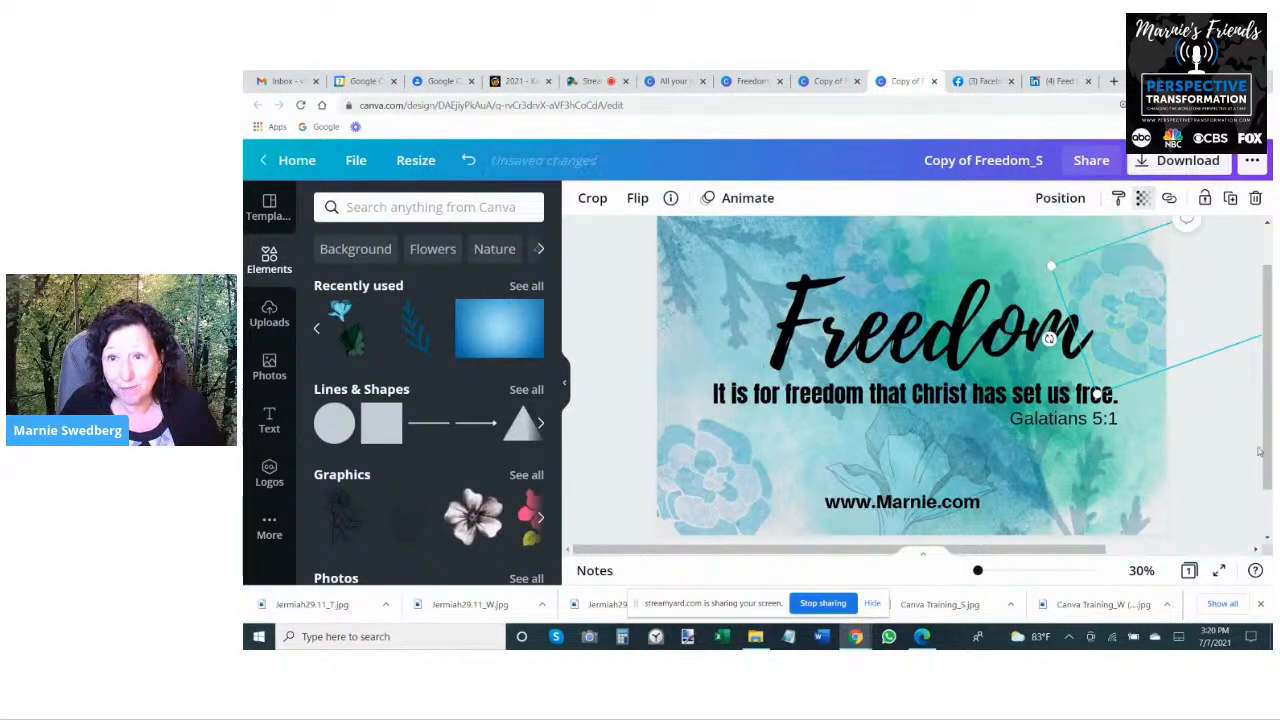
{"action": "left_click_drag", "start_coordinate": [1051, 265], "coordinate": [892, 211]}
{"action": "left_click", "coordinate": [1114, 408]}
{"action": "left_click_drag", "start_coordinate": [1092, 246], "coordinate": [1101, 208]}
- Bring the leafy branch in the page's lower-right area to the front and deselect it
{"action": "left_click", "coordinate": [1097, 503]}
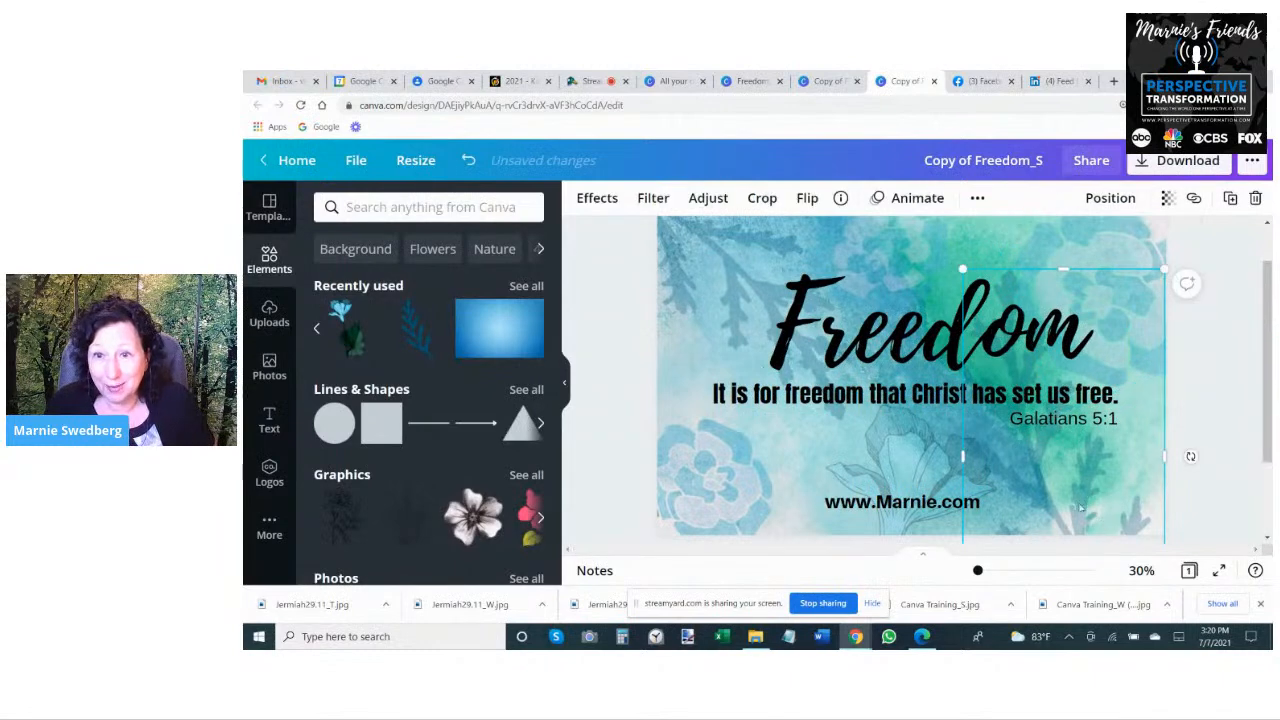
{"action": "left_click", "coordinate": [1110, 198]}
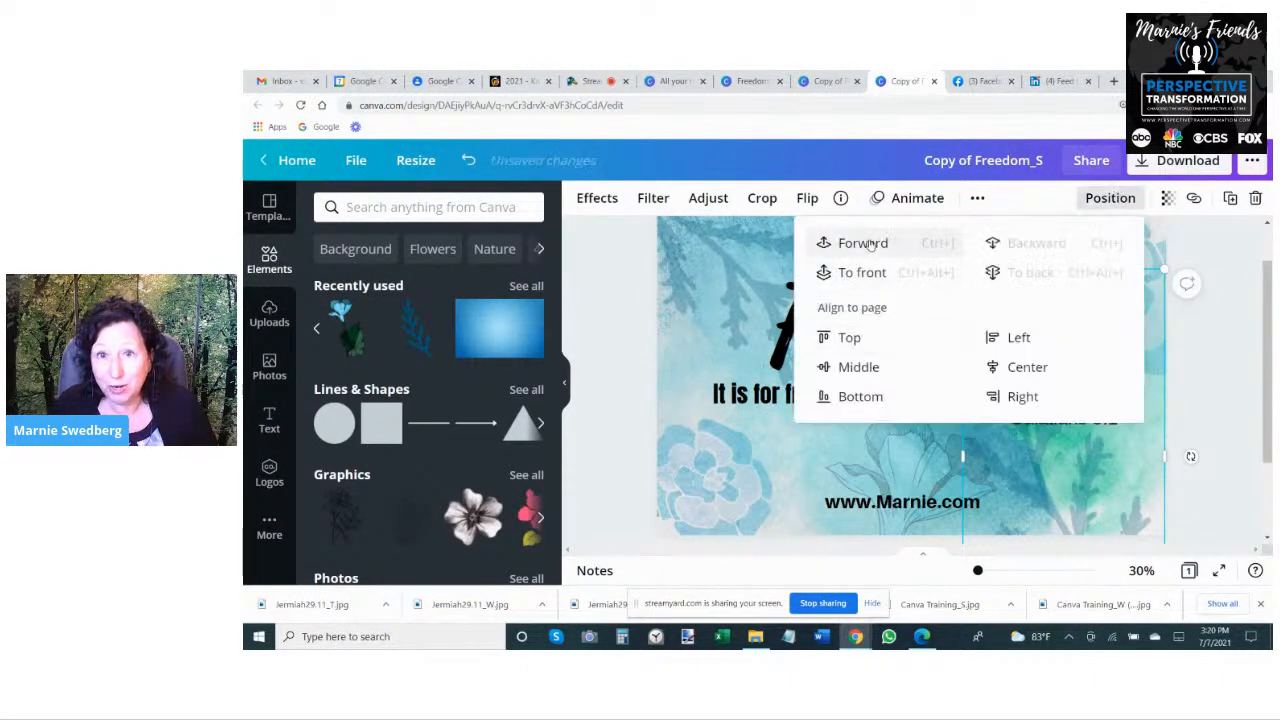
{"action": "left_click", "coordinate": [864, 272]}
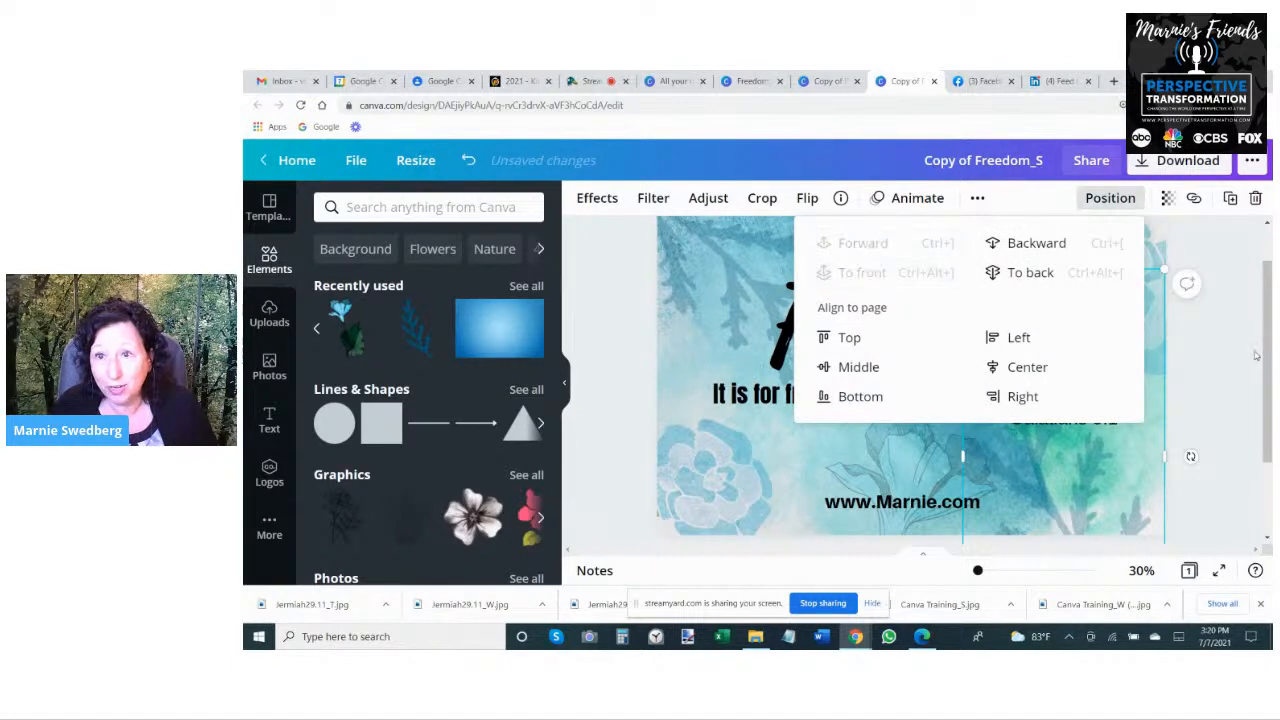
{"action": "left_click", "coordinate": [1186, 416]}
{"action": "left_click", "coordinate": [1073, 287]}
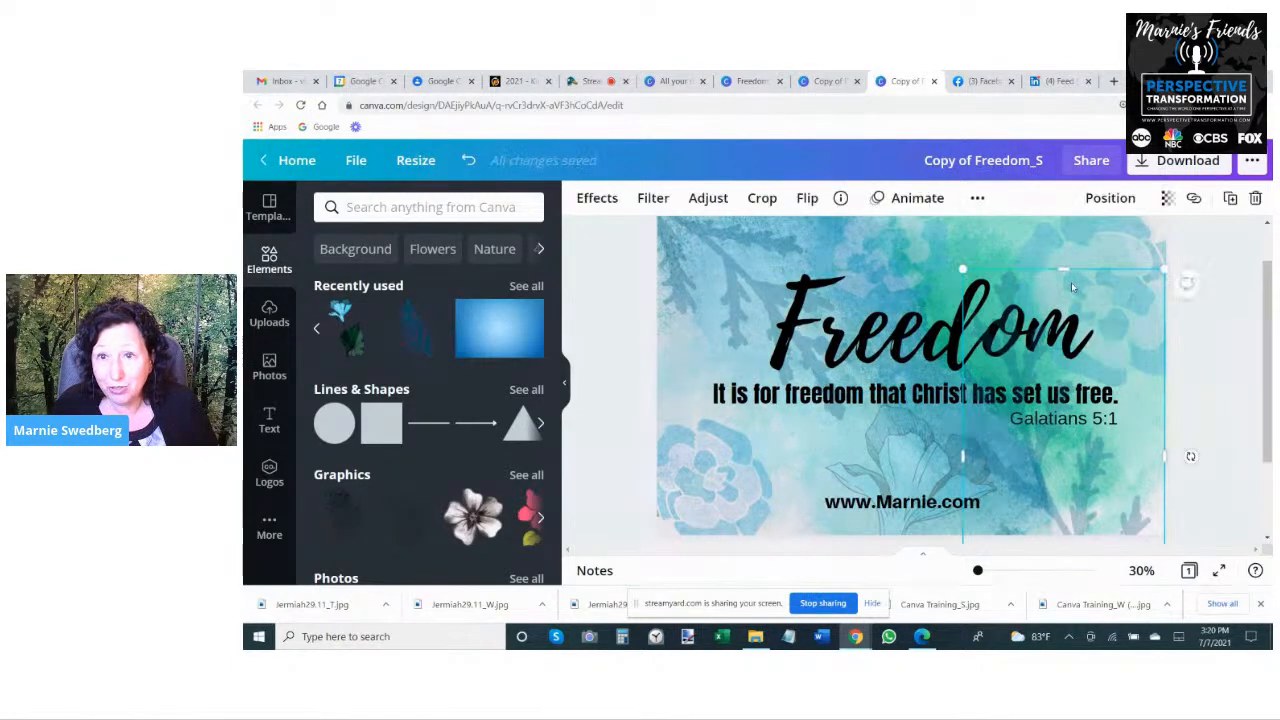
{"action": "left_click", "coordinate": [1210, 445]}
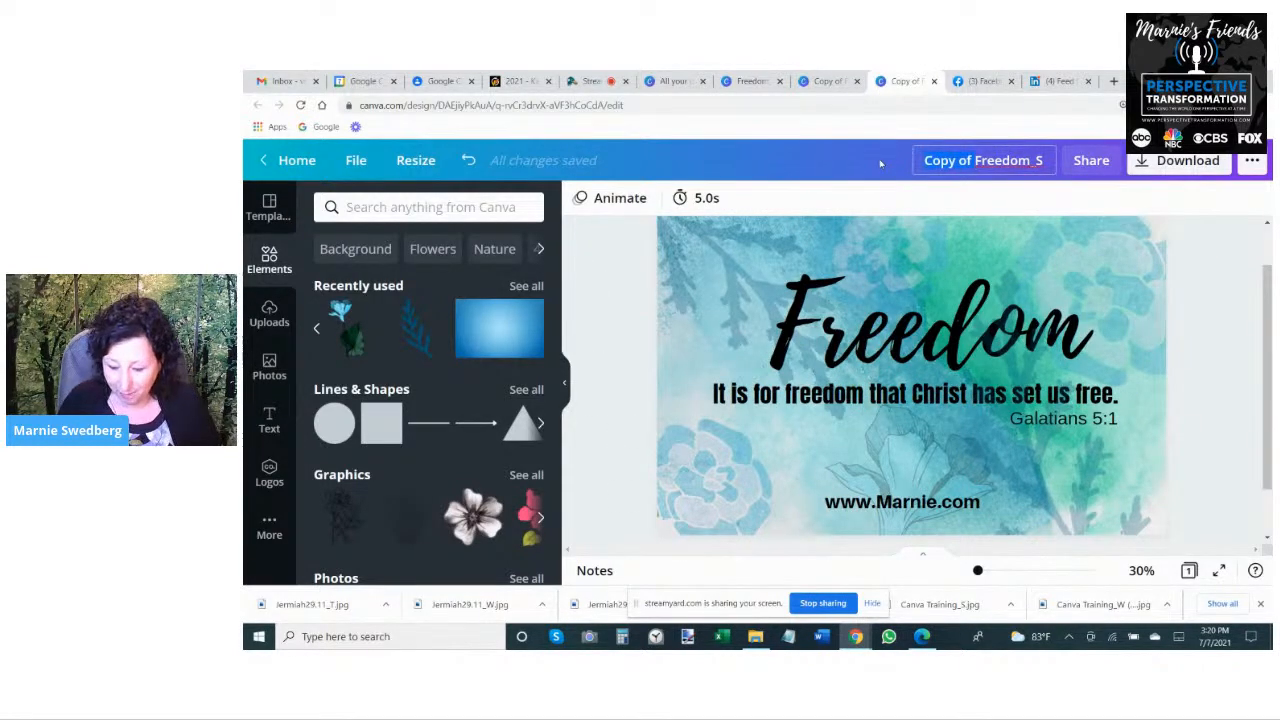
- Rename the wide design as Freedom_W and save it
{"action": "type", "text": "W"}
{"action": "key", "text": "BackSpace"}
{"action": "key", "text": "BackSpace"}
{"action": "type", "text": "W"}
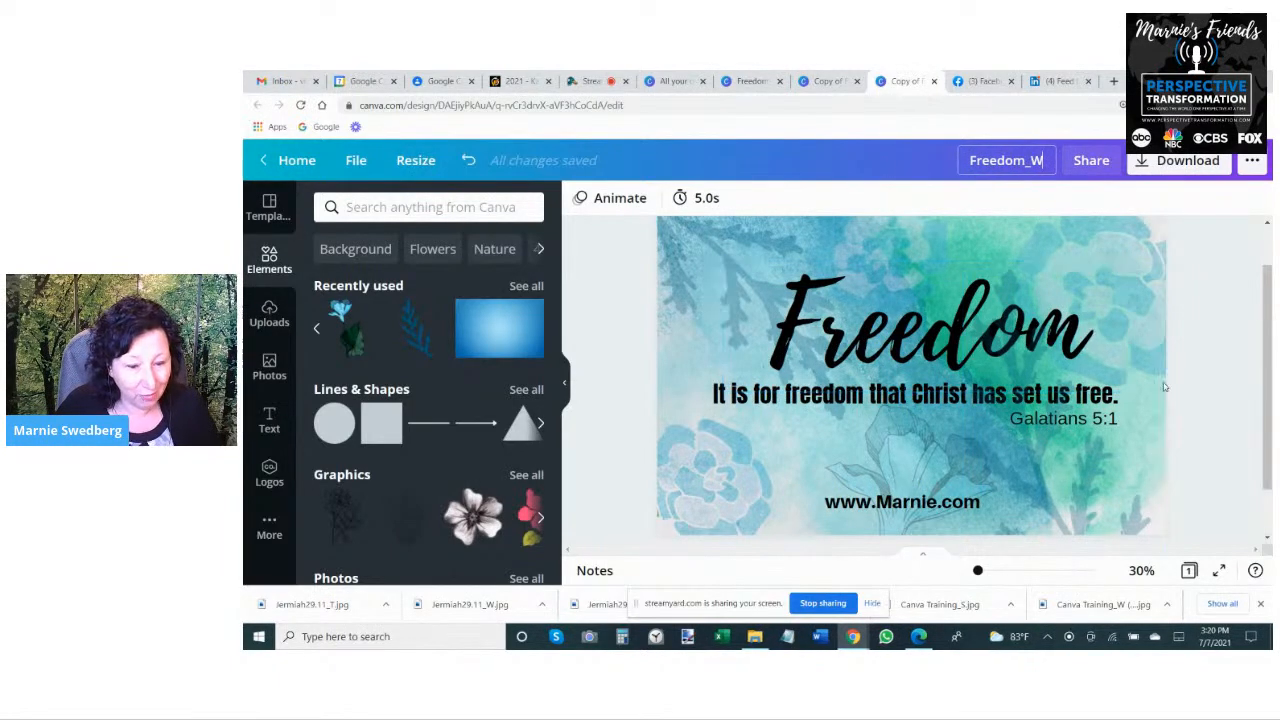
{"action": "left_click", "coordinate": [356, 160]}
{"action": "left_click", "coordinate": [402, 440]}
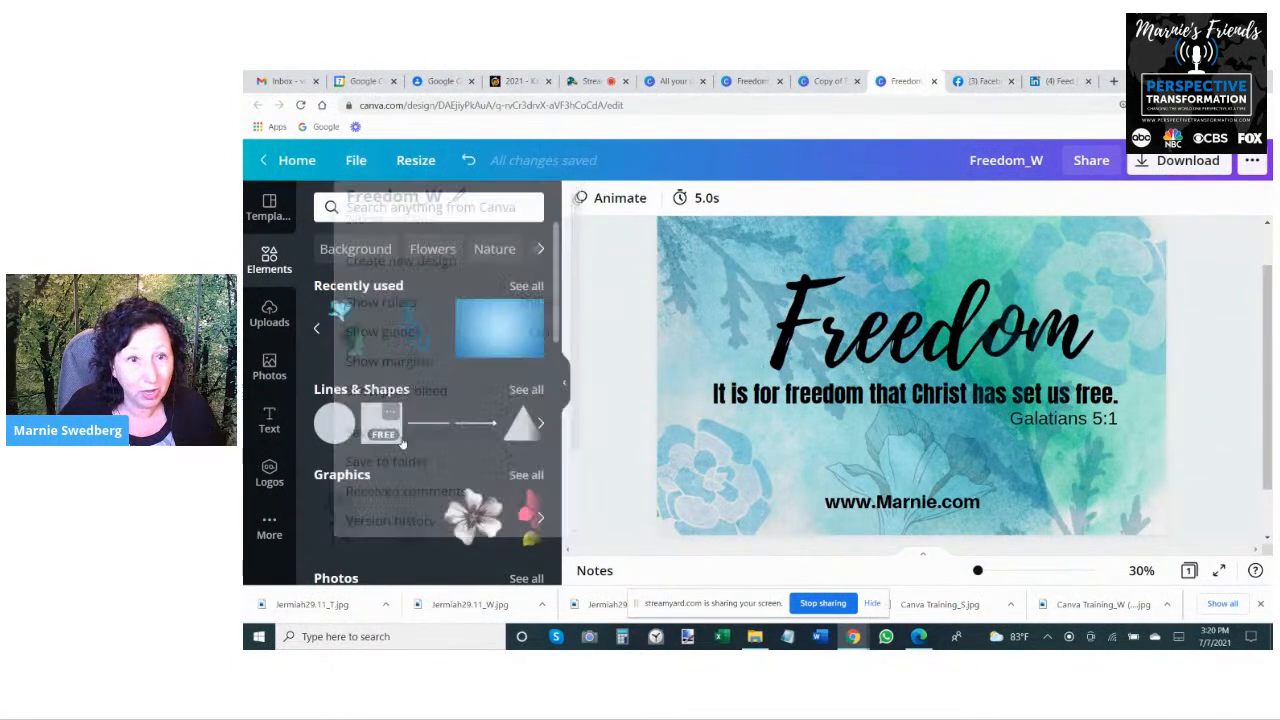
- Download the wide Freedom_W design as a JPG at quality 100
{"action": "left_click", "coordinate": [1152, 160]}
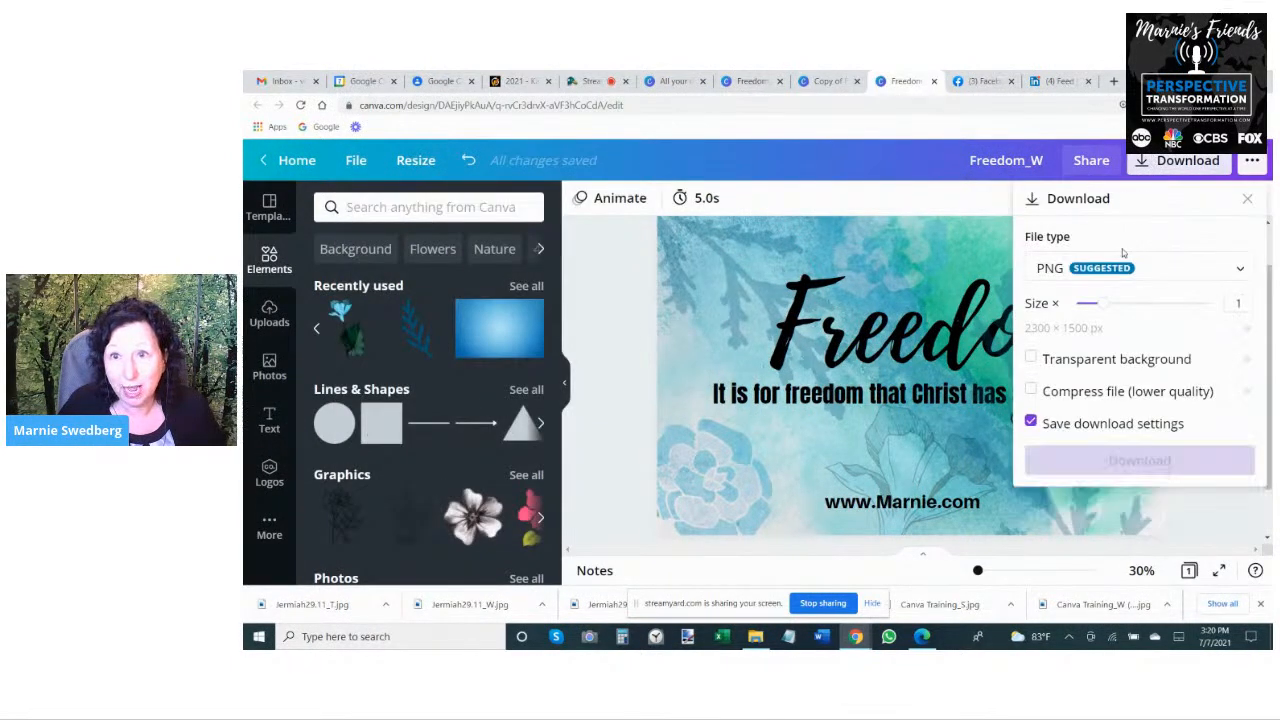
{"action": "left_click", "coordinate": [1123, 266]}
{"action": "left_click", "coordinate": [1128, 316]}
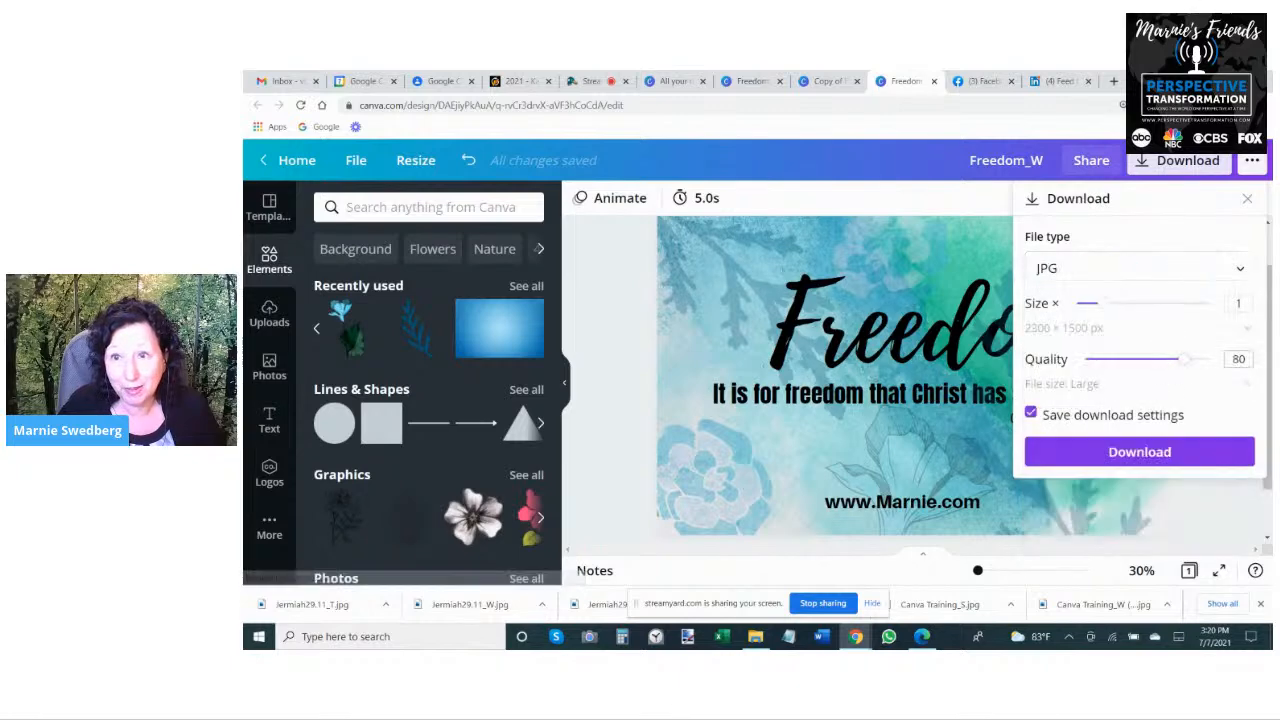
{"action": "left_click_drag", "start_coordinate": [1226, 362], "coordinate": [1230, 360]}
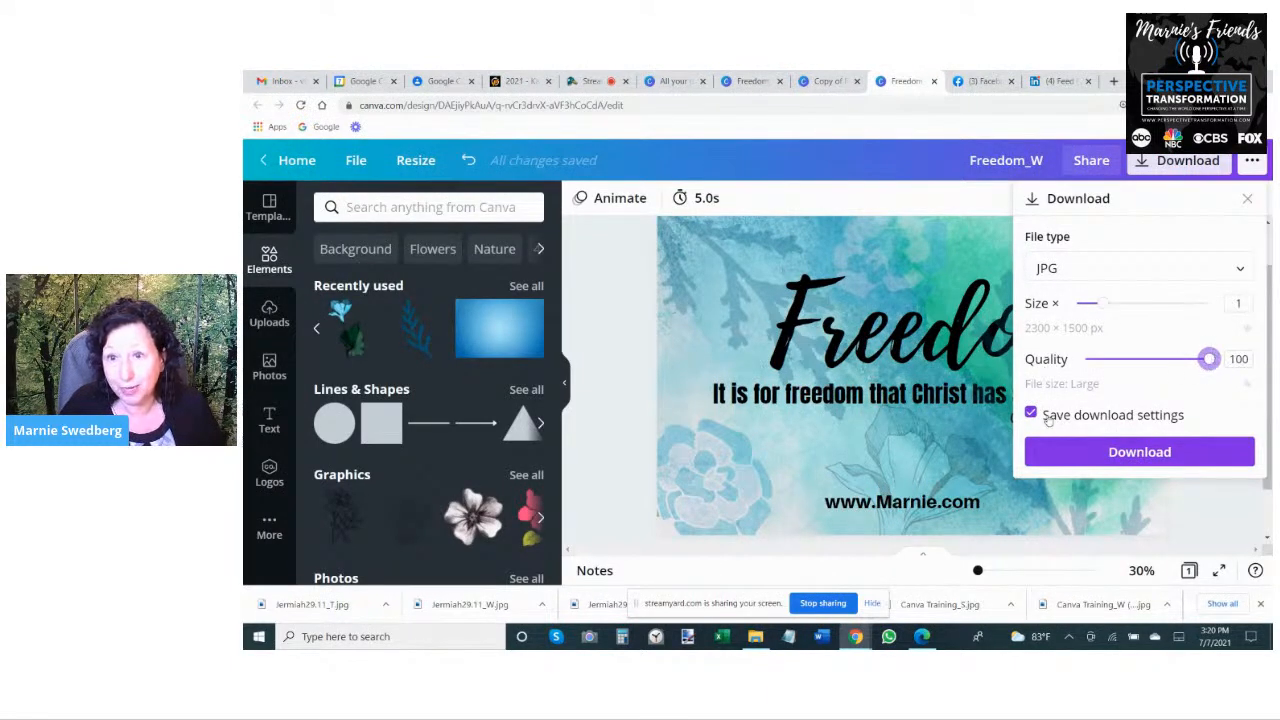
{"action": "left_click", "coordinate": [1083, 453]}
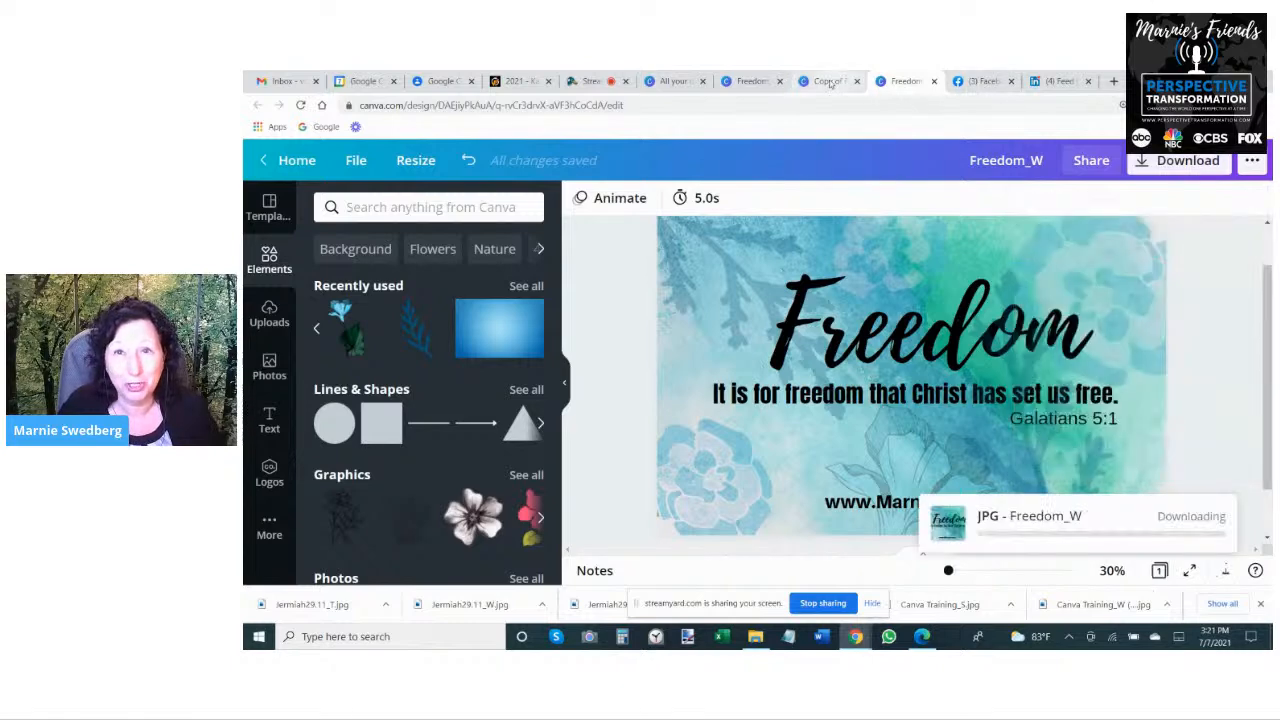
- Switch to the tall Copy of Freedom_S design, raise the outlined flower at its foot and move the website address to the bottom edge
{"action": "left_click", "coordinate": [820, 85]}
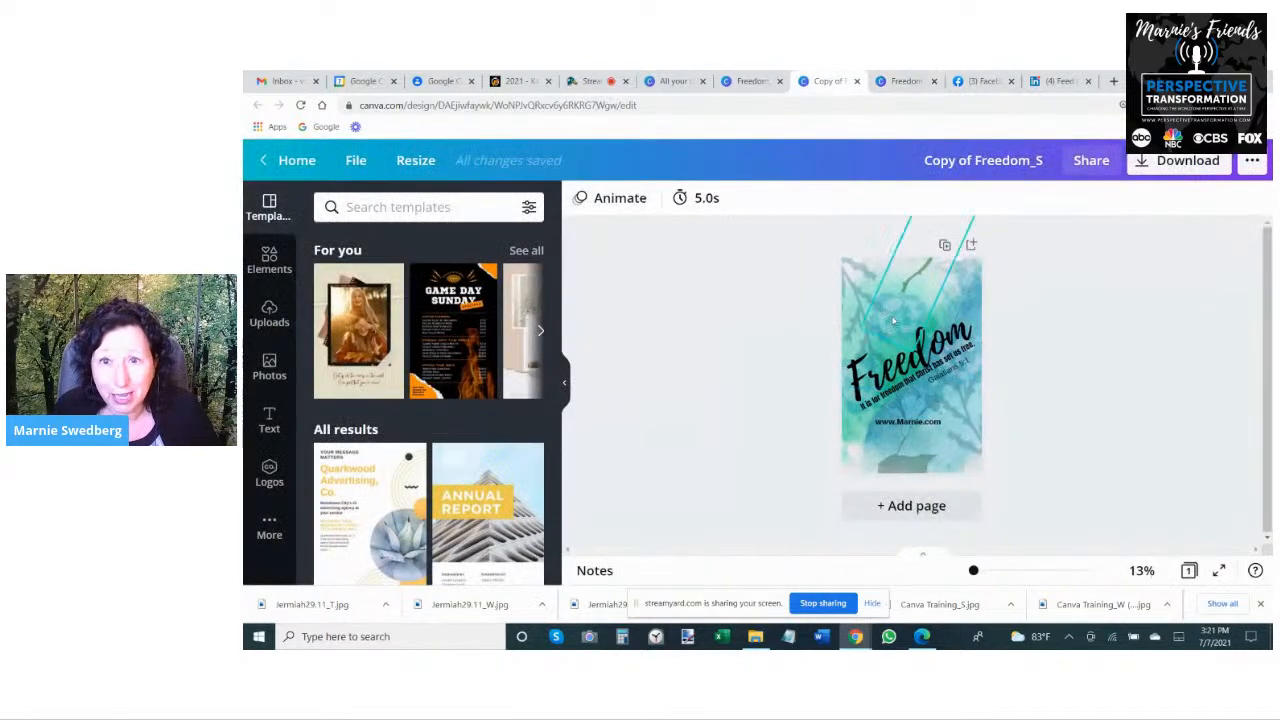
{"action": "mouse_move", "coordinate": [919, 459]}
{"action": "left_mouse_down"}
{"action": "mouse_move", "coordinate": [929, 487]}
{"action": "mouse_move", "coordinate": [916, 453]}
{"action": "mouse_move", "coordinate": [895, 453]}
{"action": "mouse_move", "coordinate": [912, 439]}
{"action": "left_mouse_up"}
{"action": "left_click", "coordinate": [1122, 419]}
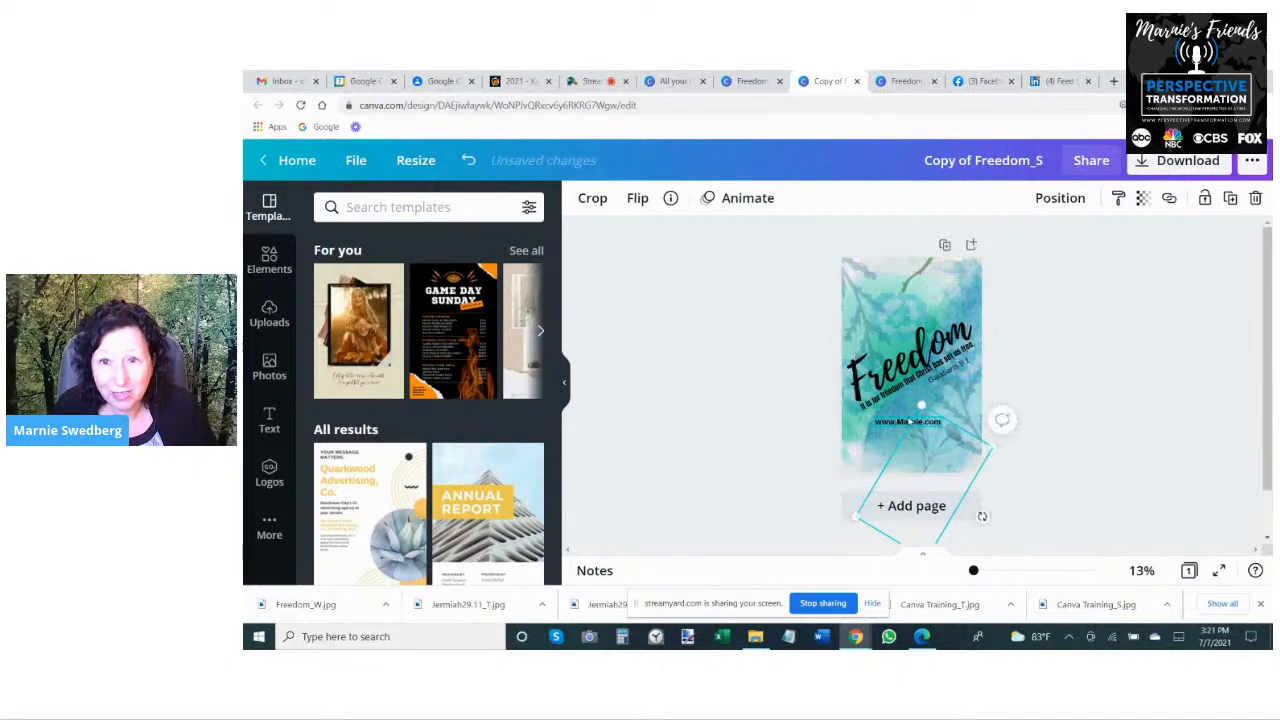
{"action": "left_click", "coordinate": [908, 422]}
{"action": "left_click_drag", "start_coordinate": [908, 422], "coordinate": [908, 460]}
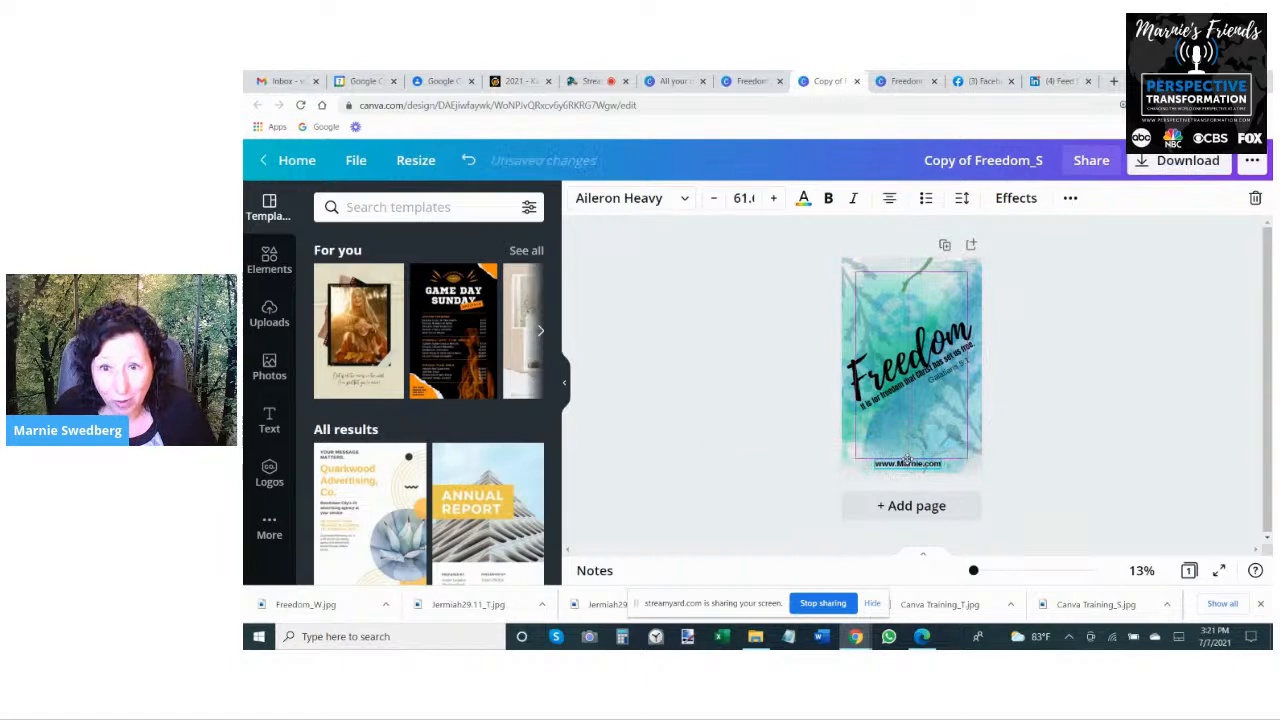
{"action": "left_click", "coordinate": [1080, 331]}
- Move the verse line up beneath the Freedom title and rearrange the flower graphics around the top and lower-right side of the page
{"action": "mouse_move", "coordinate": [921, 360]}
{"action": "left_mouse_down"}
{"action": "mouse_move", "coordinate": [919, 312]}
{"action": "mouse_move", "coordinate": [934, 372]}
{"action": "mouse_move", "coordinate": [919, 372]}
{"action": "mouse_move", "coordinate": [916, 351]}
{"action": "left_mouse_up"}
{"action": "left_click", "coordinate": [940, 394]}
{"action": "left_click_drag", "start_coordinate": [906, 283], "coordinate": [928, 230]}
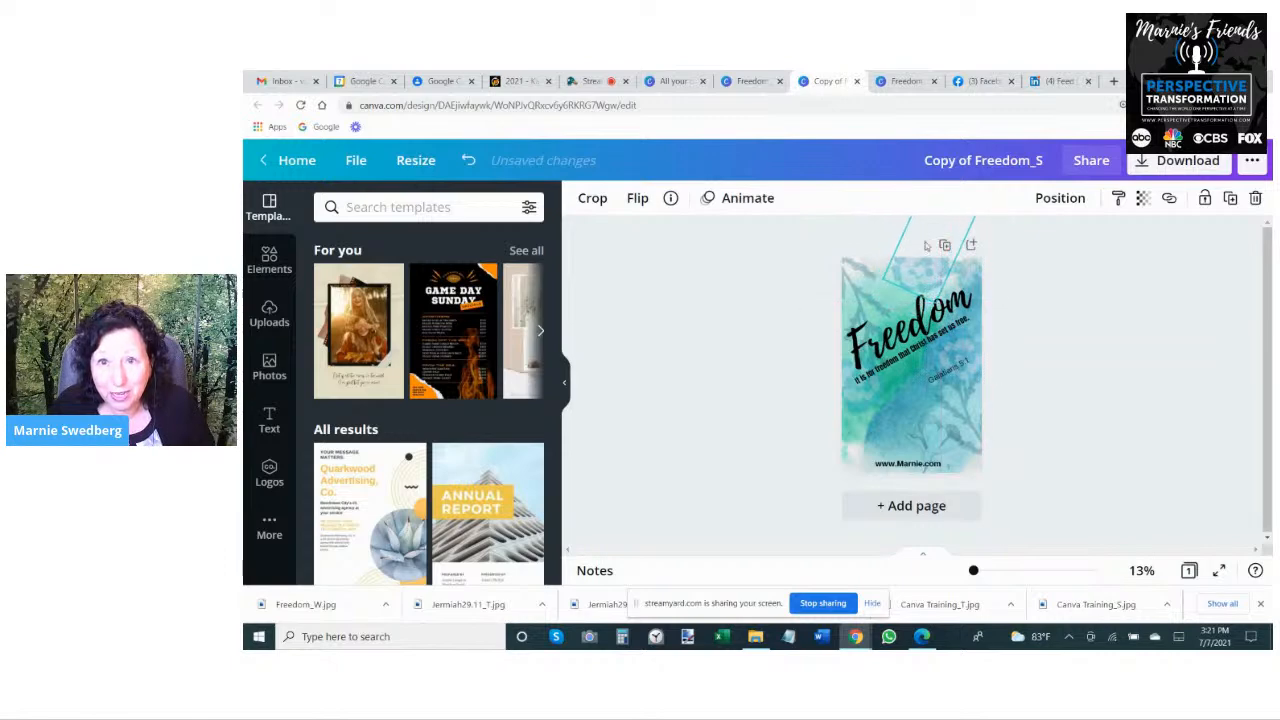
{"action": "left_click_drag", "start_coordinate": [936, 303], "coordinate": [990, 478]}
{"action": "left_click_drag", "start_coordinate": [870, 437], "coordinate": [904, 307]}
{"action": "left_click", "coordinate": [1089, 397]}
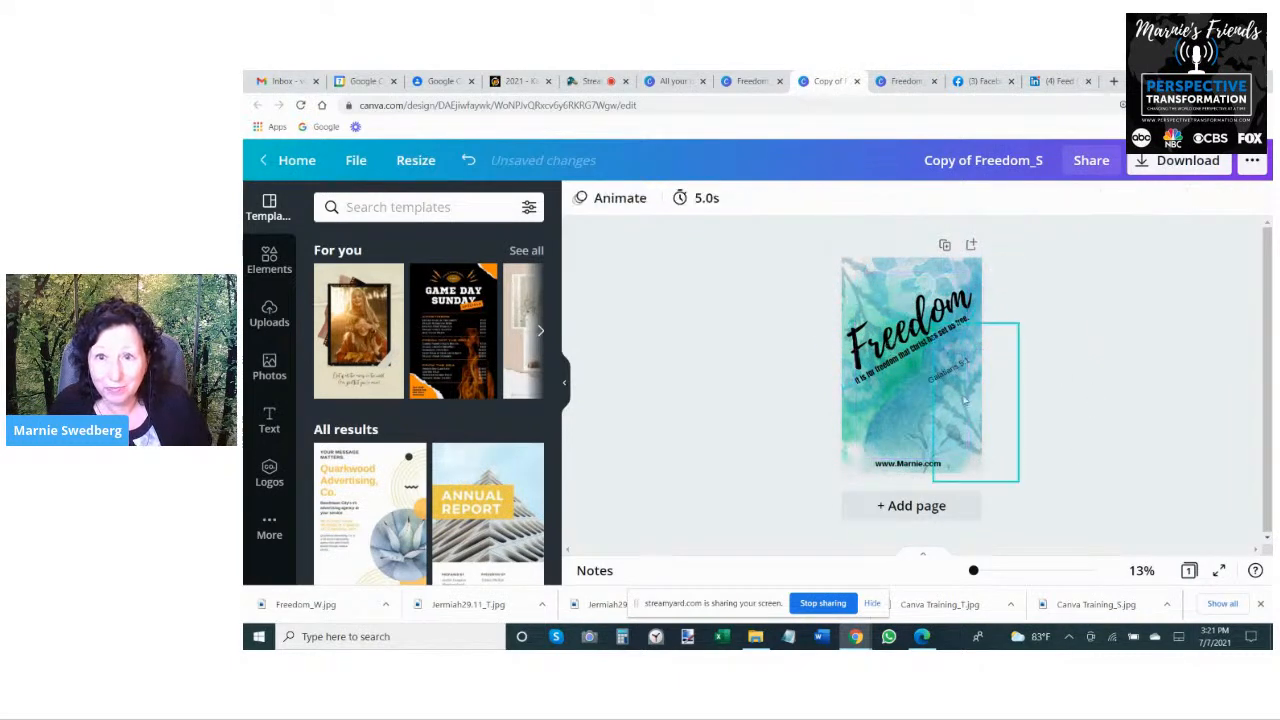
- Move the artwork at the right edge to the lower middle of the page and enlarge the tilted graphic extending past the right edge
{"action": "left_click_drag", "start_coordinate": [963, 397], "coordinate": [884, 438]}
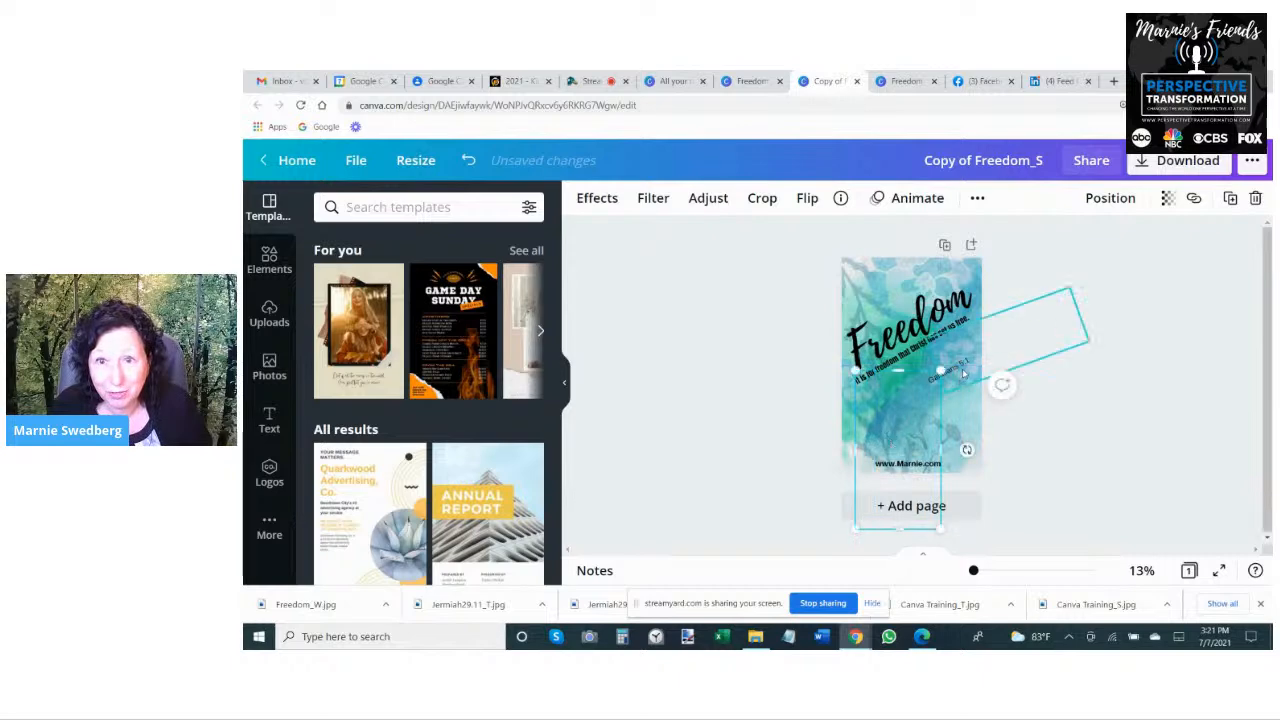
{"action": "left_click", "coordinate": [978, 378]}
{"action": "left_click_drag", "start_coordinate": [1088, 342], "coordinate": [1062, 383]}
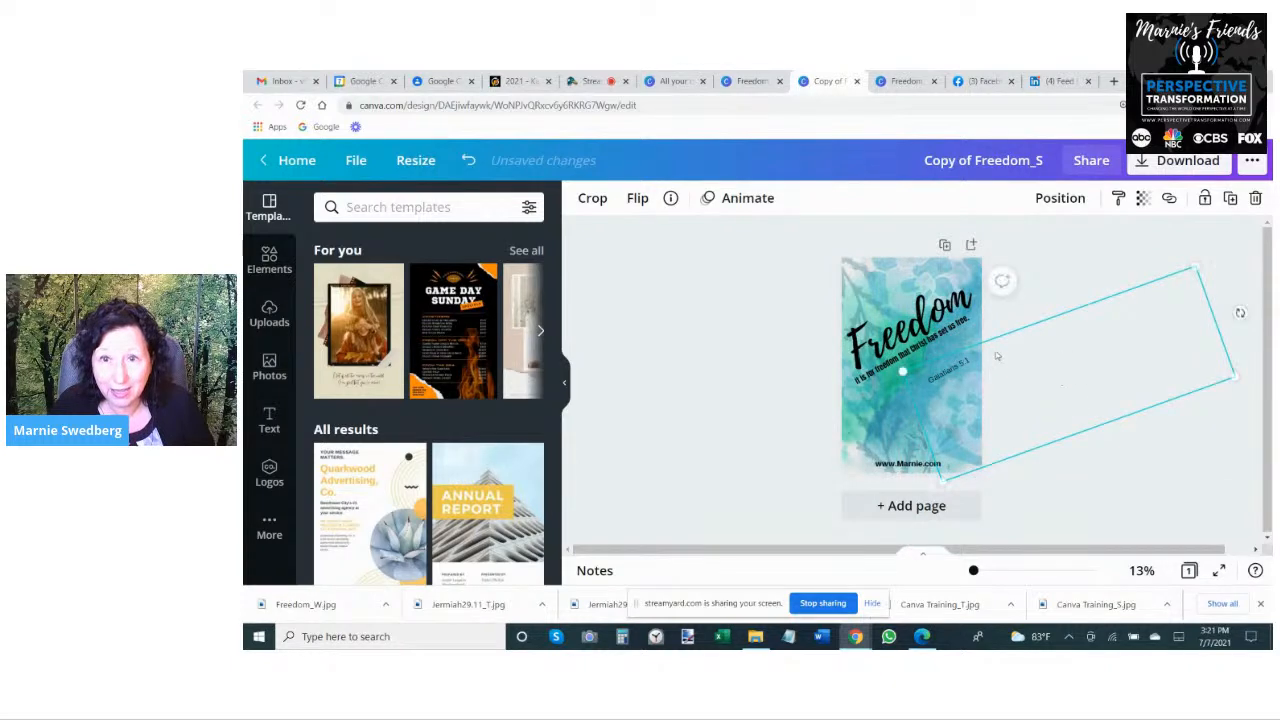
{"action": "left_click", "coordinate": [1134, 306]}
- Move the Galatians 5:1 reference up directly beneath the verse line
{"action": "left_click", "coordinate": [957, 369]}
{"action": "left_click_drag", "start_coordinate": [957, 369], "coordinate": [963, 342]}
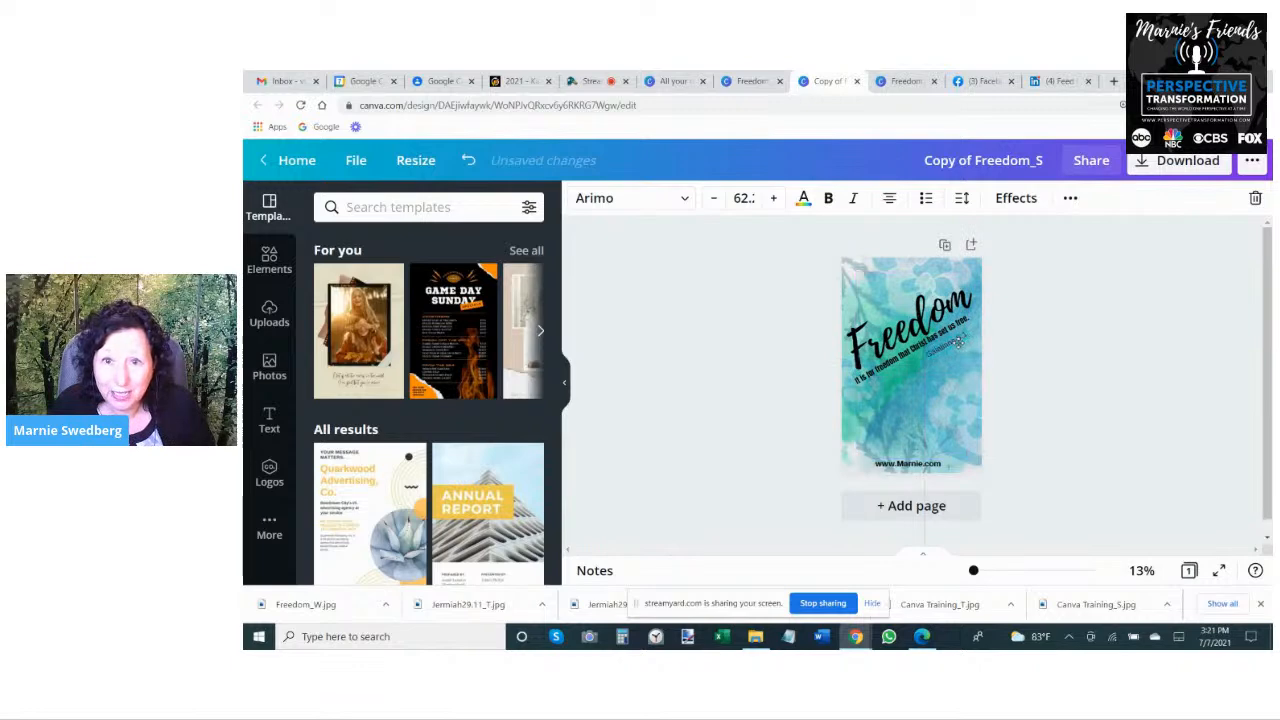
{"action": "left_click", "coordinate": [995, 292]}
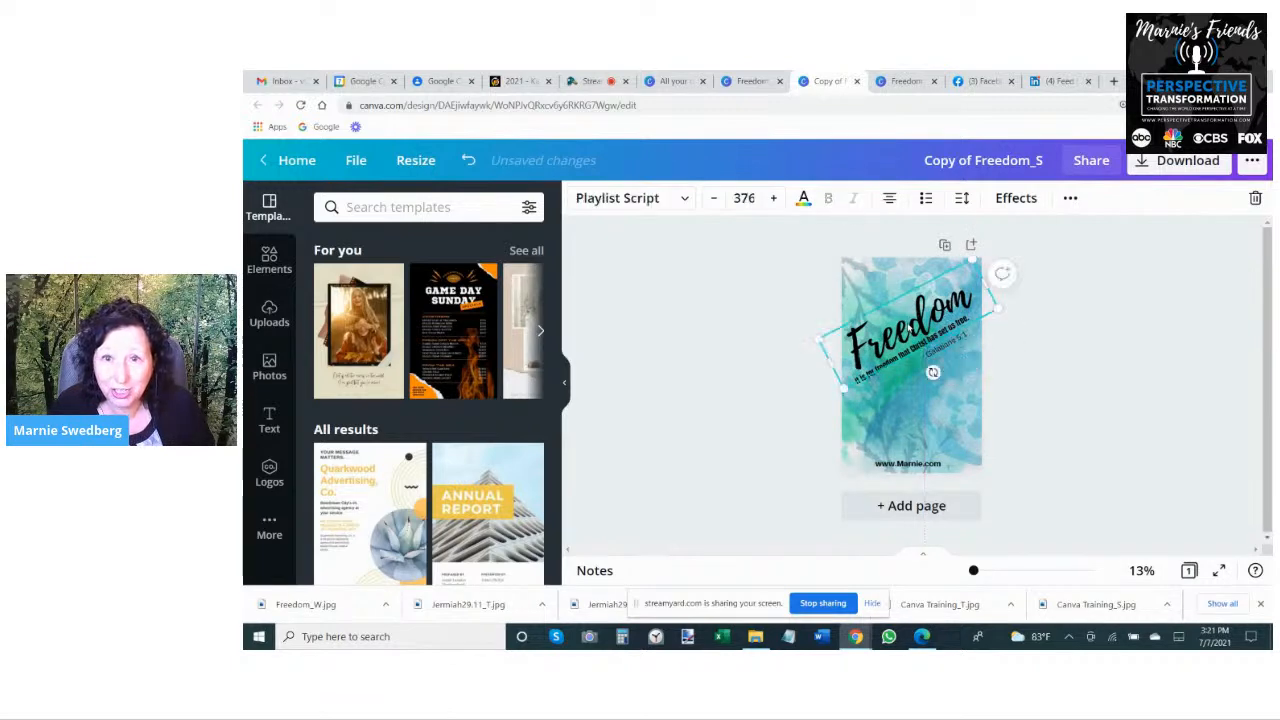
- Shrink the Freedom title to about font size 305 so it fits within the tall page
{"action": "left_click", "coordinate": [768, 410]}
{"action": "left_click", "coordinate": [940, 304]}
{"action": "left_click_drag", "start_coordinate": [974, 258], "coordinate": [961, 272]}
{"action": "left_click_drag", "start_coordinate": [843, 392], "coordinate": [854, 381]}
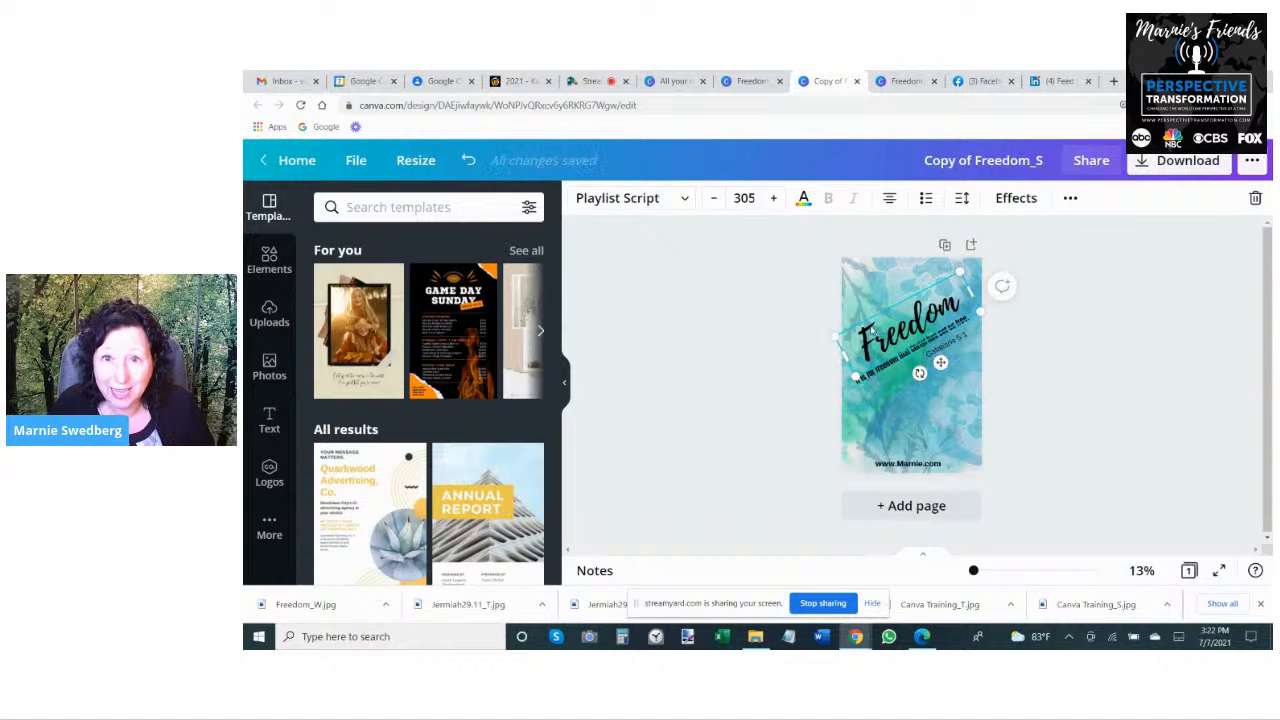
{"action": "left_click", "coordinate": [826, 370]}
{"action": "left_click", "coordinate": [858, 375]}
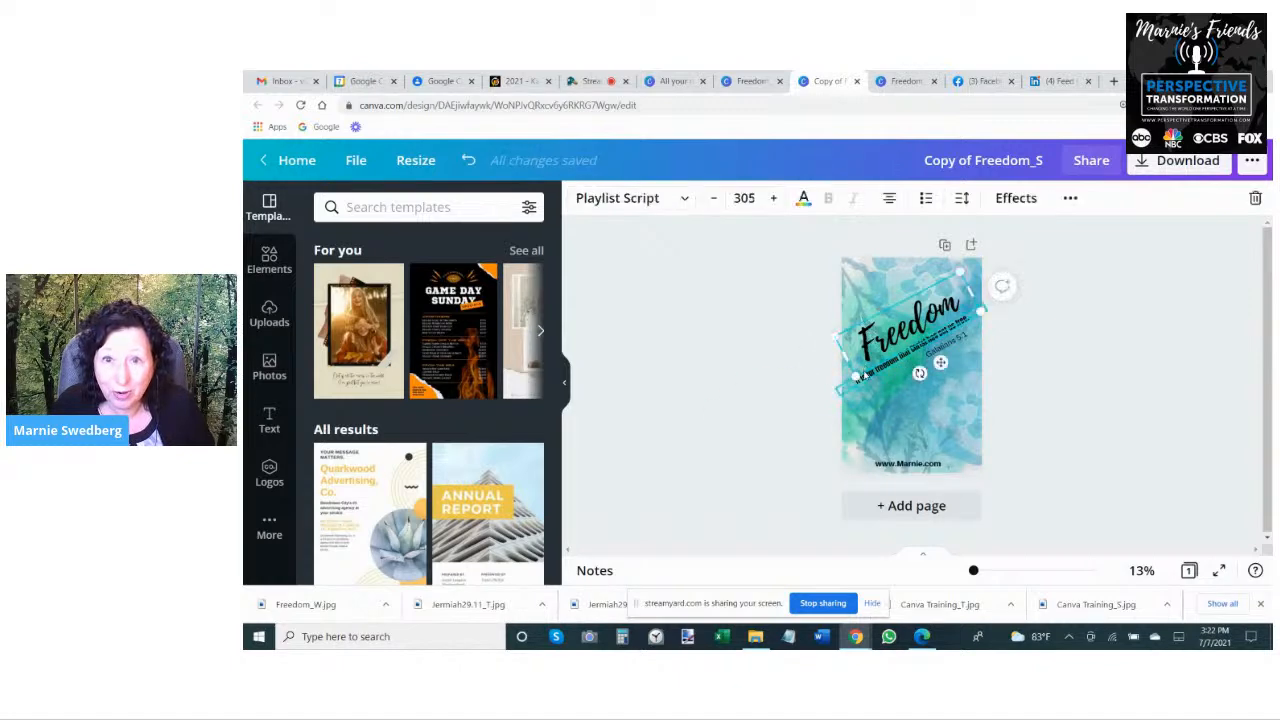
{"action": "left_click_drag", "start_coordinate": [856, 376], "coordinate": [851, 379]}
{"action": "left_click_drag", "start_coordinate": [852, 378], "coordinate": [851, 380]}
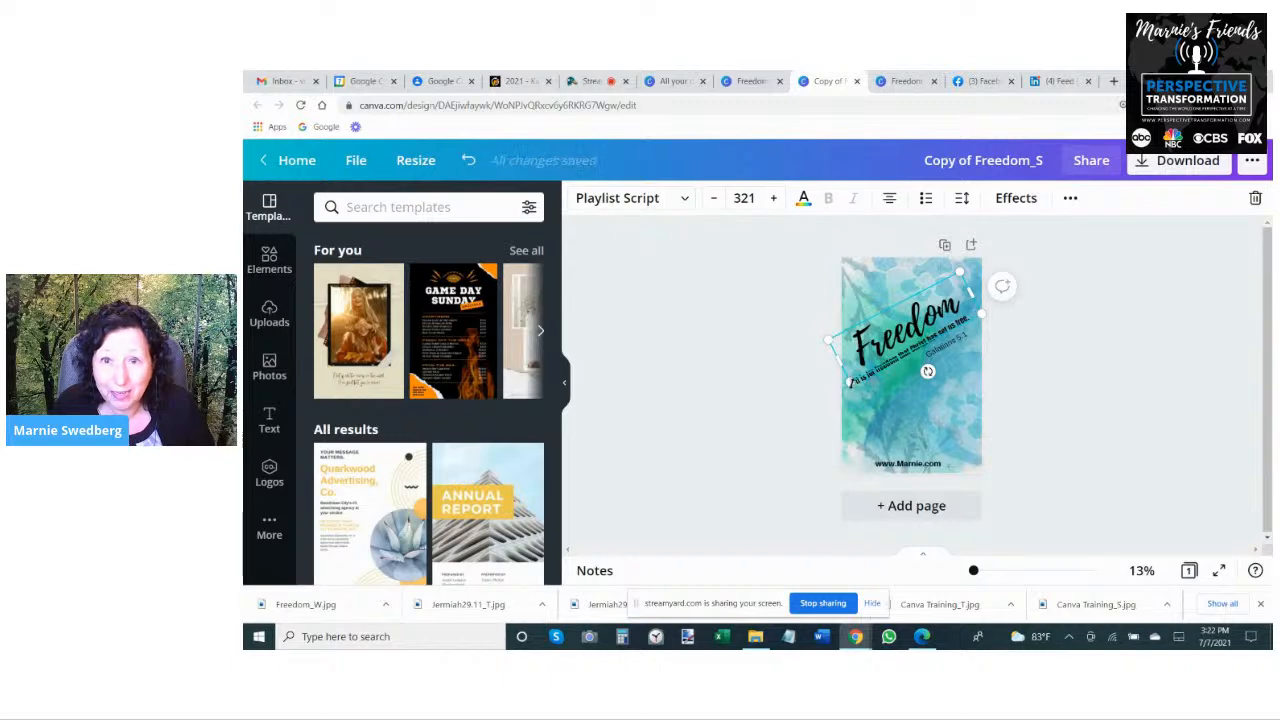
{"action": "left_click_drag", "start_coordinate": [851, 380], "coordinate": [856, 379]}
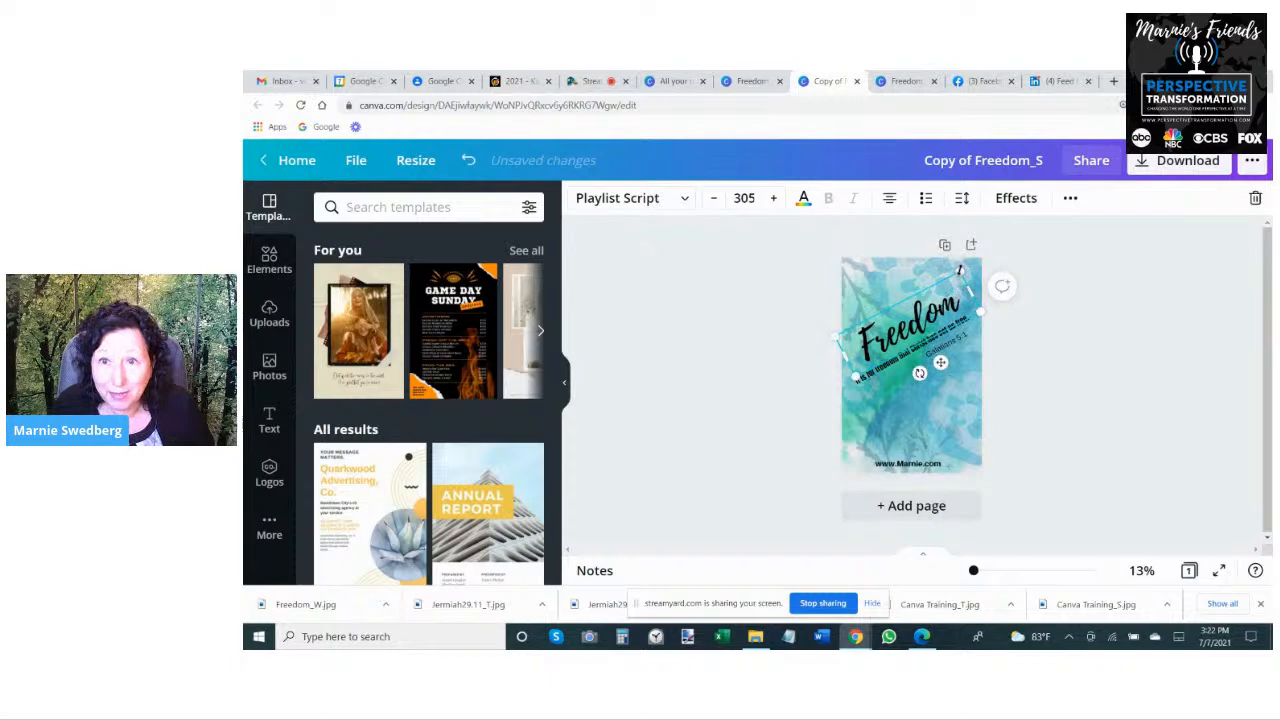
{"action": "left_click_drag", "start_coordinate": [959, 270], "coordinate": [965, 279]}
{"action": "left_click", "coordinate": [1040, 394]}
- Shrink the verse line to about font size 51 and fit it closely beneath the Freedom title
{"action": "left_click", "coordinate": [927, 345]}
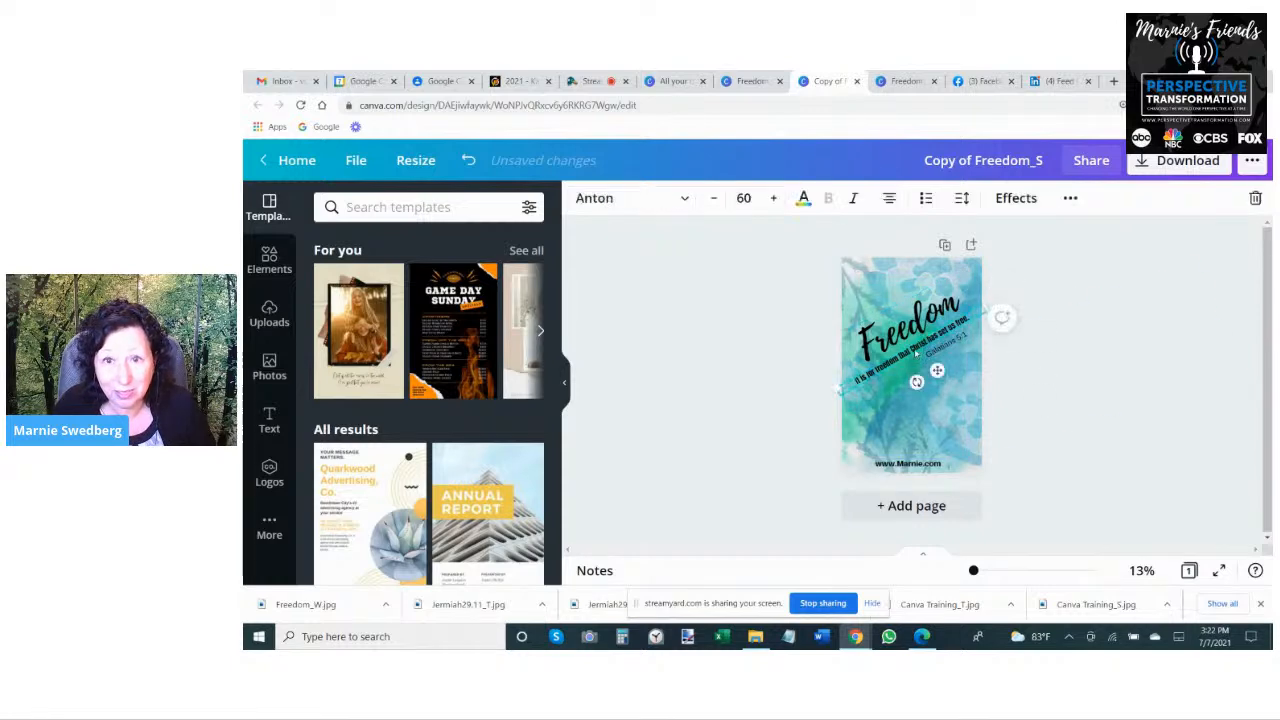
{"action": "left_click_drag", "start_coordinate": [836, 387], "coordinate": [862, 374]}
{"action": "left_click", "coordinate": [1007, 530]}
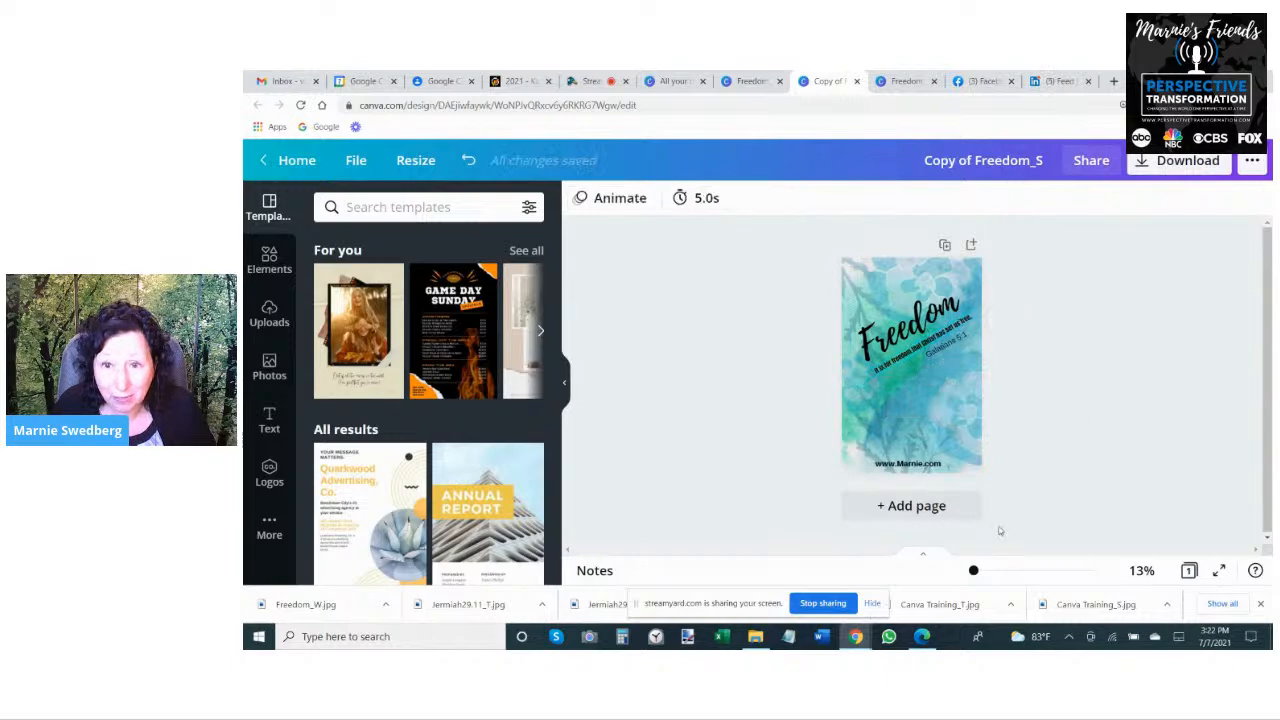
{"action": "left_click", "coordinate": [993, 571]}
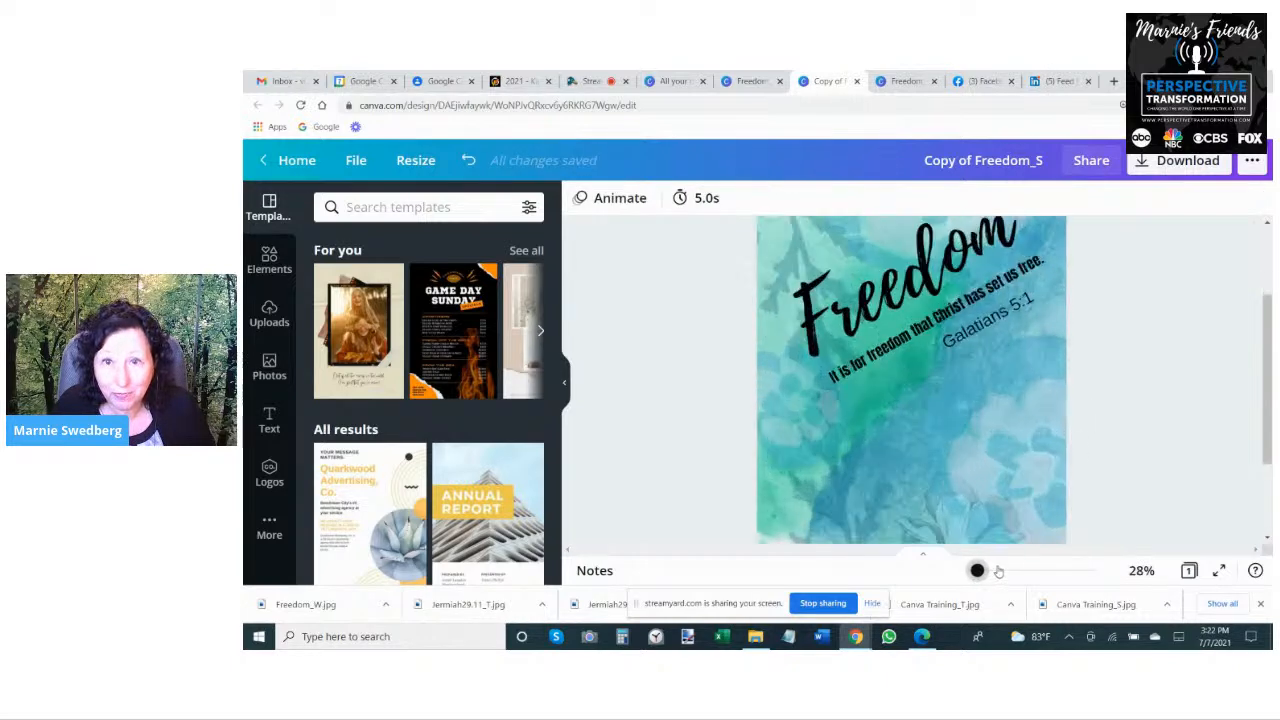
{"action": "left_click", "coordinate": [983, 571]}
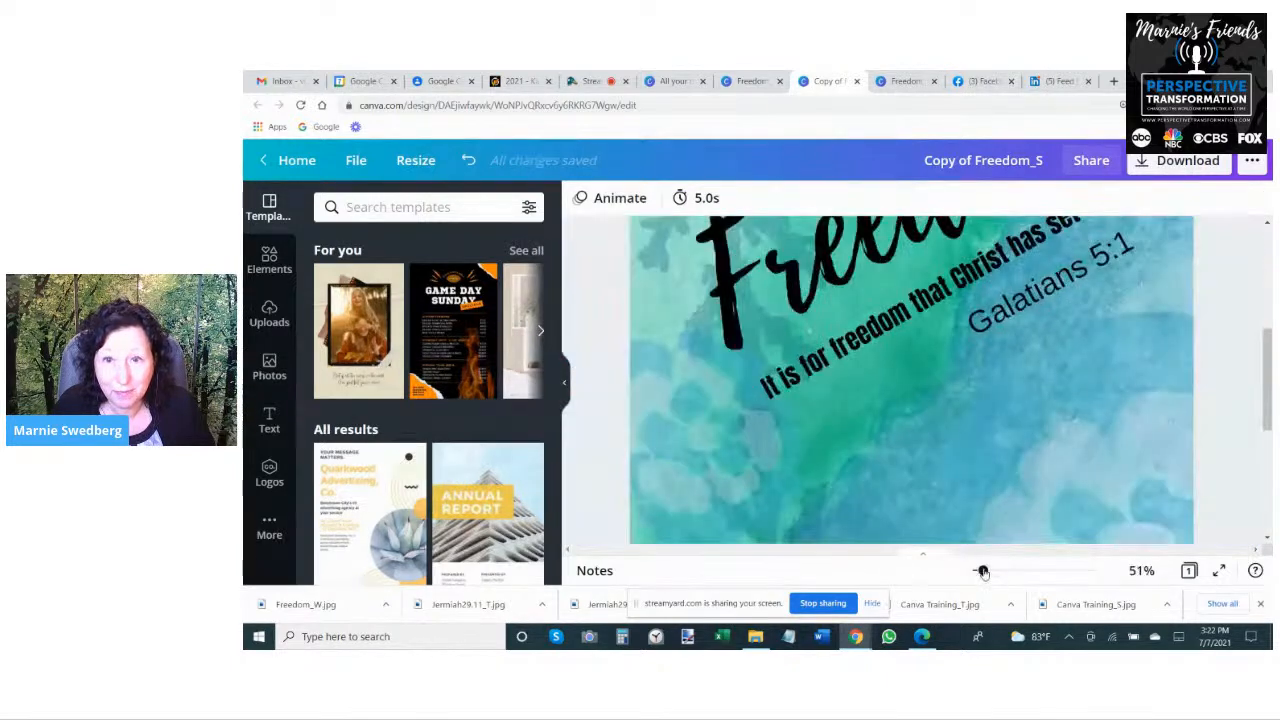
{"action": "left_click", "coordinate": [848, 325]}
{"action": "left_click_drag", "start_coordinate": [950, 300], "coordinate": [976, 305]}
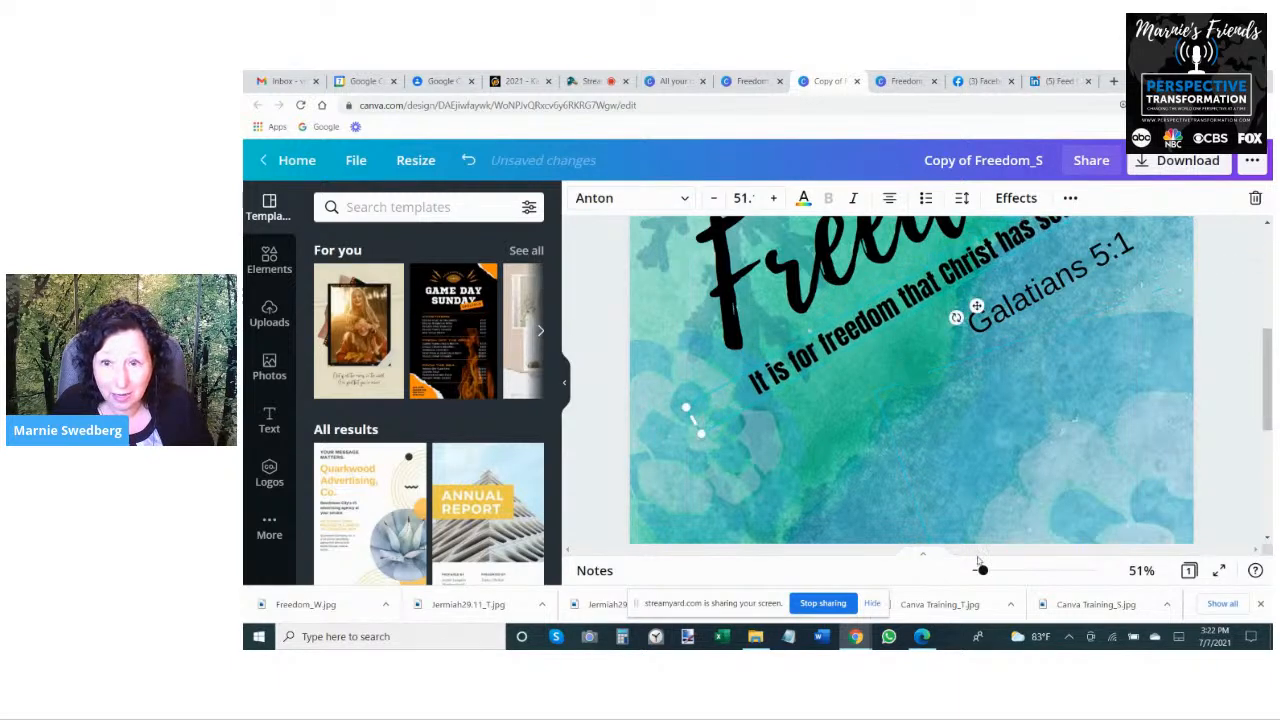
{"action": "left_click_drag", "start_coordinate": [982, 571], "coordinate": [975, 571]}
{"action": "left_click", "coordinate": [1147, 435]}
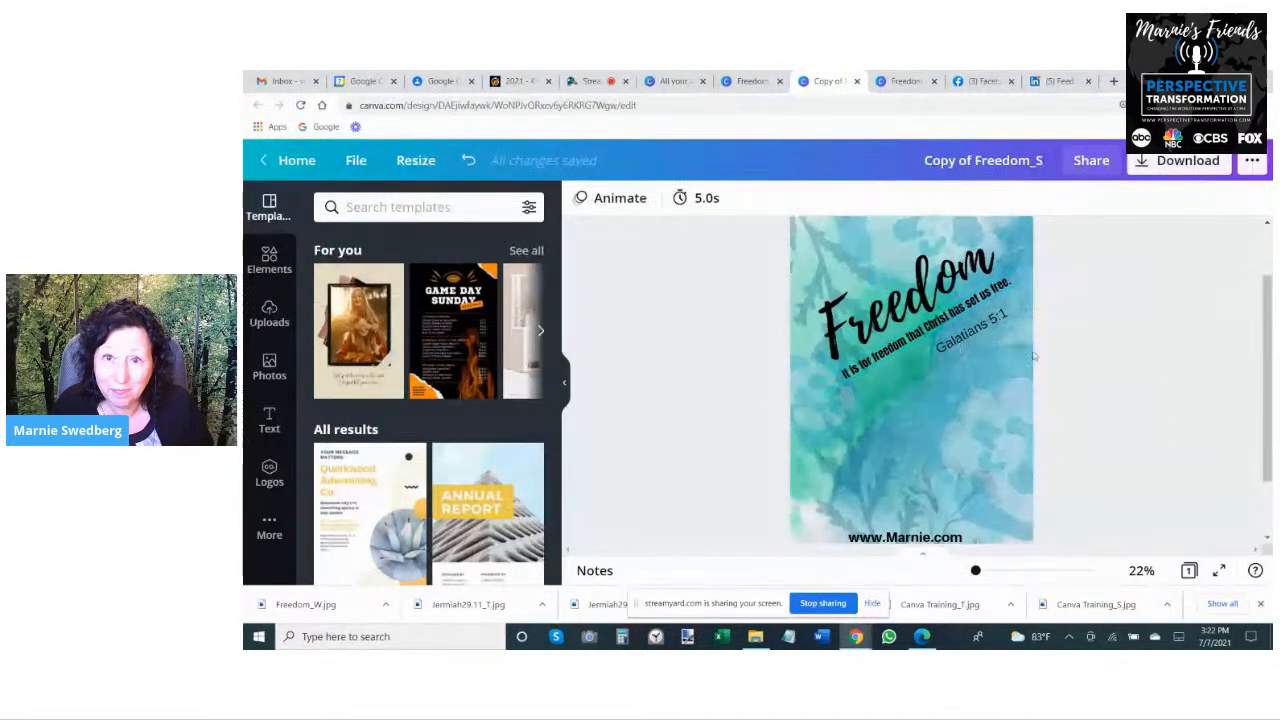
- Reduce the verse line to font size 47.2 and align it beneath the Freedom title
{"action": "left_click", "coordinate": [836, 374]}
{"action": "left_click_drag", "start_coordinate": [816, 384], "coordinate": [836, 378]}
{"action": "left_click", "coordinate": [1110, 340]}
{"action": "left_click_drag", "start_coordinate": [951, 324], "coordinate": [932, 318]}
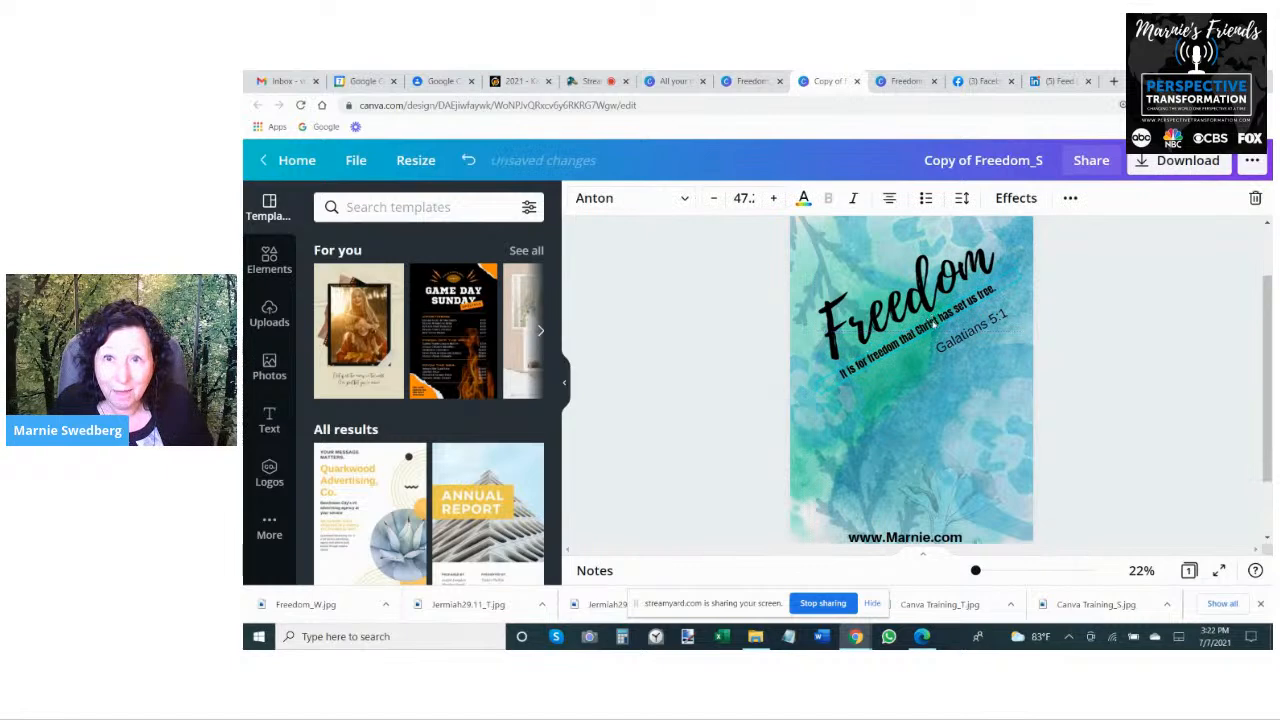
- Shrink the Galatians 5:1 reference to about font size 46 and move it down into the open area below the verse
{"action": "left_click", "coordinate": [953, 338]}
{"action": "left_click_drag", "start_coordinate": [953, 327], "coordinate": [953, 331]}
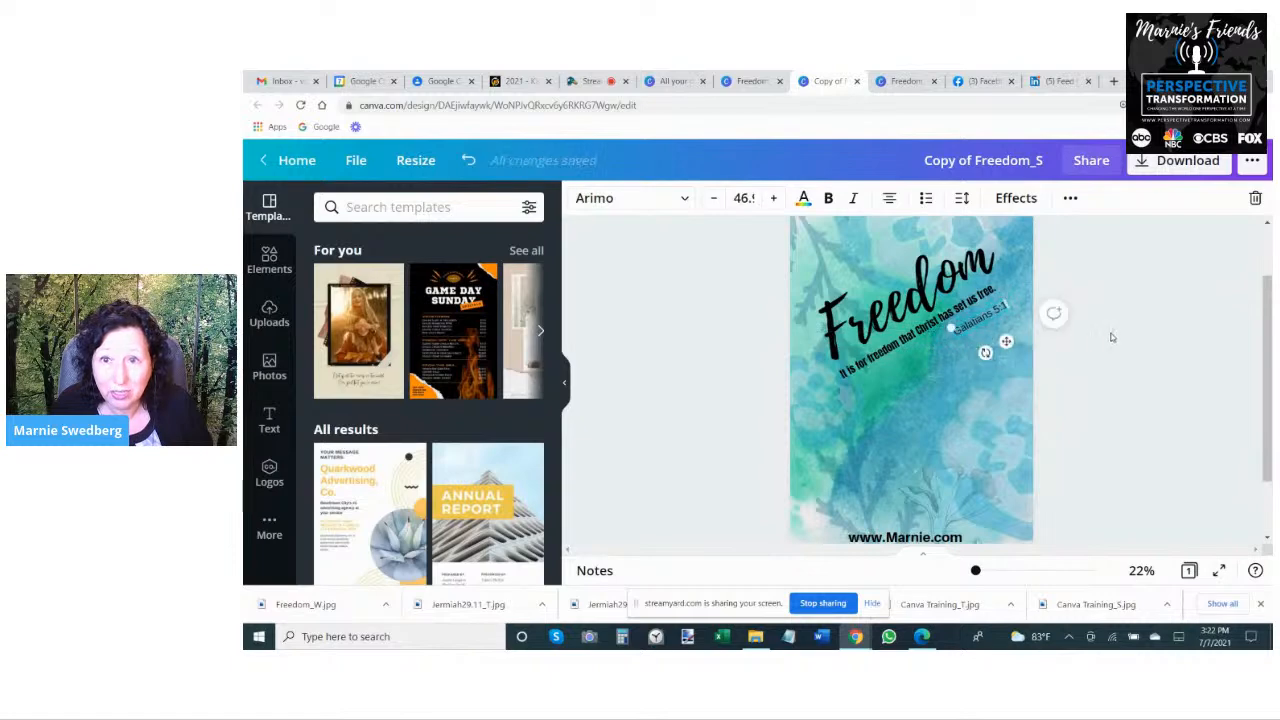
{"action": "left_click", "coordinate": [1114, 336]}
{"action": "left_click", "coordinate": [1001, 330]}
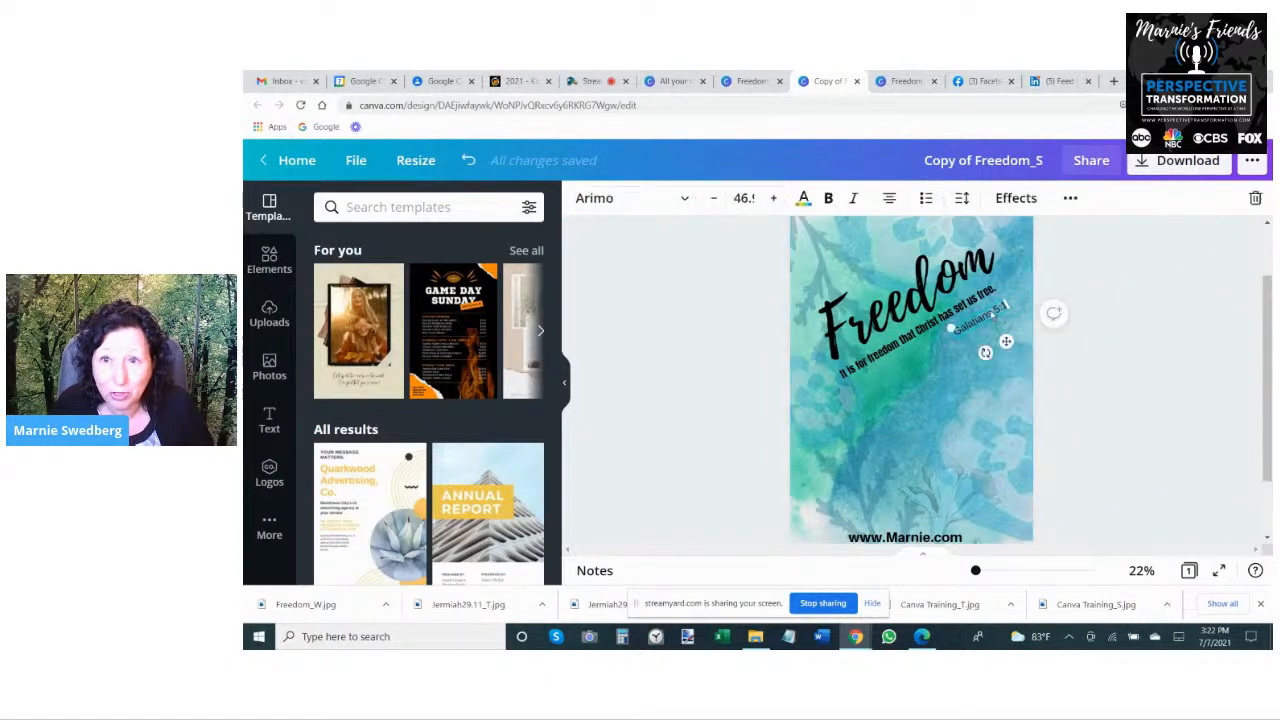
{"action": "left_click_drag", "start_coordinate": [980, 318], "coordinate": [971, 450]}
{"action": "left_click", "coordinate": [908, 354]}
{"action": "left_click", "coordinate": [914, 365]}
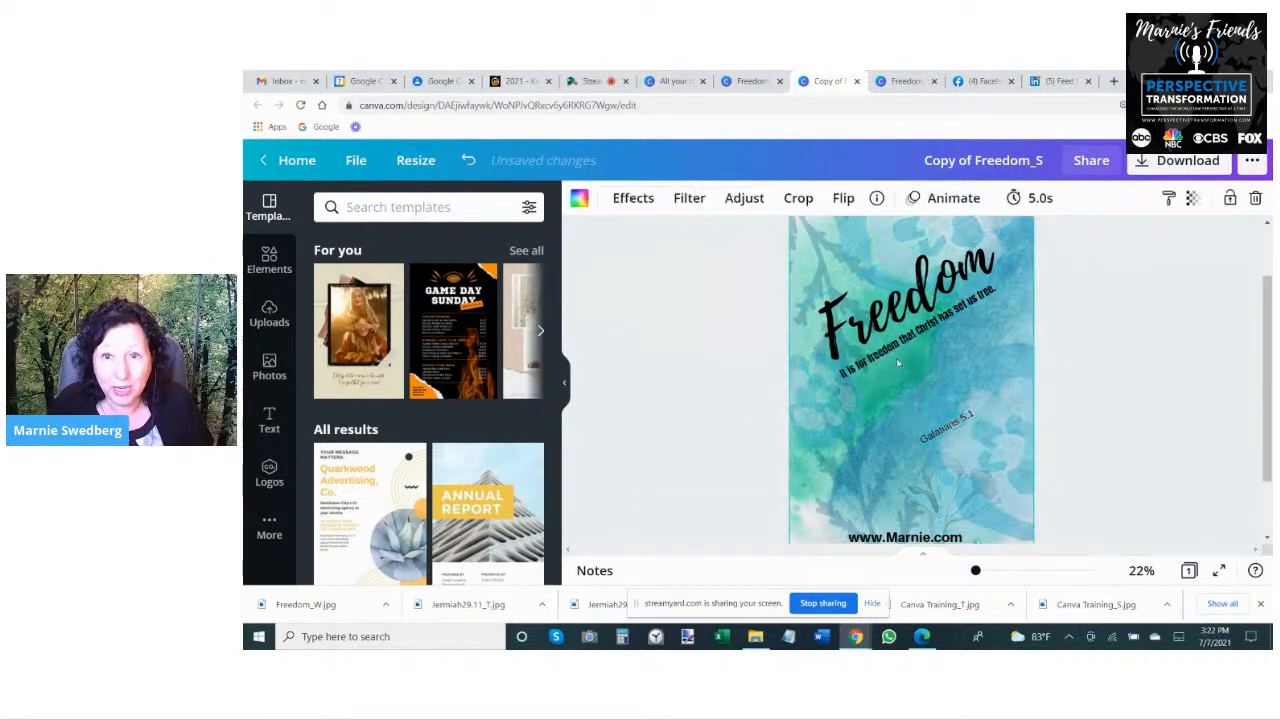
{"action": "left_click", "coordinate": [890, 360]}
{"action": "left_click", "coordinate": [744, 198]}
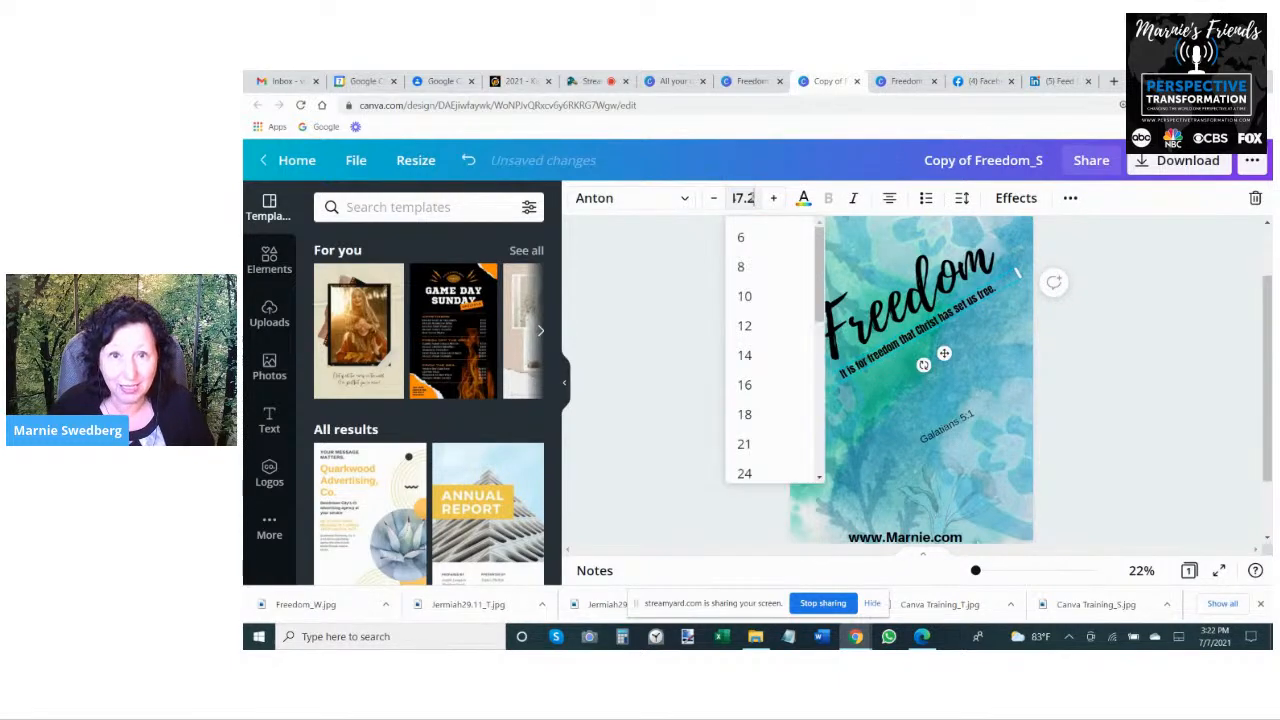
{"action": "left_click", "coordinate": [668, 283]}
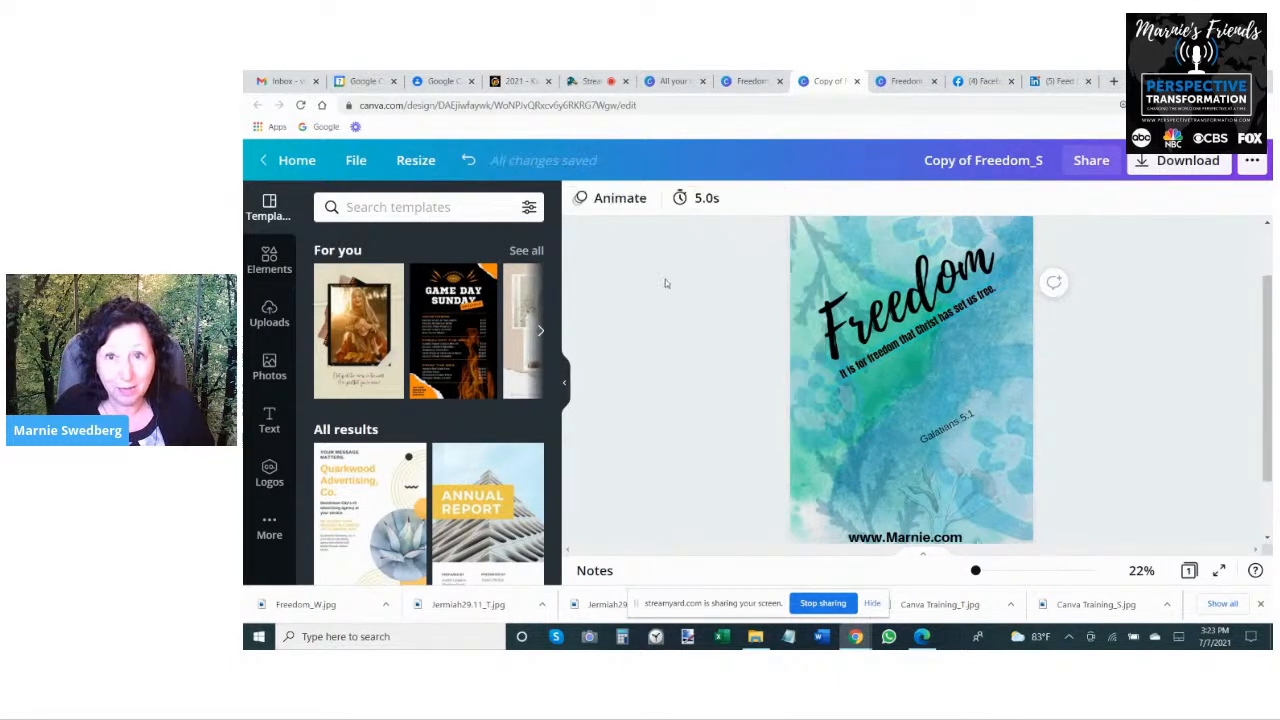
- Enlarge the verse text to font size 108 so it wraps onto two lines beneath the Freedom title
{"action": "left_click", "coordinate": [890, 349]}
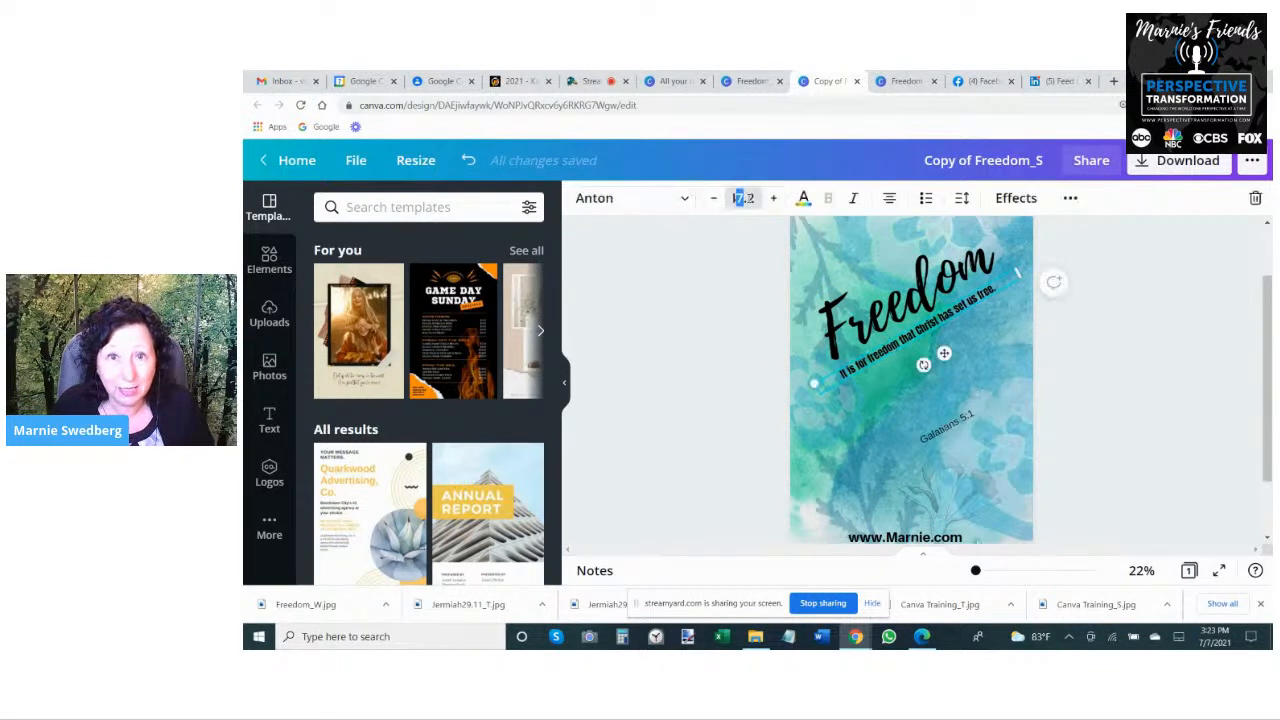
{"action": "left_click", "coordinate": [757, 198]}
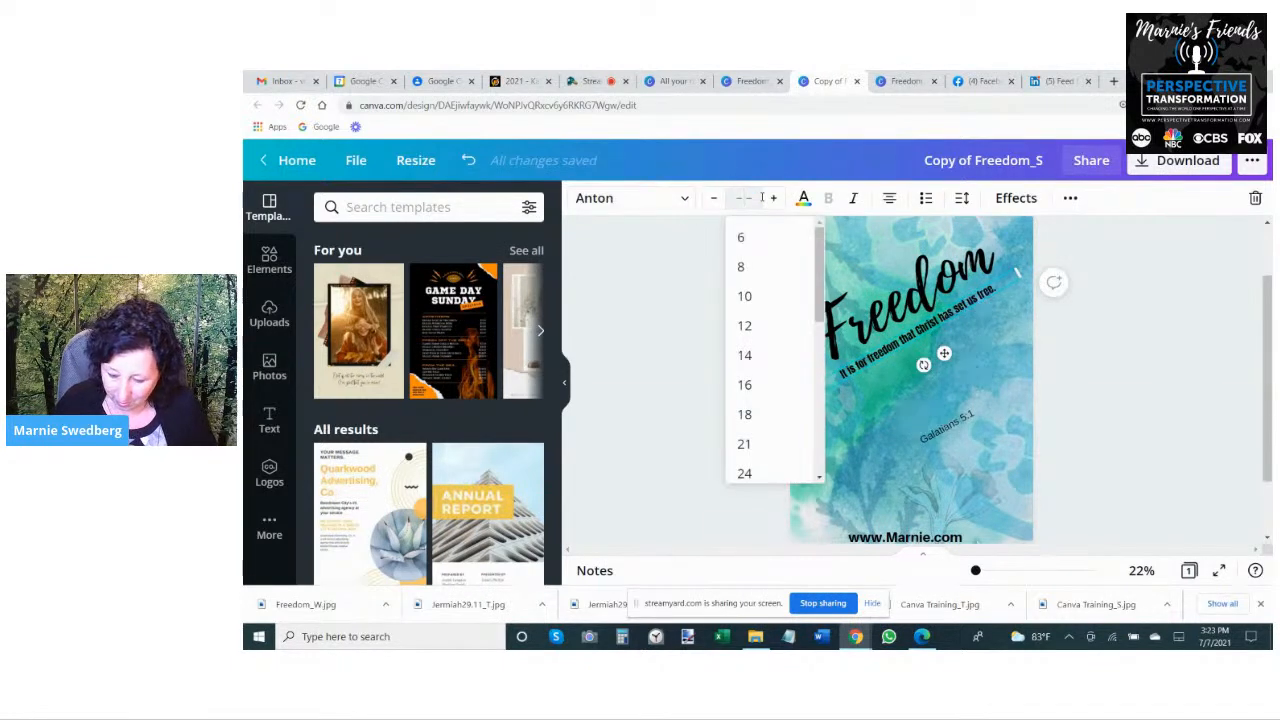
{"action": "key", "text": "Return"}
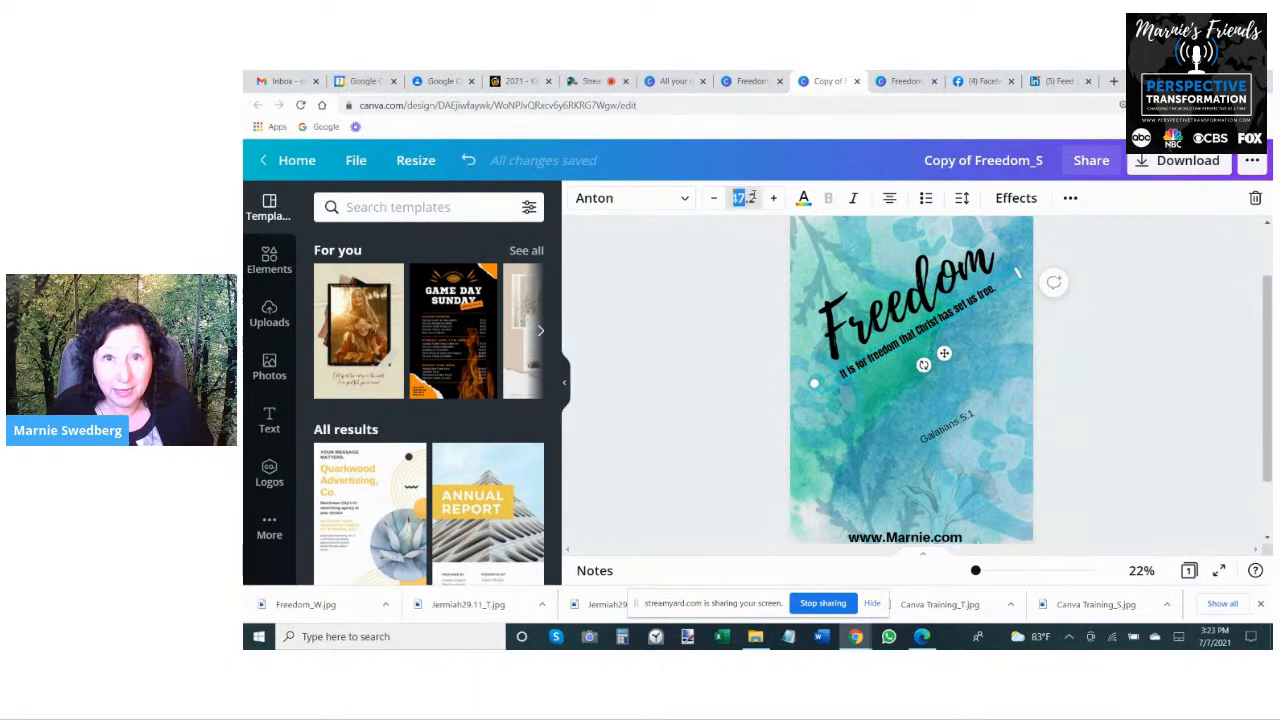
{"action": "left_click", "coordinate": [775, 198]}
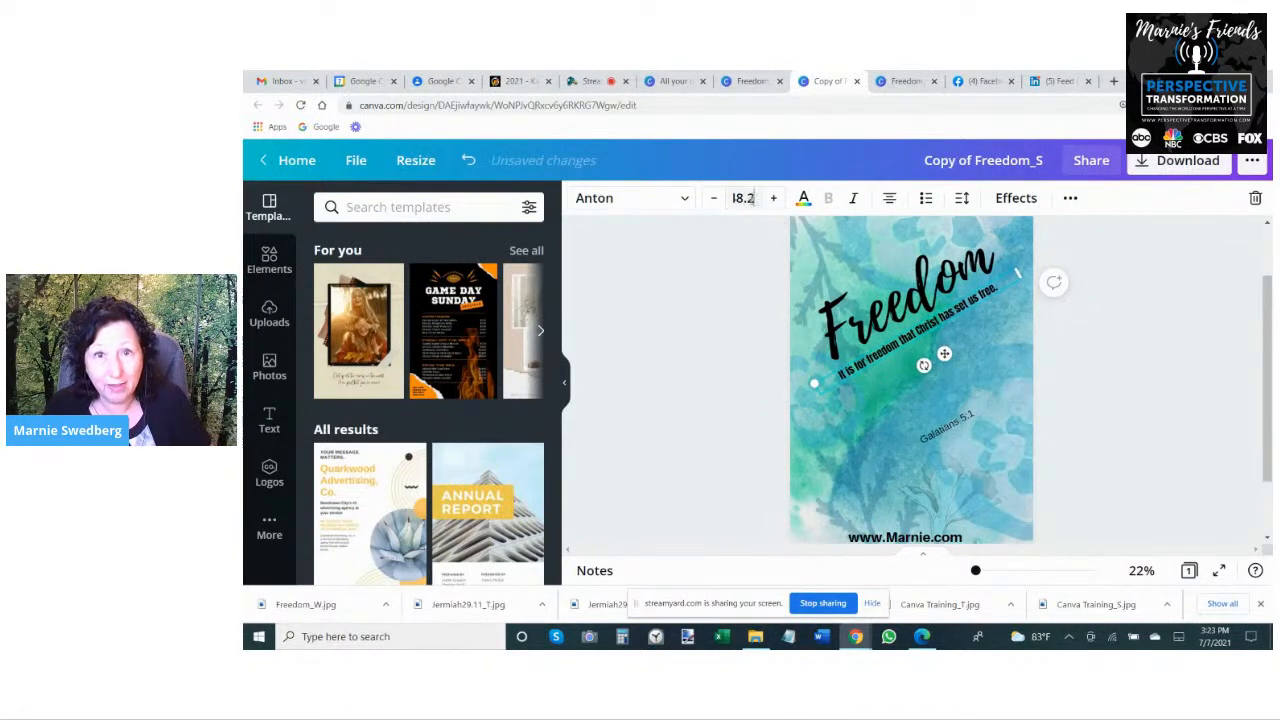
{"action": "left_click", "coordinate": [715, 204]}
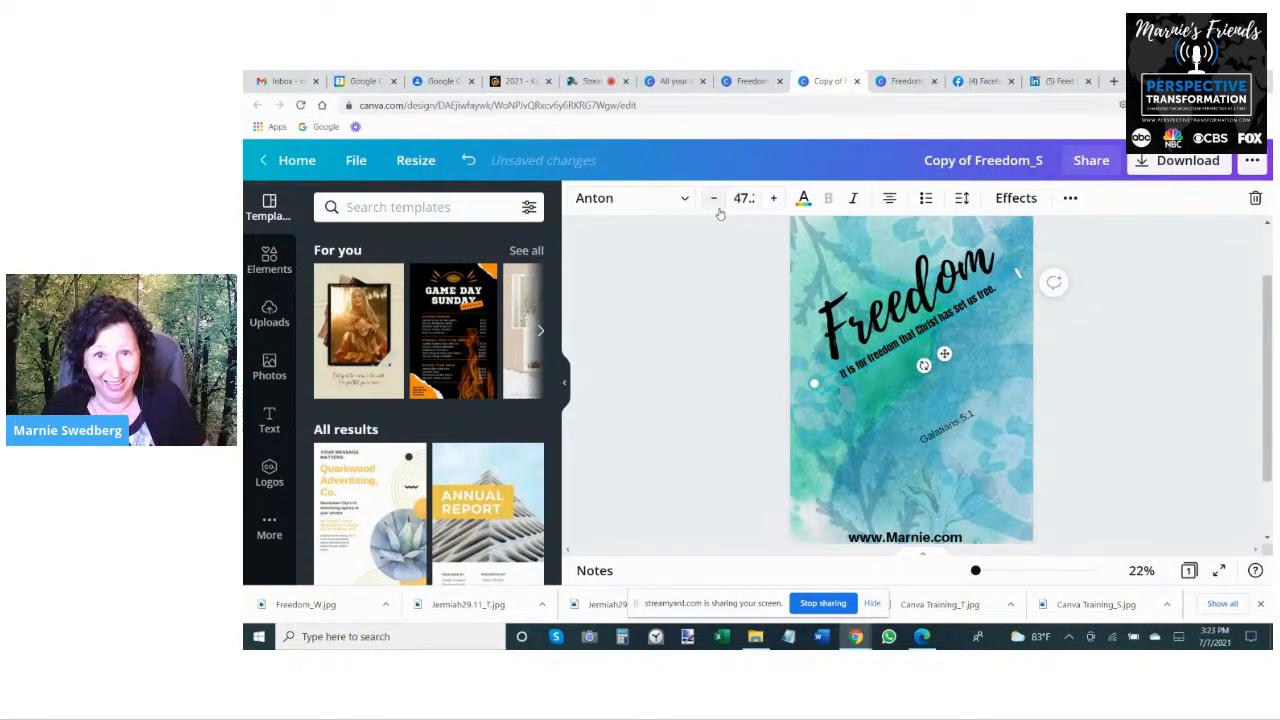
{"action": "left_click", "coordinate": [778, 200]}
{"action": "left_click", "coordinate": [776, 200]}
{"action": "left_click", "coordinate": [775, 201]}
{"action": "left_click", "coordinate": [774, 202]}
{"action": "left_click", "coordinate": [774, 201]}
{"action": "left_click", "coordinate": [774, 201]}
{"action": "left_click", "coordinate": [774, 201]}
{"action": "left_click", "coordinate": [773, 201]}
{"action": "left_click", "coordinate": [773, 201]}
{"action": "left_click", "coordinate": [773, 201]}
{"action": "left_click", "coordinate": [773, 201]}
{"action": "left_click", "coordinate": [772, 201]}
{"action": "left_click", "coordinate": [772, 201]}
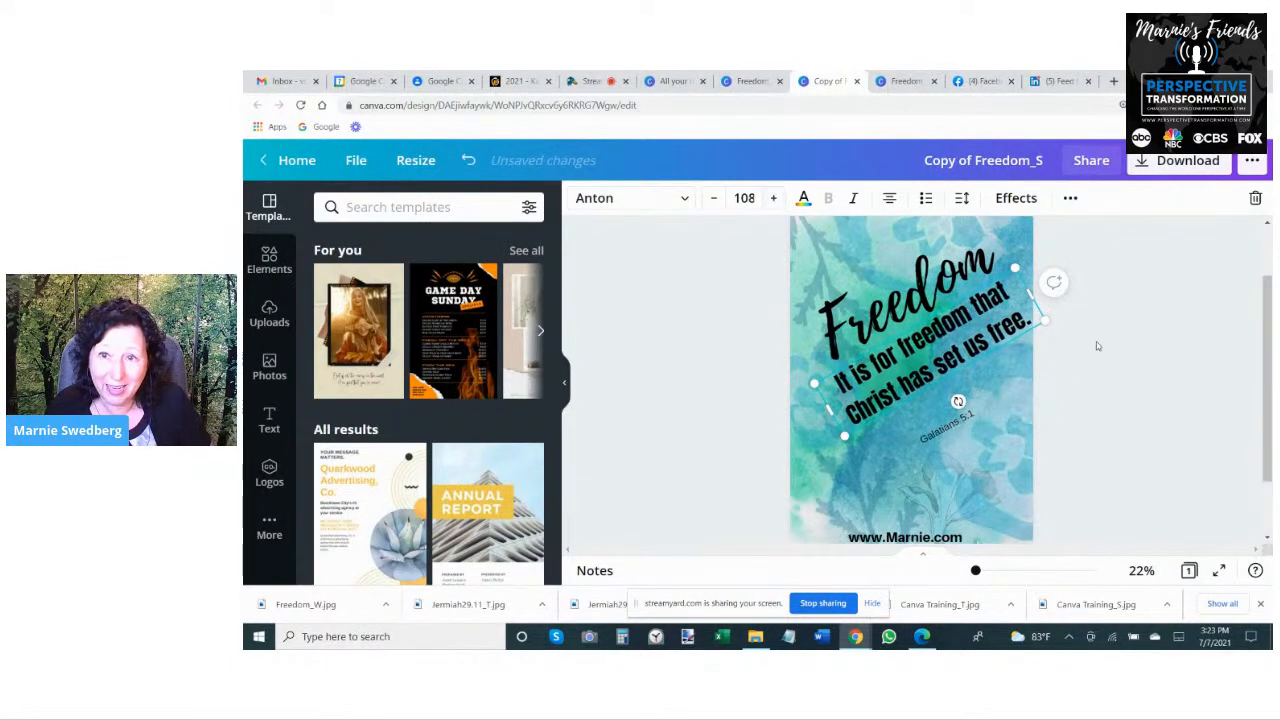
- Shrink the two-line verse to about font size 88 and move it close beneath the Freedom title
{"action": "left_click_drag", "start_coordinate": [1048, 318], "coordinate": [1032, 334]}
{"action": "left_click", "coordinate": [711, 394]}
{"action": "left_click_drag", "start_coordinate": [906, 372], "coordinate": [921, 365]}
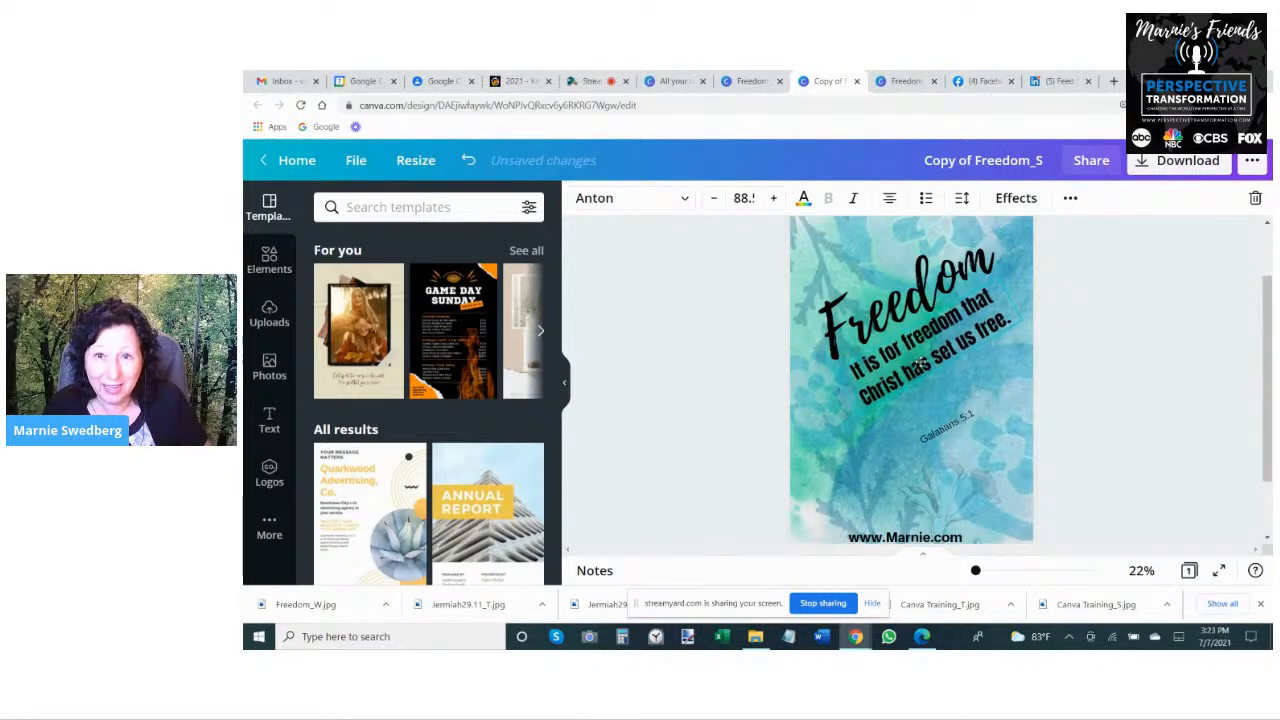
- Try the verse text in the Abhaya Libre Regular, Archivo Black and Articulat fonts
{"action": "left_click", "coordinate": [662, 197]}
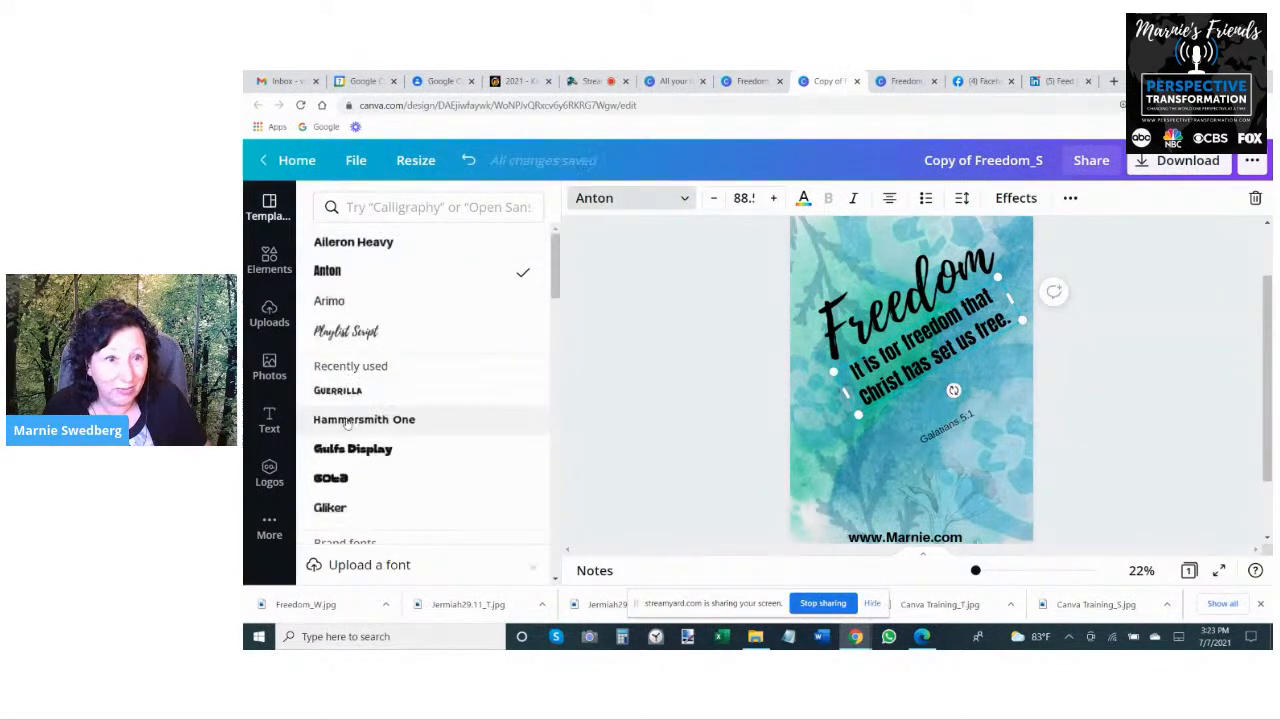
{"action": "scroll", "coordinate": [351, 441], "scroll_direction": "down", "scroll_amount": 2}
{"action": "scroll", "coordinate": [351, 441], "scroll_direction": "down", "scroll_amount": 1}
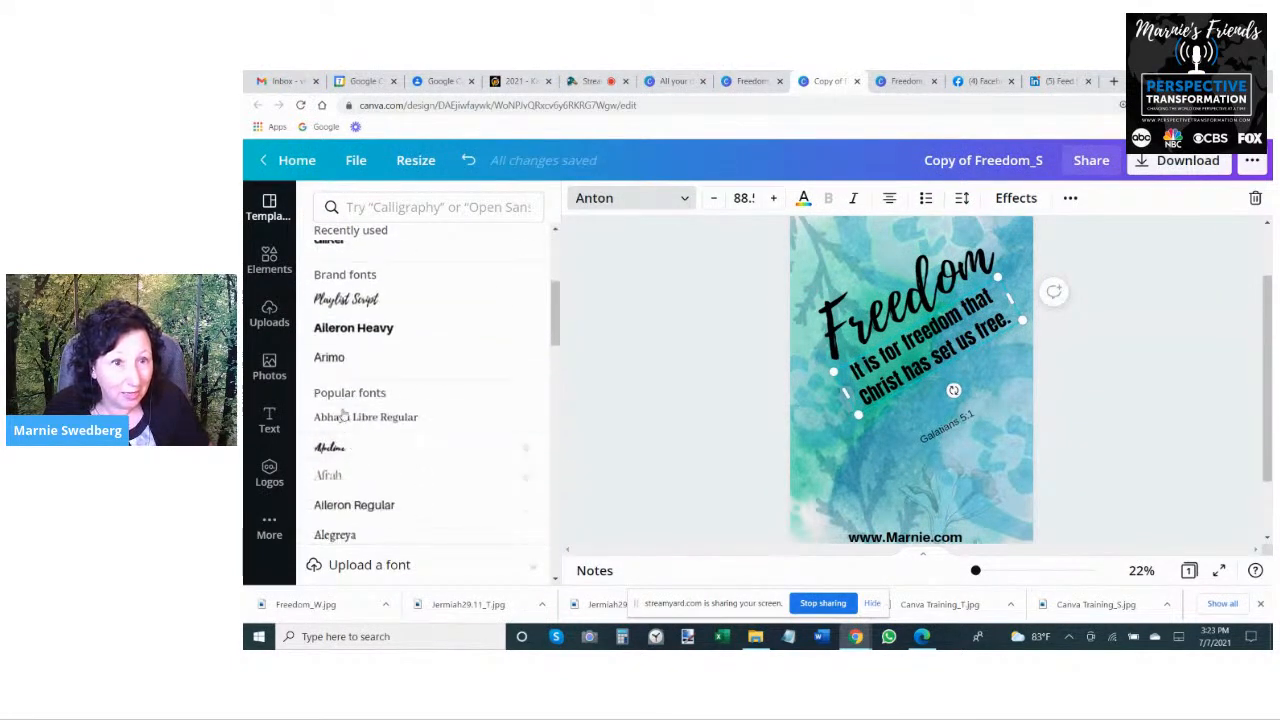
{"action": "left_click", "coordinate": [344, 418]}
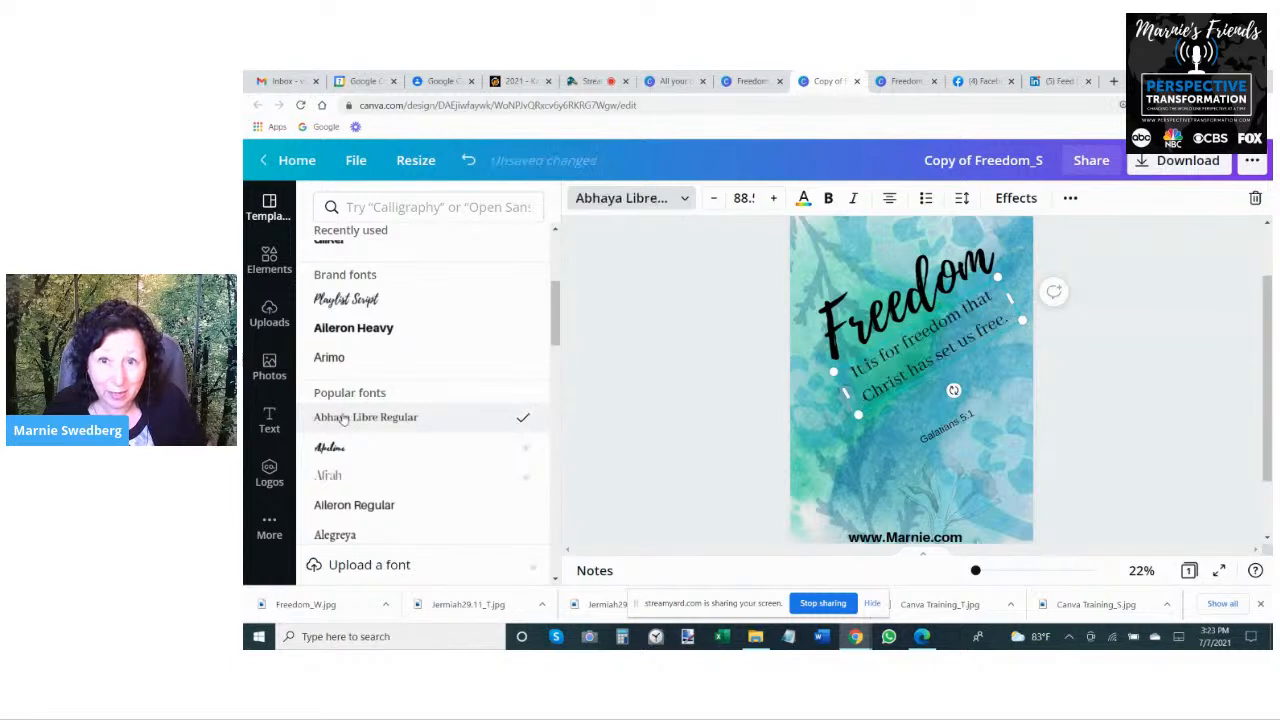
{"action": "scroll", "coordinate": [341, 442], "scroll_direction": "down", "scroll_amount": 2}
{"action": "left_click", "coordinate": [341, 481]}
{"action": "scroll", "coordinate": [402, 375], "scroll_direction": "down", "scroll_amount": 2}
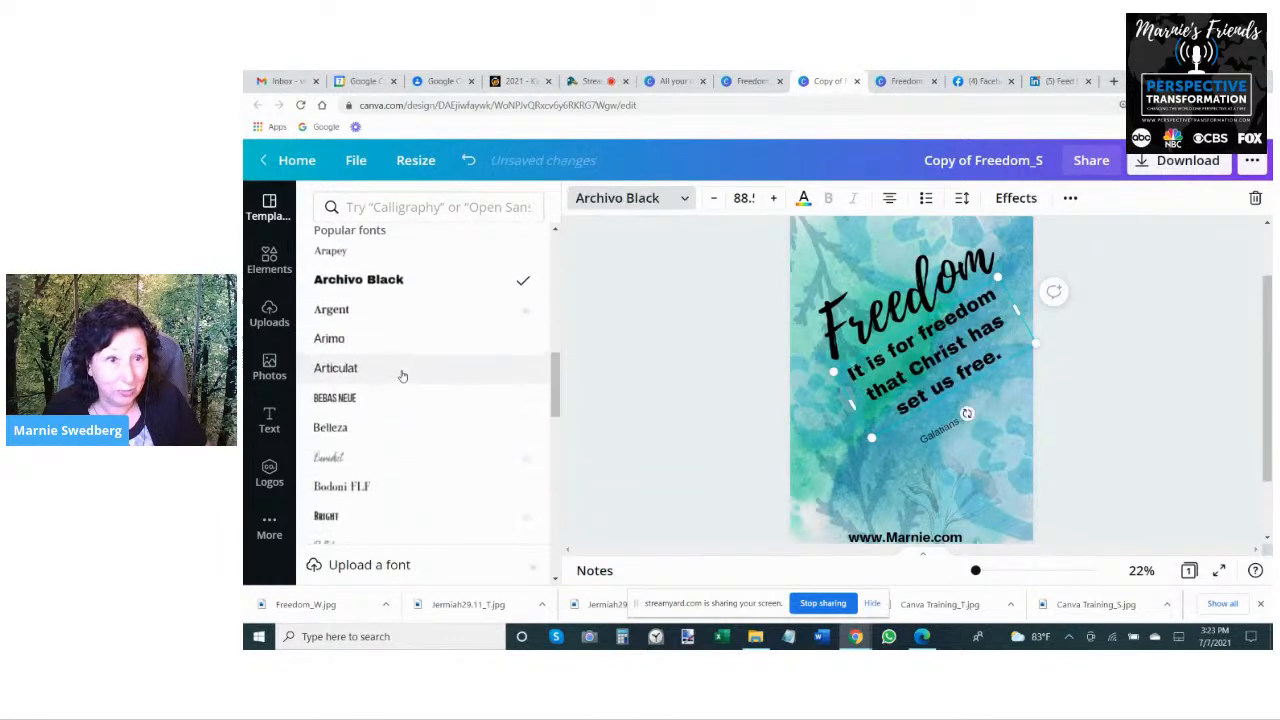
{"action": "left_click", "coordinate": [322, 374]}
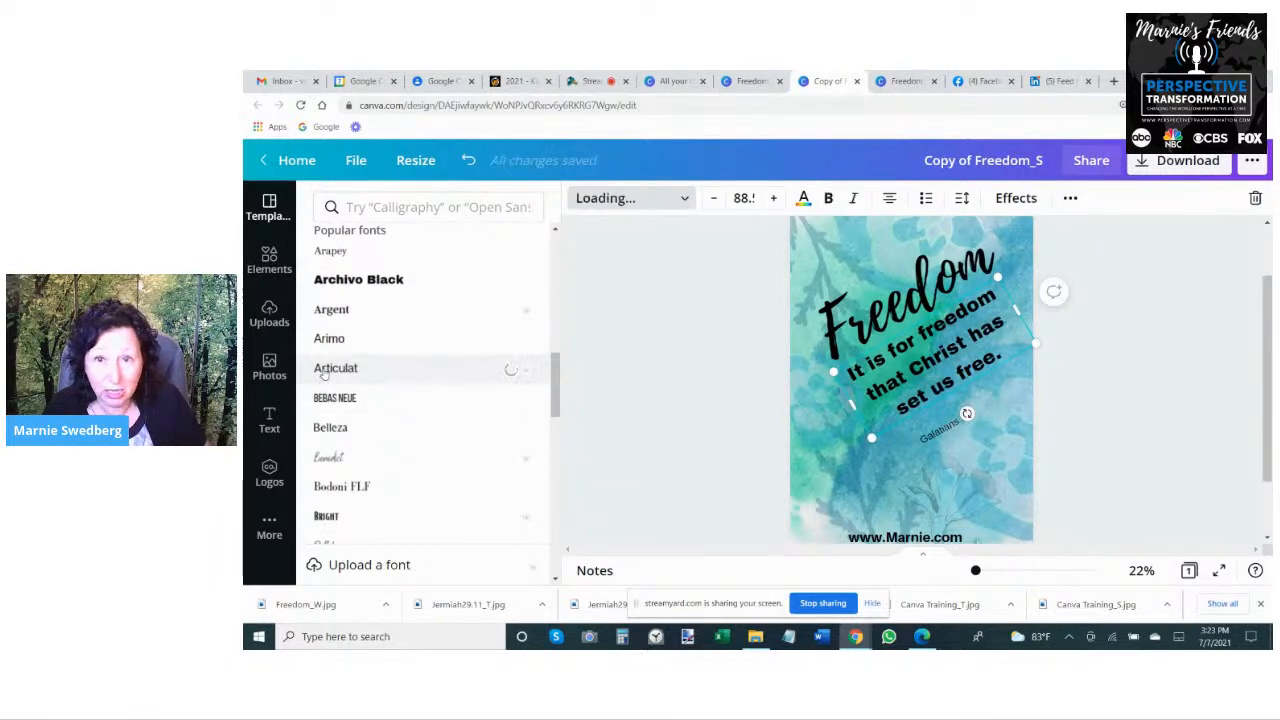
- Change the verse font to Bright and enlarge it to font size 103, keeping it on two lines
{"action": "scroll", "coordinate": [327, 330], "scroll_direction": "down", "scroll_amount": 2}
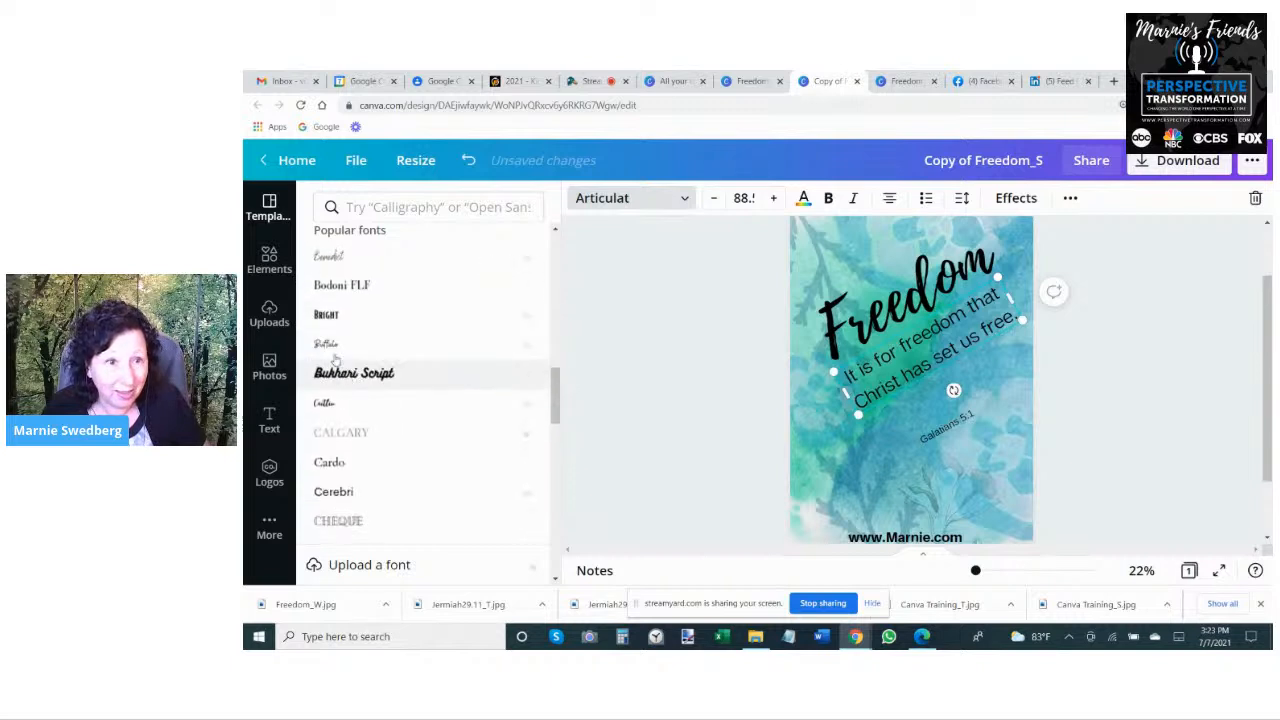
{"action": "left_click", "coordinate": [326, 316]}
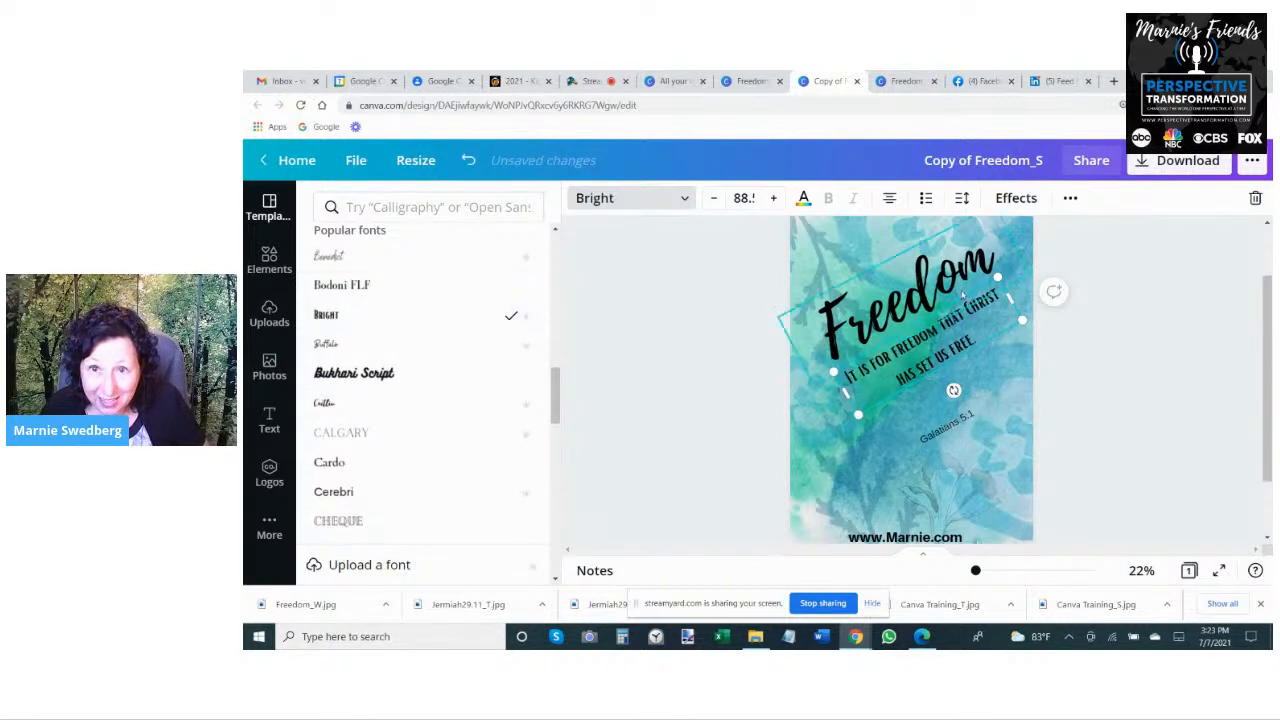
{"action": "left_click_drag", "start_coordinate": [1008, 297], "coordinate": [1030, 325]}
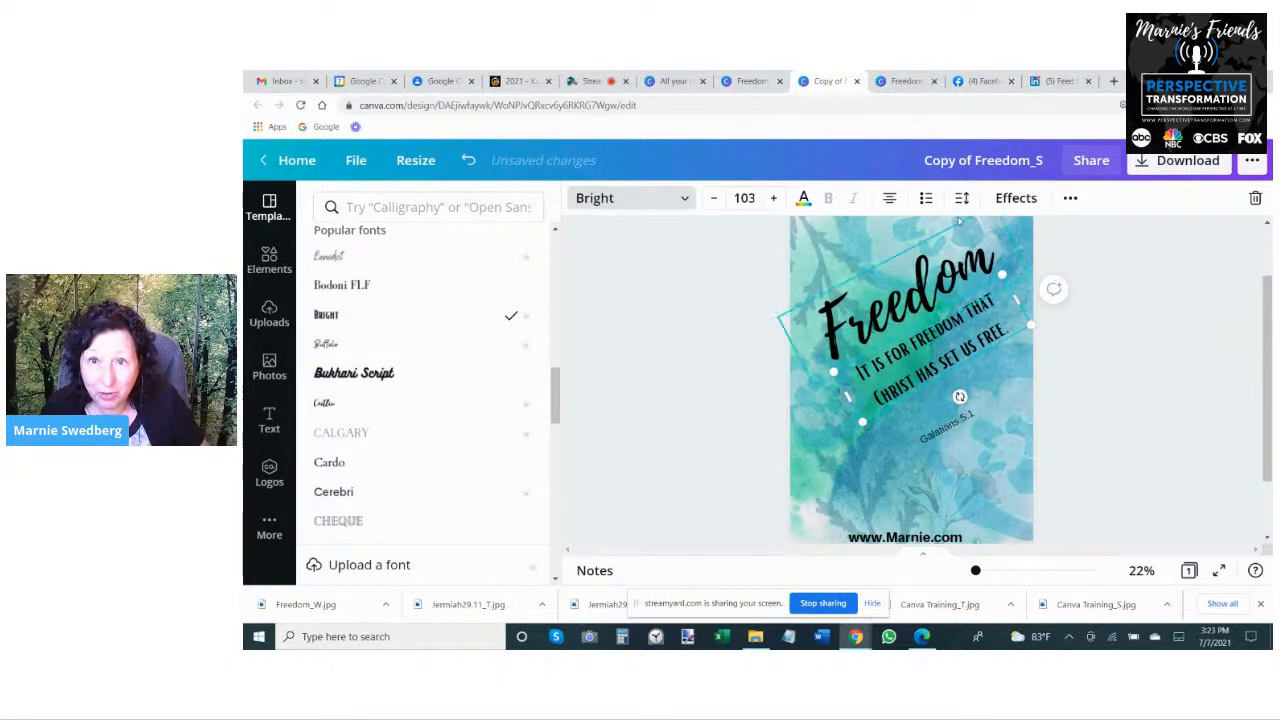
- Tighten the verse's line spacing and nudge the text closer to the Freedom title
{"action": "left_click", "coordinate": [962, 198]}
{"action": "left_click_drag", "start_coordinate": [1110, 279], "coordinate": [1086, 279]}
{"action": "left_click", "coordinate": [1093, 470]}
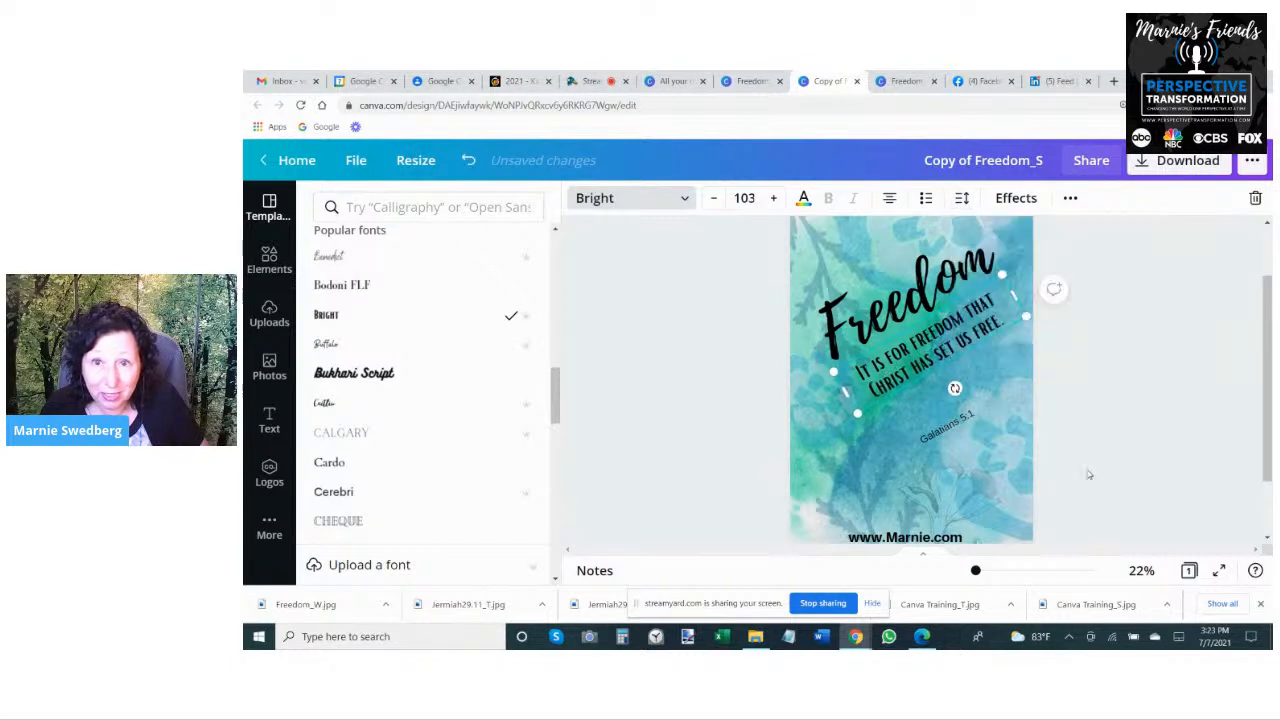
{"action": "left_click_drag", "start_coordinate": [869, 385], "coordinate": [864, 380]}
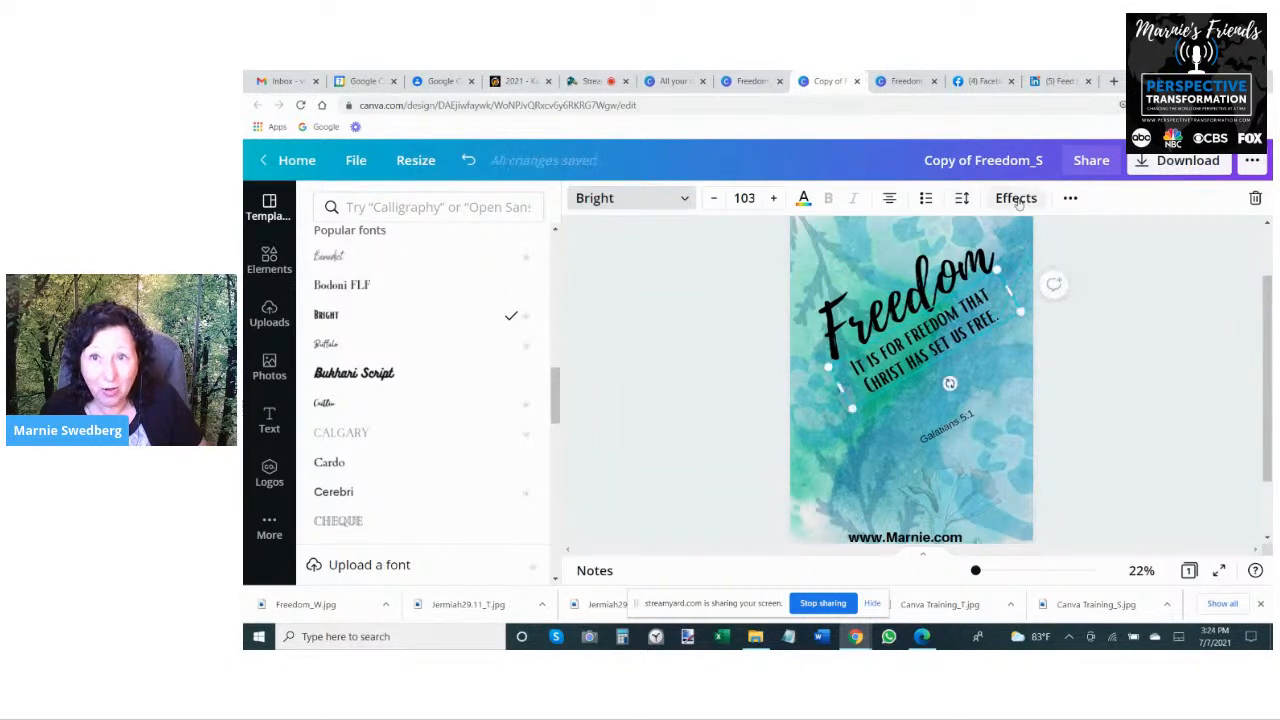
- Lower the verse text's transparency value so the lettering becomes partly see-through
{"action": "left_click", "coordinate": [1069, 198]}
{"action": "left_click", "coordinate": [980, 234]}
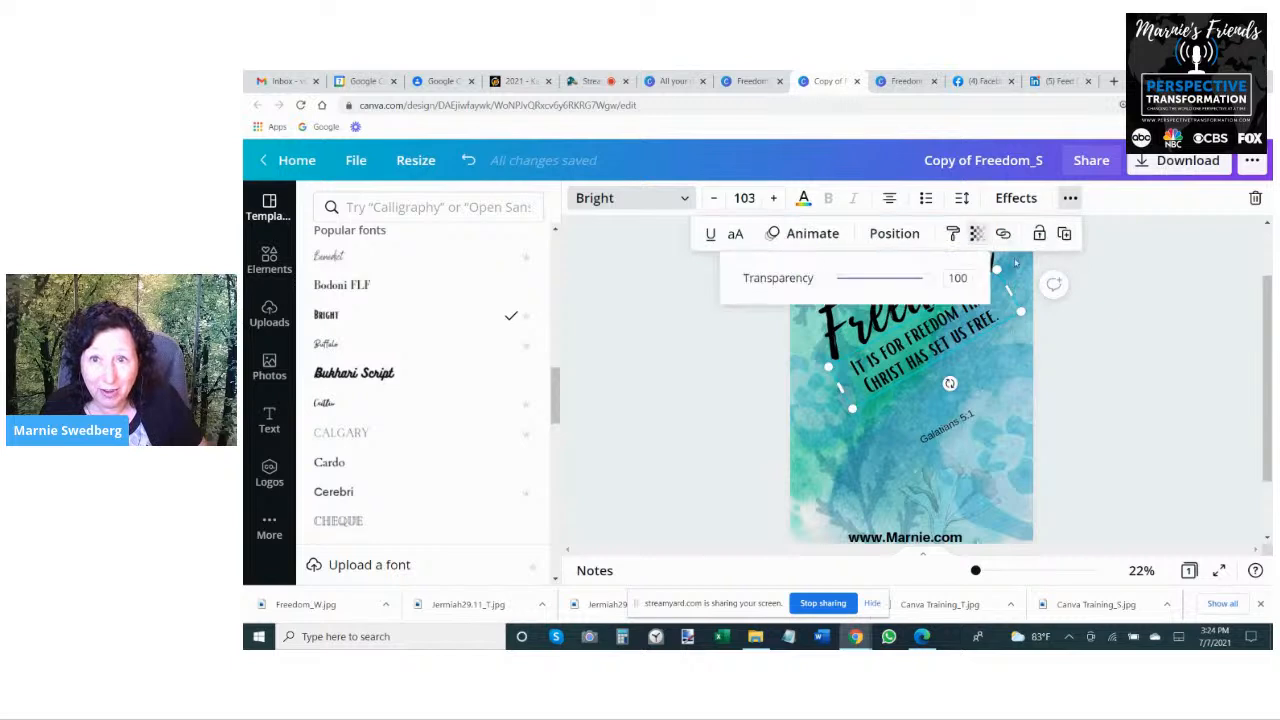
{"action": "left_click_drag", "start_coordinate": [925, 280], "coordinate": [868, 290]}
{"action": "left_click", "coordinate": [908, 340]}
- Move the Galatians 5:1 reference directly beneath the end of the verse and make it partly transparent
{"action": "left_click_drag", "start_coordinate": [946, 426], "coordinate": [982, 340]}
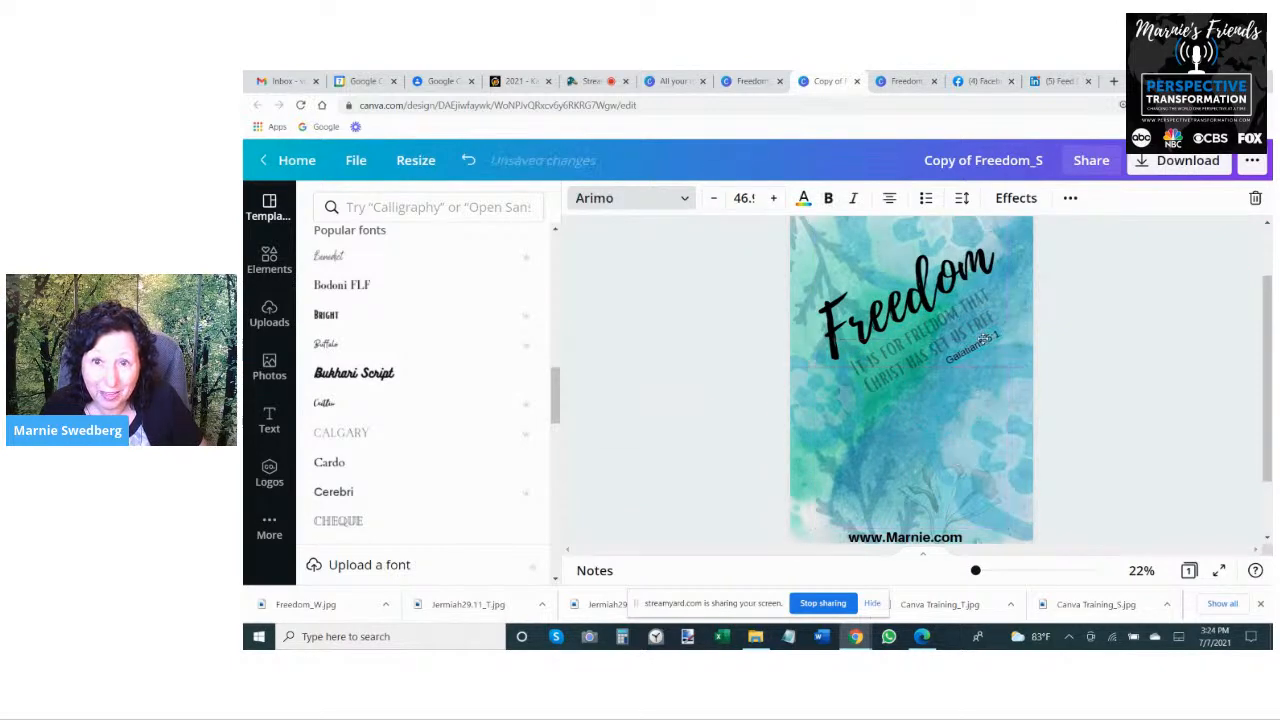
{"action": "left_click", "coordinate": [1070, 198]}
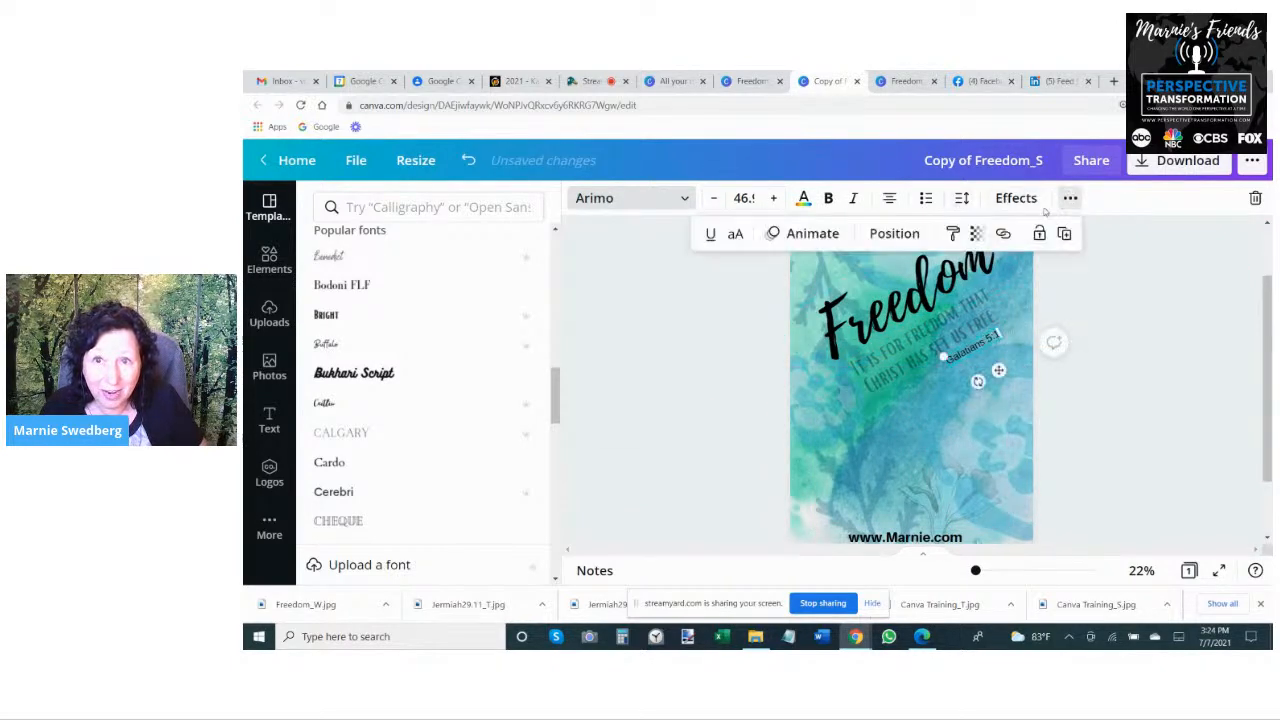
{"action": "left_click", "coordinate": [1002, 233]}
{"action": "left_click", "coordinate": [977, 233]}
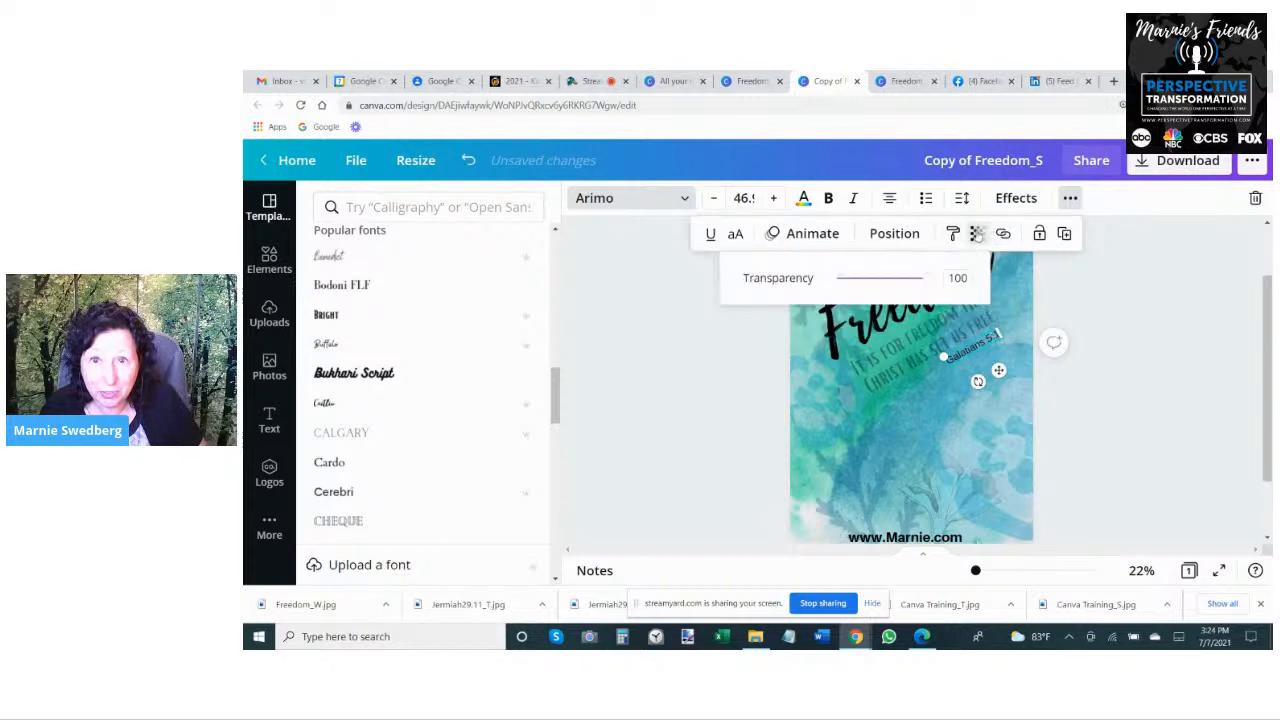
{"action": "left_click_drag", "start_coordinate": [919, 282], "coordinate": [878, 288]}
{"action": "left_click", "coordinate": [1180, 393]}
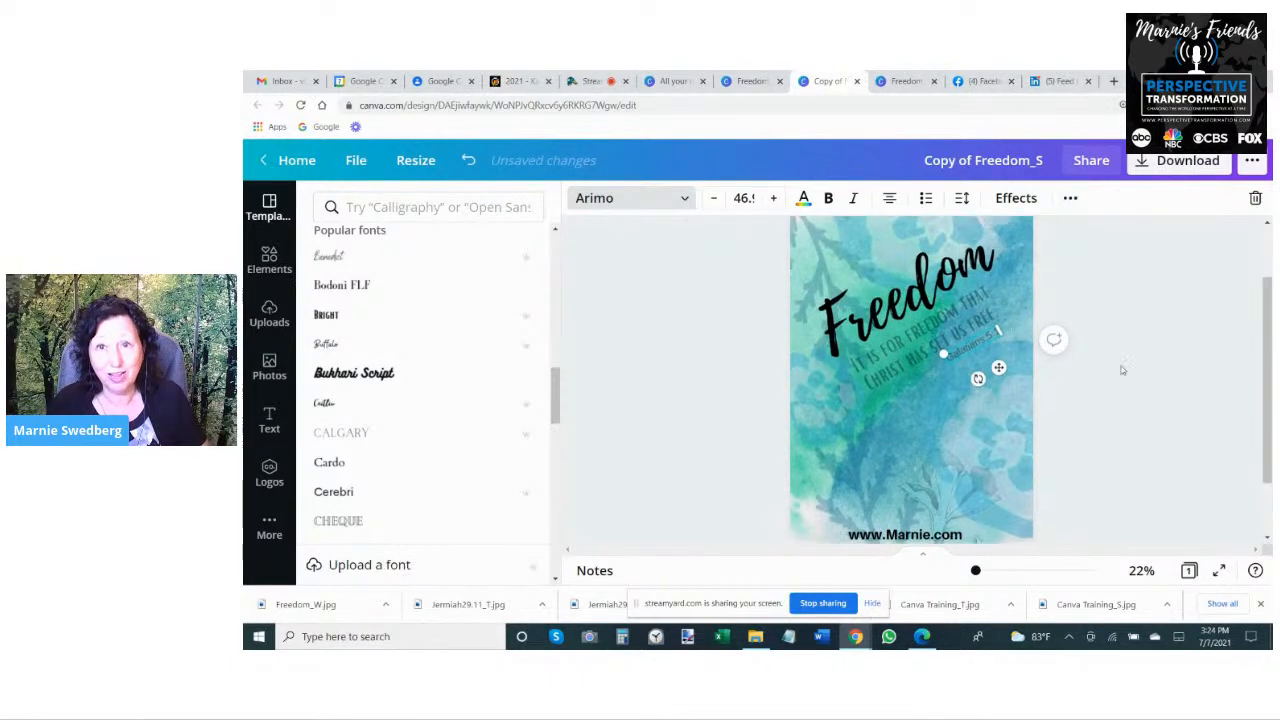
- Rename the design Freedom_T and save it
{"action": "scroll", "coordinate": [1105, 390], "scroll_direction": "down", "scroll_amount": 1}
{"action": "scroll", "coordinate": [1087, 410], "scroll_direction": "up", "scroll_amount": 2}
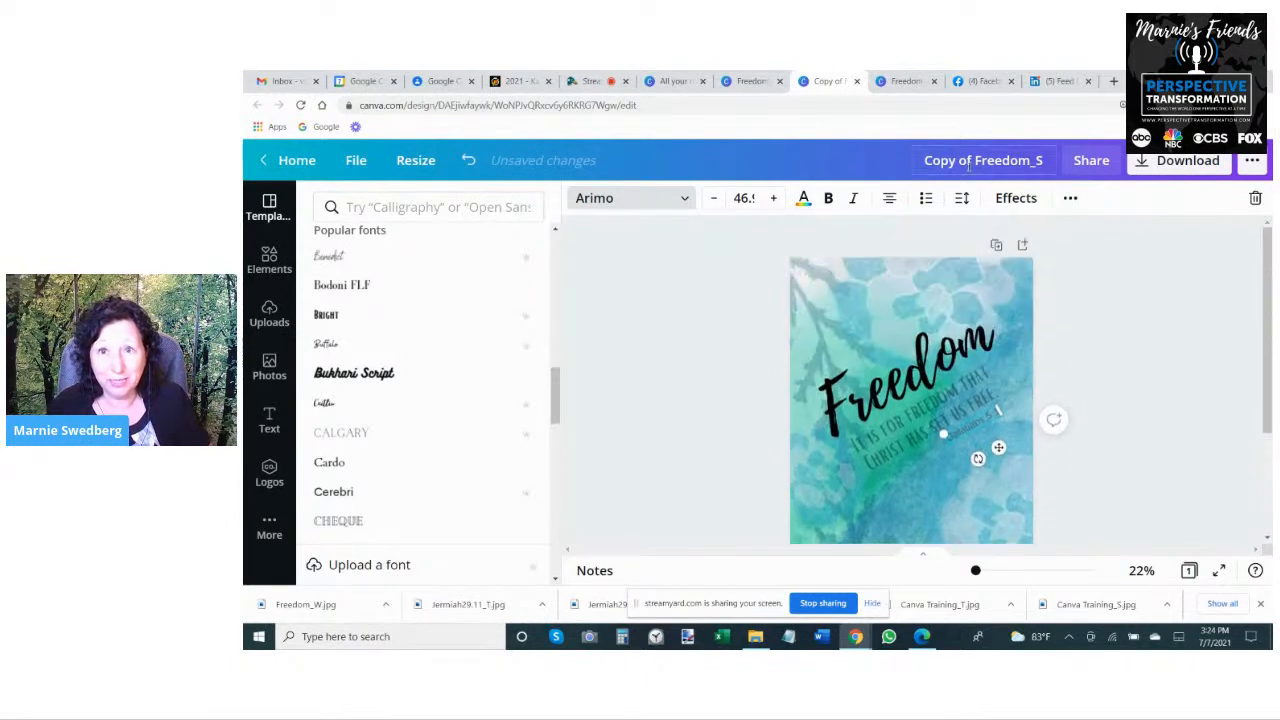
{"action": "key", "text": "Delete"}
{"action": "key", "text": "End"}
{"action": "key", "text": "BackSpace"}
{"action": "type", "text": "T"}
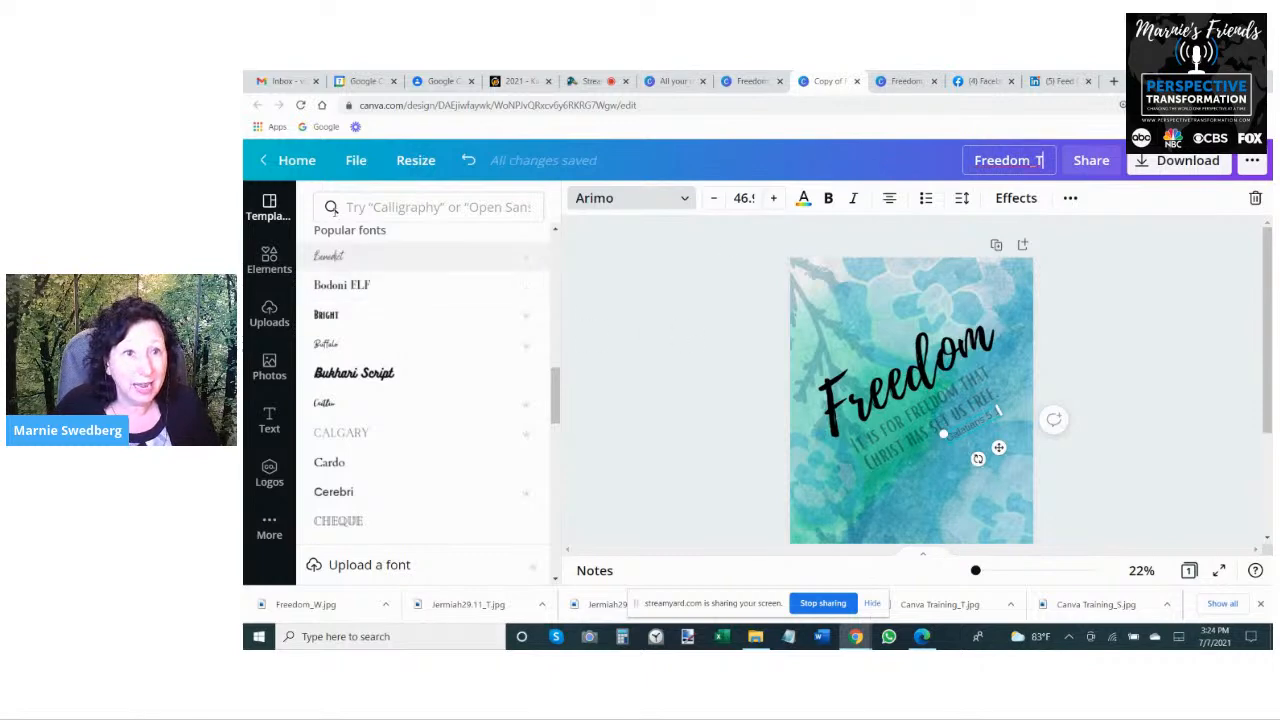
{"action": "left_click", "coordinate": [356, 160]}
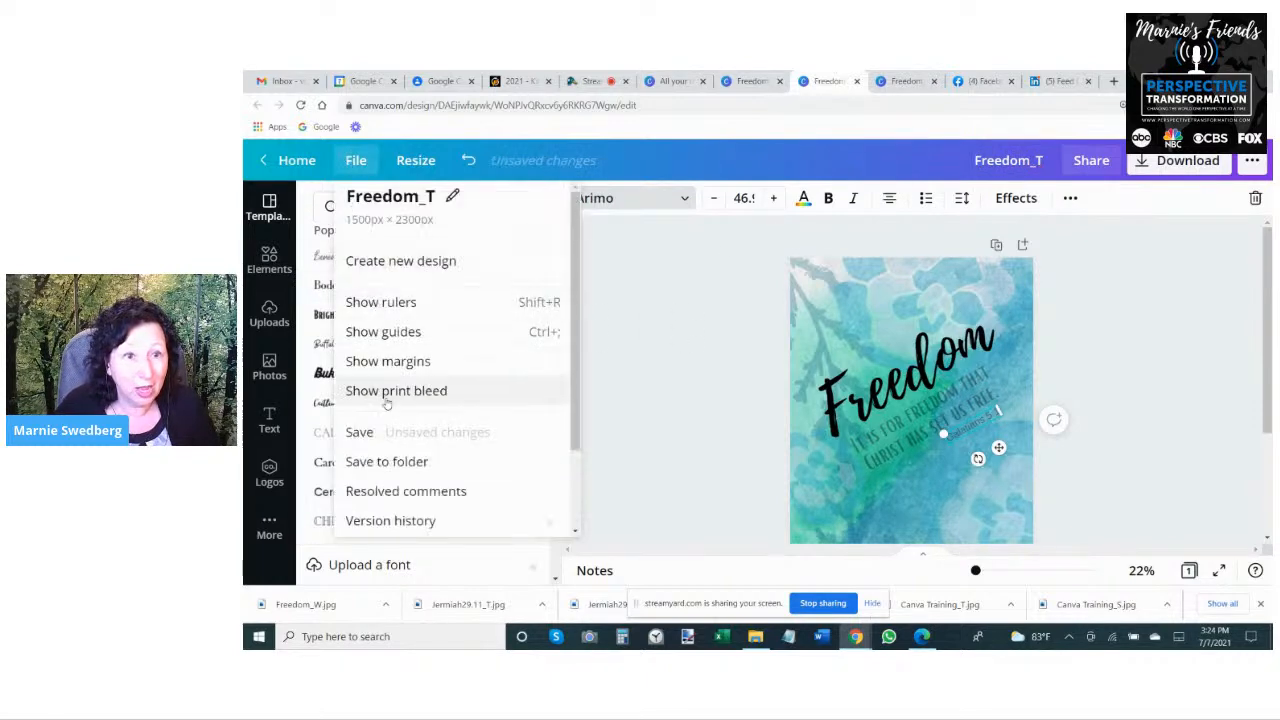
{"action": "left_click", "coordinate": [360, 432]}
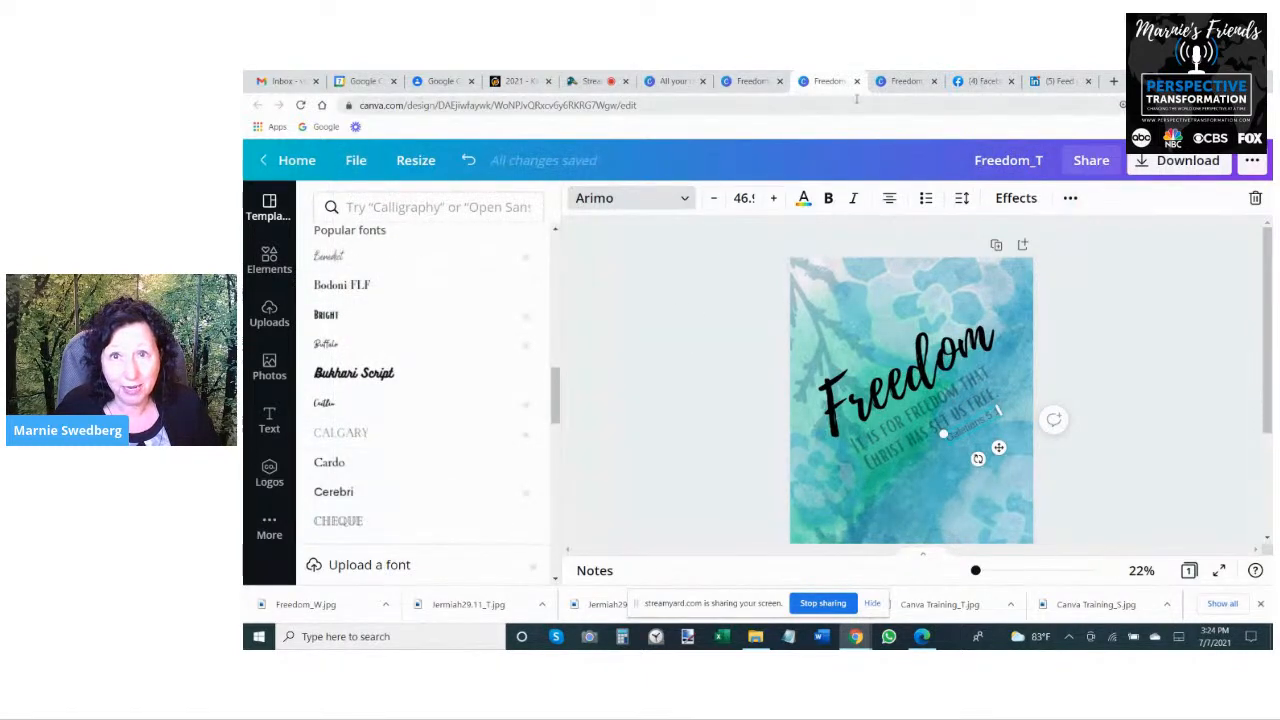
- Switch to the Downloads folder in File Explorer
{"action": "left_click", "coordinate": [755, 636]}
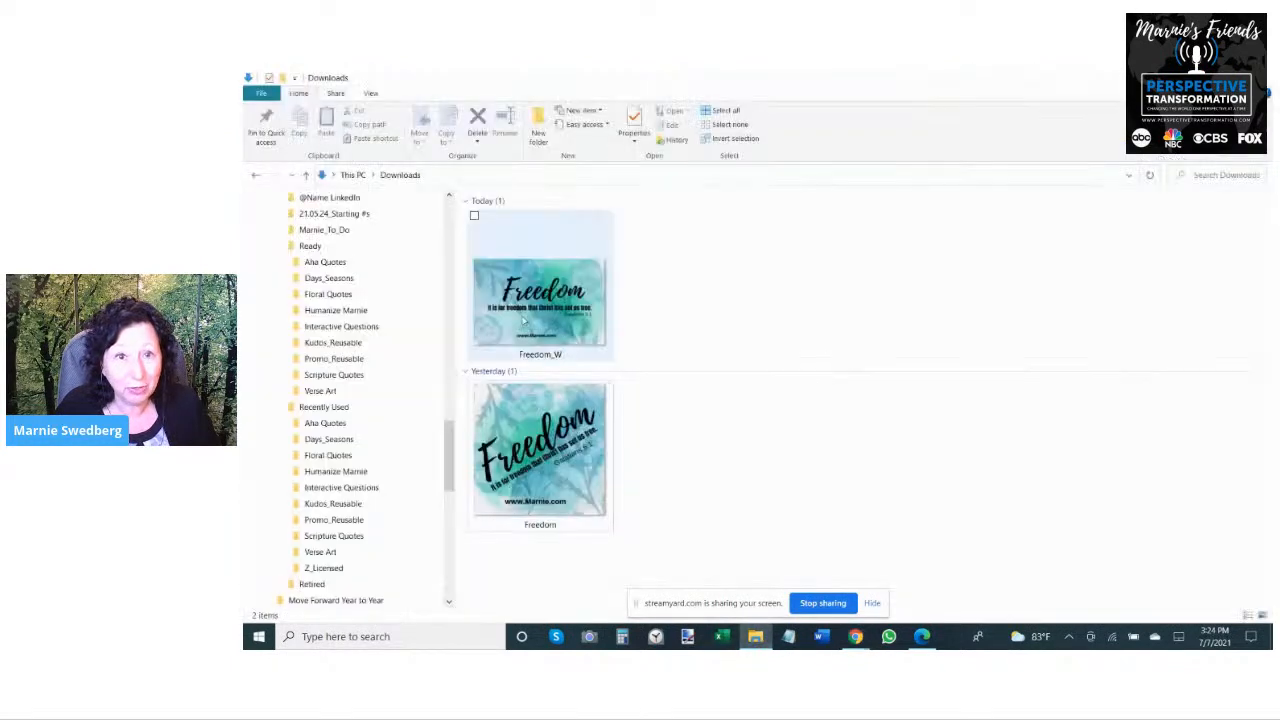
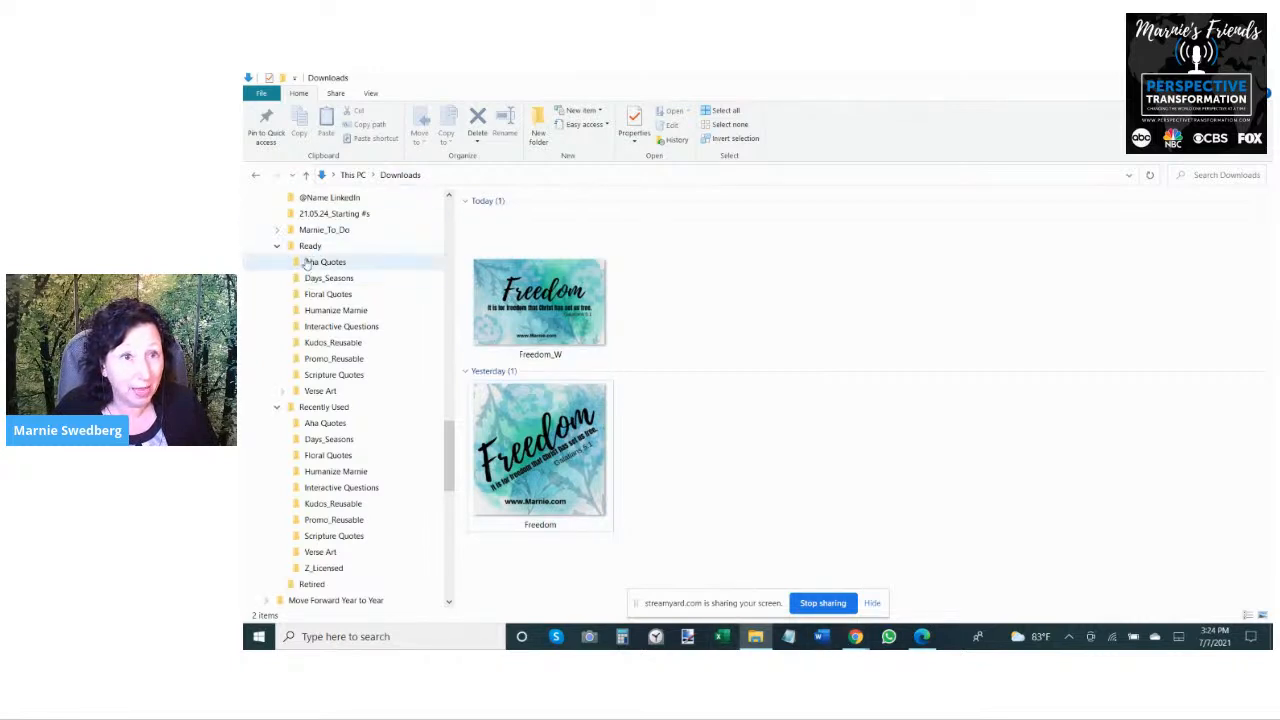
- Collapse the WS folder in the folder tree
{"action": "scroll", "coordinate": [385, 591], "scroll_direction": "down", "scroll_amount": 1}
{"action": "scroll", "coordinate": [382, 585], "scroll_direction": "down", "scroll_amount": 3}
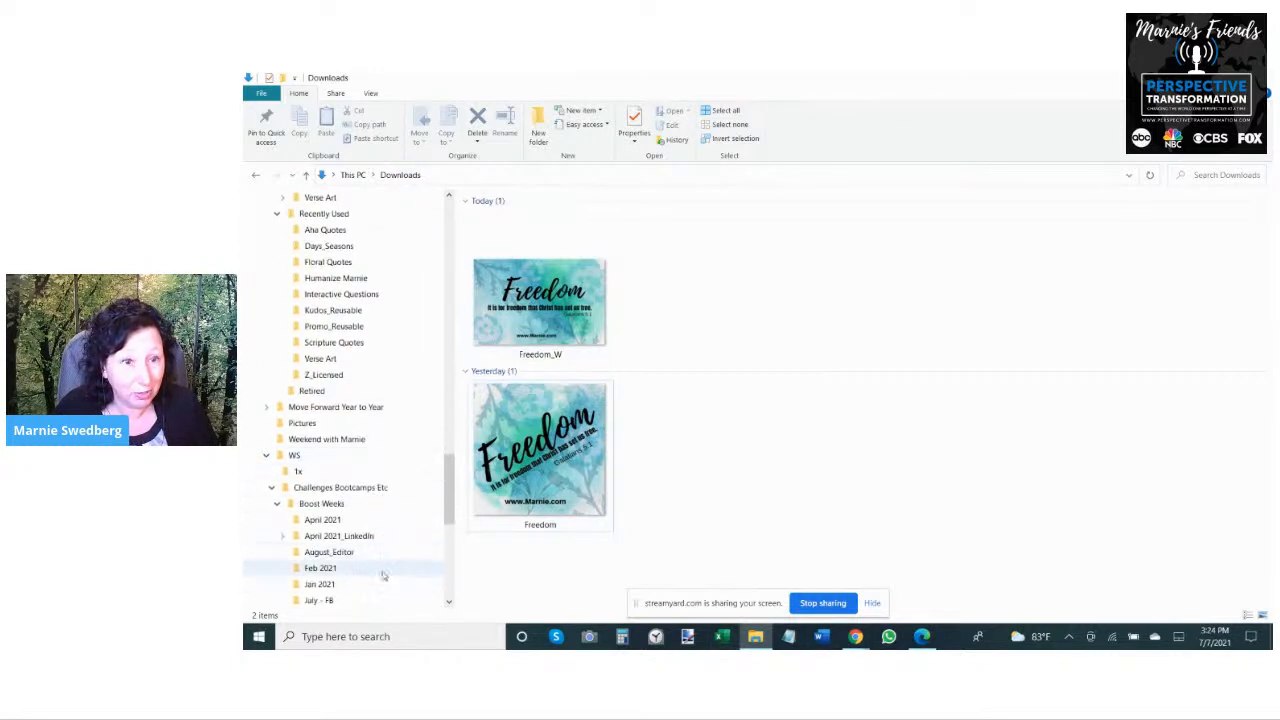
{"action": "left_click", "coordinate": [265, 456]}
{"action": "left_click", "coordinate": [266, 408]}
{"action": "left_click", "coordinate": [266, 408]}
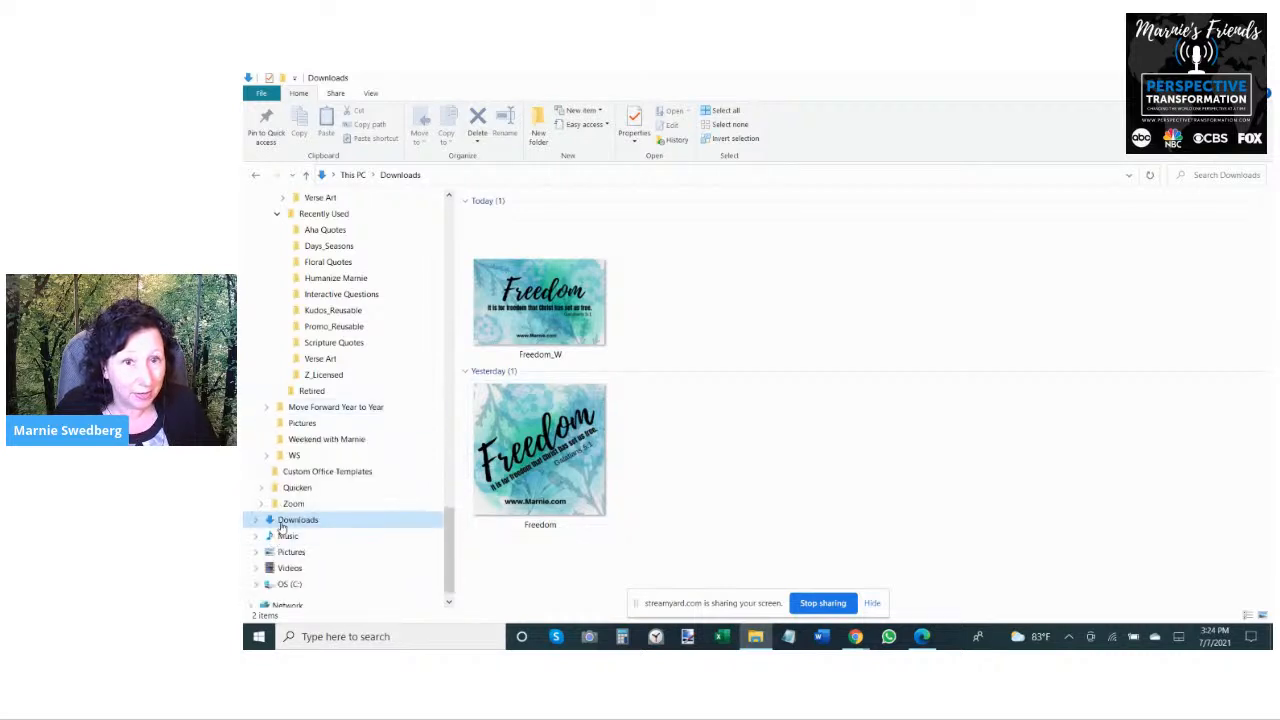
- Switch back to Canva and download the Freedom_T design as a JPG at quality 100
{"action": "mouse_move", "coordinate": [855, 644]}
{"action": "left_click", "coordinate": [780, 565]}
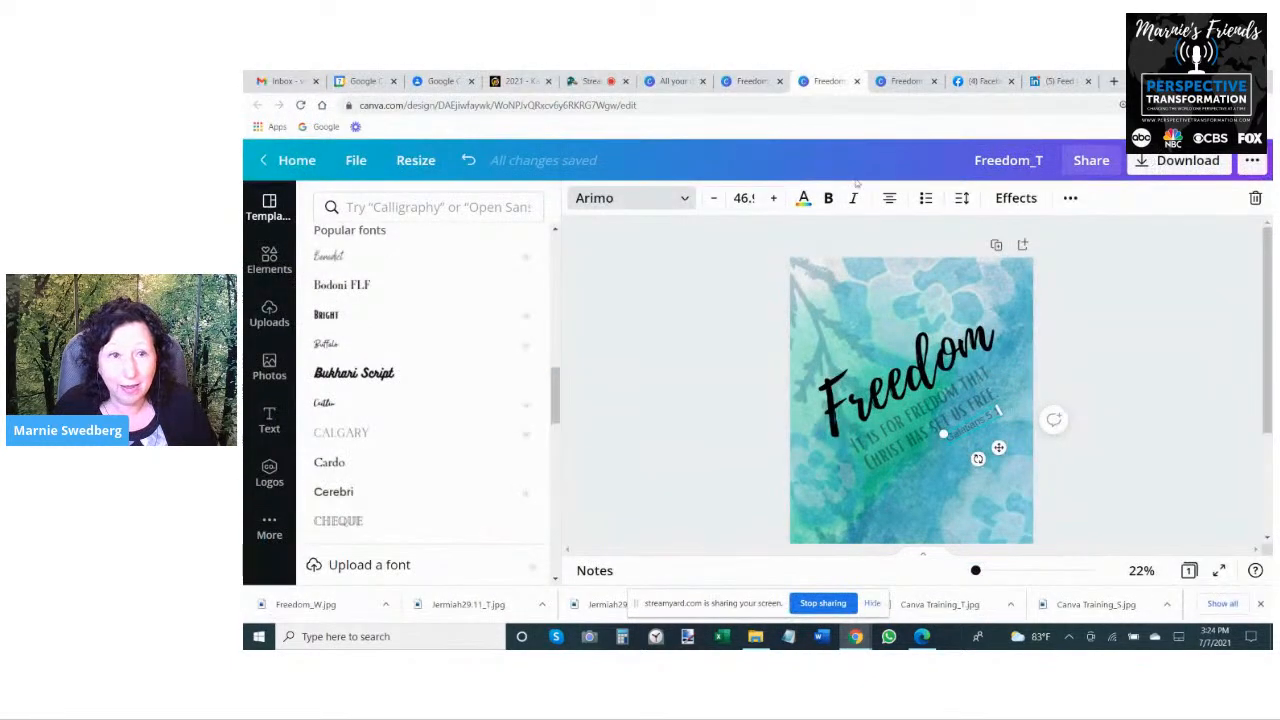
{"action": "left_click", "coordinate": [362, 166]}
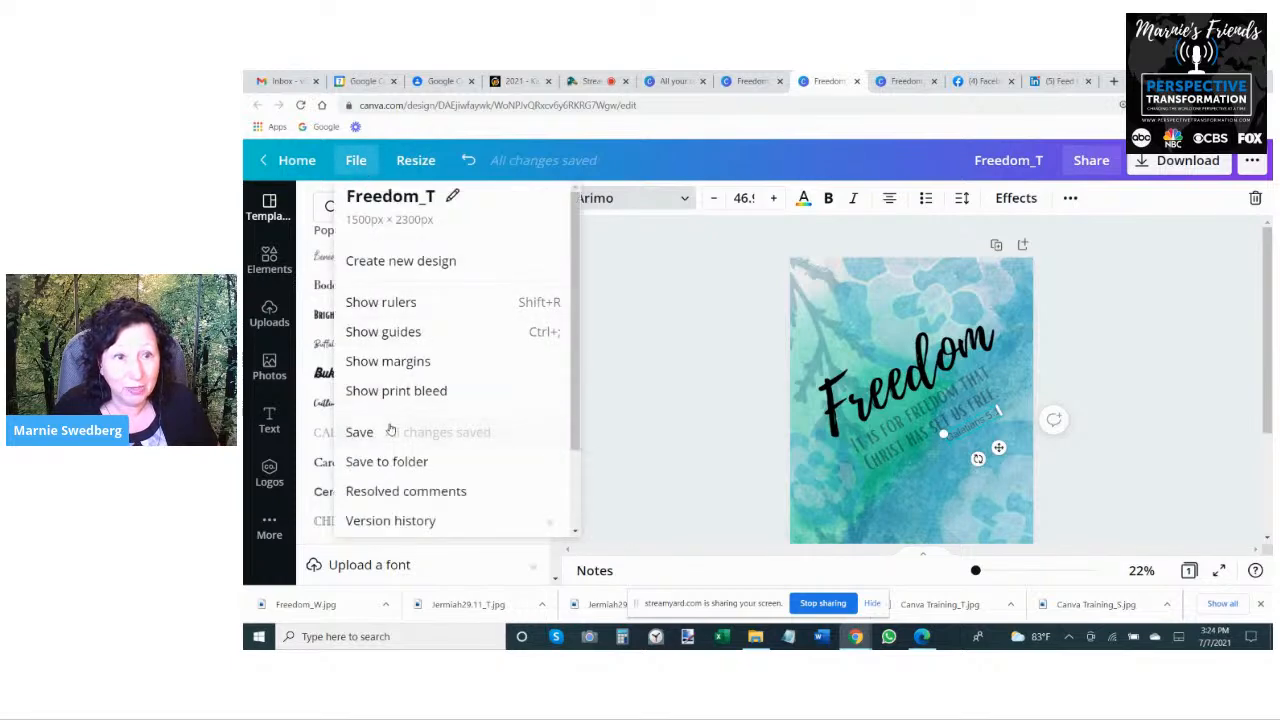
{"action": "left_click", "coordinate": [757, 354]}
{"action": "left_click", "coordinate": [1165, 160]}
{"action": "left_click", "coordinate": [1110, 270]}
{"action": "left_click", "coordinate": [1084, 334]}
{"action": "left_click_drag", "start_coordinate": [1178, 362], "coordinate": [1215, 360]}
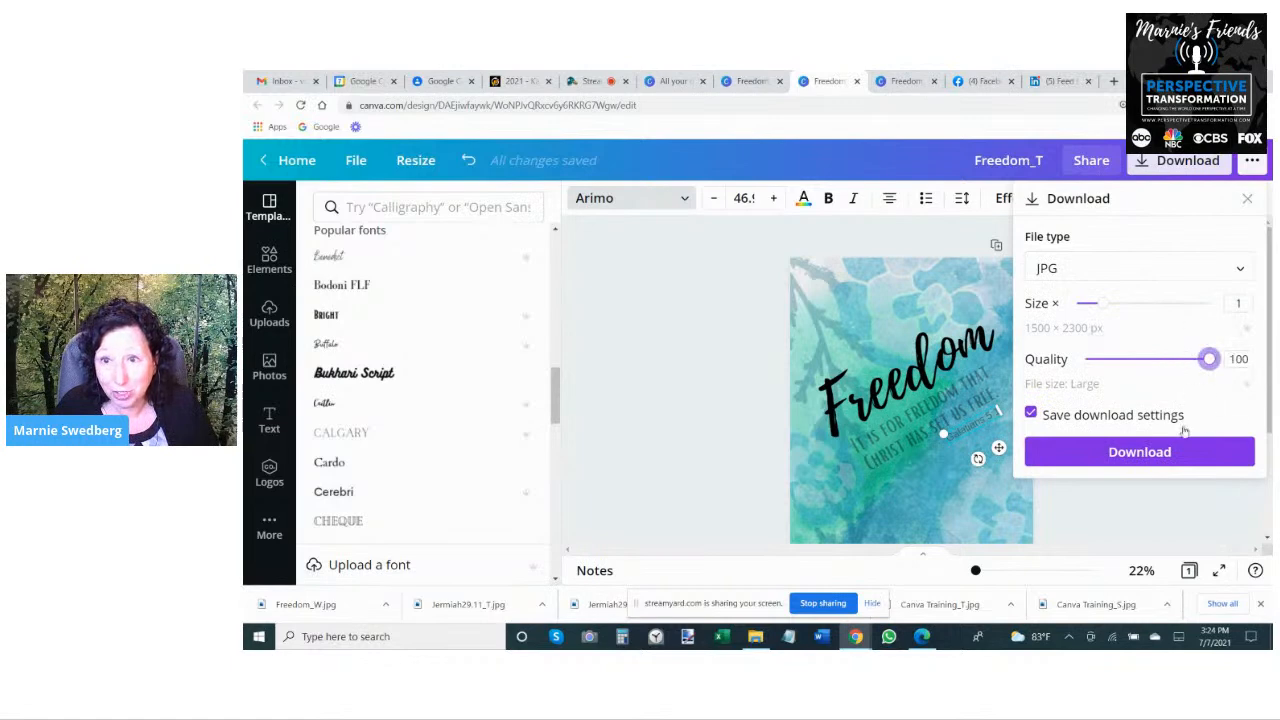
{"action": "left_click", "coordinate": [1183, 450]}
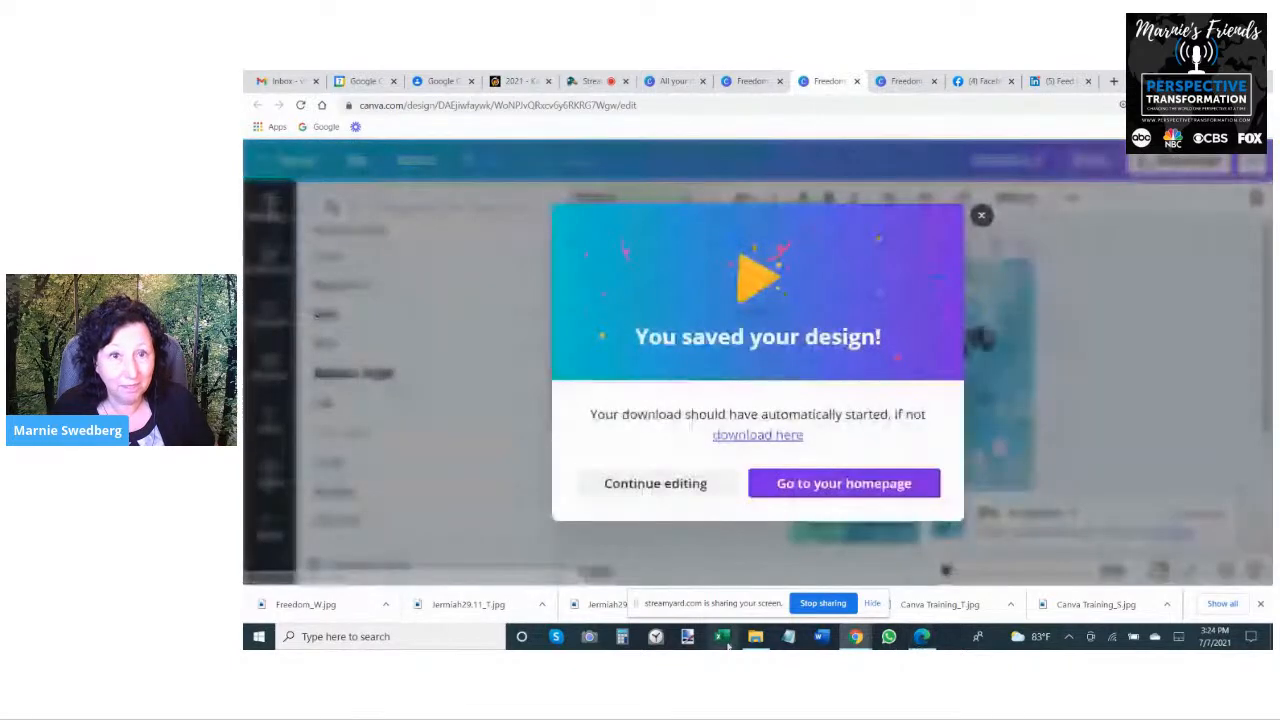
- Switch to File Explorer and move the three Freedom images from Downloads into the Scripture Quotes folder under Ready
{"action": "left_click", "coordinate": [755, 637]}
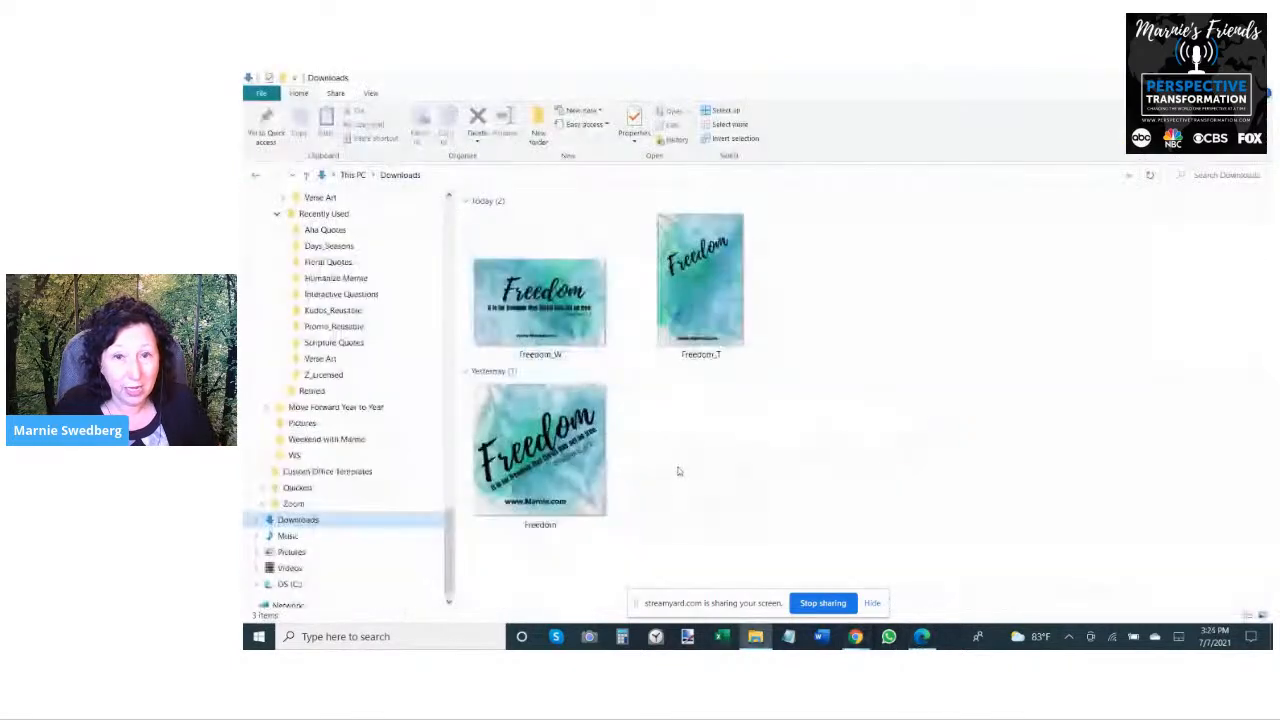
{"action": "left_click_drag", "start_coordinate": [646, 484], "coordinate": [596, 322]}
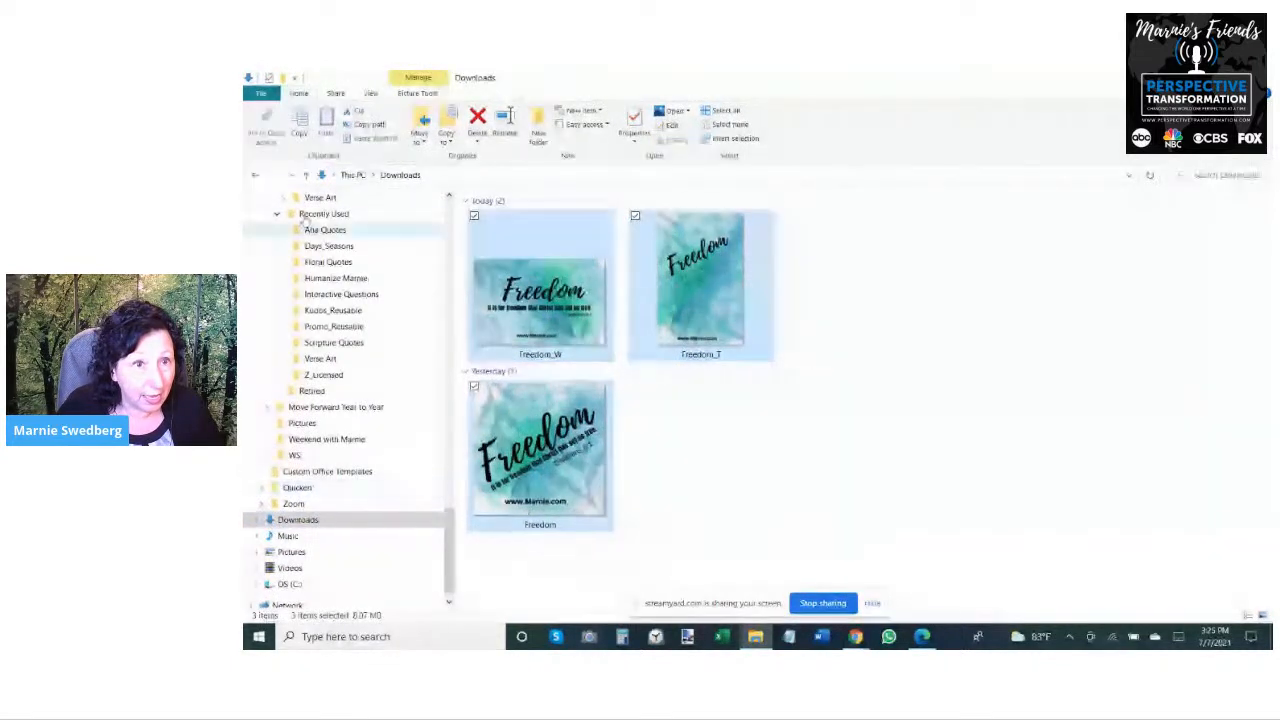
{"action": "scroll", "coordinate": [298, 229], "scroll_direction": "up", "scroll_amount": 3}
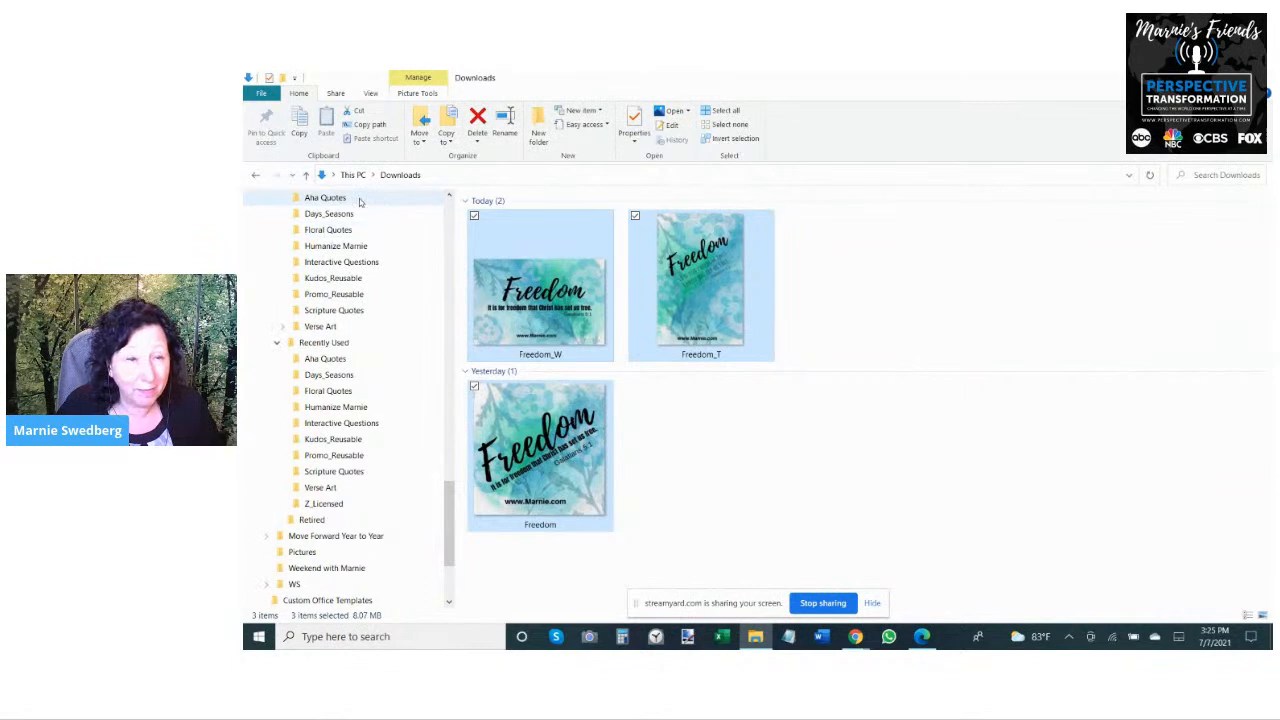
{"action": "left_click_drag", "start_coordinate": [508, 262], "coordinate": [394, 318]}
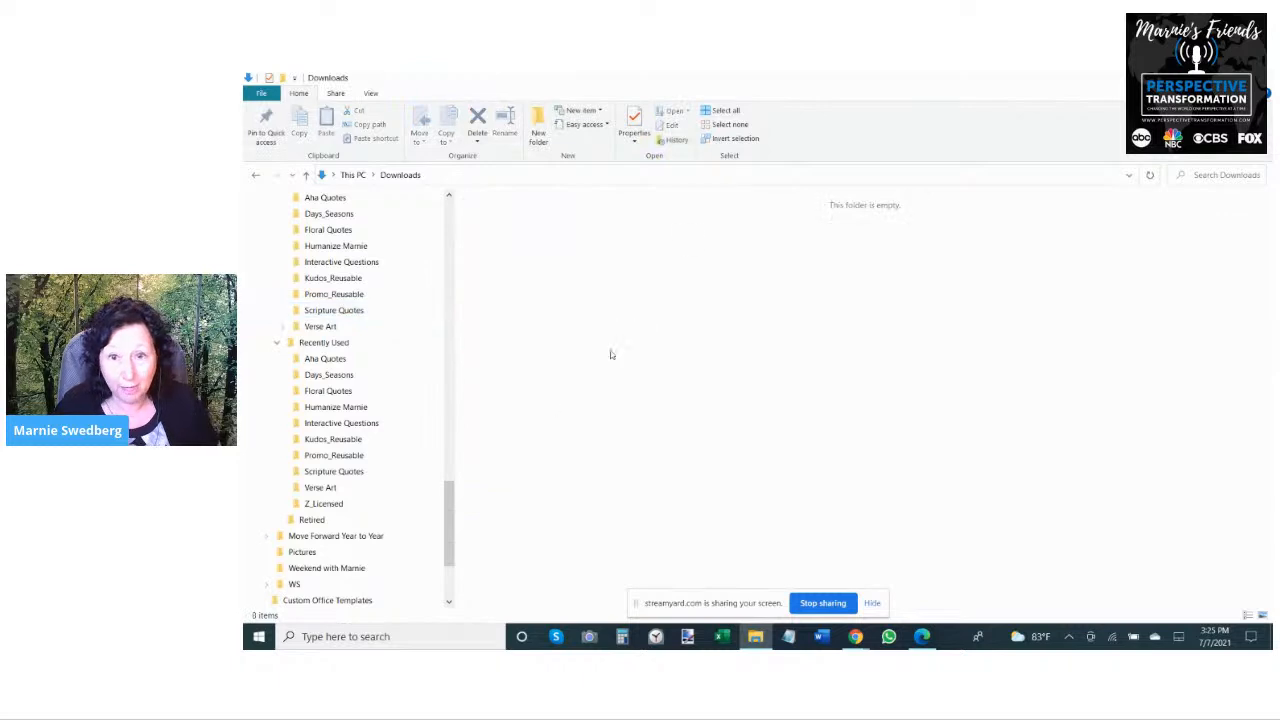
- Return to Canva and close the three open Freedom designs, leaving the list of all designs
{"action": "left_click", "coordinate": [855, 640]}
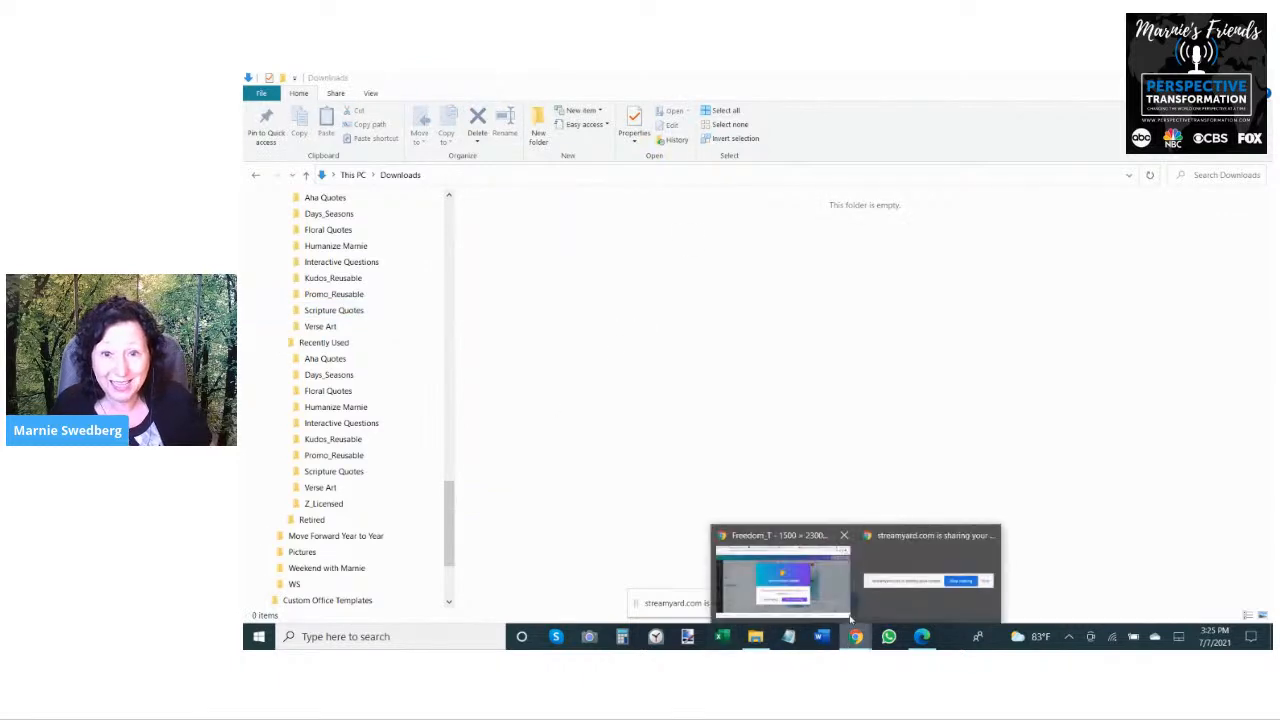
{"action": "left_click", "coordinate": [786, 600]}
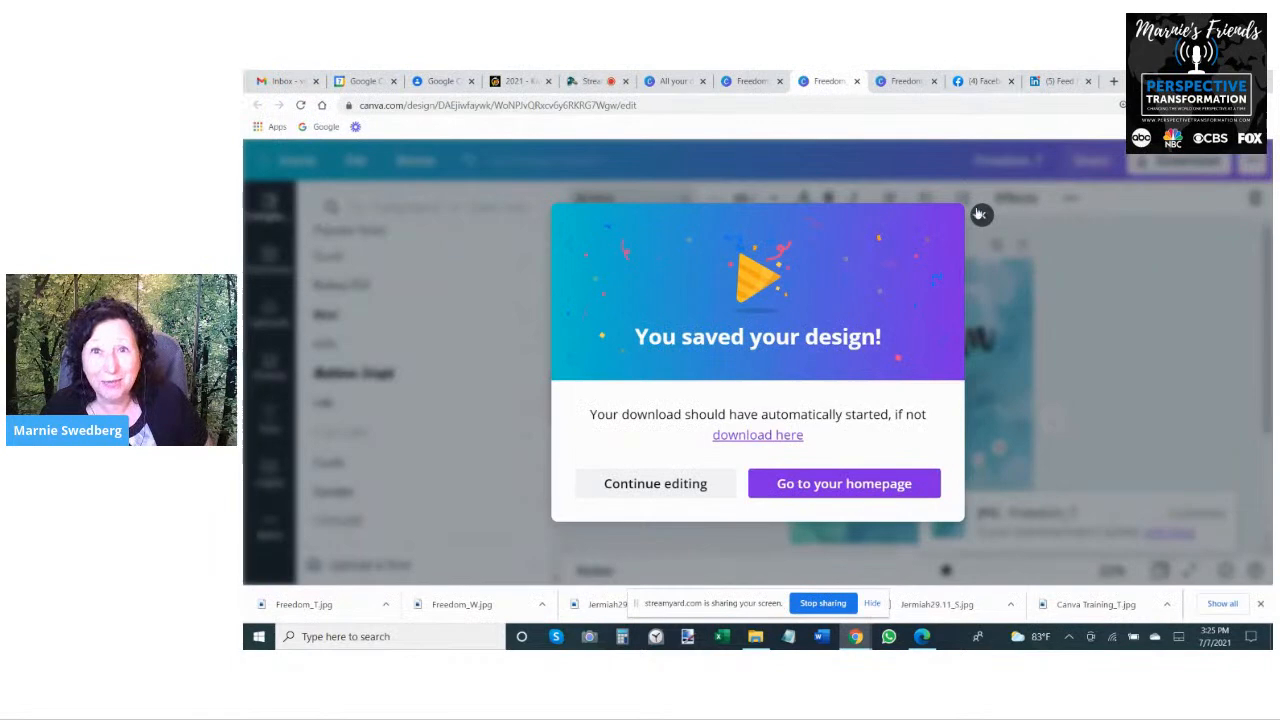
{"action": "left_click", "coordinate": [752, 81]}
{"action": "left_click", "coordinate": [818, 88]}
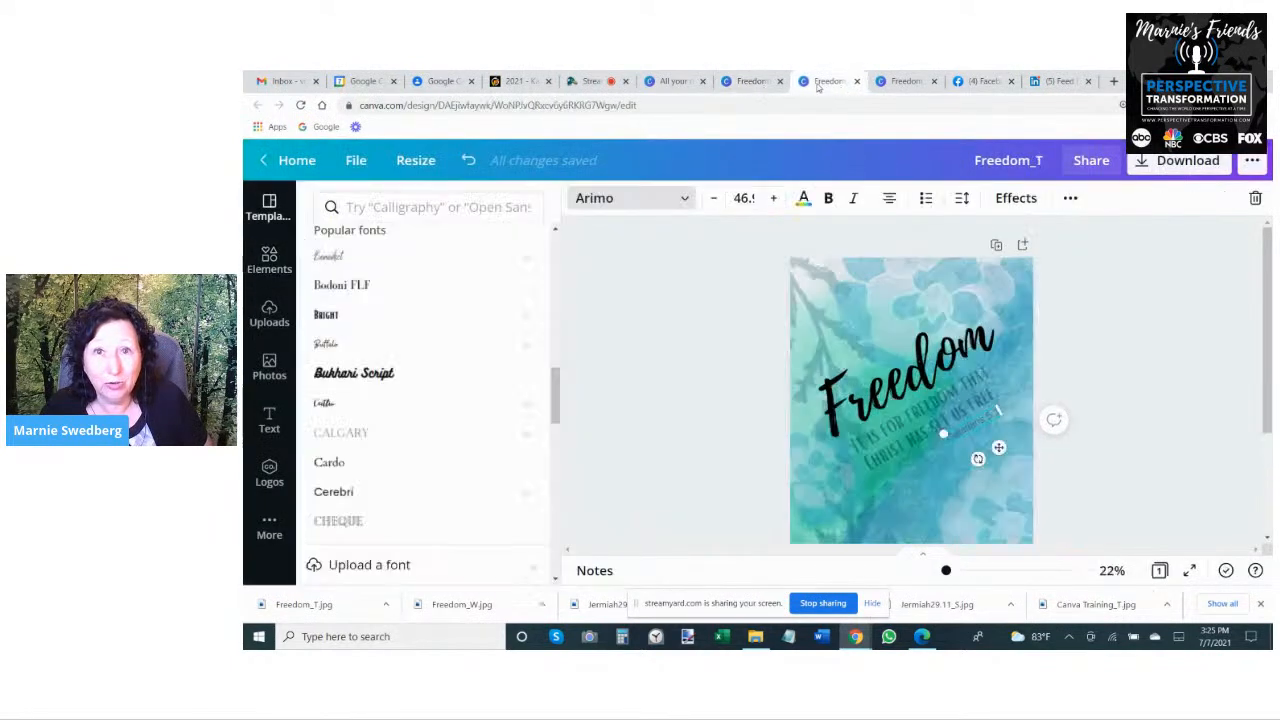
{"action": "left_click", "coordinate": [780, 82]}
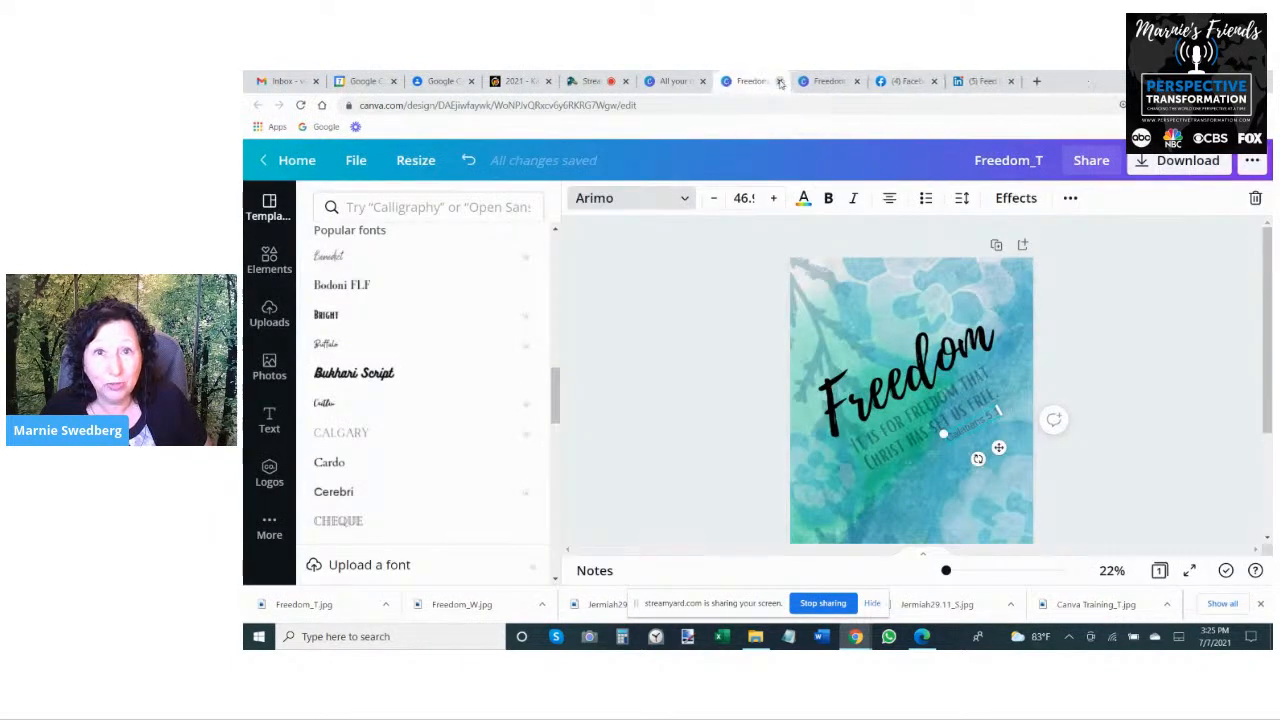
{"action": "left_click", "coordinate": [780, 82]}
{"action": "left_click", "coordinate": [780, 82]}
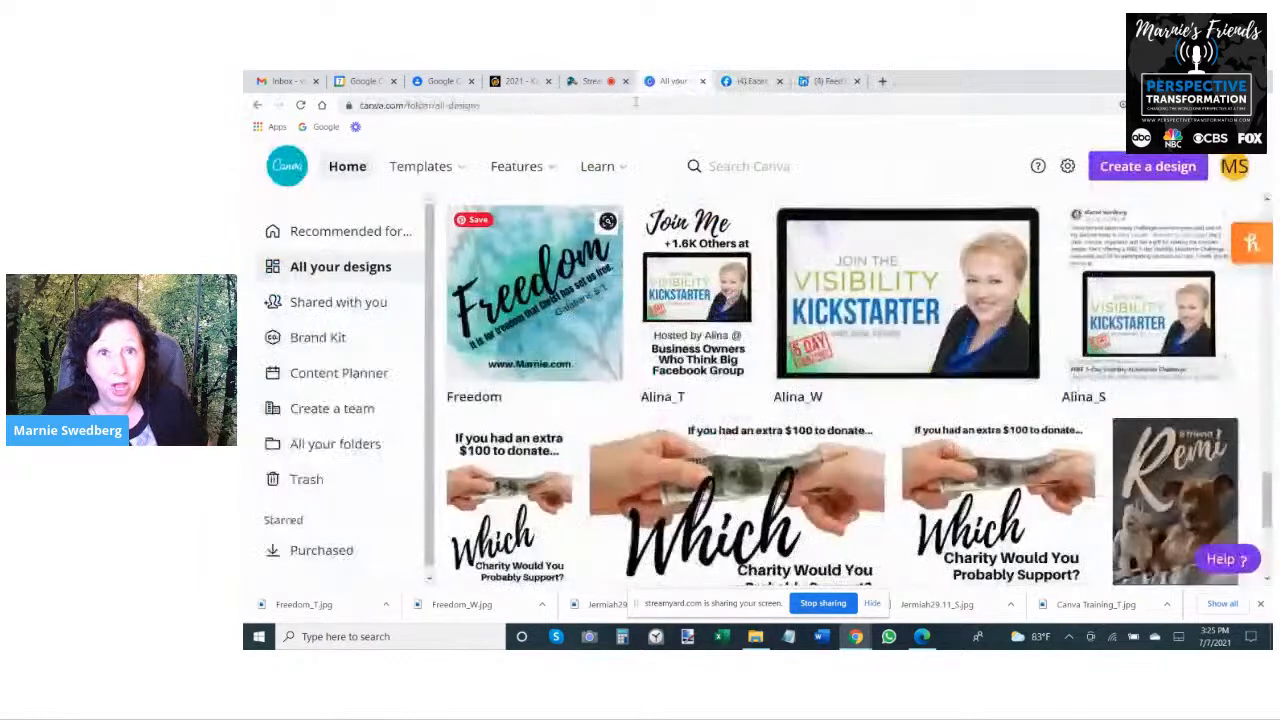
- Open the tall, square and wide Confident Communication designs from the design list in separate browser tabs
{"action": "scroll", "coordinate": [988, 300], "scroll_direction": "down", "scroll_amount": 15}
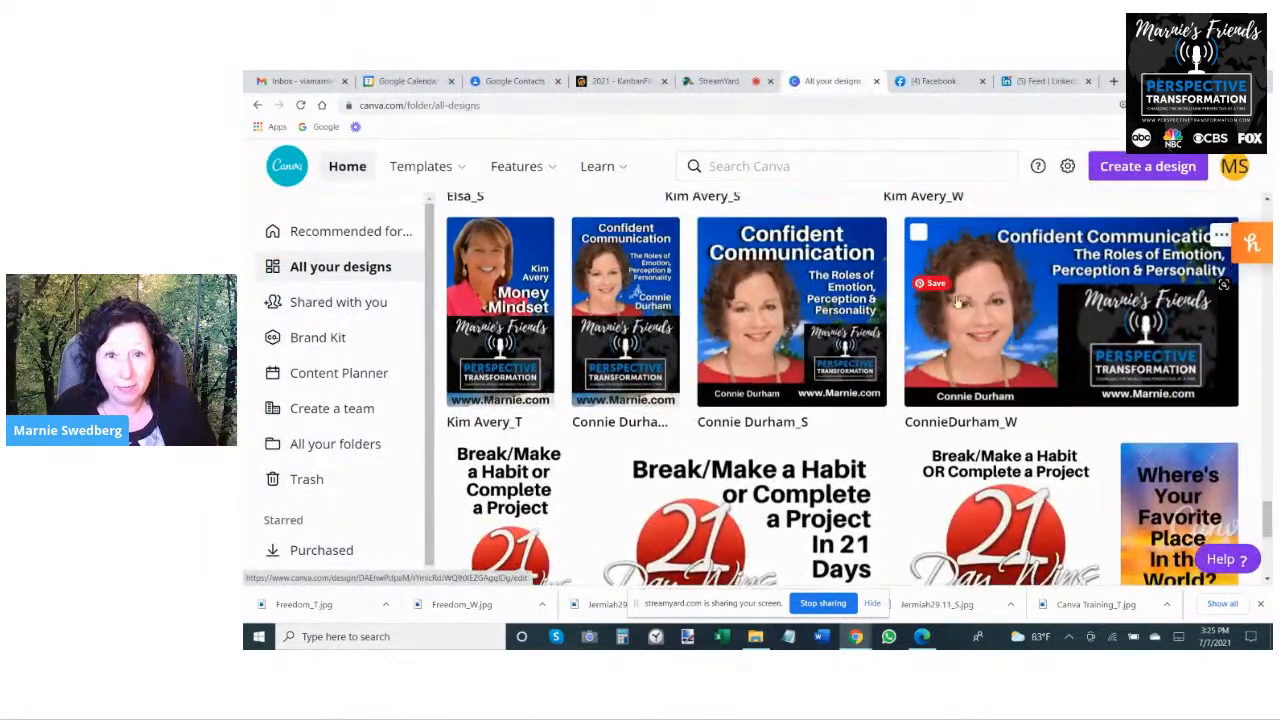
{"action": "right_click", "coordinate": [634, 280]}
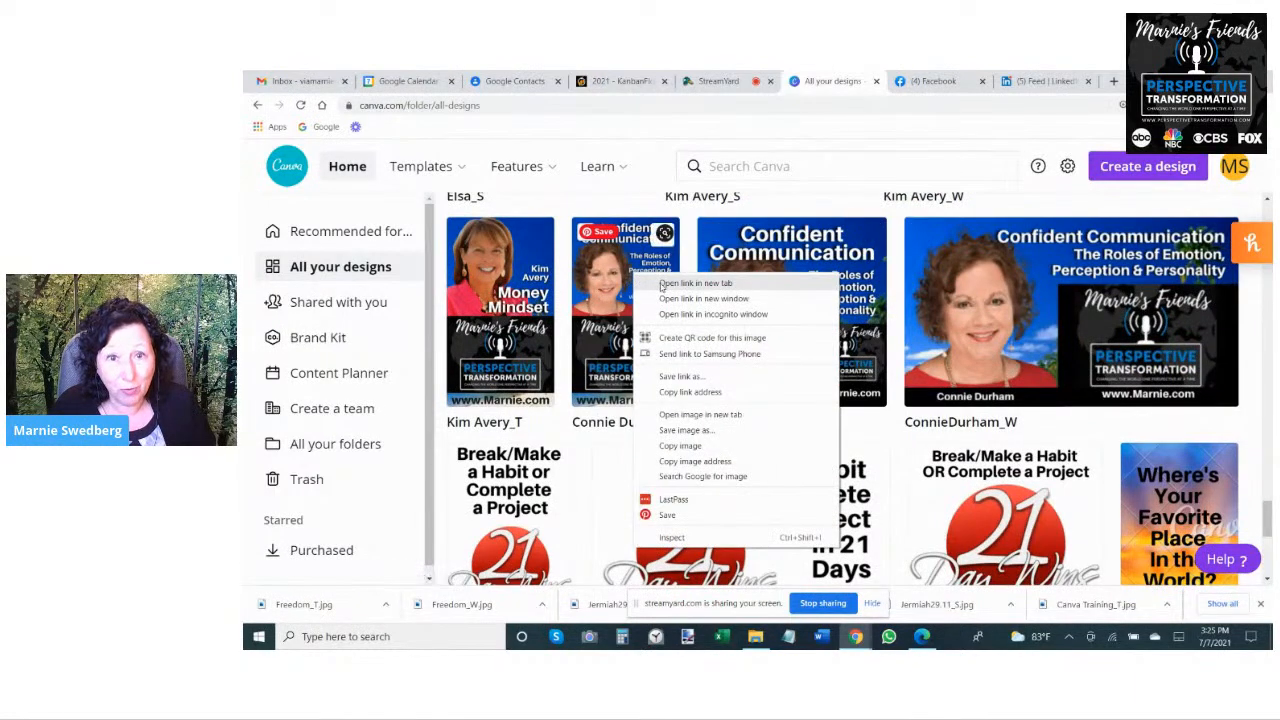
{"action": "left_click", "coordinate": [661, 286]}
{"action": "right_click", "coordinate": [797, 274]}
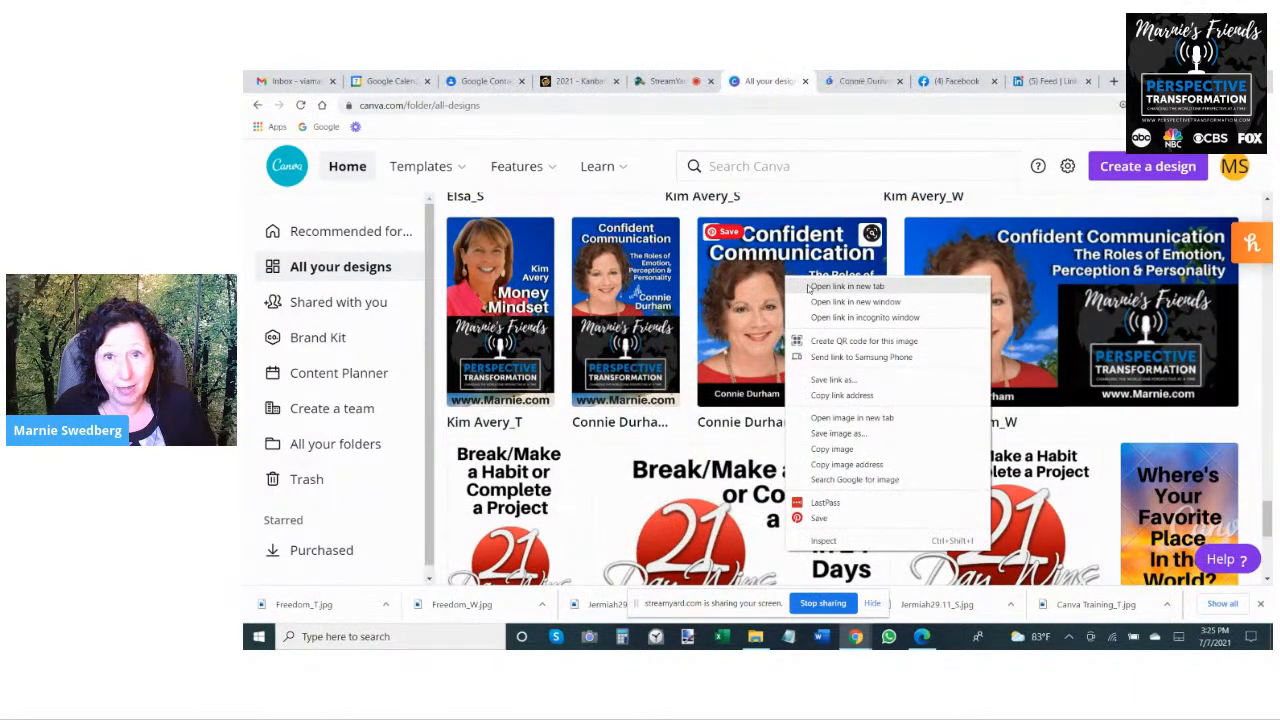
{"action": "left_click", "coordinate": [809, 286]}
{"action": "right_click", "coordinate": [981, 278]}
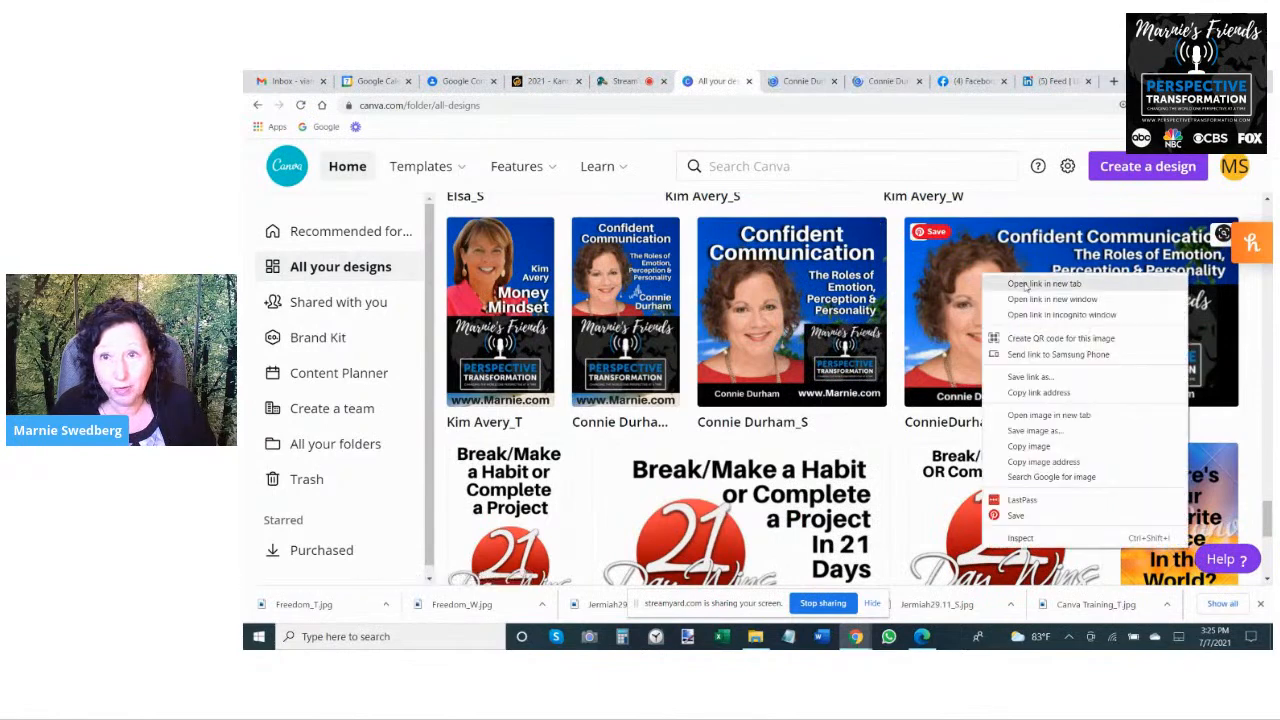
{"action": "left_click", "coordinate": [1012, 285]}
- Make a copy of the tall Confident Communication design and close the original
{"action": "left_click", "coordinate": [750, 81]}
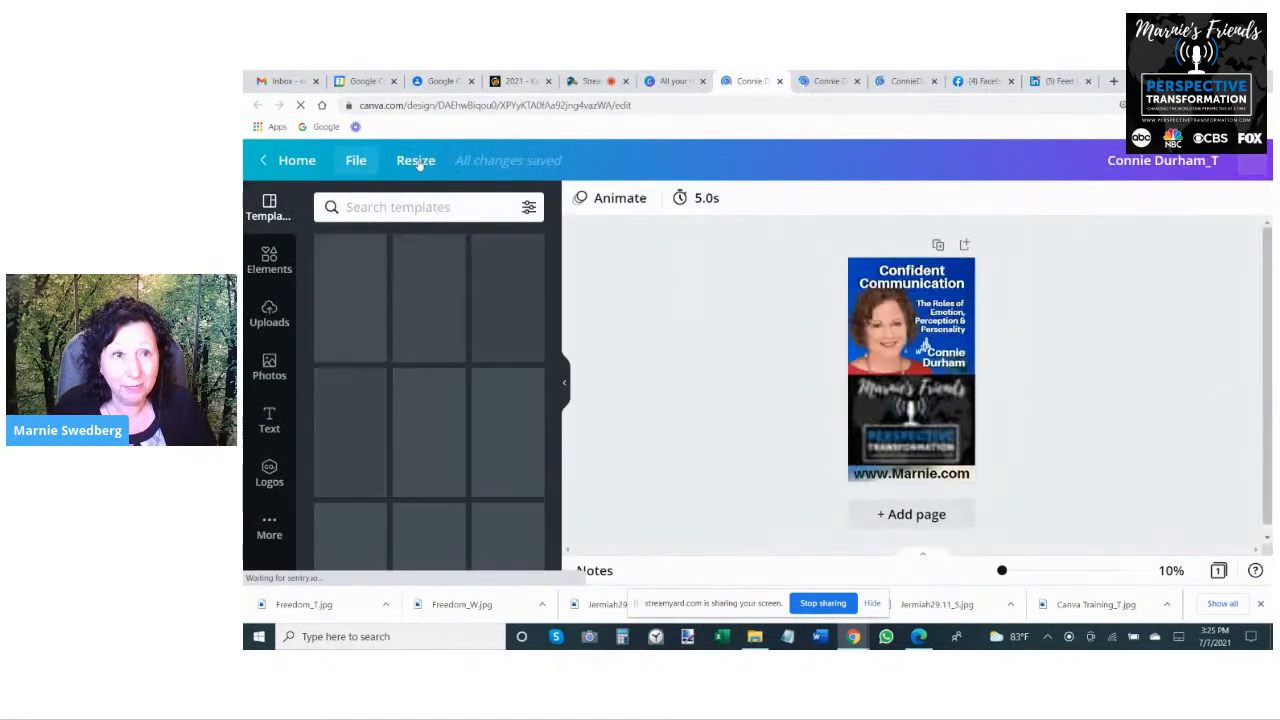
{"action": "left_click", "coordinate": [355, 160]}
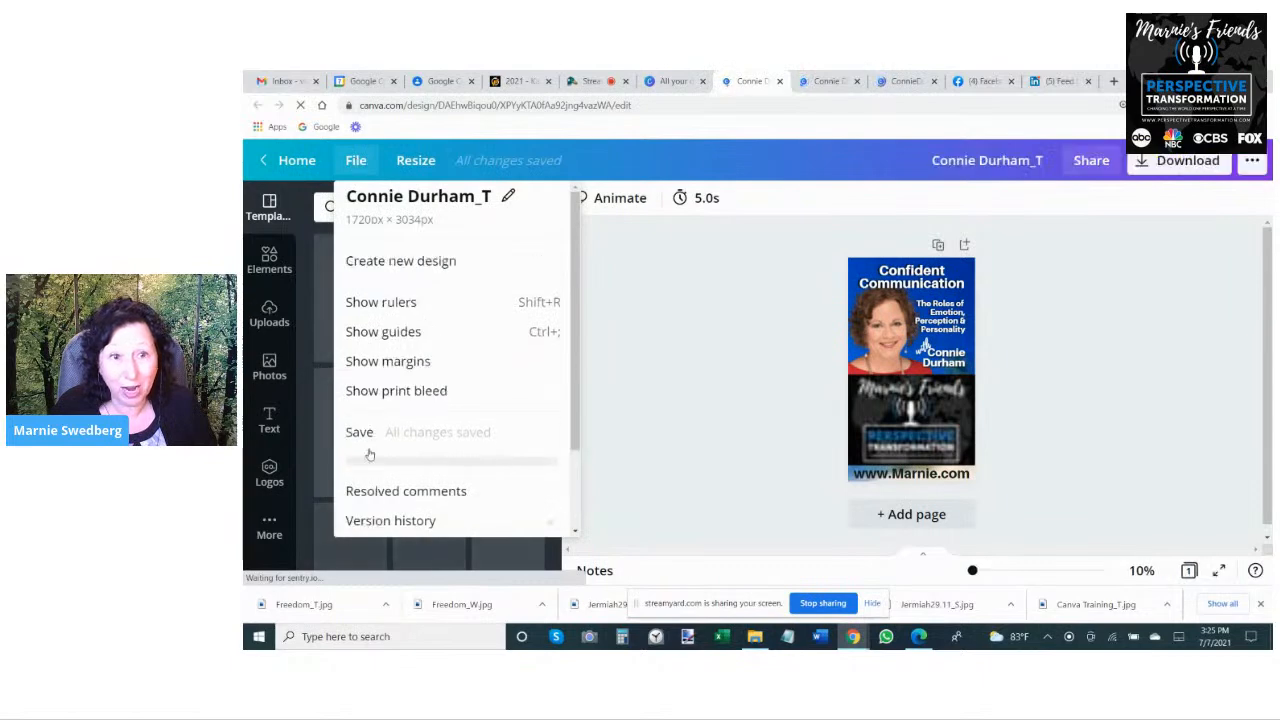
{"action": "scroll", "coordinate": [370, 490], "scroll_direction": "down", "scroll_amount": 2}
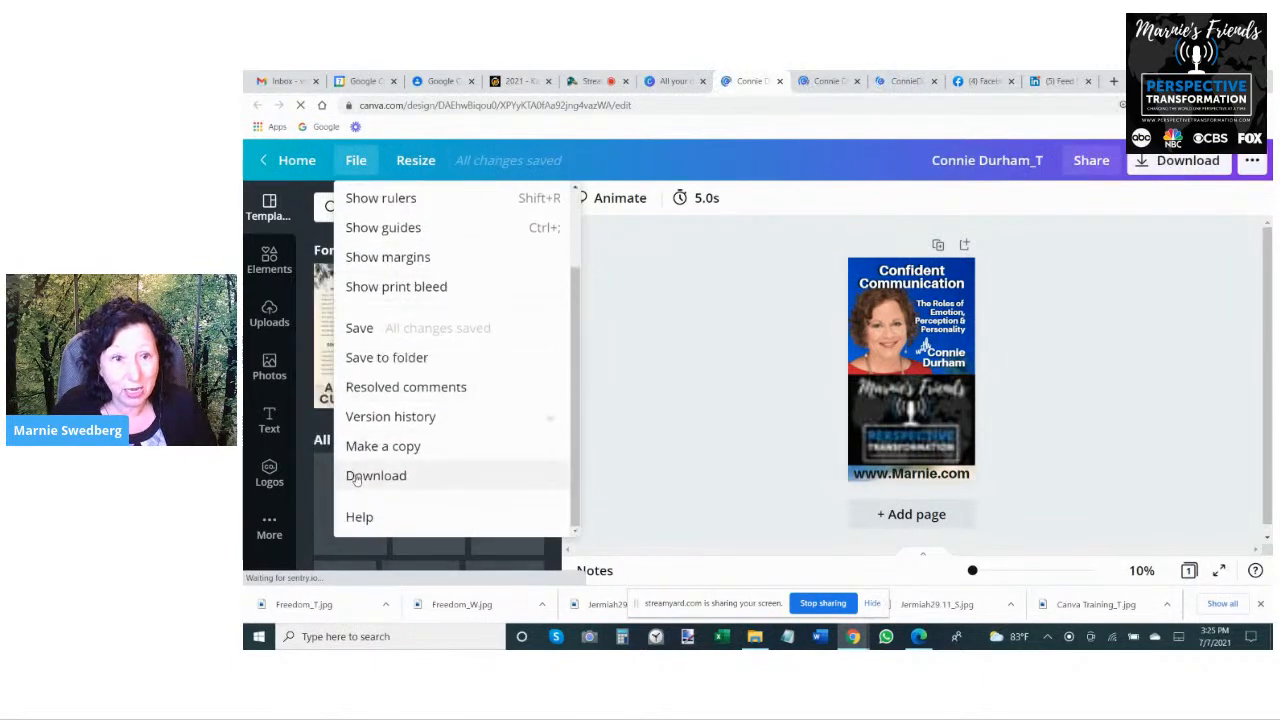
{"action": "left_click", "coordinate": [380, 446]}
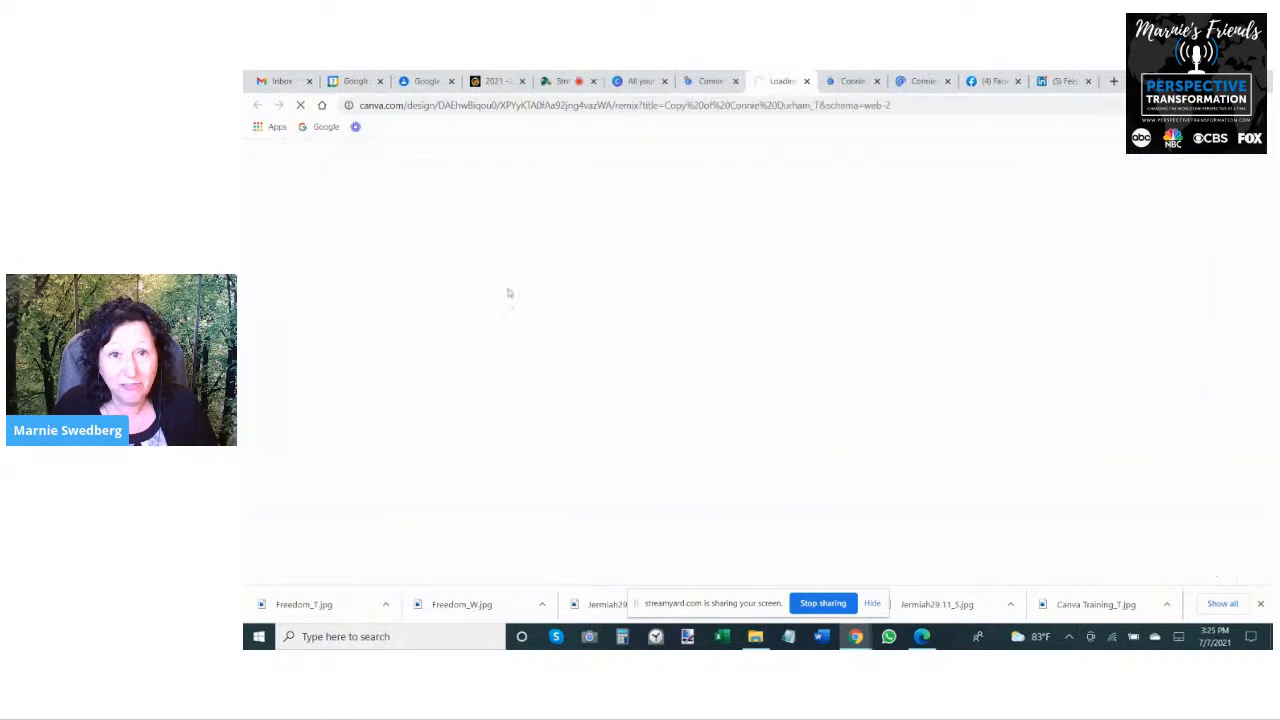
{"action": "left_click", "coordinate": [722, 82]}
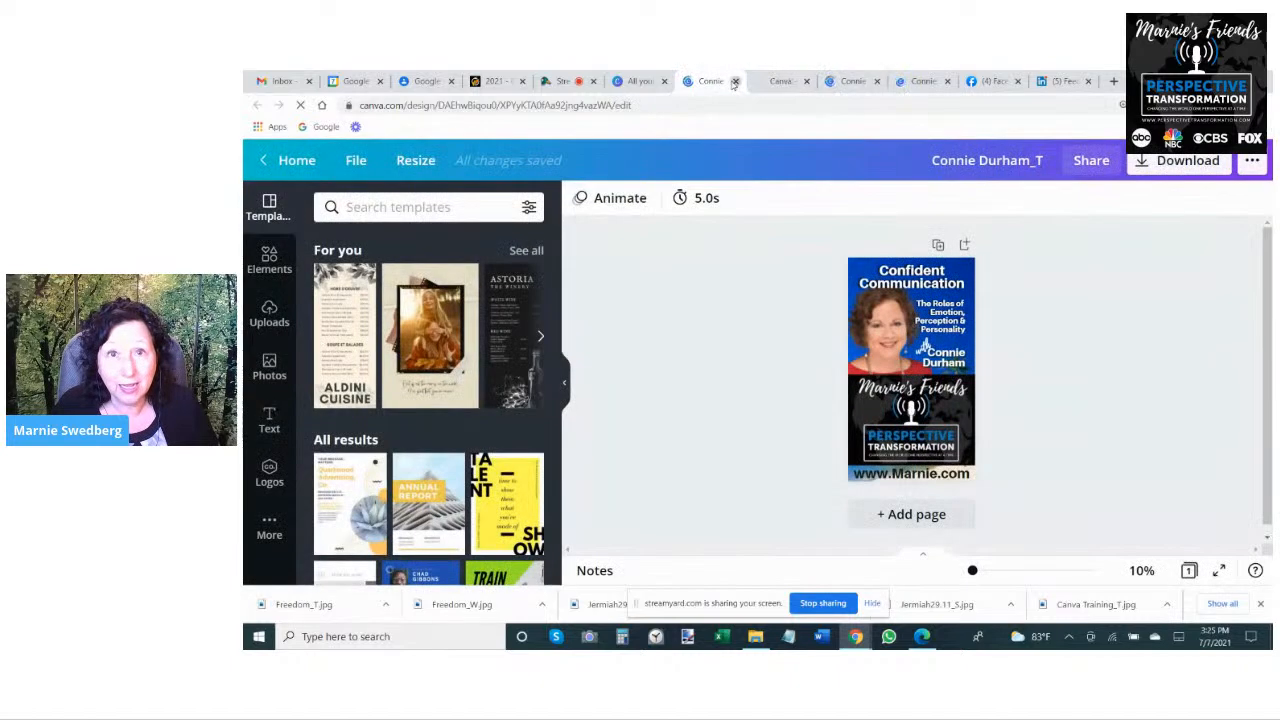
{"action": "left_click", "coordinate": [735, 82]}
- Make a copy of the square Confident Communication design and close the original
{"action": "left_click", "coordinate": [772, 82]}
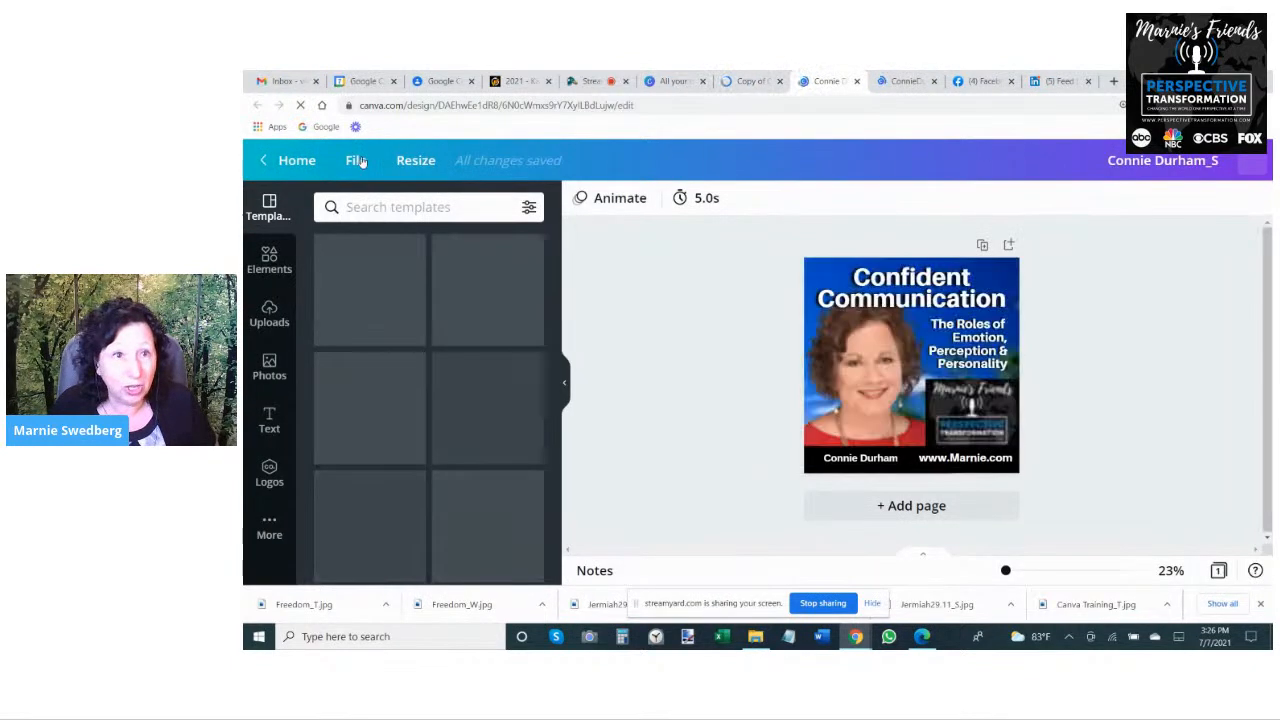
{"action": "left_click", "coordinate": [356, 161]}
{"action": "scroll", "coordinate": [387, 470], "scroll_direction": "down", "scroll_amount": 2}
{"action": "left_click", "coordinate": [383, 447]}
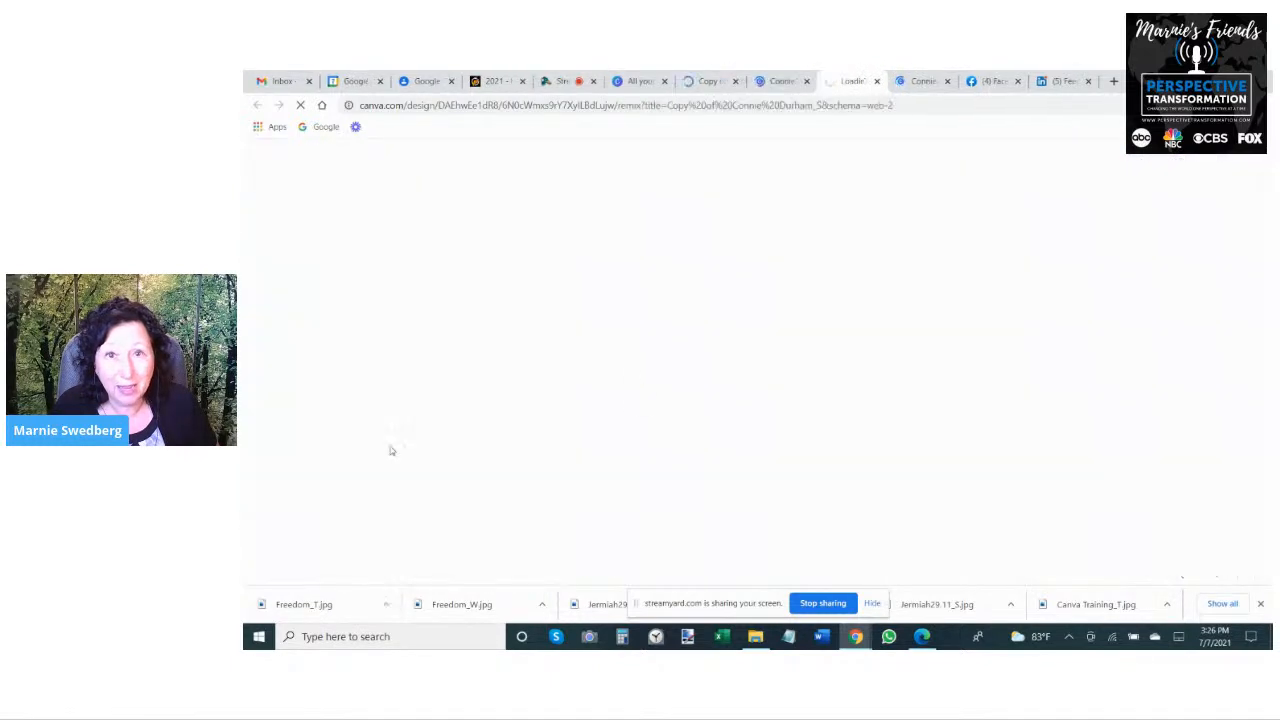
{"action": "left_click", "coordinate": [771, 81]}
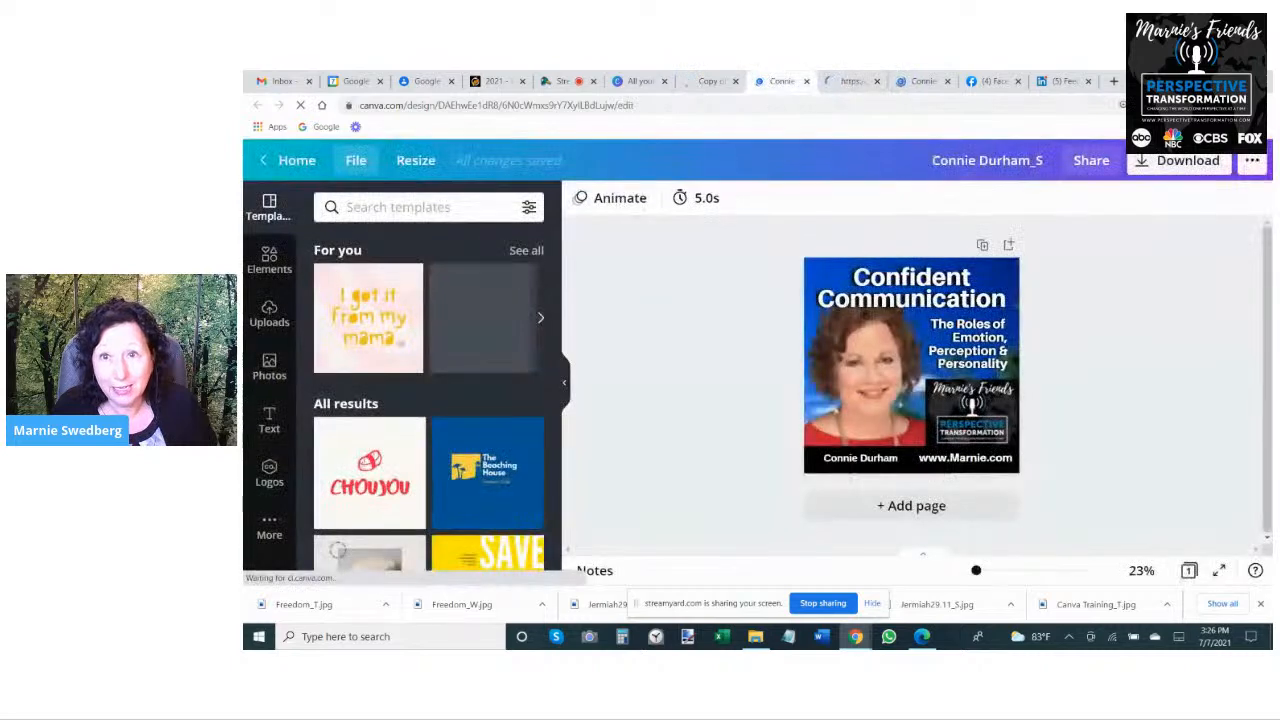
{"action": "left_click", "coordinate": [805, 81]}
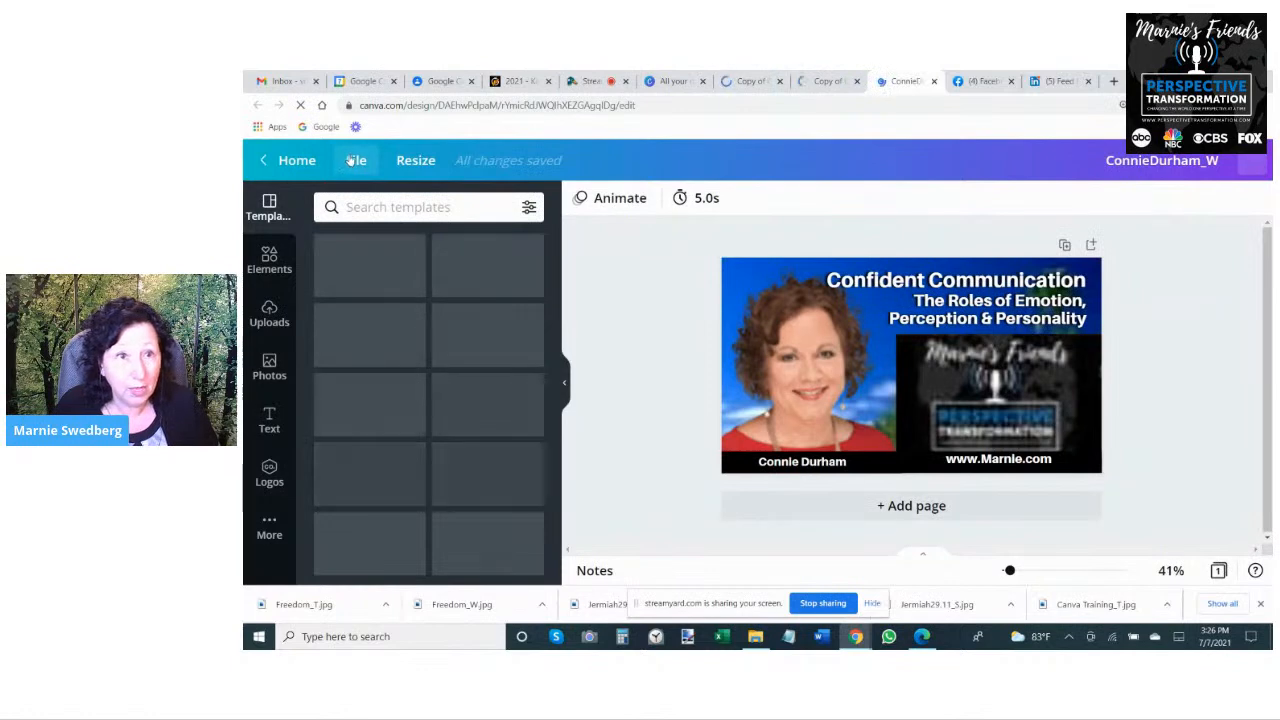
- Make a copy of the wide Confident Communication design and close the original
{"action": "left_click", "coordinate": [352, 162]}
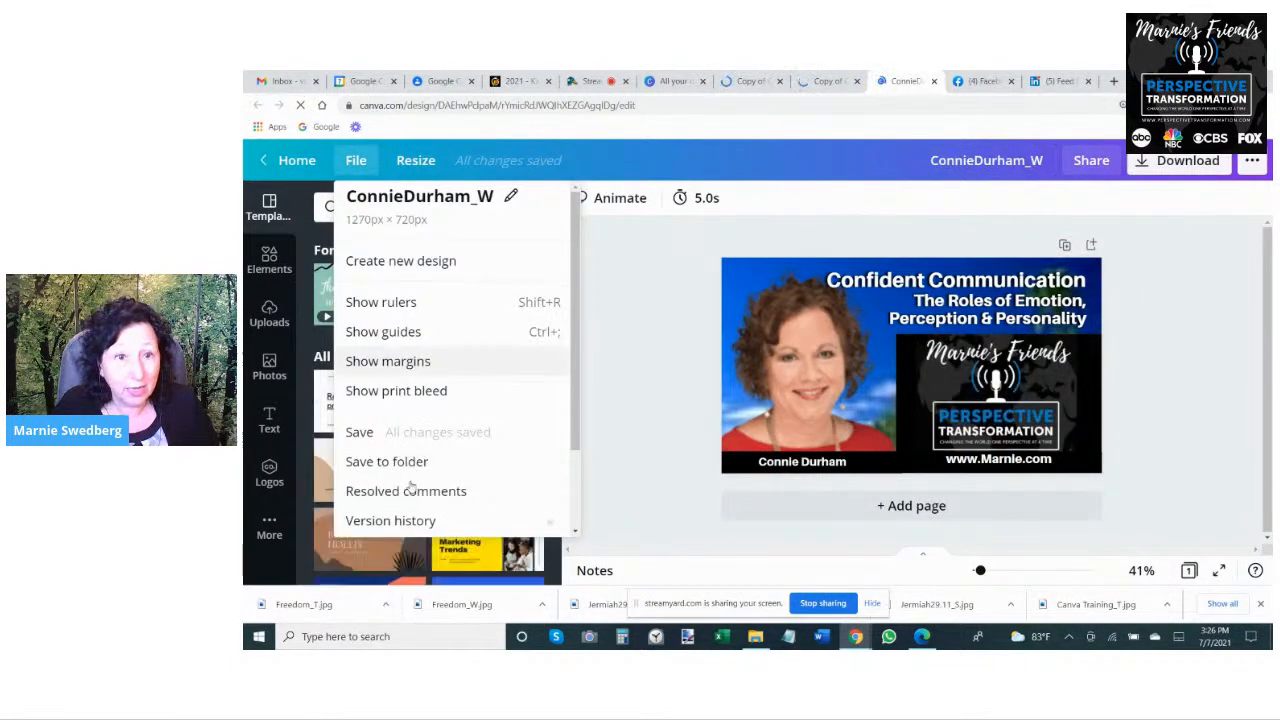
{"action": "scroll", "coordinate": [428, 400], "scroll_direction": "down", "scroll_amount": 2}
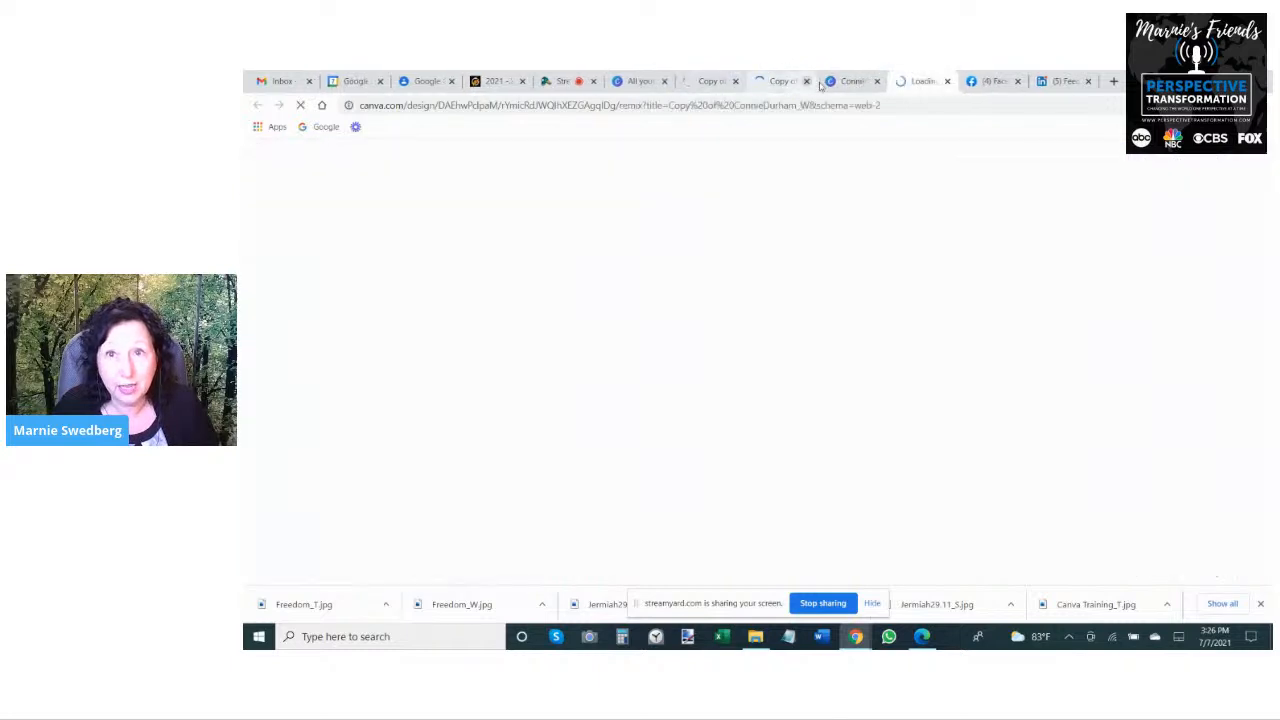
{"action": "left_click", "coordinate": [877, 82]}
- Rename the tall copy with the new guest's full name, keeping the _T suffix, and delete the previous guest's portrait
{"action": "left_click", "coordinate": [697, 86]}
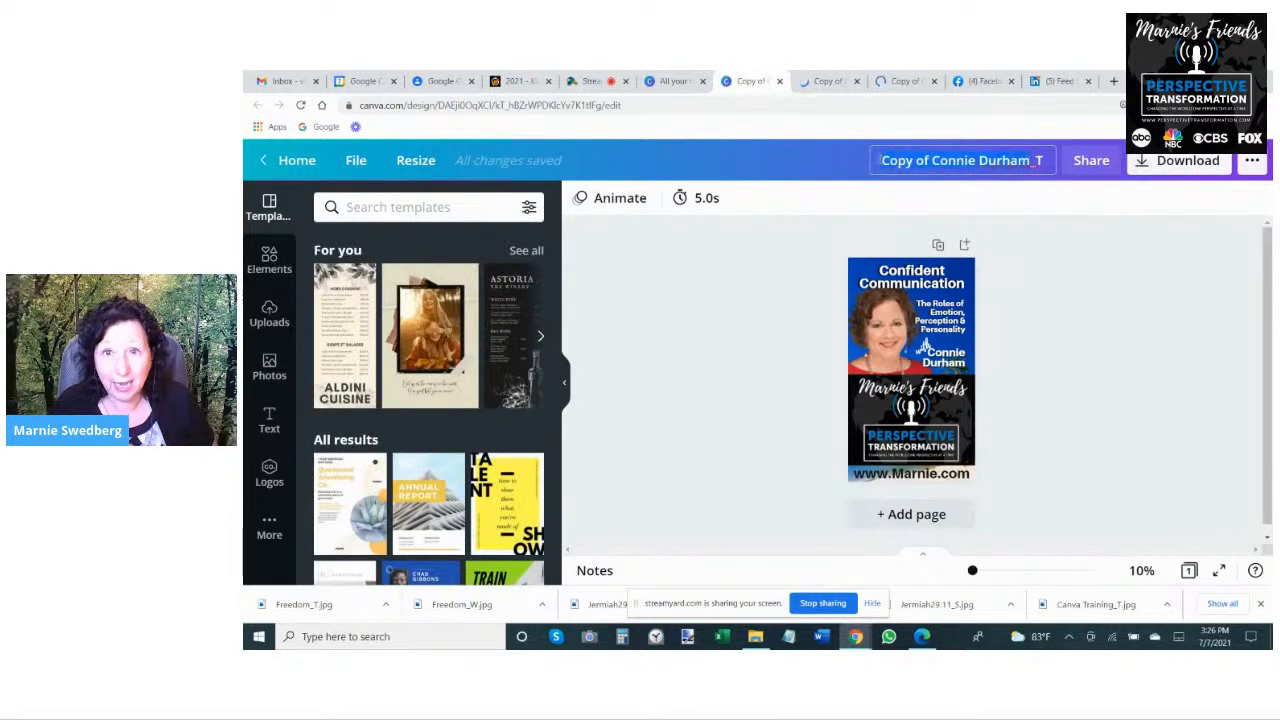
{"action": "key", "text": "shift+Home"}
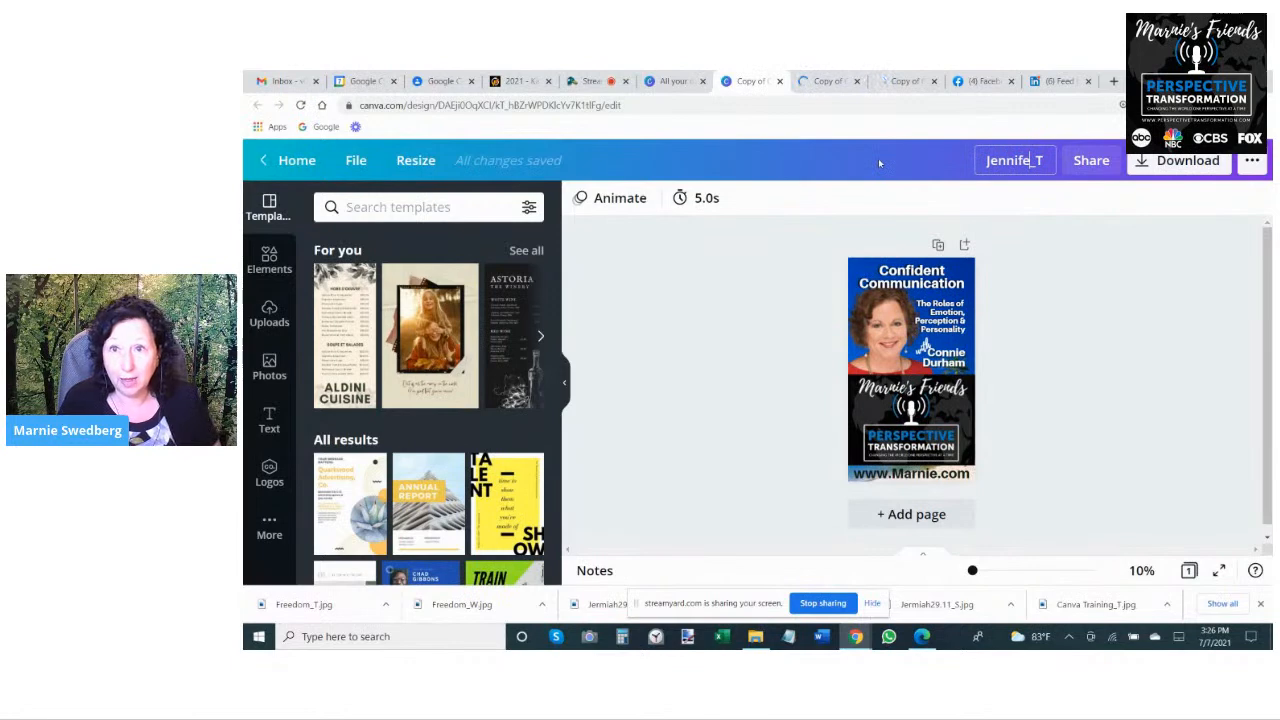
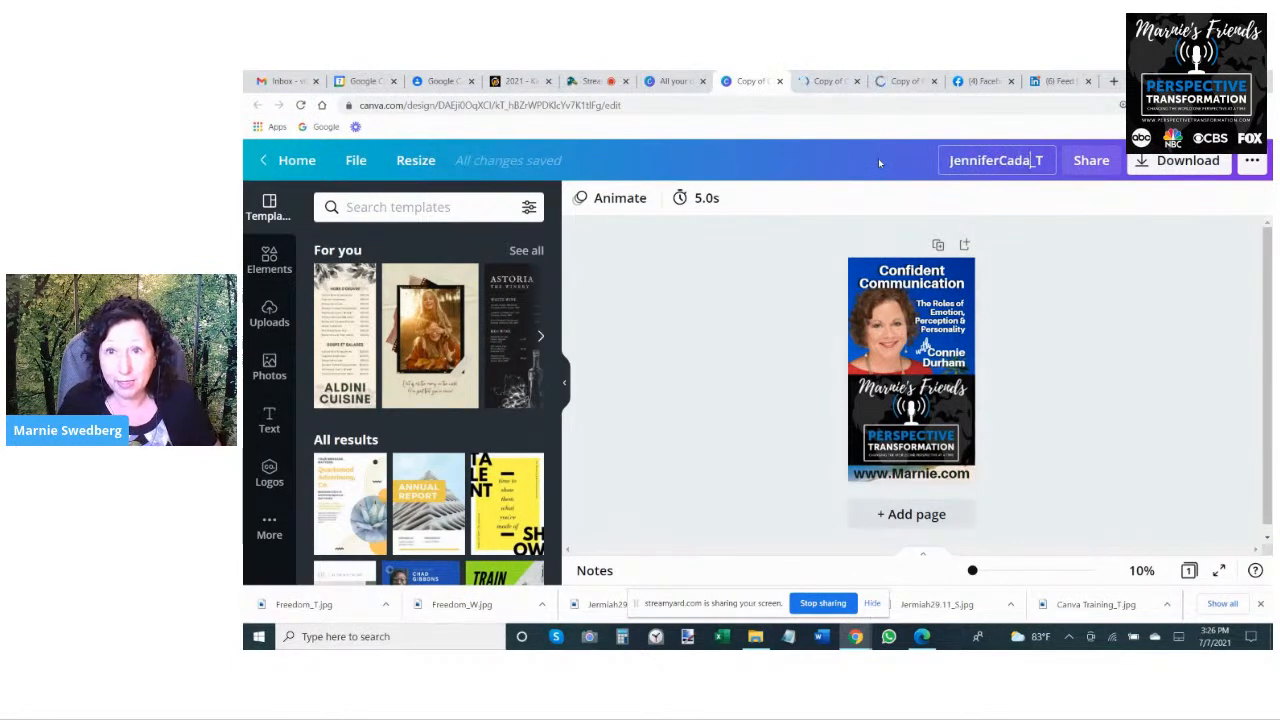
{"action": "left_click", "coordinate": [878, 330]}
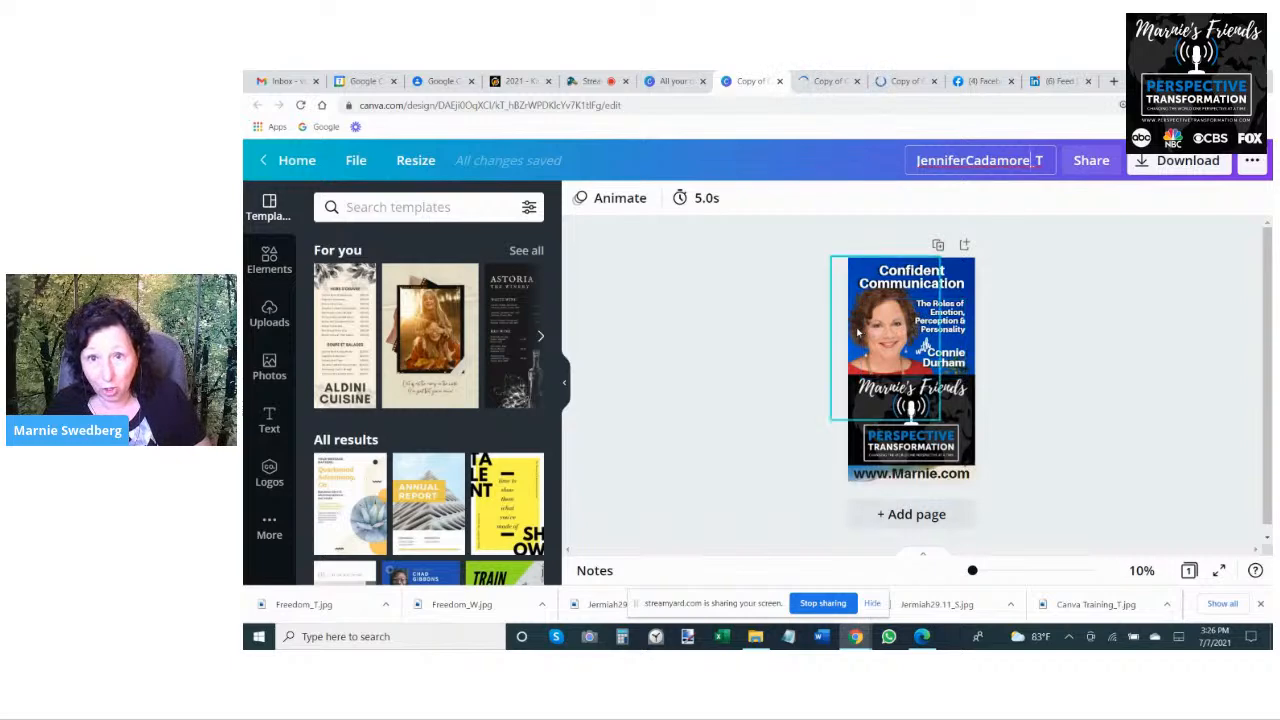
{"action": "key", "text": "Delete"}
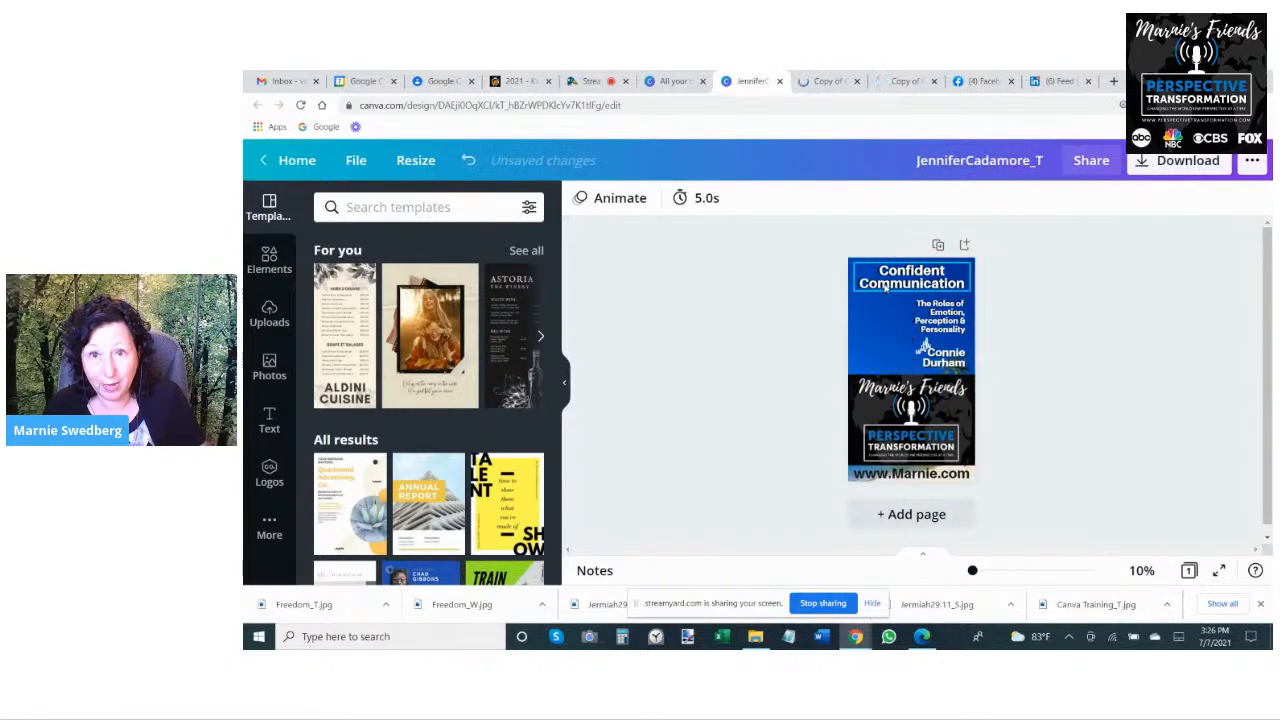
- Replace the title text in the tall design with "Worth Every Second", breaking the line after "Worth"
{"action": "left_click", "coordinate": [885, 286]}
{"action": "double_click", "coordinate": [883, 274]}
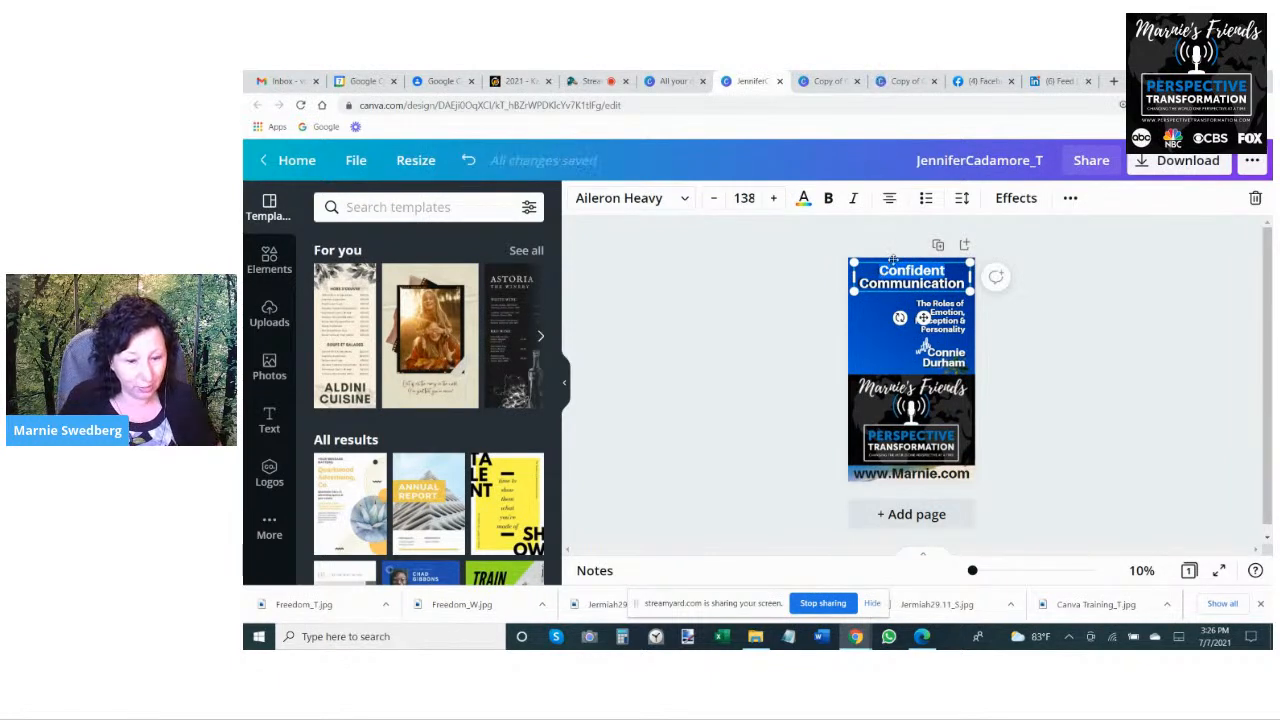
{"action": "type", "text": "Worth"}
{"action": "key", "text": "Return"}
{"action": "type", "text": "E"}
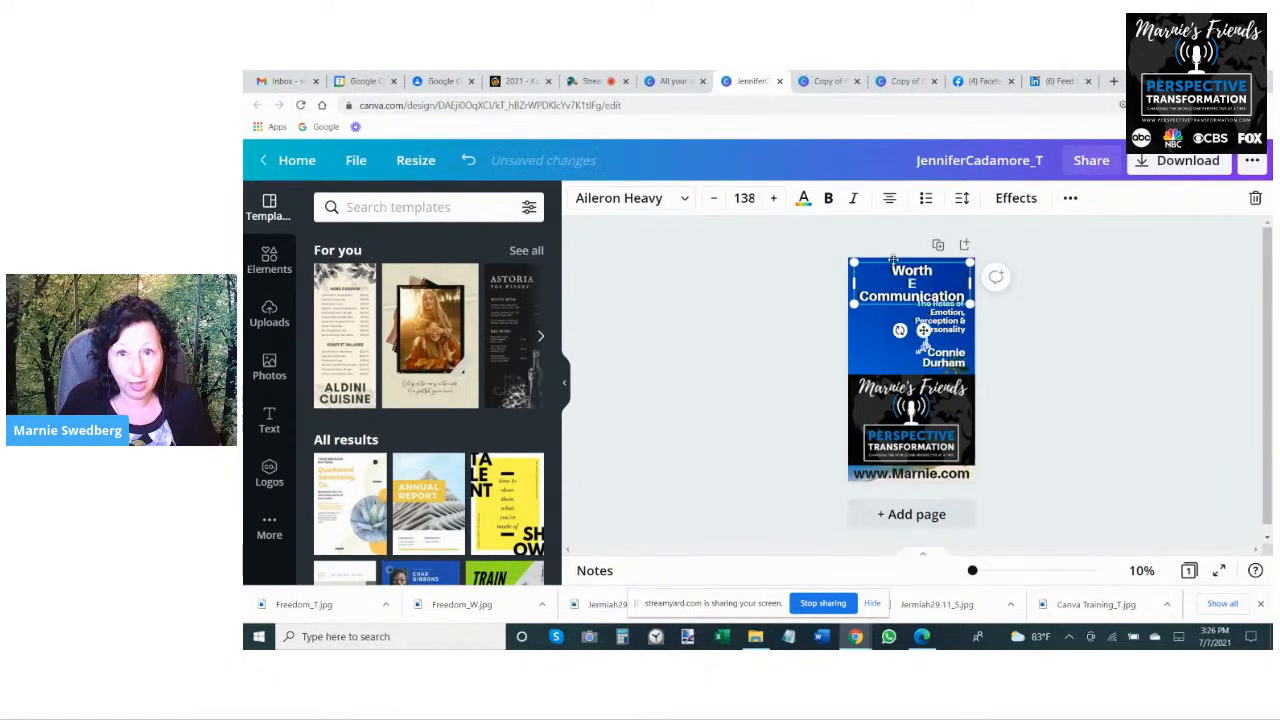
{"action": "type", "text": "very Second"}
{"action": "key", "text": "Delete"}
{"action": "key", "text": "Delete"}
{"action": "key", "text": "Delete"}
{"action": "key", "text": "Delete"}
{"action": "key", "text": "Delete"}
{"action": "key", "text": "Delete"}
{"action": "key", "text": "Delete"}
{"action": "key", "text": "Delete"}
{"action": "key", "text": "Delete"}
{"action": "key", "text": "Delete"}
{"action": "key", "text": "Delete"}
{"action": "key", "text": "Delete"}
{"action": "key", "text": "Delete"}
{"action": "key", "text": "Delete"}
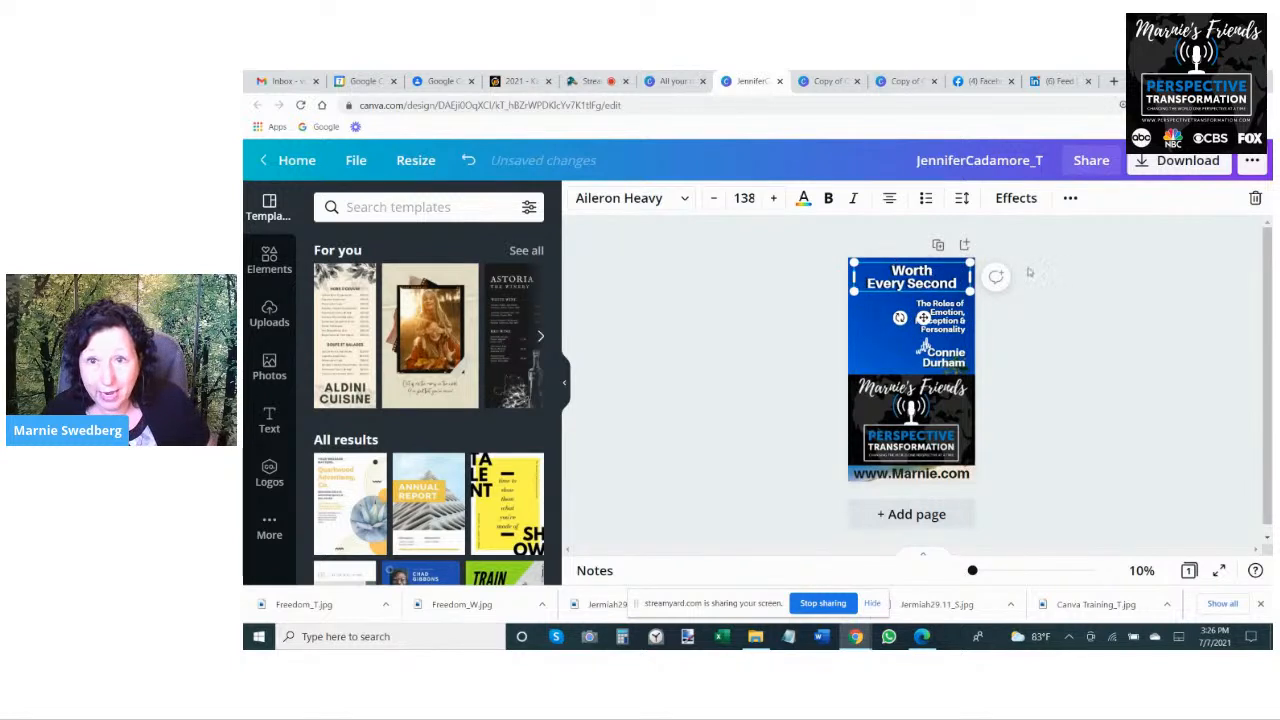
- Delete the subtitle in the tall design and replace the previous guest's name with the new guest's full name
{"action": "left_click", "coordinate": [948, 318]}
{"action": "key", "text": "Delete"}
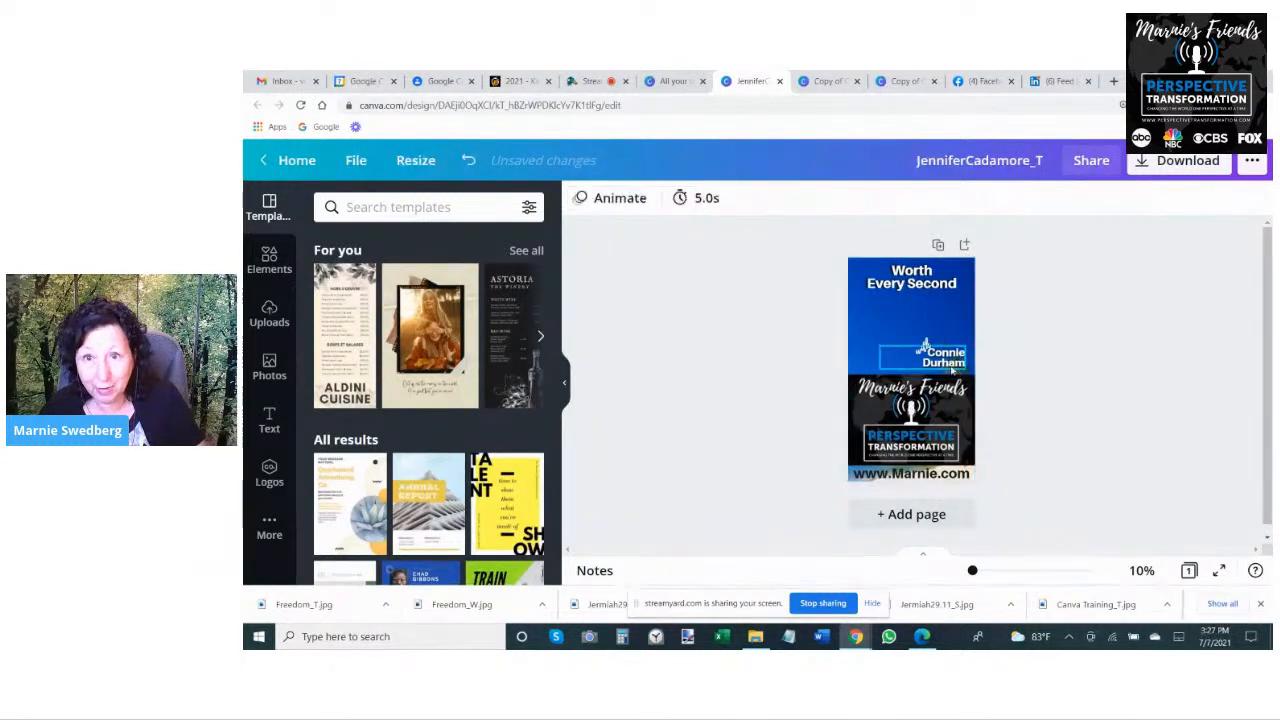
{"action": "left_click", "coordinate": [925, 345]}
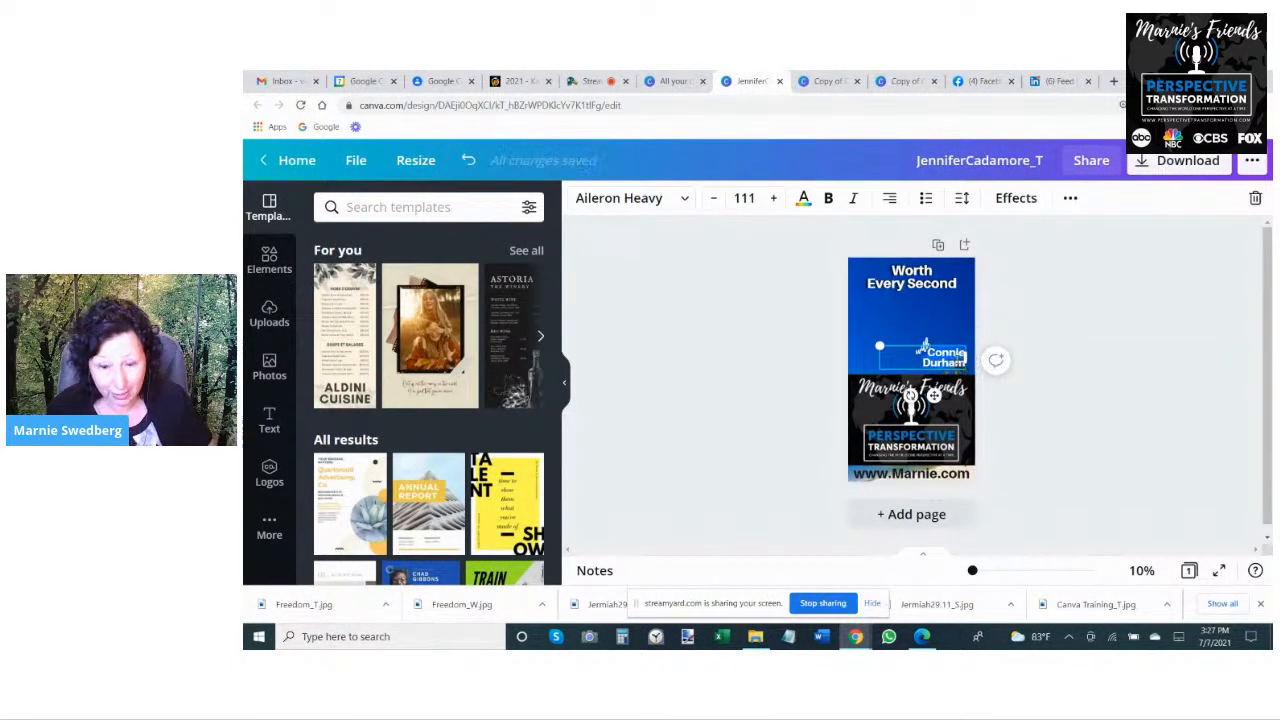
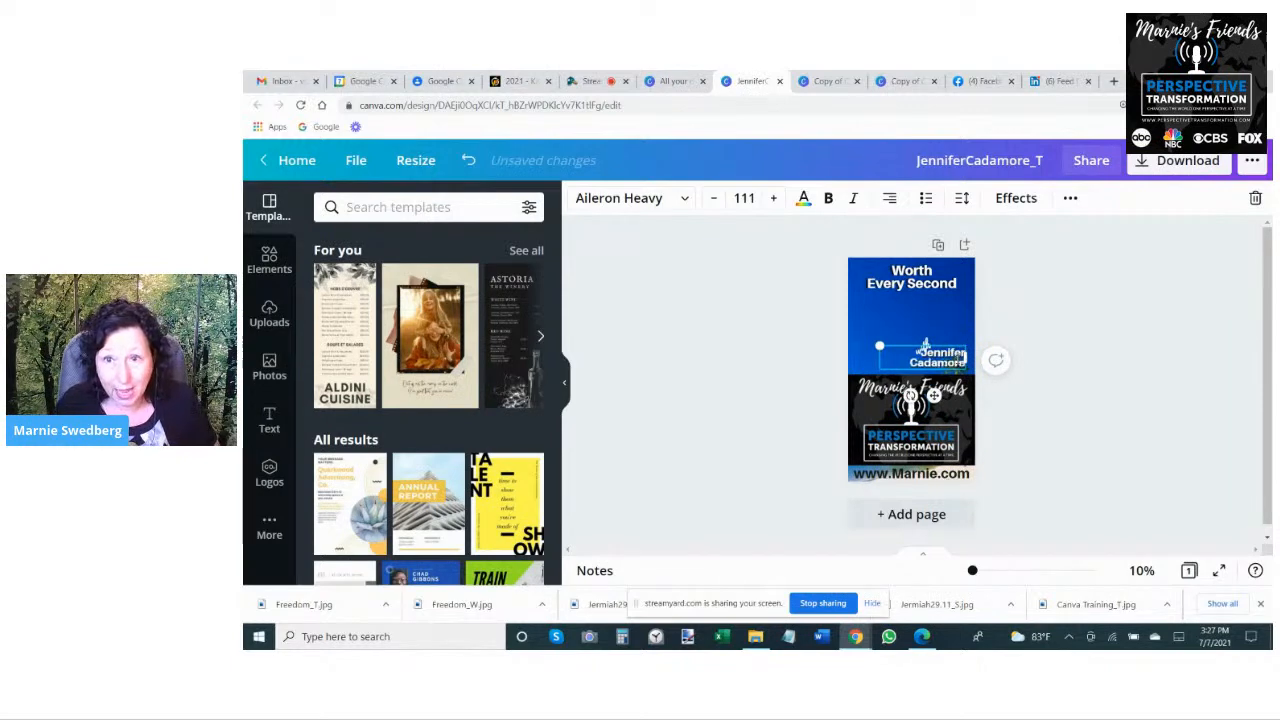
{"action": "left_click", "coordinate": [797, 330]}
- Add the new guest's uploaded portrait to the tall design and remove its background with Background Remover
{"action": "left_click", "coordinate": [888, 288]}
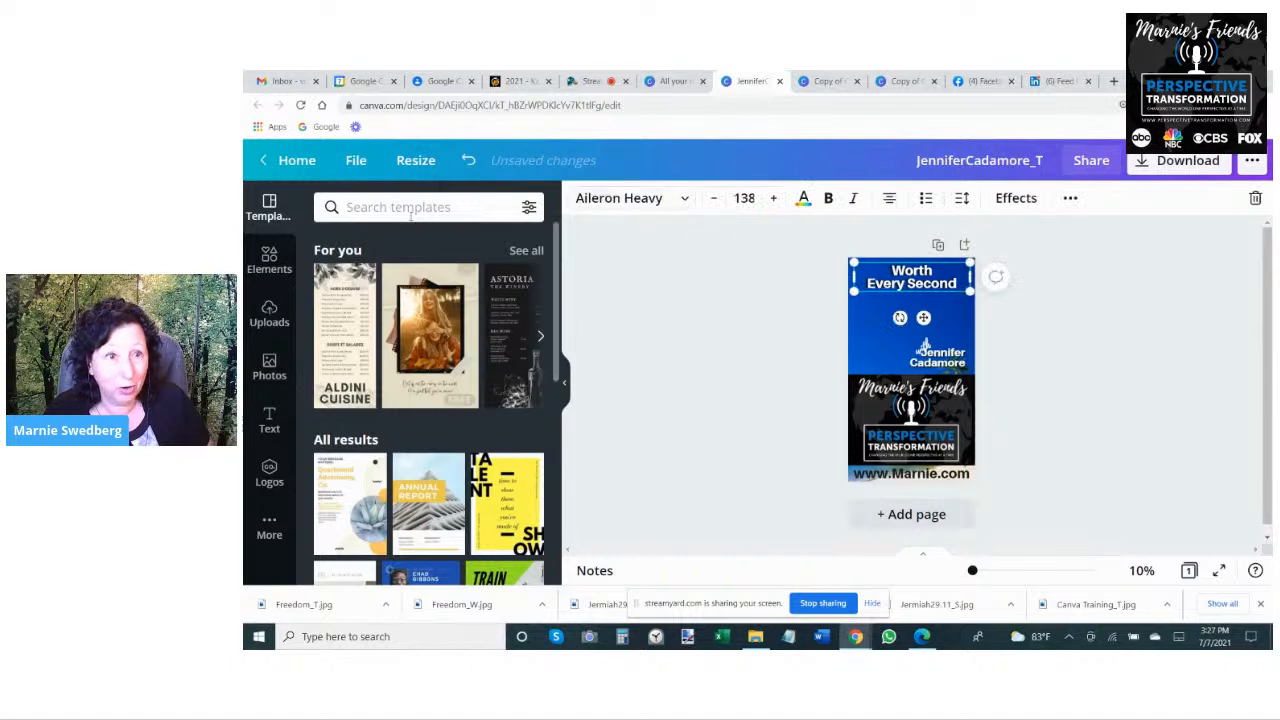
{"action": "left_click", "coordinate": [269, 310]}
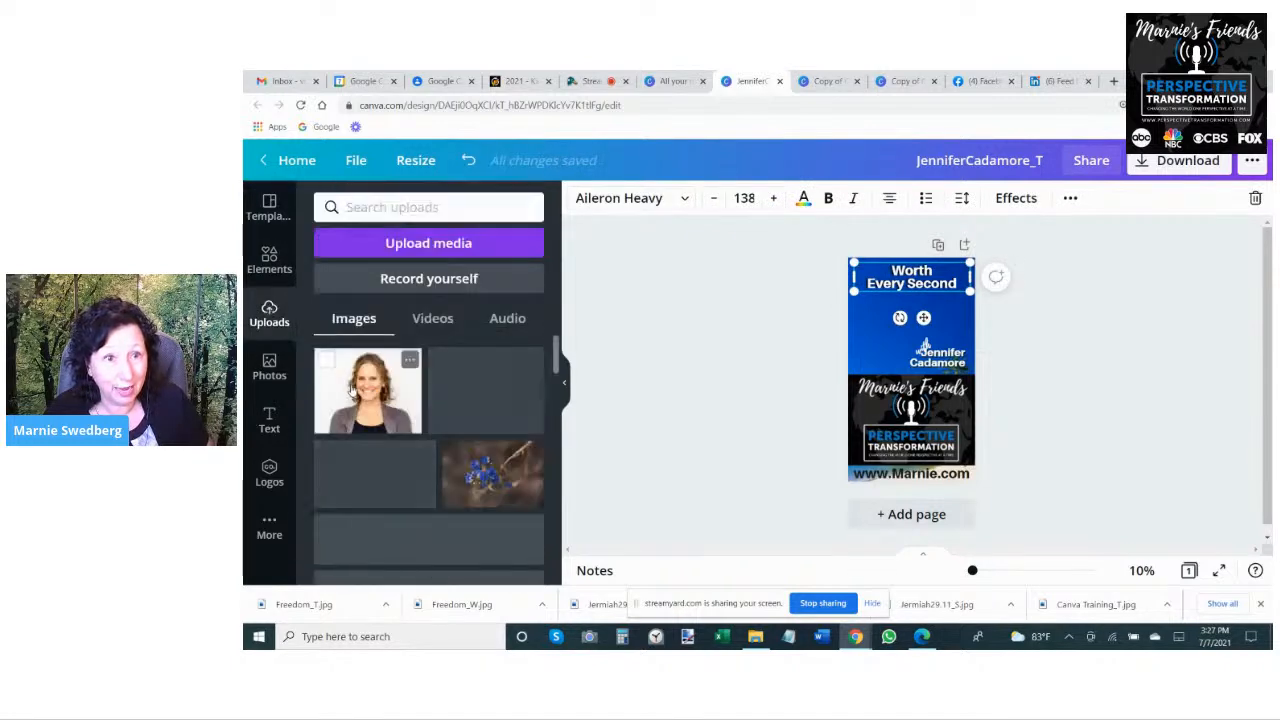
{"action": "left_click", "coordinate": [369, 393]}
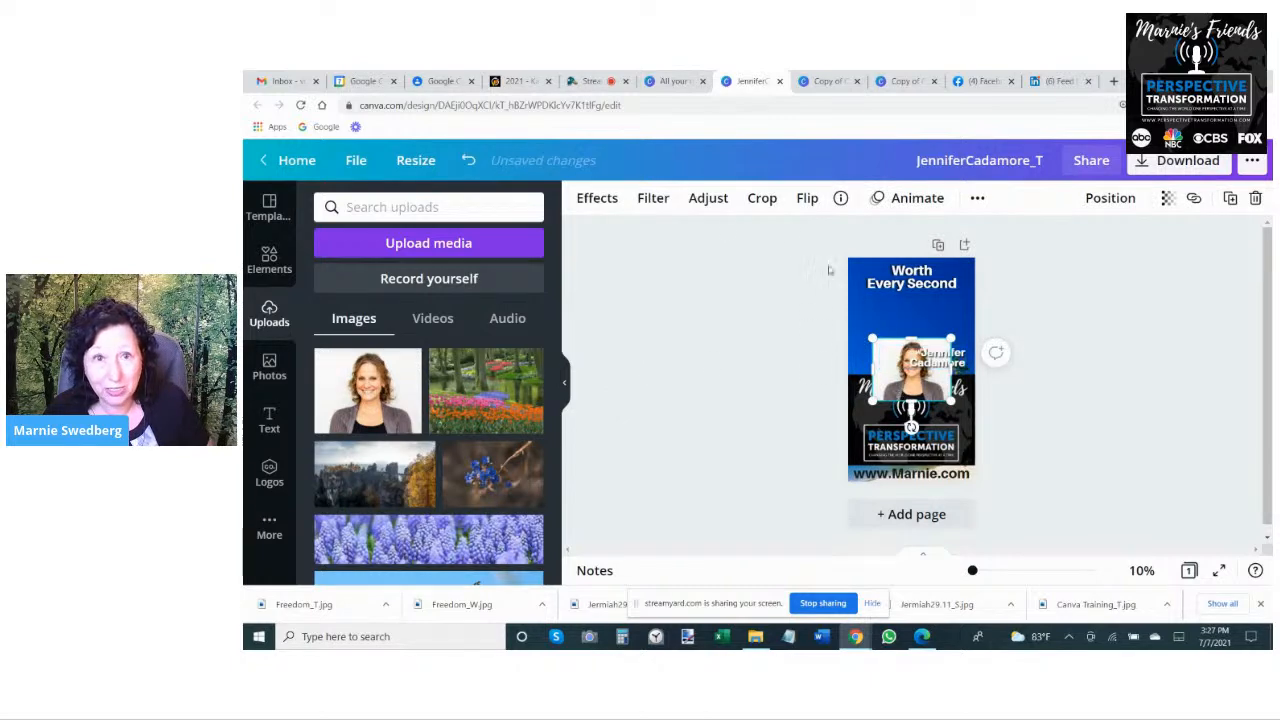
{"action": "left_click", "coordinate": [590, 198]}
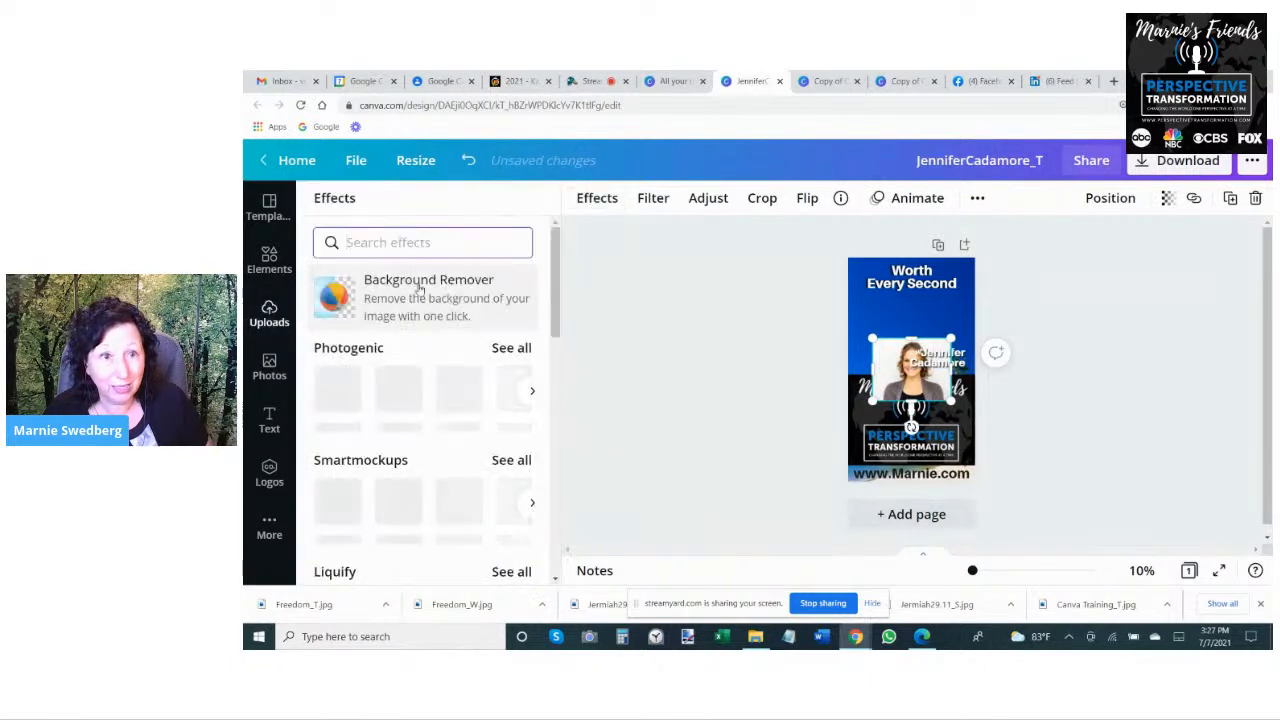
{"action": "left_click", "coordinate": [430, 298]}
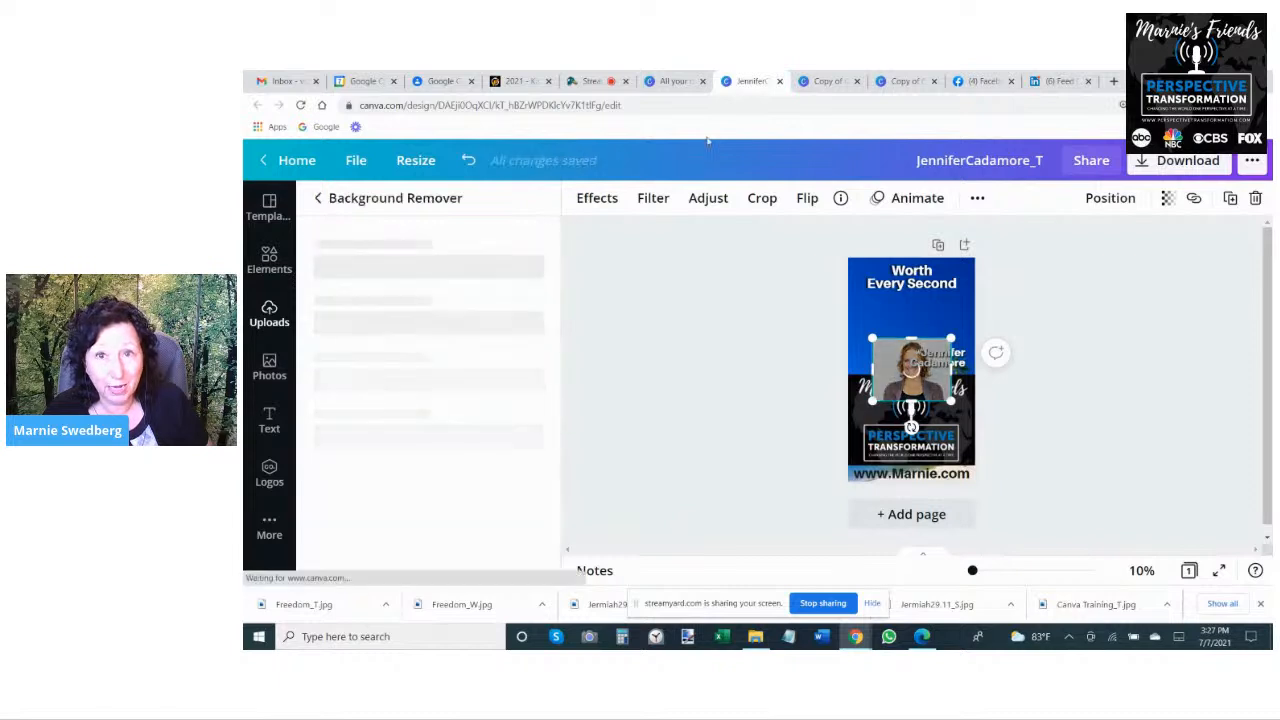
- In the square copy, replace the previous guest's portrait with the new guest's uploaded photo and remove the photo's background
{"action": "left_click", "coordinate": [826, 81]}
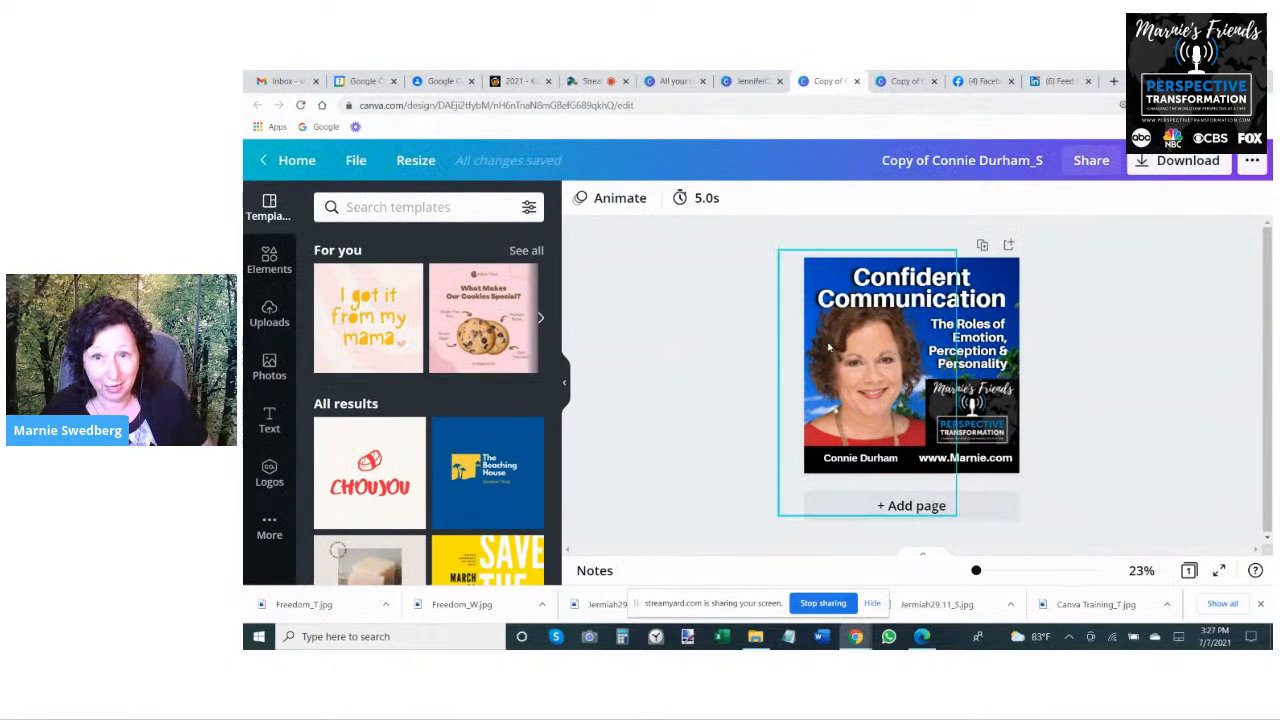
{"action": "left_click", "coordinate": [829, 347]}
{"action": "key", "text": "Delete"}
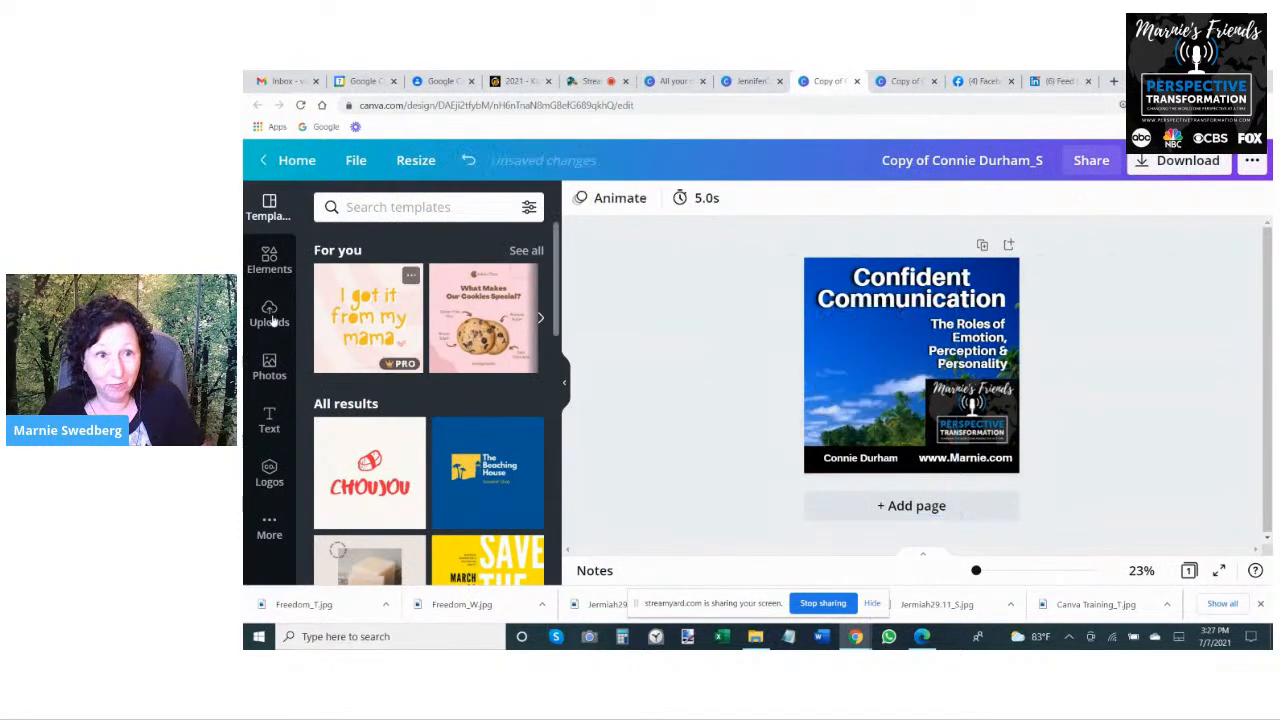
{"action": "left_click", "coordinate": [269, 312]}
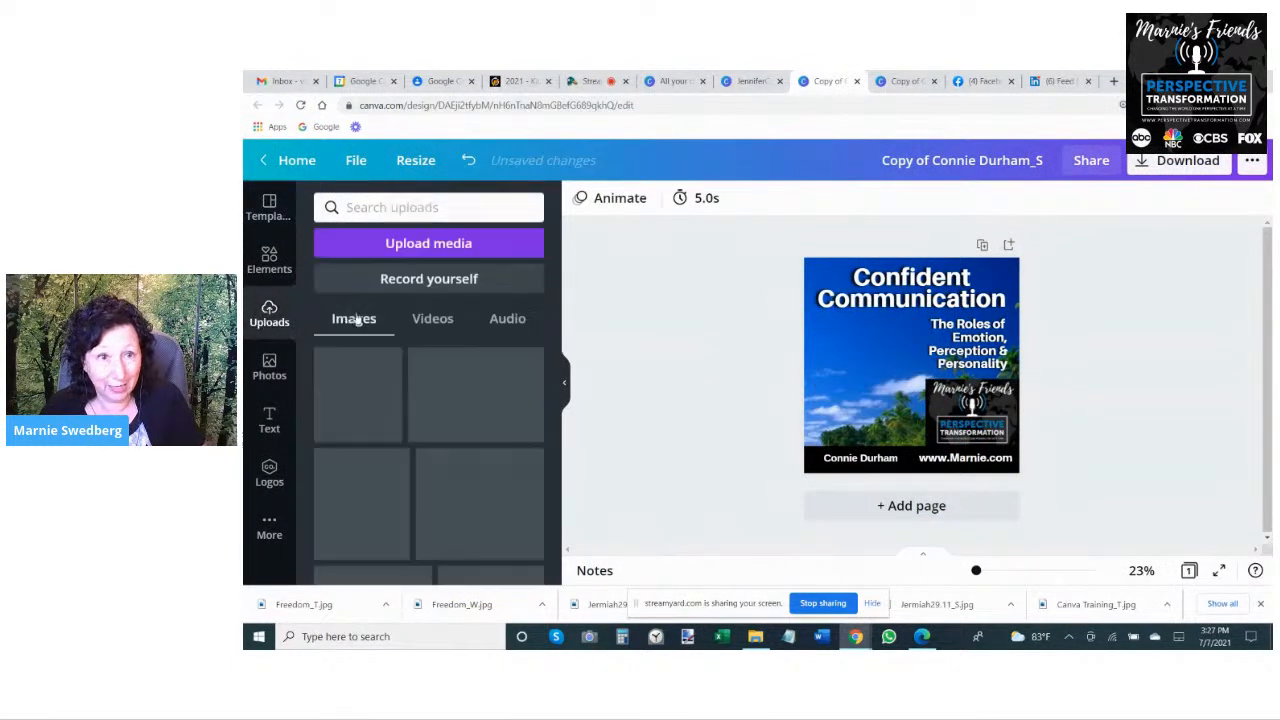
{"action": "left_click", "coordinate": [367, 390]}
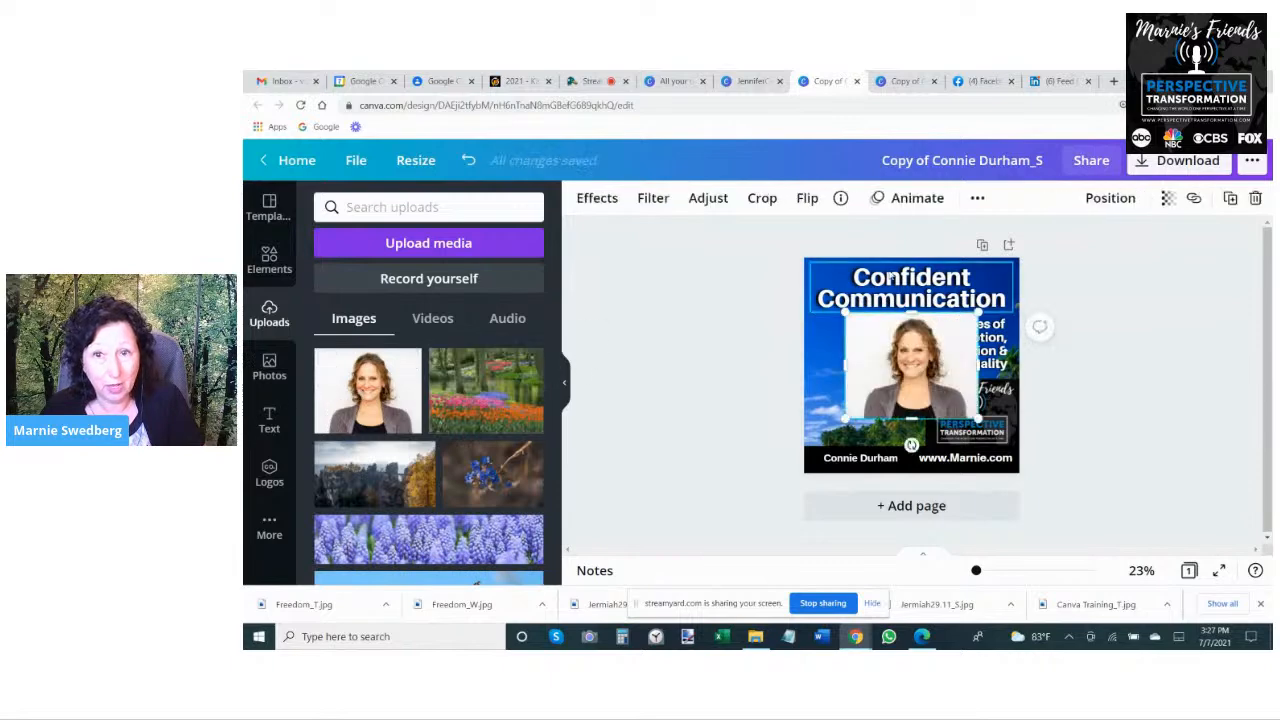
{"action": "left_click", "coordinate": [592, 199]}
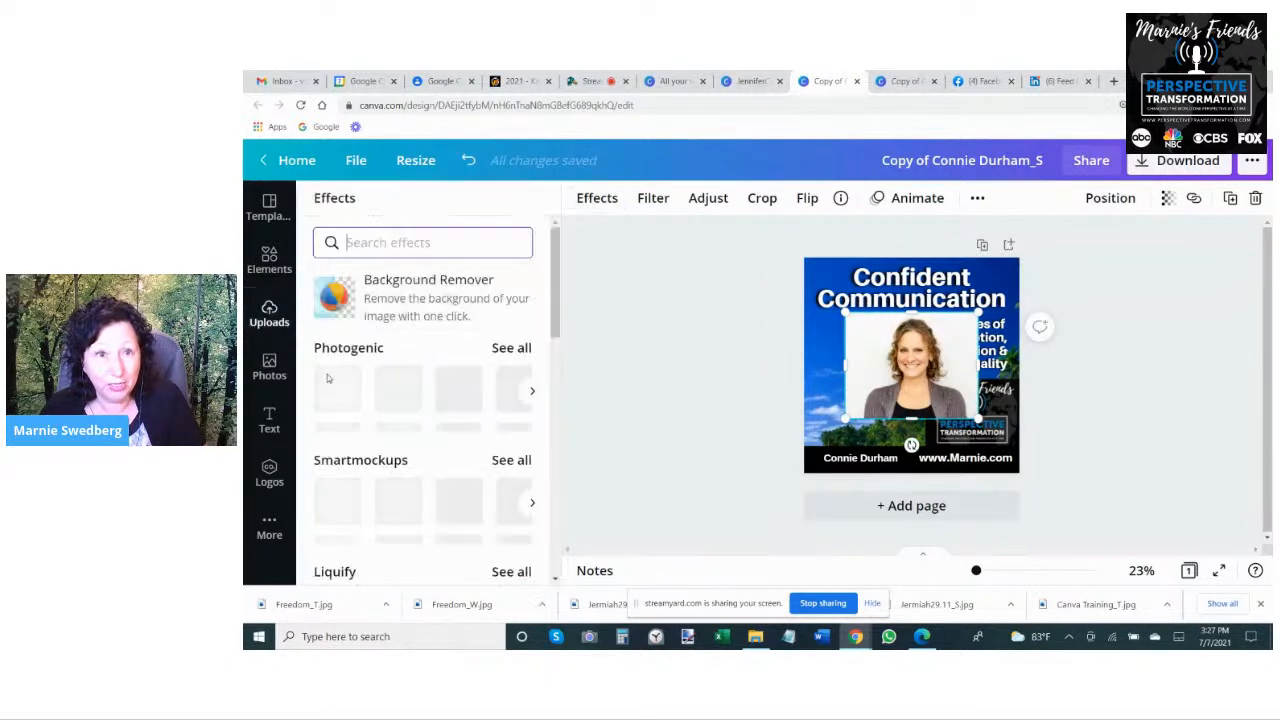
{"action": "left_click", "coordinate": [428, 290]}
- In the wide copy, replace the previous guest's portrait with the new guest's uploaded photo and remove the photo's background
{"action": "left_click", "coordinate": [900, 81]}
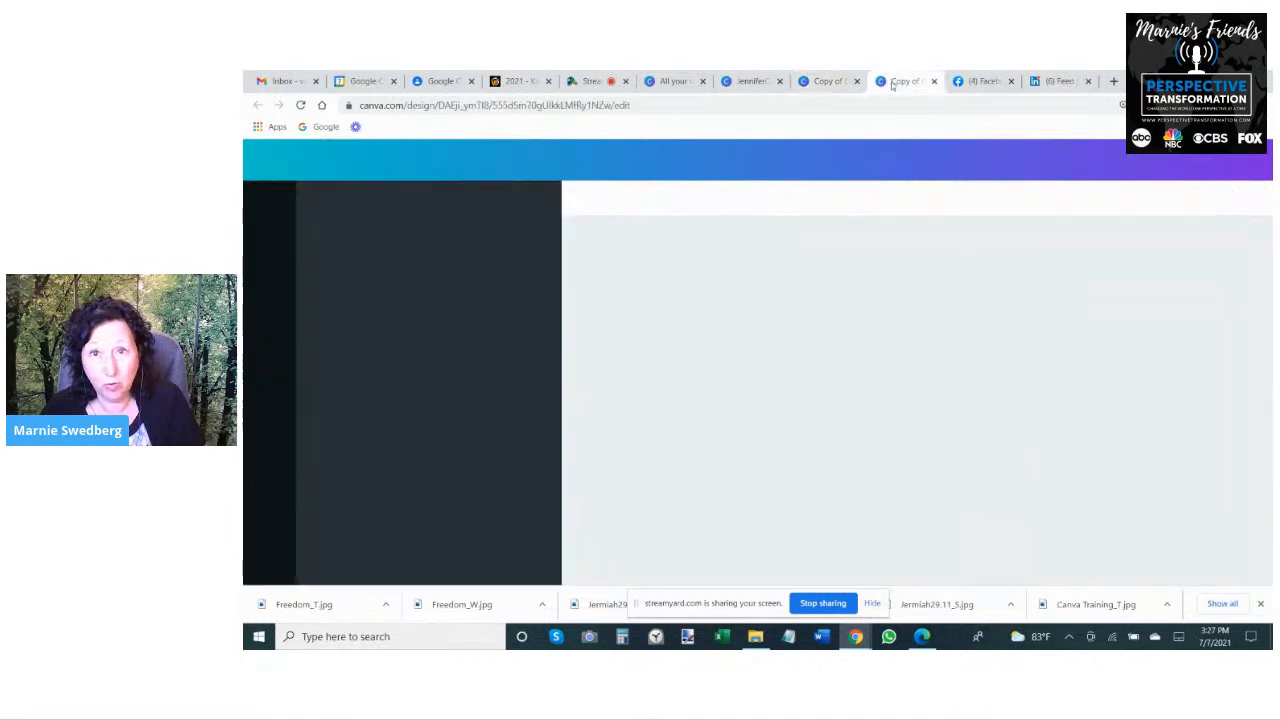
{"action": "left_click", "coordinate": [802, 347]}
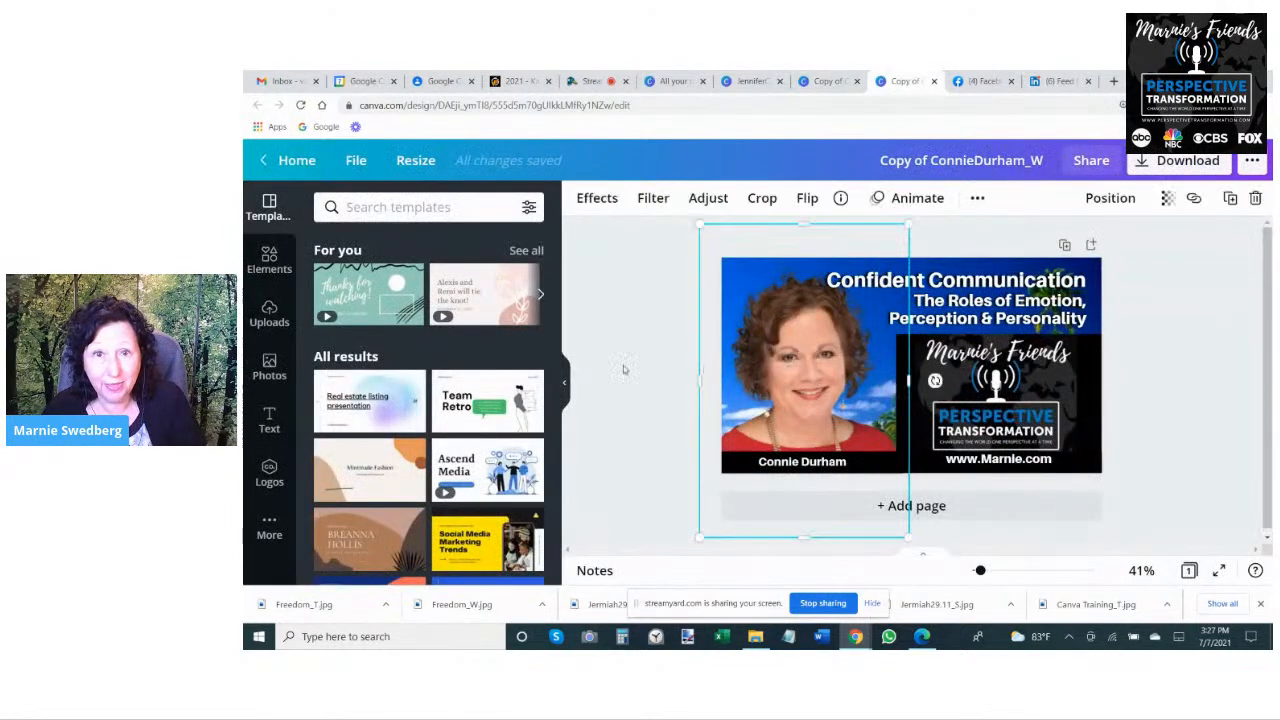
{"action": "key", "text": "Delete"}
{"action": "left_click", "coordinate": [269, 316]}
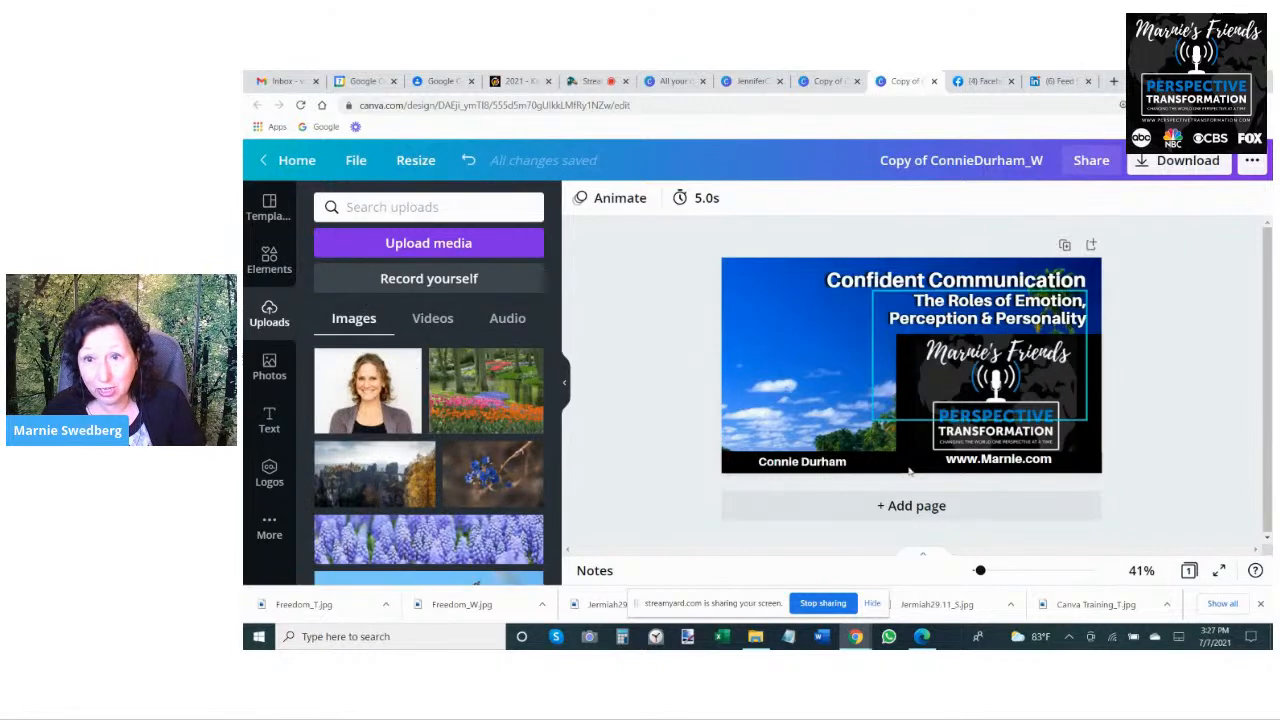
{"action": "left_click", "coordinate": [348, 405]}
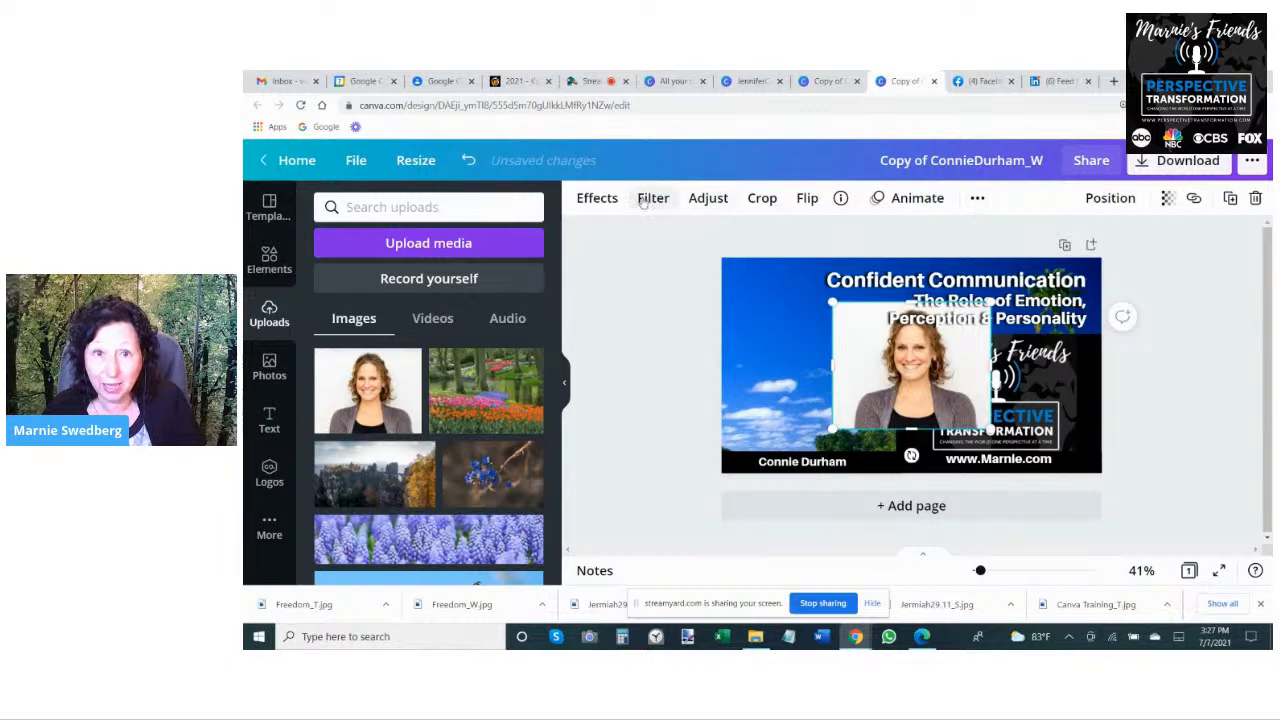
{"action": "left_click", "coordinate": [597, 198]}
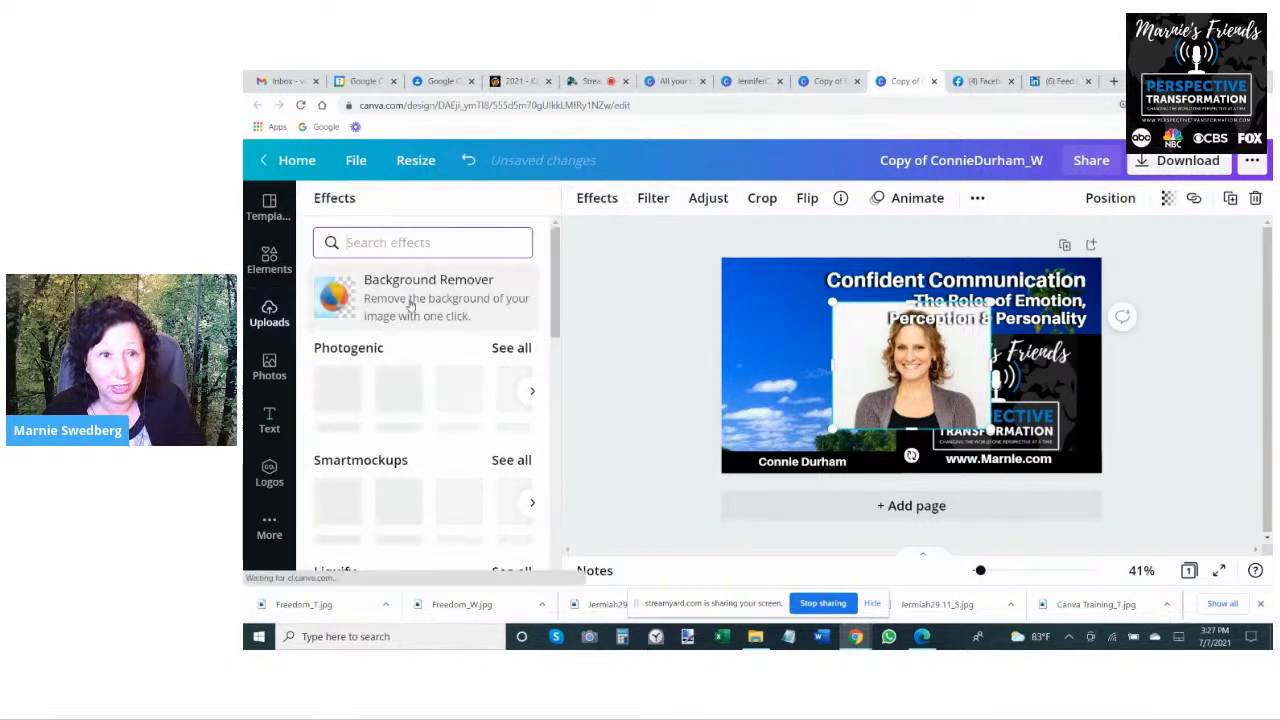
{"action": "left_click", "coordinate": [340, 300]}
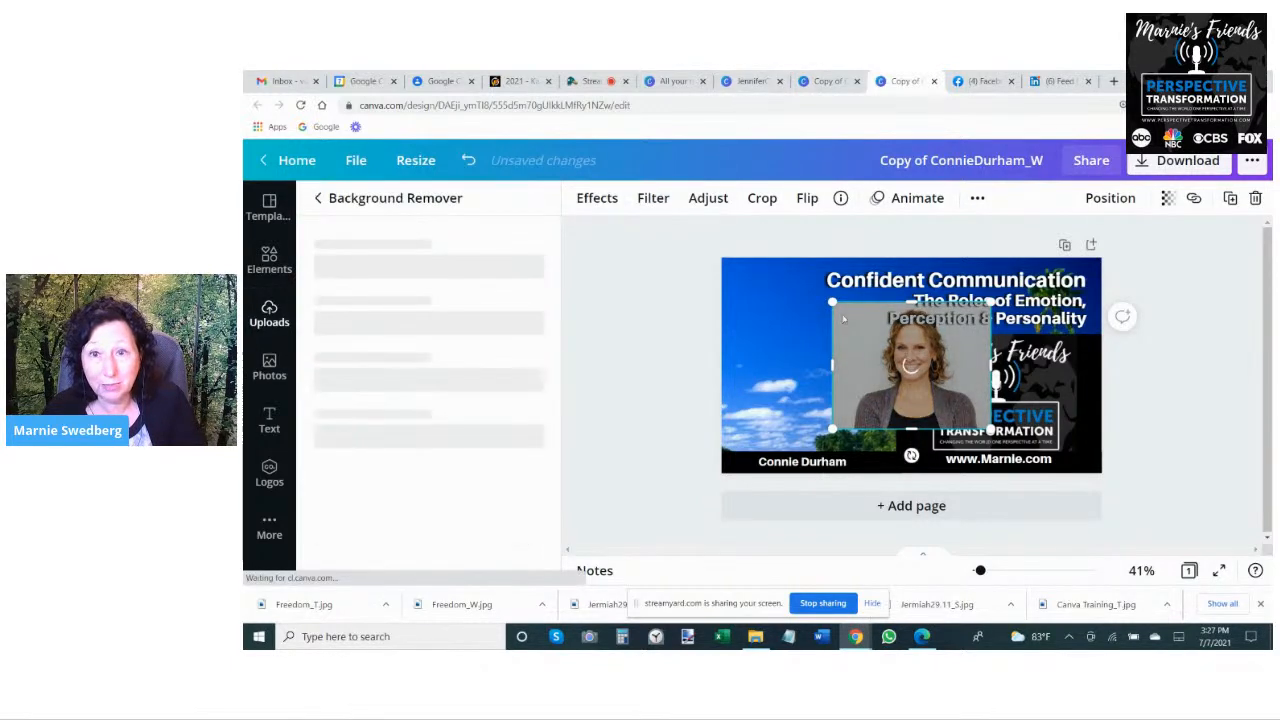
- Return to the tall design, enlarge the new guest's portrait and place it on the left side of the page above the podcast logo
{"action": "left_click", "coordinate": [738, 83]}
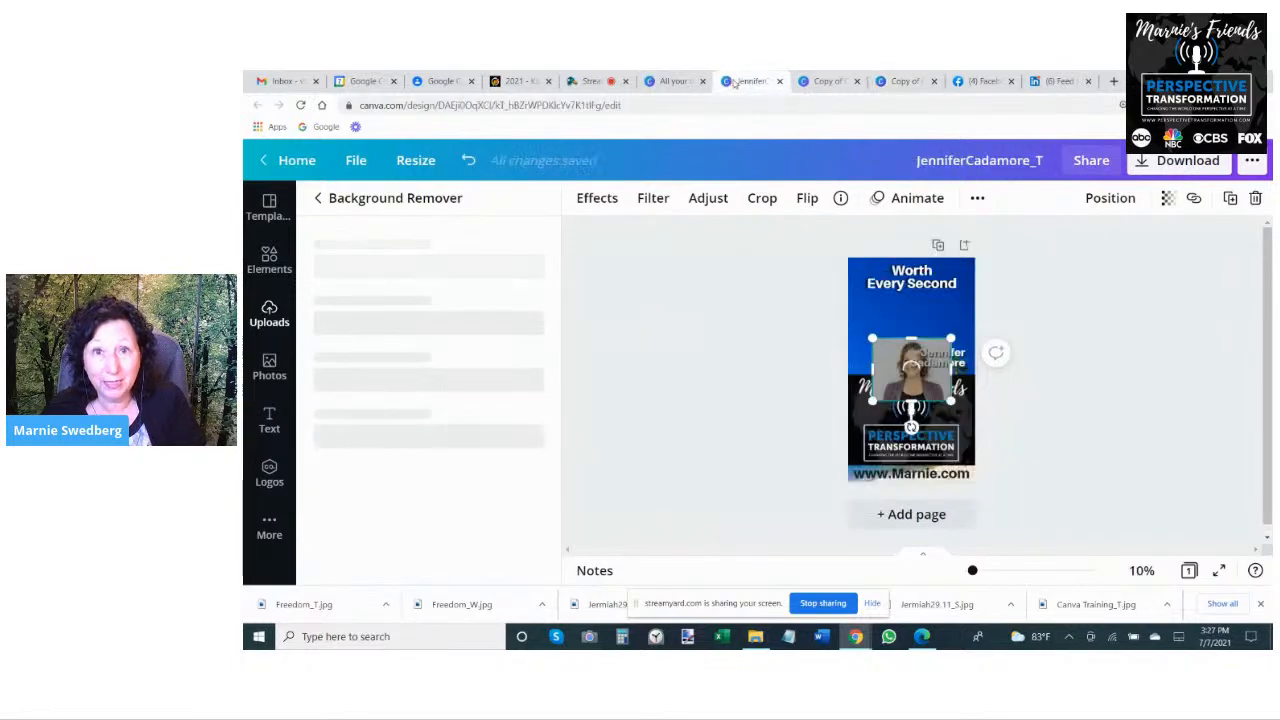
{"action": "mouse_move", "coordinate": [926, 344]}
{"action": "left_mouse_down"}
{"action": "mouse_move", "coordinate": [866, 318]}
{"action": "mouse_move", "coordinate": [904, 339]}
{"action": "left_mouse_up"}
{"action": "left_click_drag", "start_coordinate": [997, 447], "coordinate": [1038, 448]}
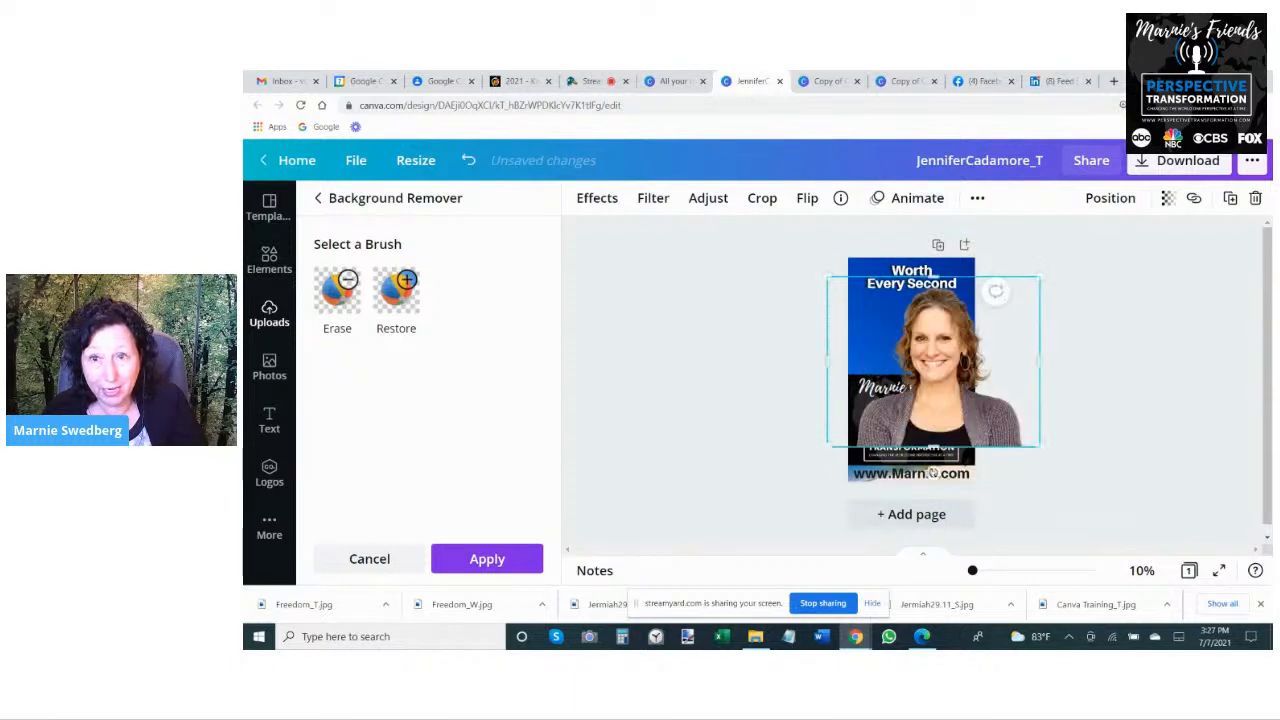
{"action": "left_click_drag", "start_coordinate": [947, 412], "coordinate": [898, 395]}
{"action": "left_click_drag", "start_coordinate": [991, 428], "coordinate": [975, 413]}
{"action": "left_click", "coordinate": [897, 375]}
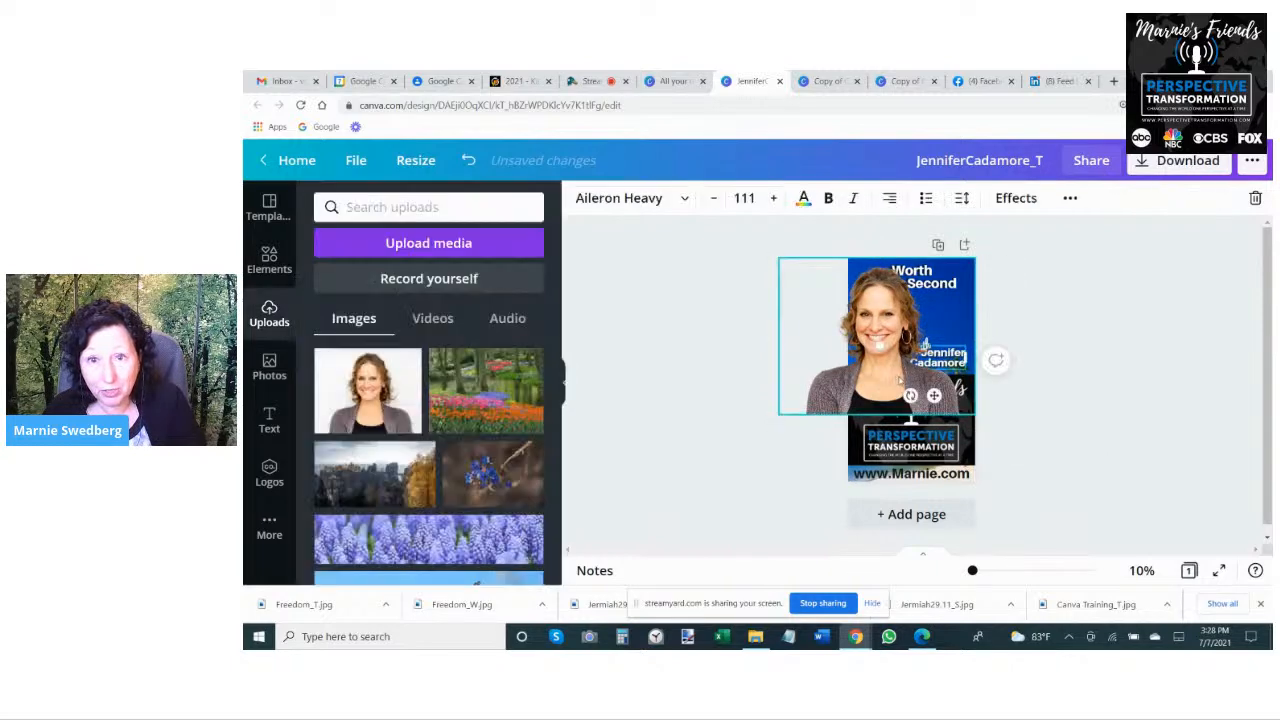
{"action": "left_click", "coordinate": [1163, 328]}
{"action": "mouse_move", "coordinate": [886, 332]}
{"action": "left_mouse_down"}
{"action": "mouse_move", "coordinate": [901, 343]}
{"action": "mouse_move", "coordinate": [890, 321]}
{"action": "mouse_move", "coordinate": [890, 332]}
{"action": "left_mouse_up"}
- Right-align the "Worth Every Second" title and break it into three lines, one word per line
{"action": "left_click", "coordinate": [926, 283]}
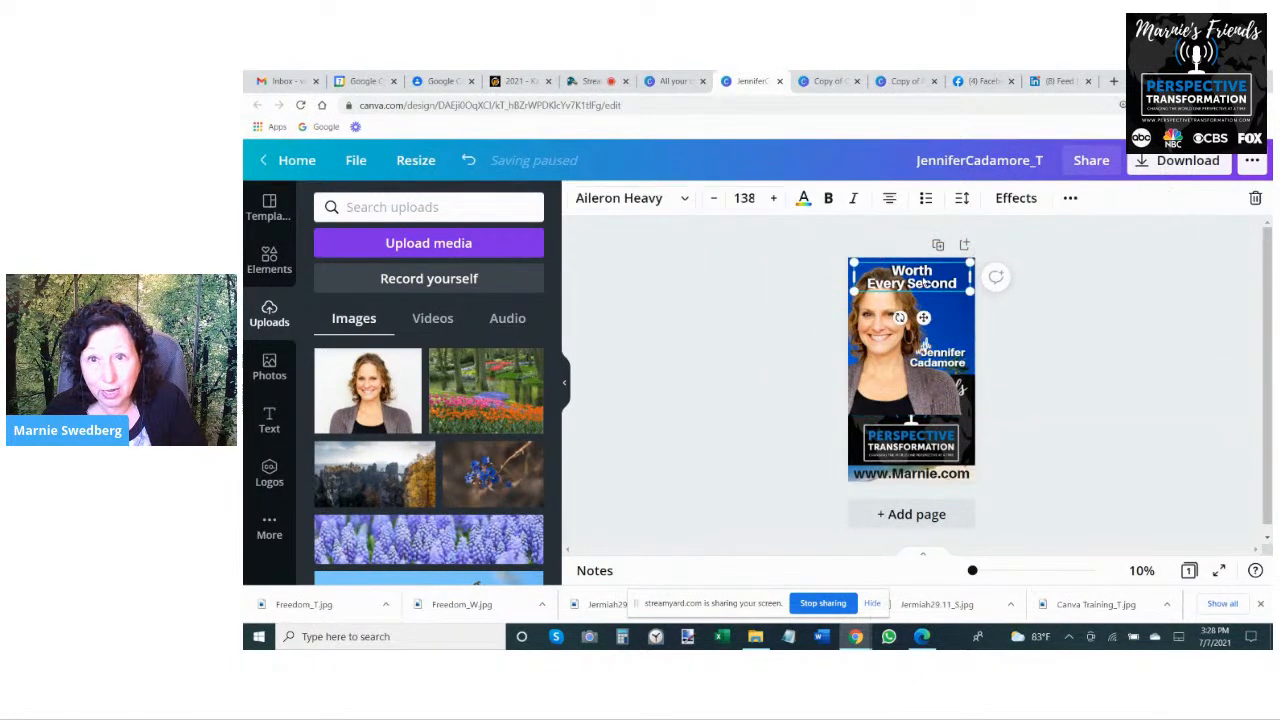
{"action": "left_click", "coordinate": [890, 199]}
{"action": "left_click", "coordinate": [890, 199]}
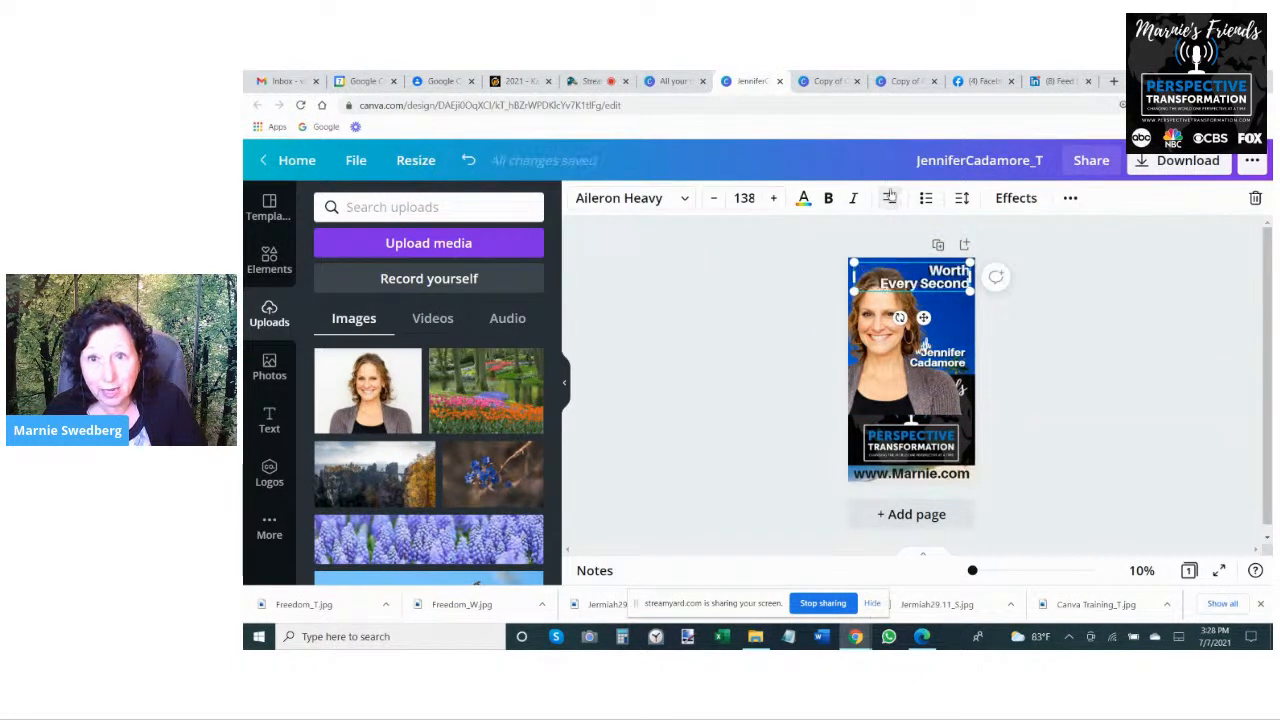
{"action": "left_click", "coordinate": [890, 199]}
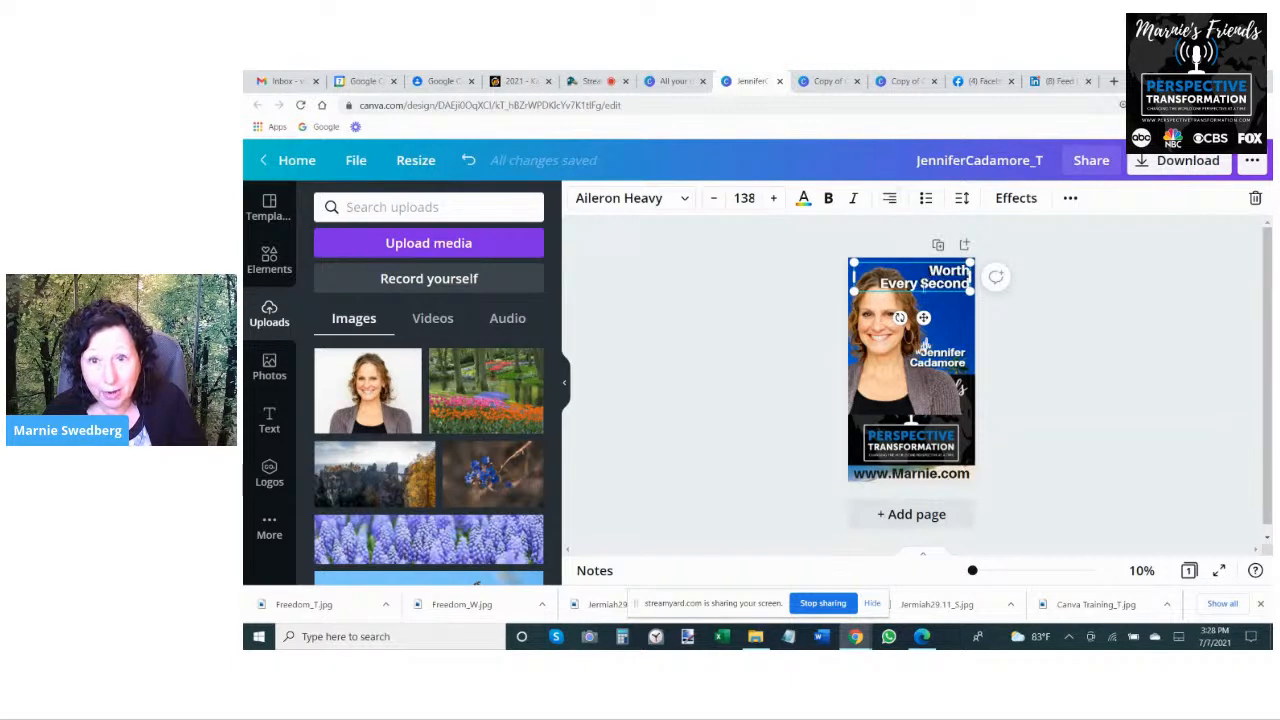
{"action": "key", "text": "BackSpace"}
{"action": "key", "text": "Return"}
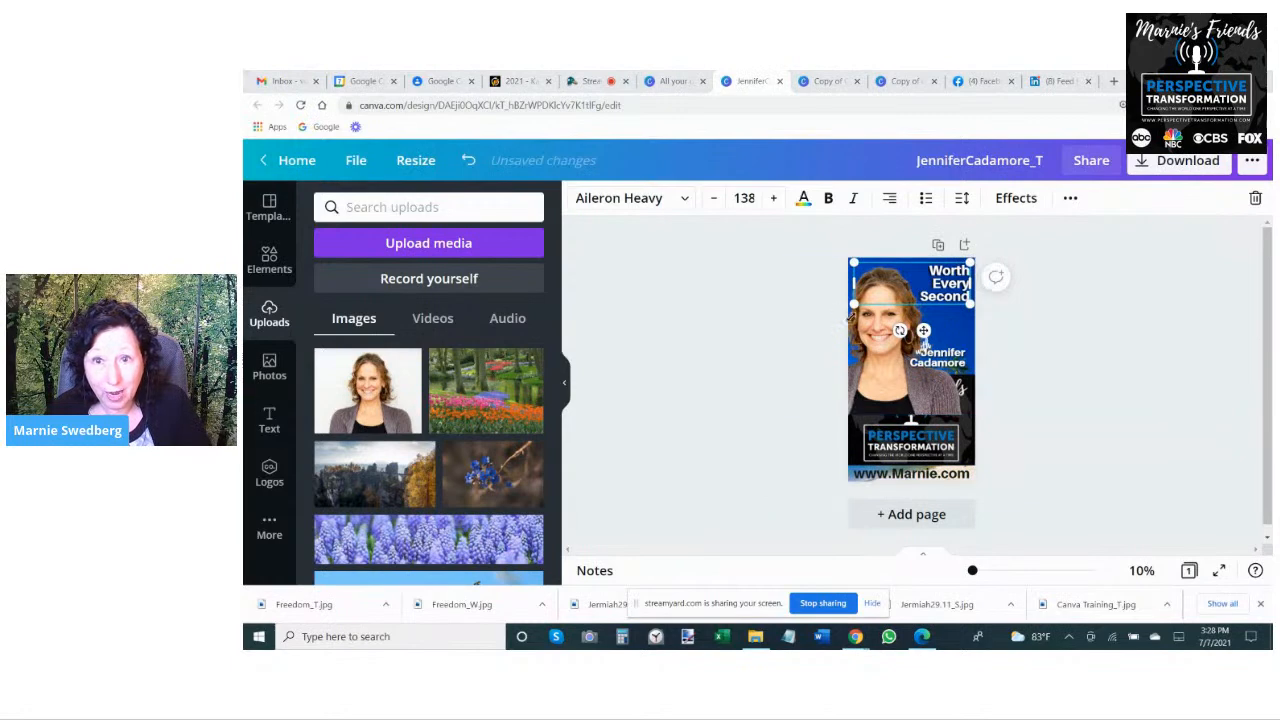
- Enlarge the three-line title to font size 186 and move it down to just above the guest's name
{"action": "left_click_drag", "start_coordinate": [853, 305], "coordinate": [825, 352]}
{"action": "left_click", "coordinate": [1110, 353]}
{"action": "left_click_drag", "start_coordinate": [938, 296], "coordinate": [935, 324]}
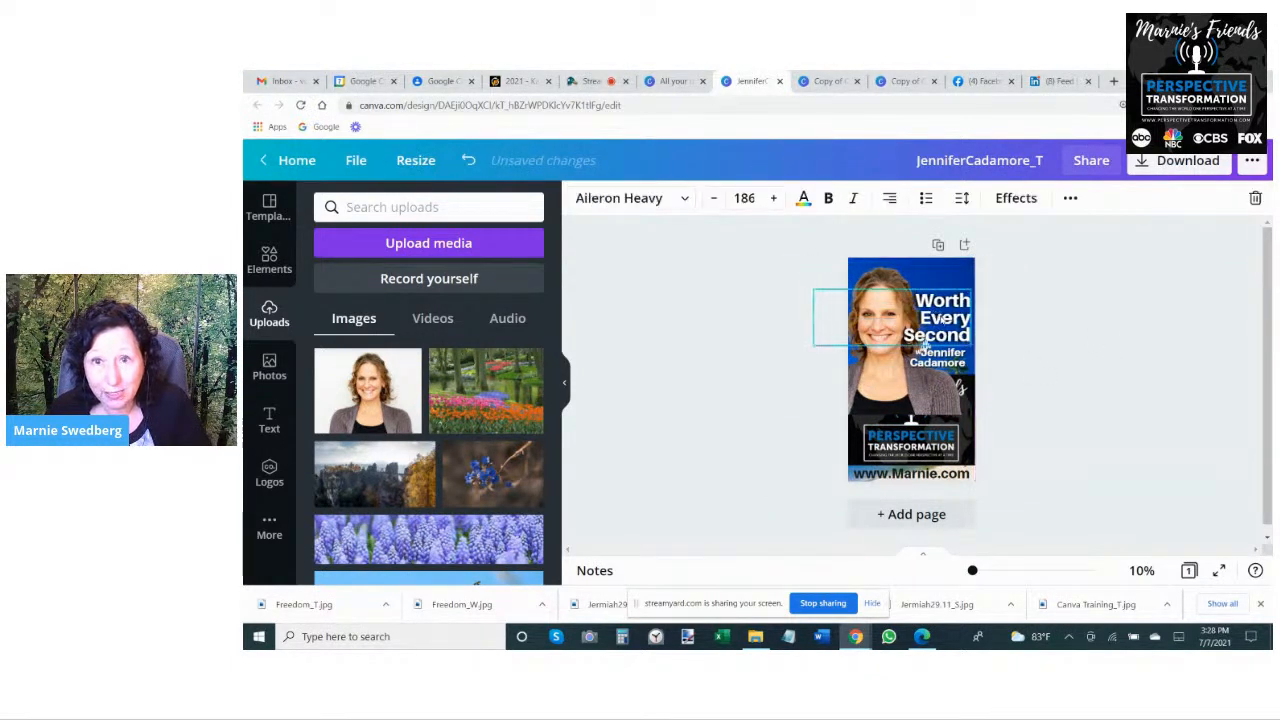
- Move the portrait in the tall design slightly upward and flip it horizontally
{"action": "left_click_drag", "start_coordinate": [932, 408], "coordinate": [913, 385]}
{"action": "left_click", "coordinate": [807, 199]}
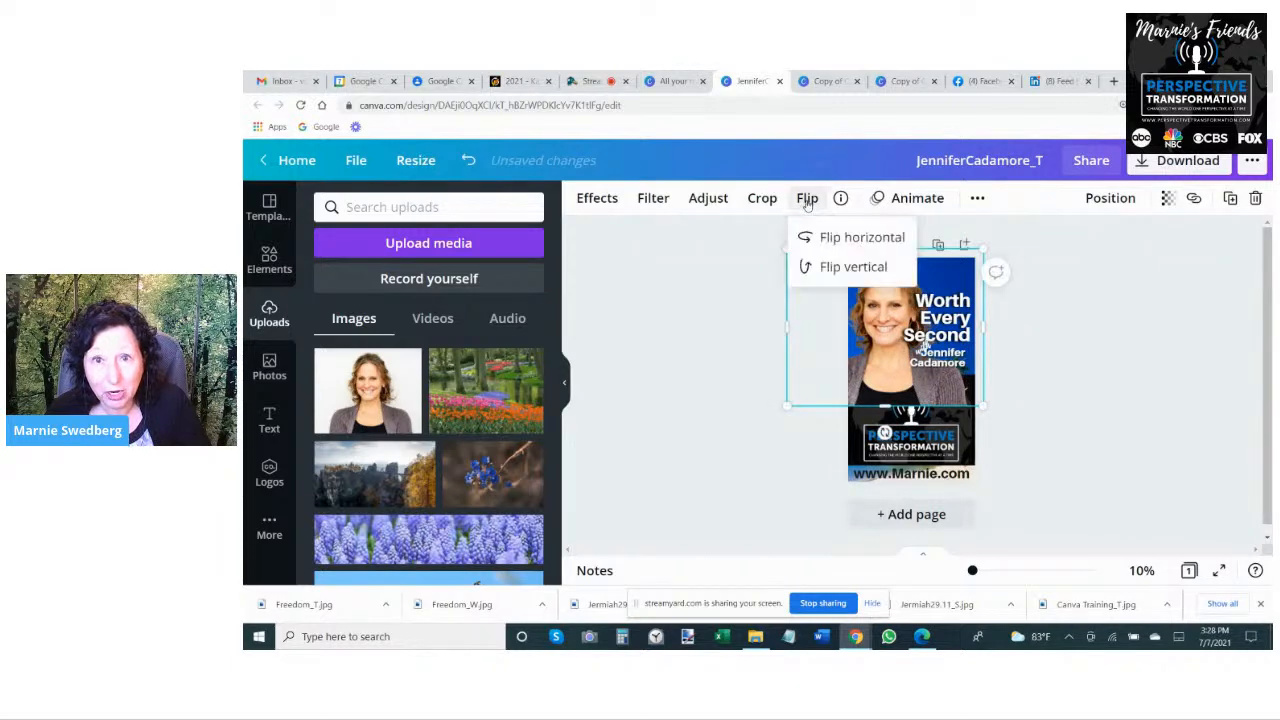
{"action": "left_click", "coordinate": [845, 241]}
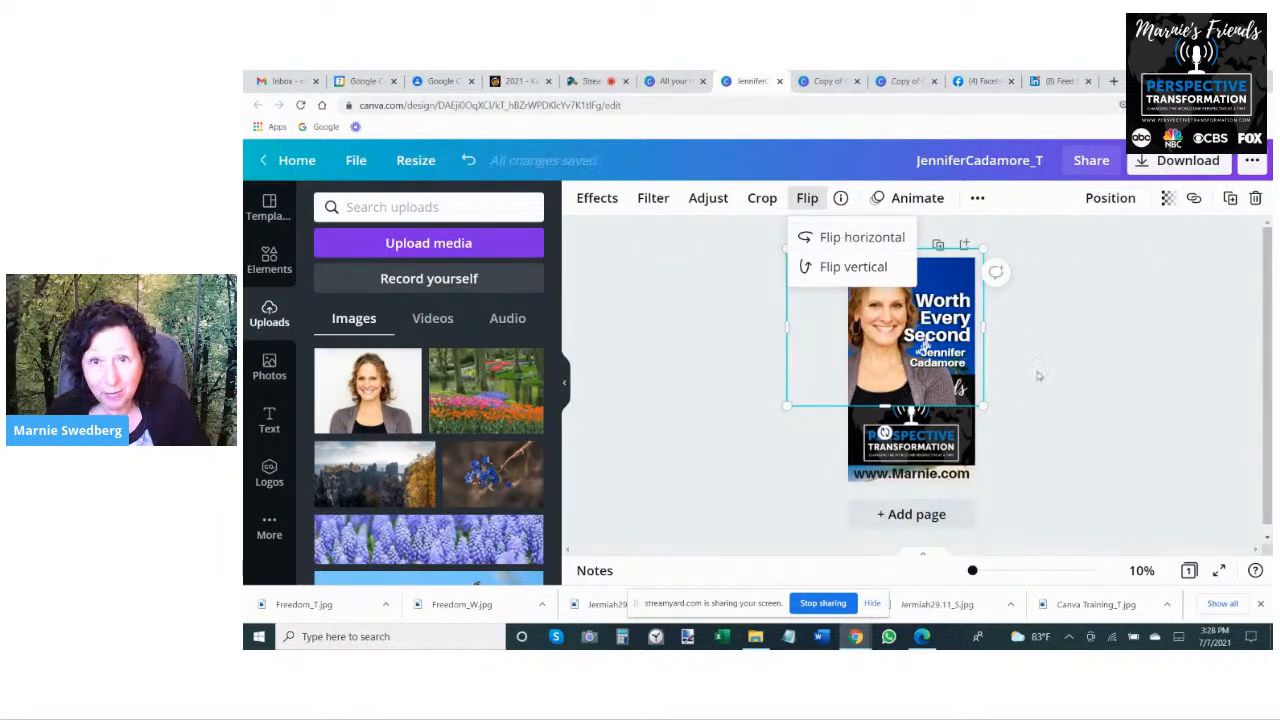
{"action": "left_click", "coordinate": [904, 390]}
- Scale the "Worth Every Second" title down slightly, keeping it at the page's right edge
{"action": "left_click", "coordinate": [925, 346]}
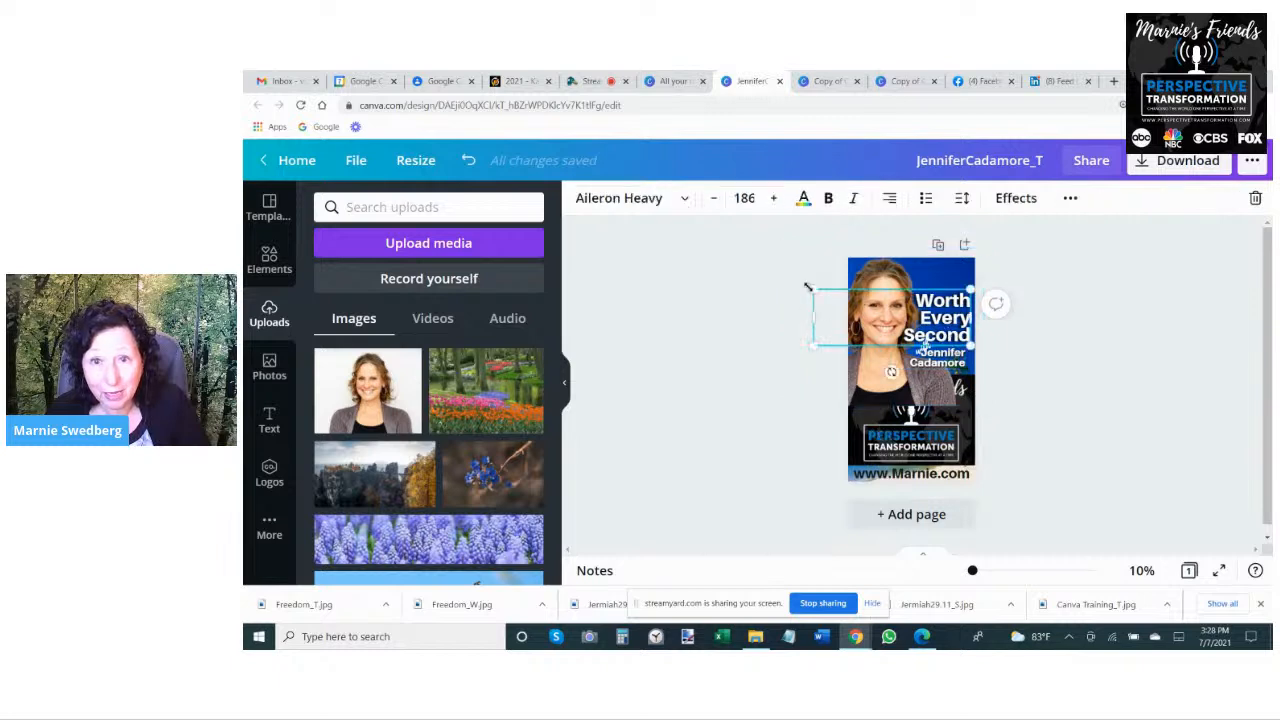
{"action": "left_click_drag", "start_coordinate": [817, 289], "coordinate": [829, 294]}
{"action": "left_click", "coordinate": [1126, 424]}
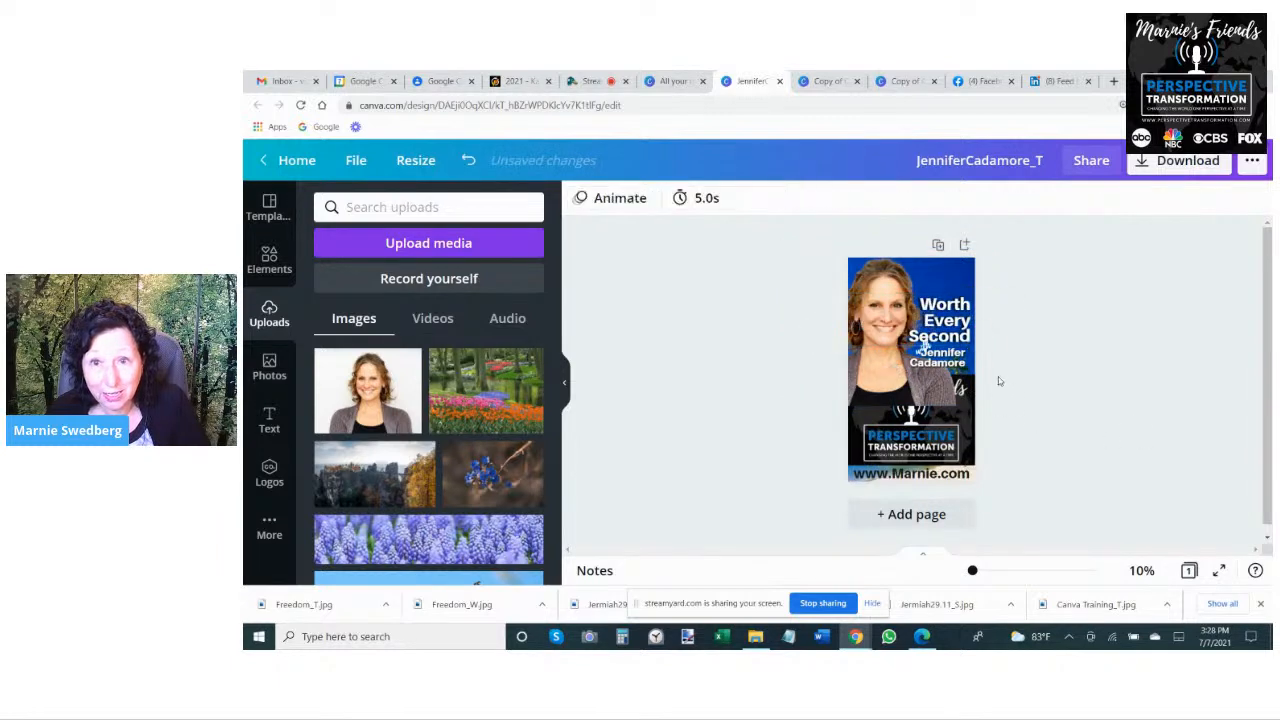
- Move the guest's name slightly down in the tall design to leave more space below the "Worth Every Second" title
{"action": "left_click_drag", "start_coordinate": [958, 361], "coordinate": [959, 367]}
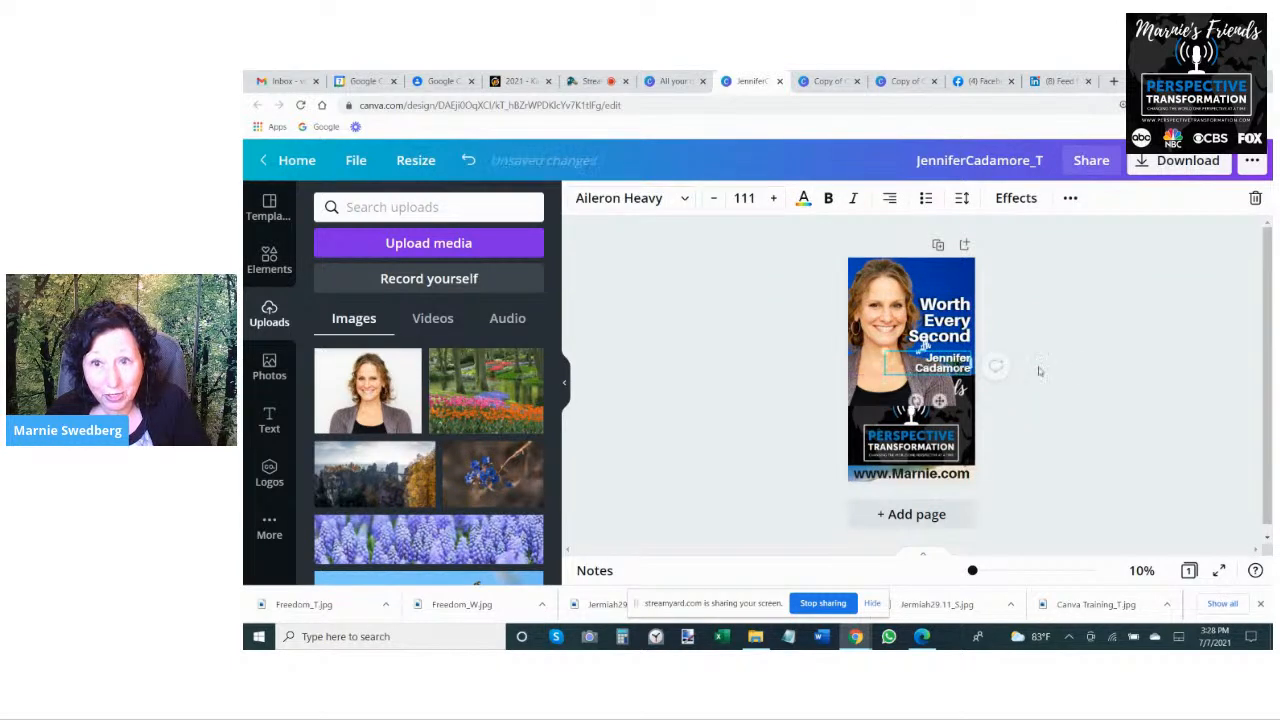
{"action": "left_click", "coordinate": [994, 367]}
{"action": "left_click_drag", "start_coordinate": [947, 373], "coordinate": [947, 378]}
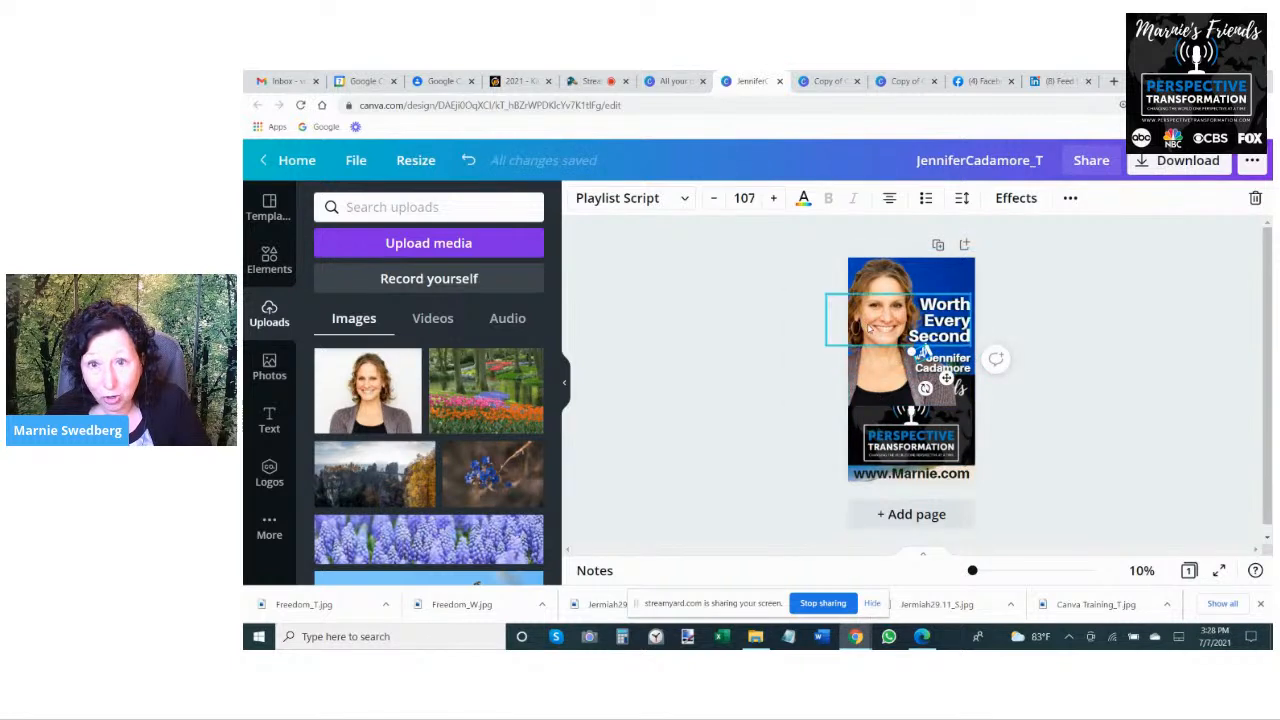
- Send the portrait backward in the tall design so it sits behind the Marnie's Friends Perspective Transformation logo block
{"action": "left_click", "coordinate": [873, 281]}
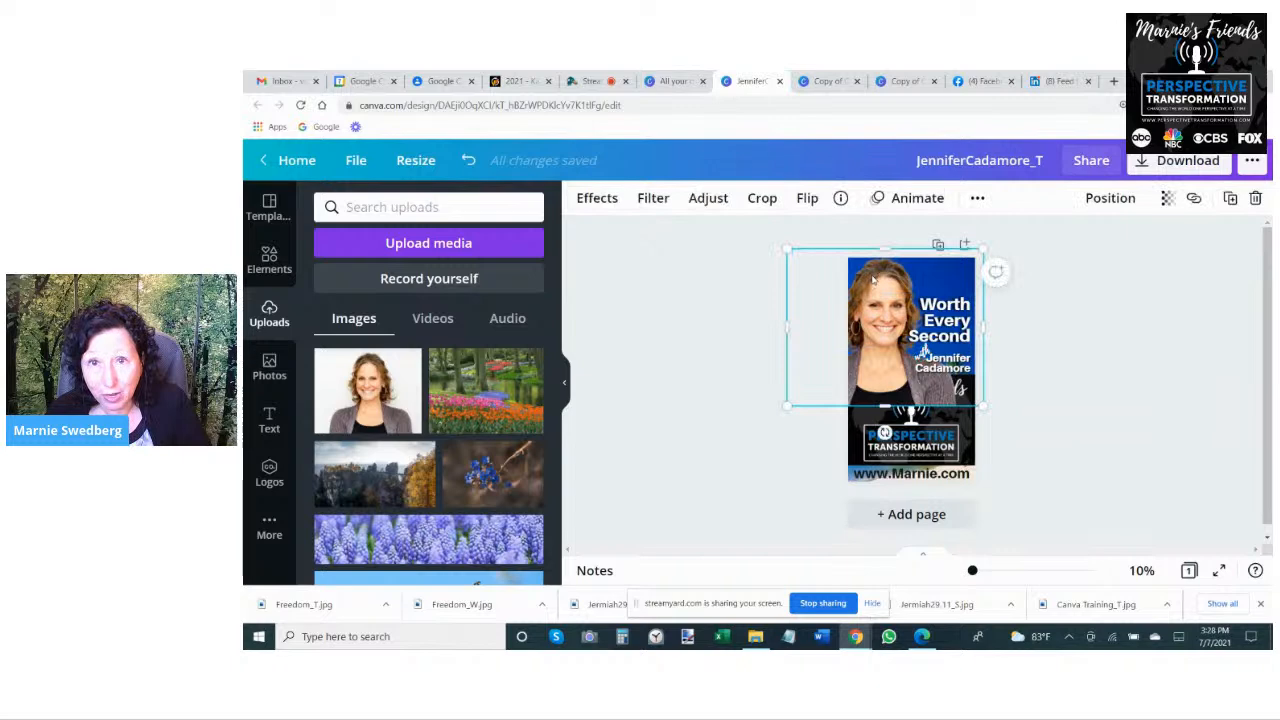
{"action": "left_click", "coordinate": [1110, 198]}
{"action": "left_click", "coordinate": [1025, 272]}
{"action": "left_click", "coordinate": [788, 284]}
{"action": "left_click", "coordinate": [1150, 500]}
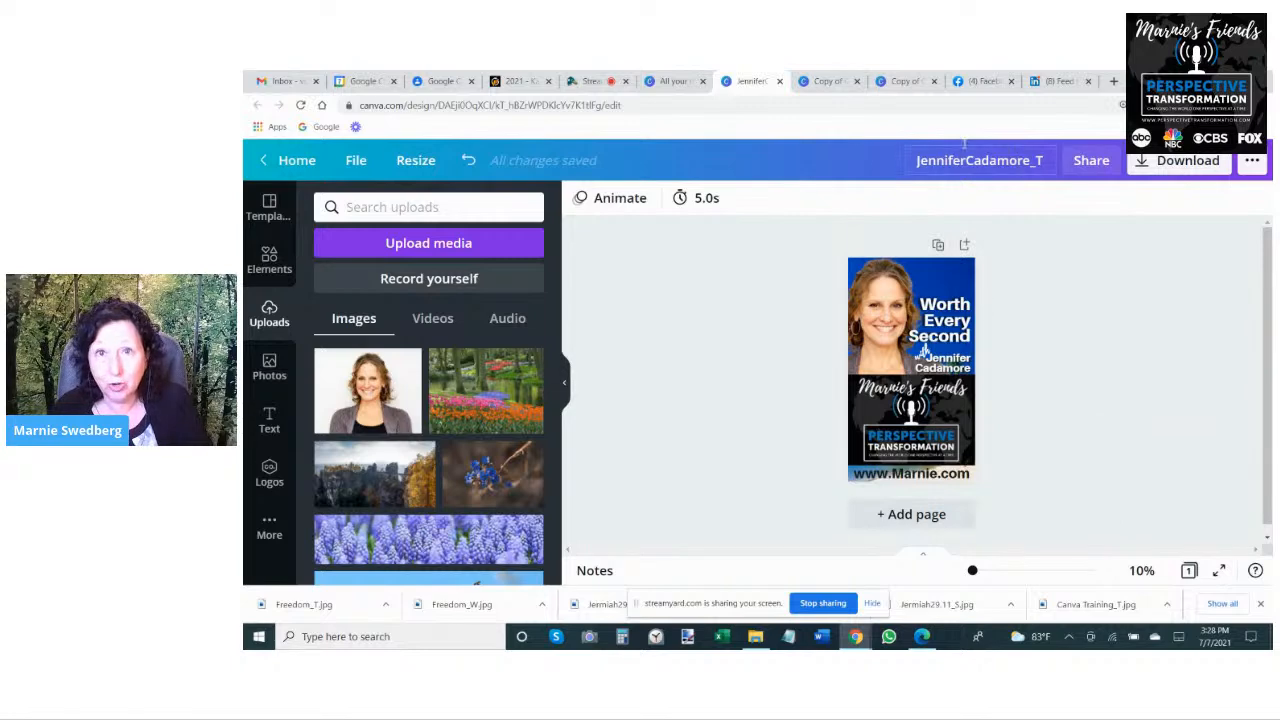
- Look over the square and wide copies of the Confident Communication design with the new guest's portrait
{"action": "left_click", "coordinate": [815, 84]}
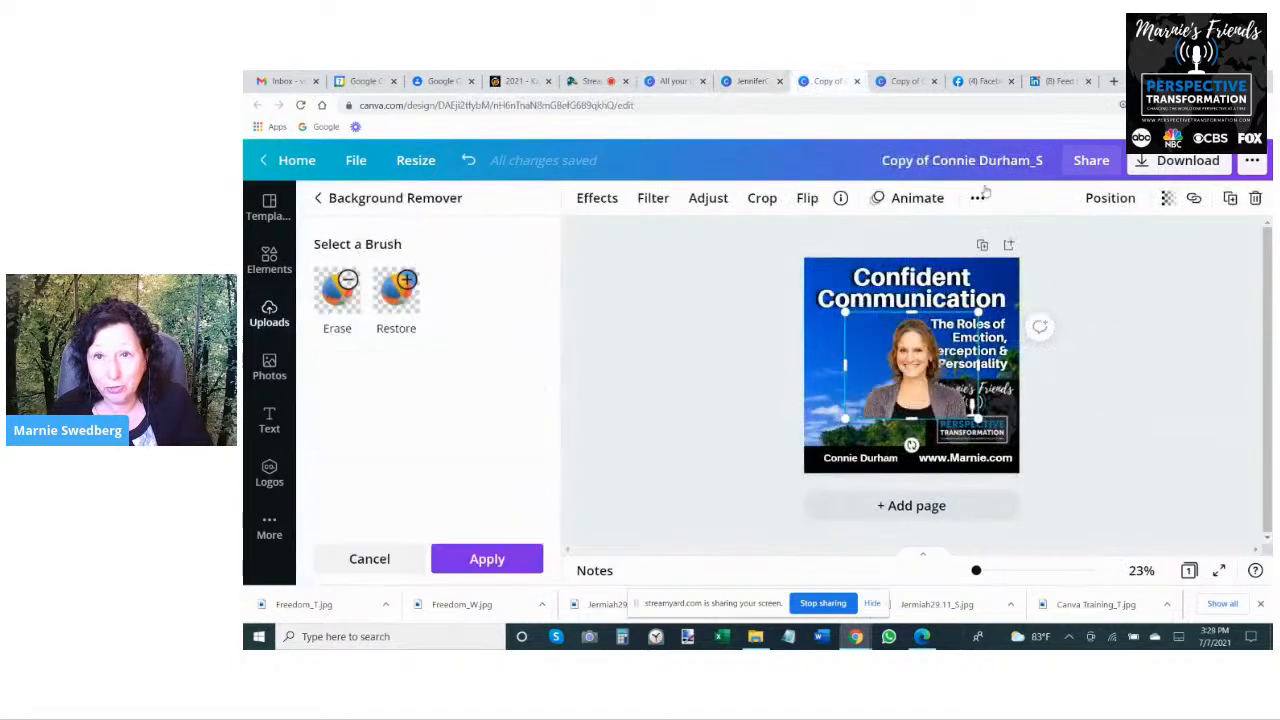
{"action": "left_click", "coordinate": [905, 81]}
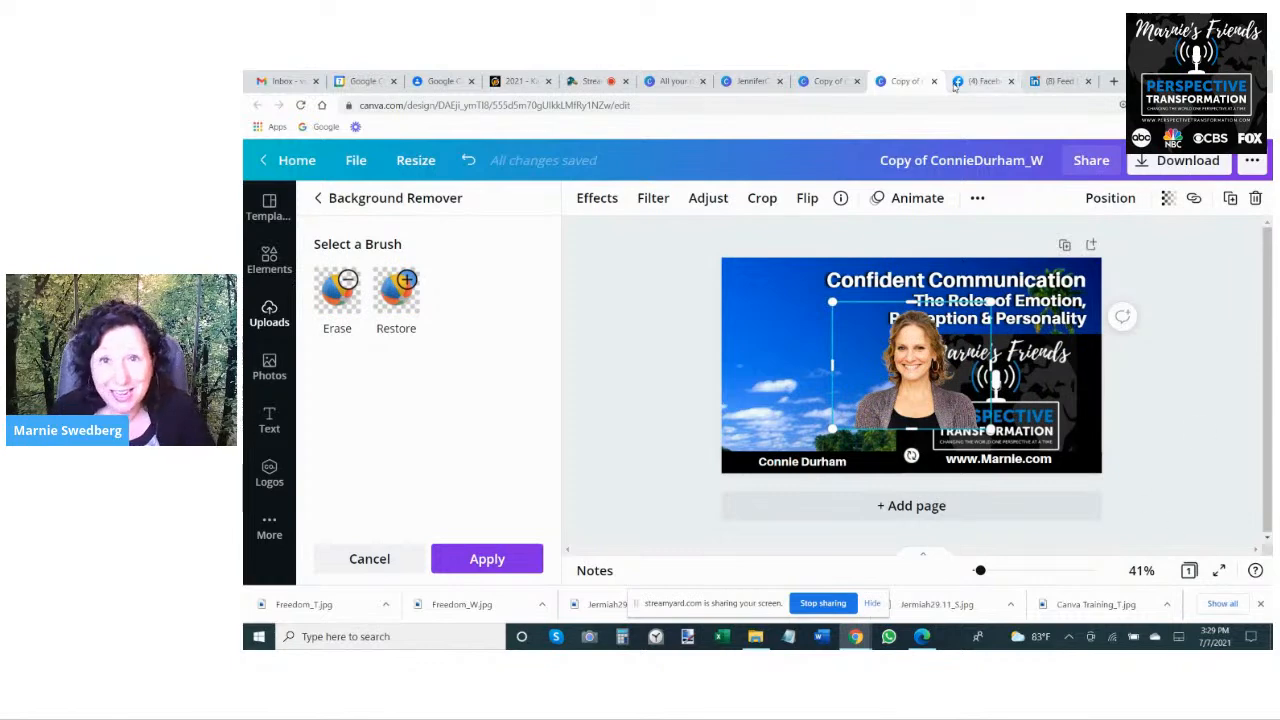
- Switch to the StreamYard broadcast studio and stop sharing the screen
{"action": "left_click", "coordinate": [599, 87]}
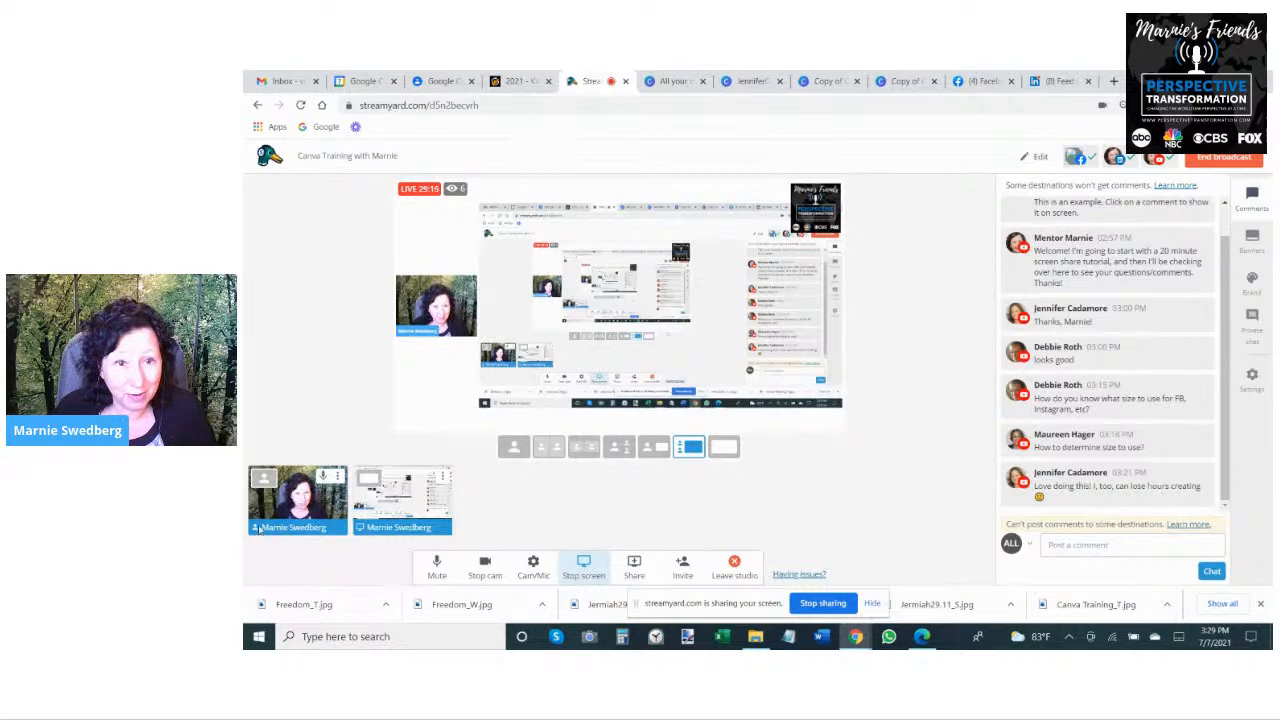
{"action": "left_click", "coordinate": [795, 603]}
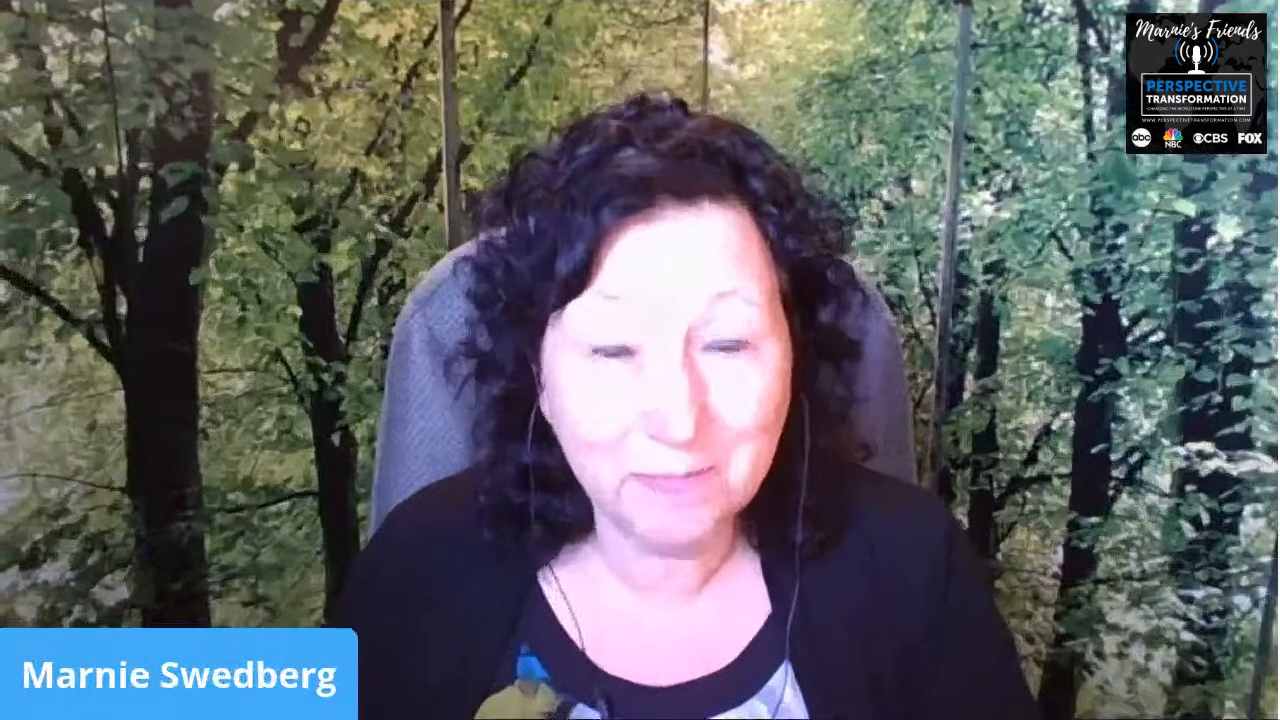
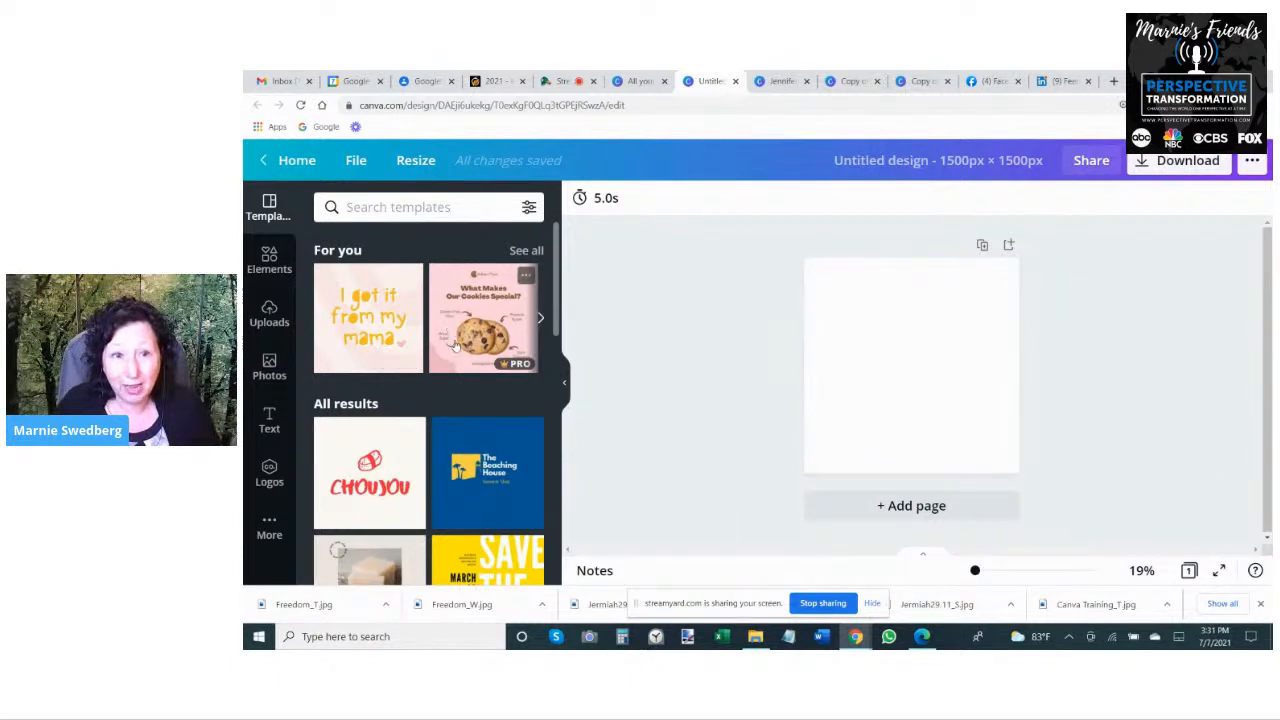
- Apply the yellow "Save the Date" template to the blank 1500 × 1500 px design and change its background colour to #FFD600
{"action": "scroll", "coordinate": [458, 430], "scroll_direction": "down", "scroll_amount": 1}
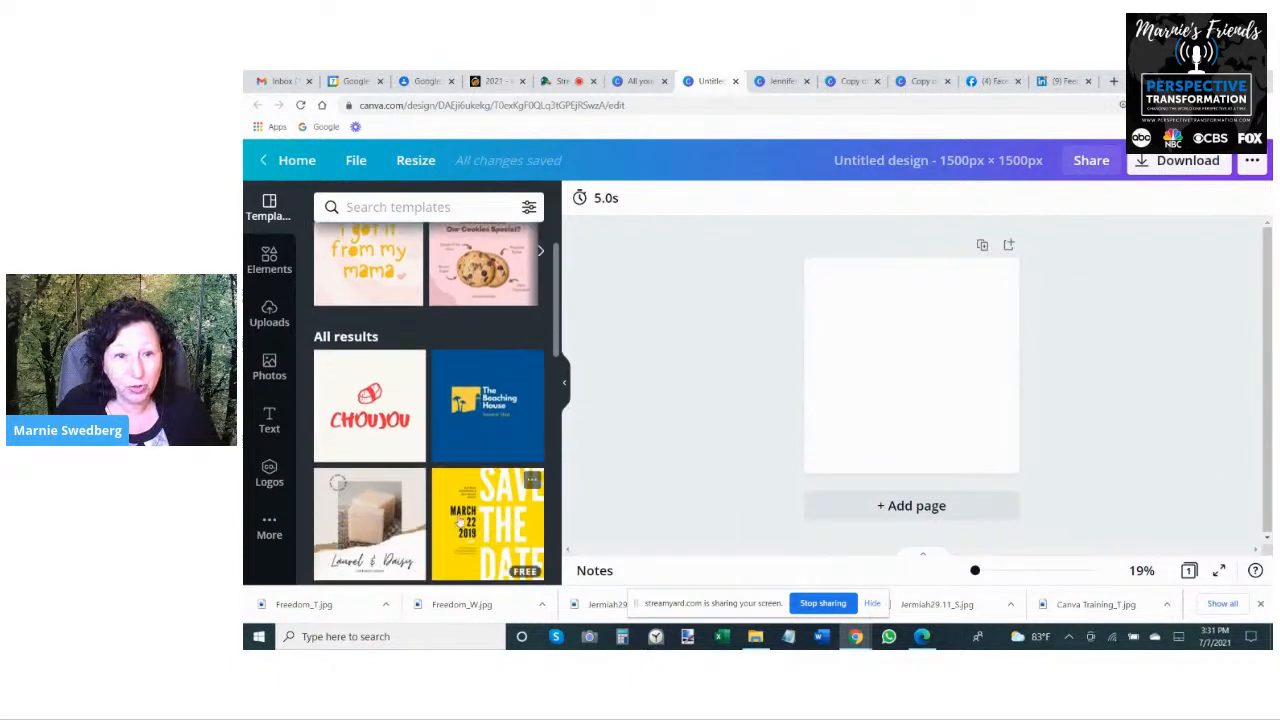
{"action": "left_click", "coordinate": [446, 484]}
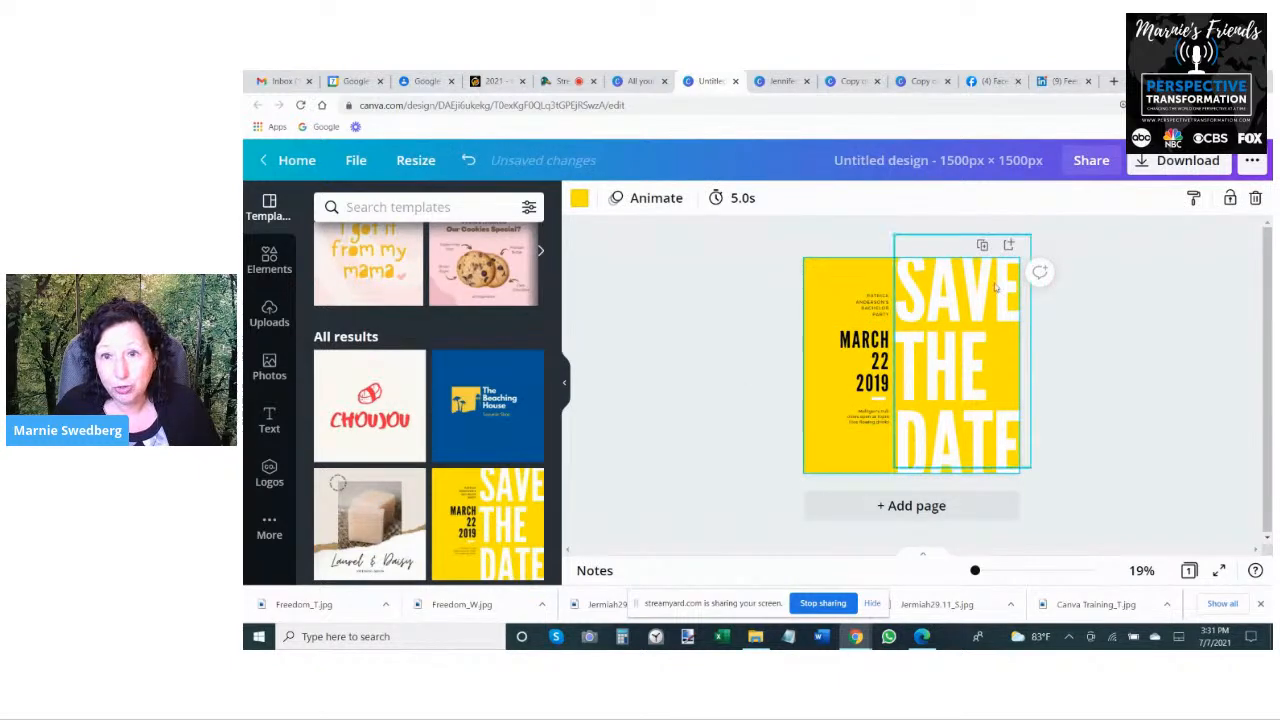
{"action": "left_click", "coordinate": [579, 198]}
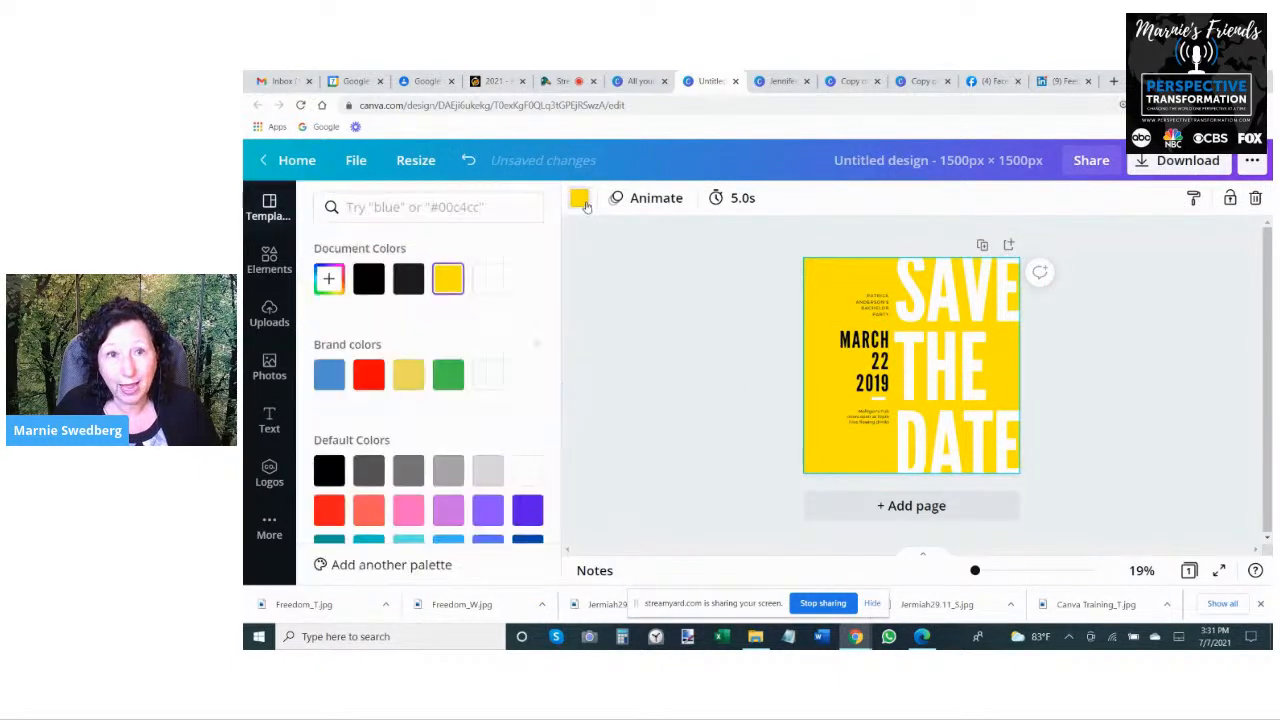
{"action": "scroll", "coordinate": [455, 273], "scroll_direction": "down", "scroll_amount": 2}
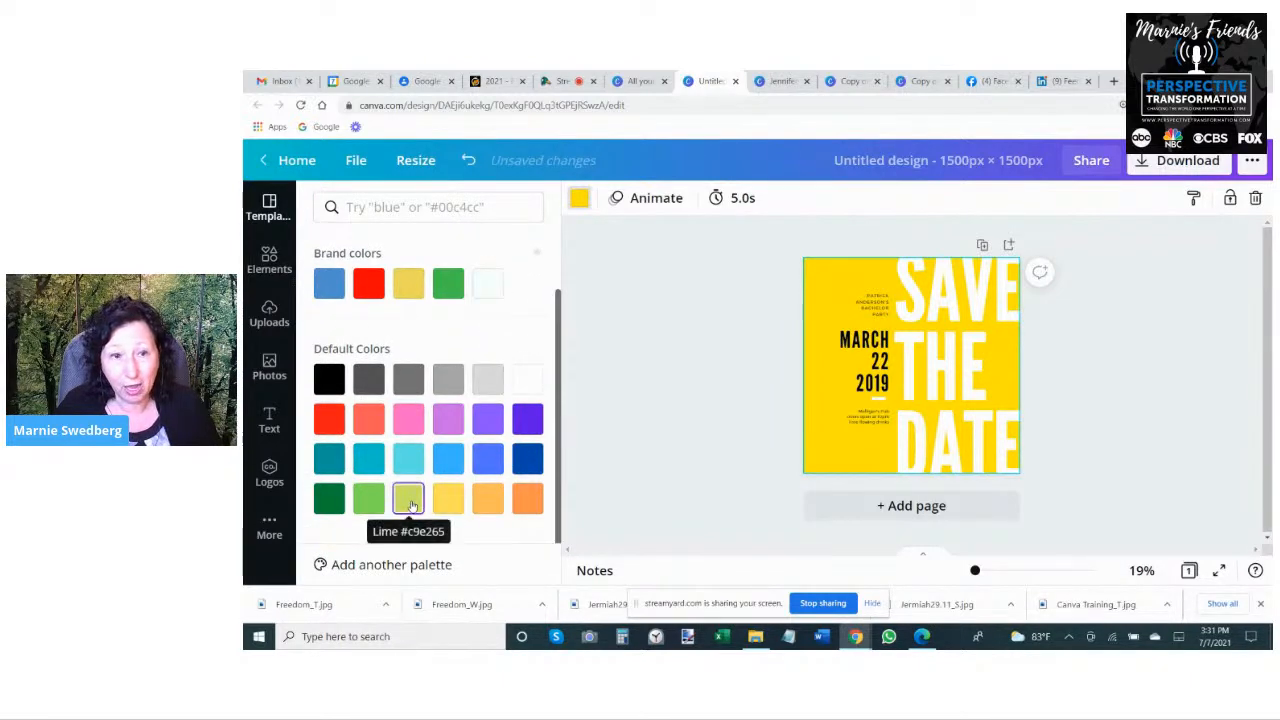
{"action": "scroll", "coordinate": [449, 512], "scroll_direction": "up", "scroll_amount": 2}
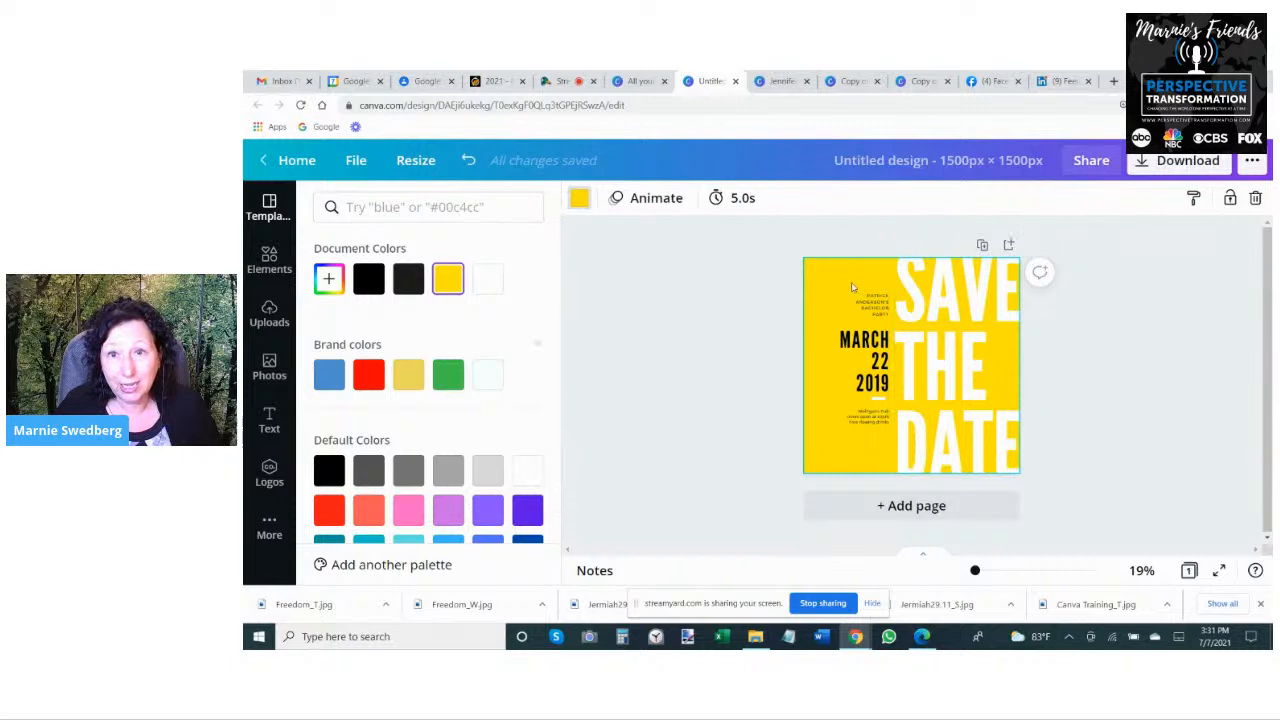
{"action": "left_click", "coordinate": [328, 279]}
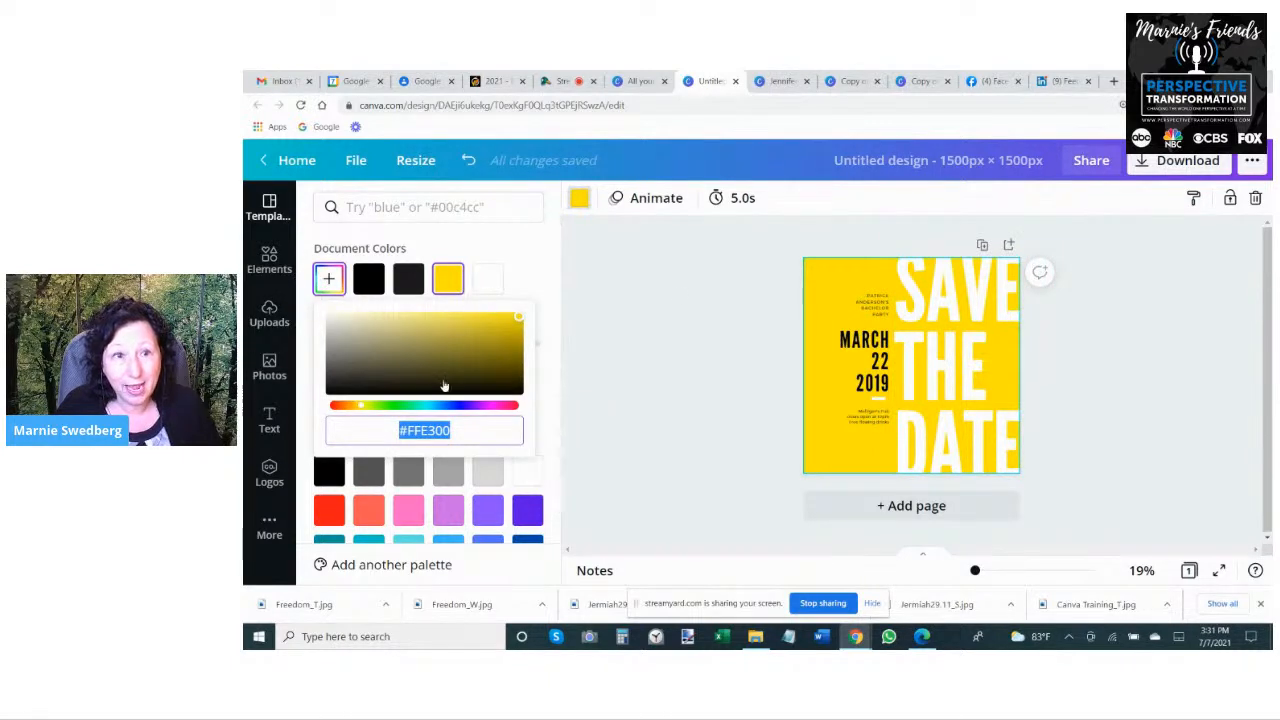
{"action": "left_click_drag", "start_coordinate": [357, 410], "coordinate": [361, 409]}
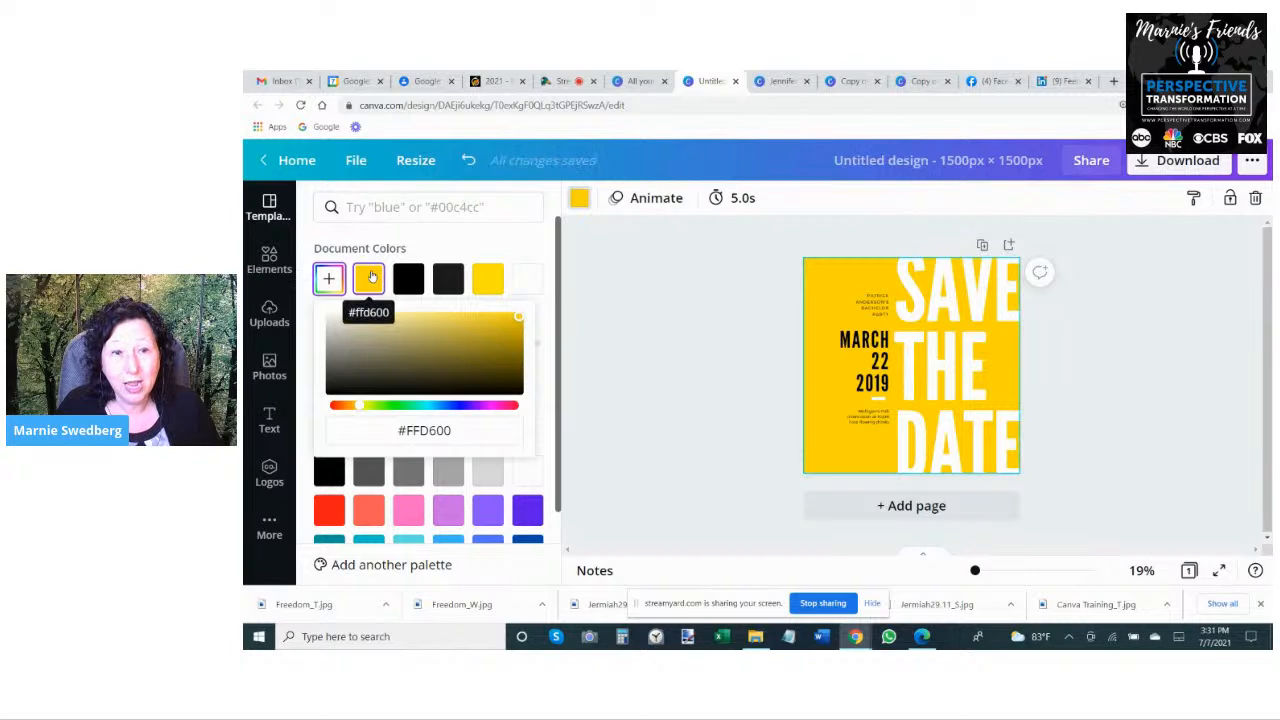
{"action": "left_click", "coordinate": [371, 276]}
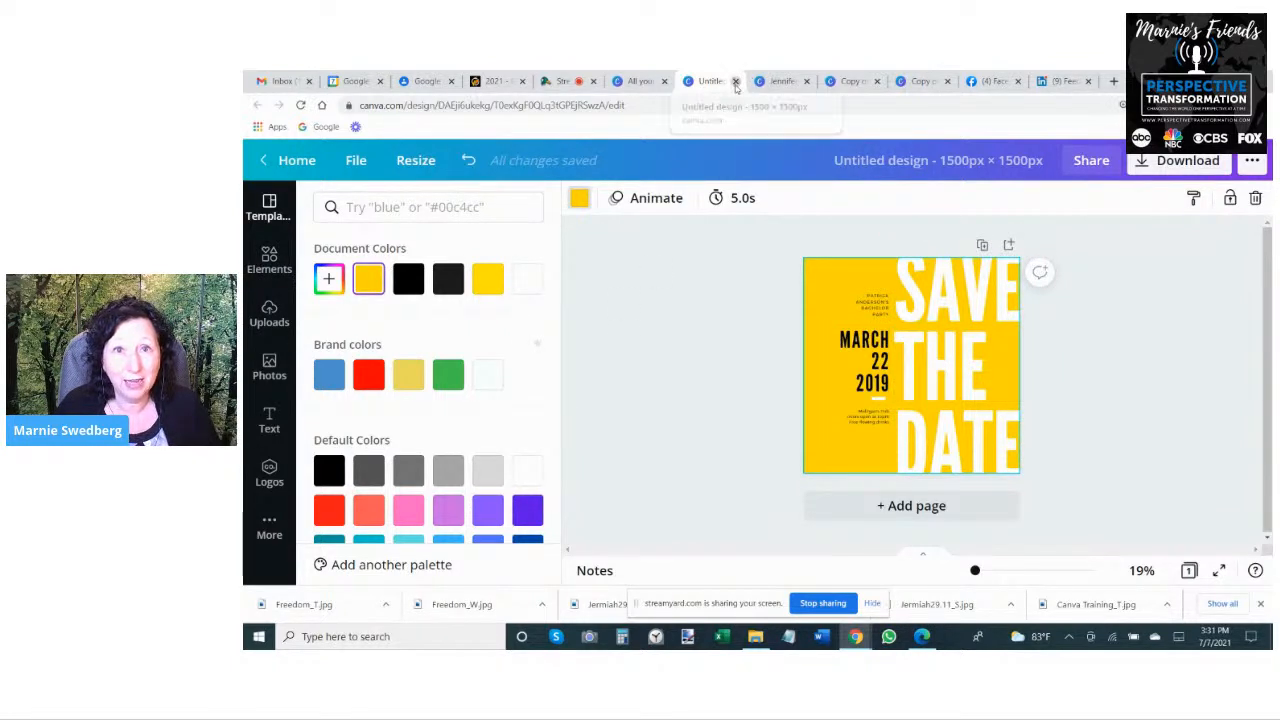
- Create another blank 1500 × 1500 px design and browse the suggested categories in the photo library
{"action": "left_click", "coordinate": [660, 84]}
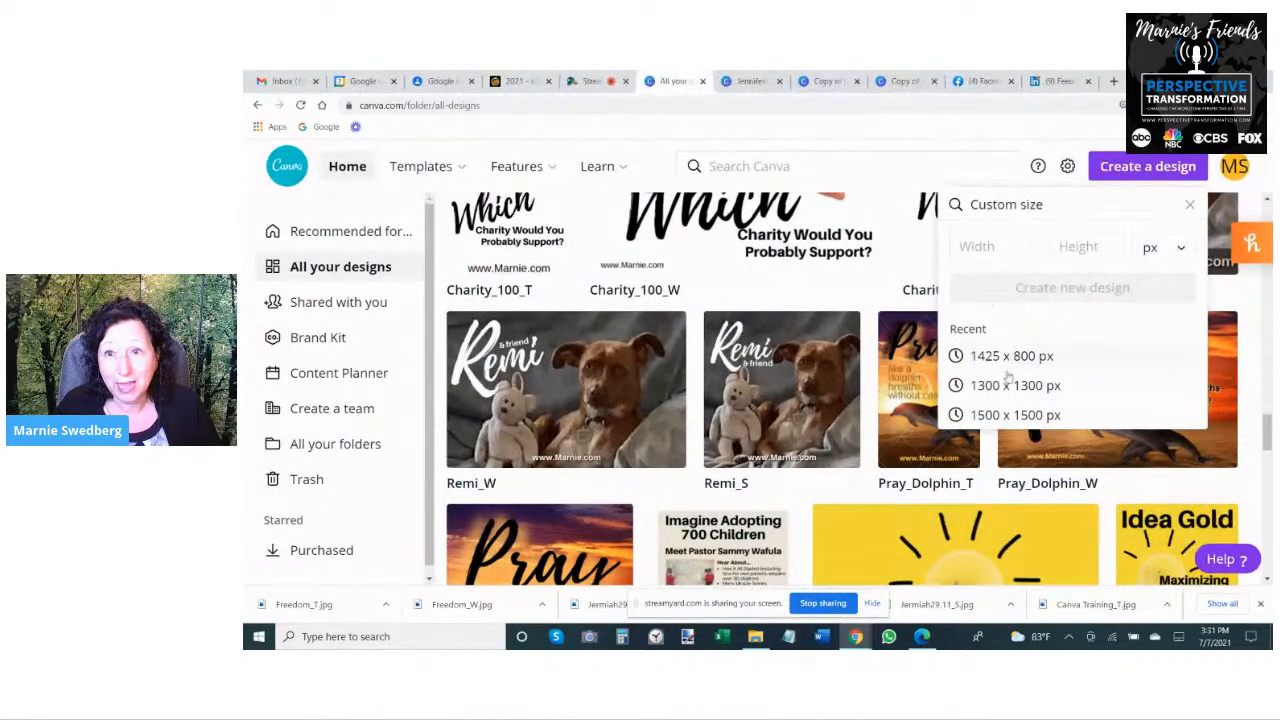
{"action": "left_click", "coordinate": [1016, 414]}
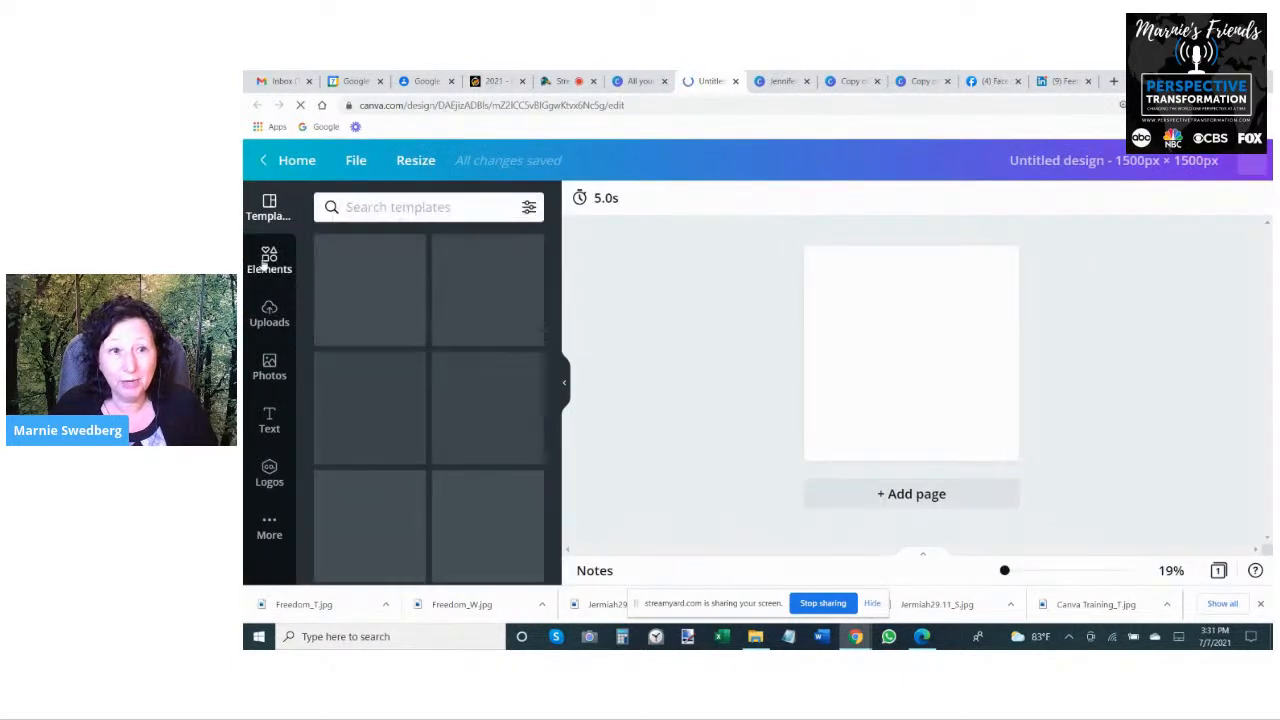
{"action": "left_click", "coordinate": [269, 368]}
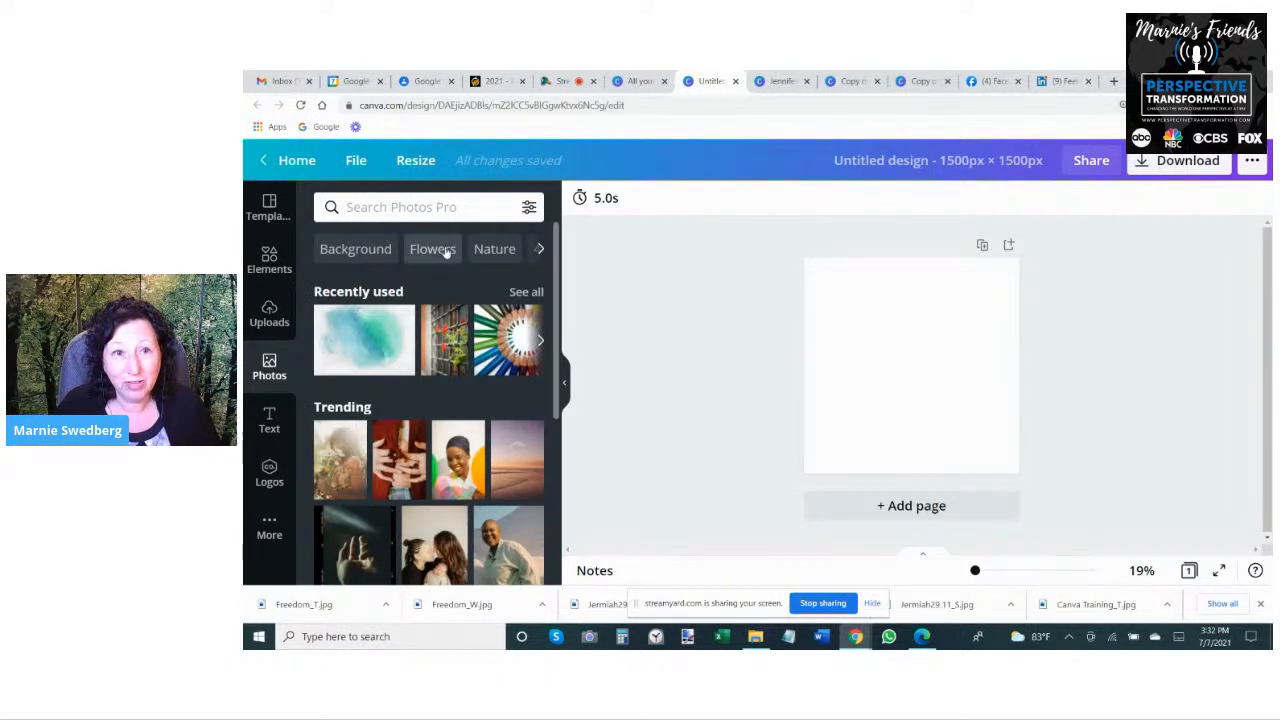
{"action": "left_click", "coordinate": [539, 249]}
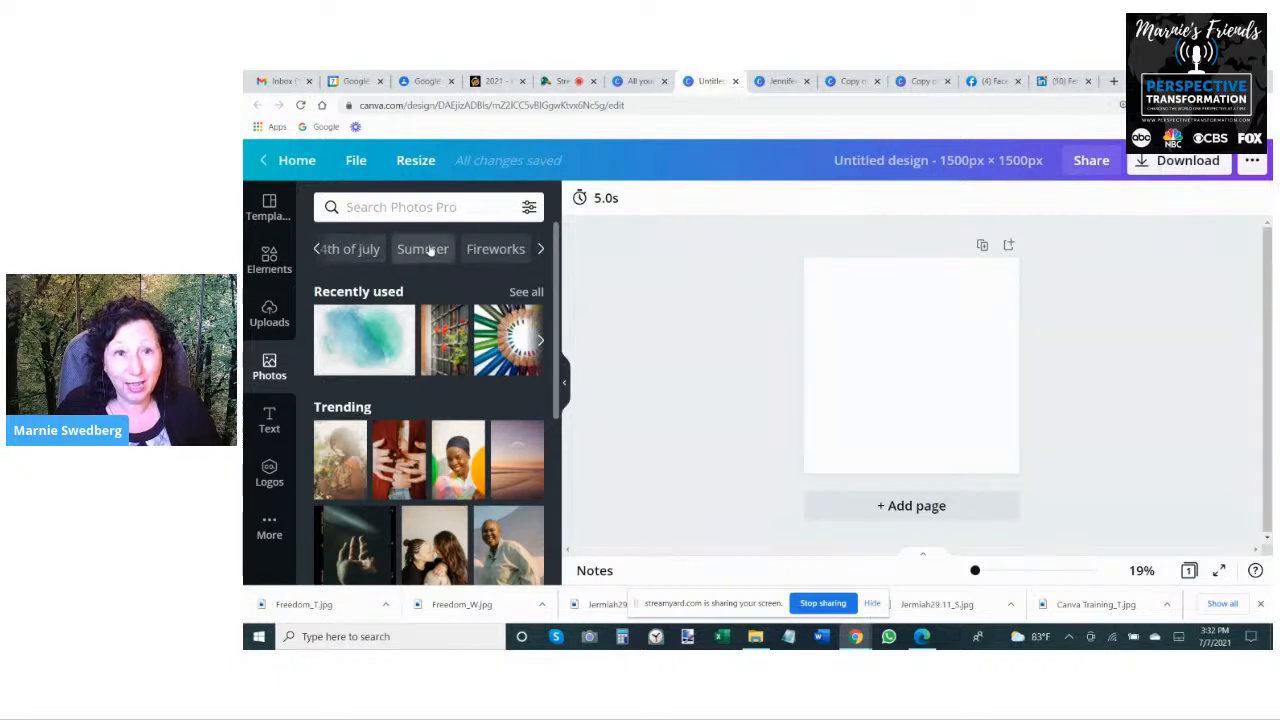
{"action": "left_click", "coordinate": [541, 250]}
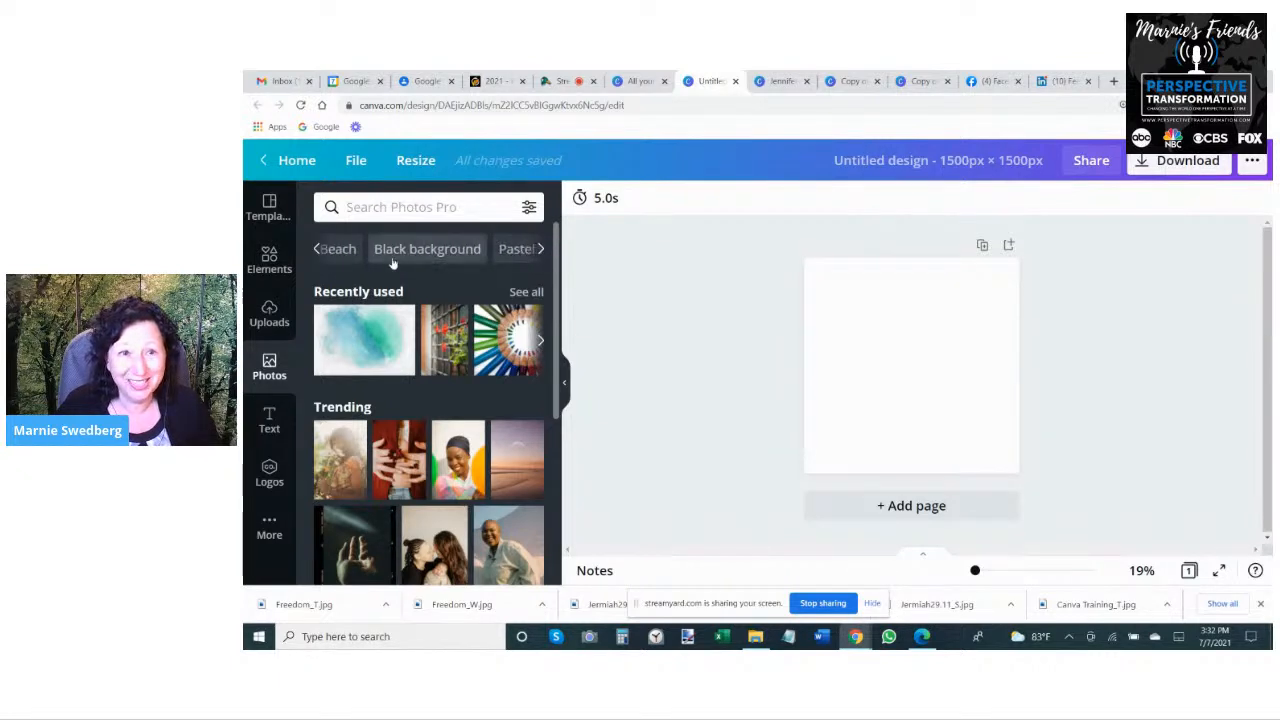
- Search the photo library for "sunset beach"
{"action": "left_click", "coordinate": [395, 205]}
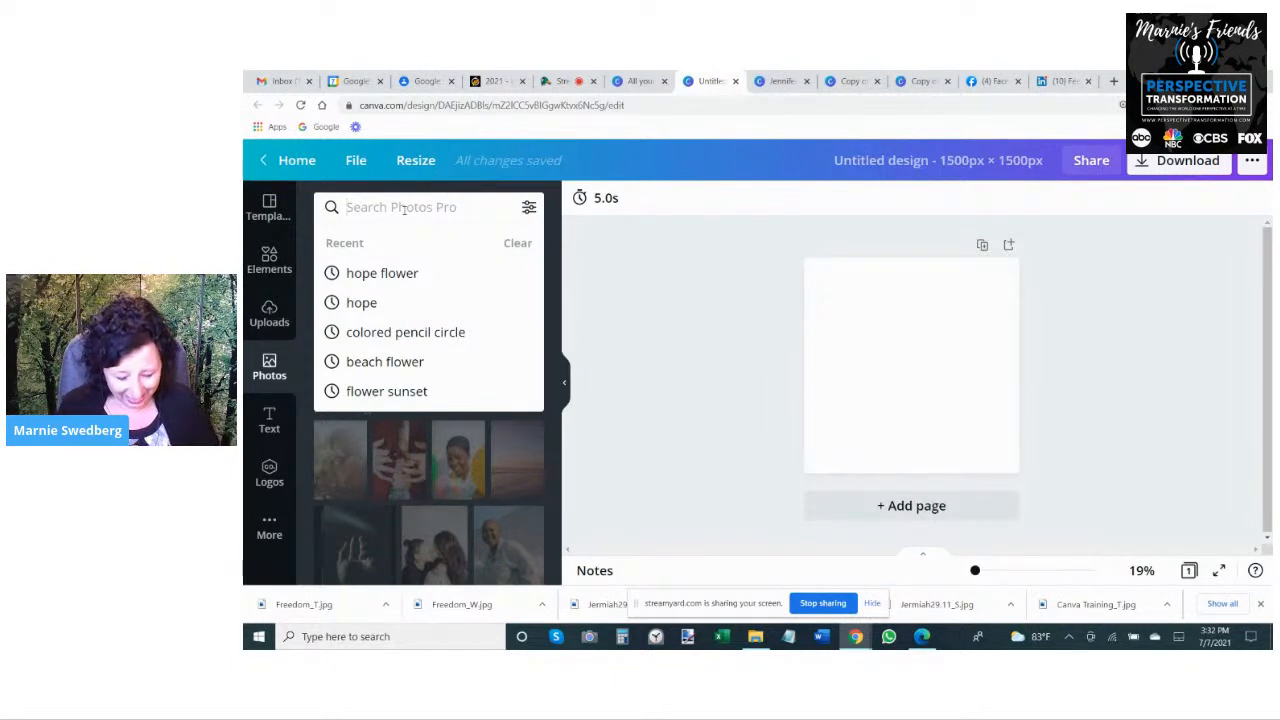
{"action": "type", "text": "sunset"}
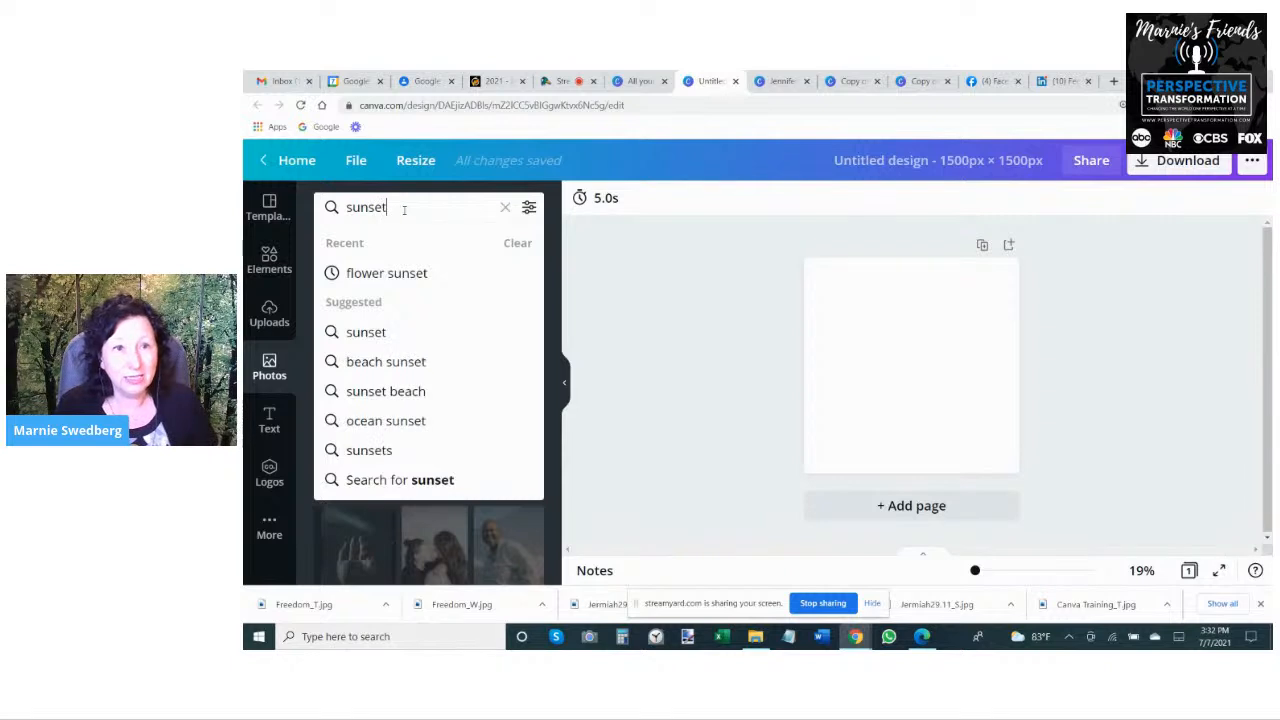
{"action": "type", "text": " beach"}
{"action": "key", "text": "Return"}
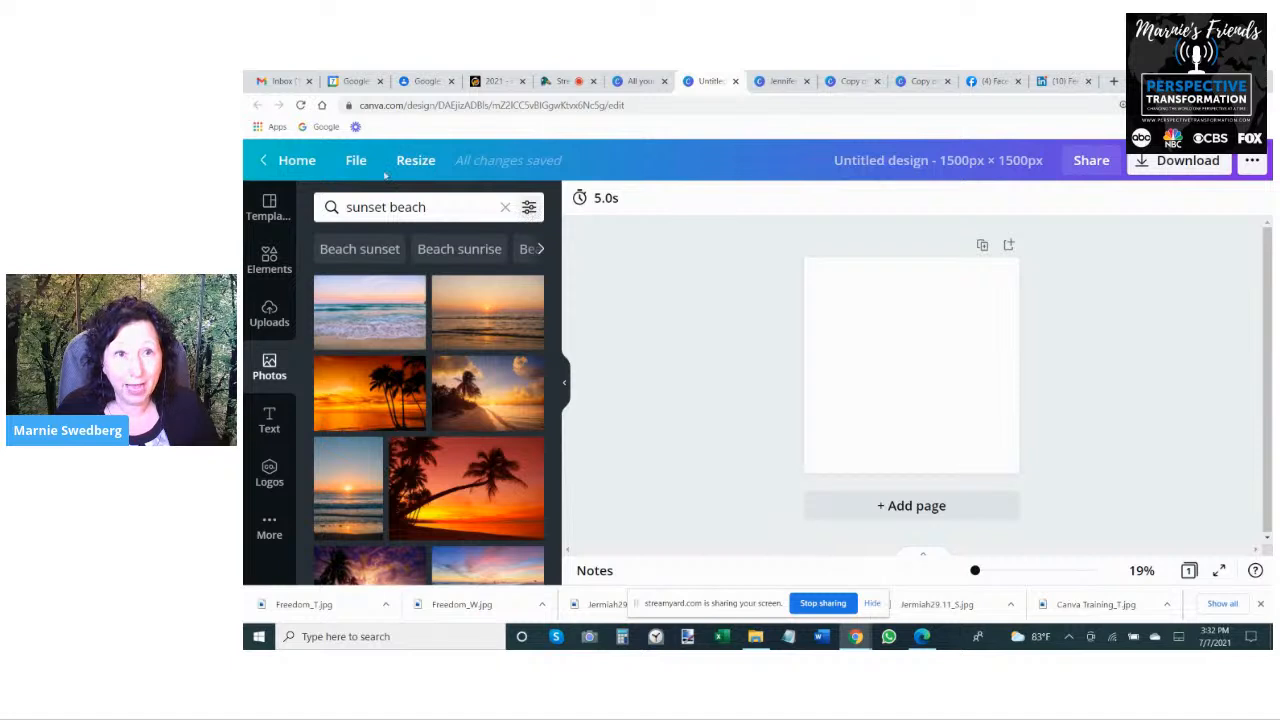
- Filter the sunset beach photos by price to Free only
{"action": "left_click", "coordinate": [528, 207]}
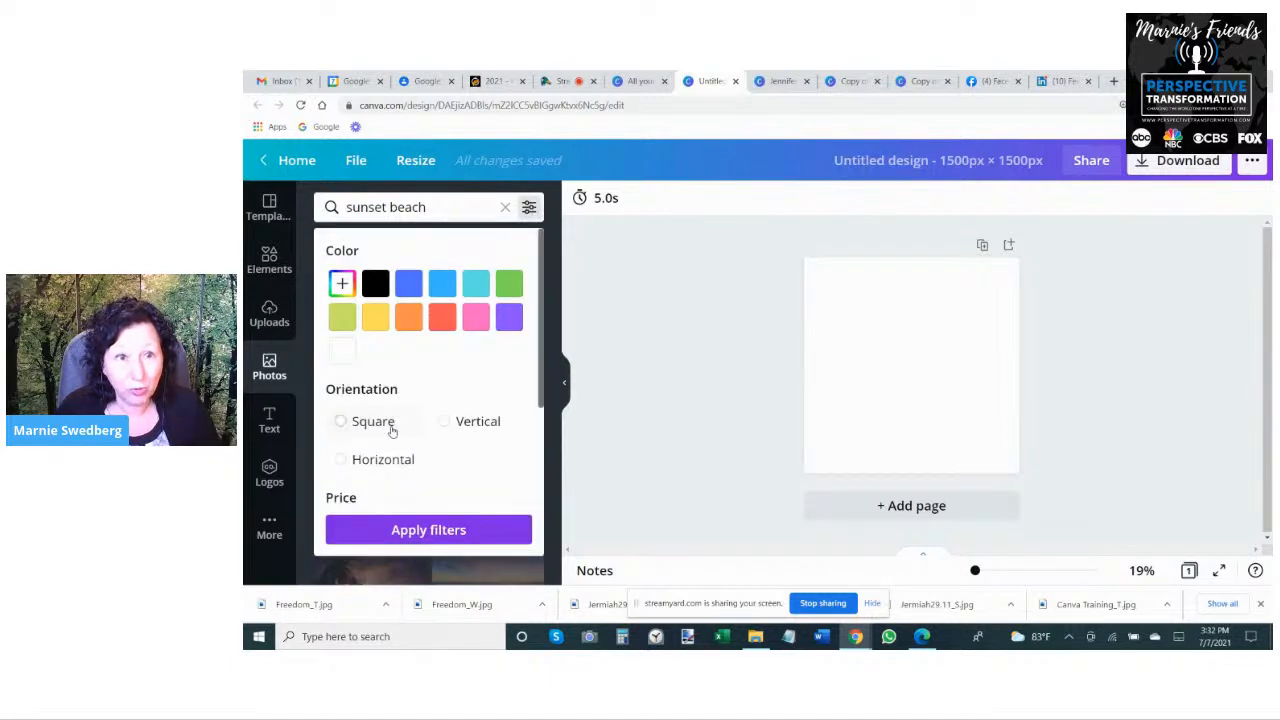
{"action": "scroll", "coordinate": [400, 410], "scroll_direction": "down", "scroll_amount": 1}
{"action": "scroll", "coordinate": [404, 399], "scroll_direction": "down", "scroll_amount": 1}
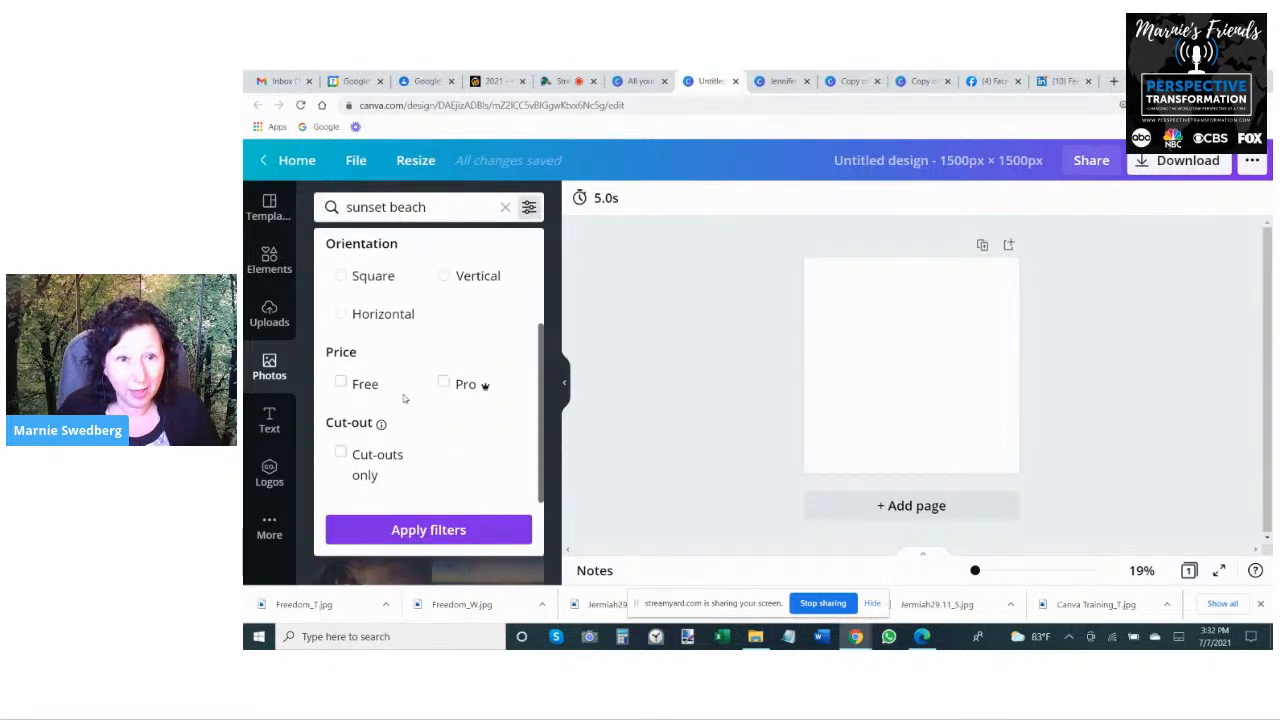
{"action": "left_click", "coordinate": [341, 384]}
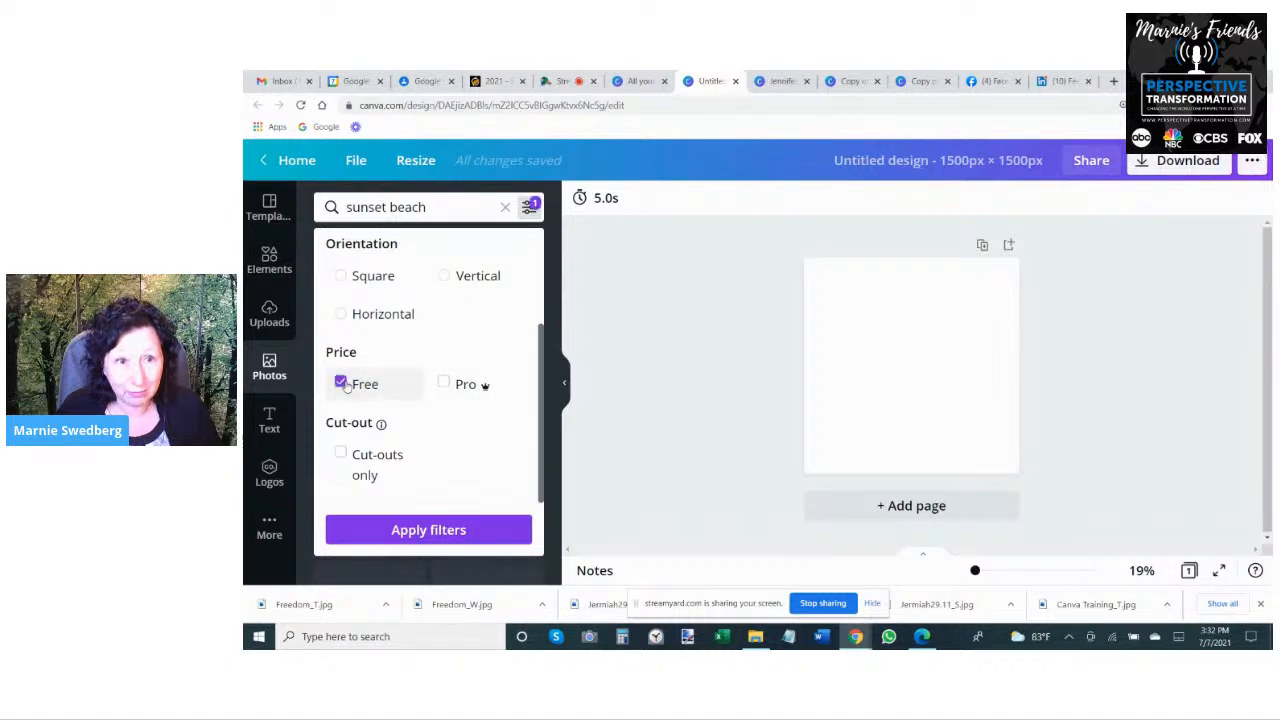
{"action": "left_click", "coordinate": [428, 529]}
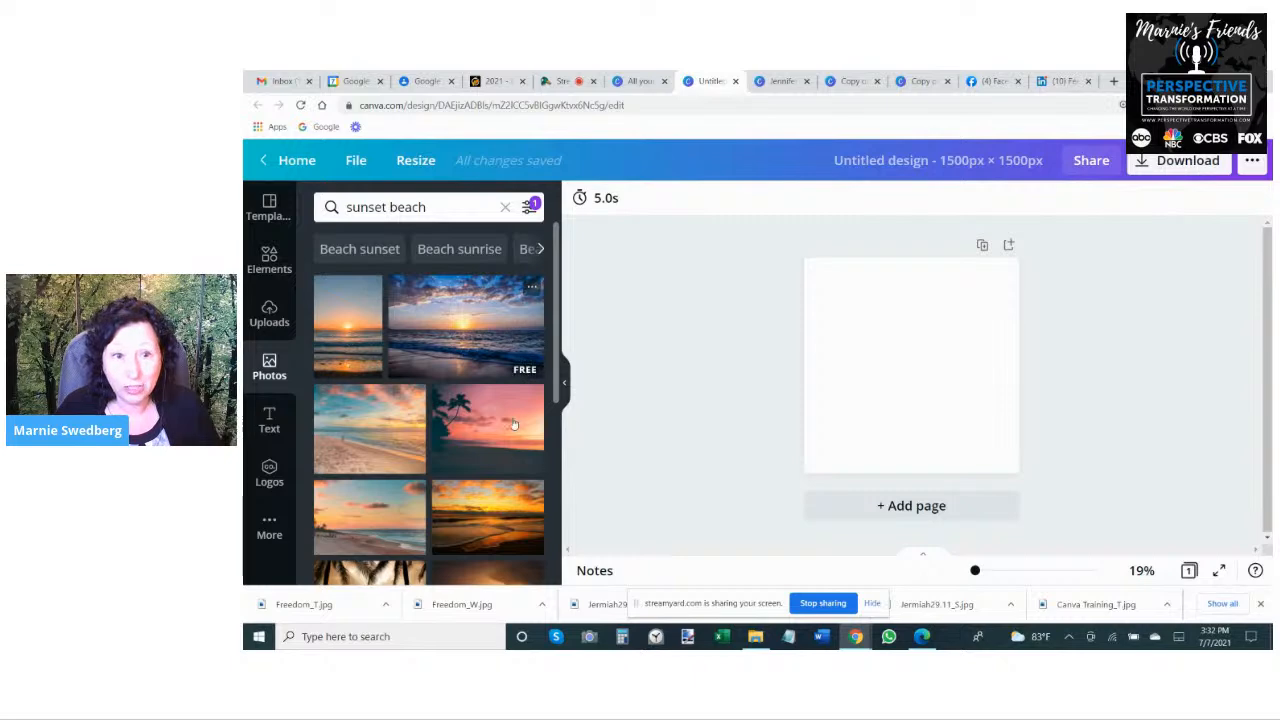
- Place the free pink-and-orange cloudy sunset photo in the blank design and enlarge it beyond the square's edges
{"action": "scroll", "coordinate": [474, 505], "scroll_direction": "down", "scroll_amount": 1}
{"action": "scroll", "coordinate": [474, 505], "scroll_direction": "down", "scroll_amount": 6}
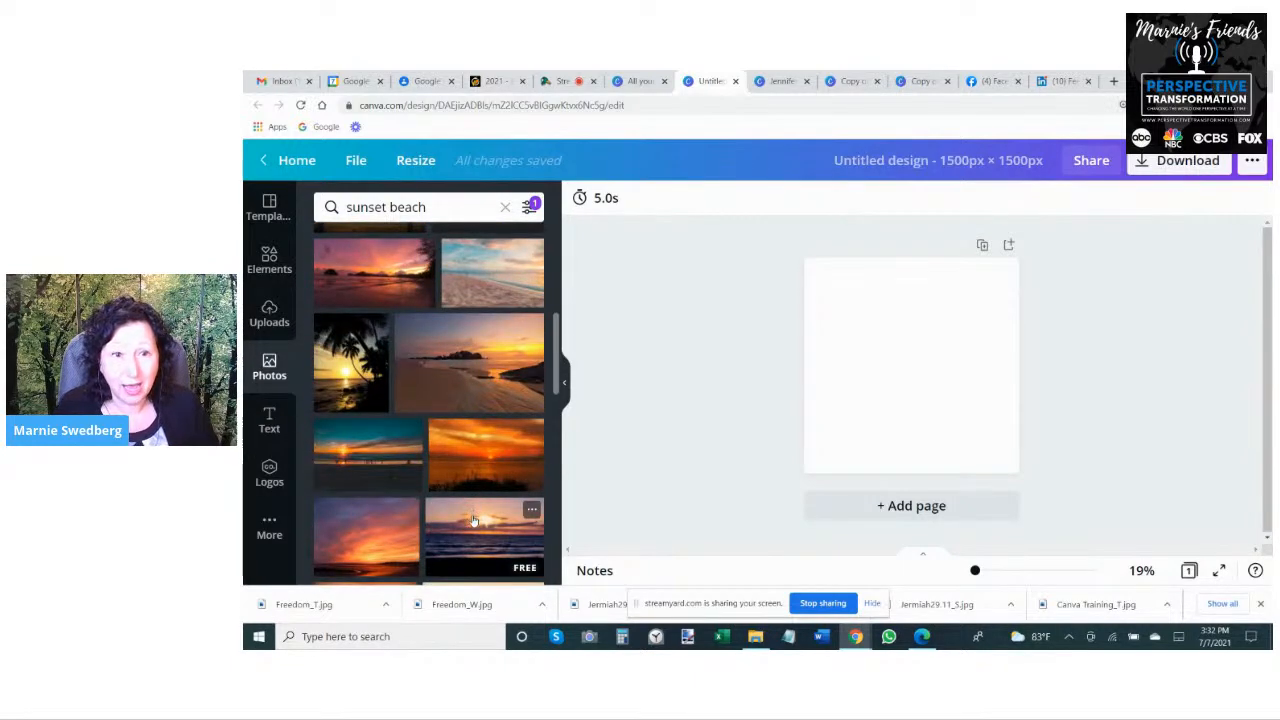
{"action": "scroll", "coordinate": [474, 520], "scroll_direction": "down", "scroll_amount": 3}
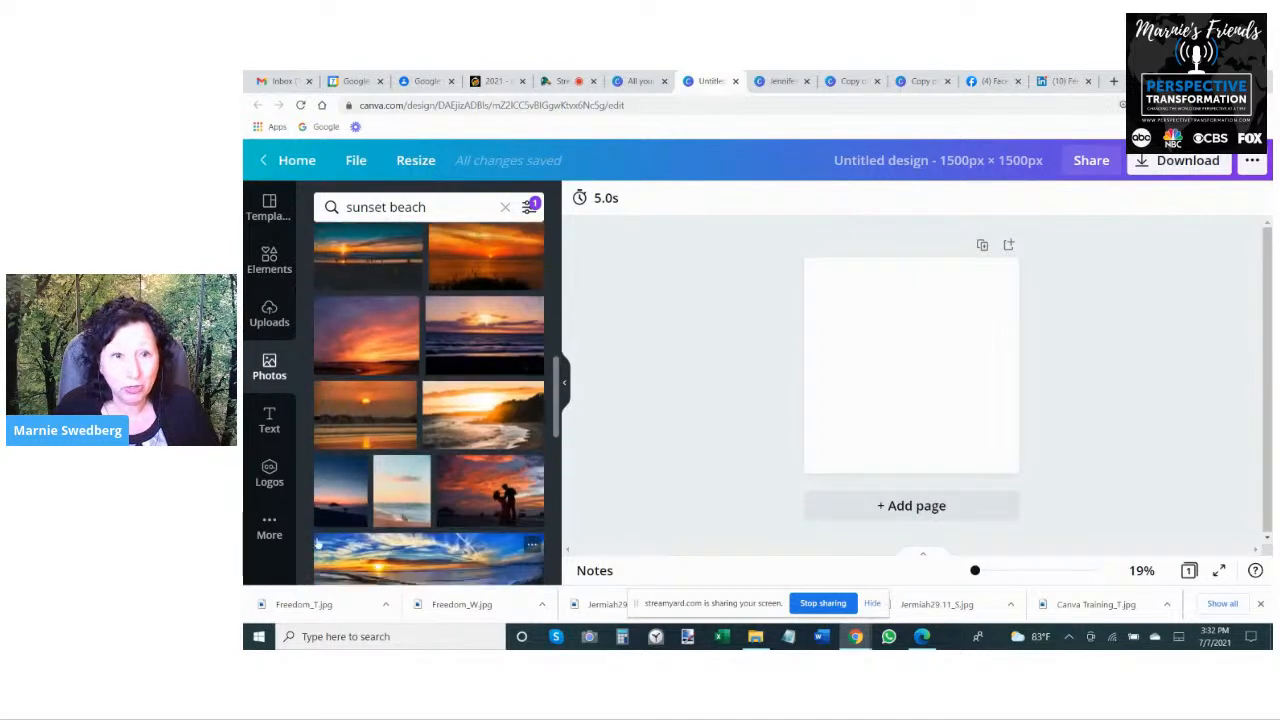
{"action": "left_click", "coordinate": [360, 337]}
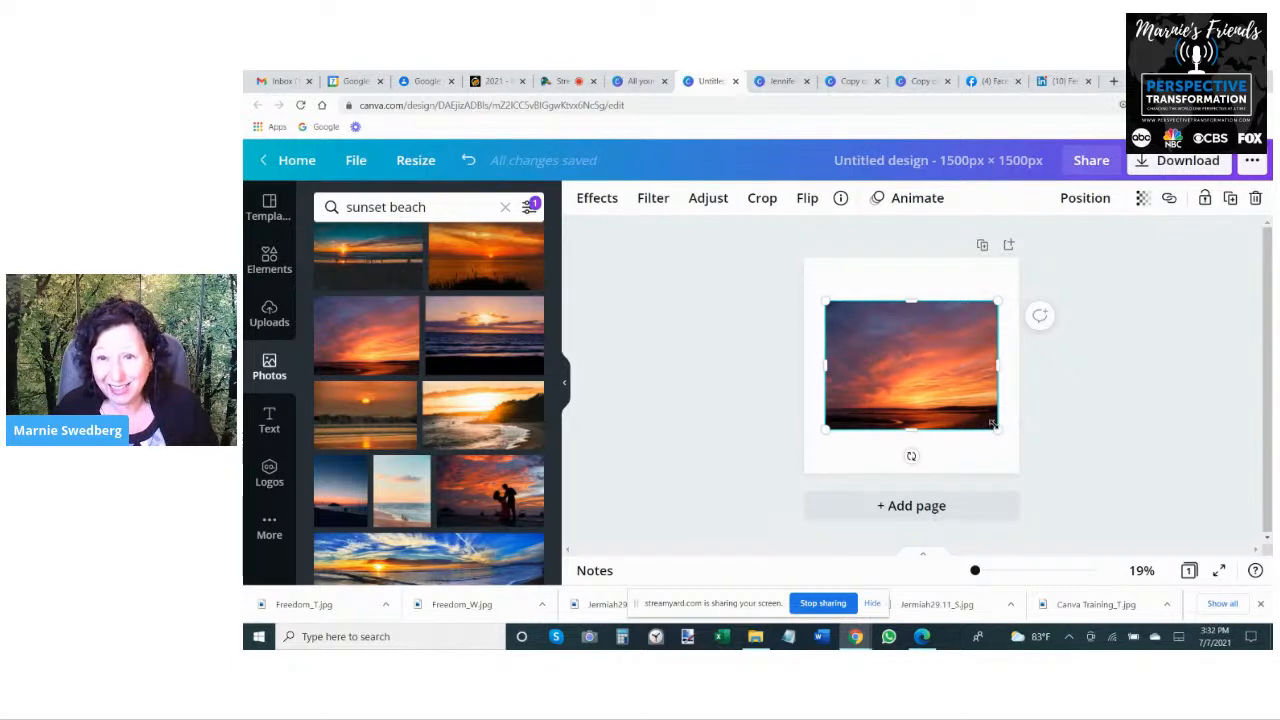
{"action": "left_click_drag", "start_coordinate": [1000, 428], "coordinate": [1140, 471]}
{"action": "left_click_drag", "start_coordinate": [917, 357], "coordinate": [846, 290]}
{"action": "left_click_drag", "start_coordinate": [973, 427], "coordinate": [1000, 451]}
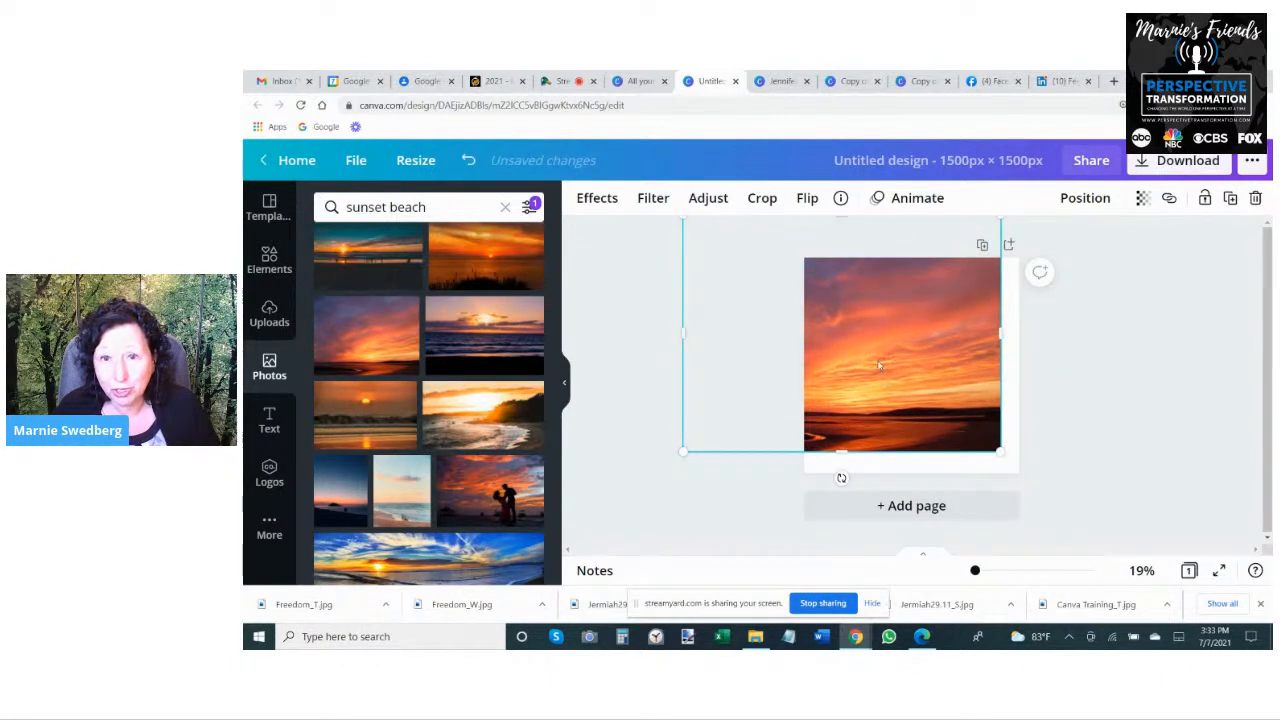
- Enlarge and reposition the cloudy sunset photo so it fills the square, and delete it from the design
{"action": "left_click_drag", "start_coordinate": [879, 366], "coordinate": [937, 392]}
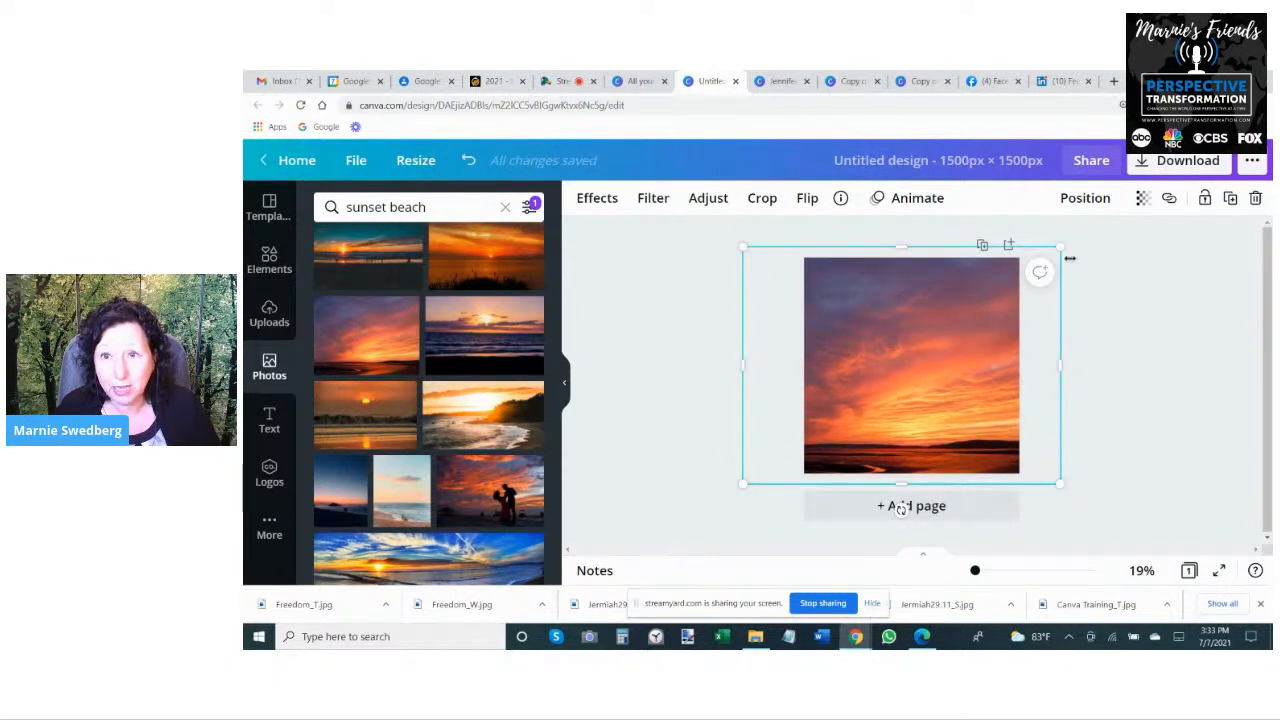
{"action": "left_click_drag", "start_coordinate": [1062, 248], "coordinate": [1146, 216]}
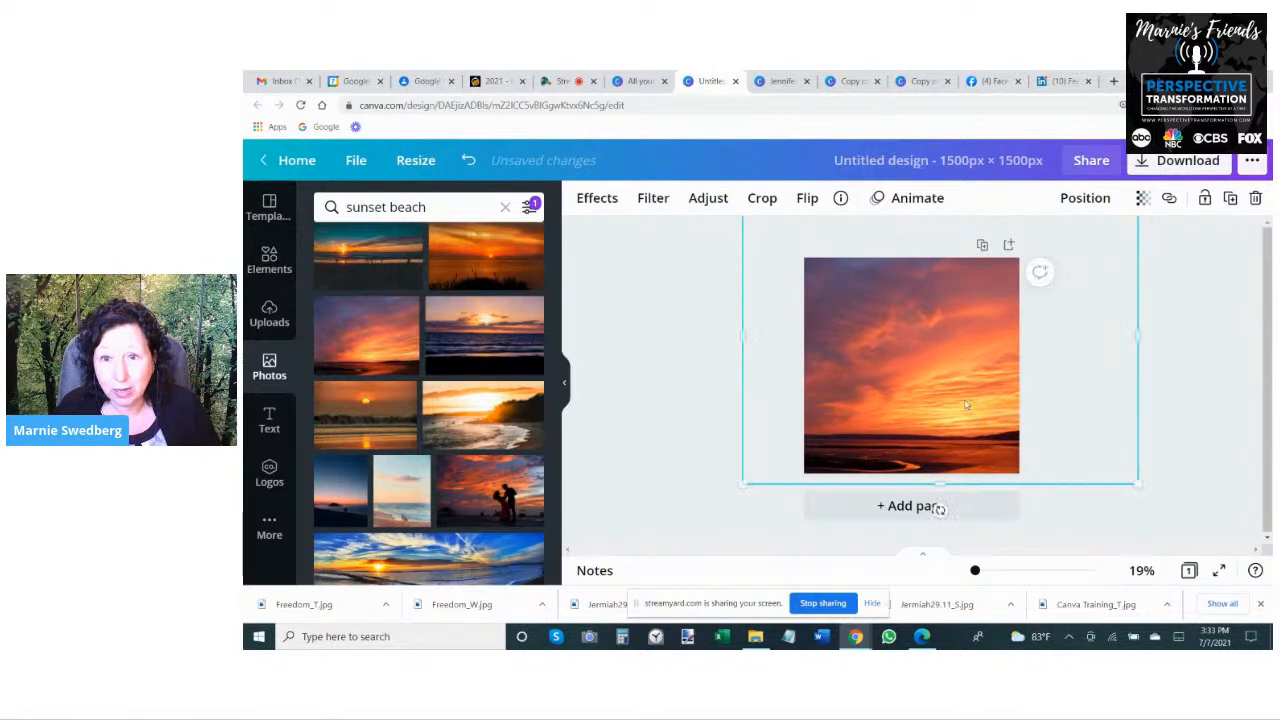
{"action": "left_click_drag", "start_coordinate": [970, 422], "coordinate": [920, 395]}
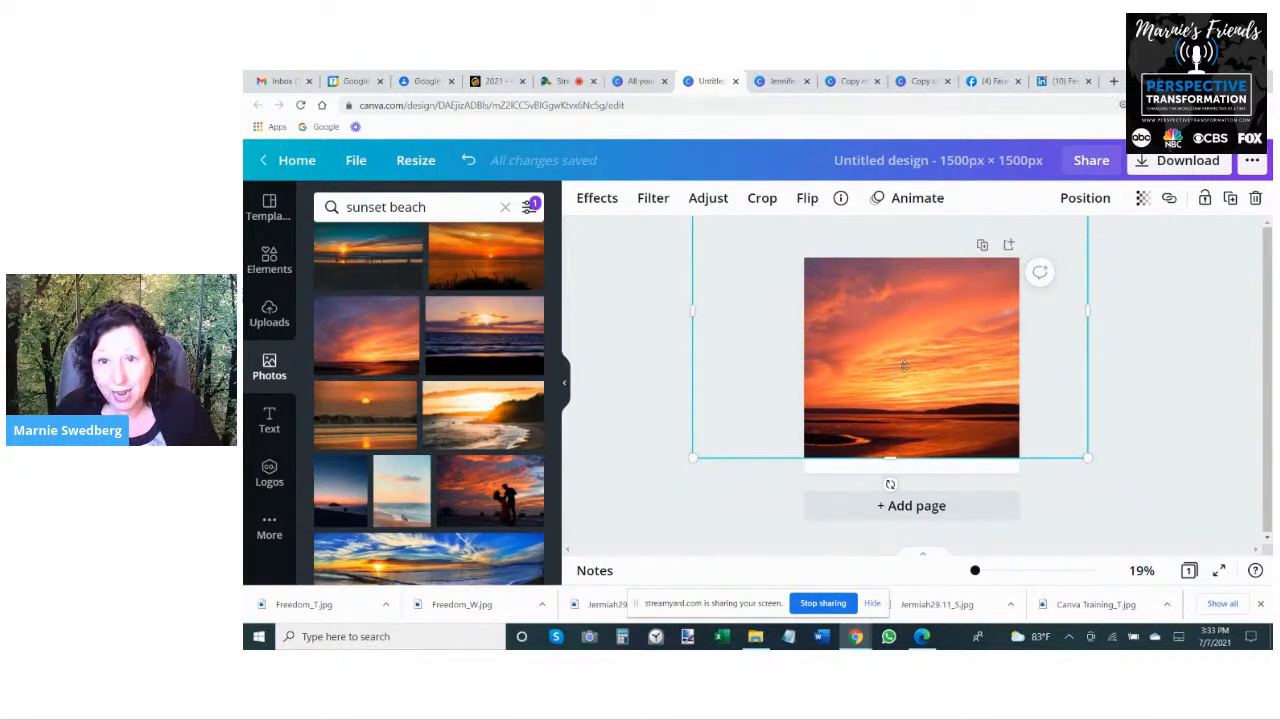
{"action": "left_click_drag", "start_coordinate": [903, 366], "coordinate": [912, 372]}
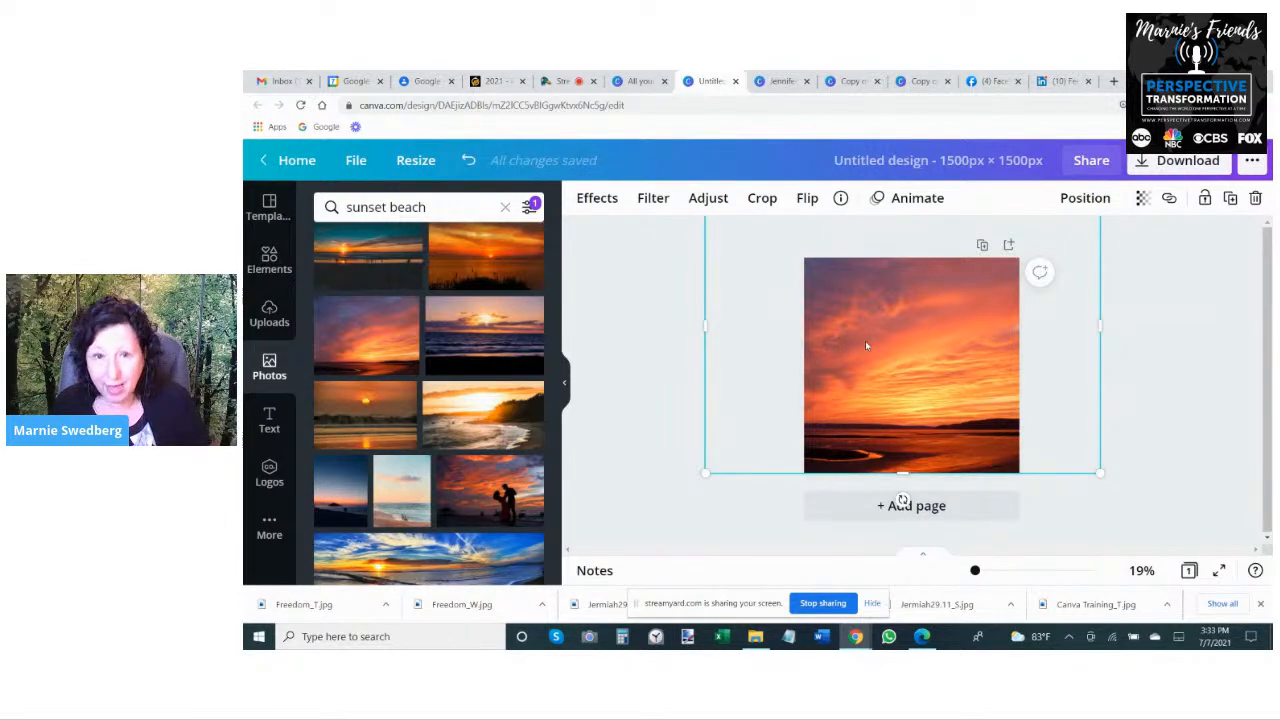
{"action": "key", "text": "Delete"}
- Place the free ocean sunset photo with the dark foreground in the design and enlarge it to cover the whole square
{"action": "left_click", "coordinate": [440, 355]}
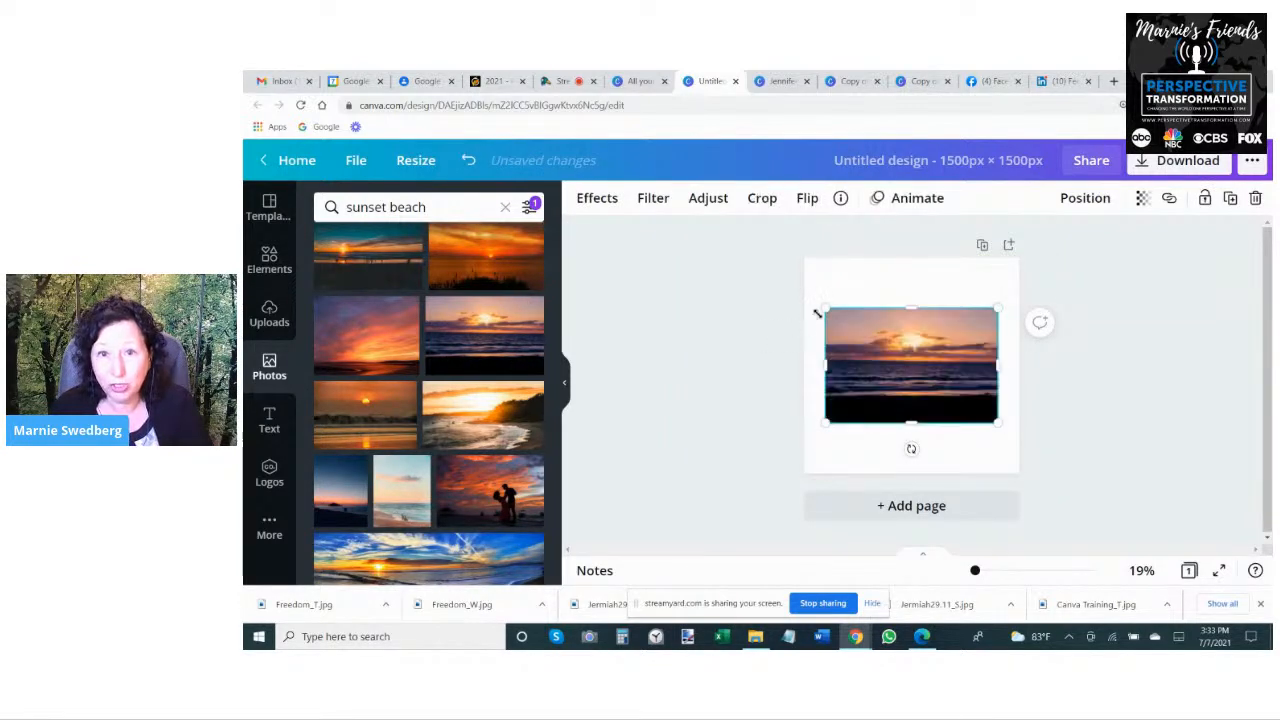
{"action": "left_click_drag", "start_coordinate": [817, 313], "coordinate": [652, 220]}
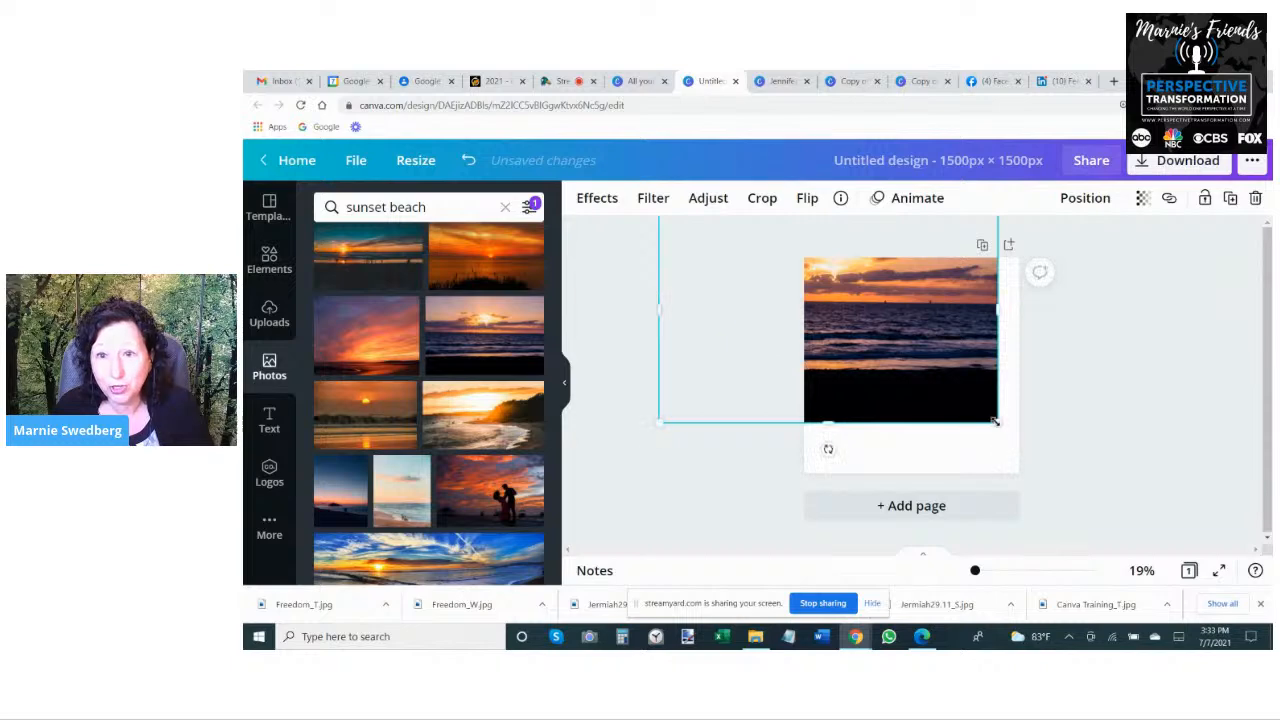
{"action": "left_click_drag", "start_coordinate": [995, 421], "coordinate": [1165, 535]}
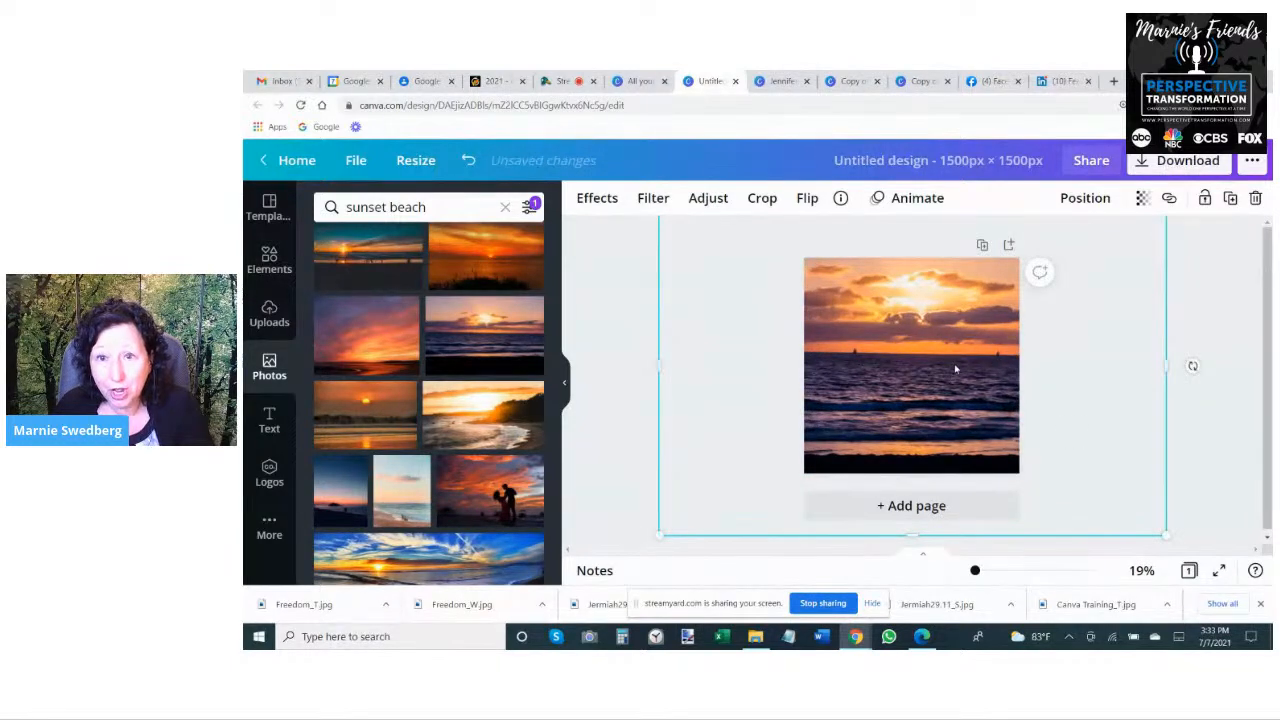
- Enlarge the ocean photo further and shift it so the sunlit clouds, the horizon and the sailboat fall within the square
{"action": "left_click_drag", "start_coordinate": [955, 370], "coordinate": [920, 401]}
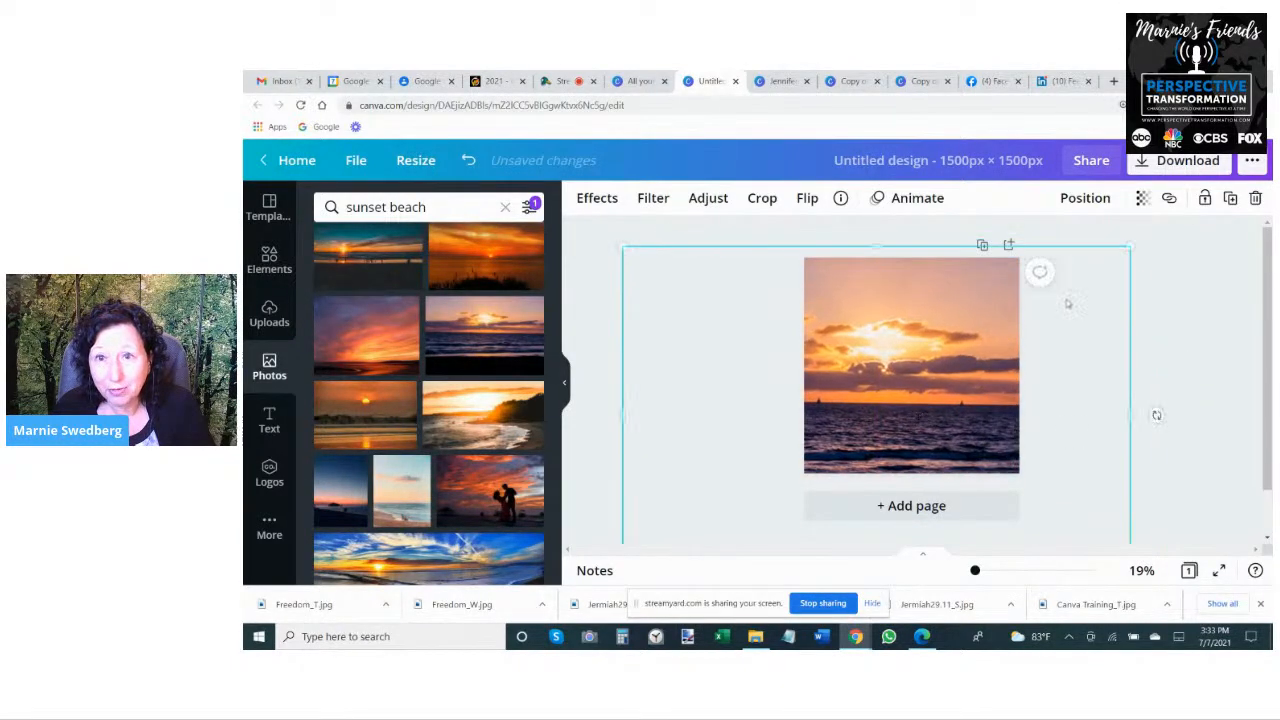
{"action": "left_click_drag", "start_coordinate": [1132, 245], "coordinate": [1262, 134]}
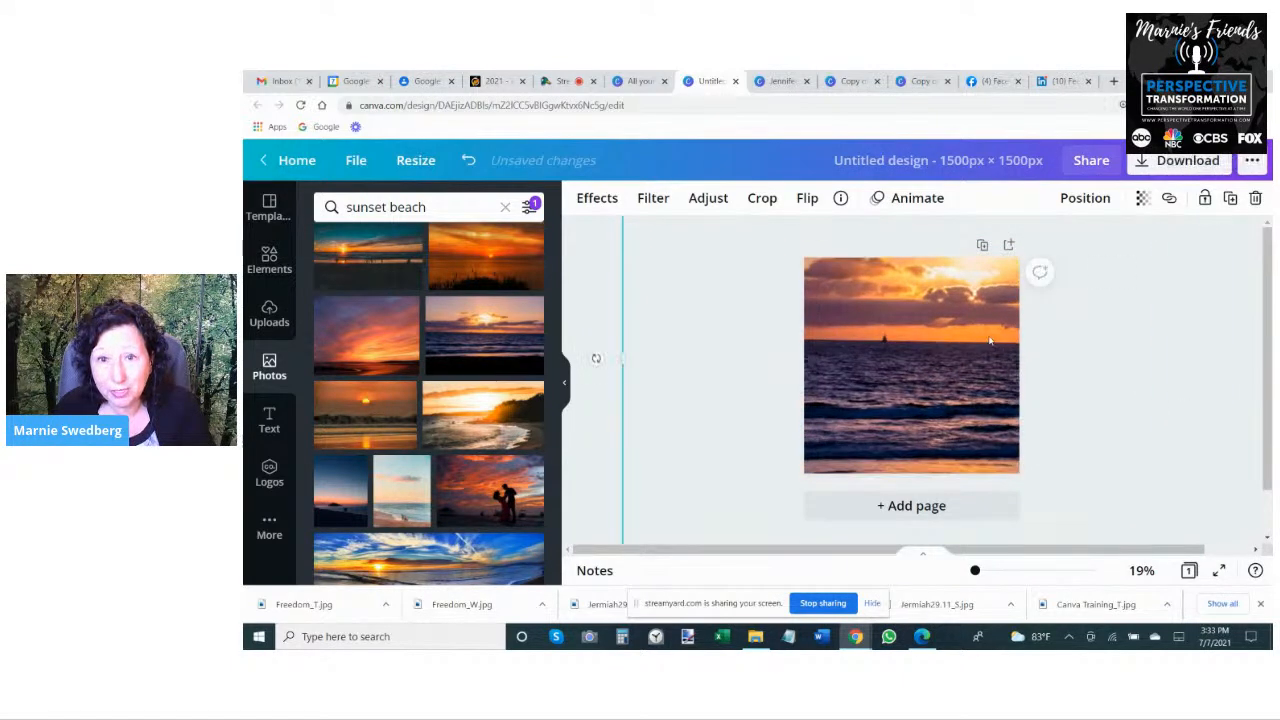
{"action": "left_click_drag", "start_coordinate": [923, 369], "coordinate": [881, 408]}
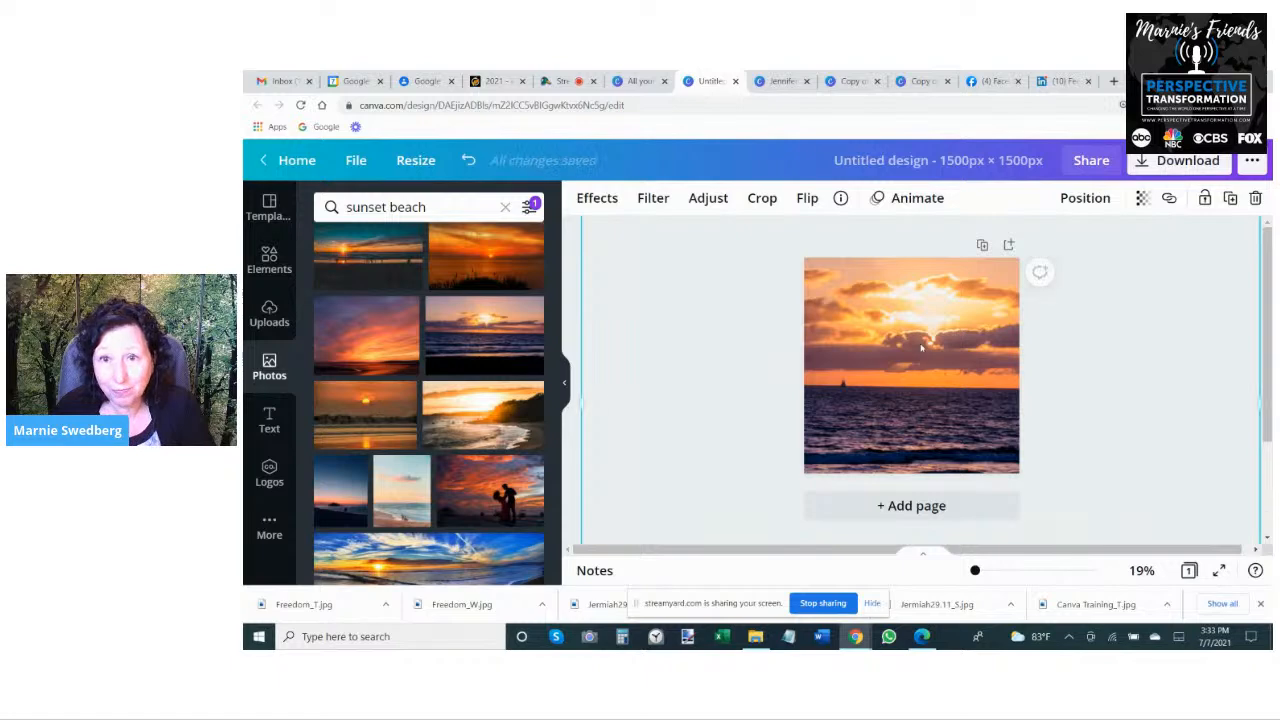
- Add a heading over the sunlit clouds, enlarge it to size 118, and clear its placeholder text
{"action": "left_click", "coordinate": [269, 420]}
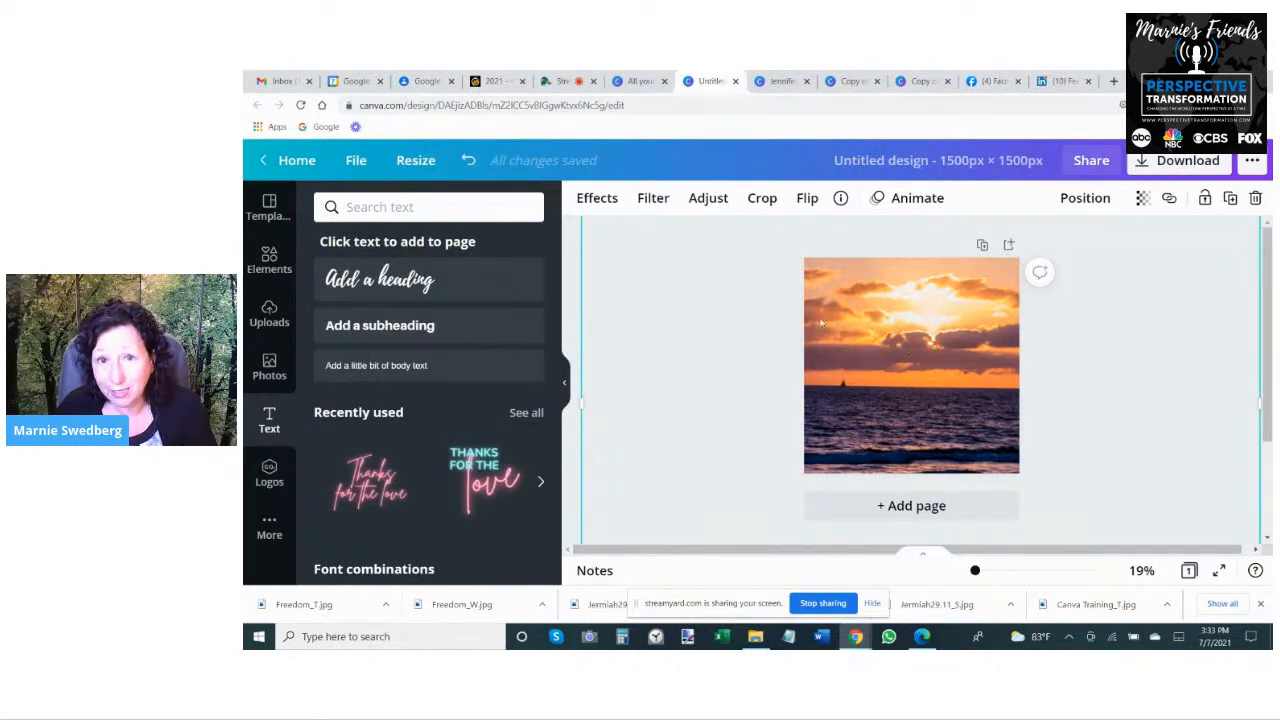
{"action": "left_click", "coordinate": [386, 284]}
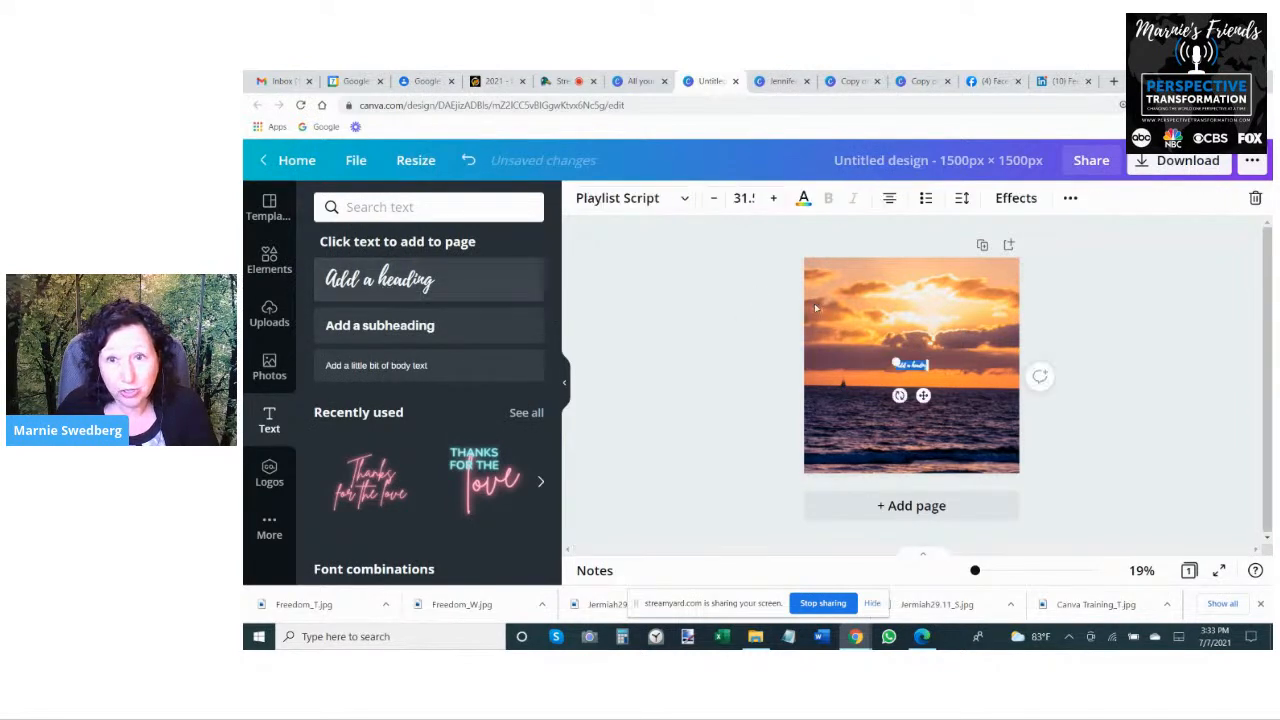
{"action": "left_click_drag", "start_coordinate": [896, 363], "coordinate": [912, 308]}
{"action": "left_click", "coordinate": [1069, 343]}
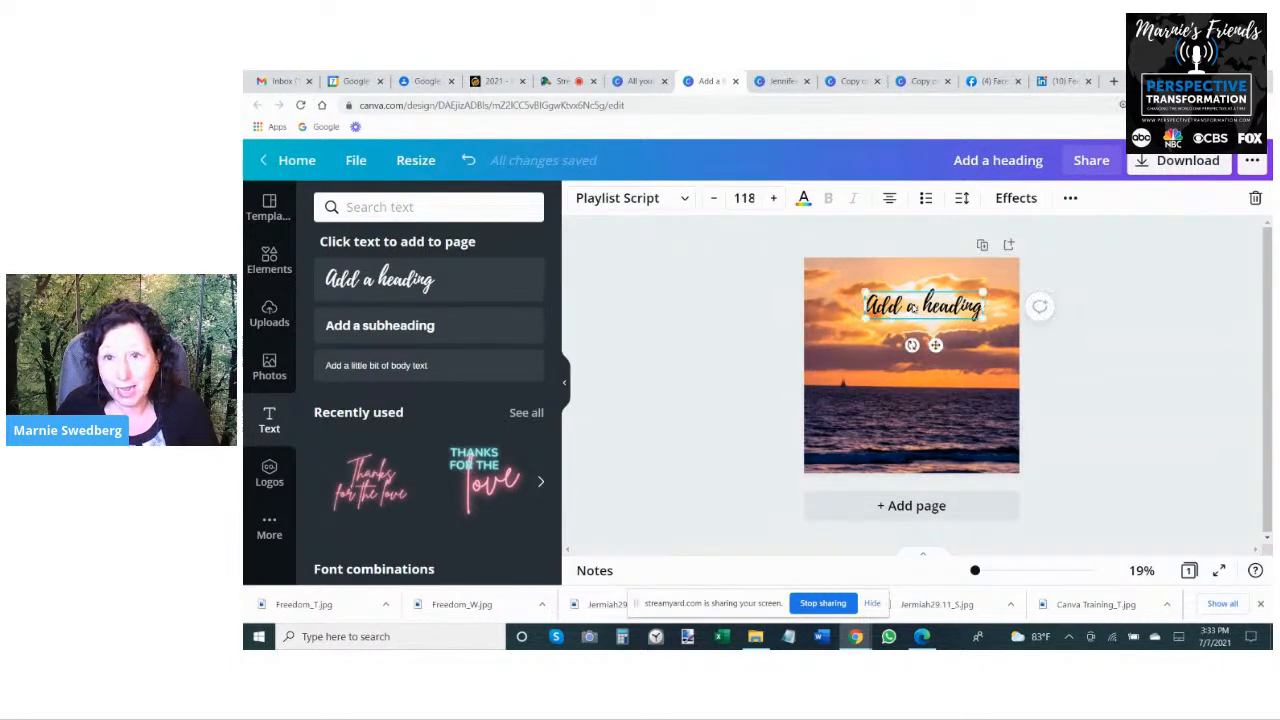
{"action": "double_click", "coordinate": [912, 308]}
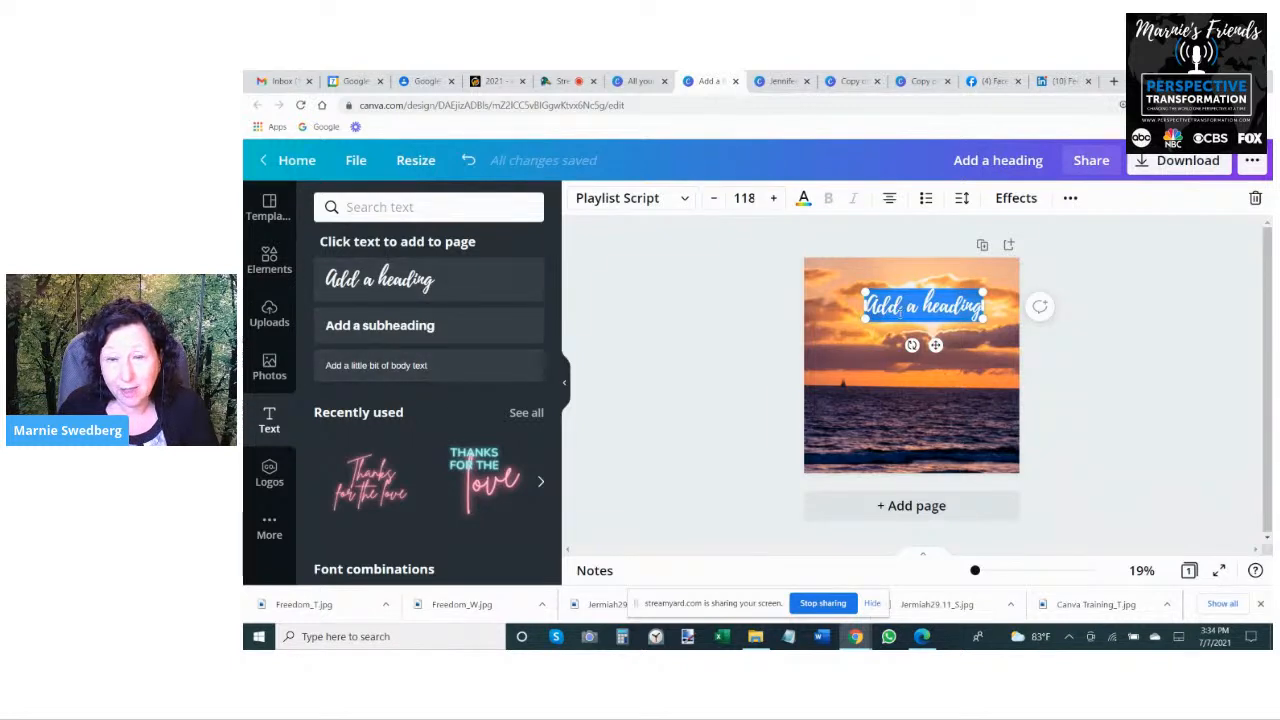
{"action": "key", "text": "BackSpace"}
- Find the free neon "Open 24/7" font combination among the text designs and add it to the sunset square
{"action": "scroll", "coordinate": [478, 380], "scroll_direction": "down", "scroll_amount": 2}
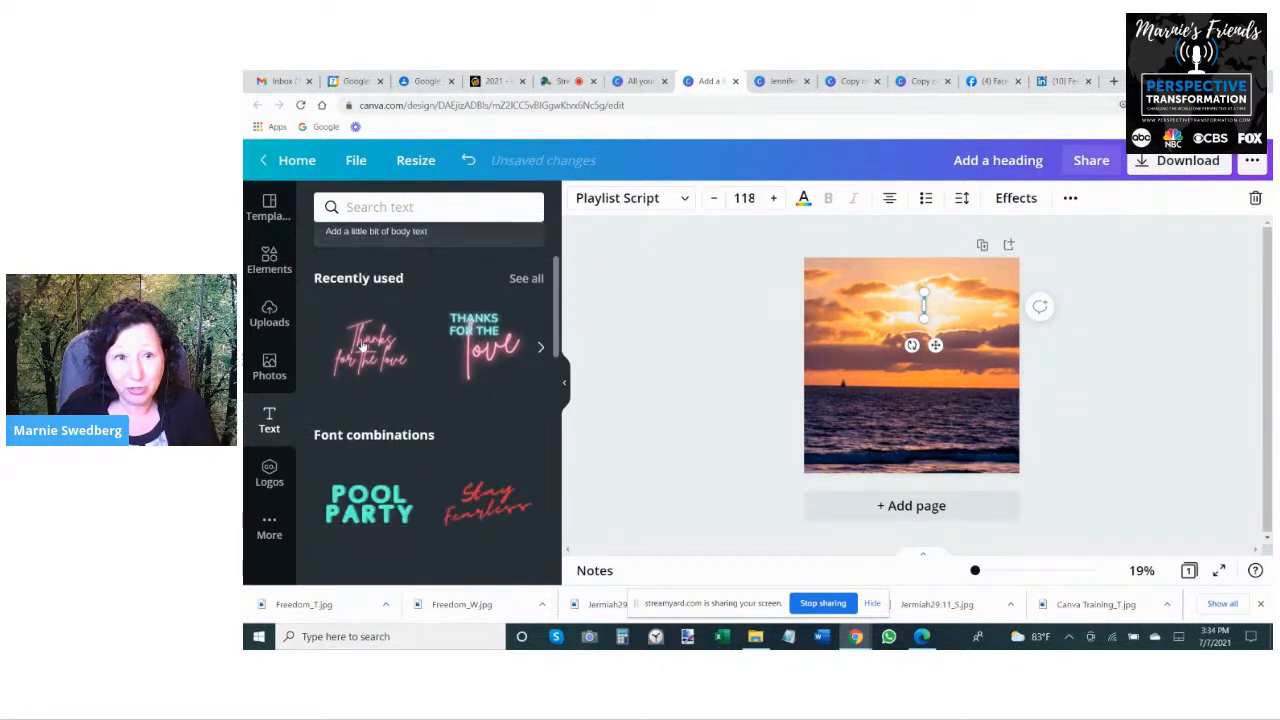
{"action": "scroll", "coordinate": [438, 338], "scroll_direction": "down", "scroll_amount": 4}
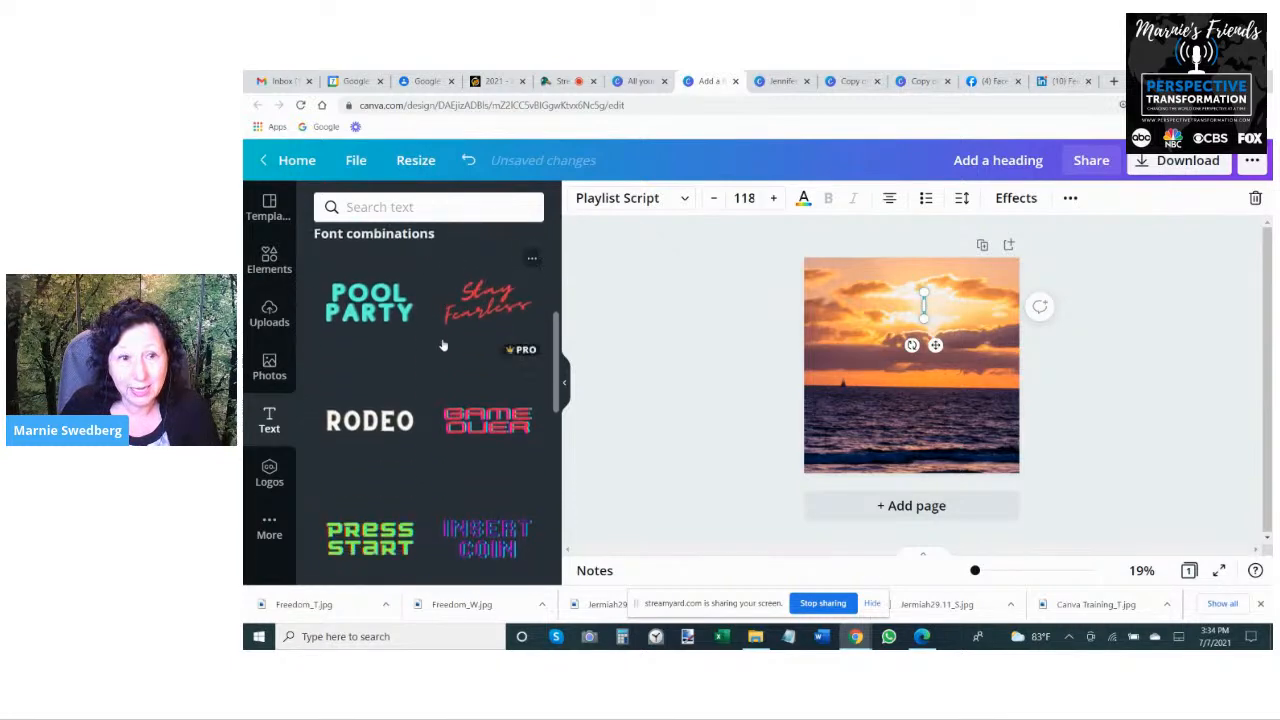
{"action": "scroll", "coordinate": [443, 345], "scroll_direction": "down", "scroll_amount": 6}
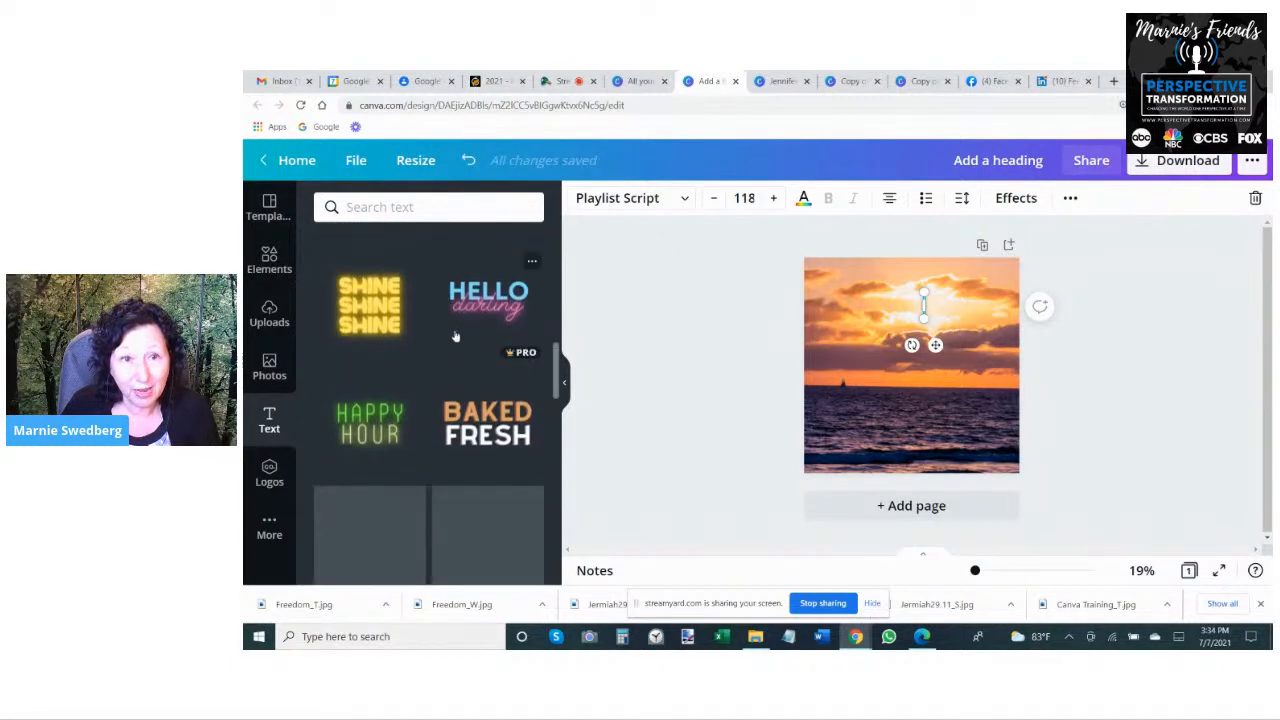
{"action": "scroll", "coordinate": [483, 305], "scroll_direction": "down", "scroll_amount": 6}
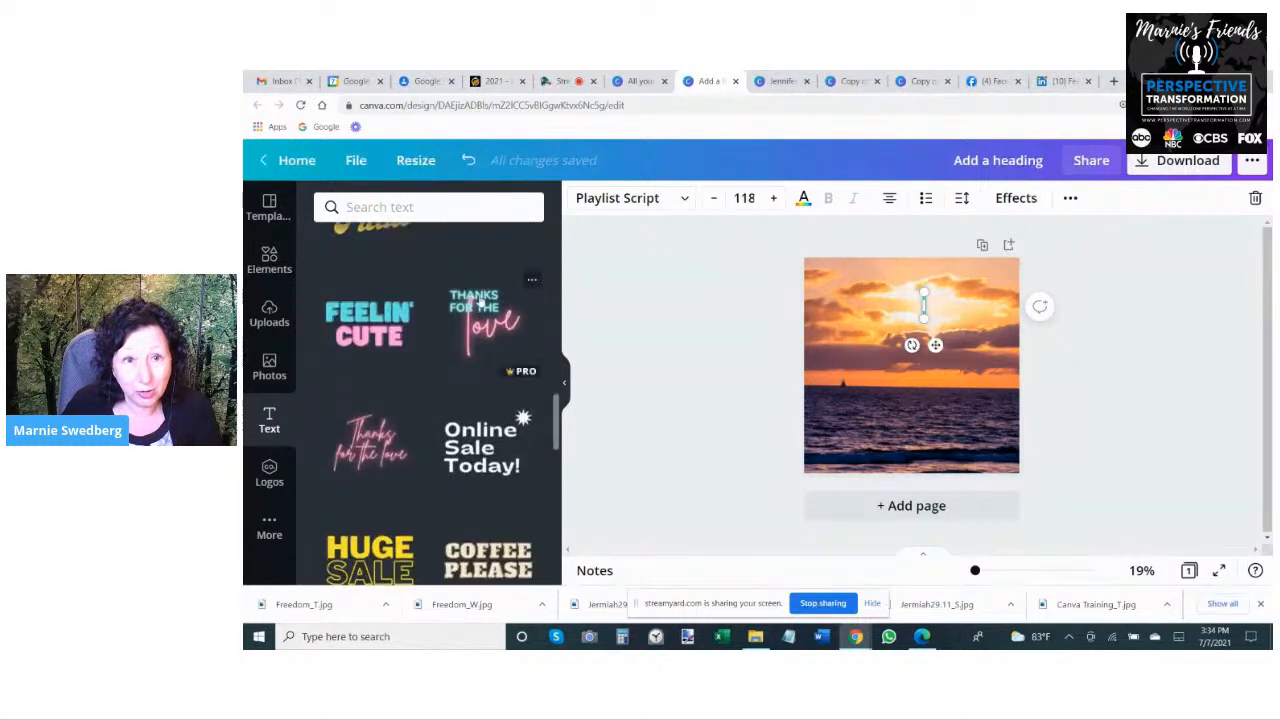
{"action": "scroll", "coordinate": [483, 345], "scroll_direction": "down", "scroll_amount": 5}
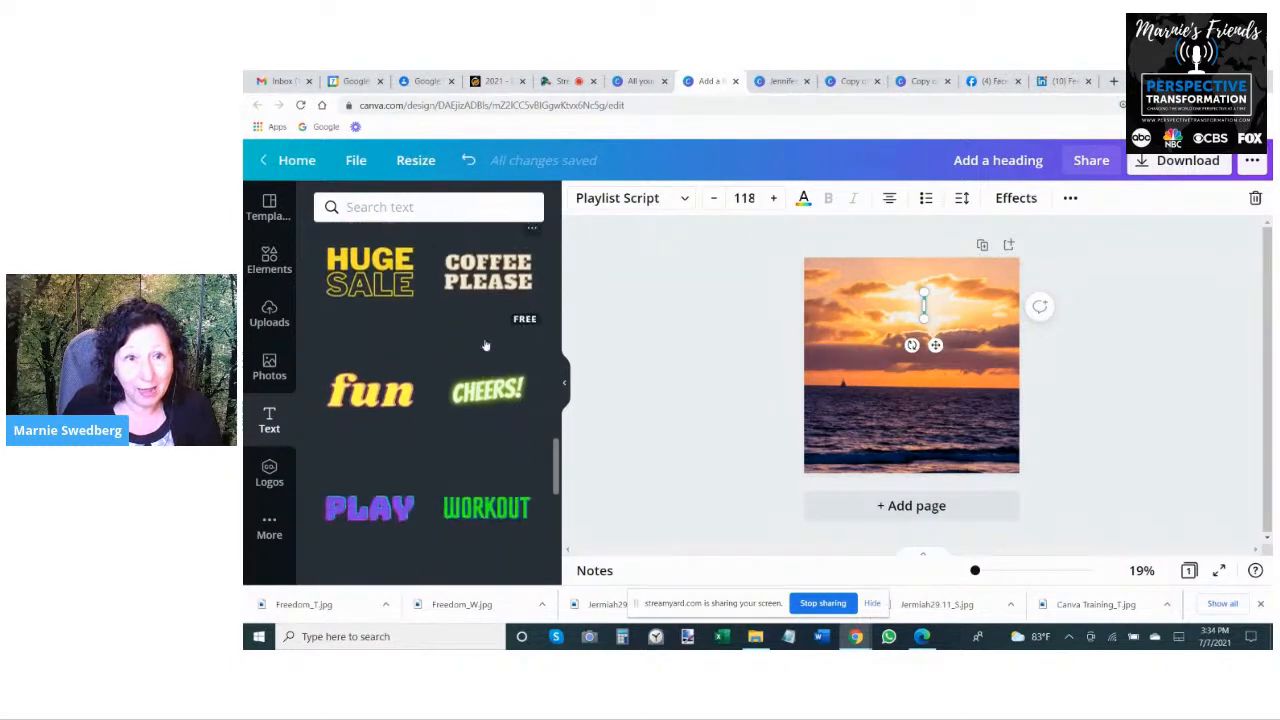
{"action": "scroll", "coordinate": [485, 343], "scroll_direction": "down", "scroll_amount": 8}
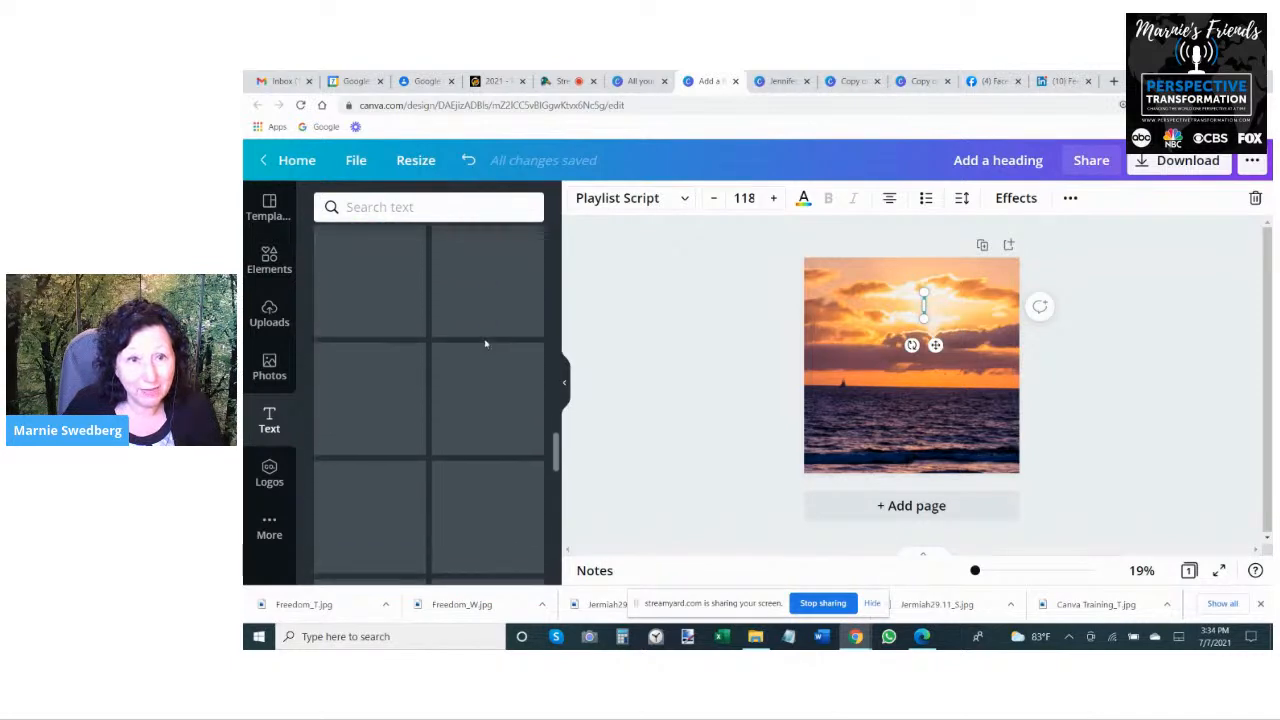
{"action": "scroll", "coordinate": [485, 350], "scroll_direction": "down", "scroll_amount": 4}
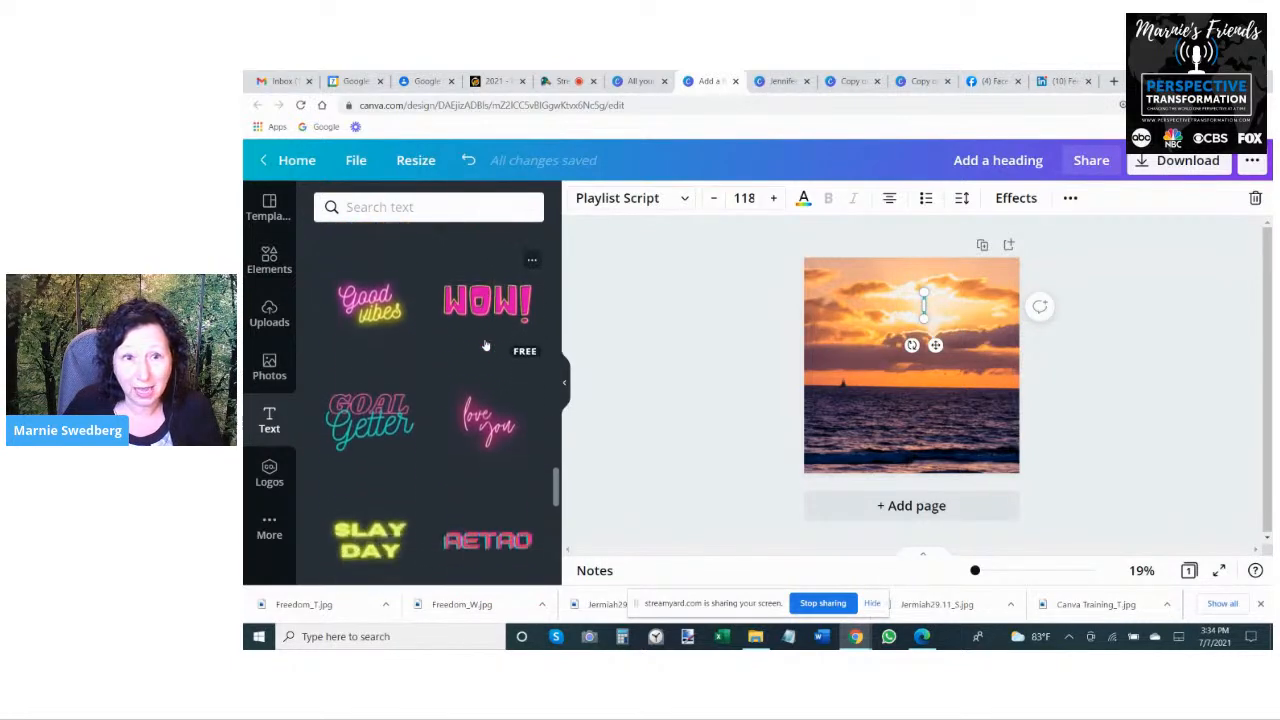
{"action": "scroll", "coordinate": [485, 362], "scroll_direction": "down", "scroll_amount": 4}
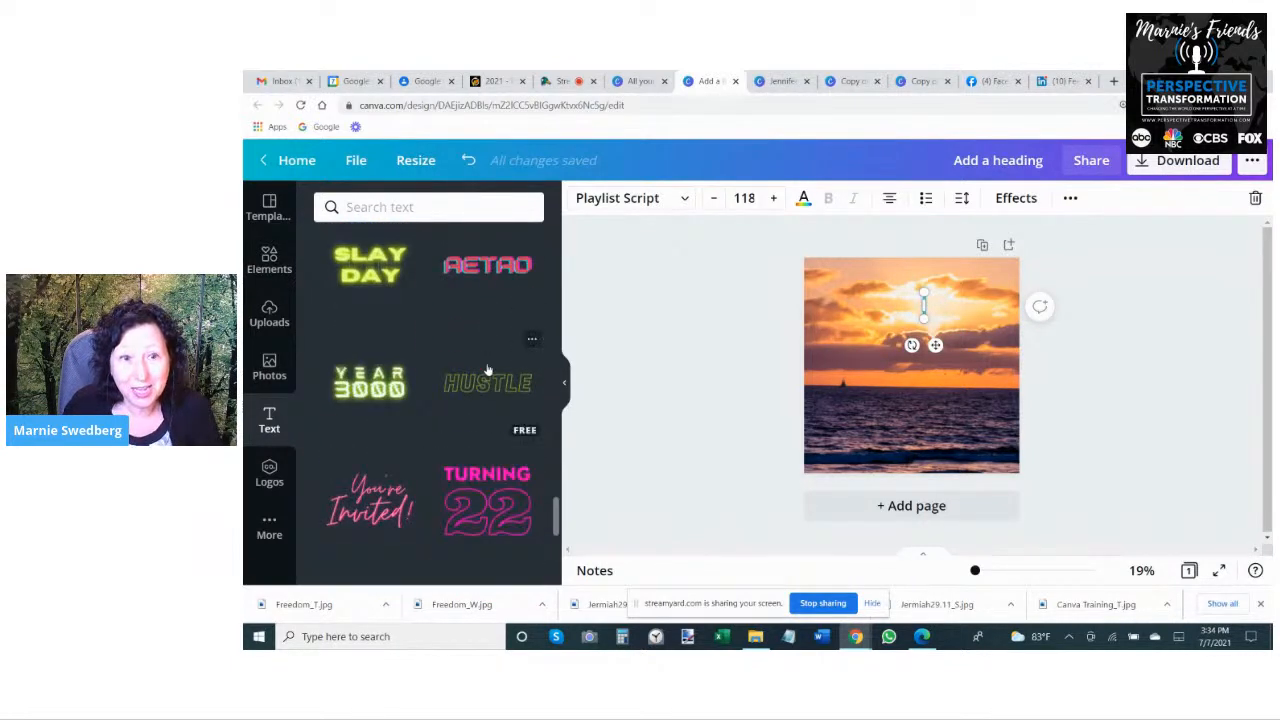
{"action": "scroll", "coordinate": [488, 370], "scroll_direction": "down", "scroll_amount": 3}
{"action": "scroll", "coordinate": [478, 390], "scroll_direction": "down", "scroll_amount": 6}
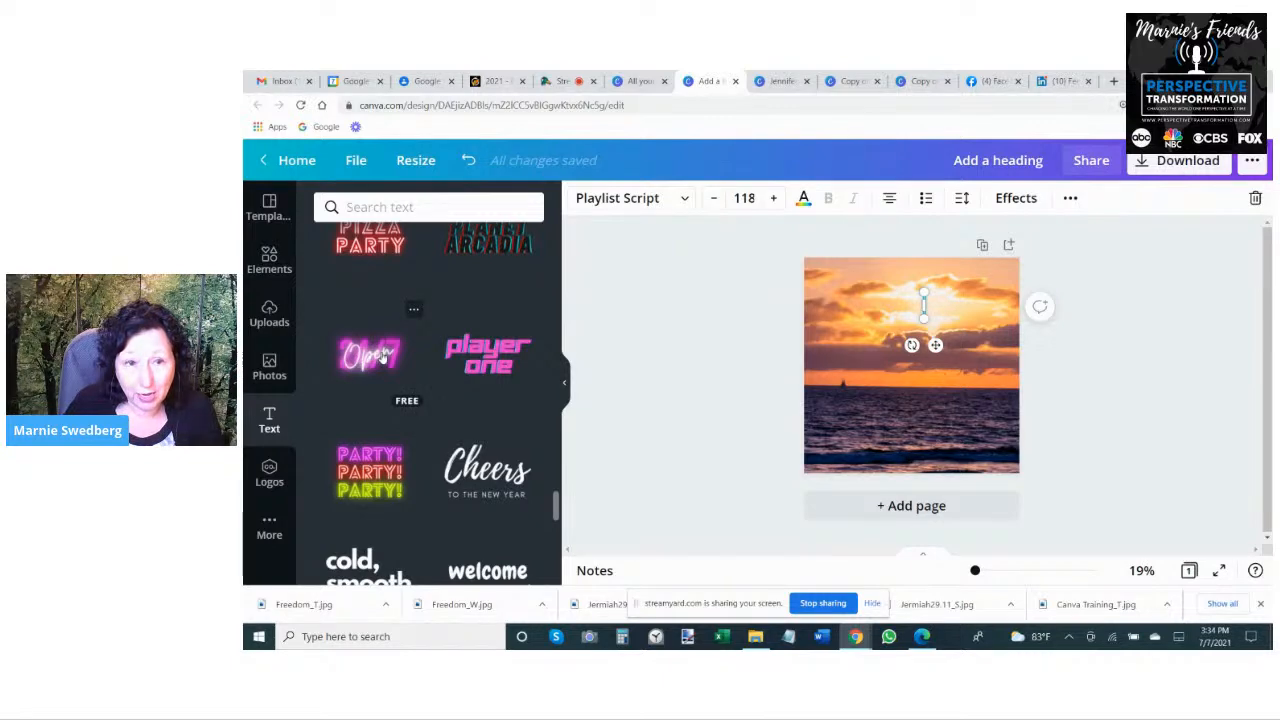
{"action": "left_click", "coordinate": [383, 357]}
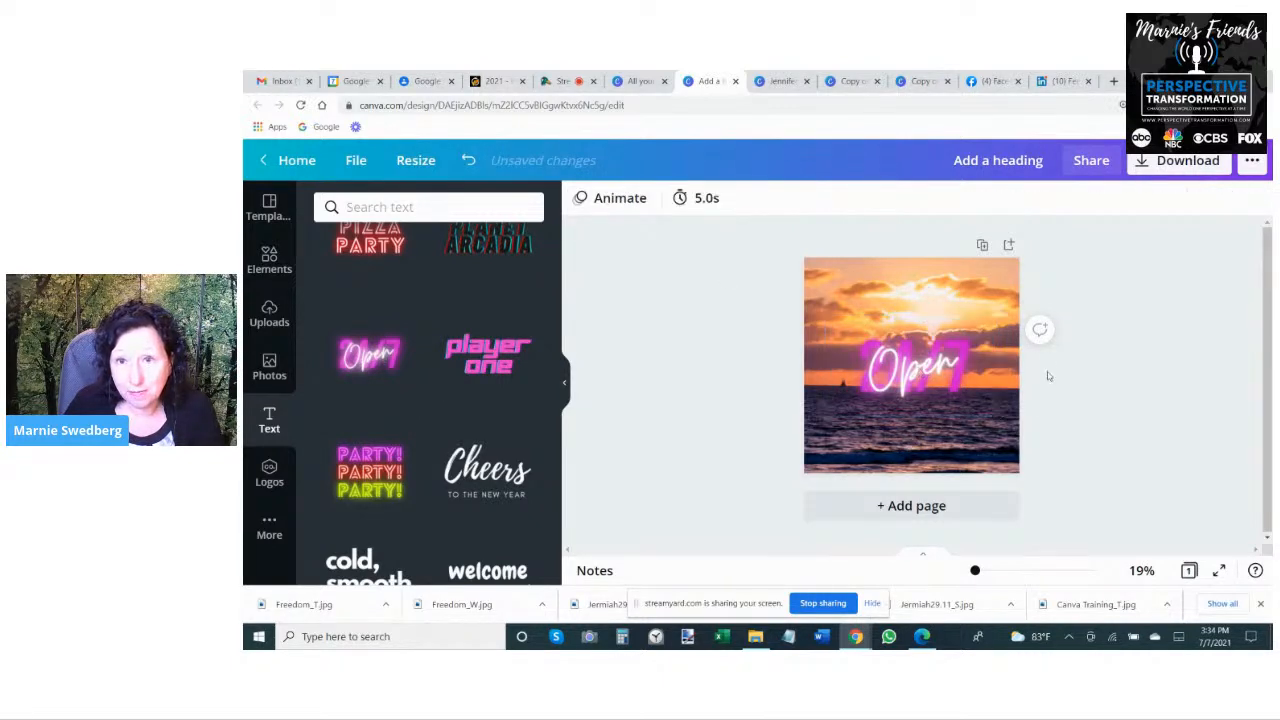
- Try black and yellow on the "24/7" text of the font combination and set its color to white
{"action": "left_click", "coordinate": [989, 335]}
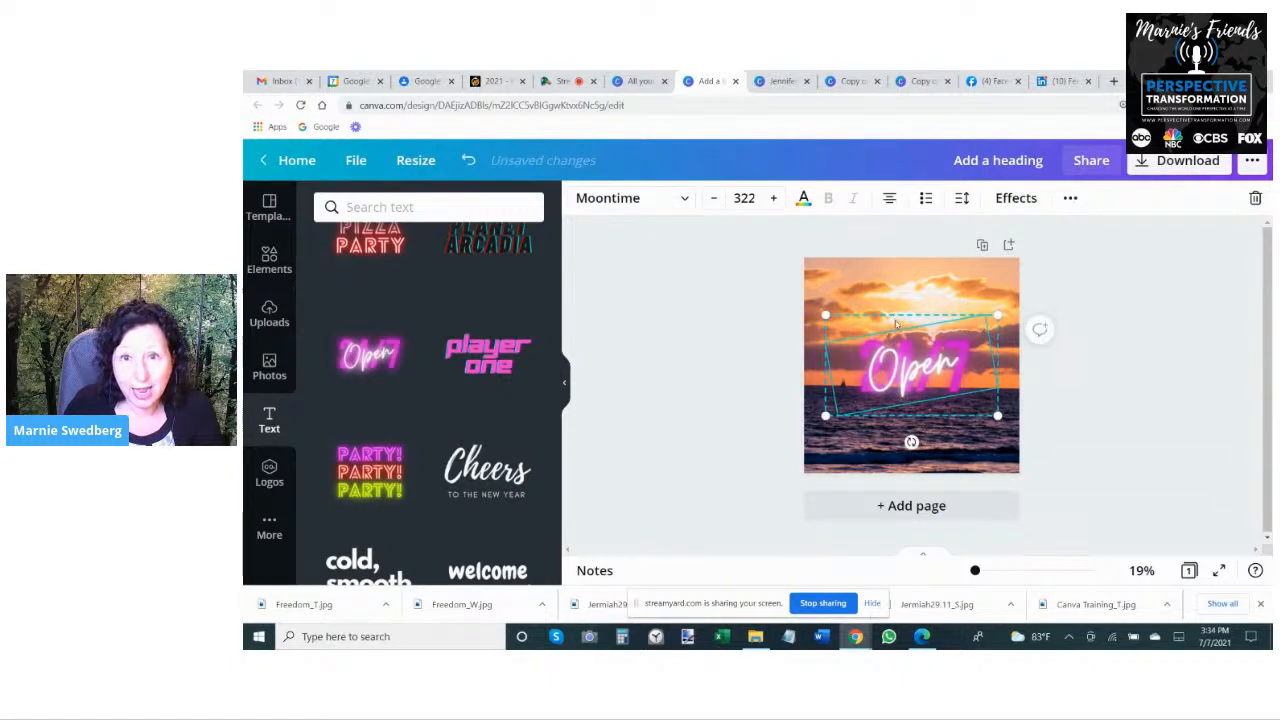
{"action": "left_click", "coordinate": [677, 366]}
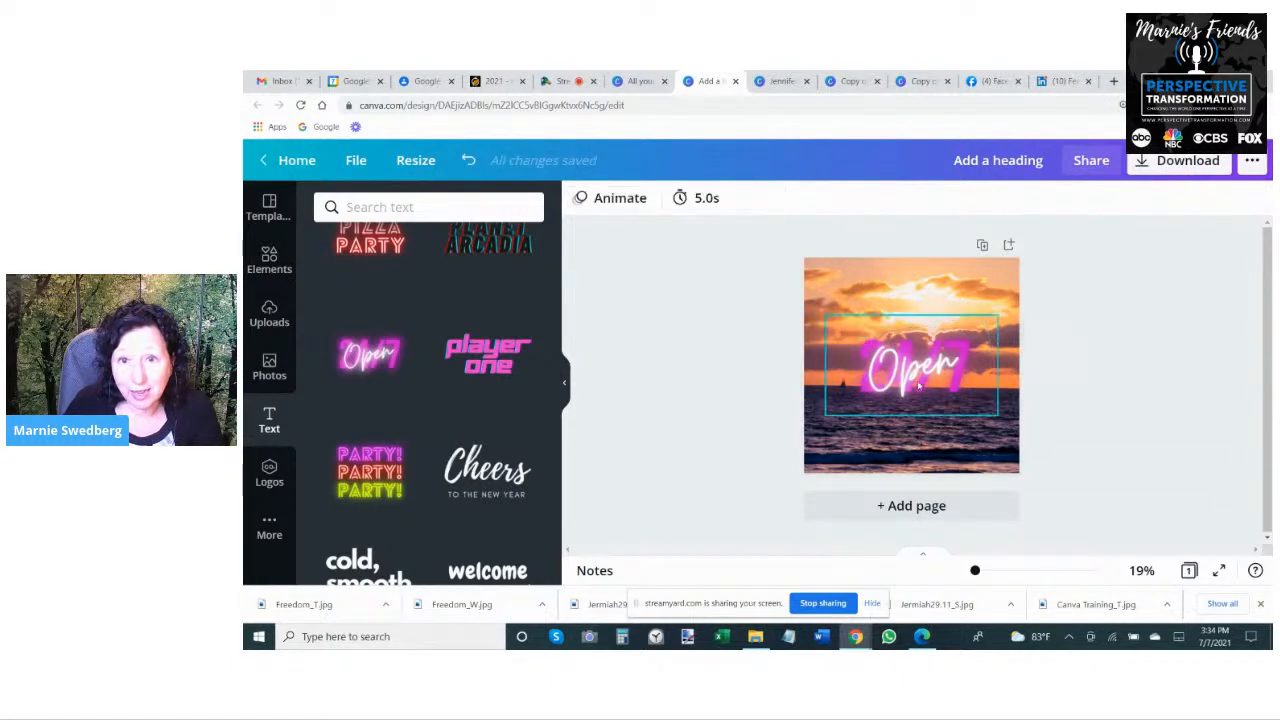
{"action": "left_click", "coordinate": [954, 398]}
{"action": "left_click", "coordinate": [961, 406]}
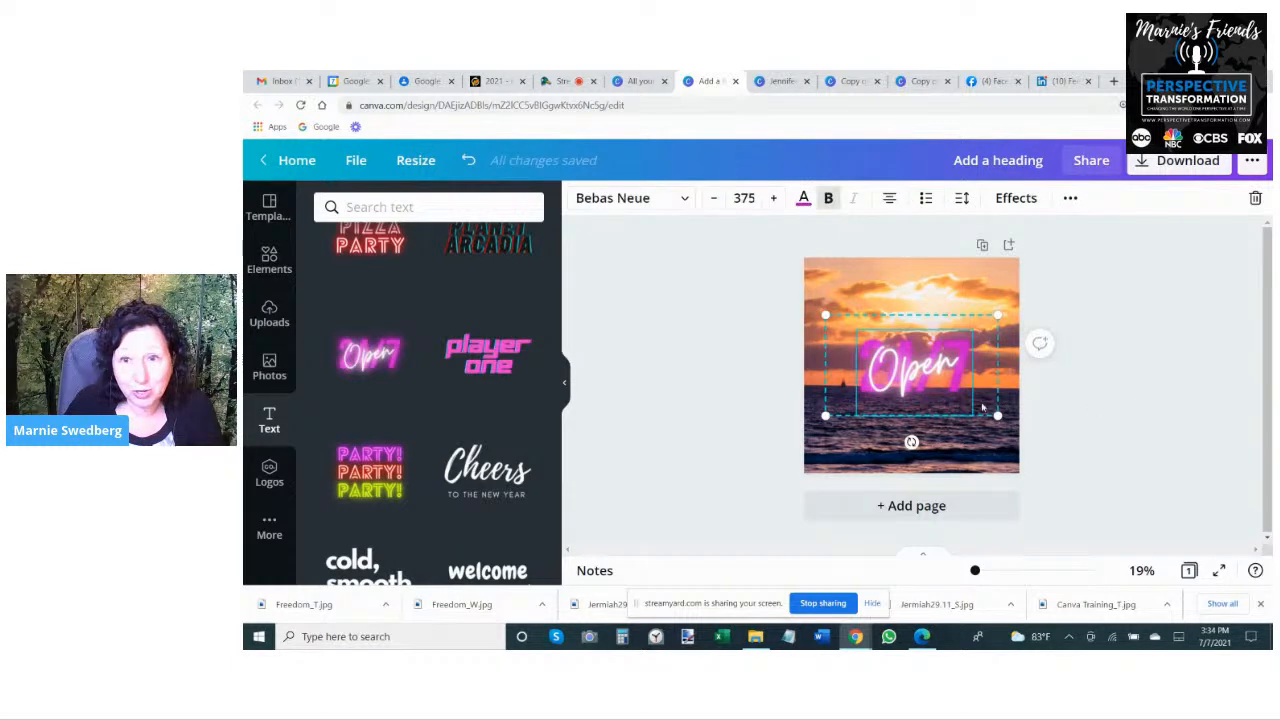
{"action": "left_click", "coordinate": [803, 198]}
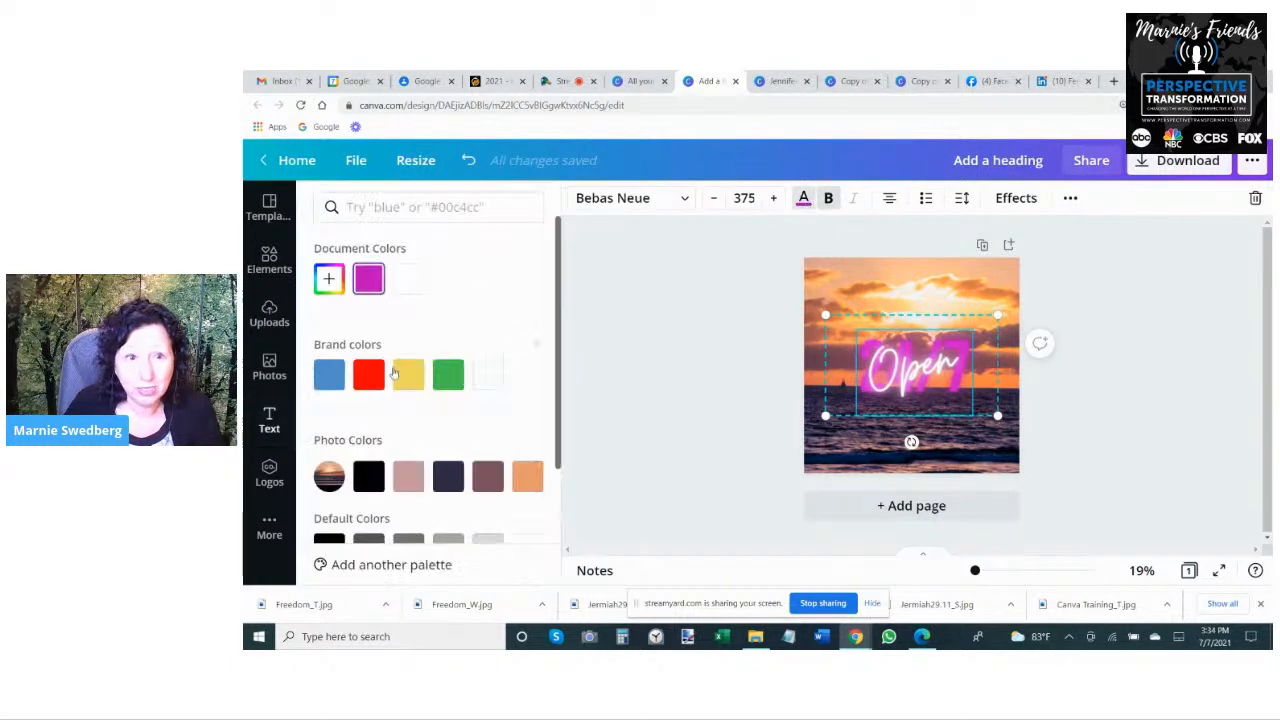
{"action": "left_click", "coordinate": [368, 476]}
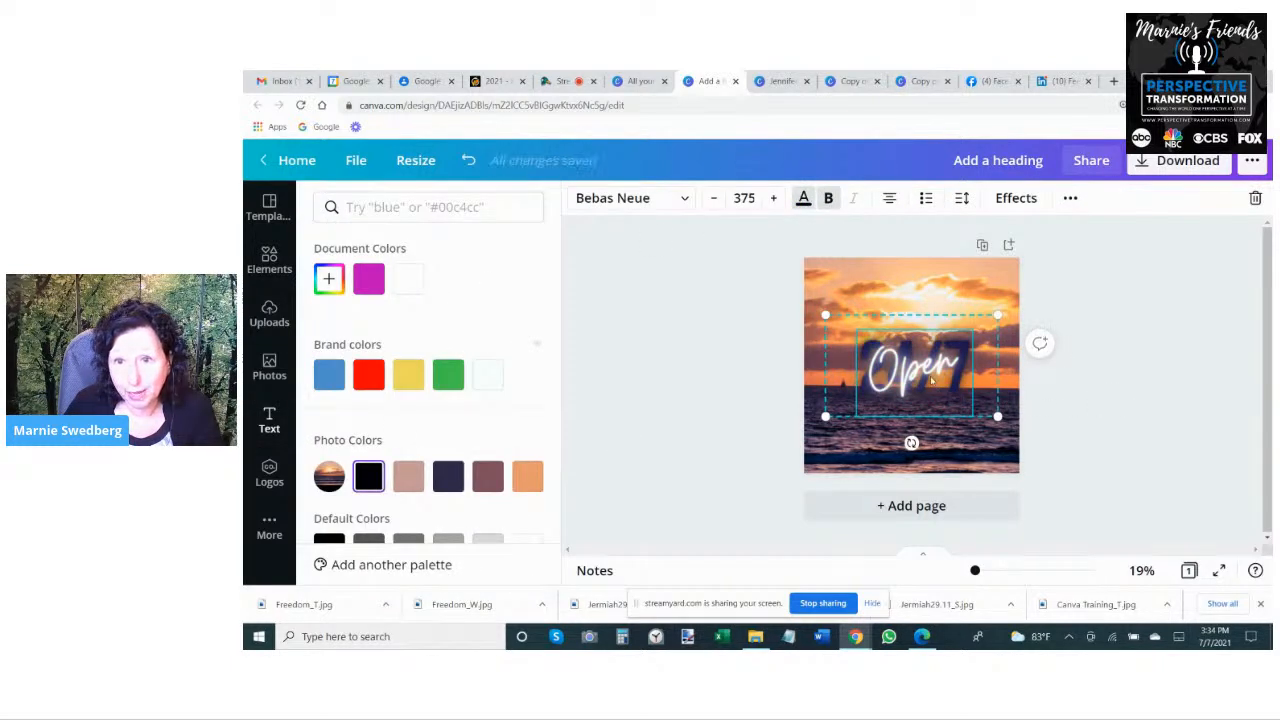
{"action": "left_click", "coordinate": [412, 378]}
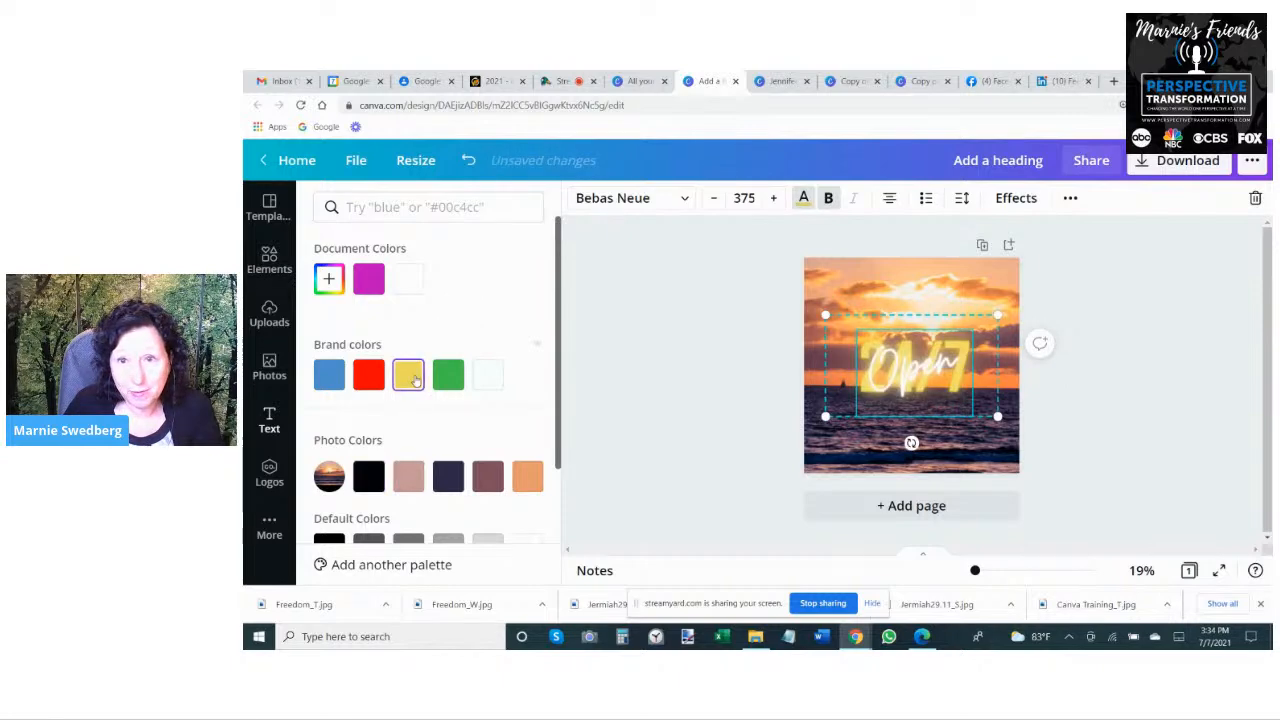
{"action": "left_click", "coordinate": [407, 280]}
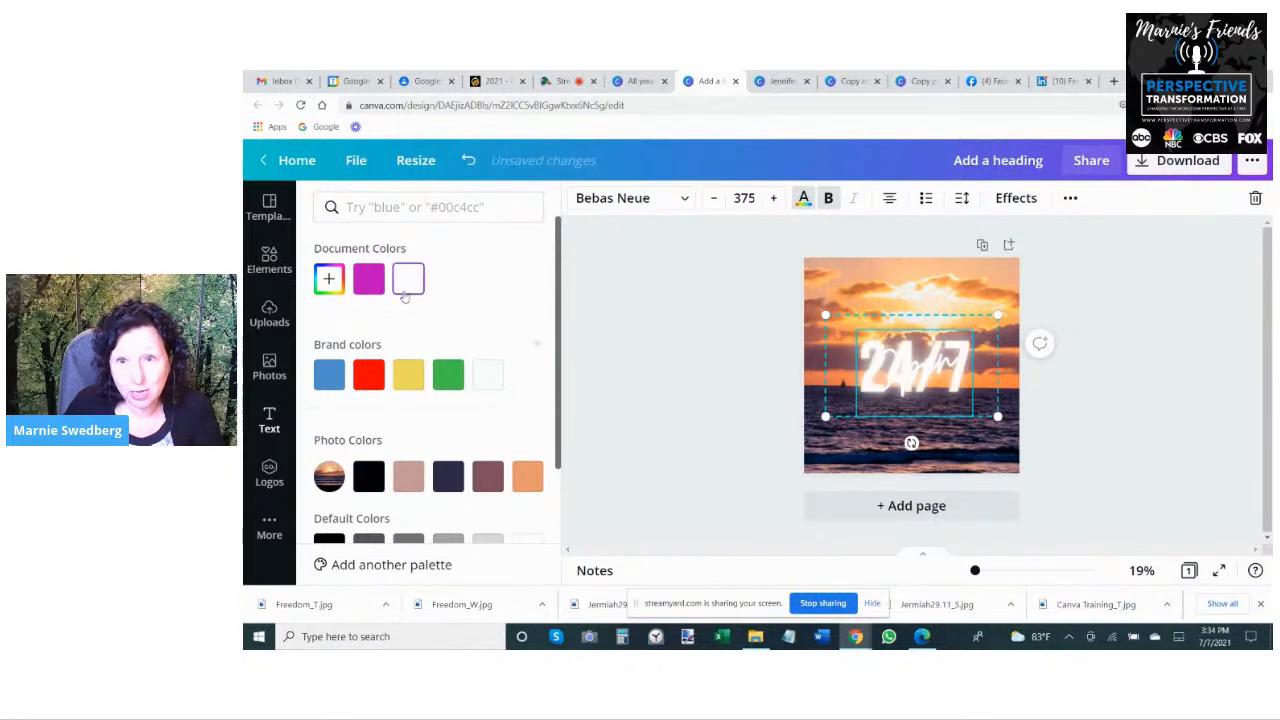
- Recolor the "Open" script text red after trying yellow and orange
{"action": "left_click", "coordinate": [902, 362]}
{"action": "left_click", "coordinate": [808, 199]}
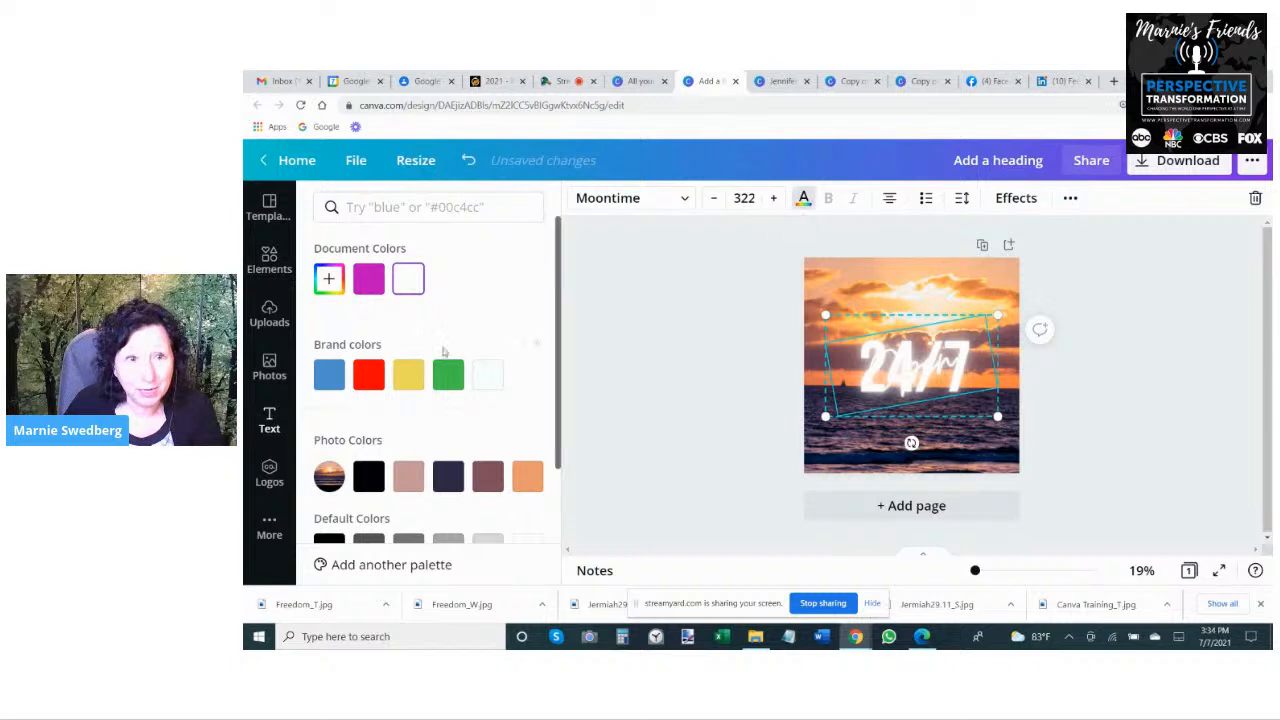
{"action": "left_click", "coordinate": [410, 372]}
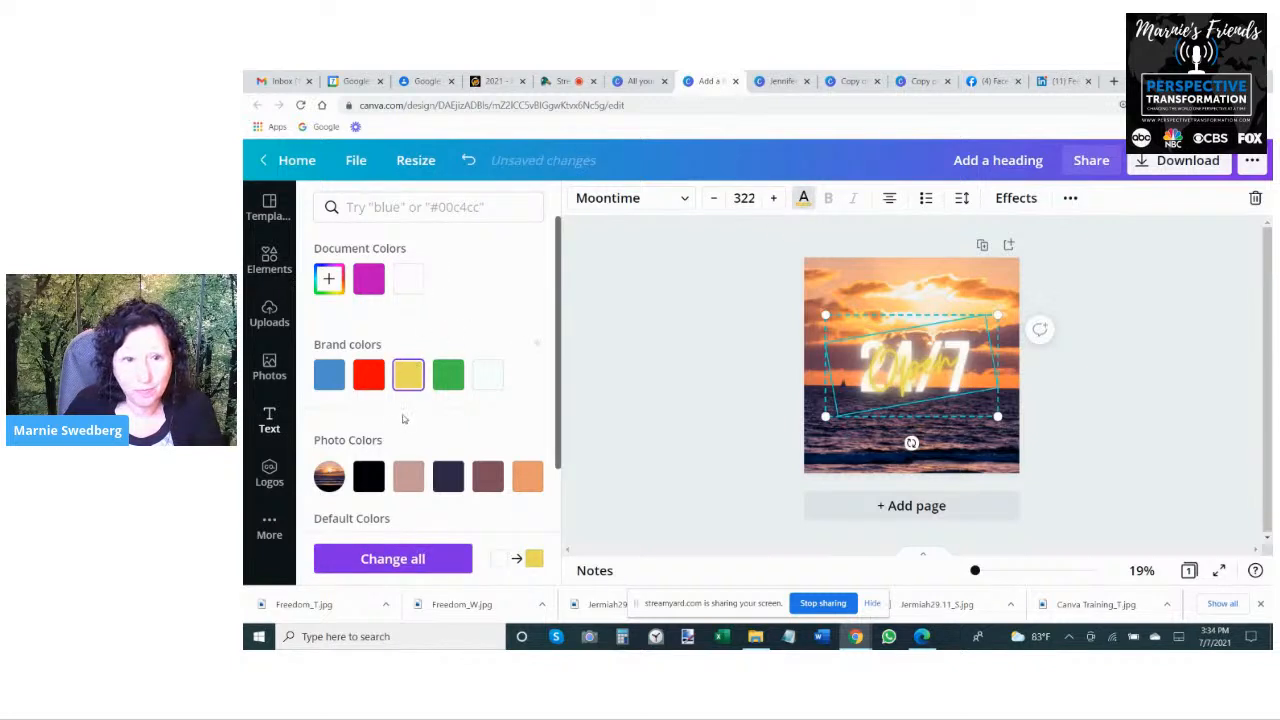
{"action": "scroll", "coordinate": [494, 476], "scroll_direction": "down", "scroll_amount": 3}
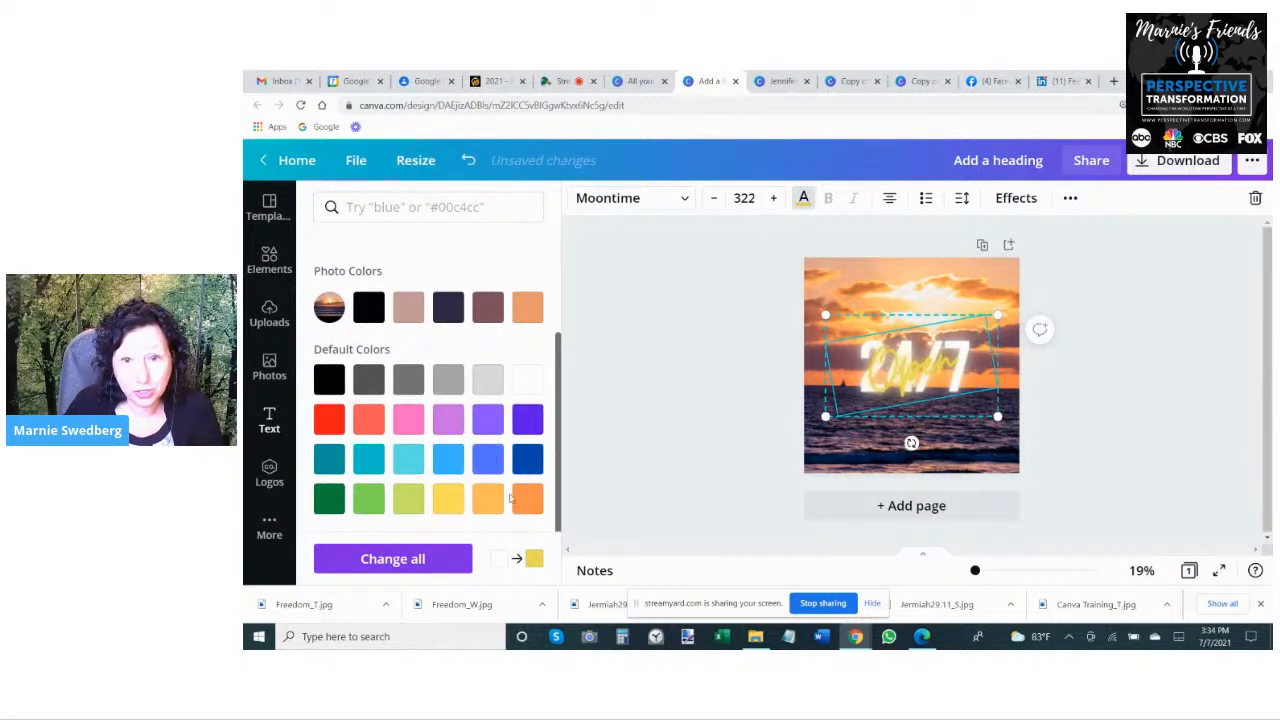
{"action": "left_click", "coordinate": [526, 498]}
{"action": "left_click", "coordinate": [329, 419]}
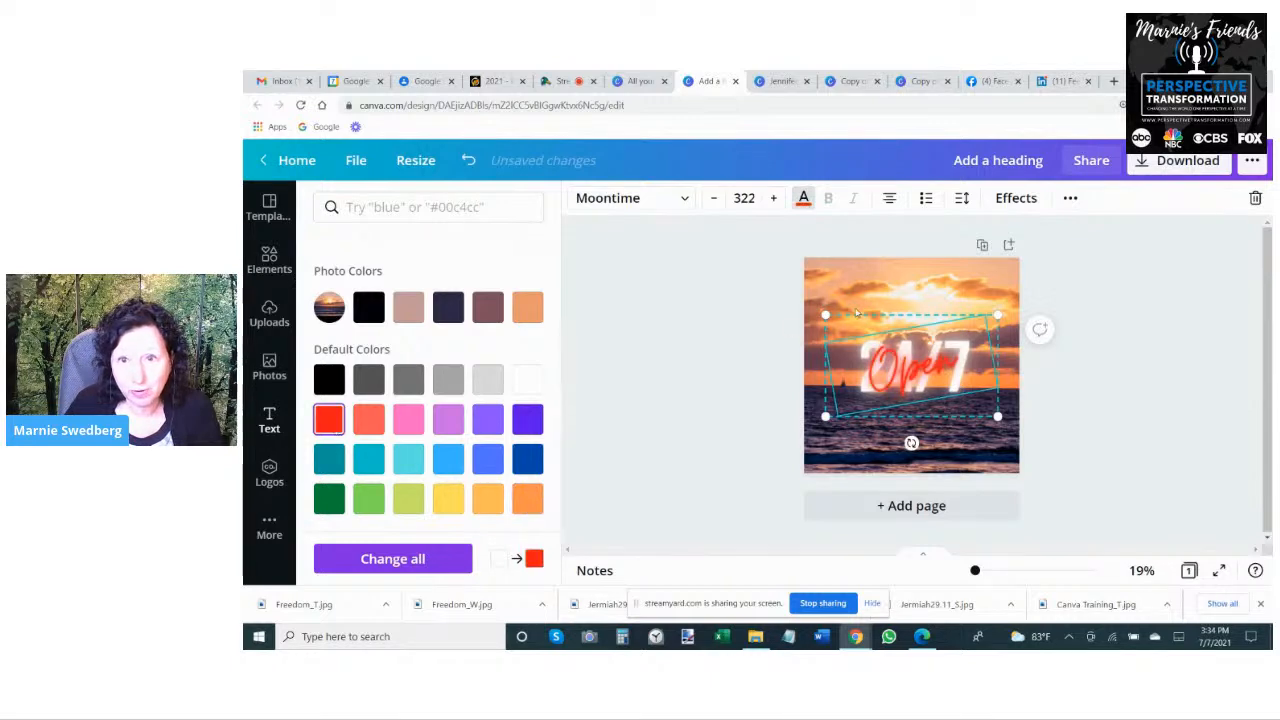
{"action": "left_click", "coordinate": [1133, 392]}
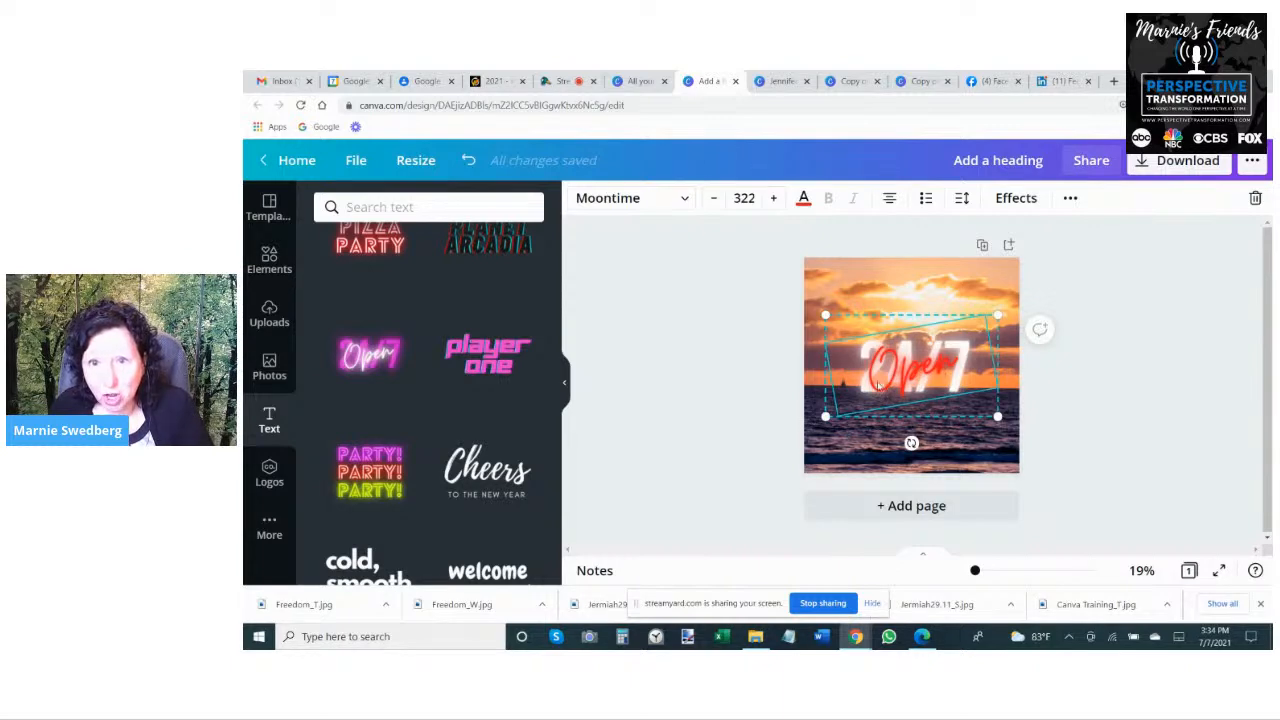
- Ungroup the "Open" and "24/7" texts and move "Open" up over the bright clouds
{"action": "left_click_drag", "start_coordinate": [911, 443], "coordinate": [911, 443]}
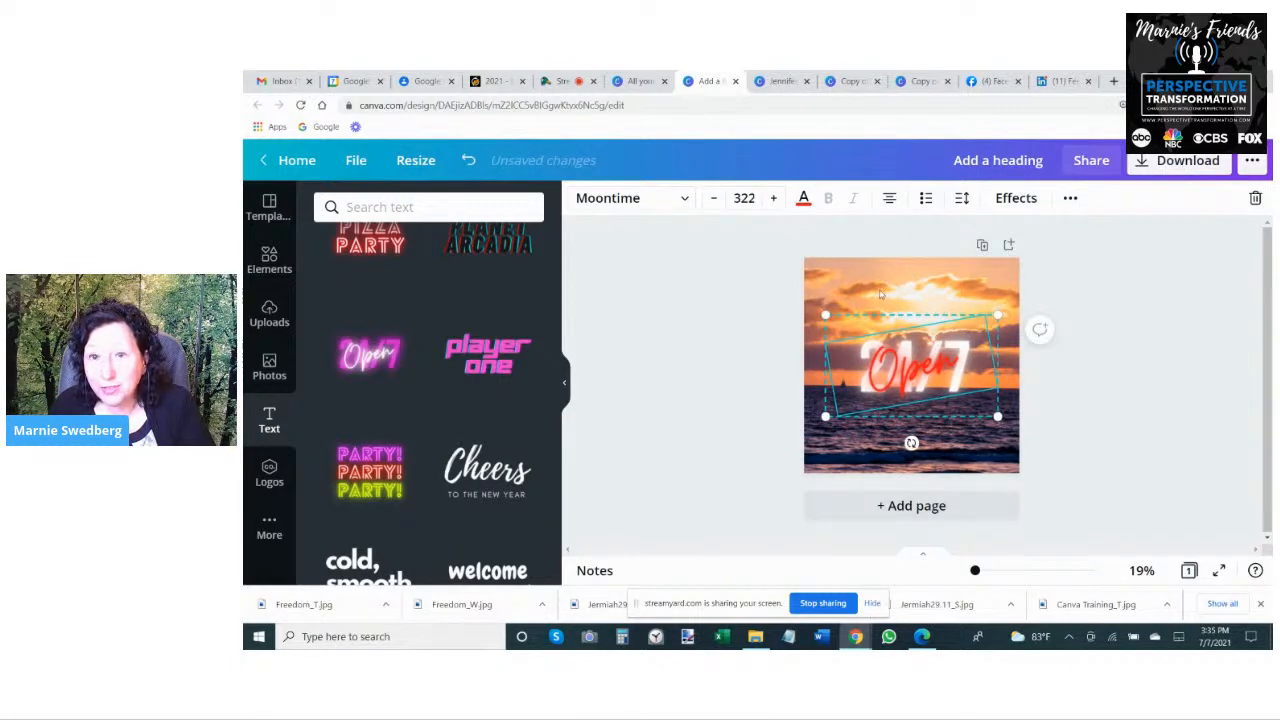
{"action": "left_click", "coordinate": [1070, 199]}
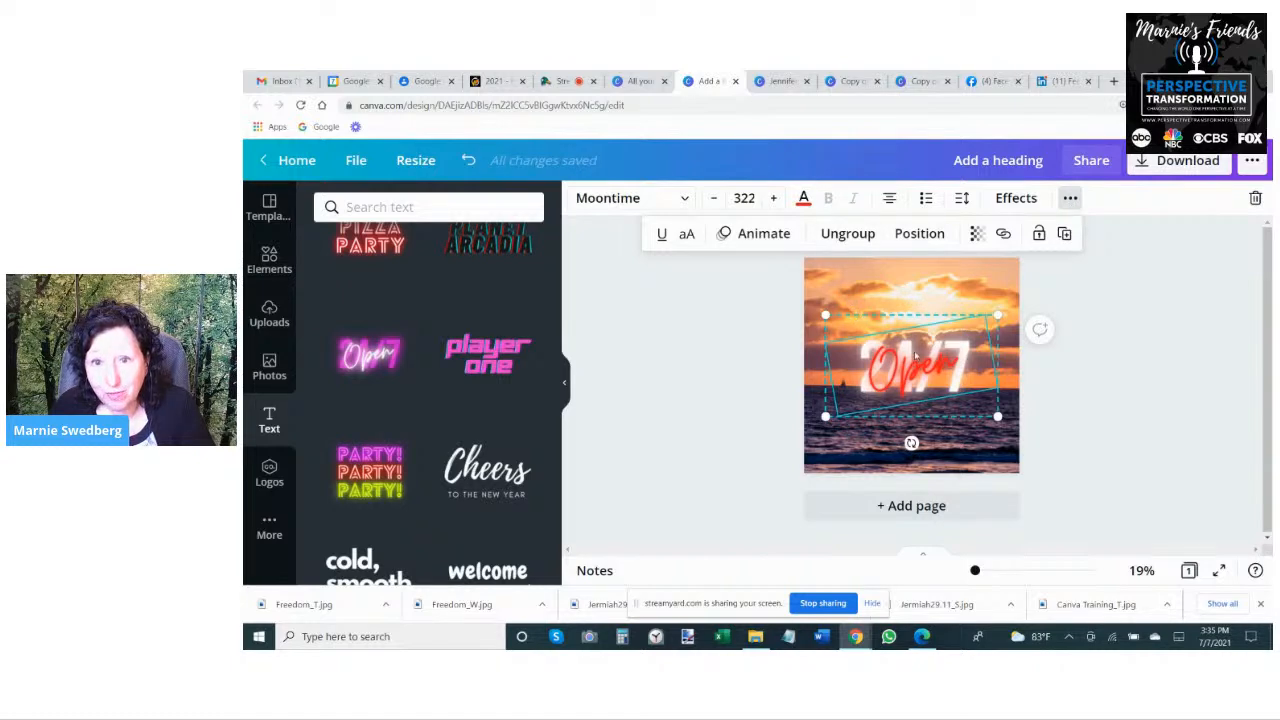
{"action": "left_click", "coordinate": [840, 232]}
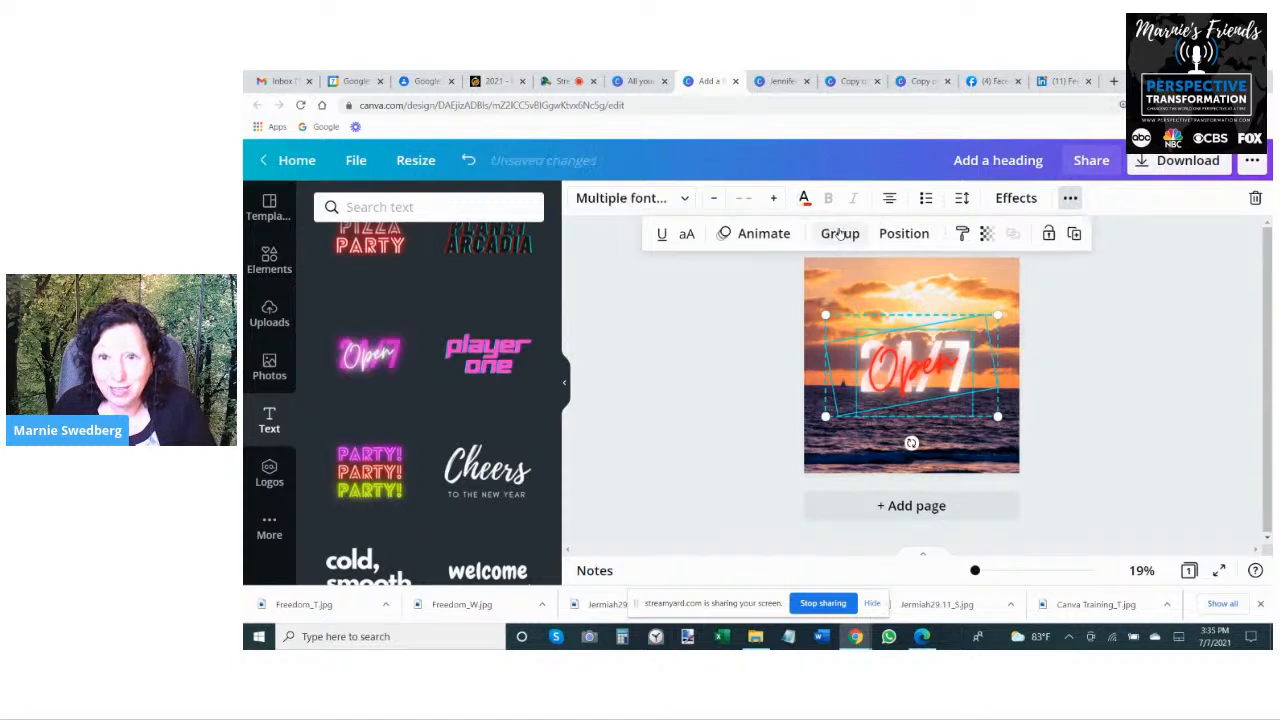
{"action": "left_click", "coordinate": [871, 283]}
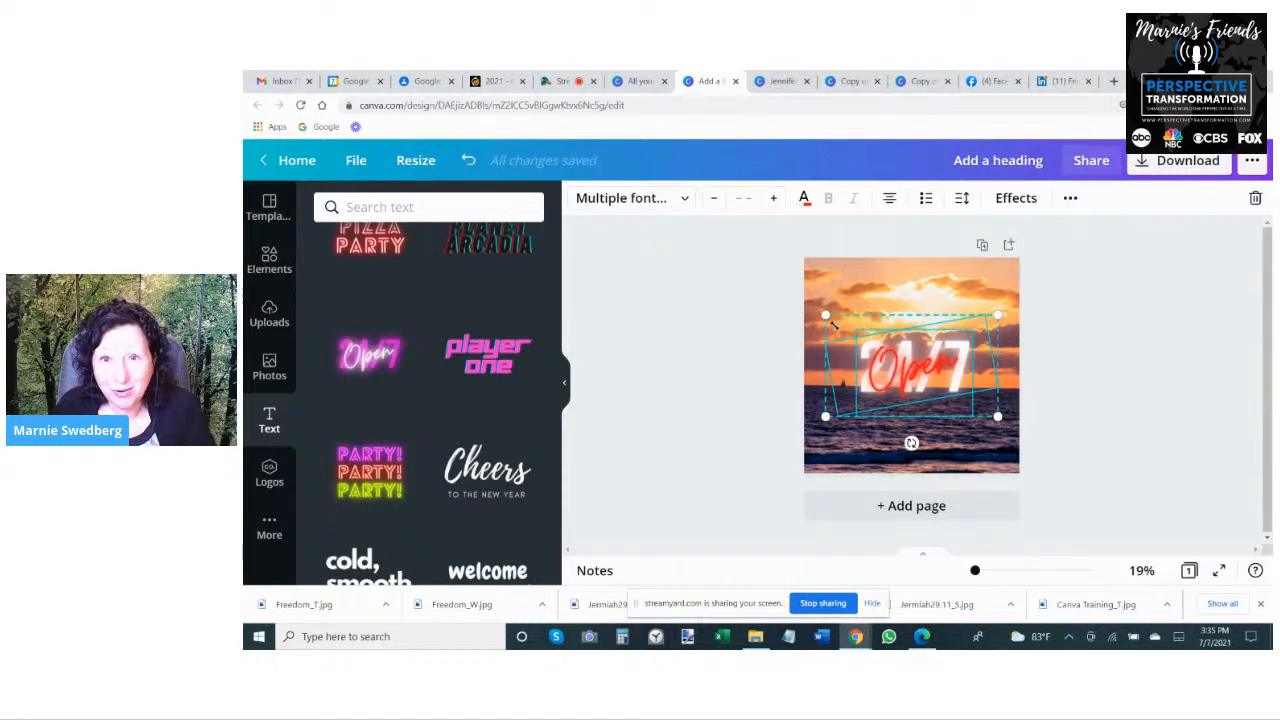
{"action": "left_click", "coordinate": [852, 349]}
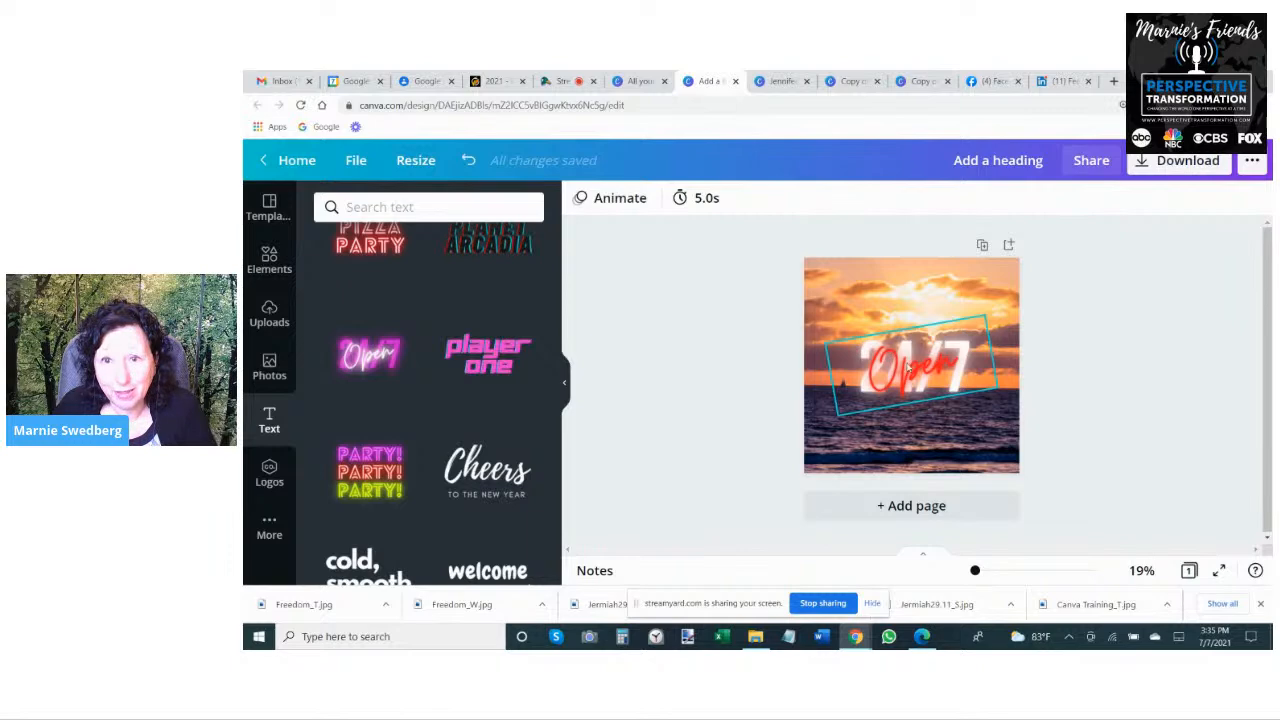
{"action": "left_click_drag", "start_coordinate": [907, 368], "coordinate": [895, 303]}
- Delete the "24/7" text and shift the red "Open" text slightly lower within the sky
{"action": "left_click", "coordinate": [940, 375]}
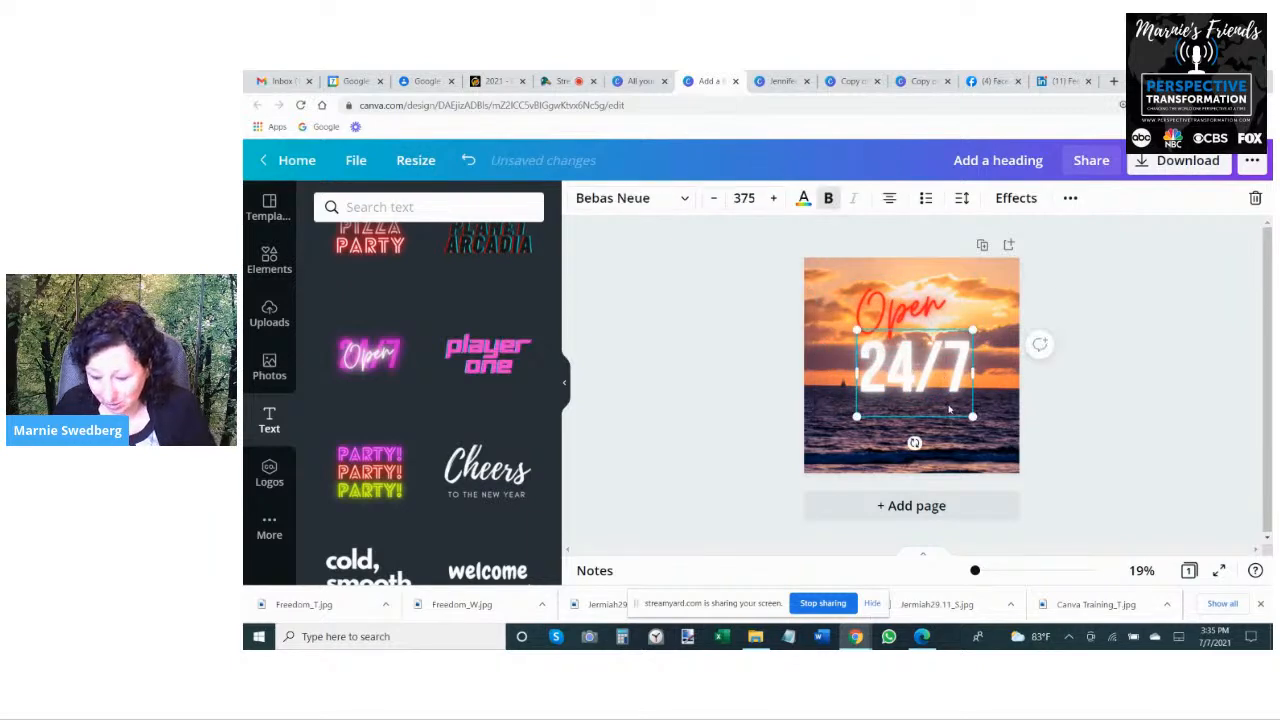
{"action": "key", "text": "Delete"}
{"action": "left_click", "coordinate": [900, 318]}
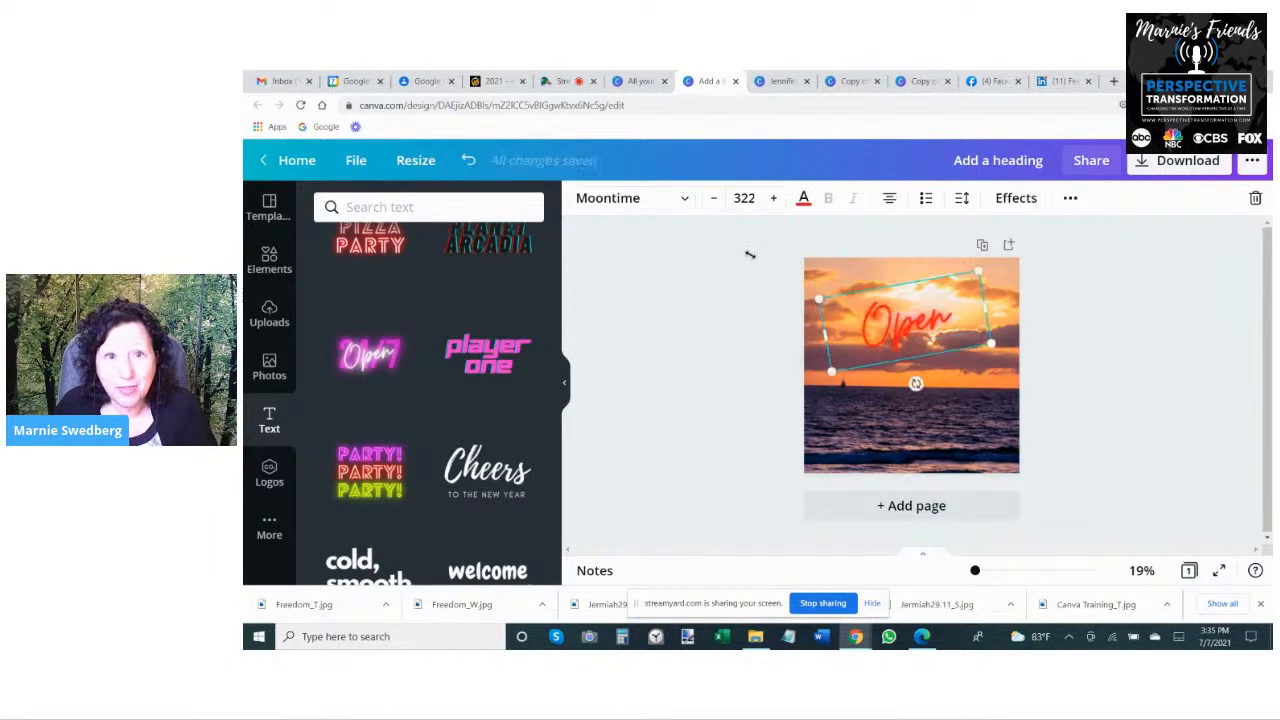
- Search the text designs for "moontime"
{"action": "left_click", "coordinate": [440, 210]}
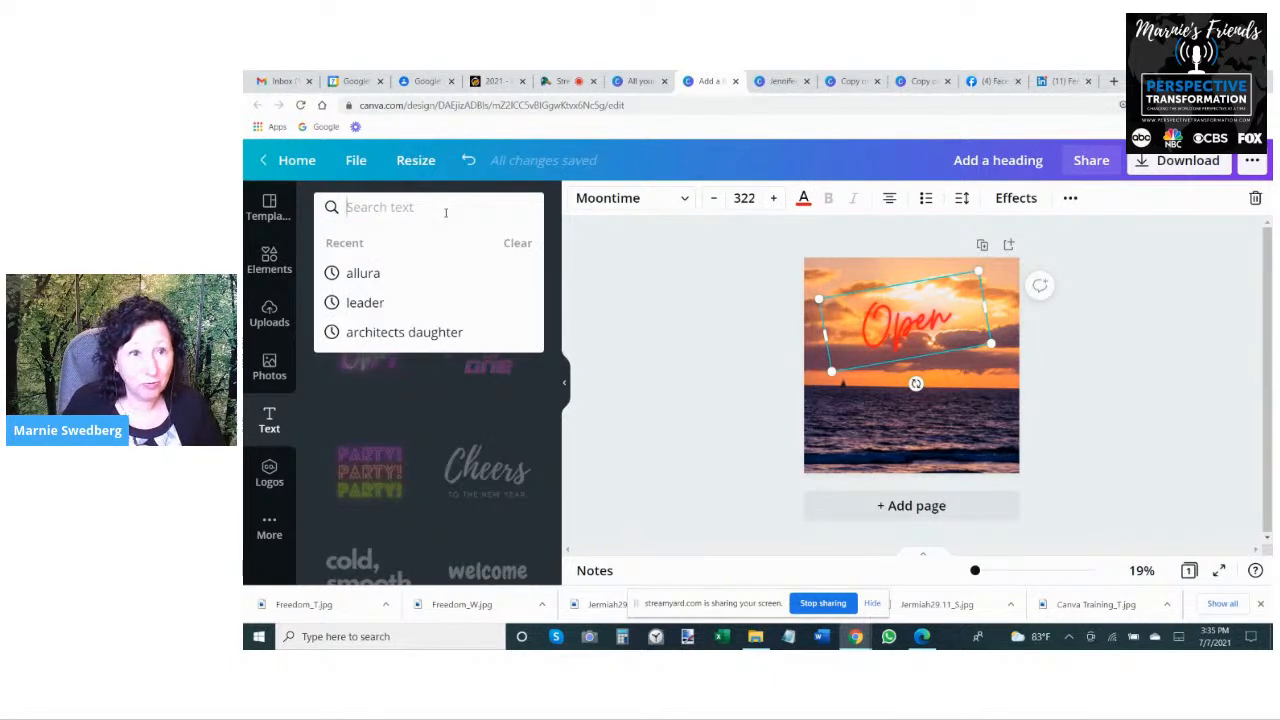
{"action": "type", "text": "moontime"}
{"action": "key", "text": "Return"}
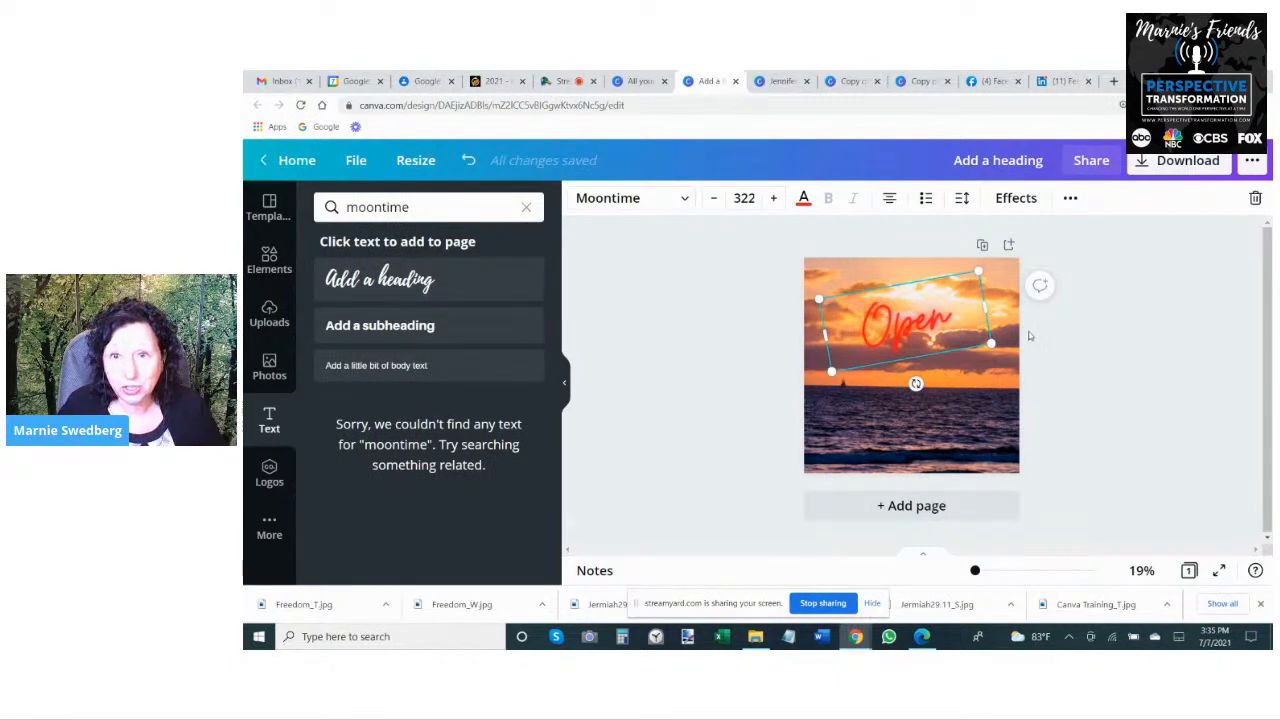
- Enlarge the red "Open" text to about size 436 and center it across the sky
{"action": "left_click_drag", "start_coordinate": [990, 346], "coordinate": [1048, 362]}
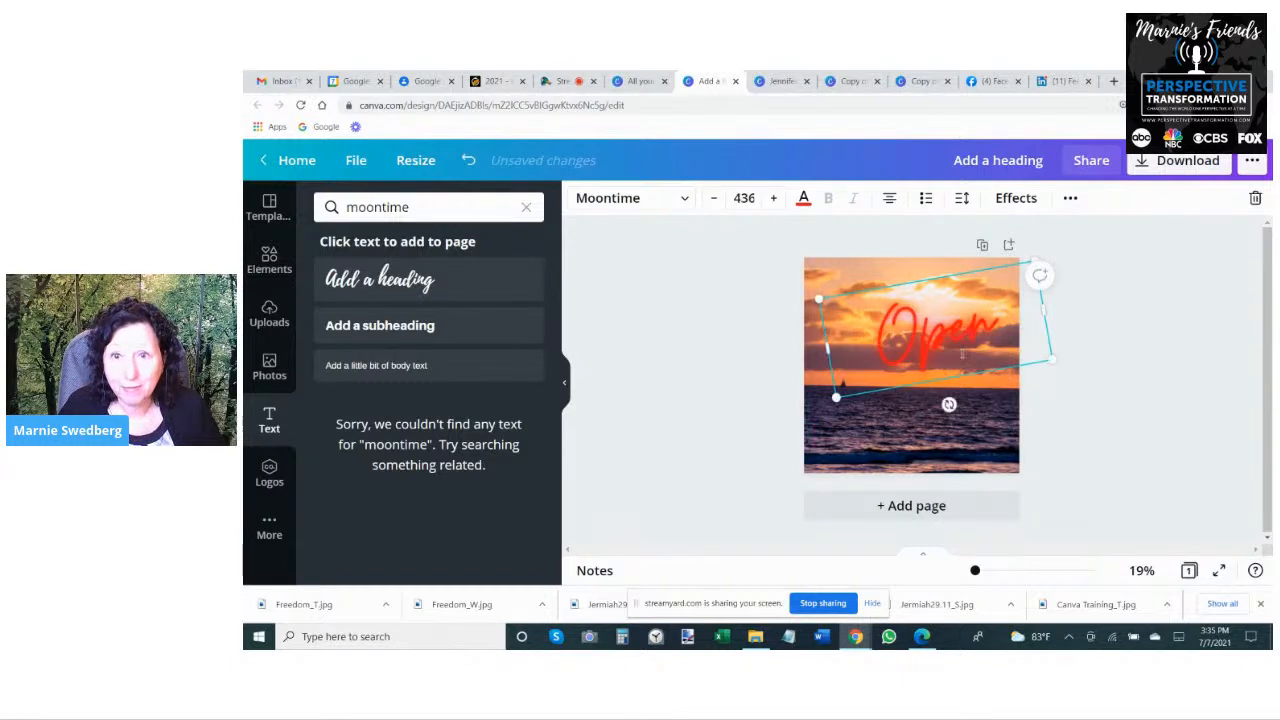
{"action": "left_click", "coordinate": [868, 257]}
{"action": "left_click_drag", "start_coordinate": [921, 353], "coordinate": [888, 342]}
- Replace the wording of the red "Open" script text with "Peace"
{"action": "double_click", "coordinate": [889, 342]}
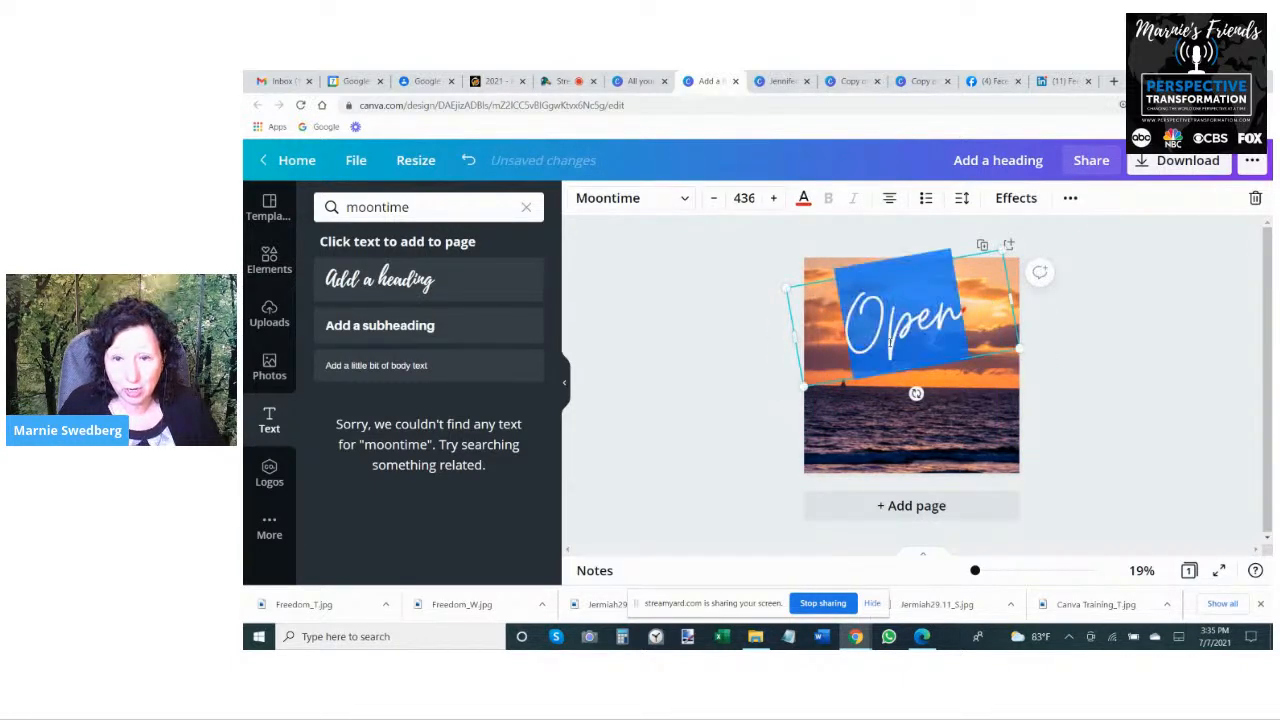
{"action": "type", "text": "Pur"}
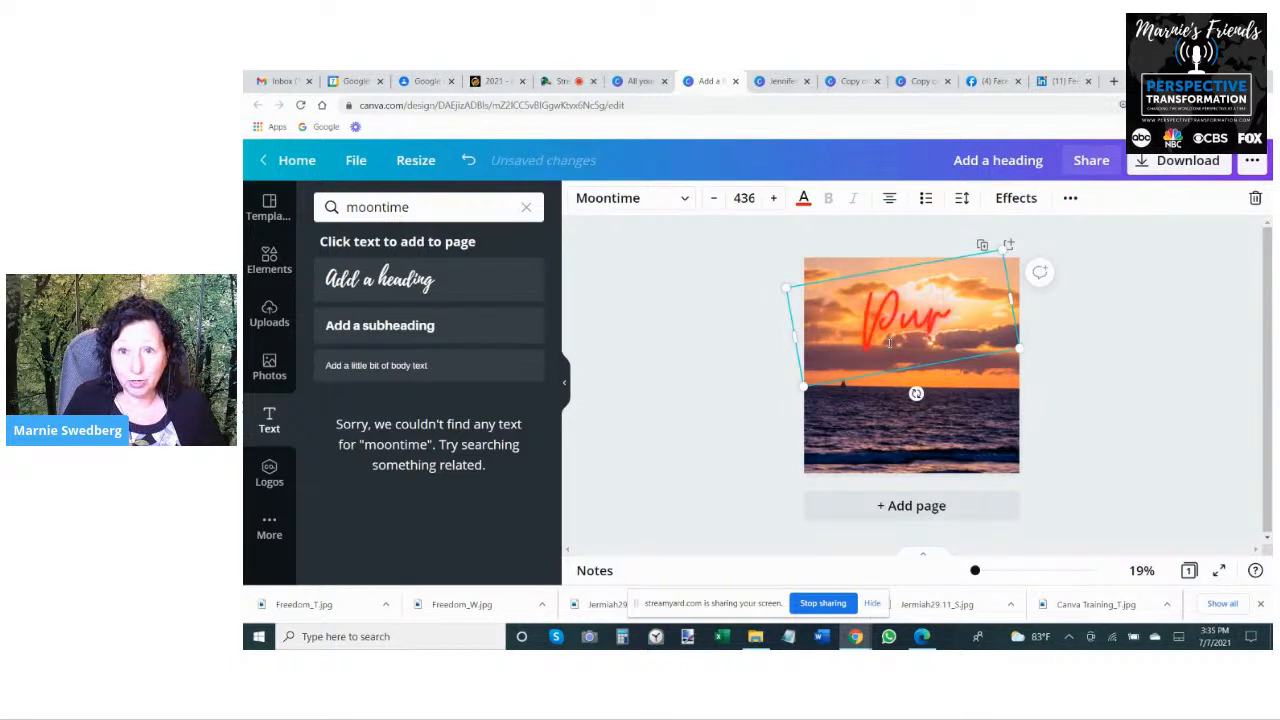
{"action": "key", "text": "BackSpace"}
{"action": "key", "text": "BackSpace"}
{"action": "type", "text": "eace"}
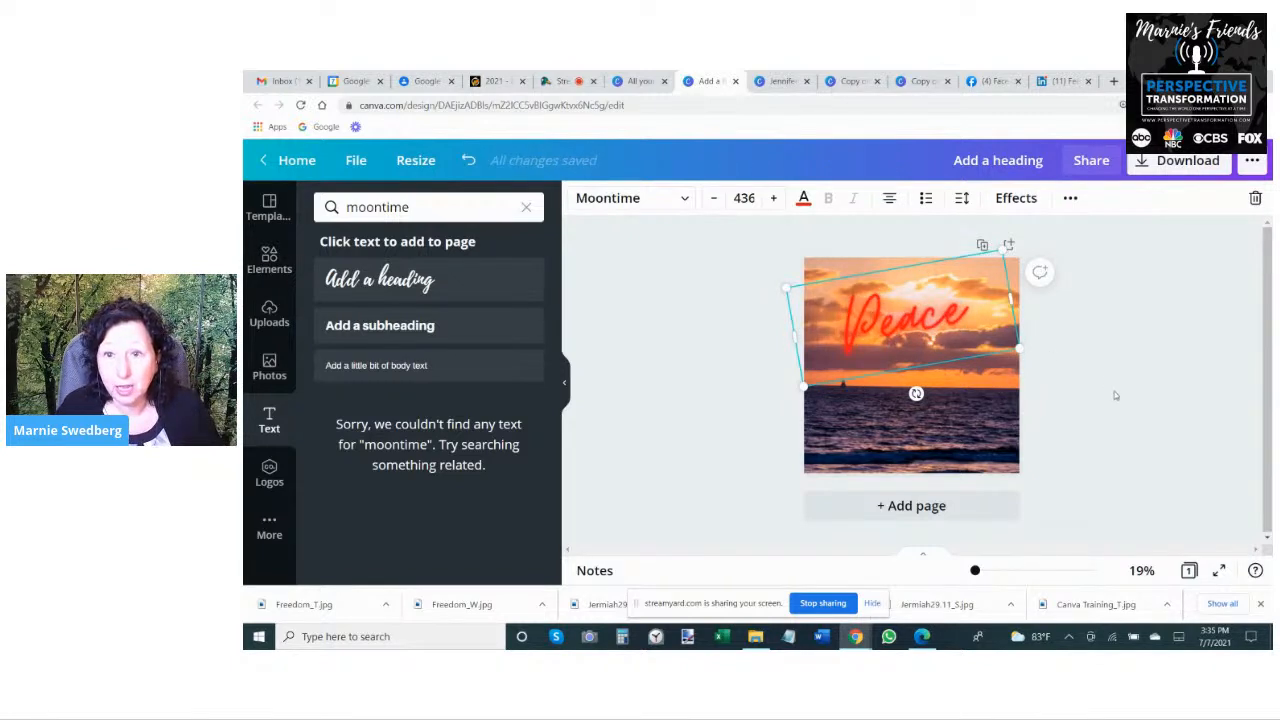
- Enlarge the red "Peace" text to about size 514 and shift it slightly left within the sky
{"action": "left_click", "coordinate": [1114, 395]}
{"action": "left_click", "coordinate": [993, 345]}
{"action": "left_click_drag", "start_coordinate": [1027, 351], "coordinate": [1062, 361]}
{"action": "left_click", "coordinate": [1165, 365]}
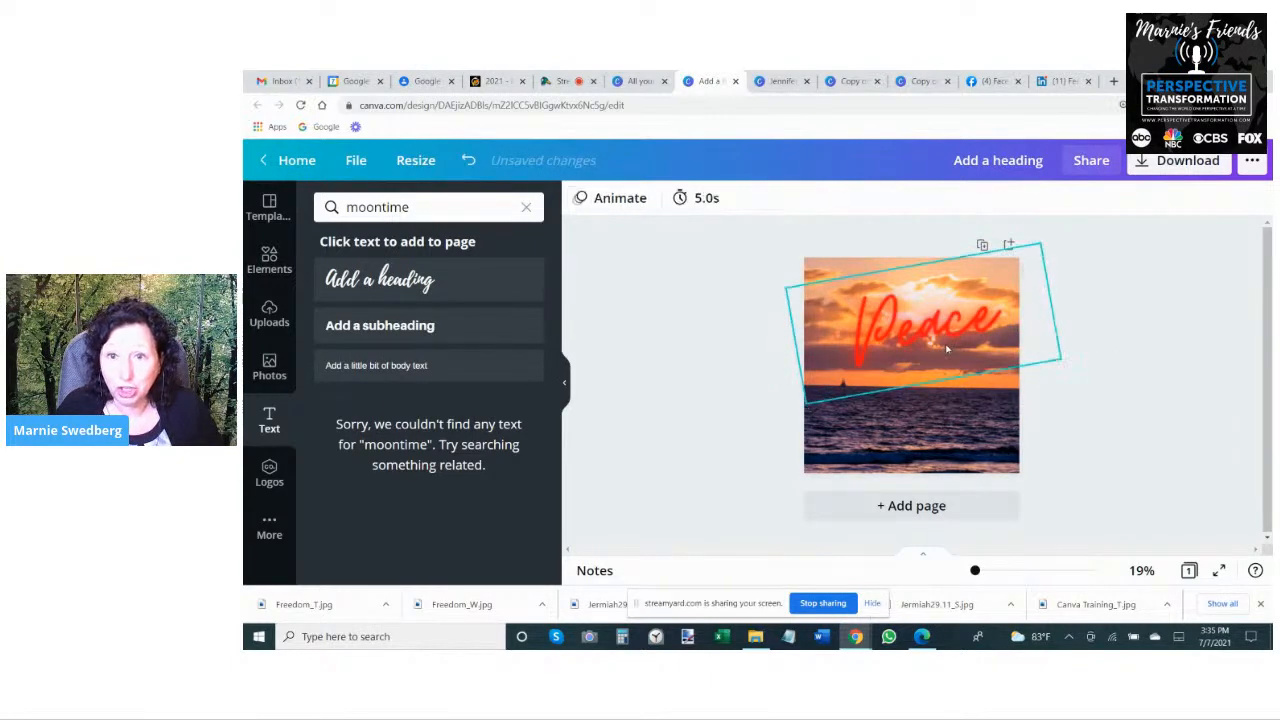
{"action": "left_click_drag", "start_coordinate": [970, 320], "coordinate": [958, 320]}
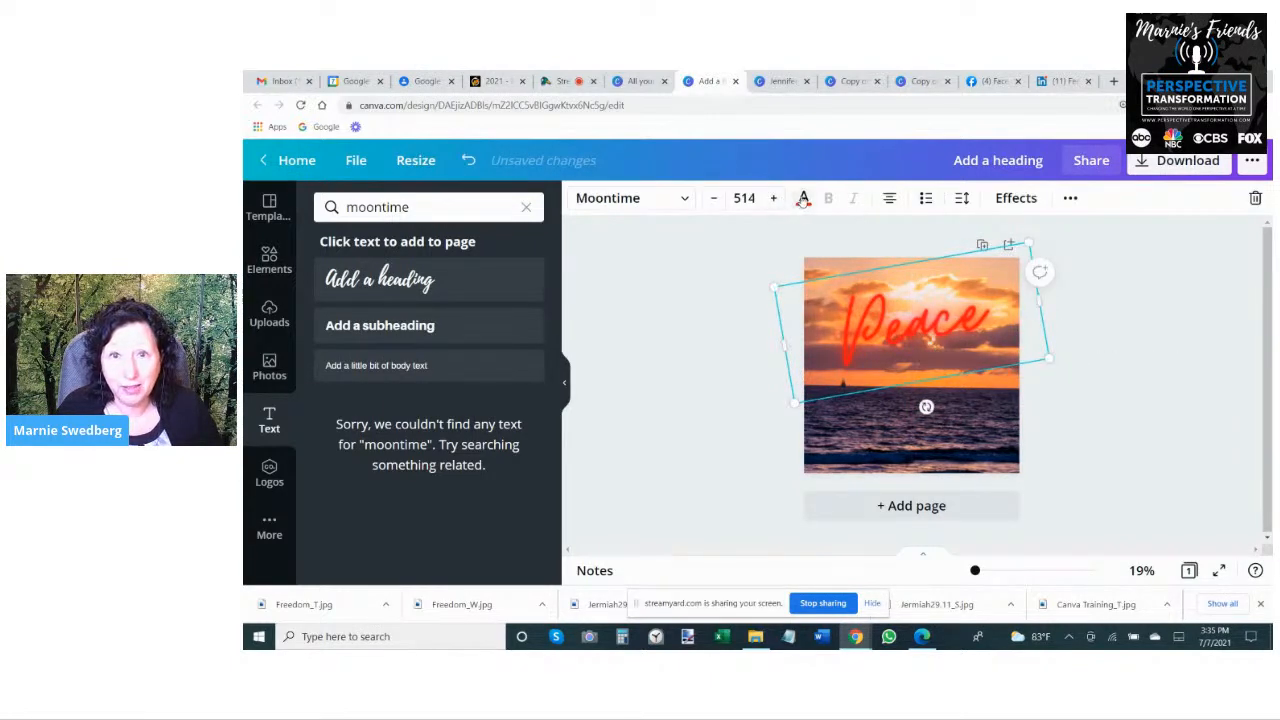
- Recolor the "Peace" text black from the photo colors and change its effect style to Shadow
{"action": "left_click", "coordinate": [803, 198]}
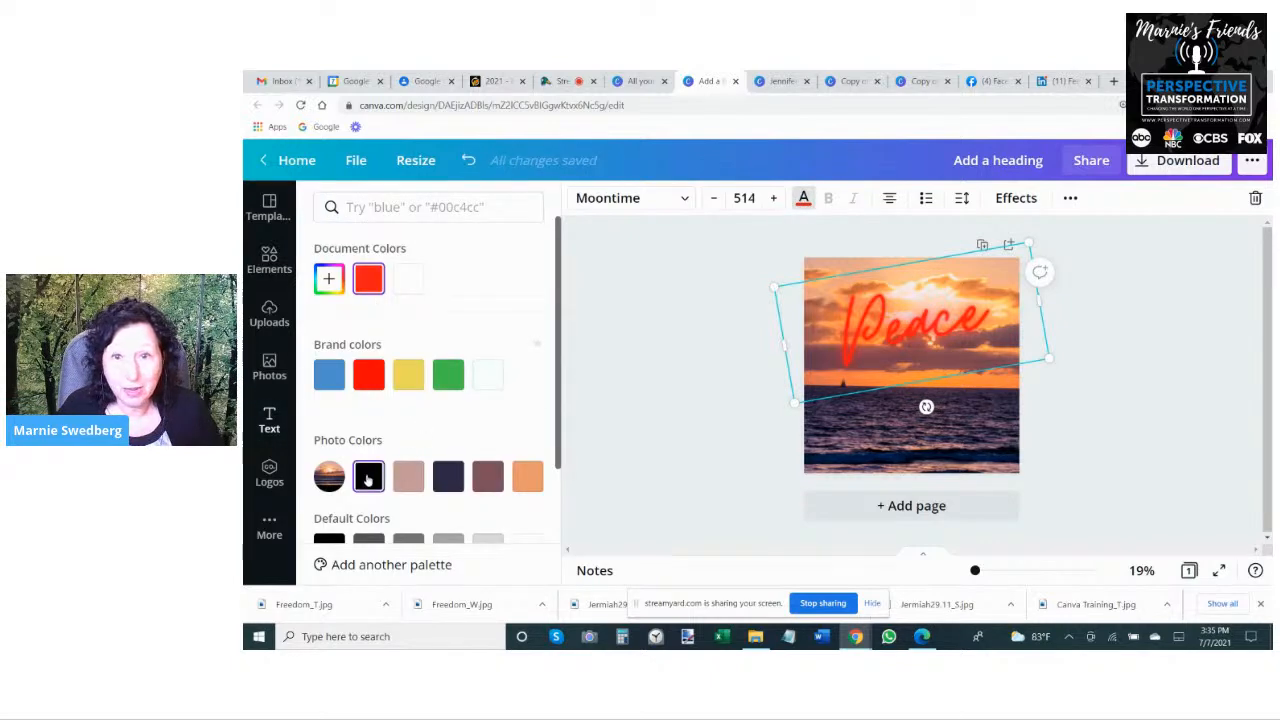
{"action": "left_click", "coordinate": [368, 477]}
{"action": "left_click", "coordinate": [1016, 198]}
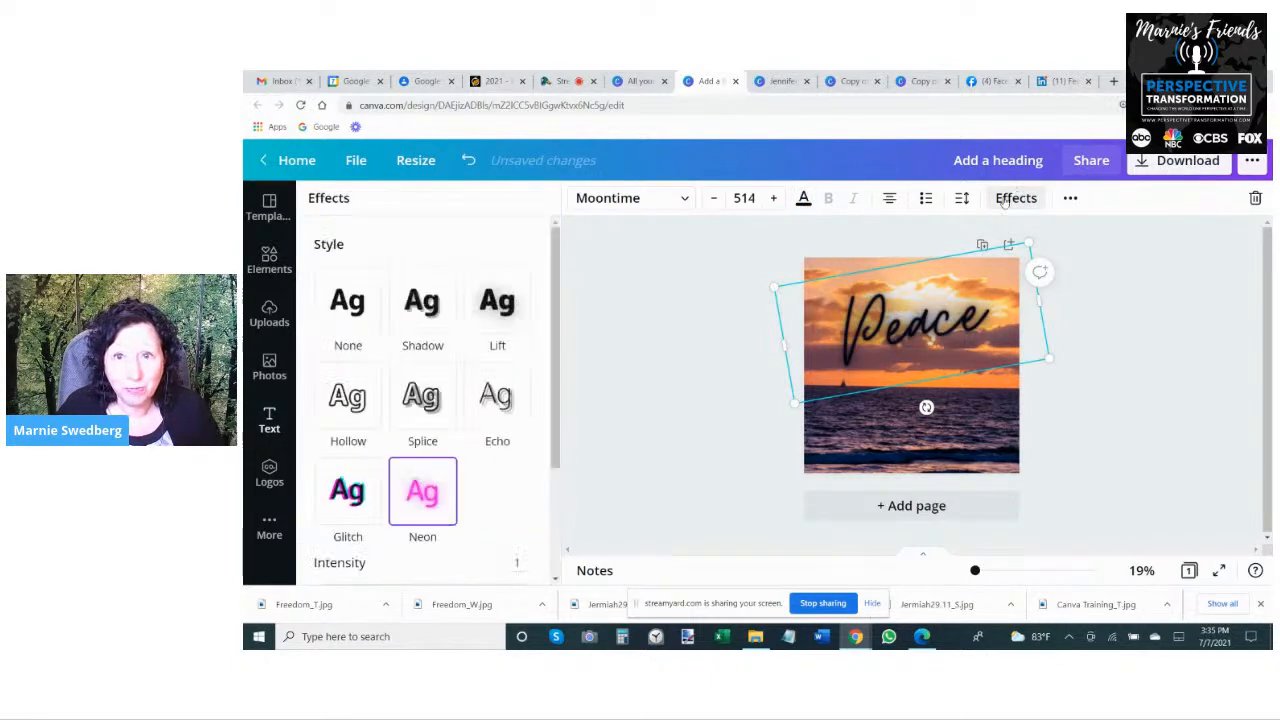
{"action": "left_click", "coordinate": [422, 300]}
- Color the "Peace" text's shadow orange and set its offset, blur and transparency to 100
{"action": "left_click", "coordinate": [520, 551]}
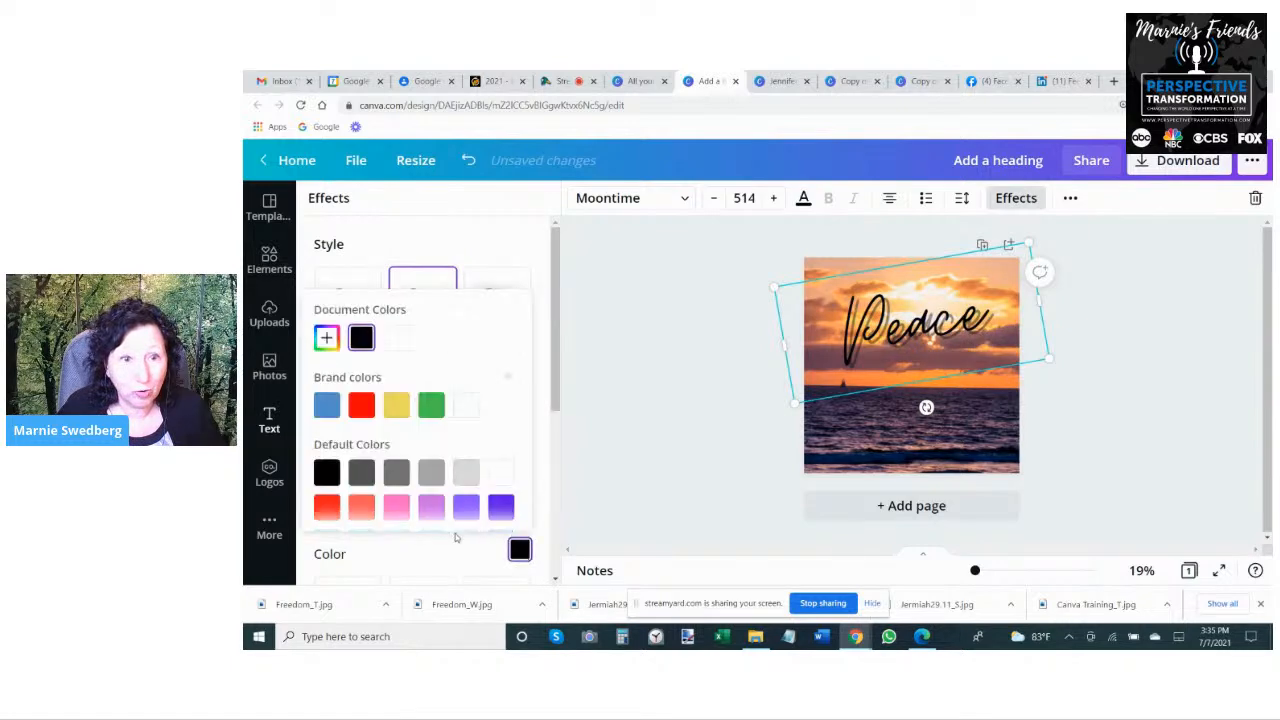
{"action": "scroll", "coordinate": [340, 500], "scroll_direction": "down", "scroll_amount": 2}
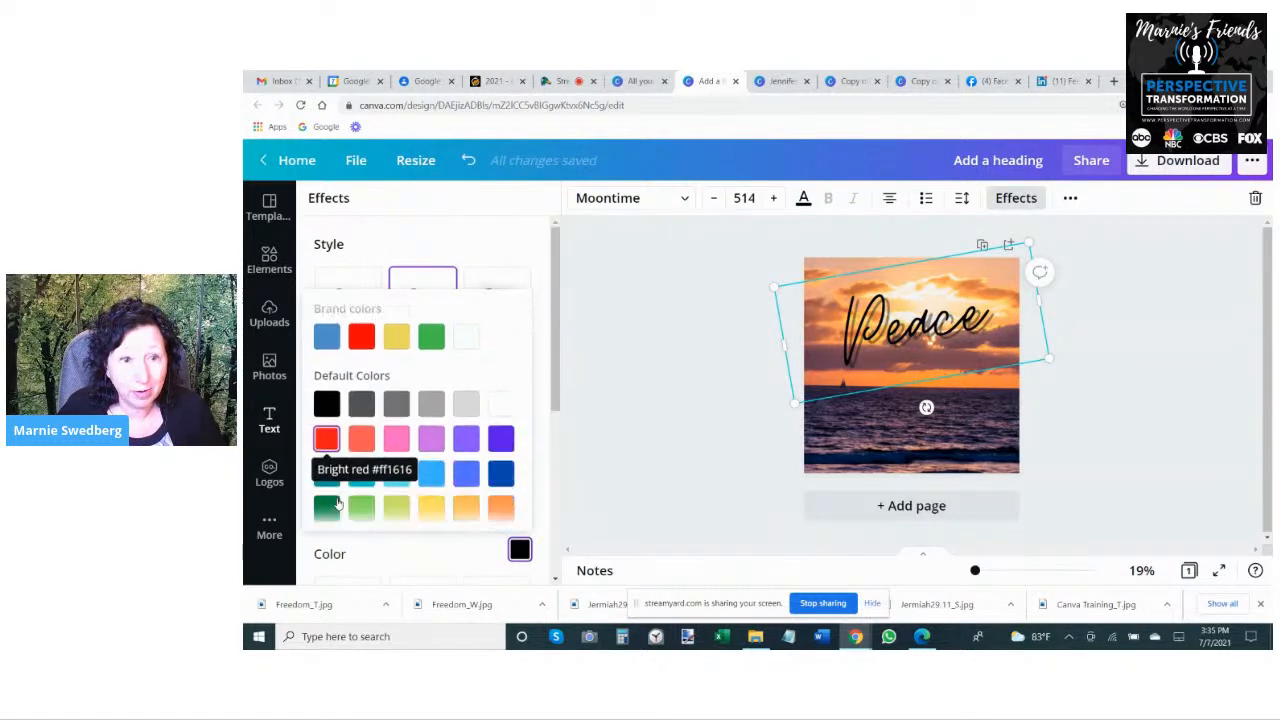
{"action": "left_click", "coordinate": [501, 503]}
{"action": "left_click", "coordinate": [407, 313]}
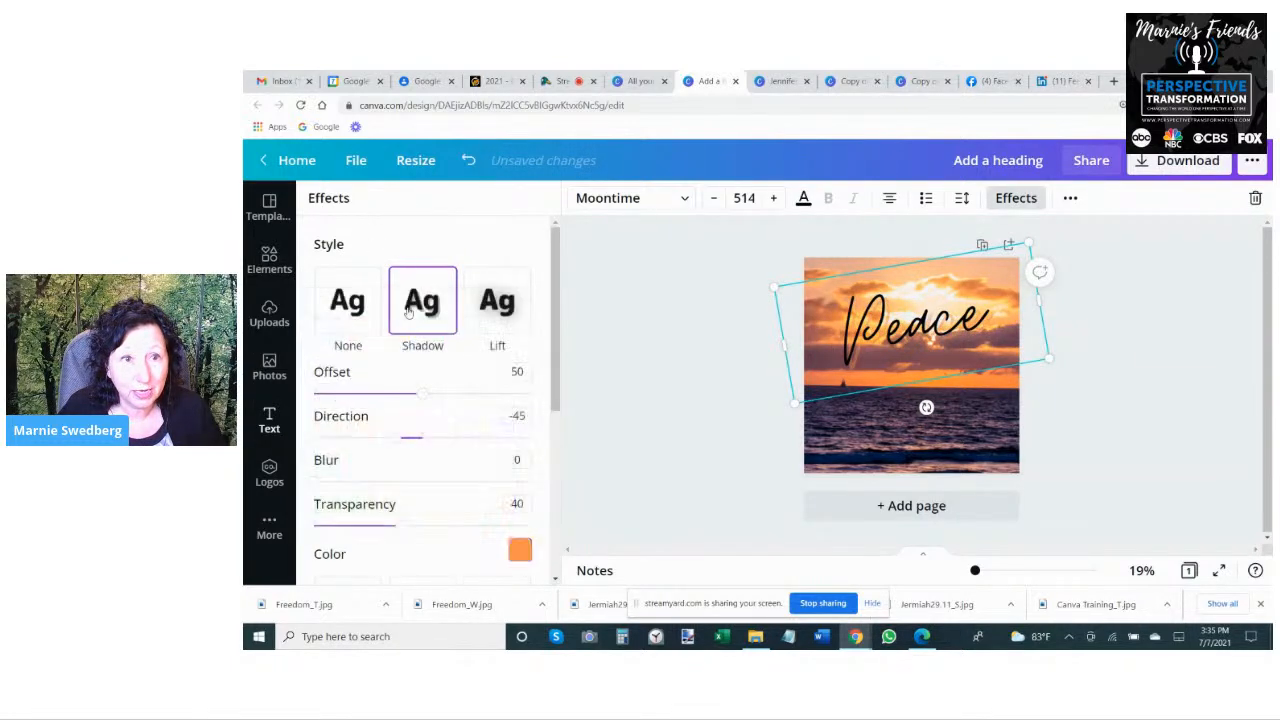
{"action": "left_click_drag", "start_coordinate": [427, 396], "coordinate": [586, 400]}
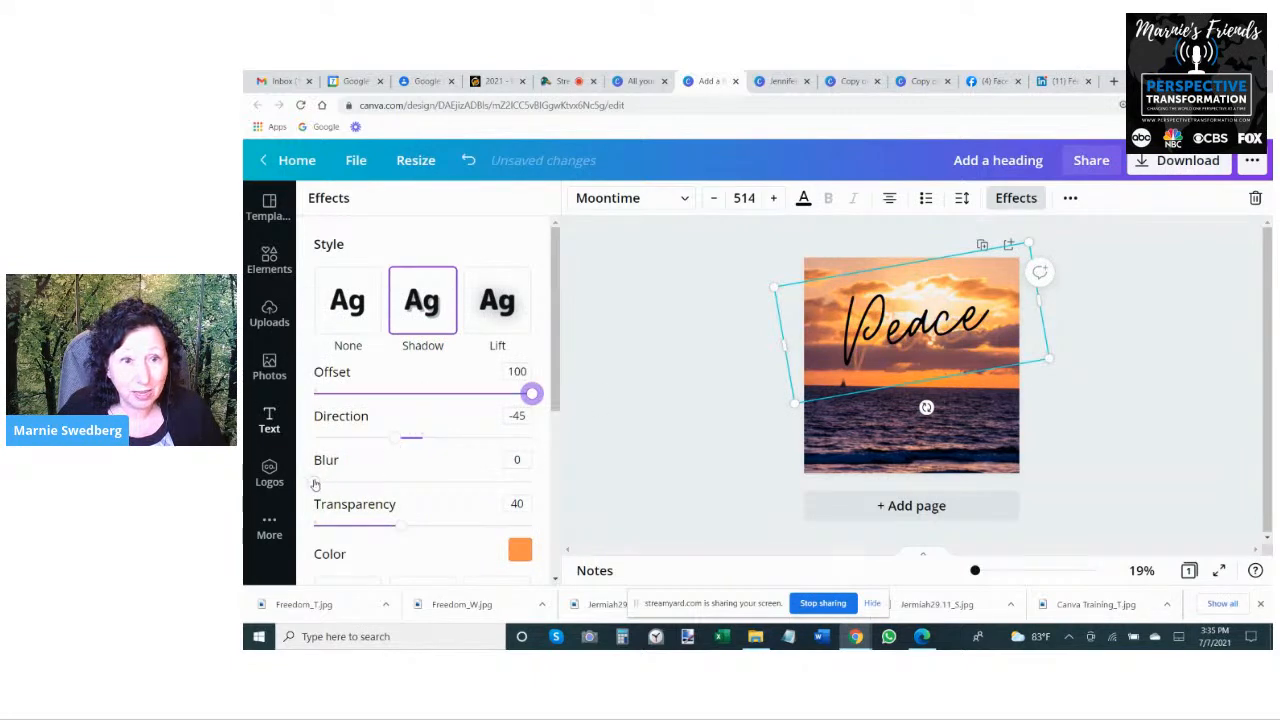
{"action": "left_click_drag", "start_coordinate": [315, 484], "coordinate": [560, 463]}
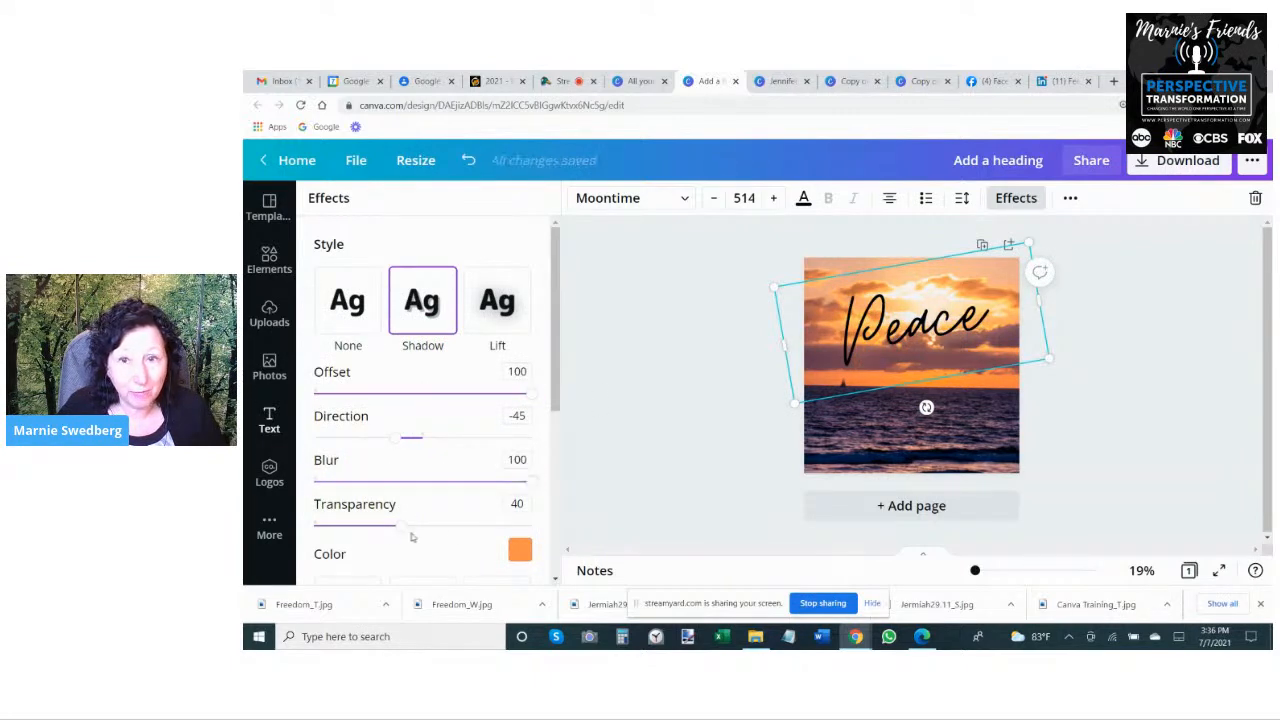
{"action": "left_click_drag", "start_coordinate": [398, 530], "coordinate": [600, 502]}
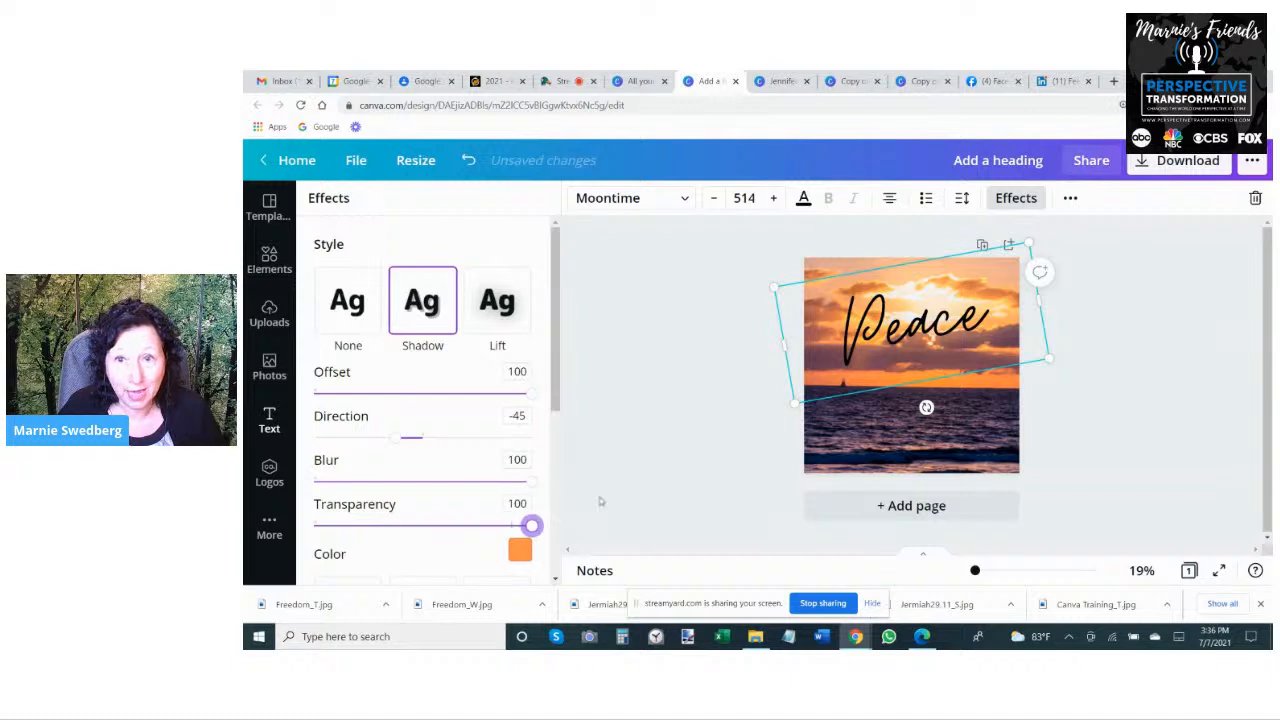
{"action": "left_click", "coordinate": [1136, 361]}
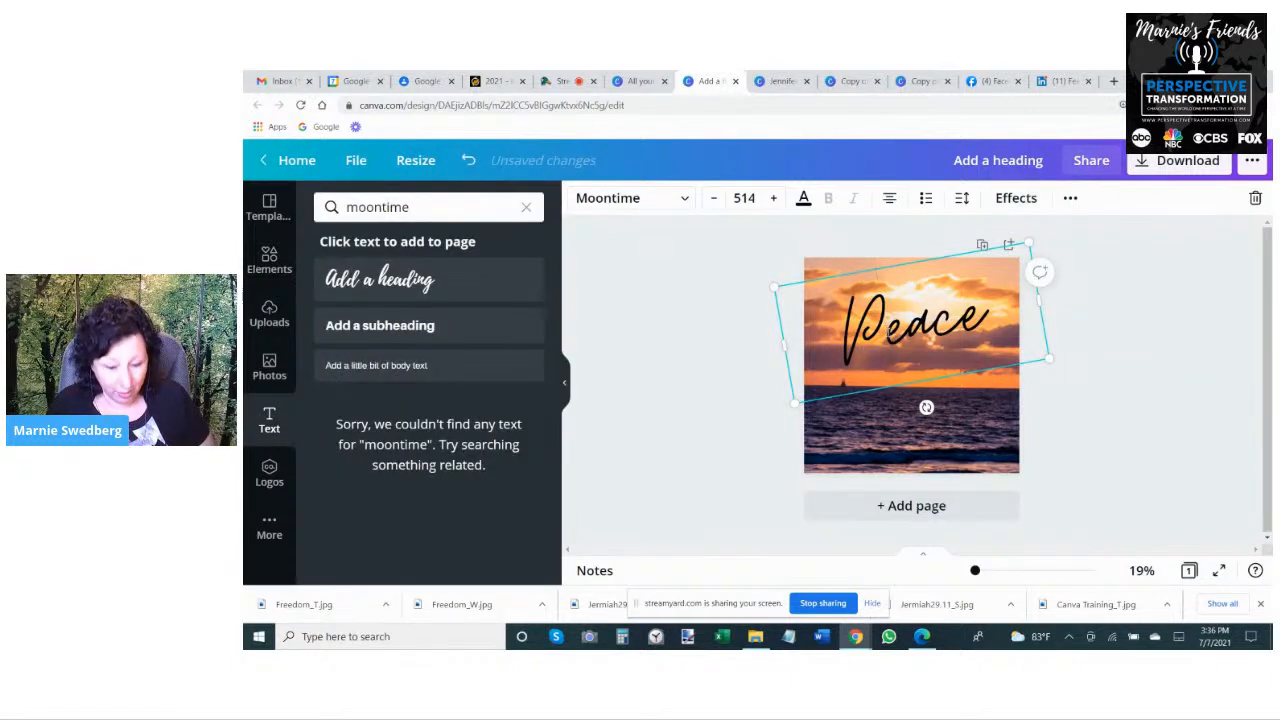
- Paste a duplicate of the black "Peace" text over the original
{"action": "left_click", "coordinate": [750, 342]}
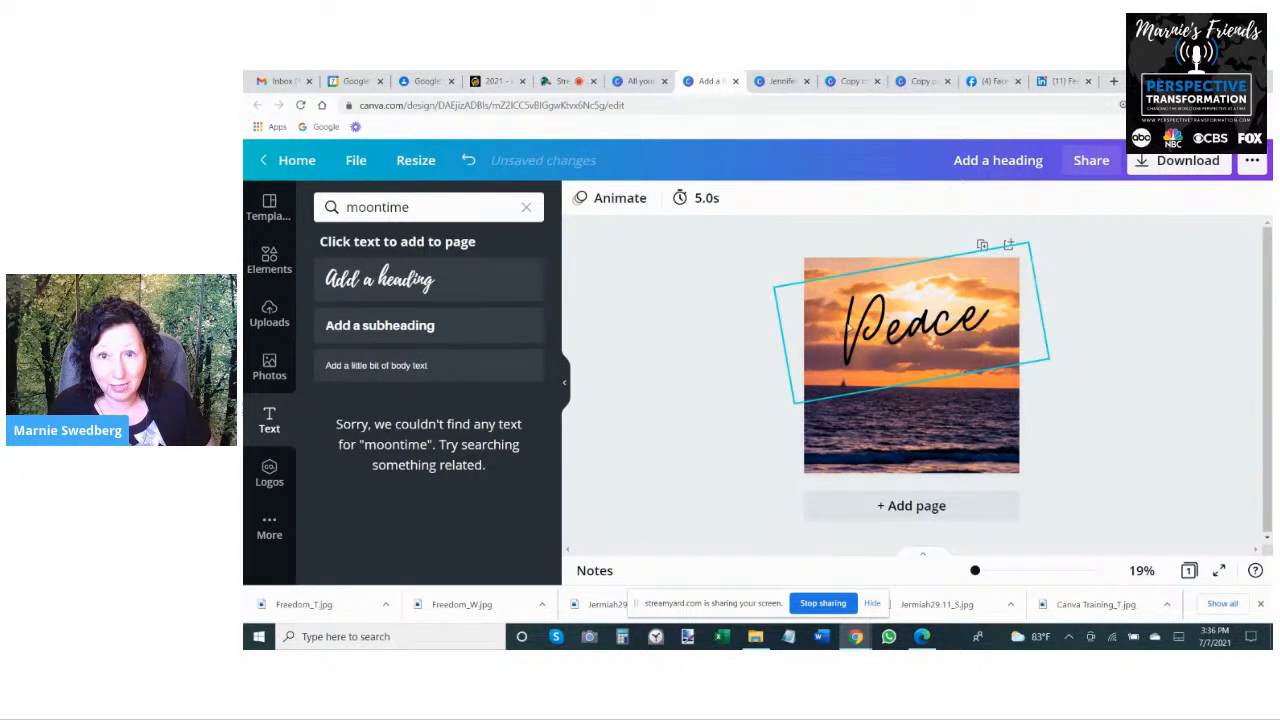
{"action": "left_click", "coordinate": [858, 326]}
{"action": "key", "text": "ctrl+v"}
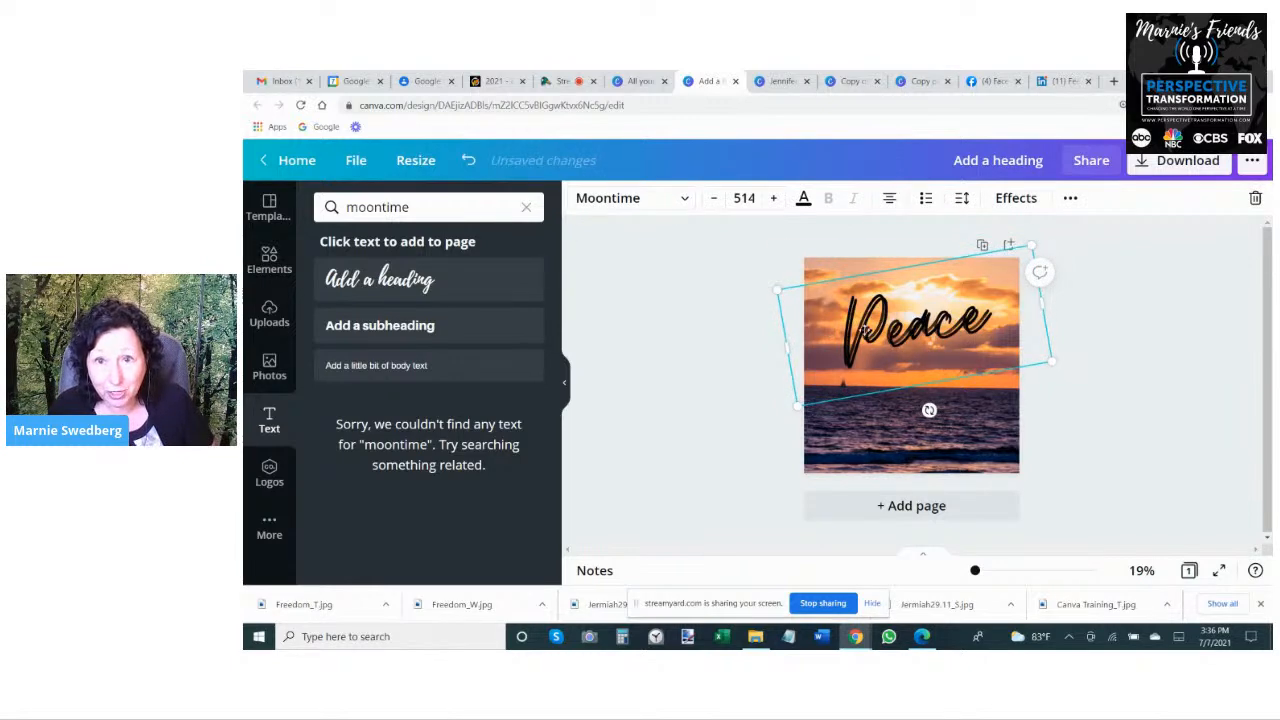
- Set the shadow direction of the "Peace" text to 115
{"action": "left_click", "coordinate": [1016, 197]}
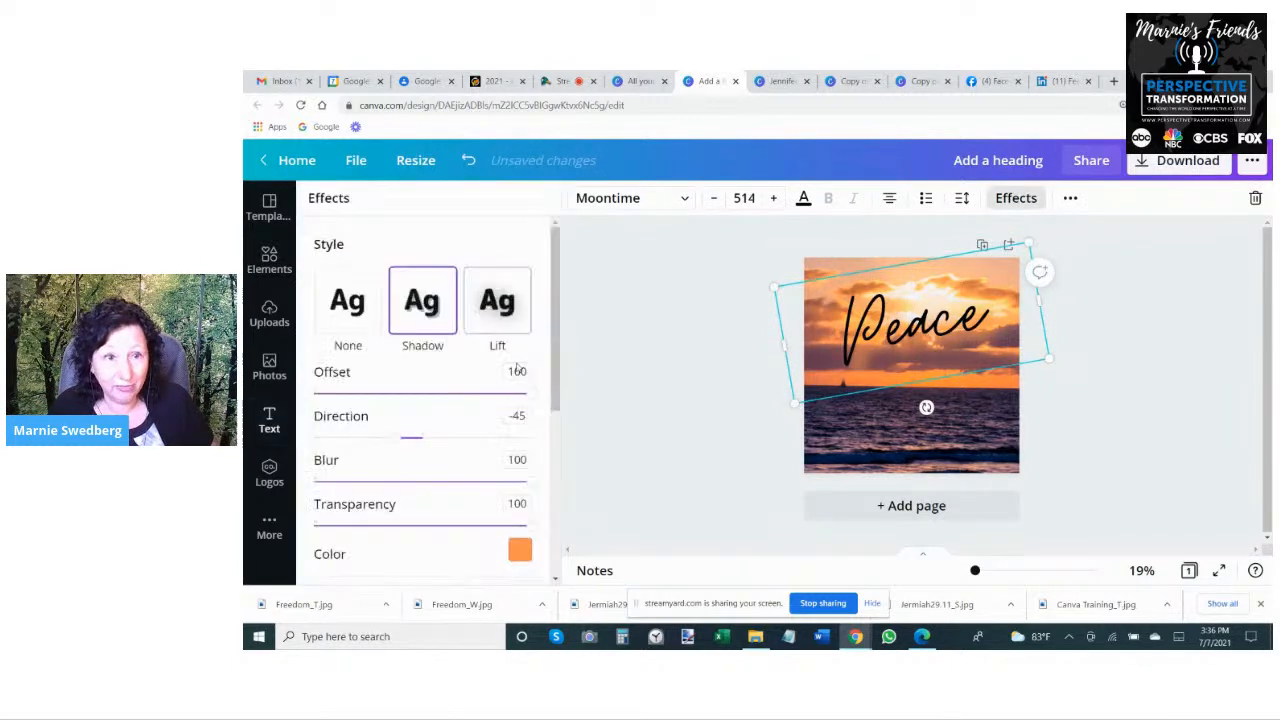
{"action": "left_click_drag", "start_coordinate": [394, 443], "coordinate": [492, 441]}
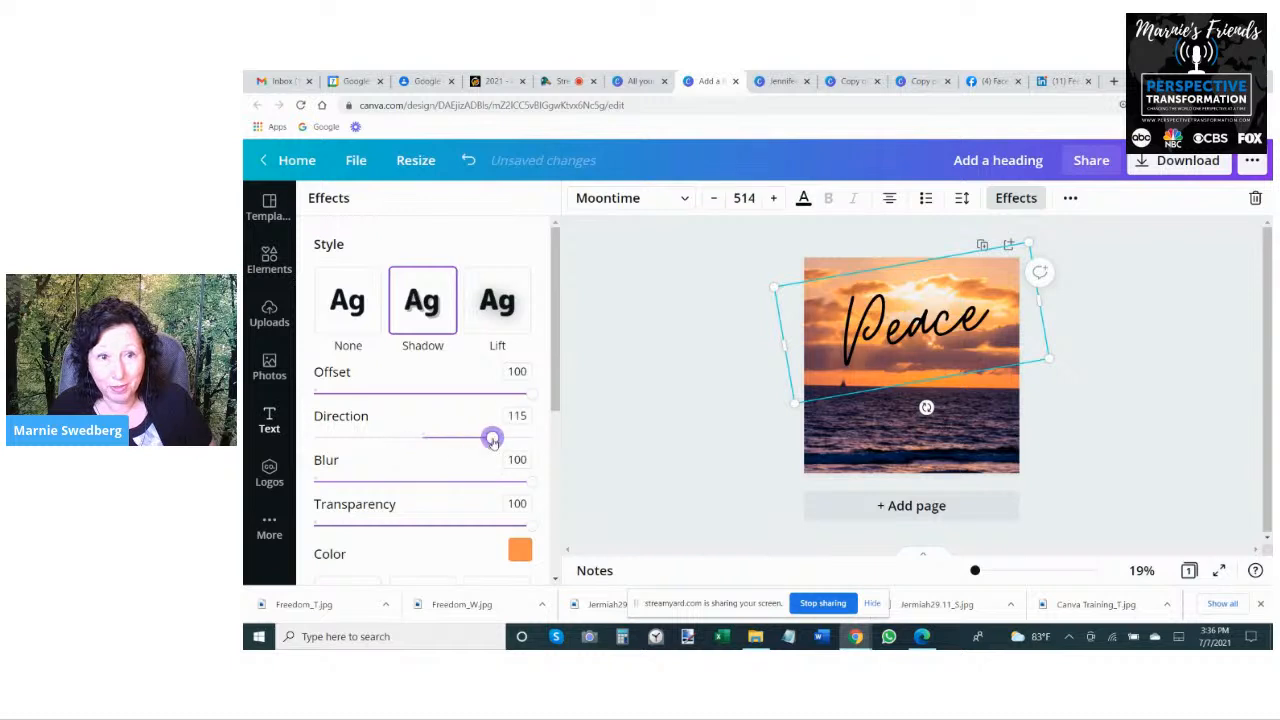
{"action": "left_click", "coordinate": [1192, 345]}
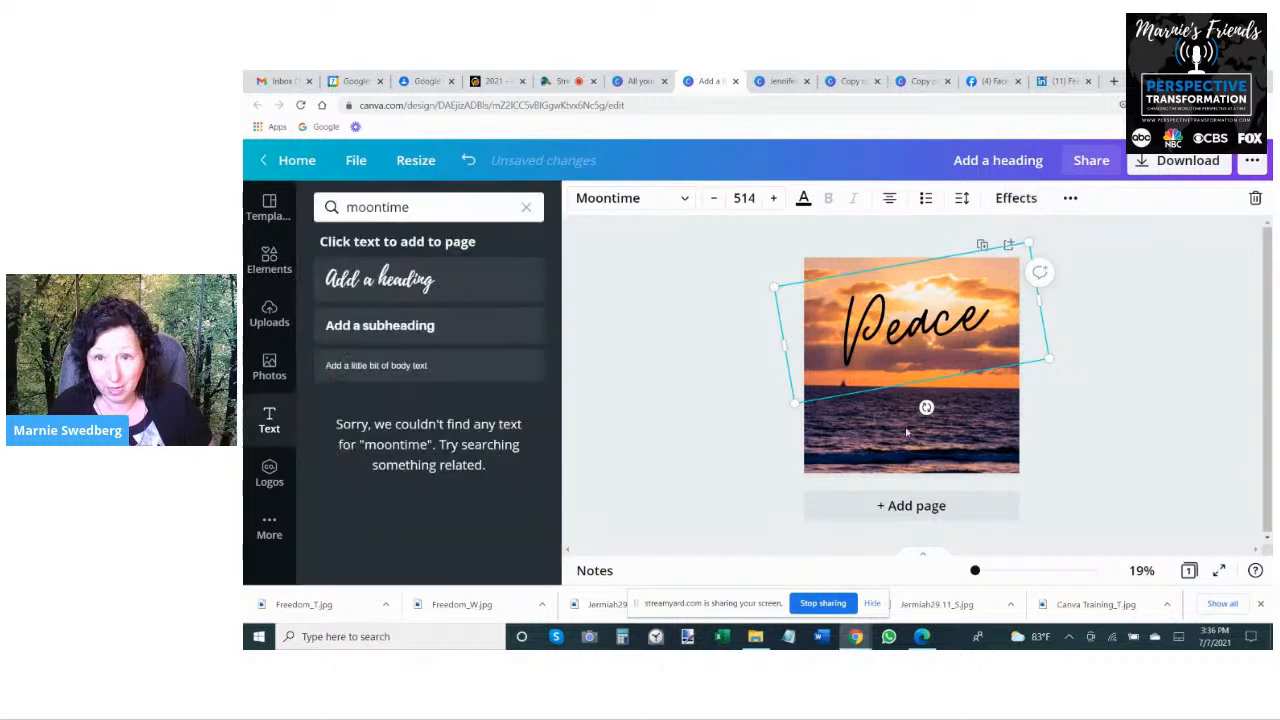
{"action": "left_click", "coordinate": [1157, 386]}
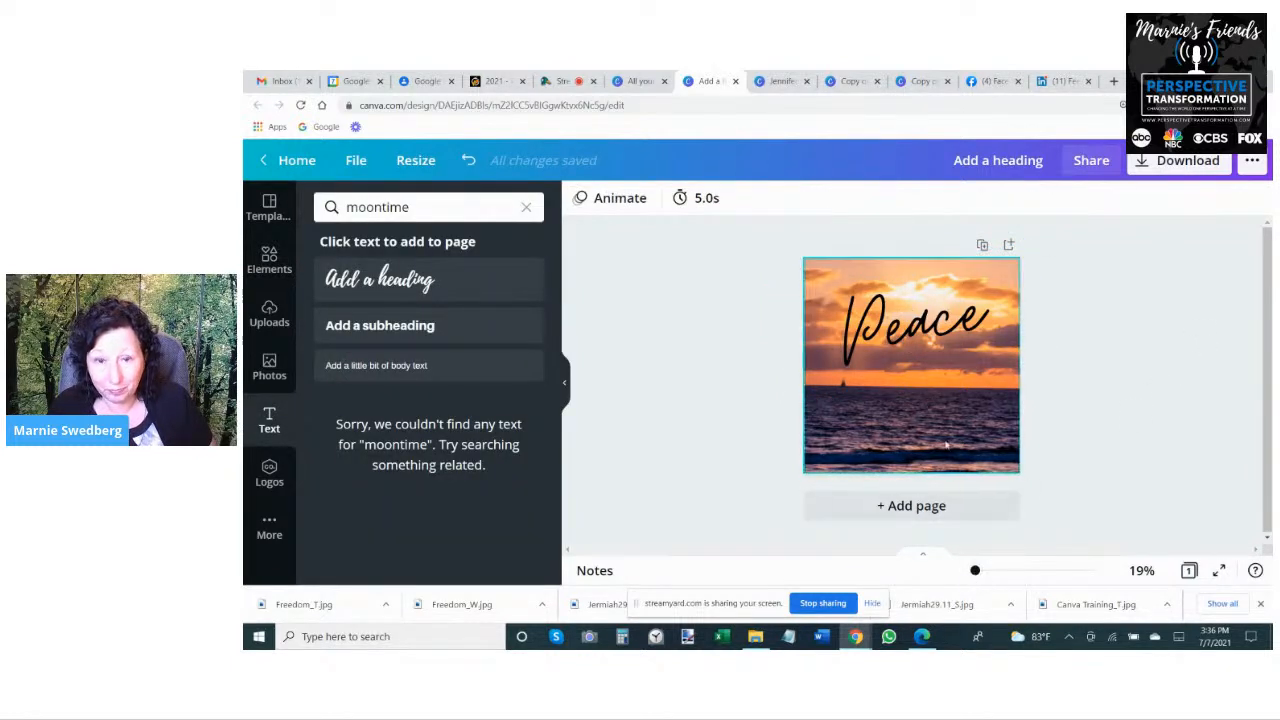
- Nudge the top copy of the "Peace" text to sit just off the lower copy, thickening the lettering
{"action": "left_click", "coordinate": [910, 358]}
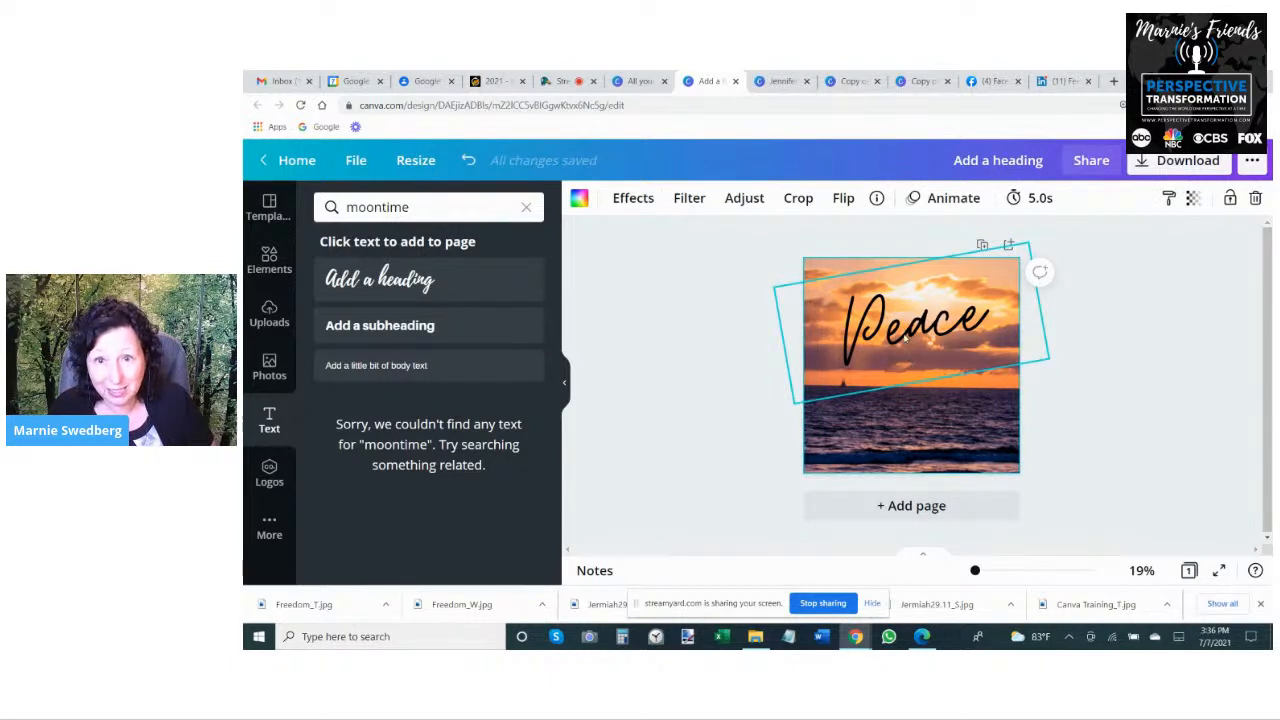
{"action": "mouse_move", "coordinate": [905, 340]}
{"action": "left_mouse_down"}
{"action": "mouse_move", "coordinate": [929, 380]}
{"action": "mouse_move", "coordinate": [901, 337]}
{"action": "left_mouse_up"}
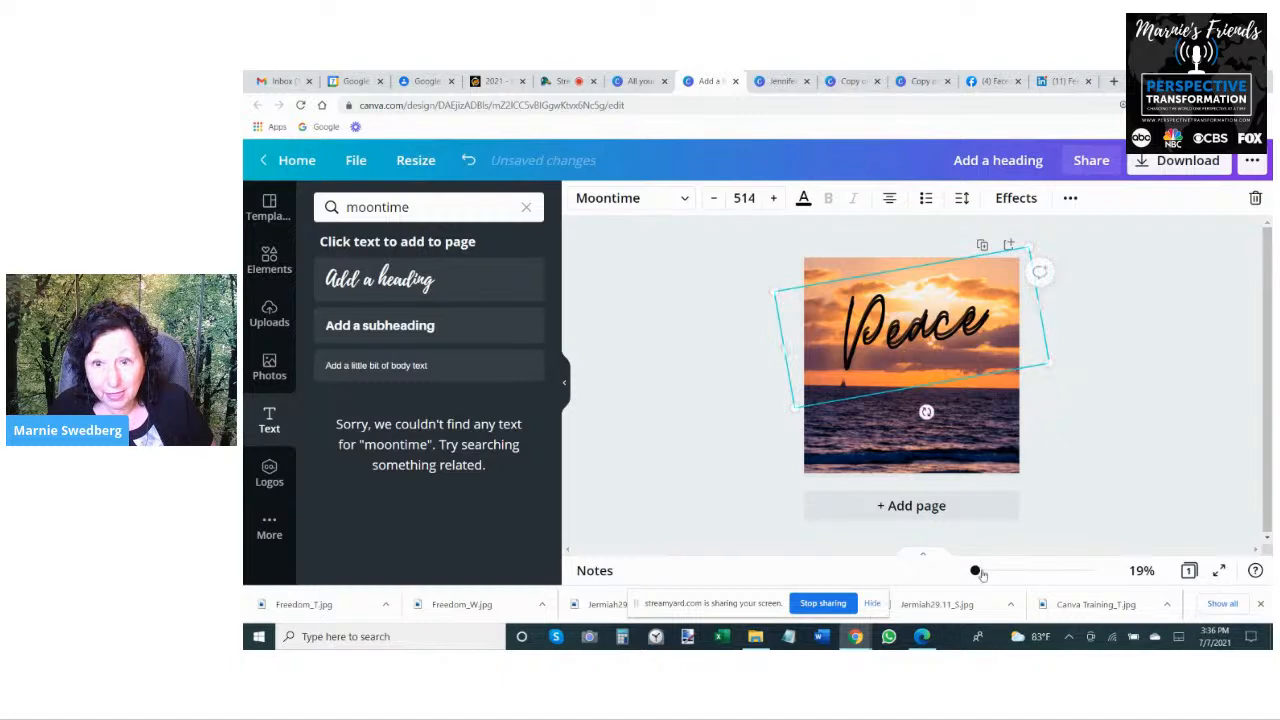
{"action": "left_click_drag", "start_coordinate": [975, 570], "coordinate": [991, 570]}
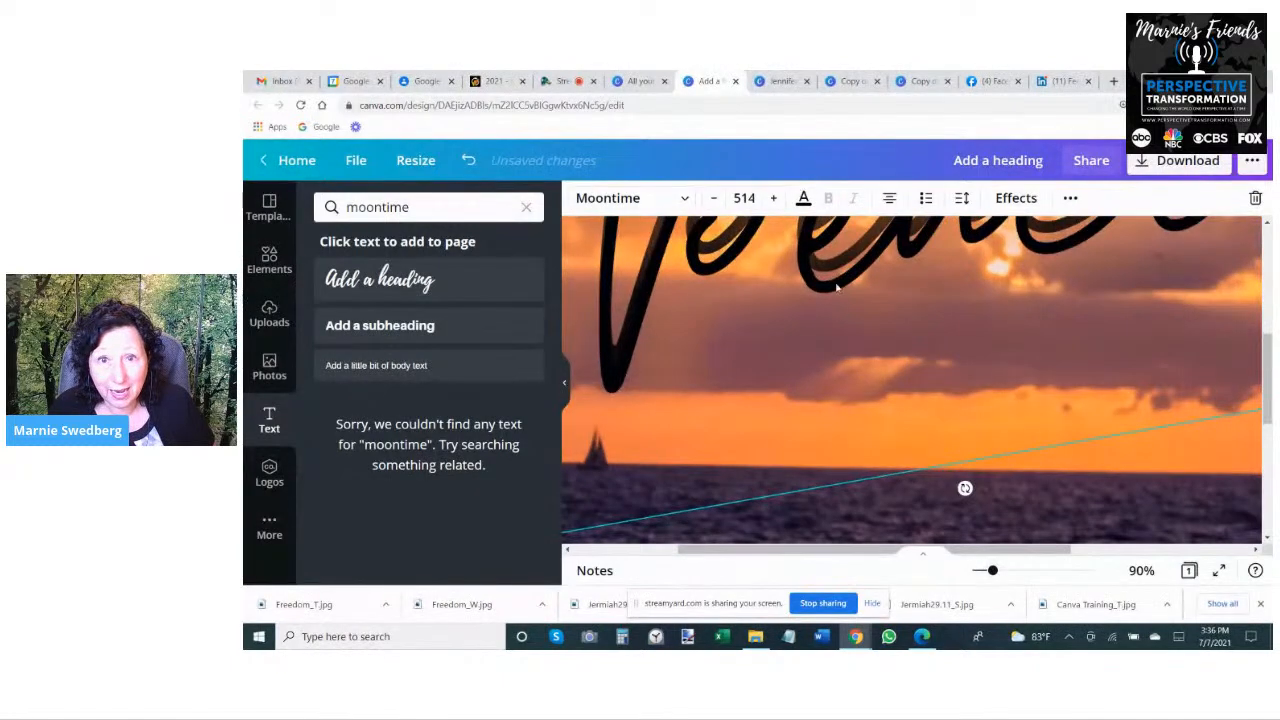
{"action": "left_click_drag", "start_coordinate": [836, 287], "coordinate": [835, 278]}
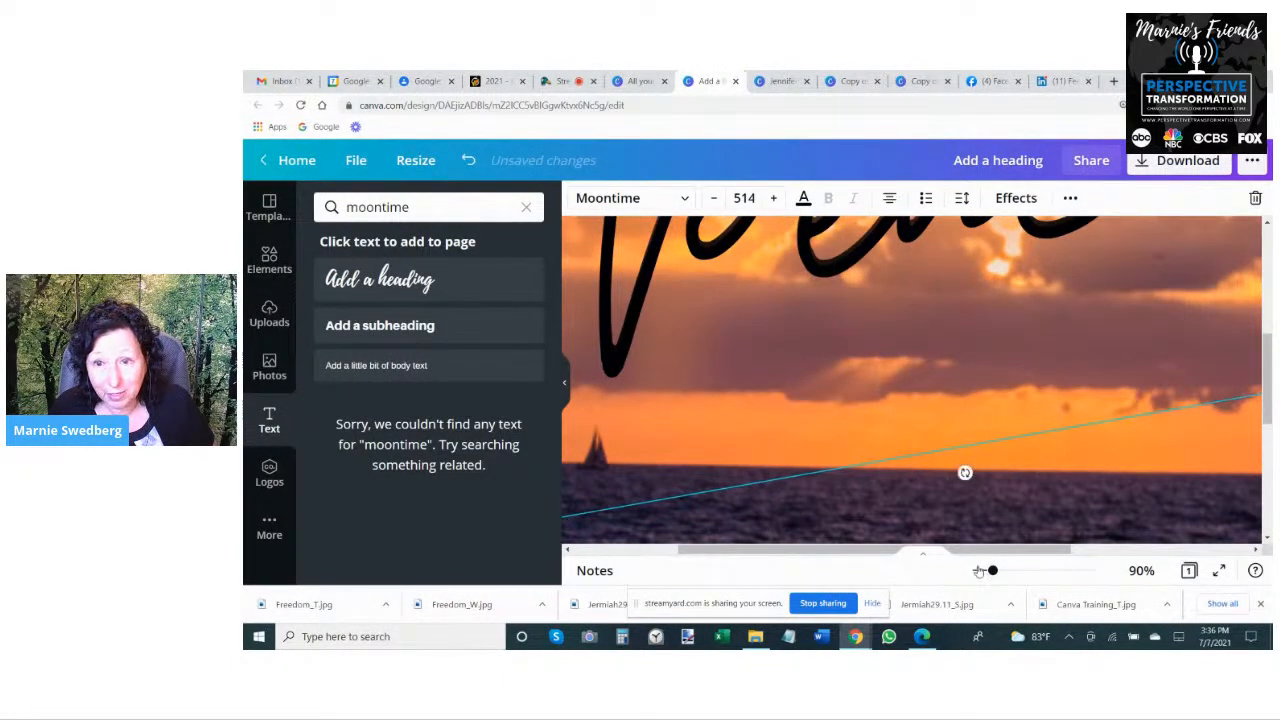
{"action": "left_click_drag", "start_coordinate": [990, 570], "coordinate": [979, 573]}
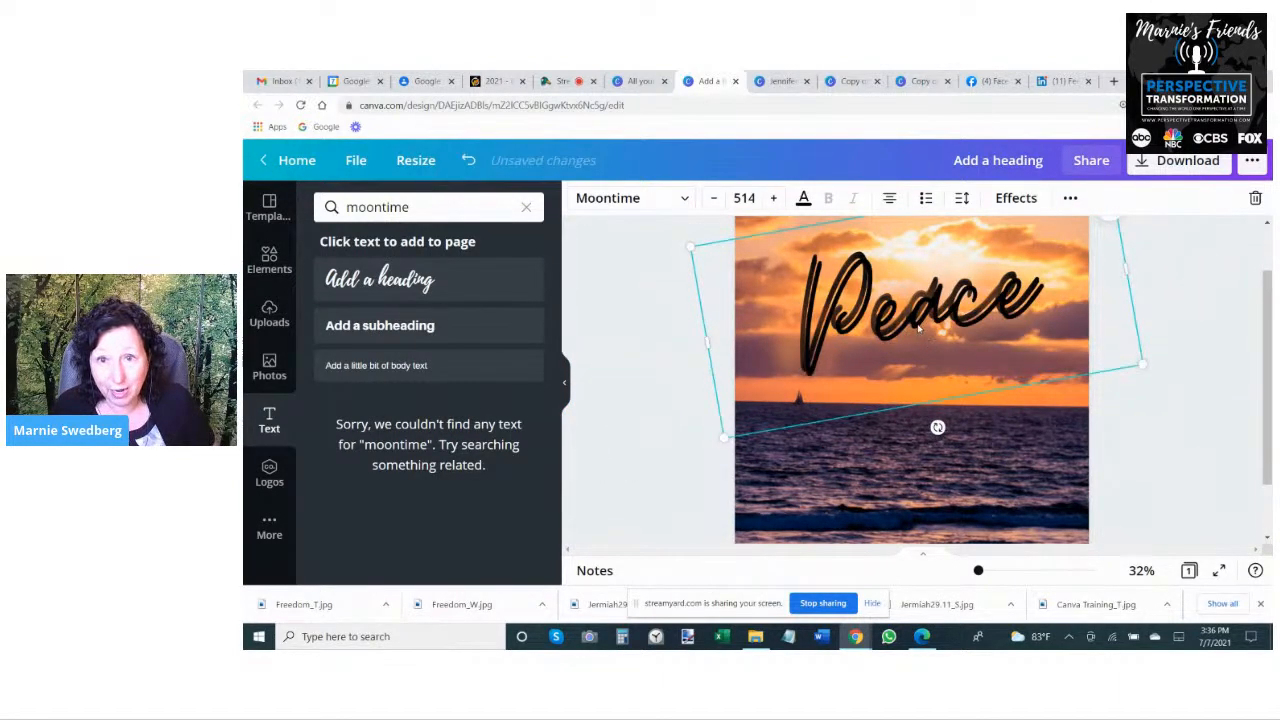
{"action": "left_click_drag", "start_coordinate": [927, 337], "coordinate": [915, 322]}
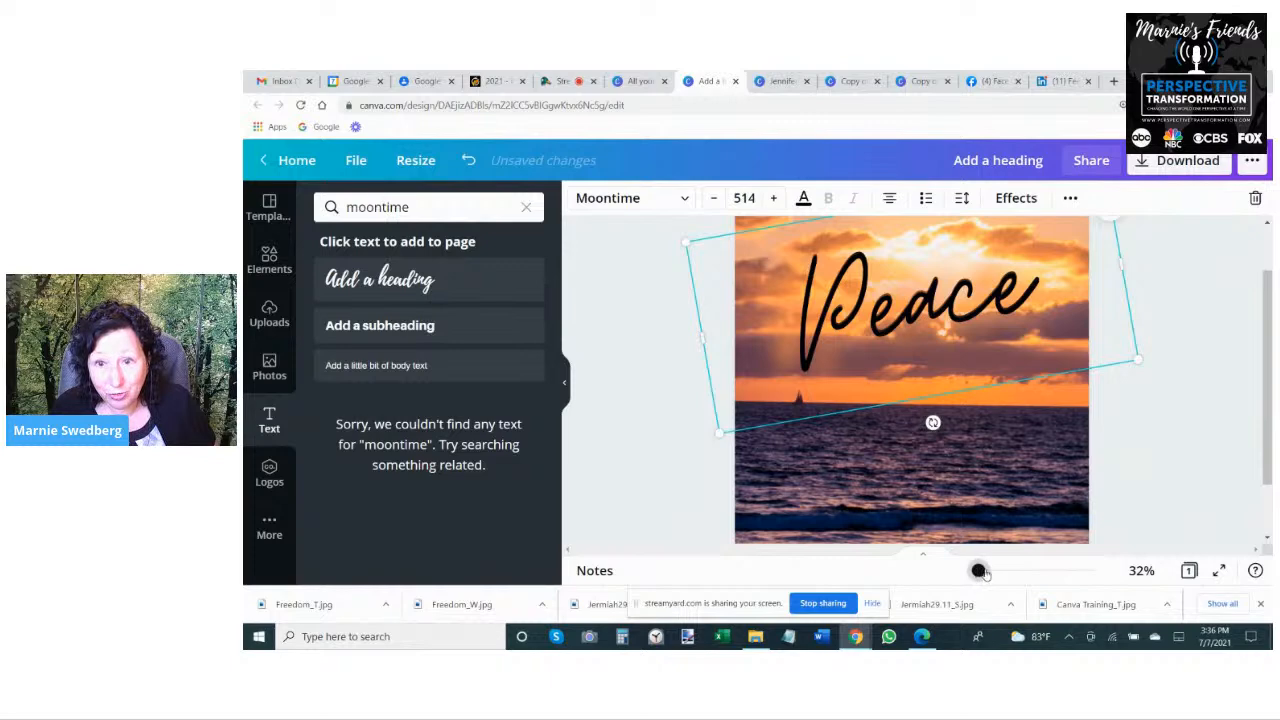
{"action": "left_click_drag", "start_coordinate": [980, 571], "coordinate": [992, 570]}
{"action": "left_click_drag", "start_coordinate": [841, 271], "coordinate": [843, 266]}
{"action": "mouse_move", "coordinate": [991, 571]}
{"action": "left_mouse_down"}
{"action": "mouse_move", "coordinate": [1003, 570]}
{"action": "mouse_move", "coordinate": [978, 570]}
{"action": "left_mouse_up"}
{"action": "left_click", "coordinate": [905, 214]}
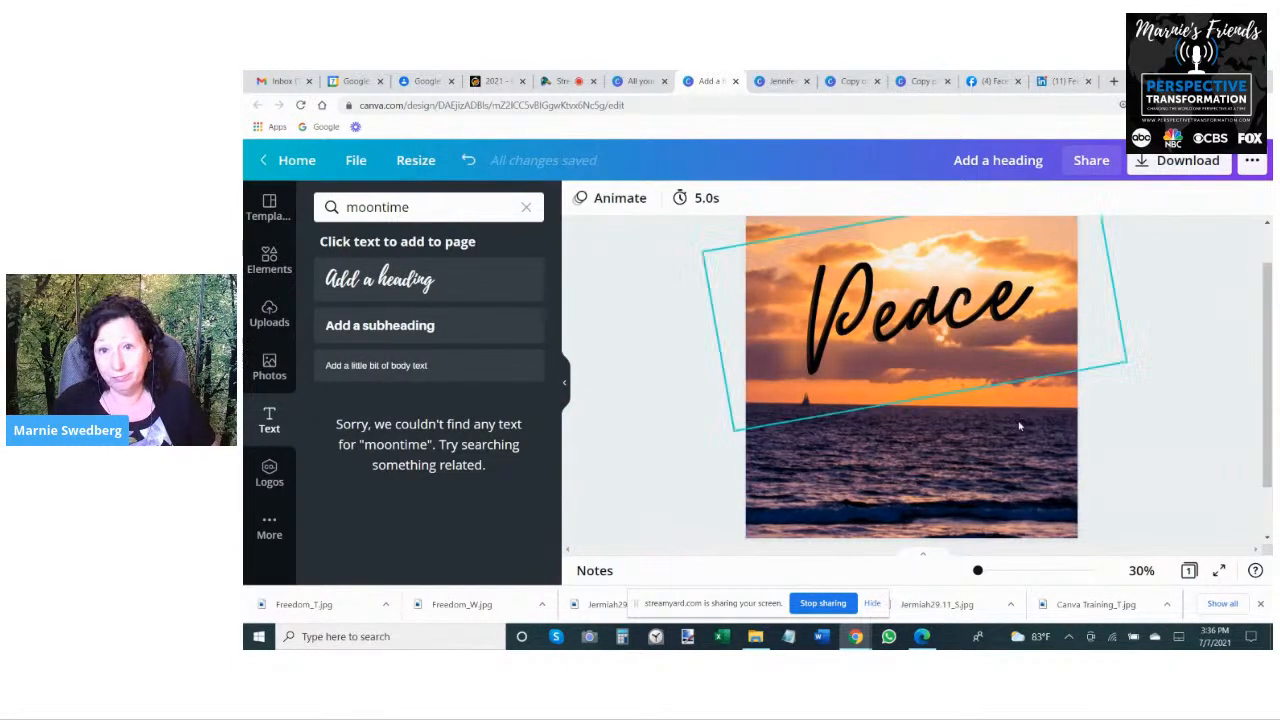
- Switch to the StreamYard broadcast and check the latest viewer comments
{"action": "left_click", "coordinate": [565, 81]}
{"action": "left_click", "coordinate": [1107, 330]}
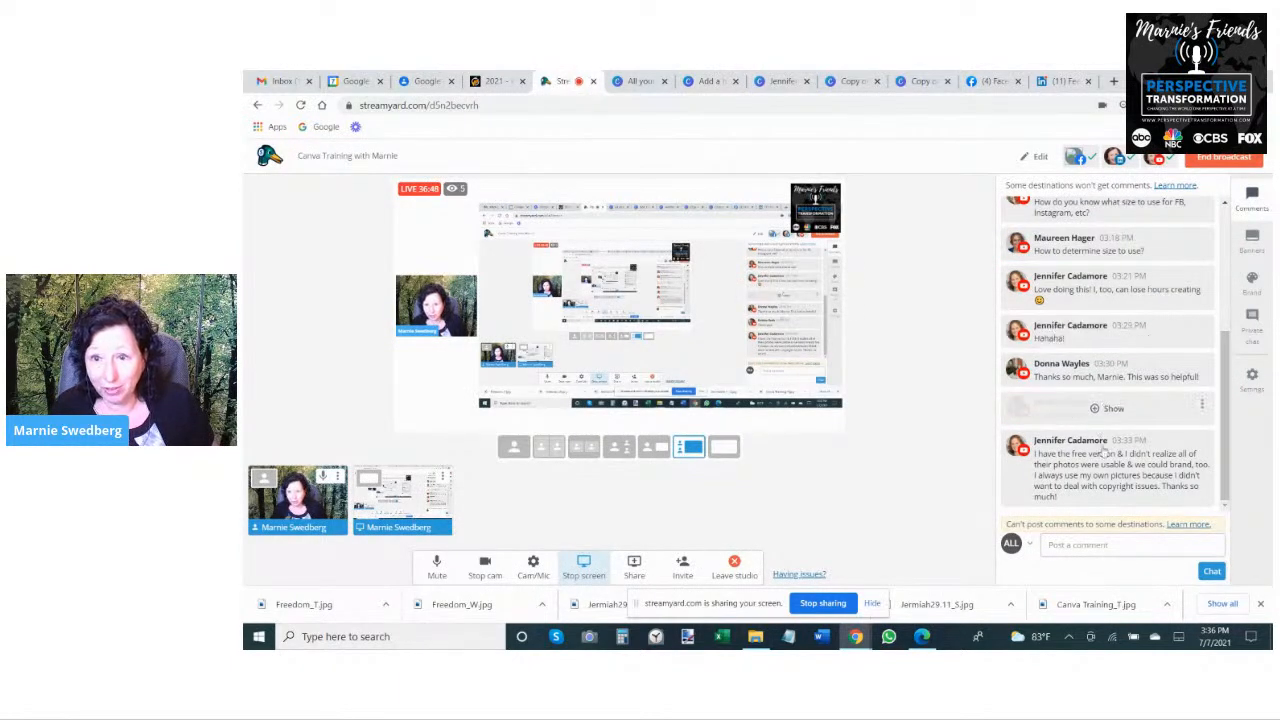
{"action": "mouse_move", "coordinate": [1046, 468]}
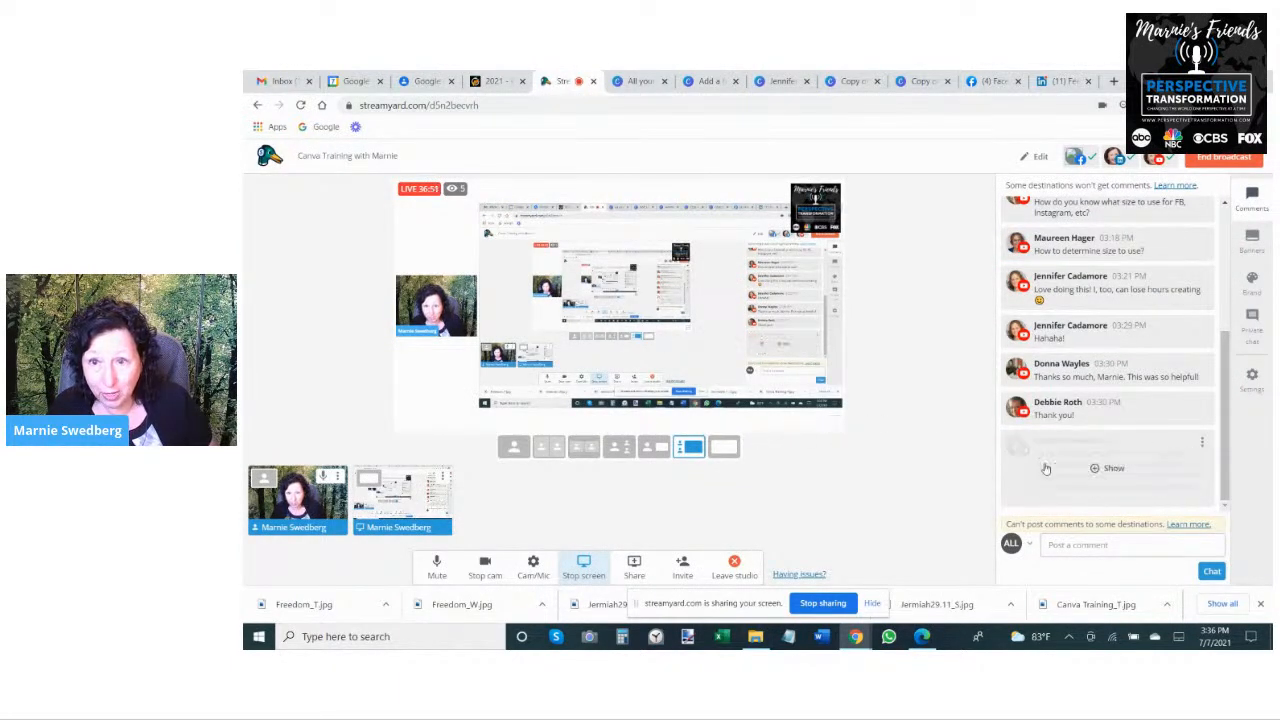
{"action": "left_click", "coordinate": [1108, 468]}
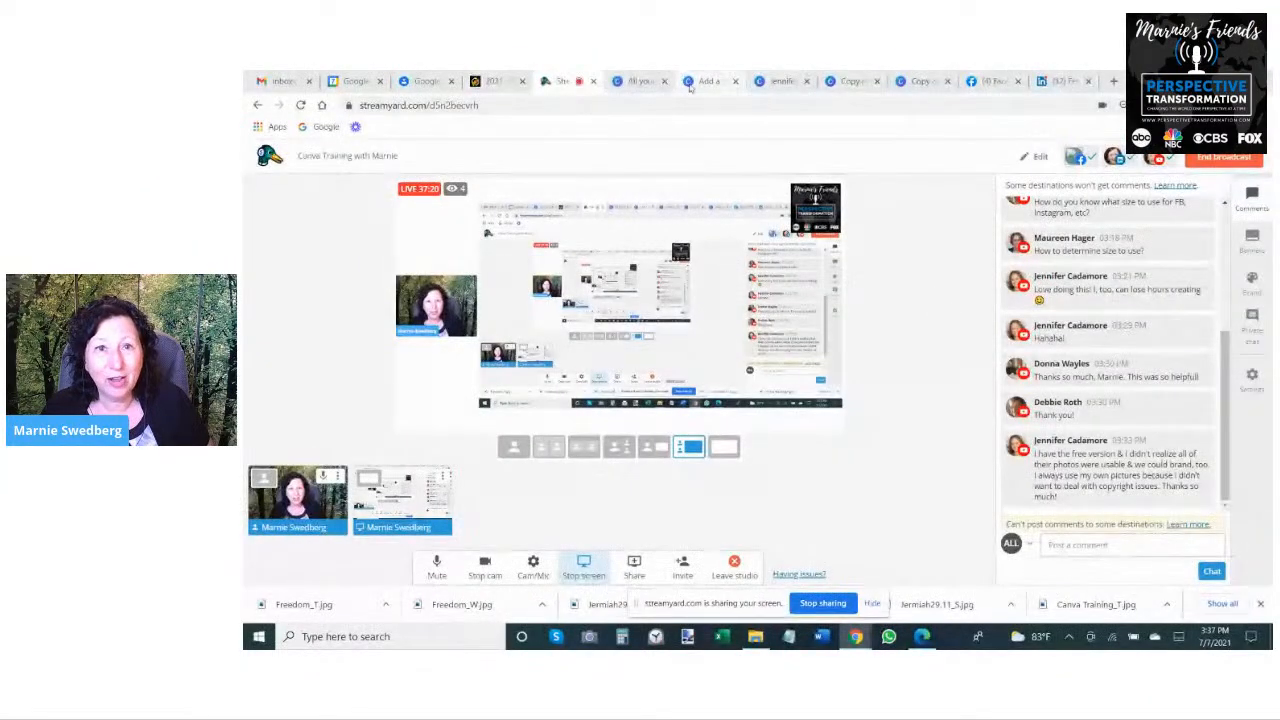
- Return to the Canva designs page and create a new 1500 × 1500 px design
{"action": "left_click", "coordinate": [637, 82]}
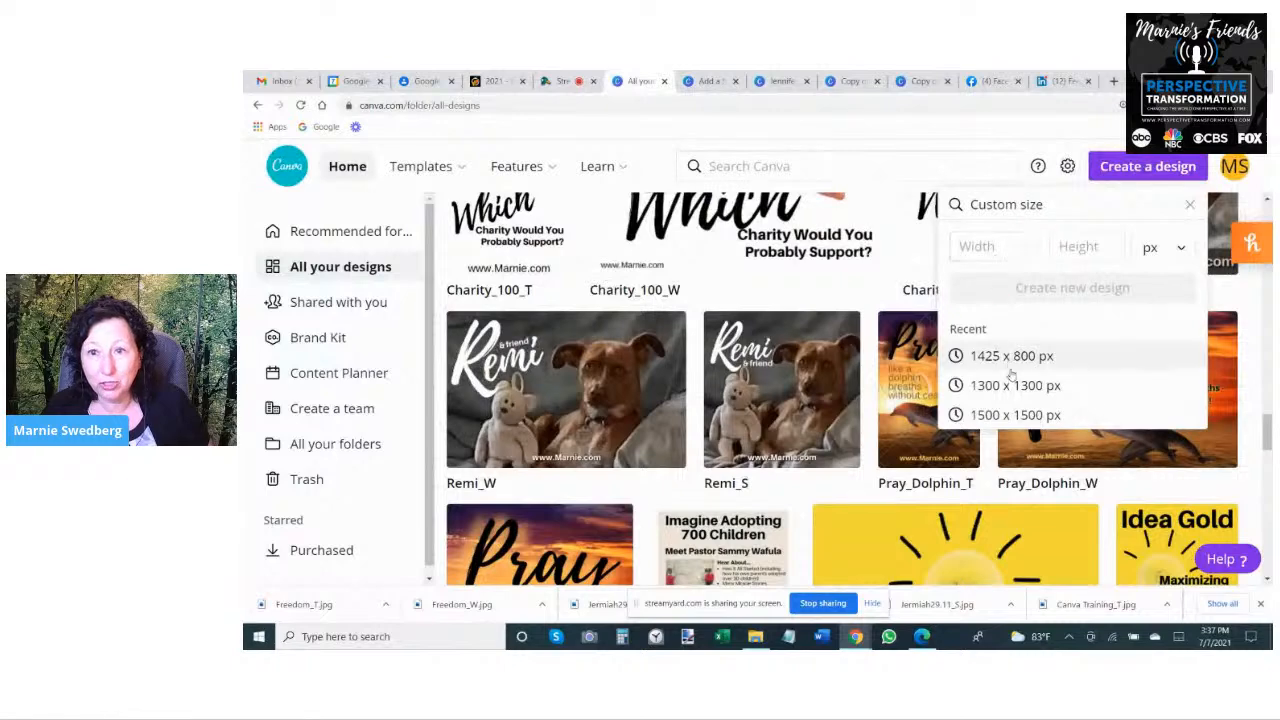
{"action": "left_click", "coordinate": [1015, 415]}
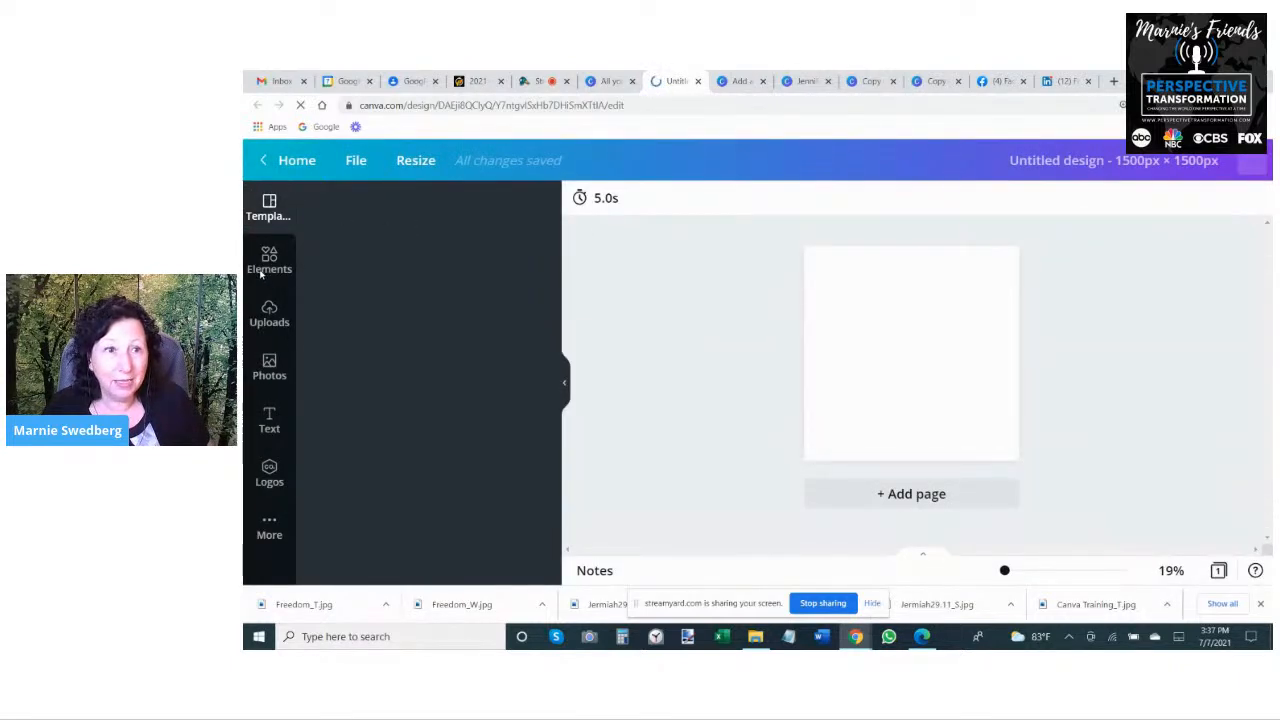
- Search the elements for "background red" and narrow the results to graphics
{"action": "left_click", "coordinate": [262, 265]}
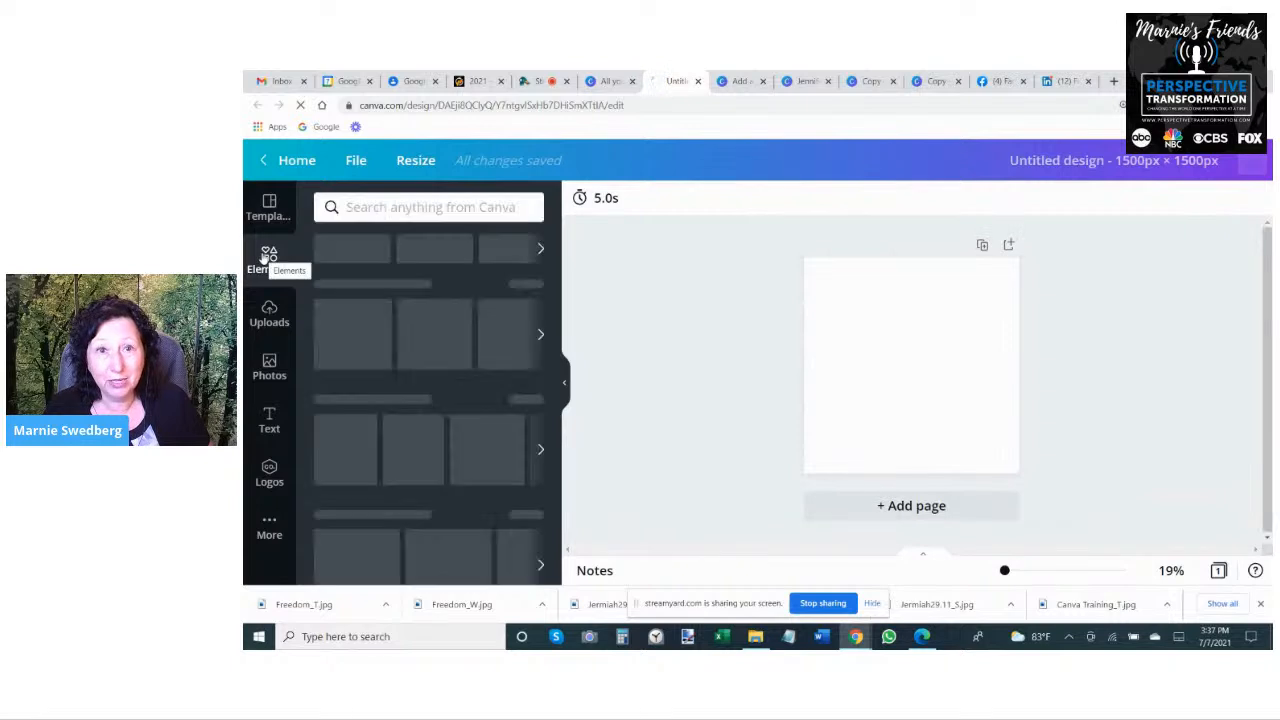
{"action": "left_click", "coordinate": [368, 207]}
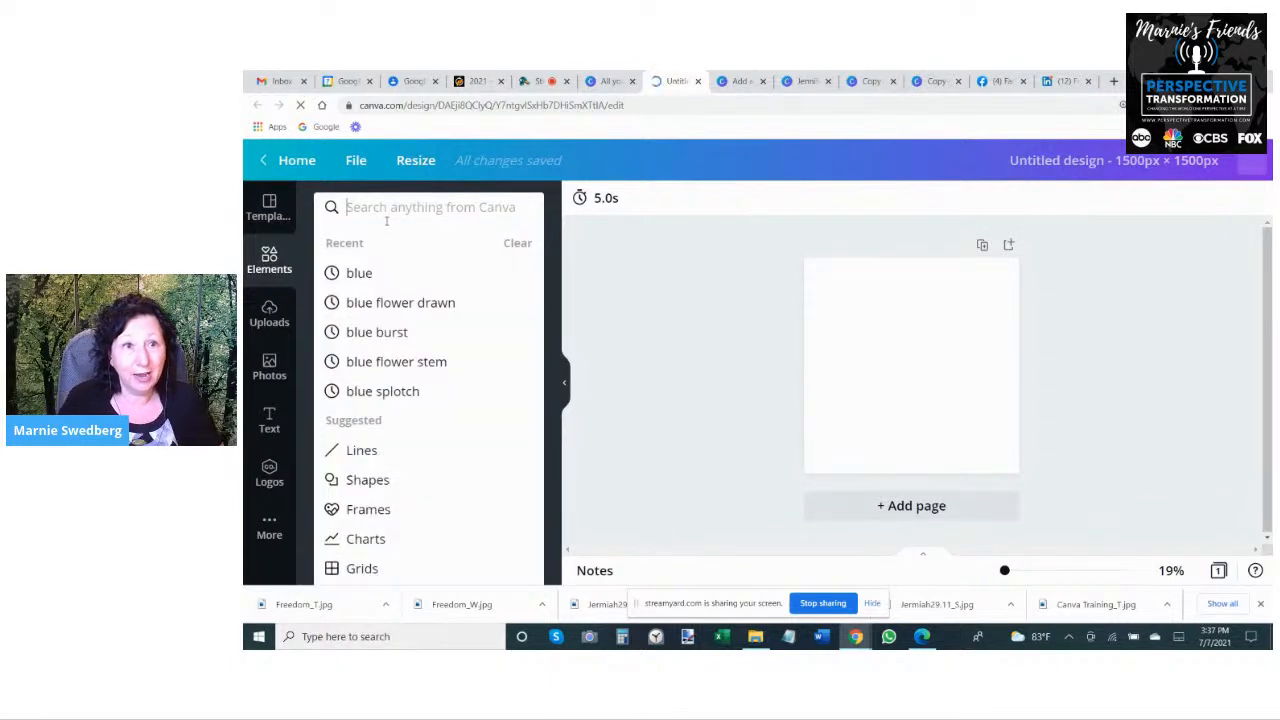
{"action": "type", "text": "background"}
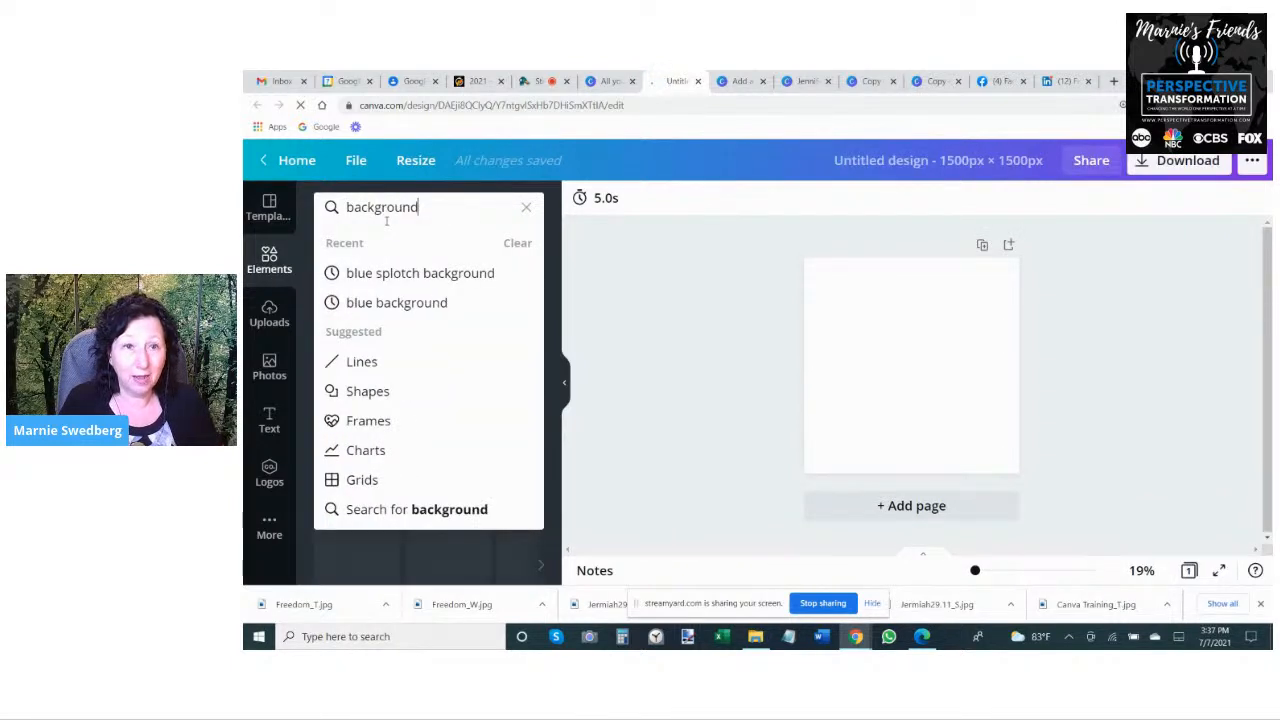
{"action": "type", "text": " red"}
{"action": "key", "text": "Return"}
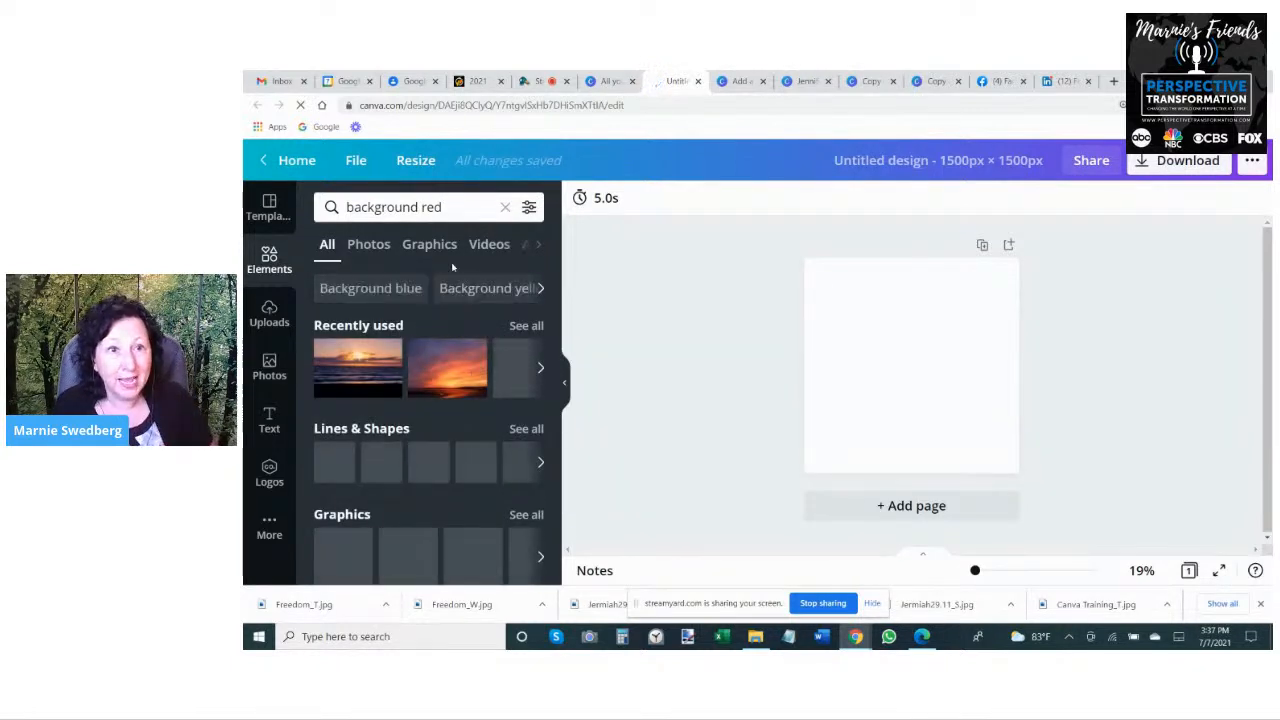
{"action": "left_click", "coordinate": [425, 251]}
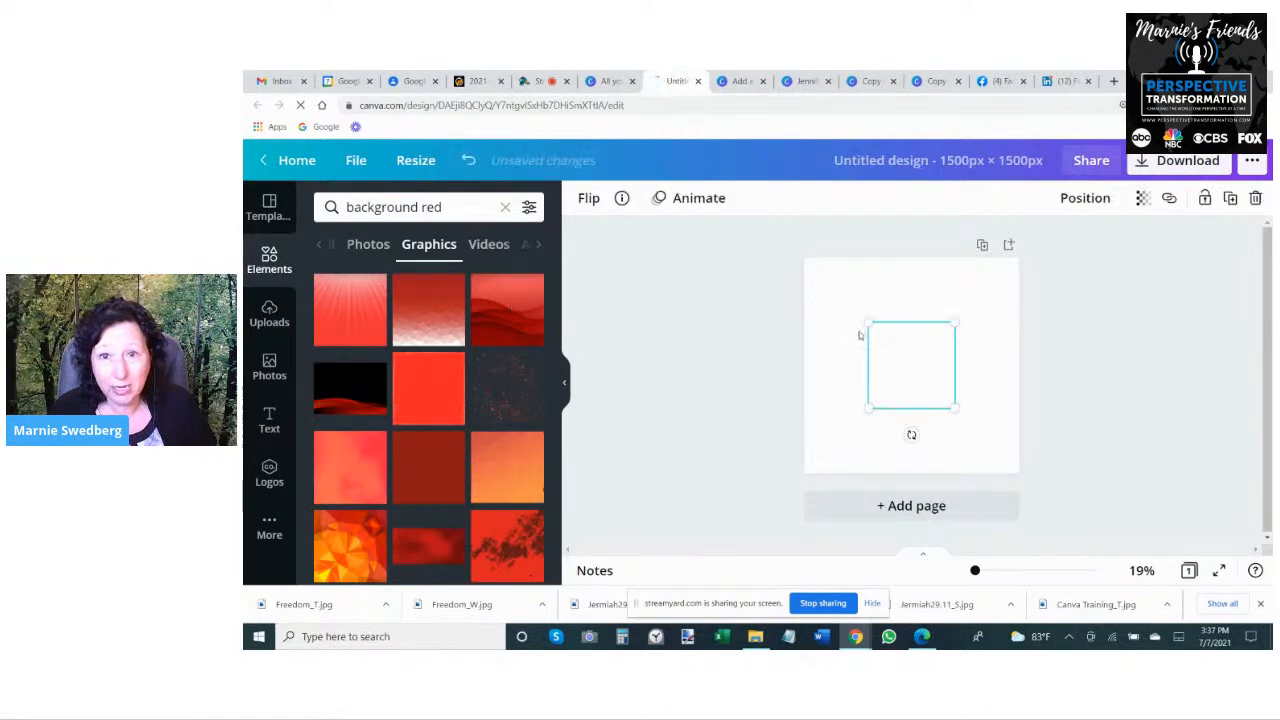
- Add the red horizontal-wave background graphic and enlarge it to cover the whole page
{"action": "left_click_drag", "start_coordinate": [869, 323], "coordinate": [688, 238]}
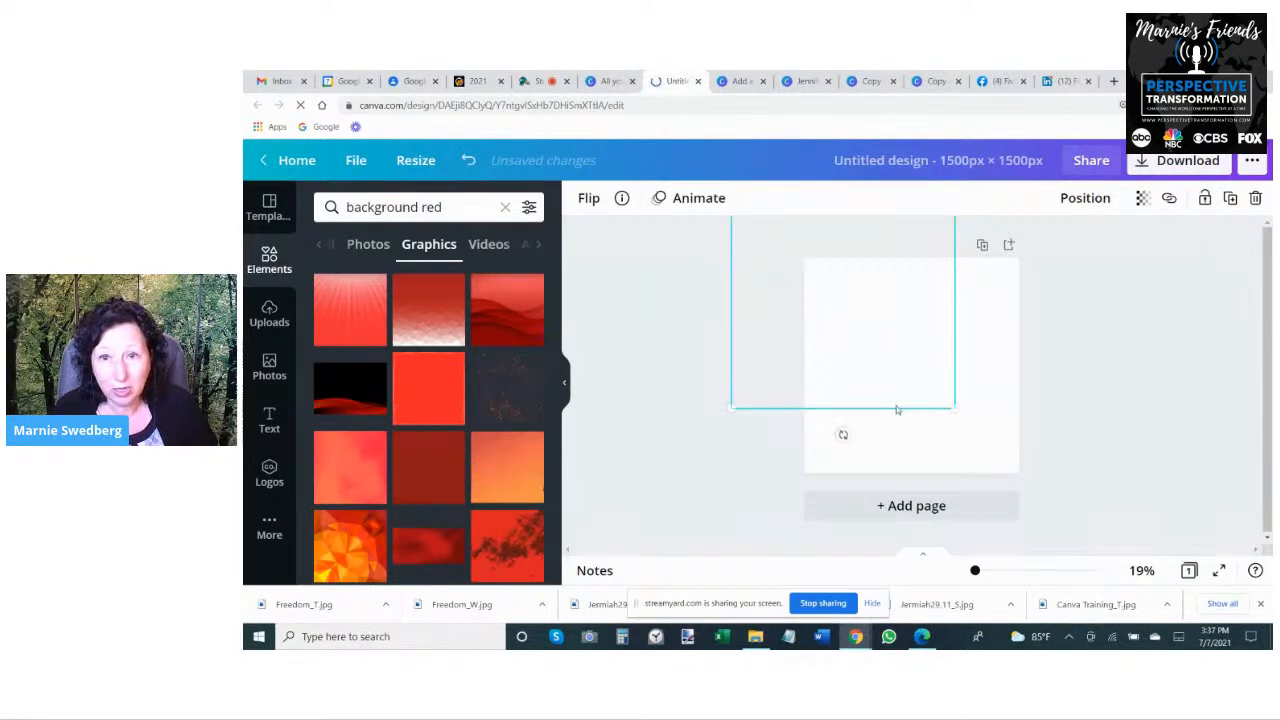
{"action": "left_click_drag", "start_coordinate": [874, 341], "coordinate": [952, 418]}
{"action": "left_click_drag", "start_coordinate": [950, 422], "coordinate": [936, 400]}
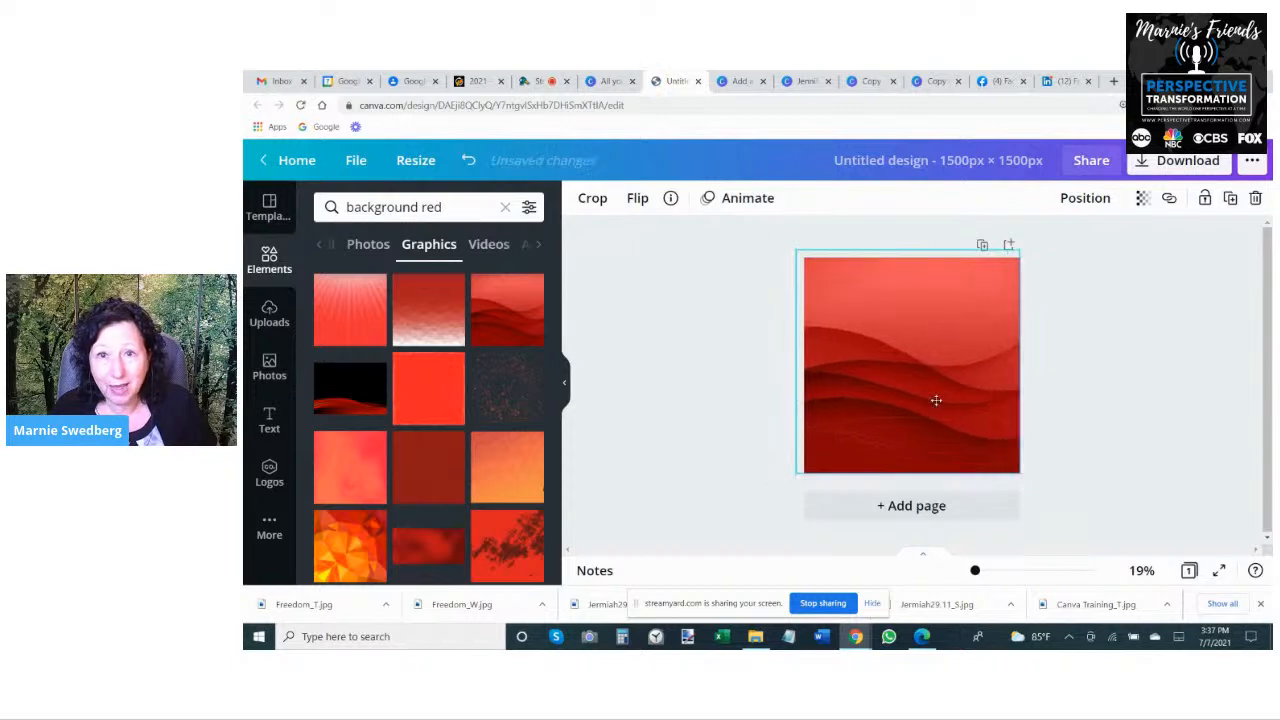
- Set the transparency of the red wave background to 30
{"action": "left_click", "coordinate": [1142, 199]}
{"action": "left_click_drag", "start_coordinate": [1093, 247], "coordinate": [1030, 250]}
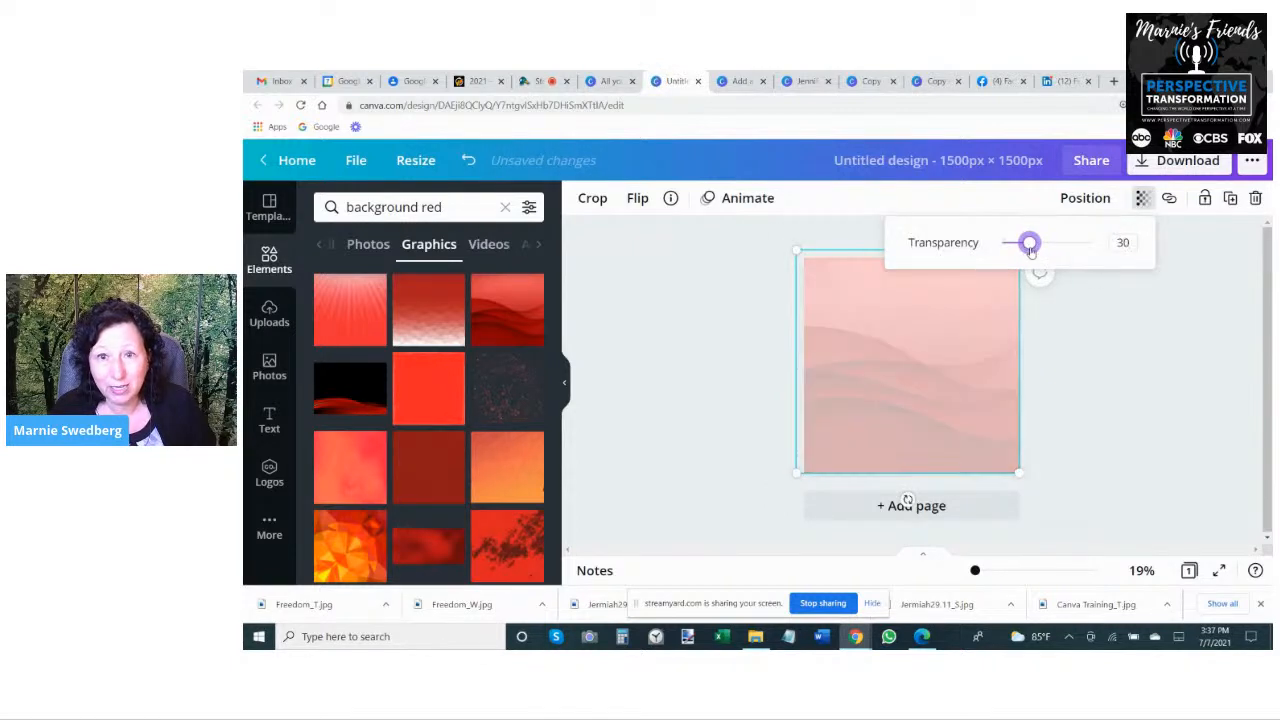
{"action": "left_click", "coordinate": [661, 411]}
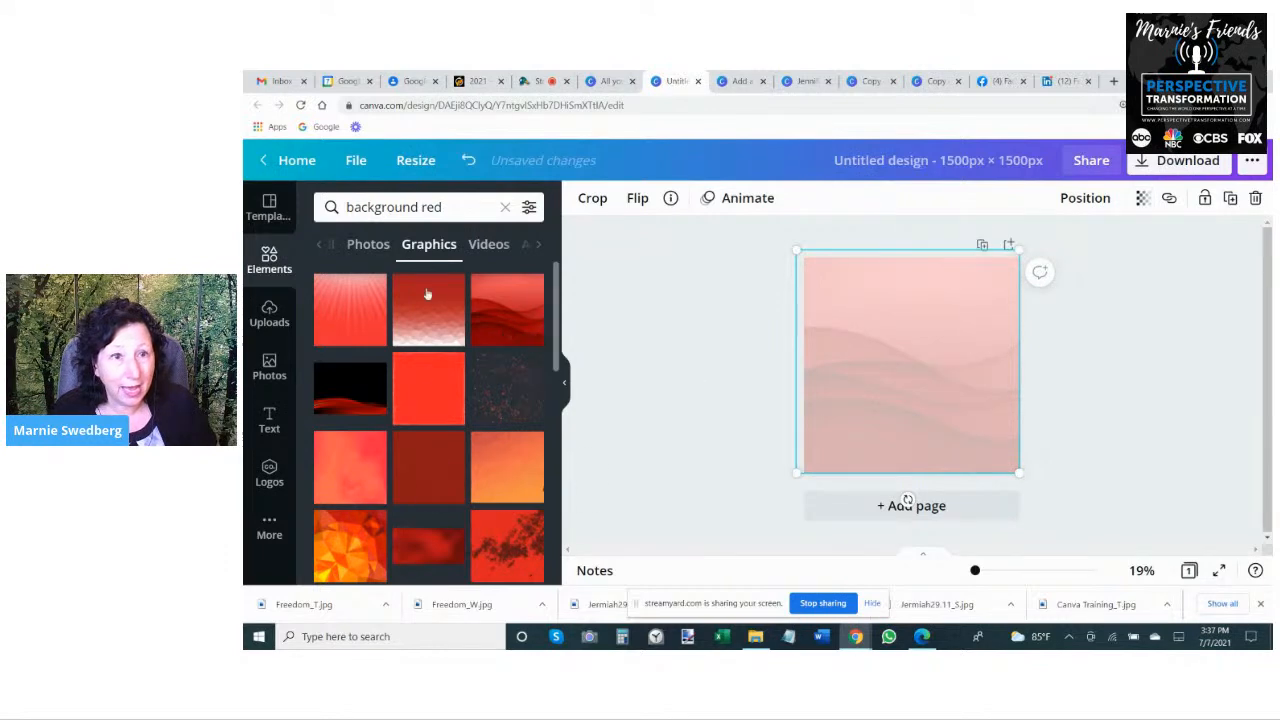
- Add an orange-red brush-stroke graphic and move it partly off the page's upper-right corner
{"action": "scroll", "coordinate": [428, 375], "scroll_direction": "down", "scroll_amount": 5}
{"action": "scroll", "coordinate": [427, 381], "scroll_direction": "down", "scroll_amount": 3}
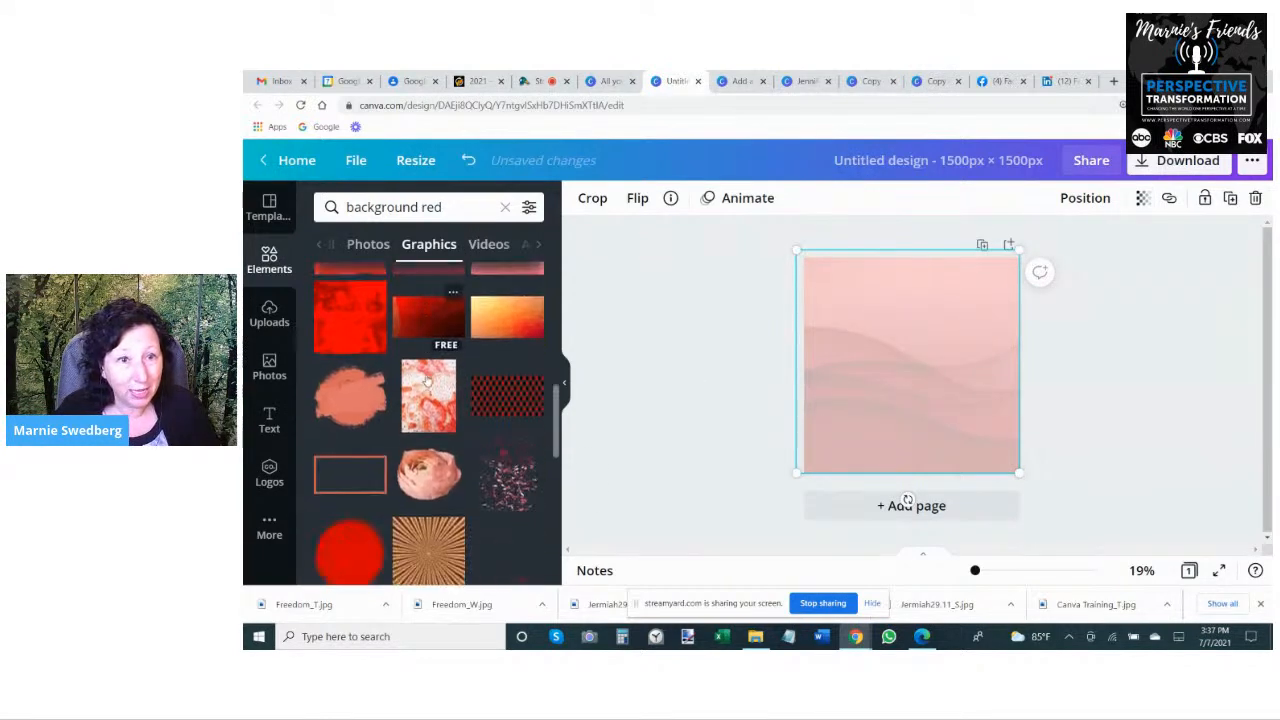
{"action": "left_click", "coordinate": [897, 305]}
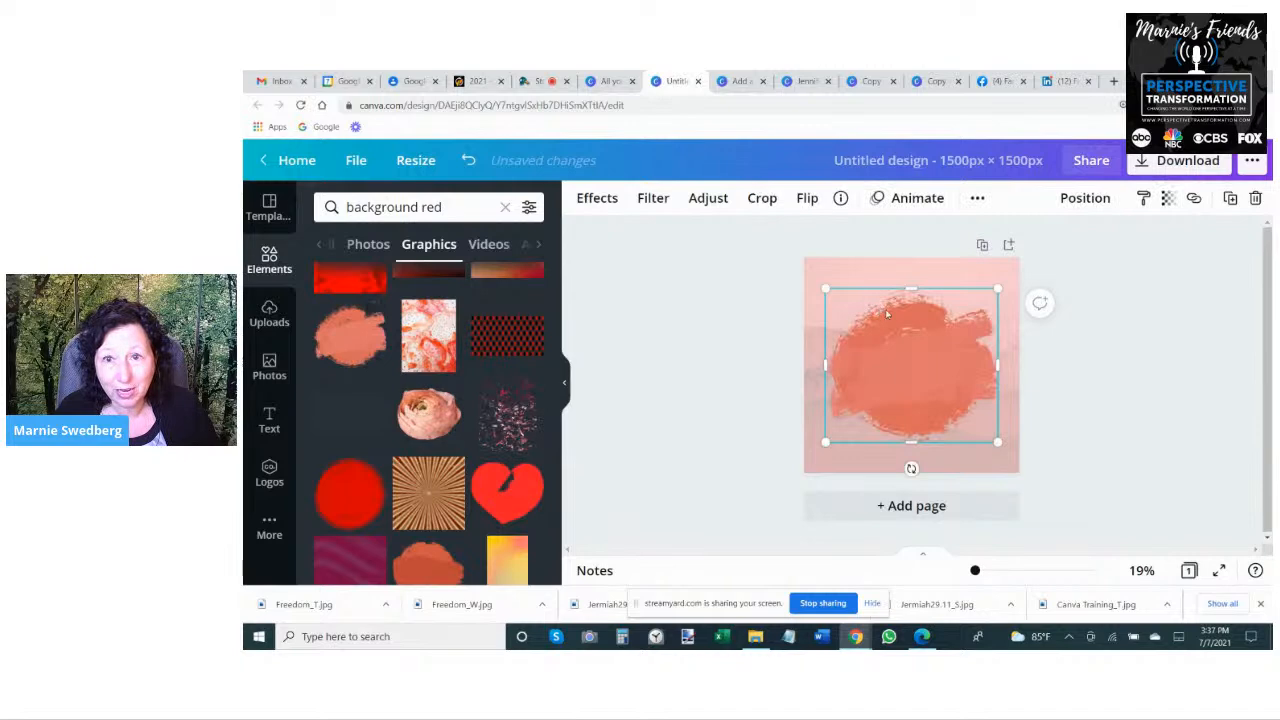
{"action": "left_click_drag", "start_coordinate": [960, 346], "coordinate": [1016, 272]}
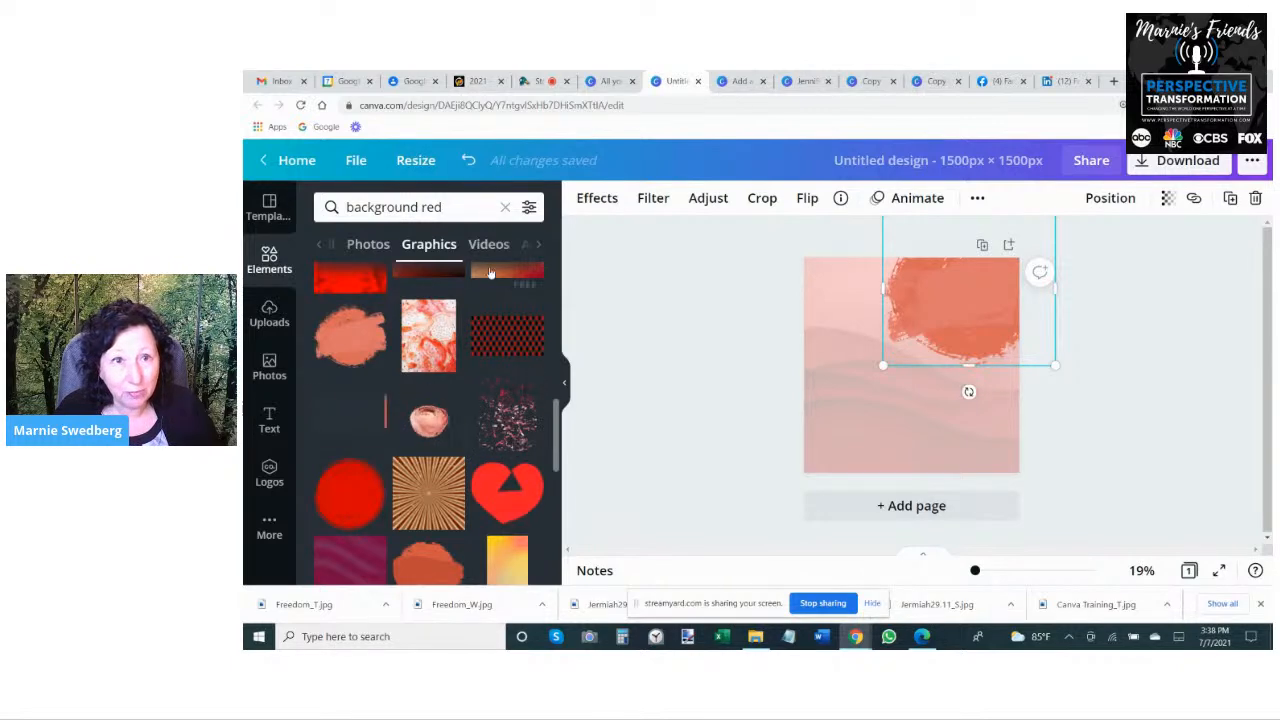
- Filter the "background red" graphics to static ones only
{"action": "left_click", "coordinate": [529, 207]}
{"action": "scroll", "coordinate": [398, 392], "scroll_direction": "down", "scroll_amount": 2}
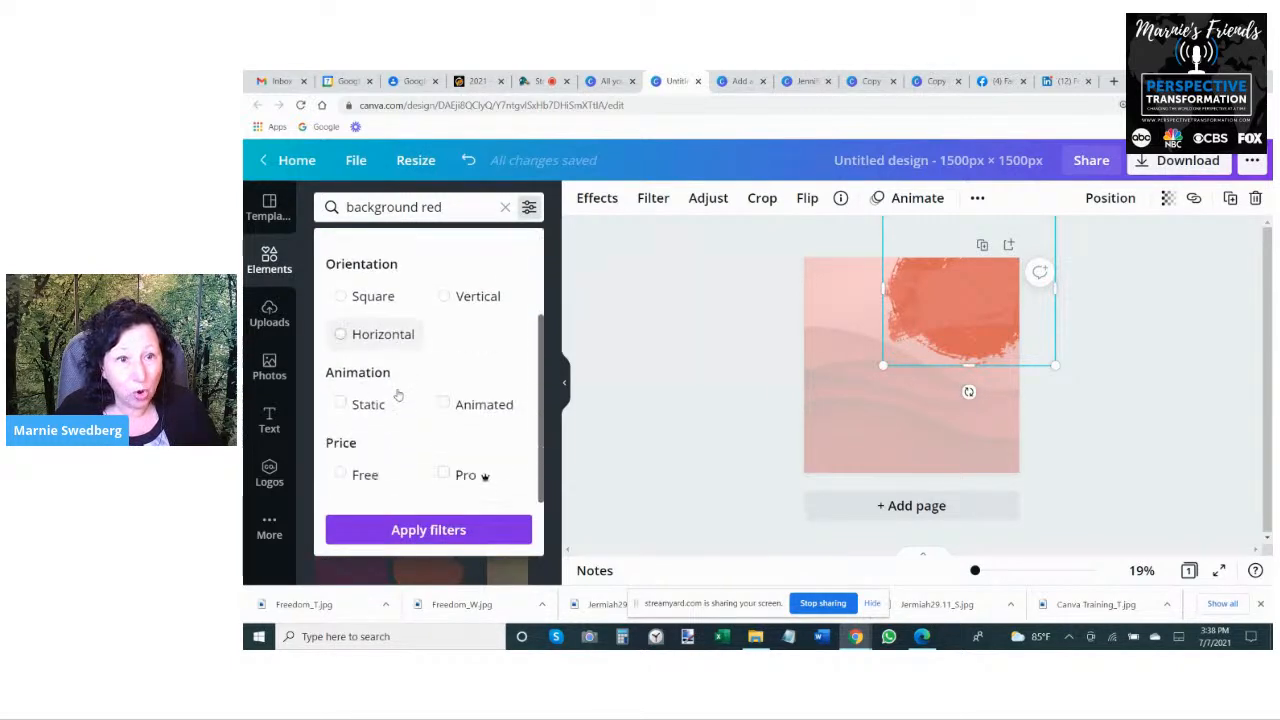
{"action": "left_click", "coordinate": [340, 404]}
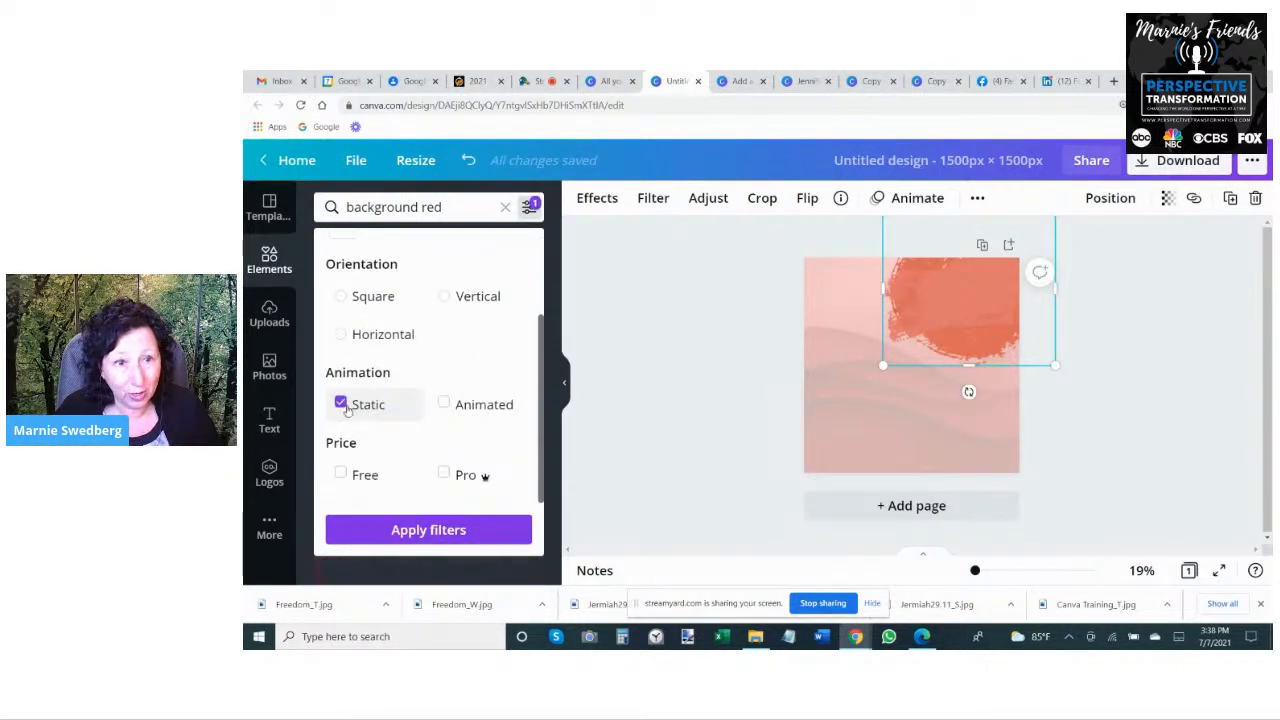
{"action": "left_click", "coordinate": [430, 530]}
- Add the red graphic with vertical curved folds and enlarge it to about 1,193 × 1,193 over the page's upper left
{"action": "scroll", "coordinate": [480, 383], "scroll_direction": "down", "scroll_amount": 3}
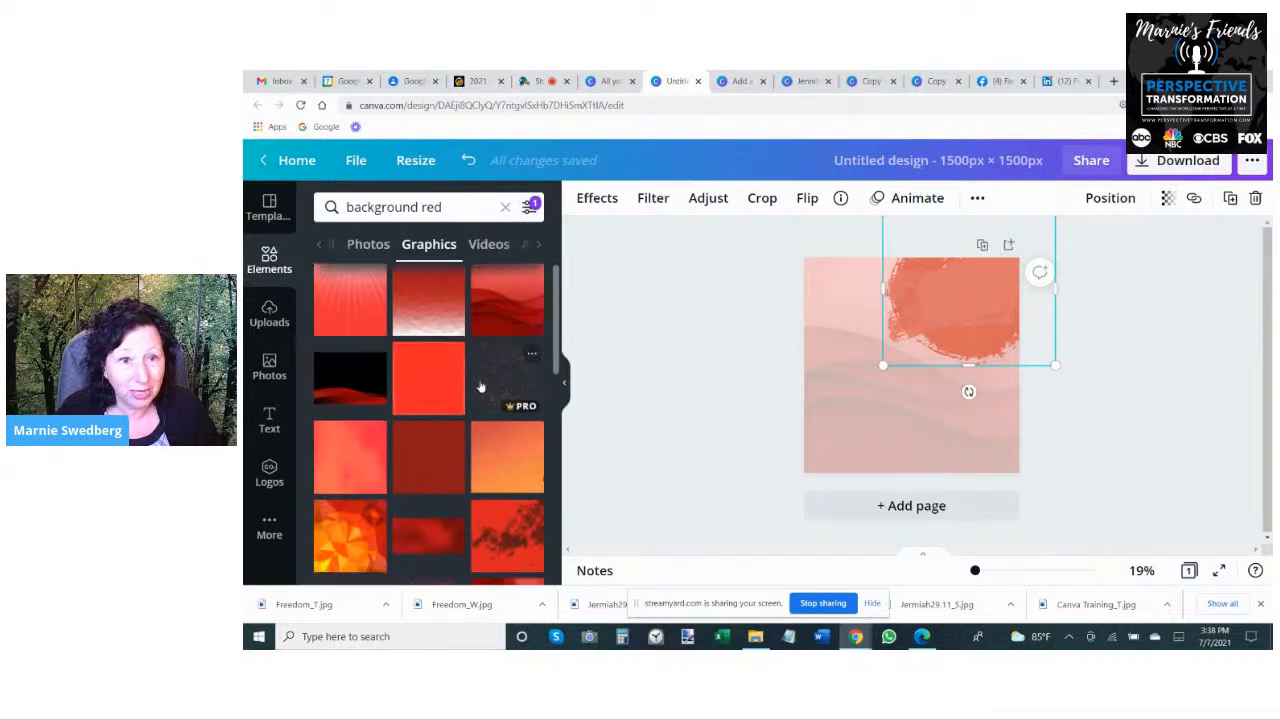
{"action": "left_click", "coordinate": [490, 354]}
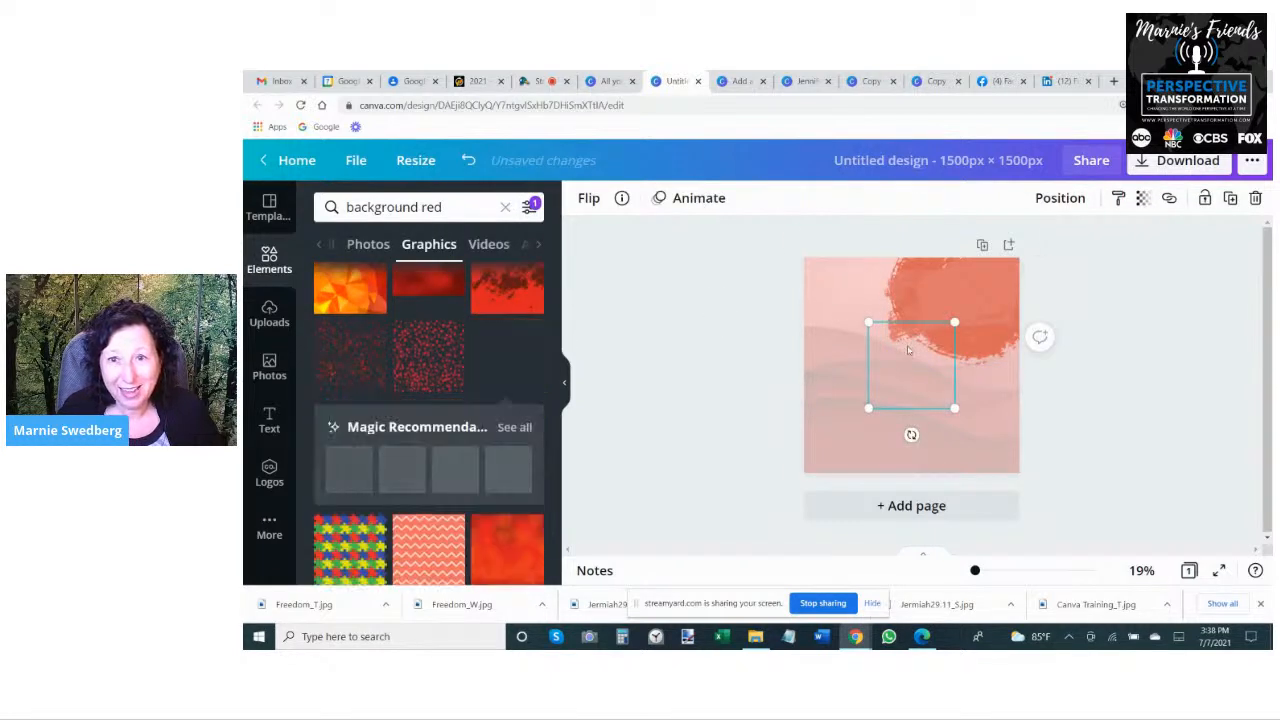
{"action": "left_click_drag", "start_coordinate": [835, 295], "coordinate": [790, 240]}
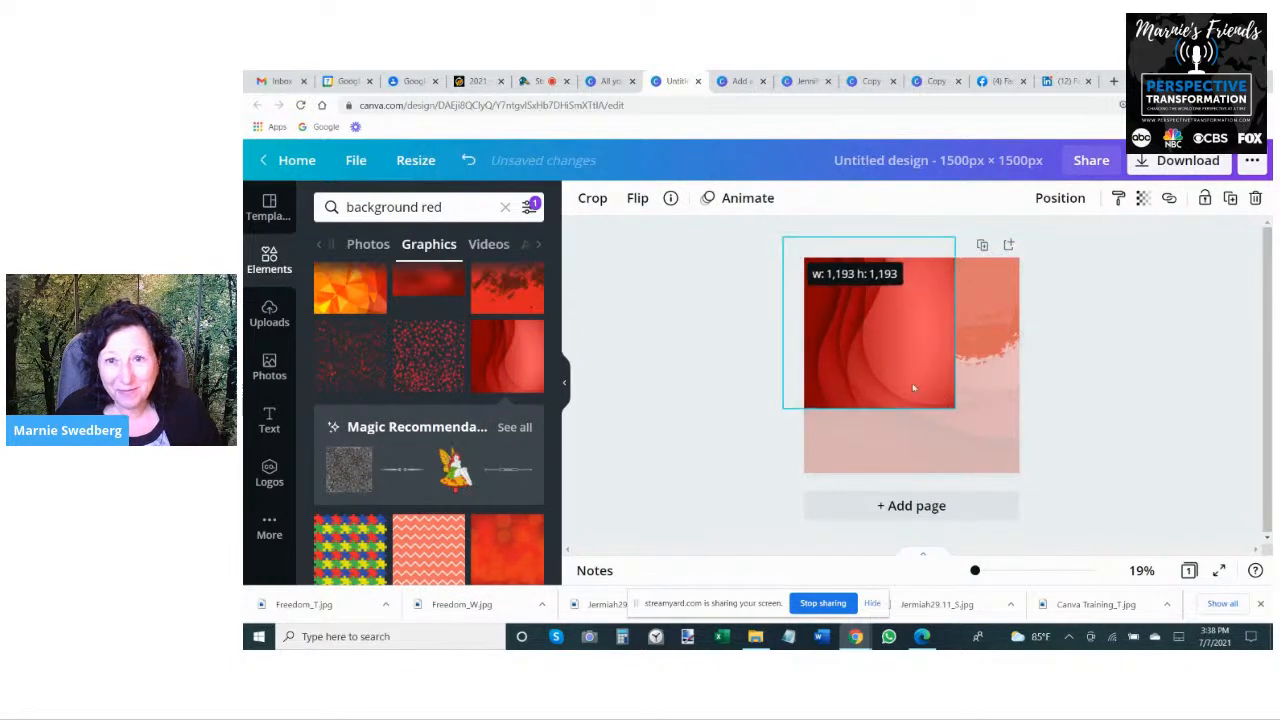
- Try enlarging the red curved-fold graphic to cover the whole page, and undo the enlargement
{"action": "left_click_drag", "start_coordinate": [951, 405], "coordinate": [1027, 549]}
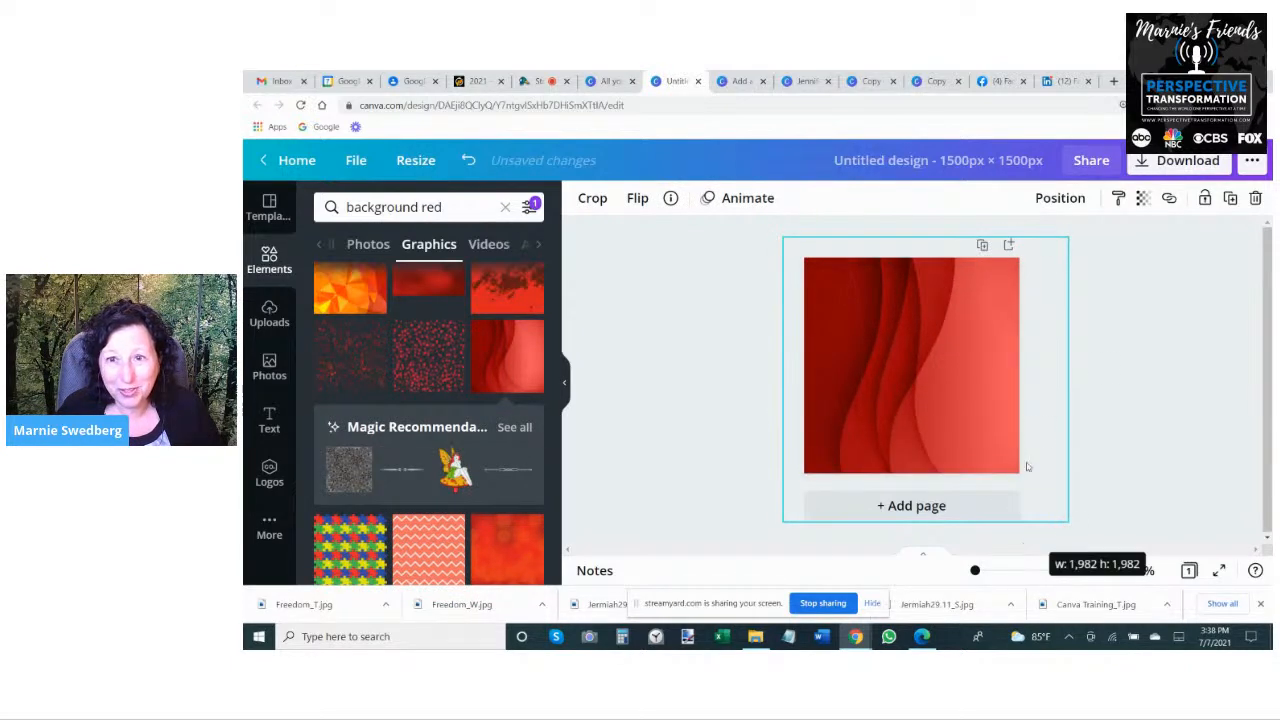
{"action": "left_click", "coordinate": [1060, 384]}
{"action": "left_click", "coordinate": [958, 411]}
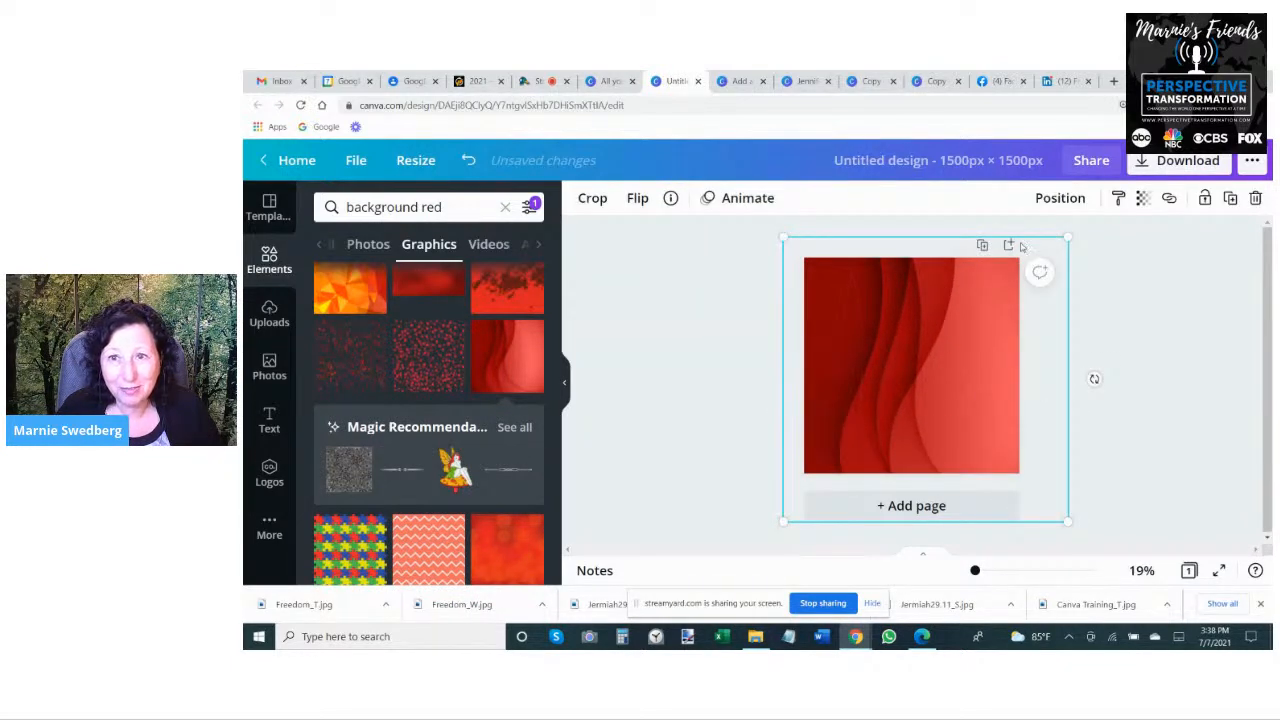
{"action": "left_click", "coordinate": [468, 163]}
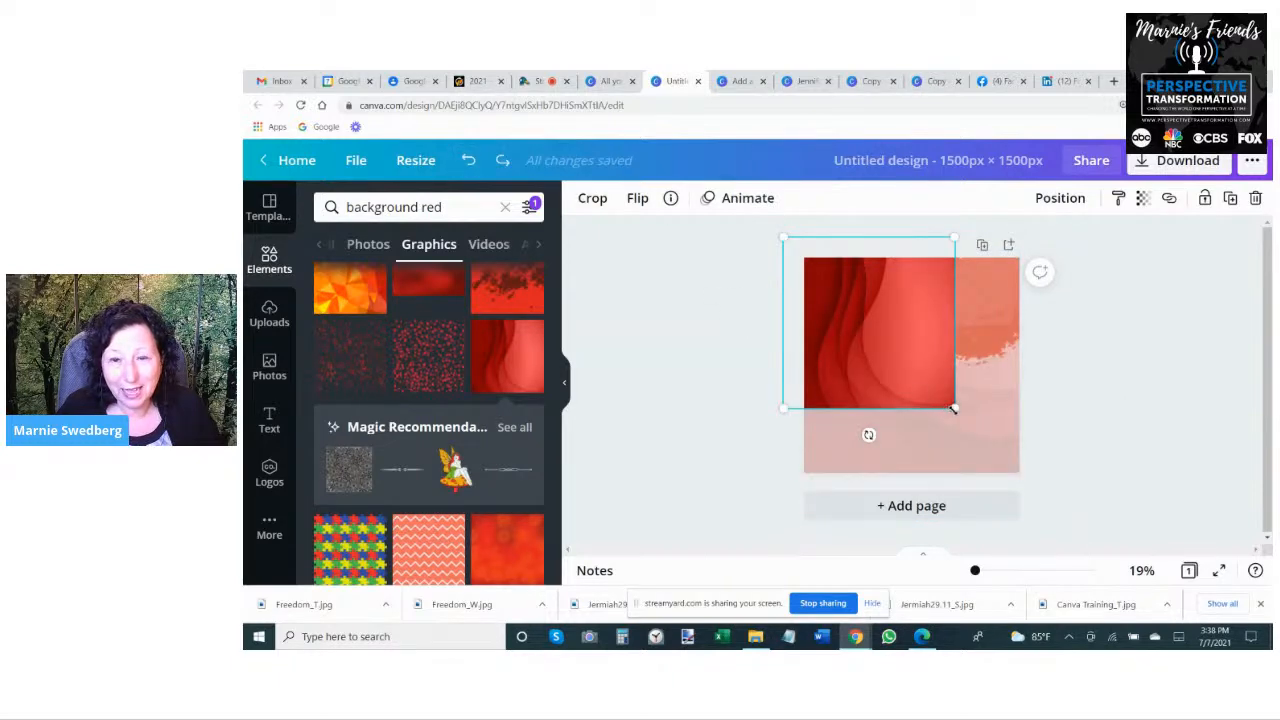
- Shrink the red curved-fold graphic, place it at the page's left edge and flip it horizontally
{"action": "left_click_drag", "start_coordinate": [954, 409], "coordinate": [858, 408]}
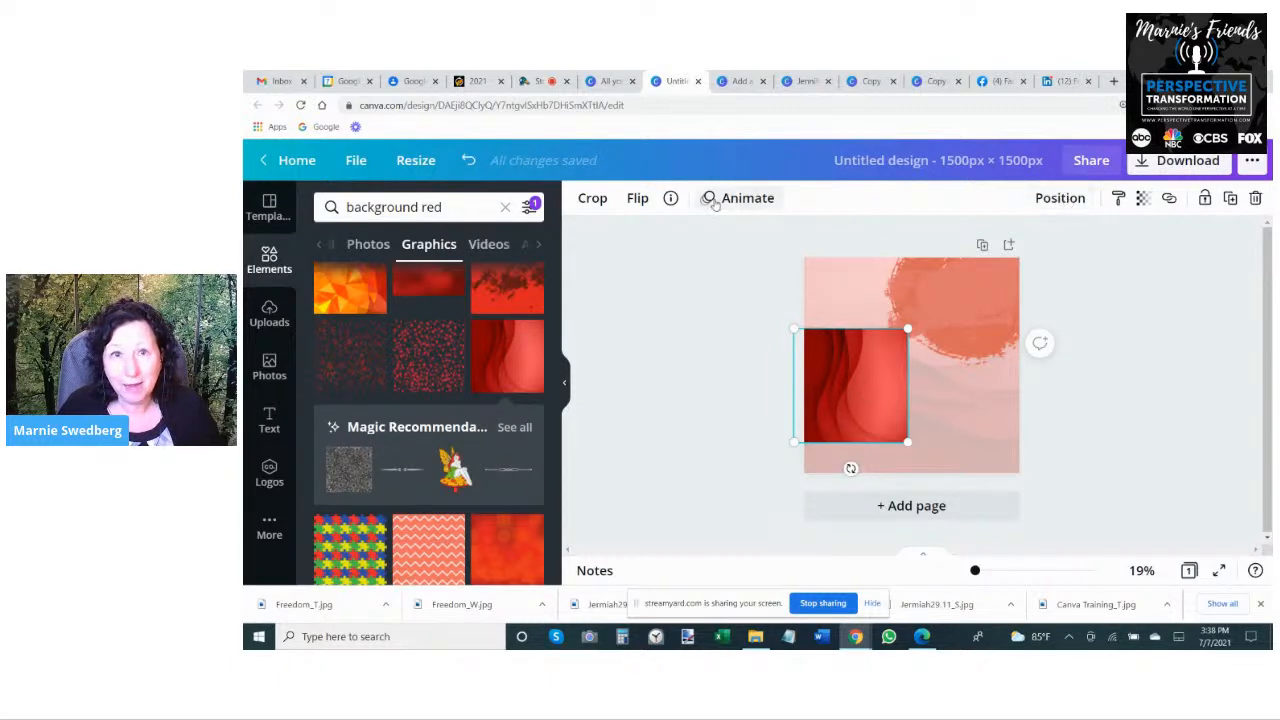
{"action": "left_click", "coordinate": [638, 199]}
{"action": "left_click", "coordinate": [673, 238]}
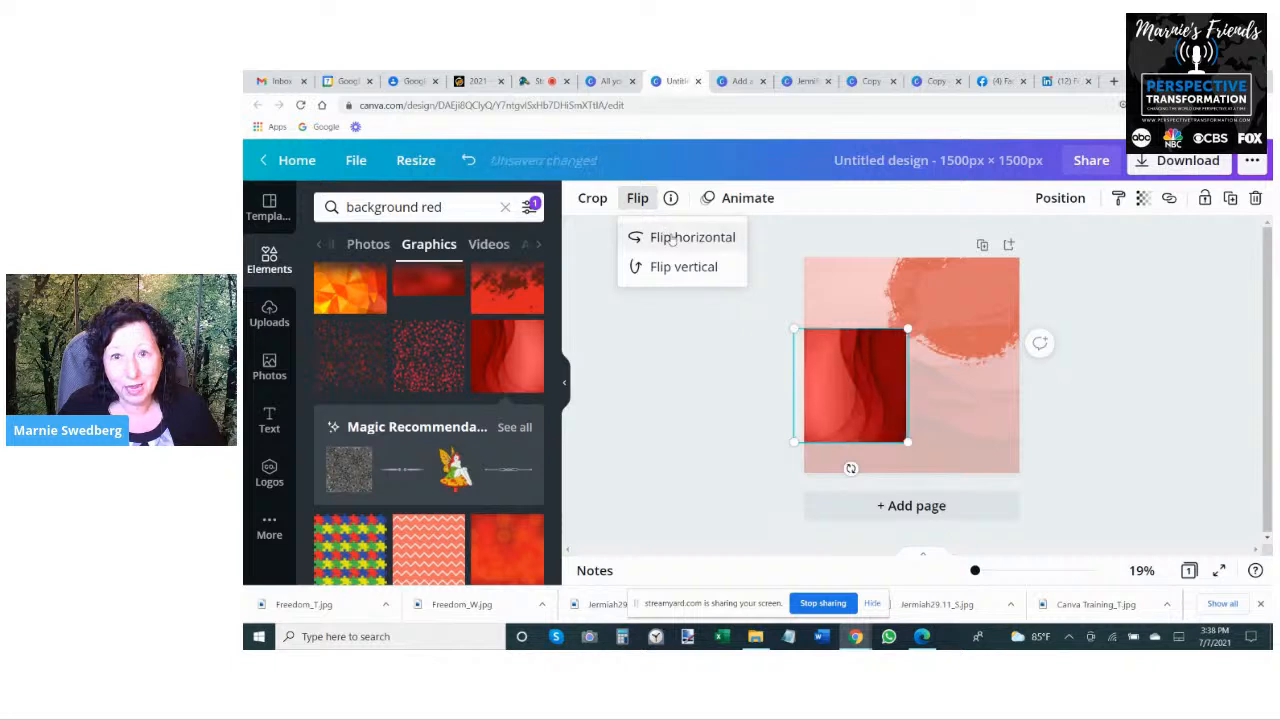
- Enlarge and reposition the flipped red graphic to span the page's full height and cover its left half
{"action": "left_click_drag", "start_coordinate": [843, 381], "coordinate": [778, 310]}
{"action": "left_click_drag", "start_coordinate": [838, 370], "coordinate": [919, 449]}
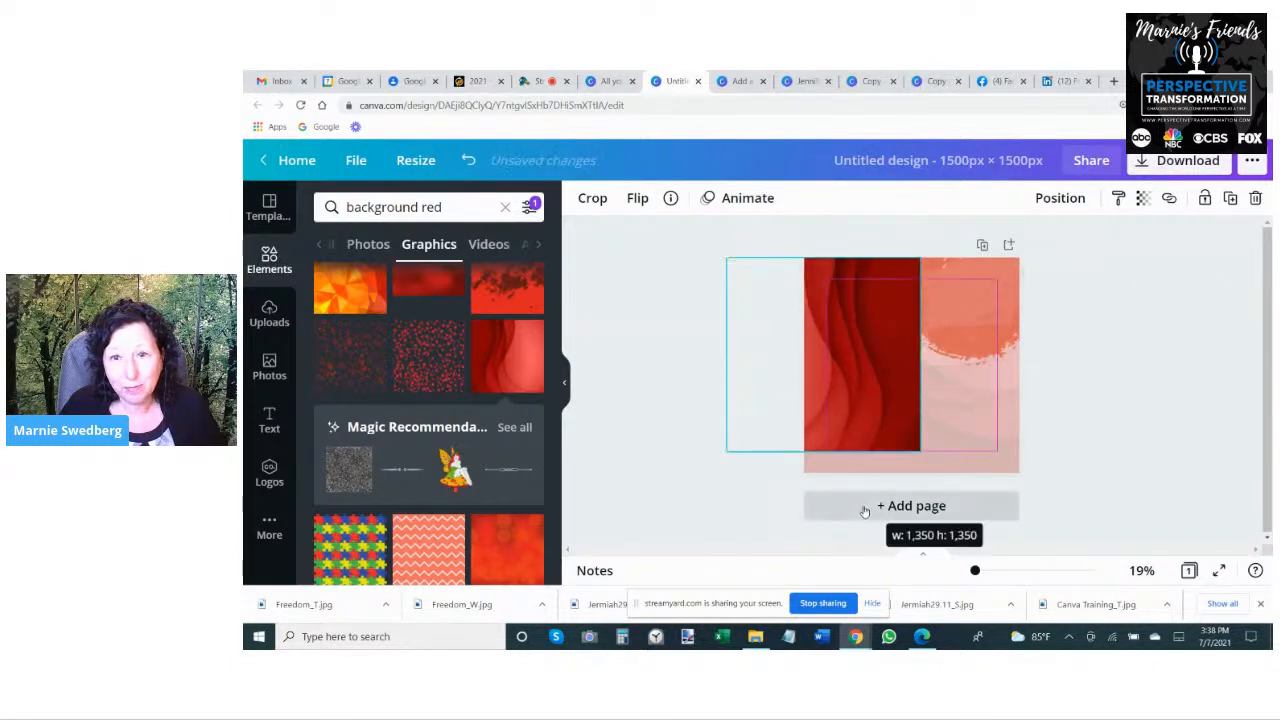
{"action": "left_click_drag", "start_coordinate": [889, 360], "coordinate": [854, 381]}
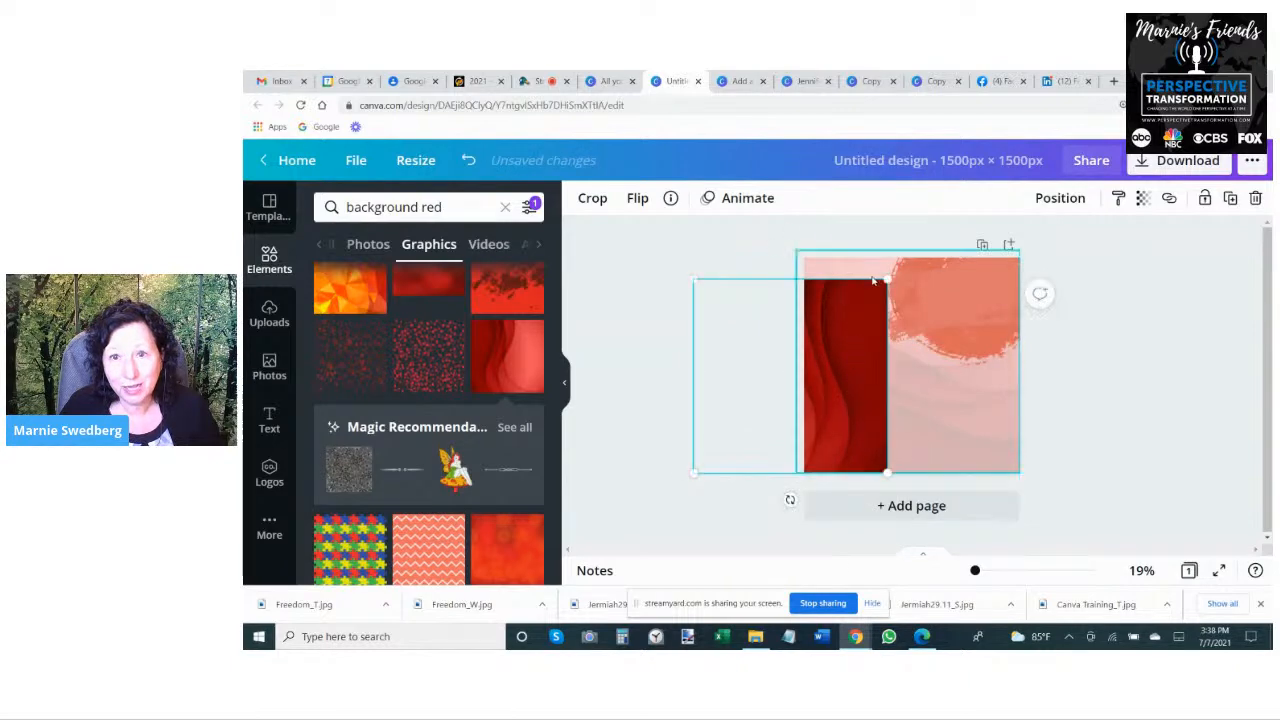
{"action": "left_click_drag", "start_coordinate": [887, 279], "coordinate": [893, 236]}
- Make the red graphic on the page's left half strongly see-through and deselect it
{"action": "left_click", "coordinate": [1145, 199]}
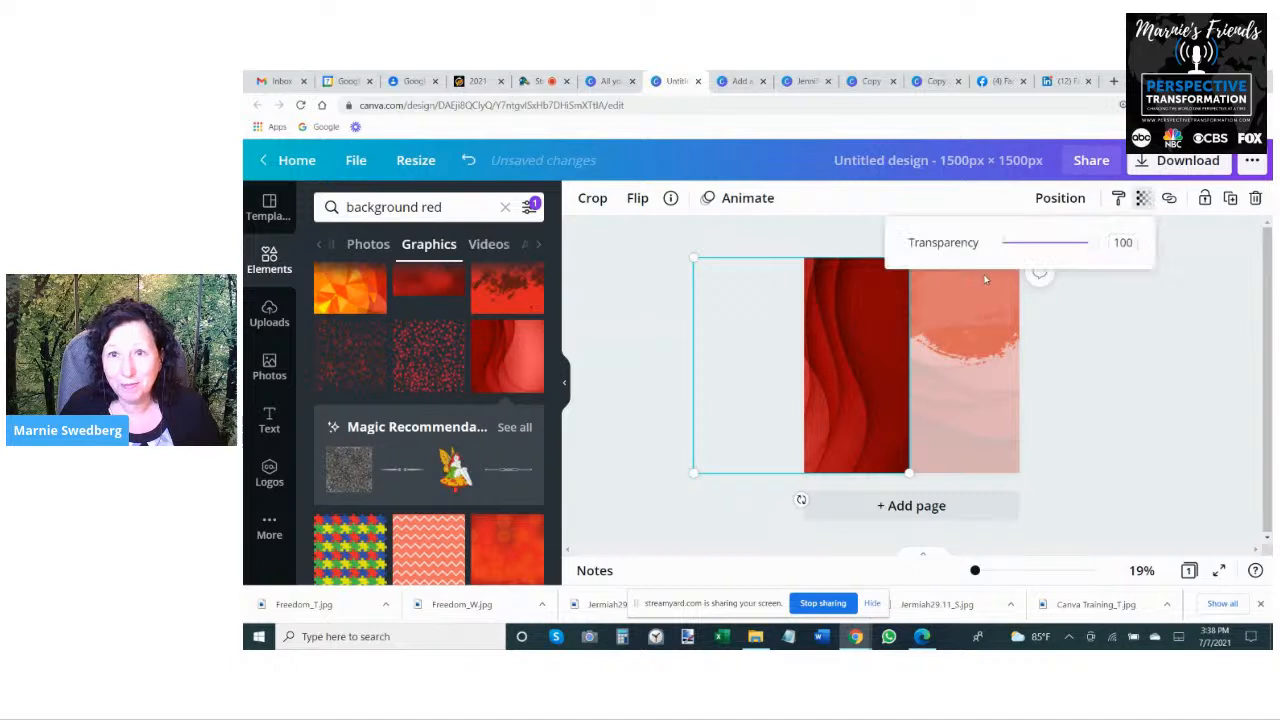
{"action": "left_click_drag", "start_coordinate": [1092, 248], "coordinate": [1028, 244]}
{"action": "left_click", "coordinate": [1088, 436]}
{"action": "left_click", "coordinate": [595, 307]}
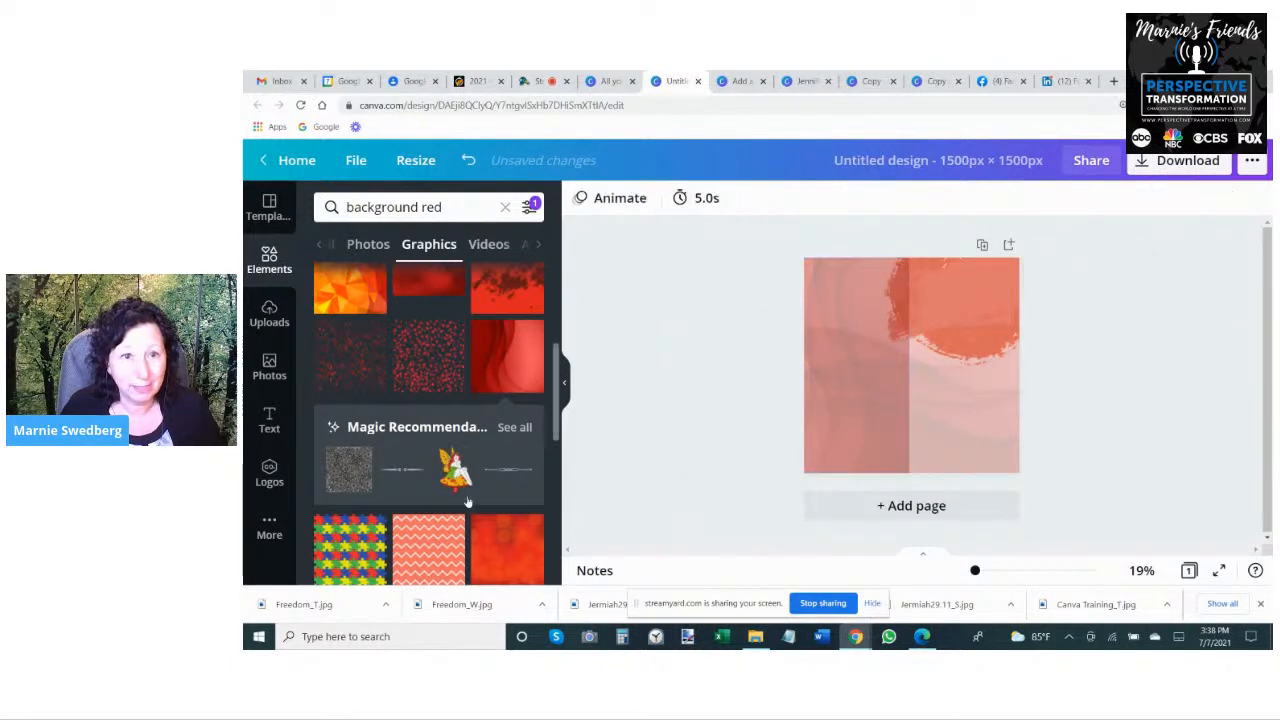
- Add the two-tone orange brush stroke, enlarge it, rotate it to 36° and place it over the page's lower-left corner
{"action": "scroll", "coordinate": [459, 452], "scroll_direction": "down", "scroll_amount": 5}
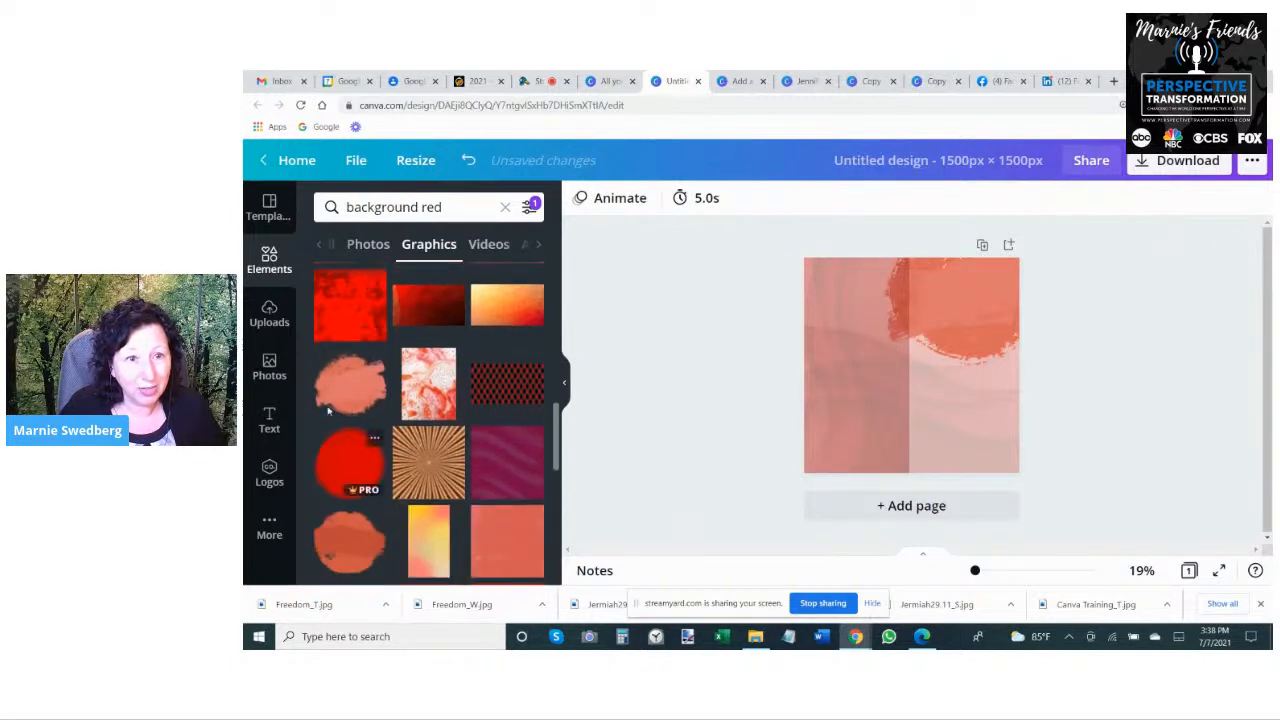
{"action": "scroll", "coordinate": [350, 390], "scroll_direction": "down", "scroll_amount": 2}
{"action": "left_click", "coordinate": [349, 480]}
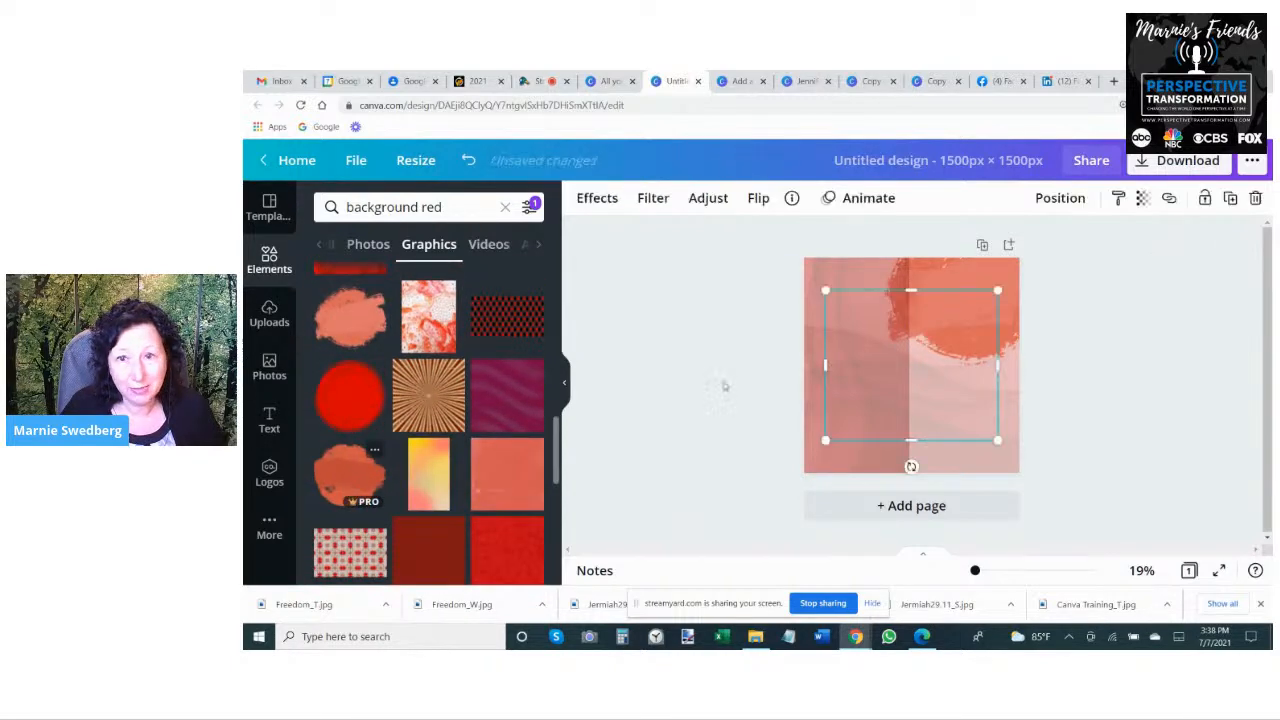
{"action": "left_click_drag", "start_coordinate": [825, 441], "coordinate": [731, 521]}
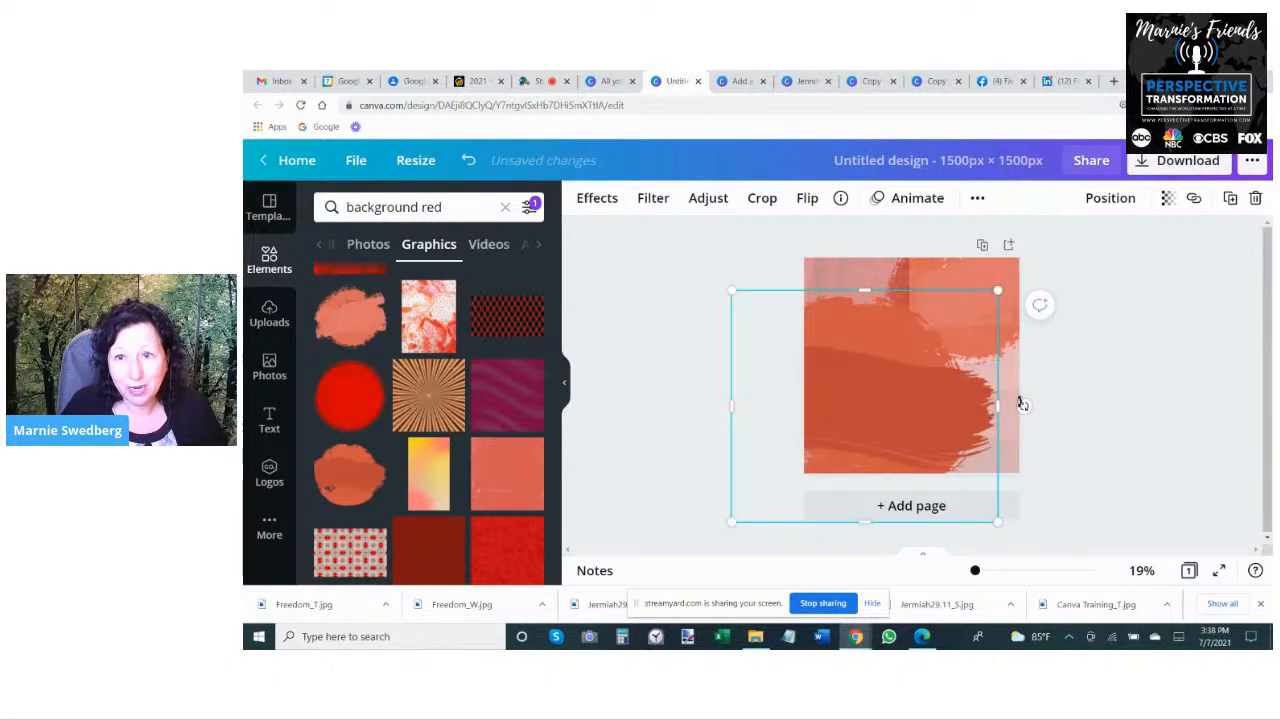
{"action": "left_click_drag", "start_coordinate": [1023, 406], "coordinate": [986, 488]}
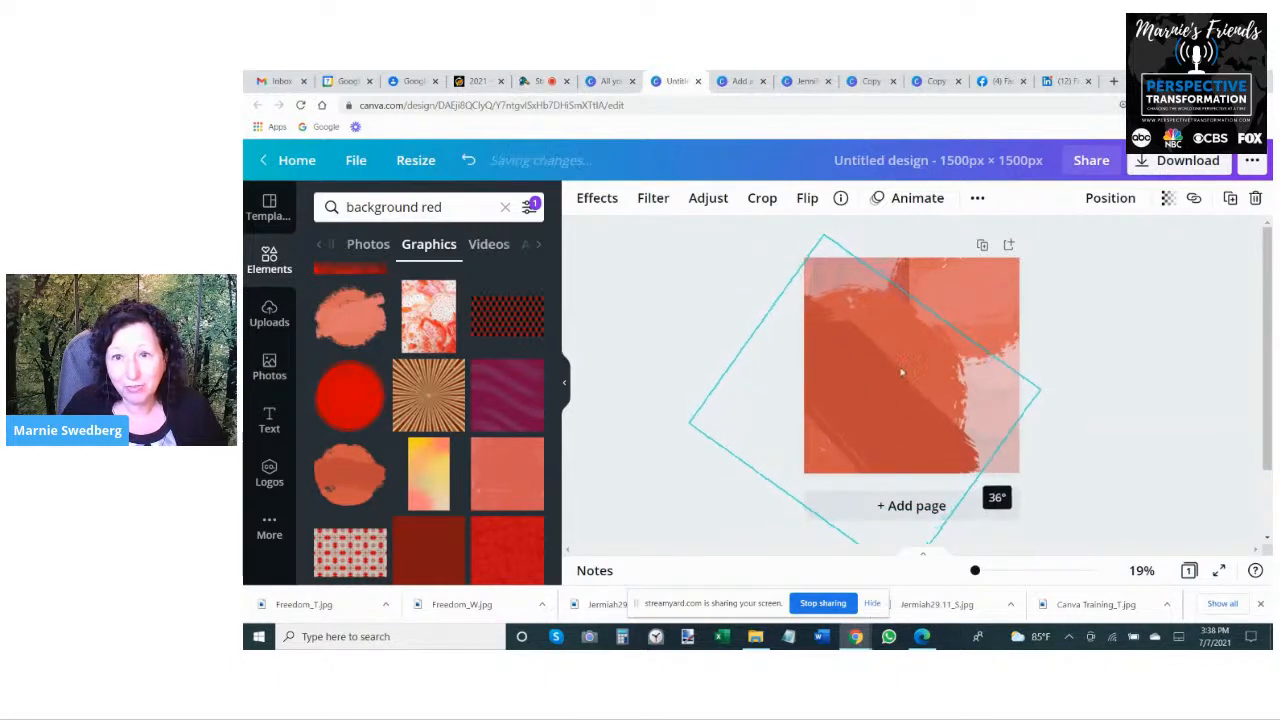
{"action": "left_click_drag", "start_coordinate": [894, 418], "coordinate": [891, 478]}
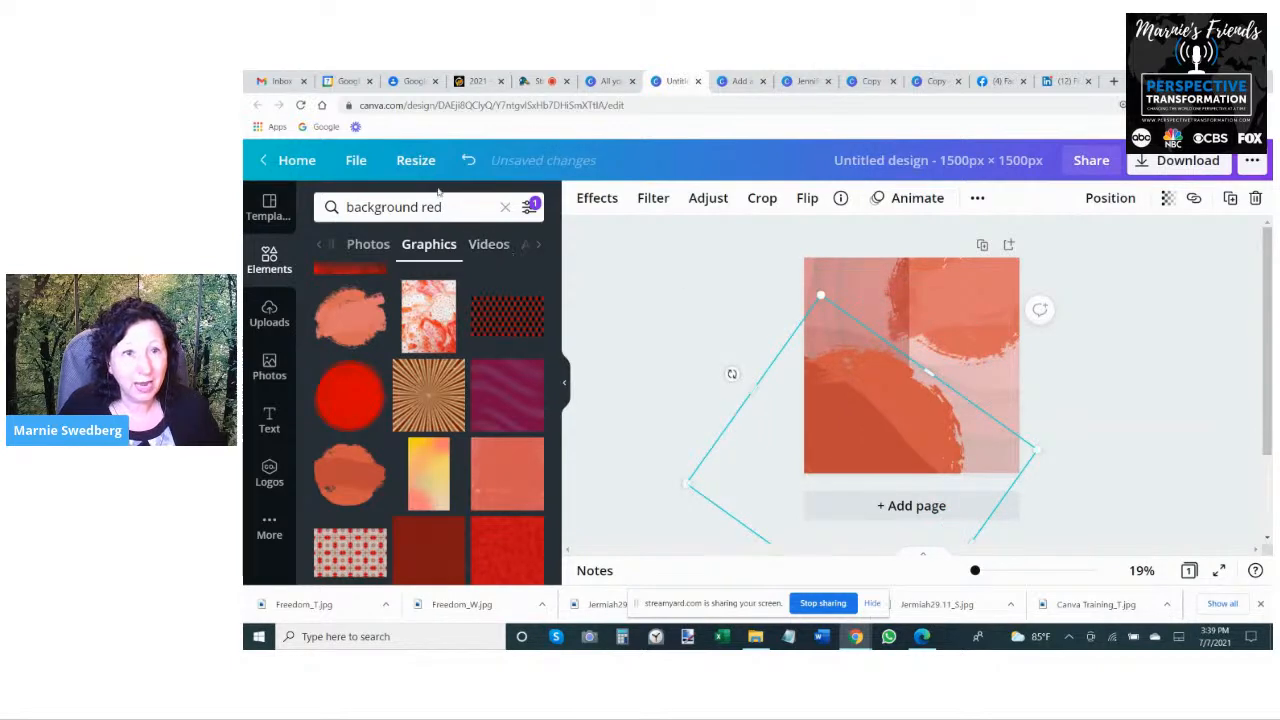
- Replace the element search for red backgrounds with a search for "flower drawn red"
{"action": "left_click", "coordinate": [414, 210]}
{"action": "double_click", "coordinate": [414, 210]}
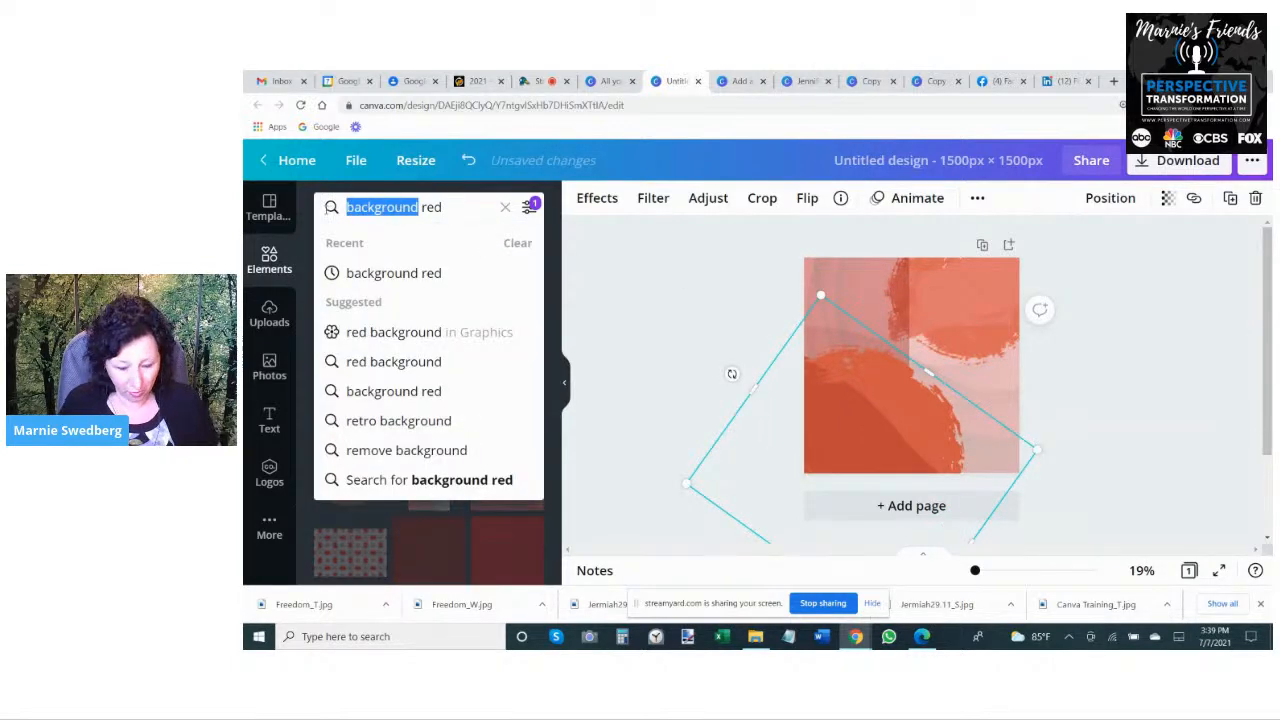
{"action": "type", "text": "flower drawn"}
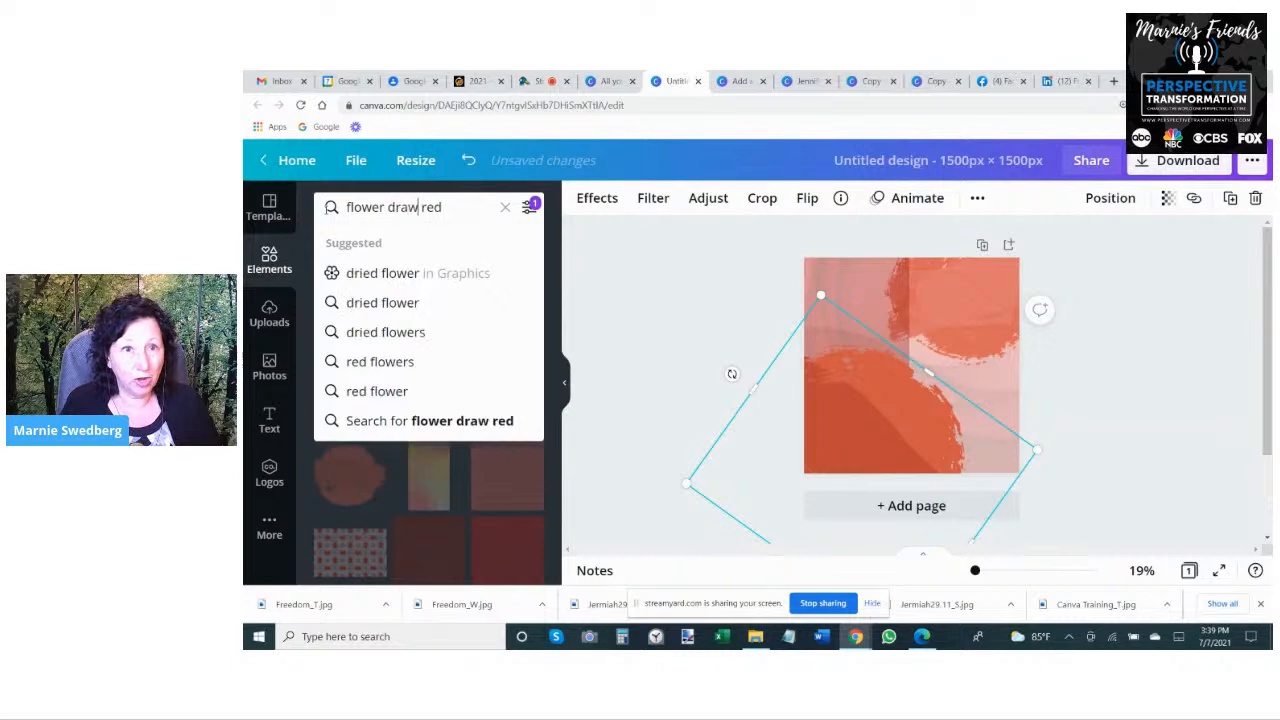
{"action": "key", "text": "Return"}
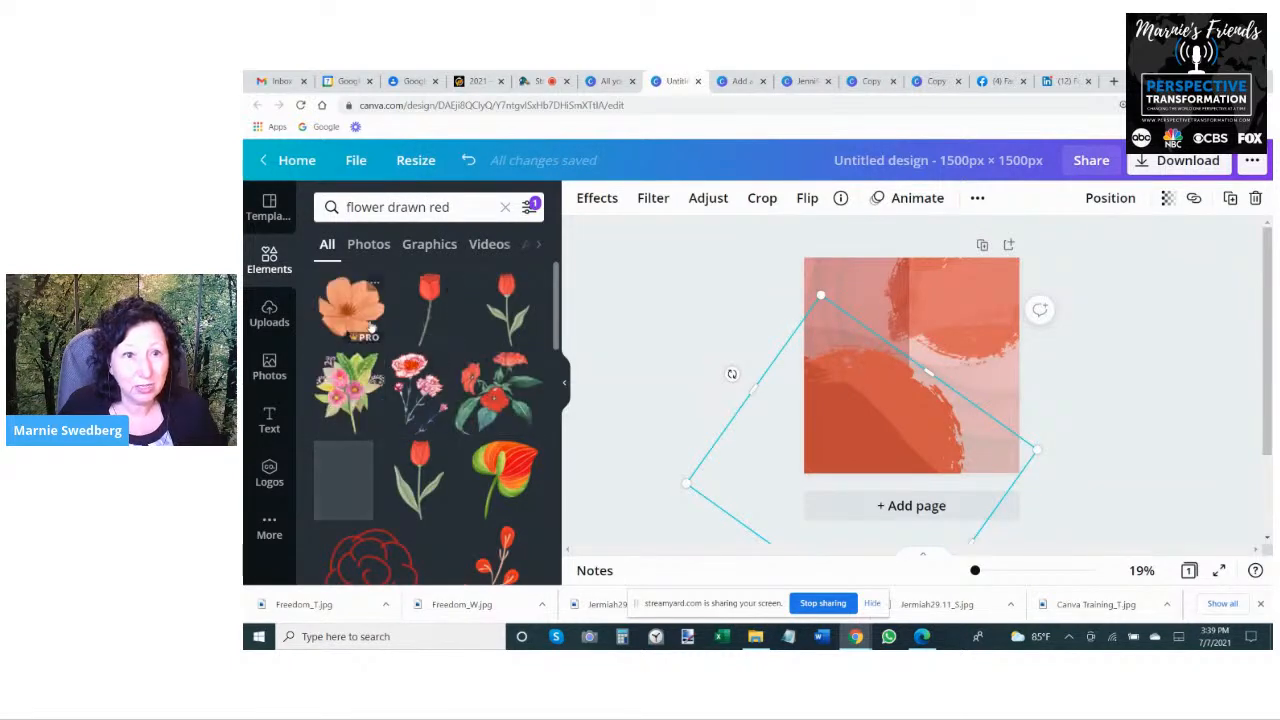
- Add the drawn branch with red leaves, enlarge it and place it over the page's right half, extending past the lower edge
{"action": "scroll", "coordinate": [465, 443], "scroll_direction": "down", "scroll_amount": 2}
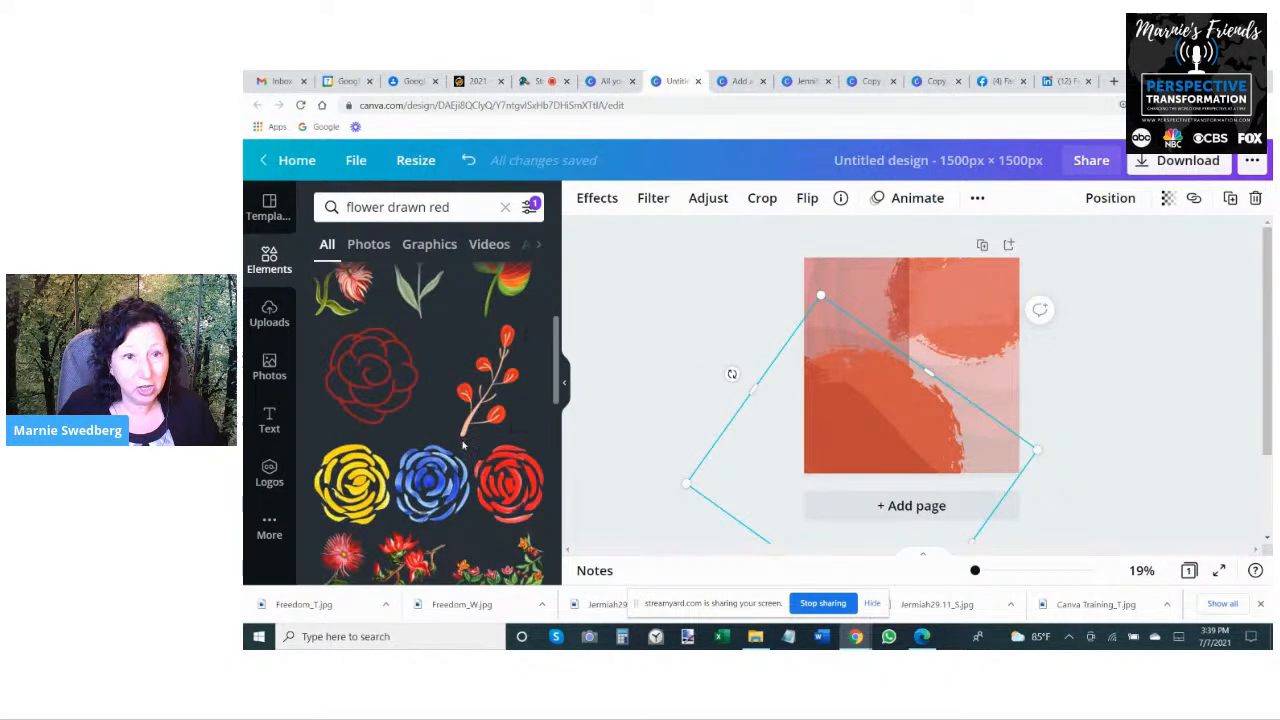
{"action": "left_click", "coordinate": [491, 423]}
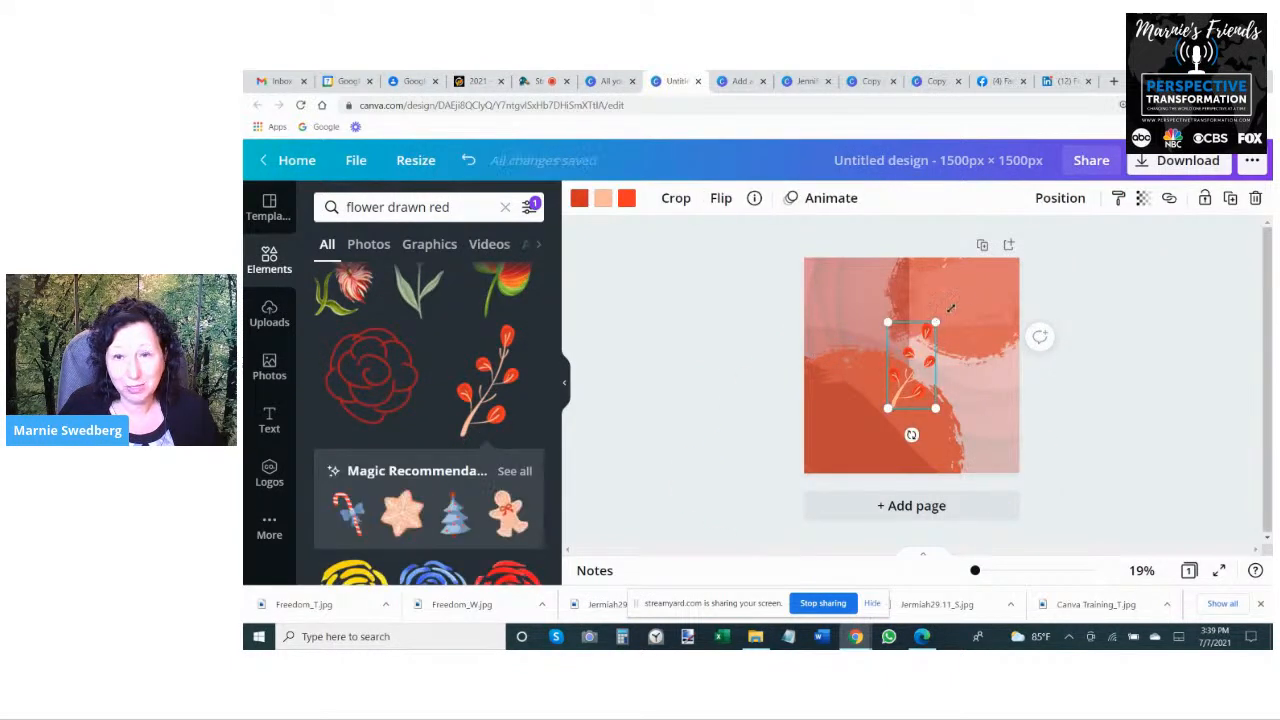
{"action": "left_click_drag", "start_coordinate": [936, 322], "coordinate": [1095, 211]}
{"action": "left_click_drag", "start_coordinate": [980, 370], "coordinate": [962, 492]}
- Set the branch's transparency to 27 and layer overlapping copies of it across the page's right half
{"action": "left_click", "coordinate": [1141, 198]}
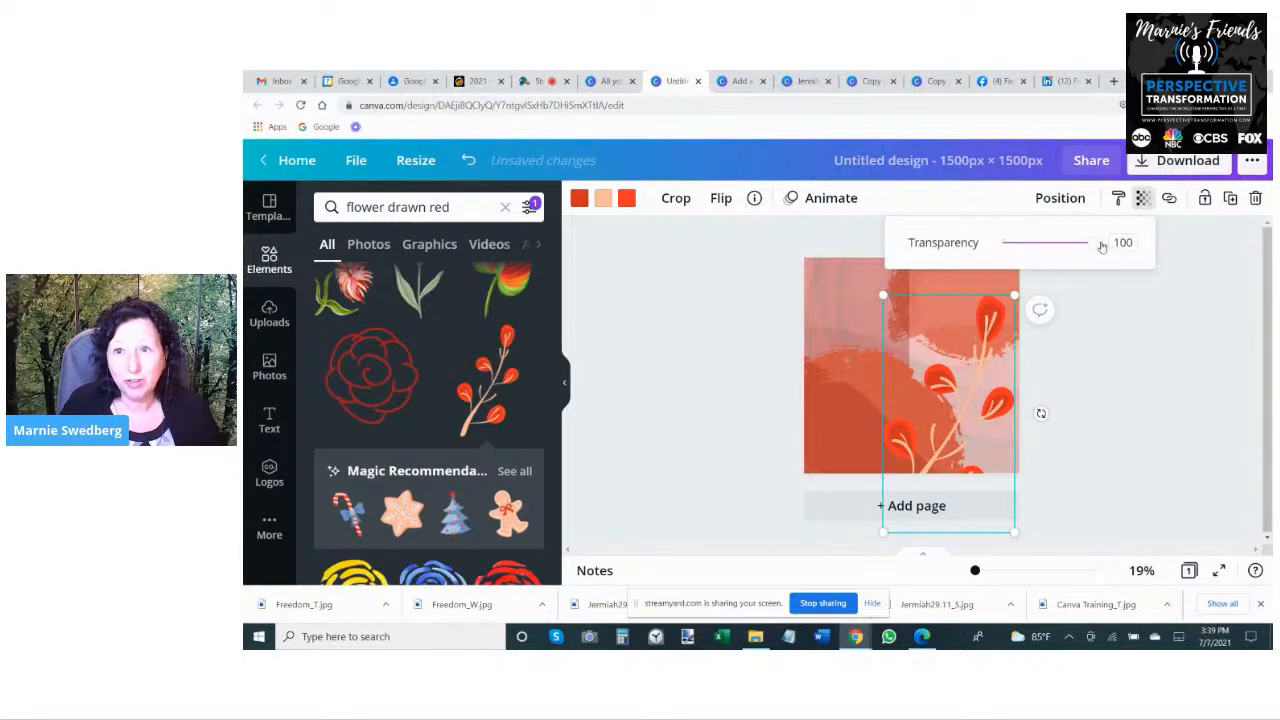
{"action": "left_click_drag", "start_coordinate": [1102, 246], "coordinate": [1024, 241]}
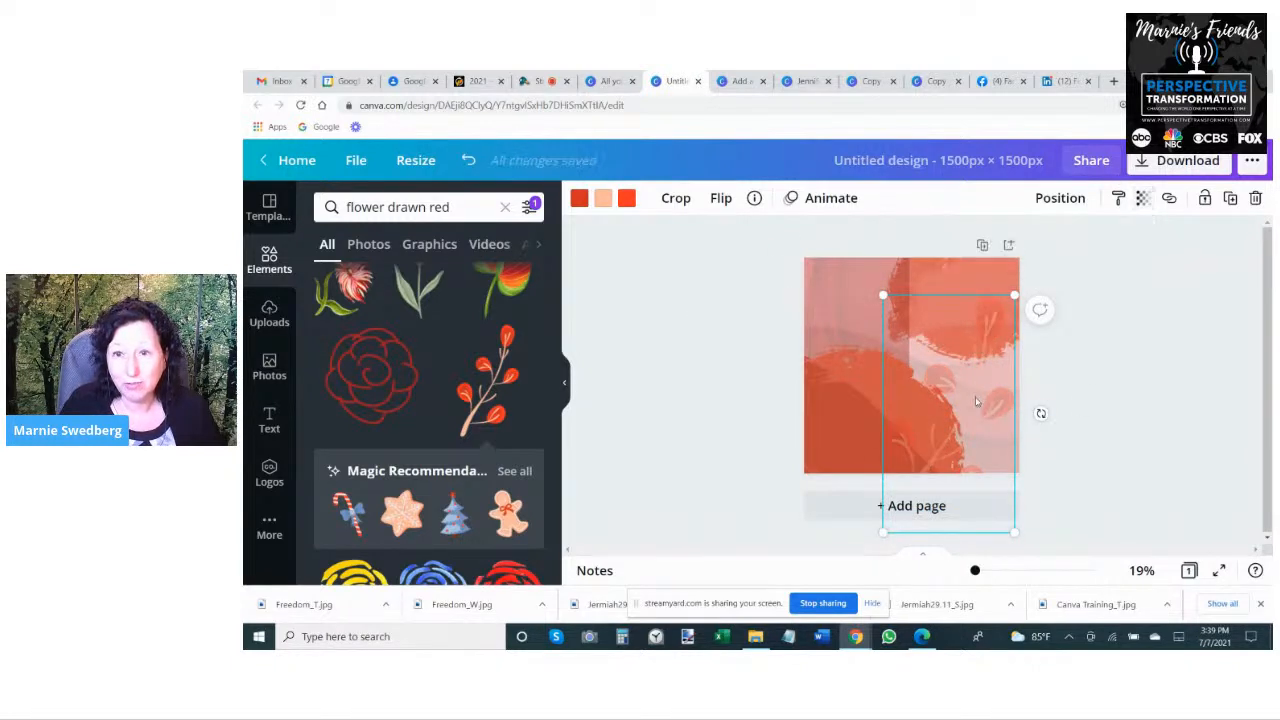
{"action": "left_click_drag", "start_coordinate": [977, 401], "coordinate": [990, 462]}
{"action": "left_click", "coordinate": [1142, 200]}
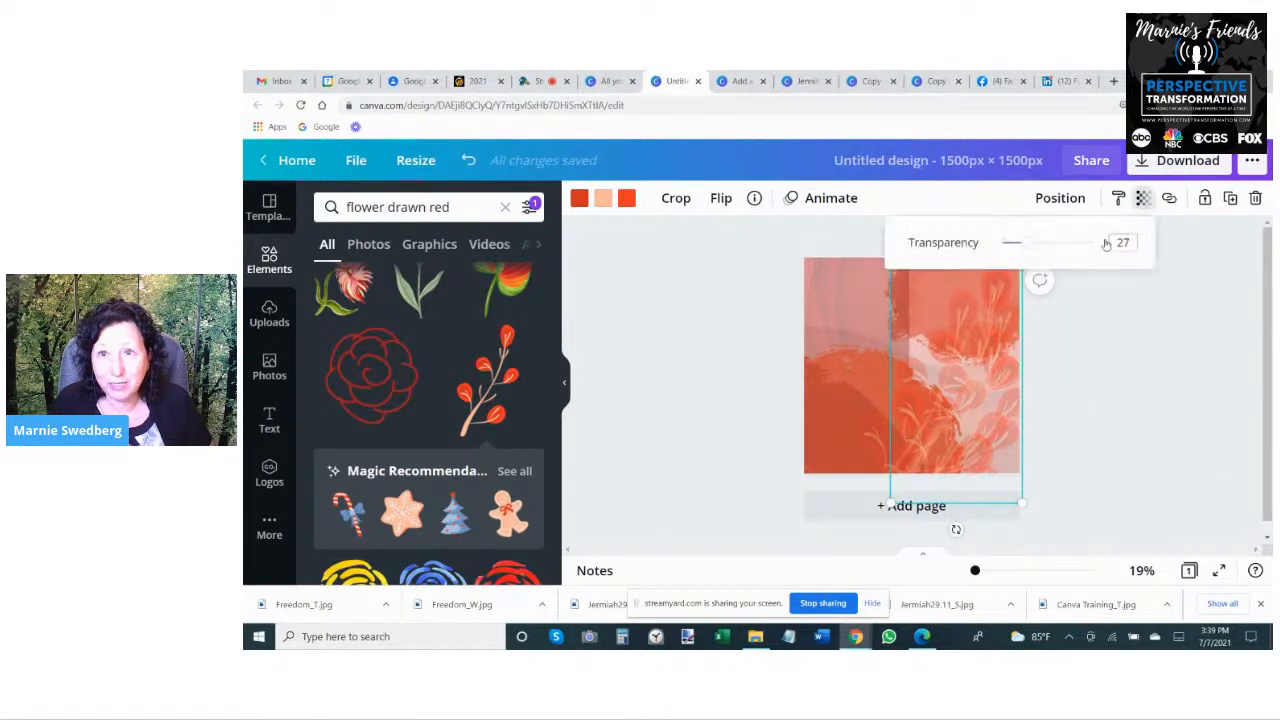
{"action": "left_click", "coordinate": [1162, 392]}
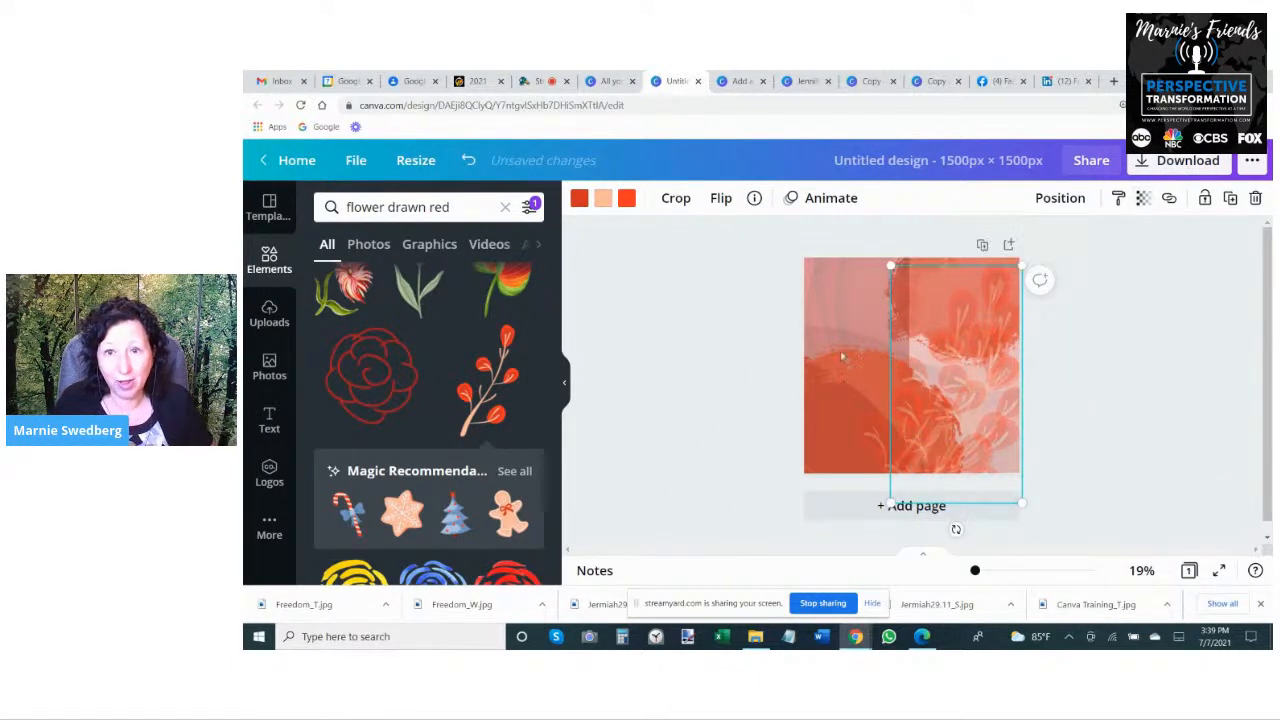
- Add the red outline rose, enlarge it to nearly the page's height and place it near the page's centre
{"action": "left_click", "coordinate": [409, 358]}
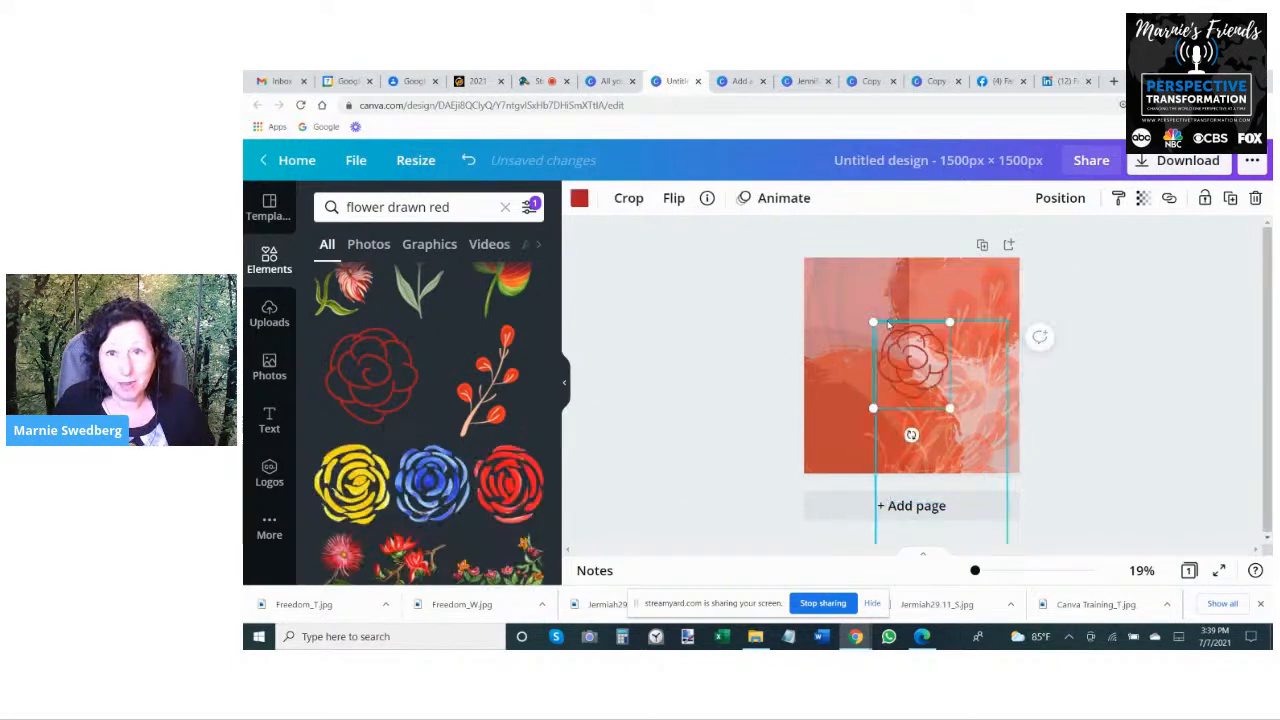
{"action": "left_click_drag", "start_coordinate": [873, 321], "coordinate": [721, 254]}
{"action": "left_click_drag", "start_coordinate": [876, 352], "coordinate": [945, 400]}
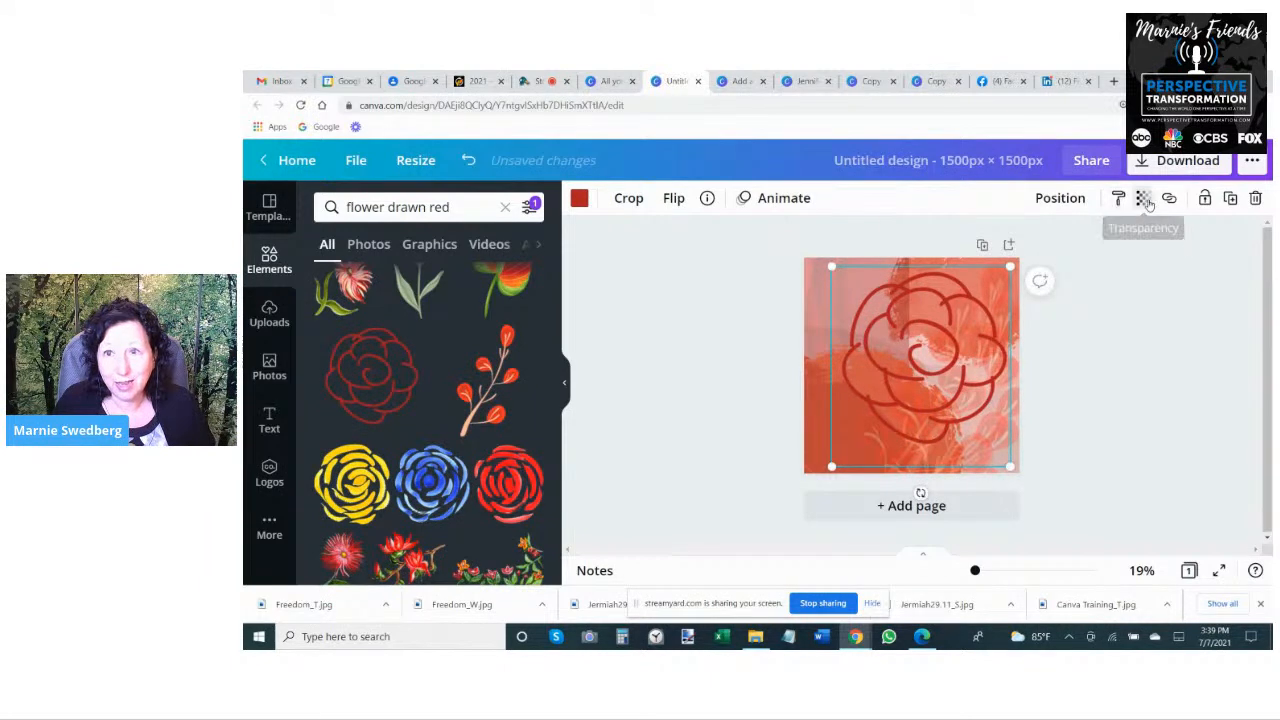
- Set the outline rose's transparency to 22 and deselect it
{"action": "left_click", "coordinate": [1143, 198]}
{"action": "left_click_drag", "start_coordinate": [1097, 246], "coordinate": [1022, 248]}
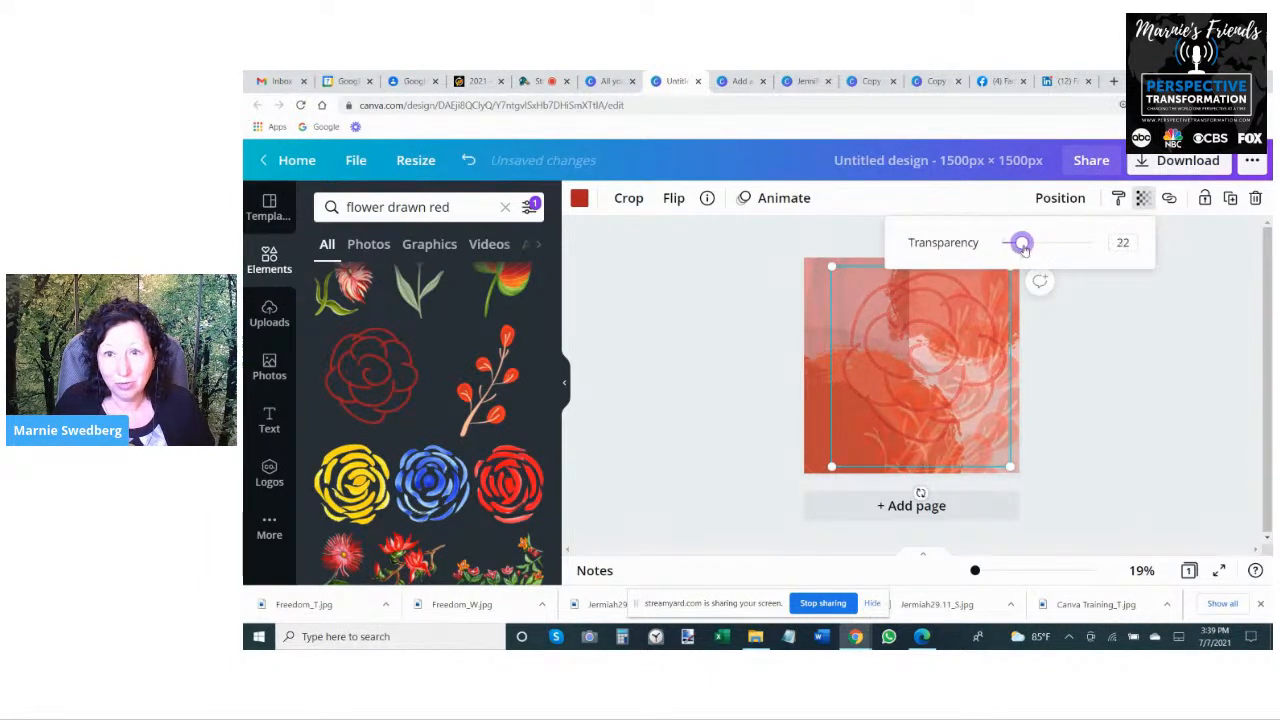
{"action": "left_click", "coordinate": [1160, 414]}
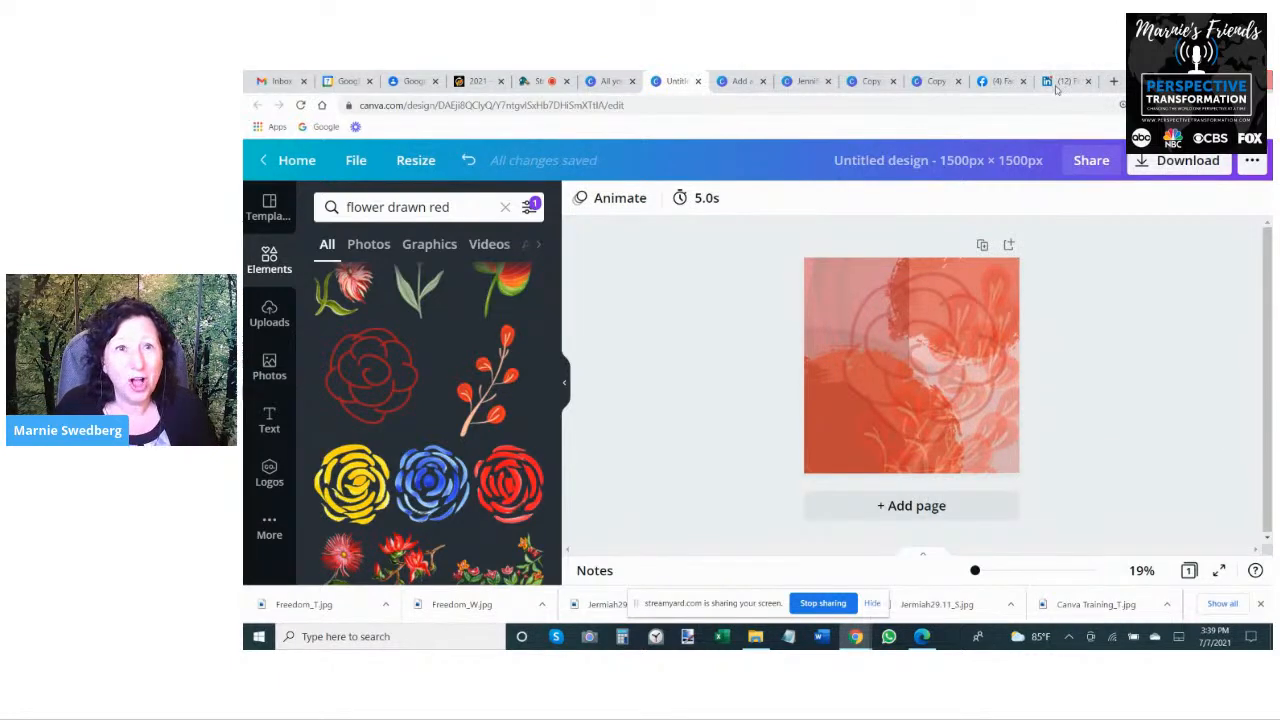
- Switch to the StreamYard broadcast studio and stop sharing the screen
{"action": "left_click", "coordinate": [537, 80]}
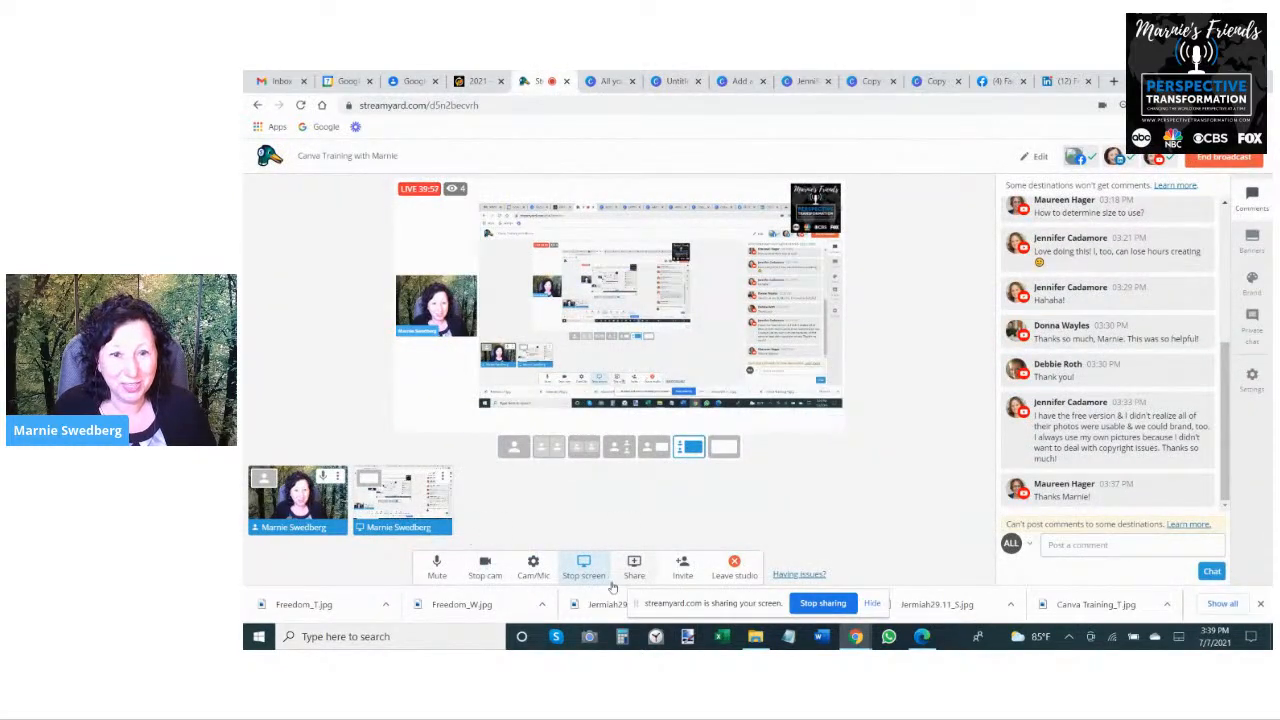
{"action": "left_click", "coordinate": [793, 603]}
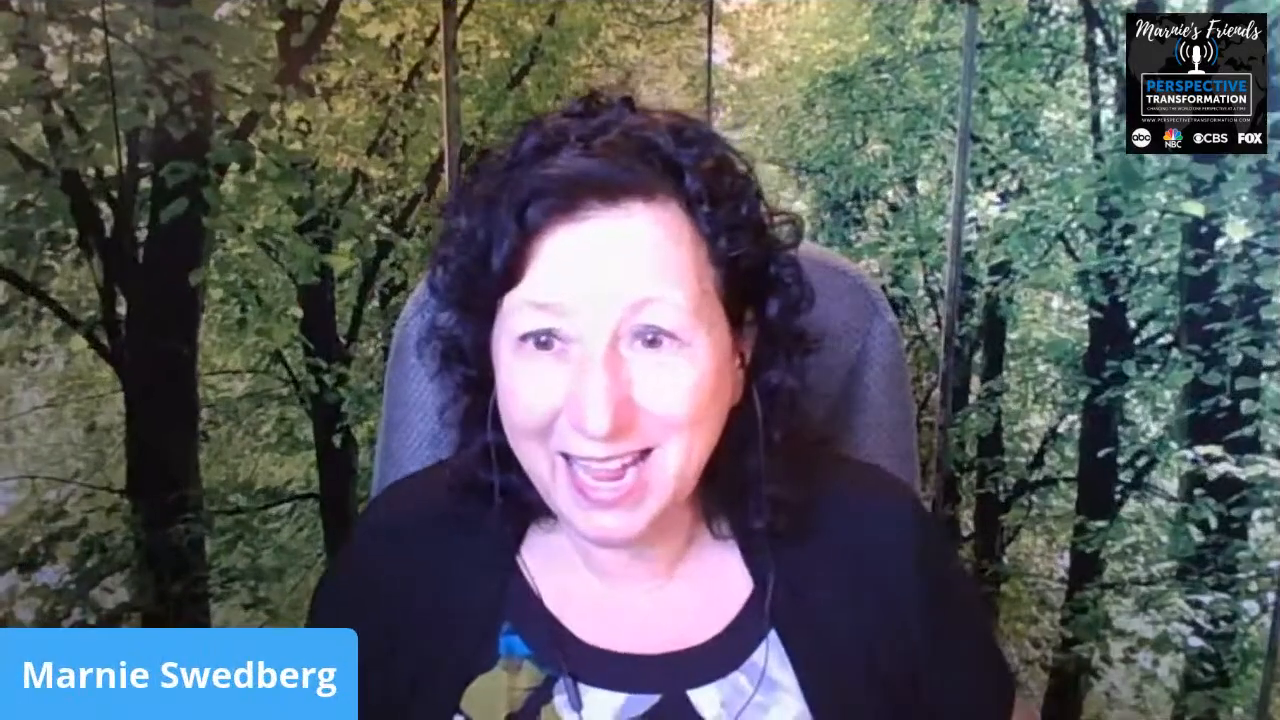